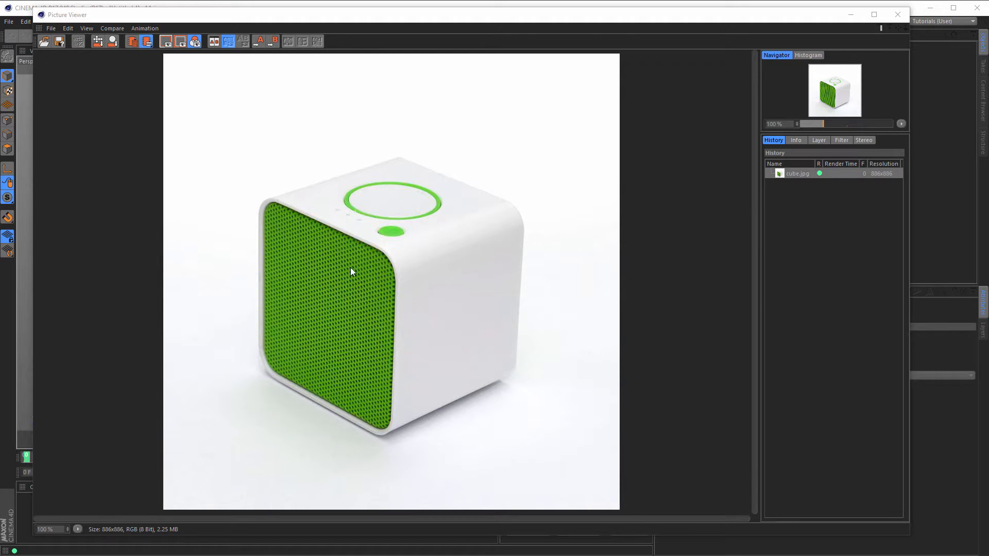
# Step: Close the reference picture, create a rectangle spline in the Front view, and enable its corner rounding
pyautogui.click(898, 15)
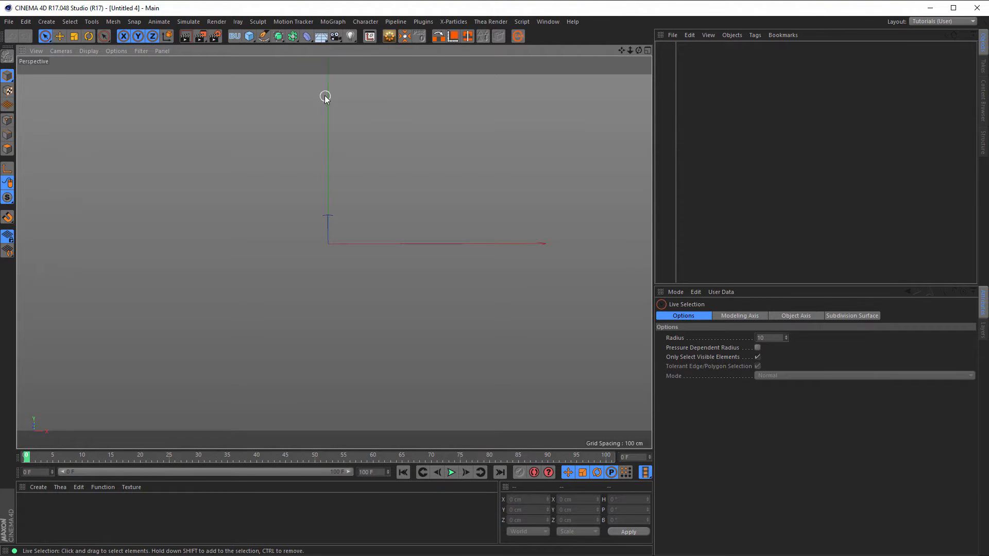
pyautogui.middleClick(289, 162)
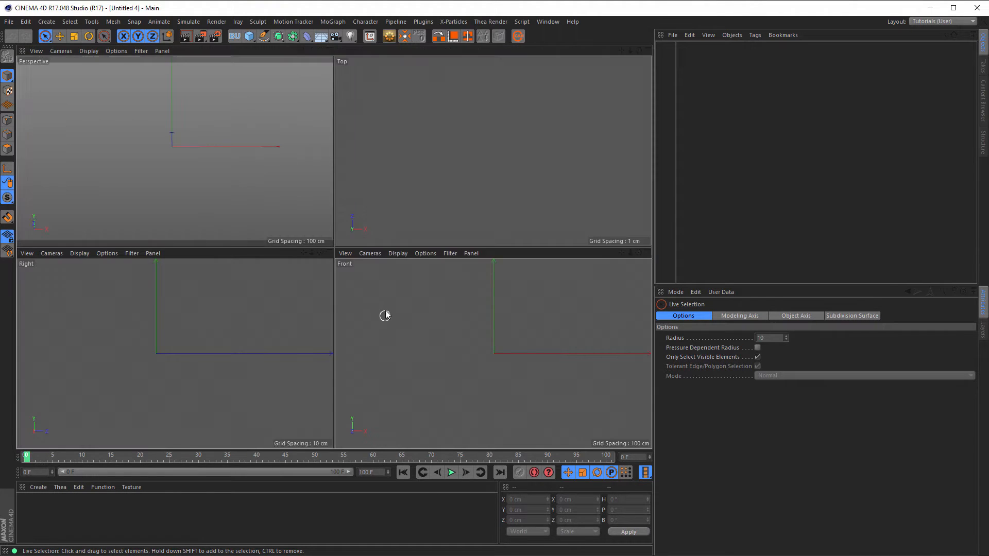
pyautogui.middleClick(384, 315)
pyautogui.click(263, 36)
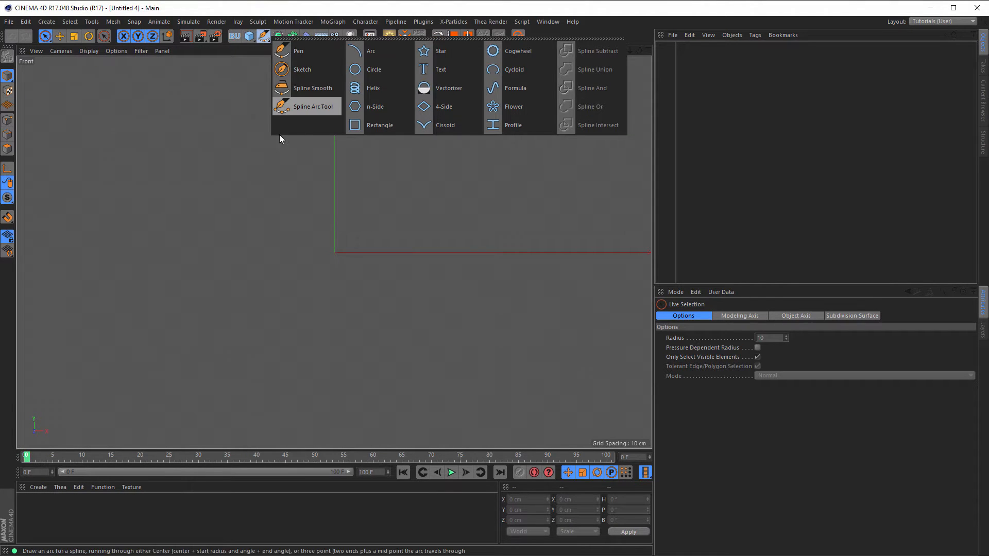
pyautogui.click(379, 125)
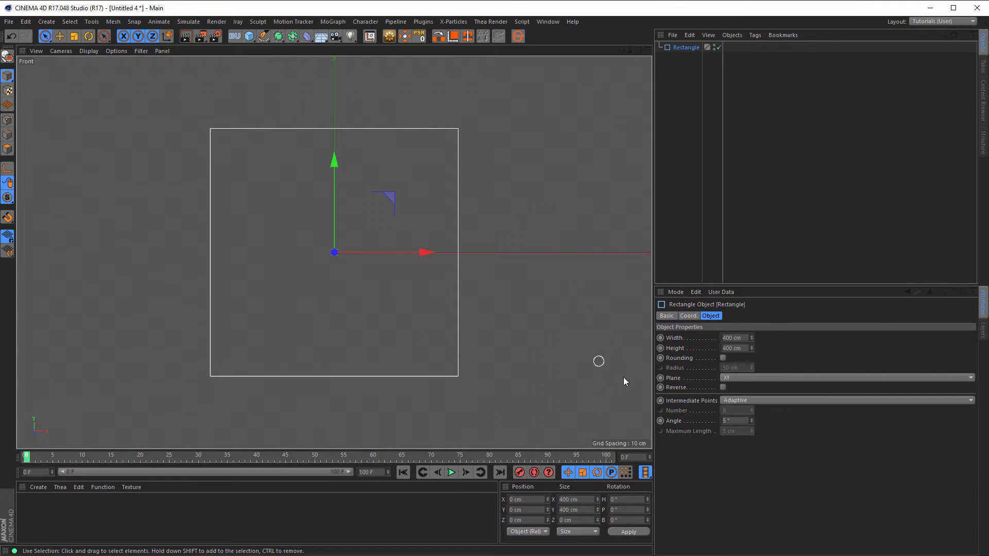
pyautogui.click(722, 358)
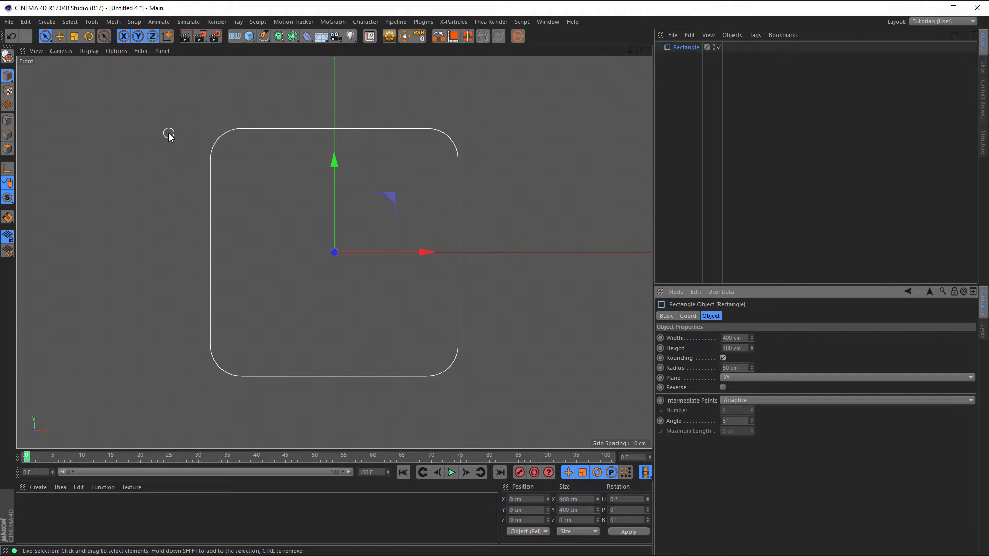
# Step: Convert the rounded rectangle to an editable spline and activate Create Outline in point mode
pyautogui.hotkey('alt', 'Tab')
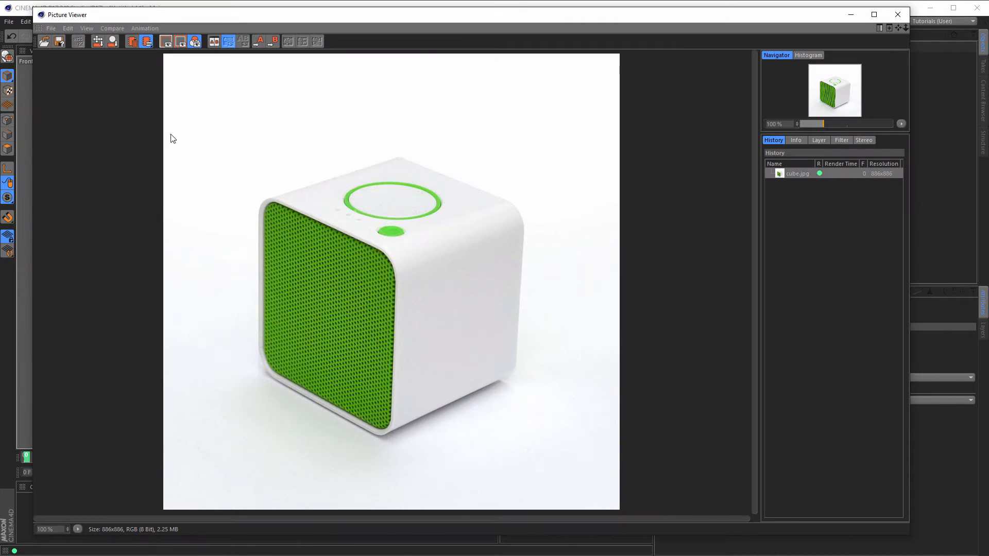
pyautogui.click(897, 15)
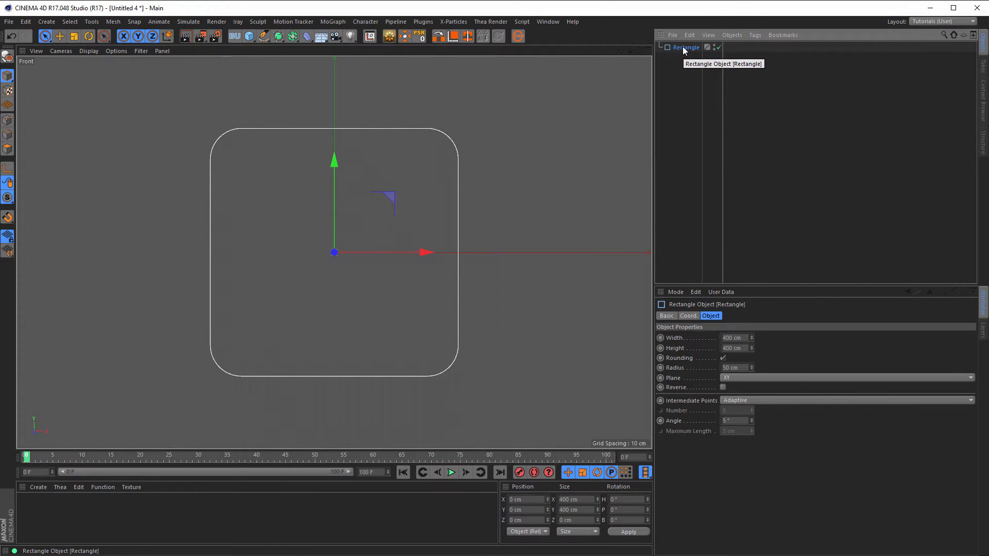
pyautogui.press('c')
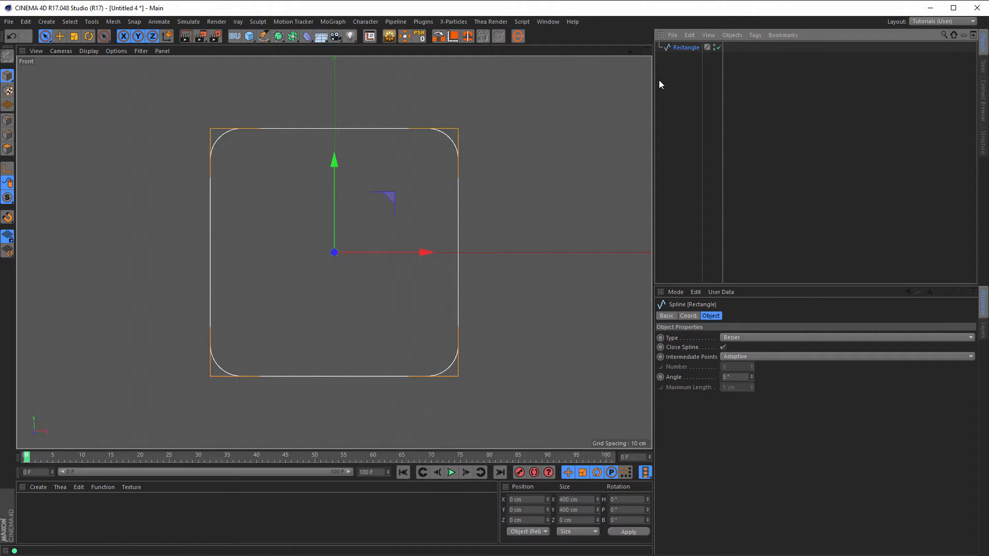
pyautogui.click(7, 120)
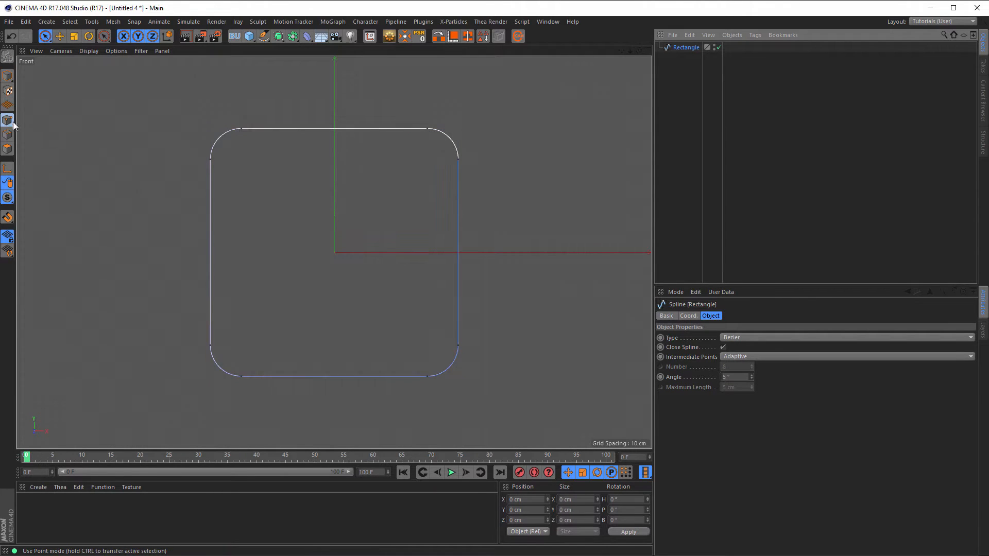
pyautogui.rightClick(550, 222)
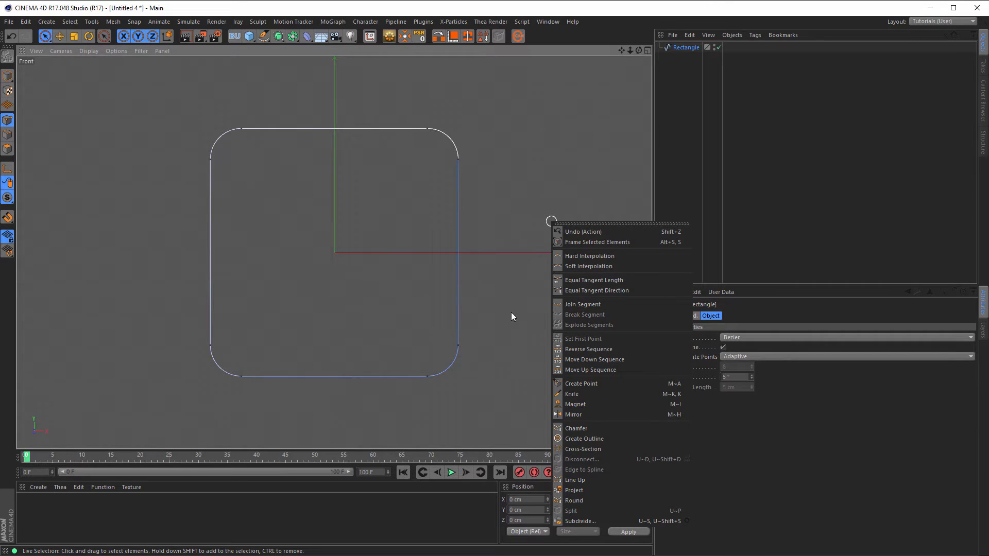
pyautogui.click(582, 440)
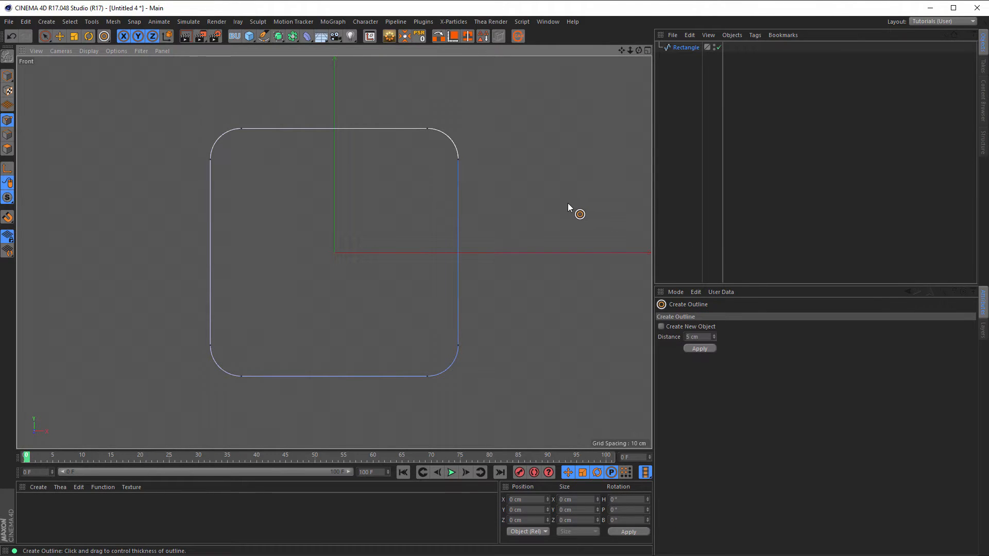
# Step: Try a freehand outline and a 10 cm outline on the rectangle spline, undoing each
pyautogui.moveTo(567, 203); pyautogui.dragTo(553, 204)
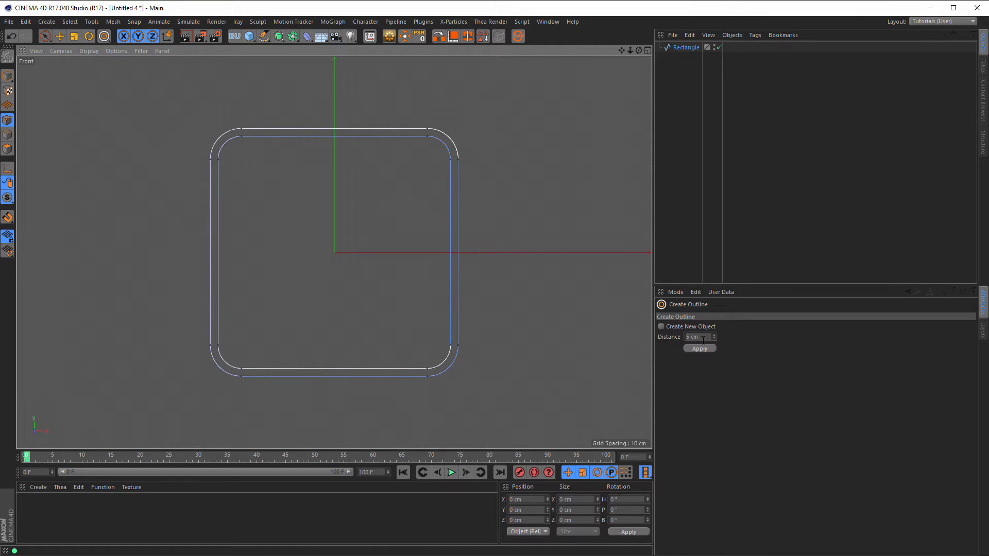
pyautogui.hotkey('ctrl', 'z')
pyautogui.click(709, 337)
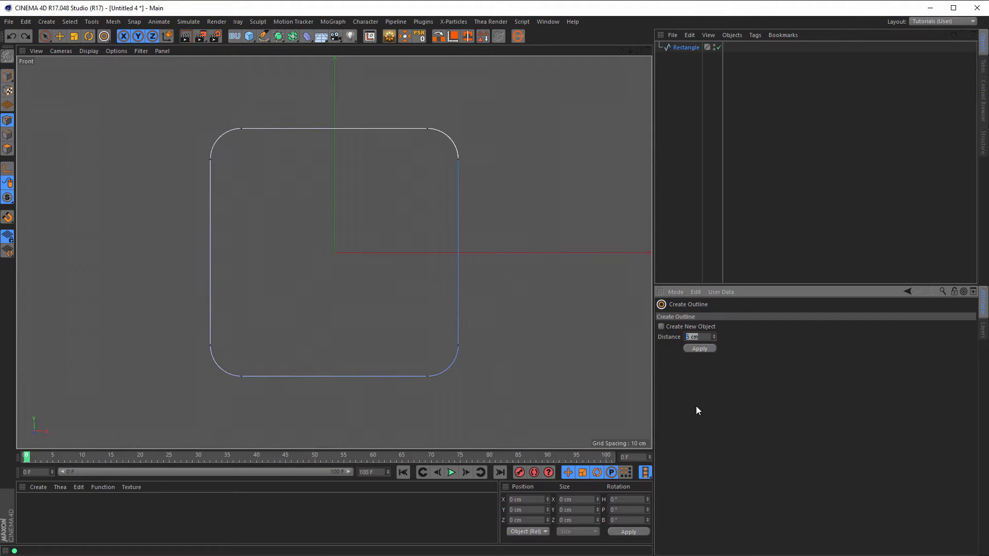
pyautogui.write('10')
pyautogui.press('Return')
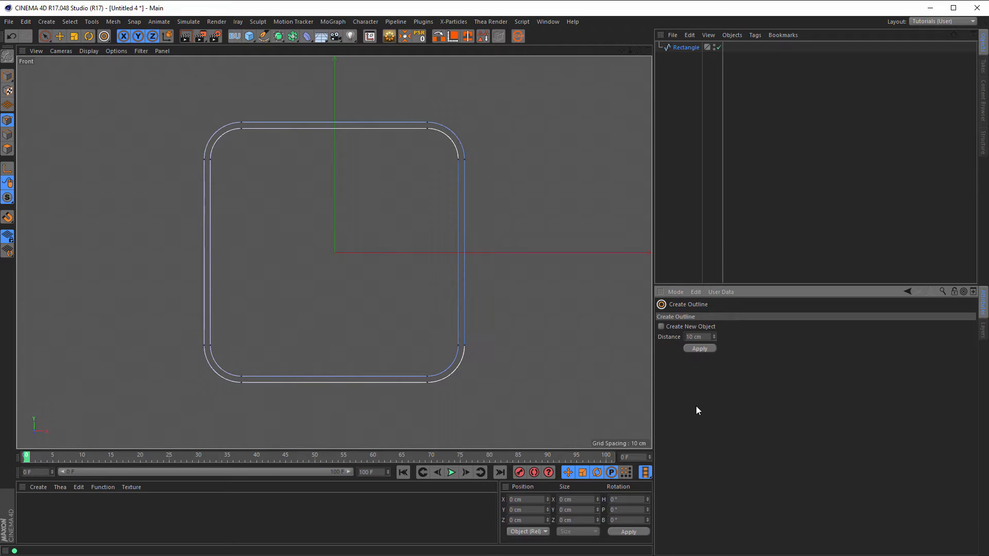
pyautogui.hotkey('ctrl', 'z')
# Step: Outline the rounded rectangle spline inward with a distance of -10 cm
pyautogui.click(705, 337)
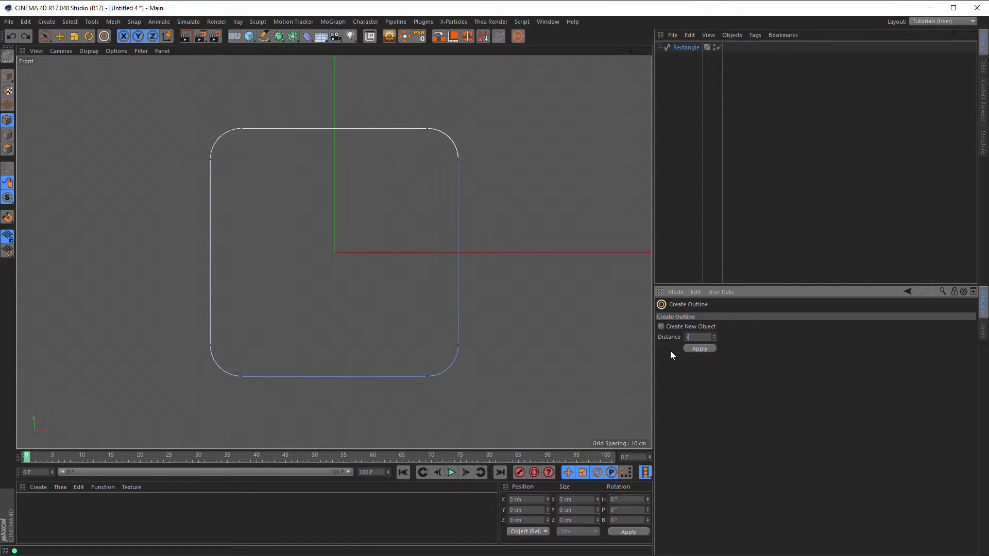
pyautogui.write('-10')
pyautogui.press('Return')
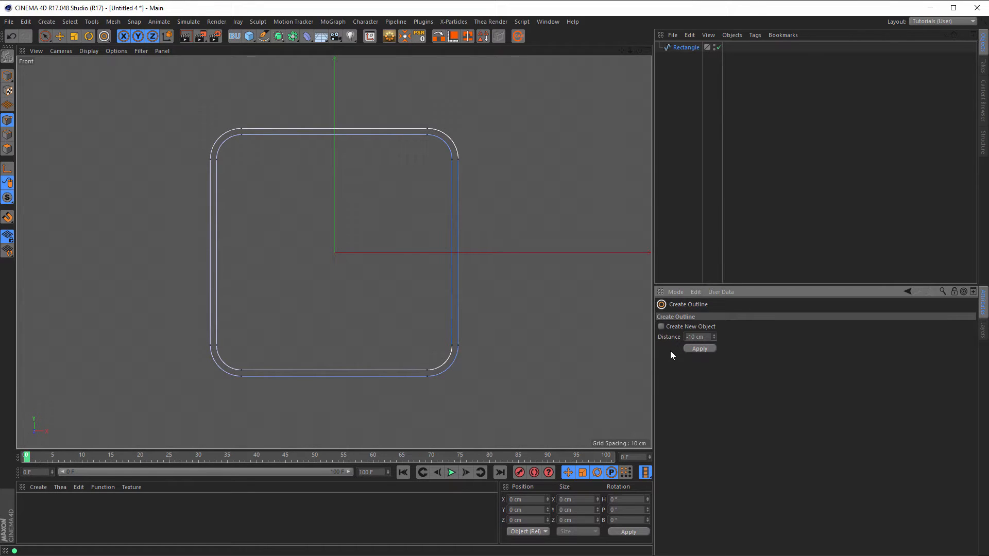
# Step: Add an Extrude generator as the parent of the outlined rectangle spline, working in the Perspective view
pyautogui.middleClick(557, 274)
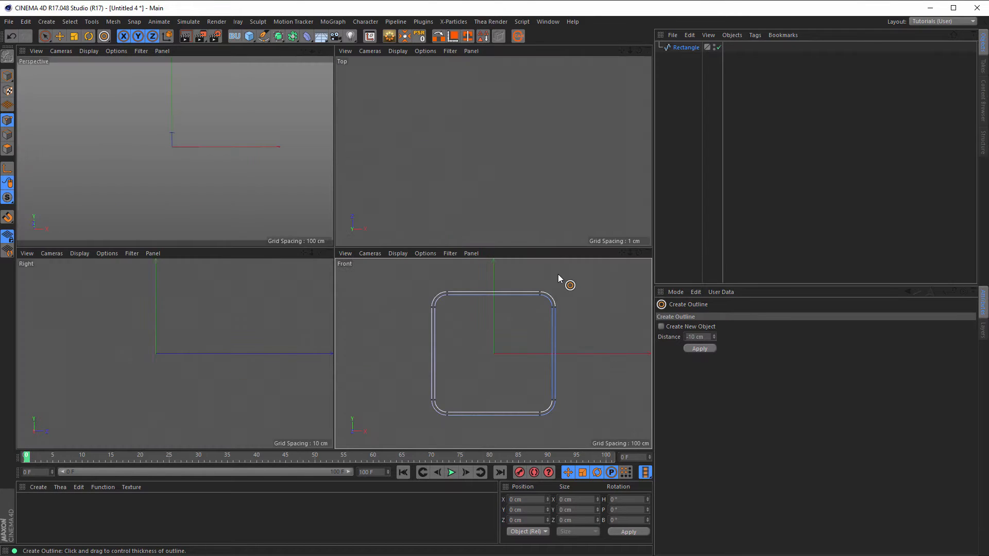
pyautogui.middleClick(293, 190)
pyautogui.keyDown('alt'); pyautogui.moveTo(287, 203); pyautogui.dragTo(375, 209); pyautogui.keyUp('alt')
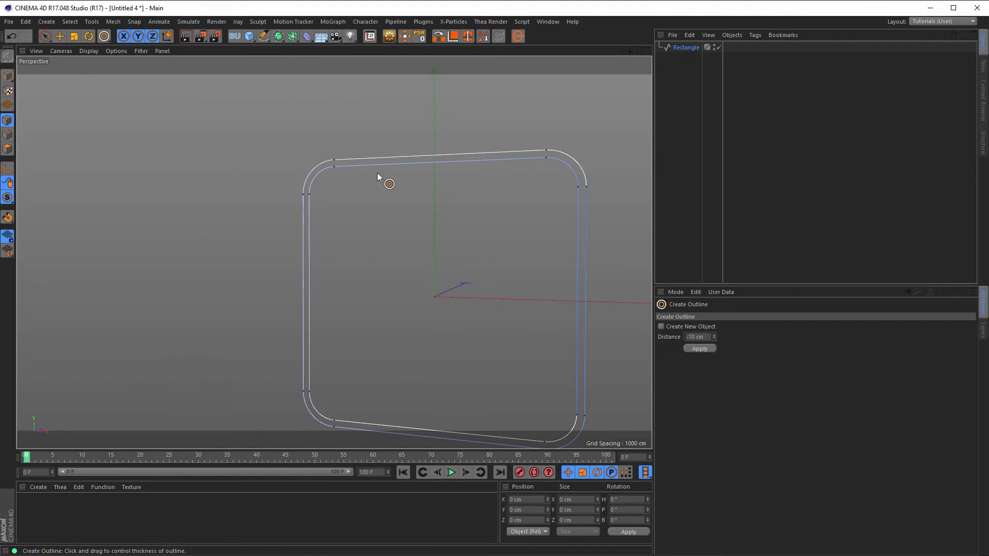
pyautogui.keyDown('alt'); pyautogui.moveTo(381, 159); pyautogui.dragTo(387, 149); pyautogui.keyUp('alt')
pyautogui.keyDown('alt'); pyautogui.moveTo(388, 150); pyautogui.dragTo(334, 170, button='right'); pyautogui.keyUp('alt')
pyautogui.keyDown('alt'); pyautogui.moveTo(373, 162); pyautogui.dragTo(301, 170); pyautogui.keyUp('alt')
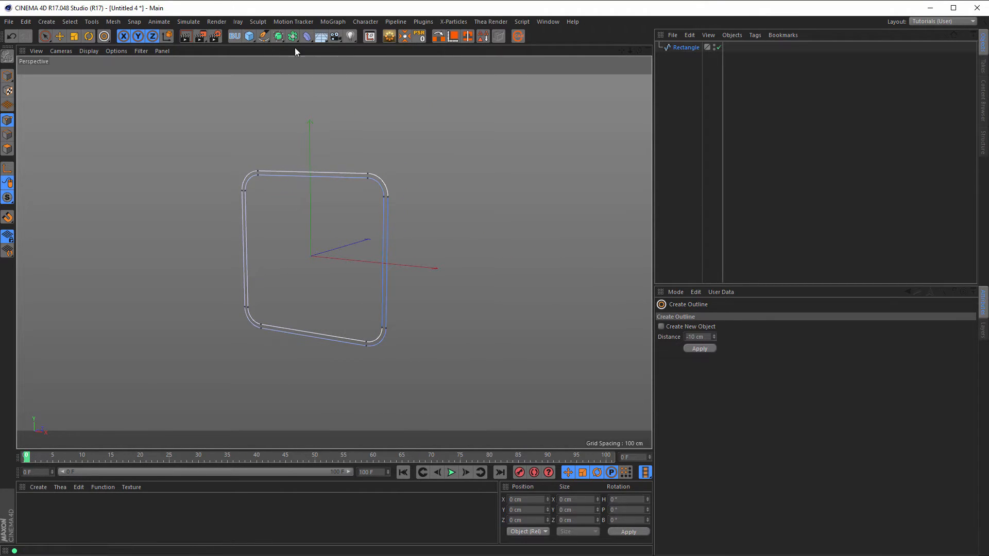
pyautogui.click(279, 36)
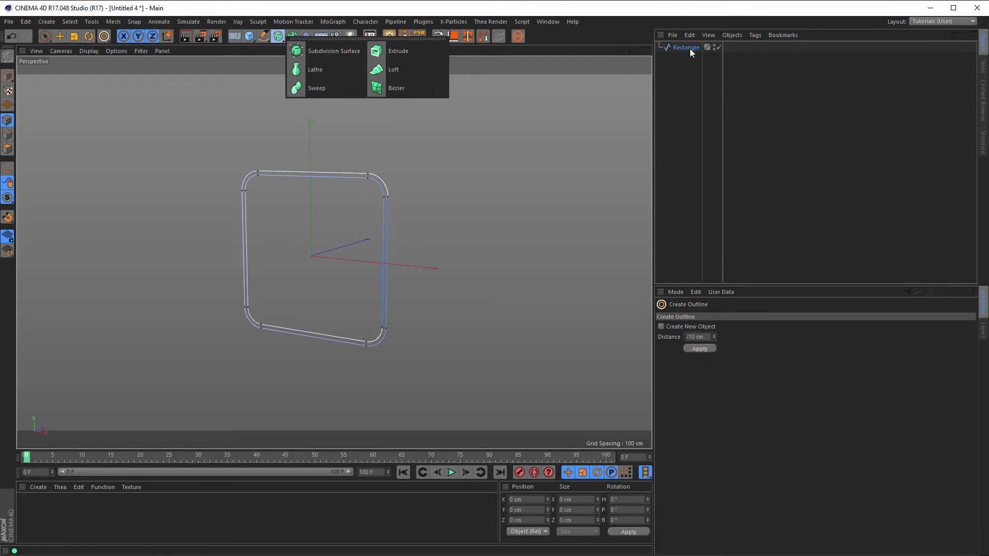
pyautogui.keyDown('alt'); pyautogui.click(394, 49); pyautogui.keyUp('alt')
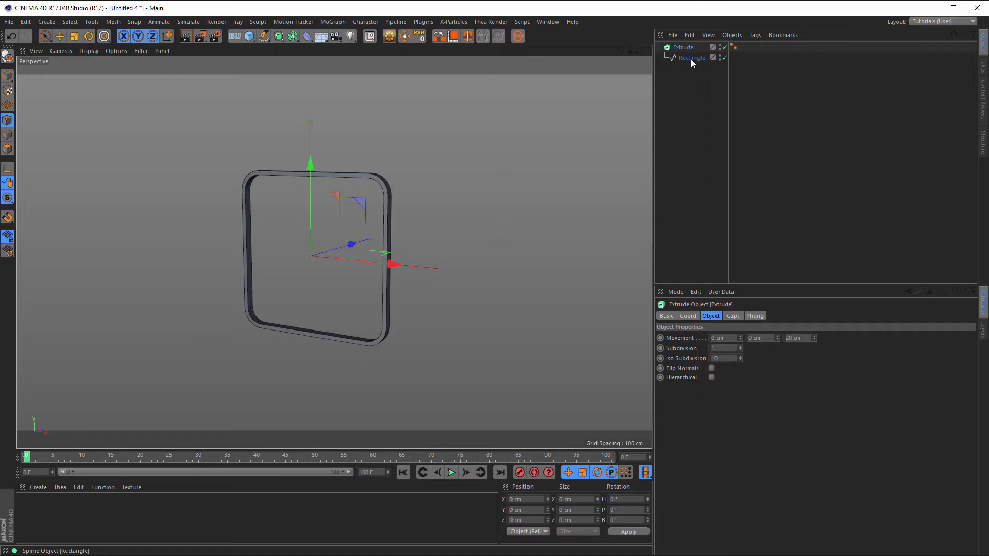
# Step: Set the Extrude object's Z movement to 400 cm
pyautogui.moveTo(383, 187)
pyautogui.keyDown('alt'); pyautogui.mouseDown()
pyautogui.moveTo(406, 184)
pyautogui.moveTo(385, 187)
pyautogui.moveTo(395, 188)
pyautogui.mouseUp(); pyautogui.keyUp('alt')
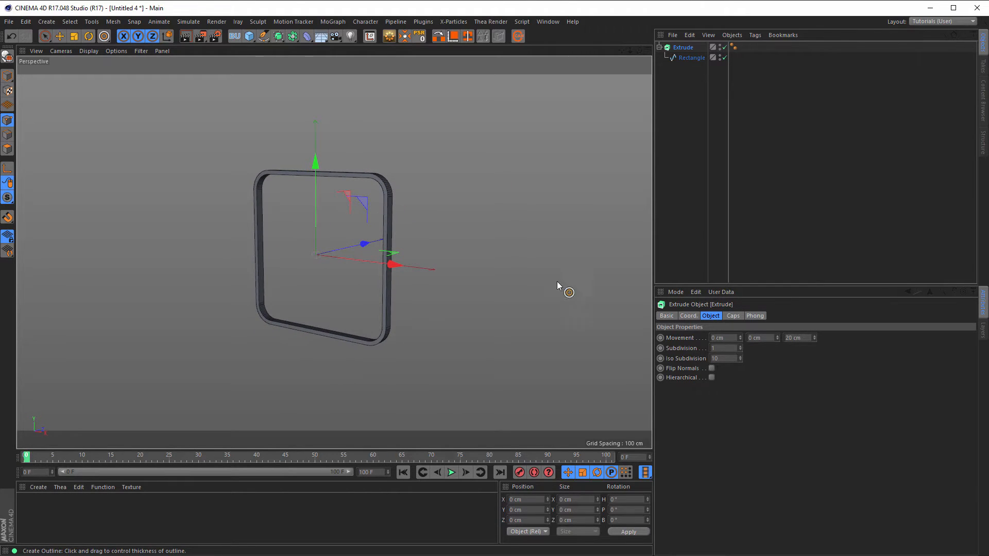
pyautogui.doubleClick(799, 337)
pyautogui.write('400')
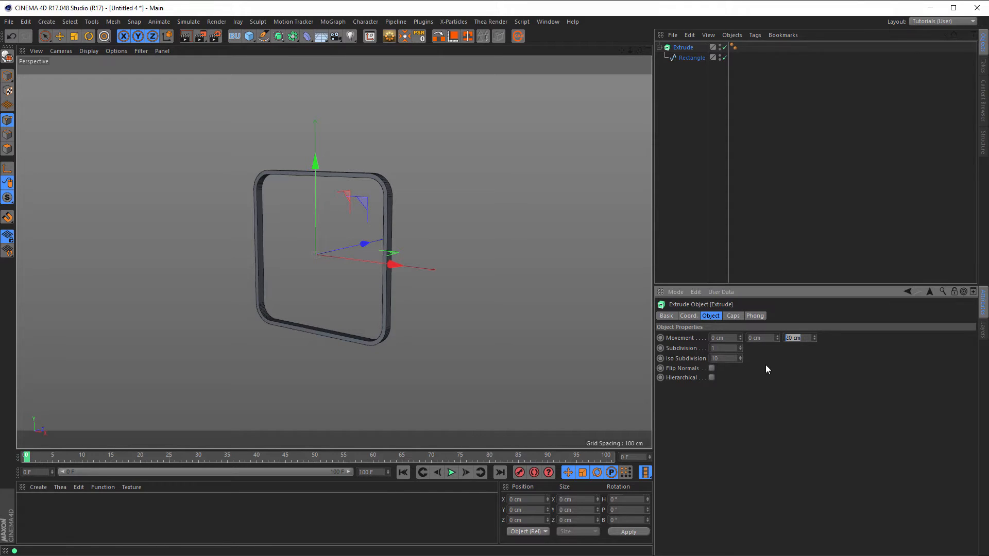
pyautogui.press('Return')
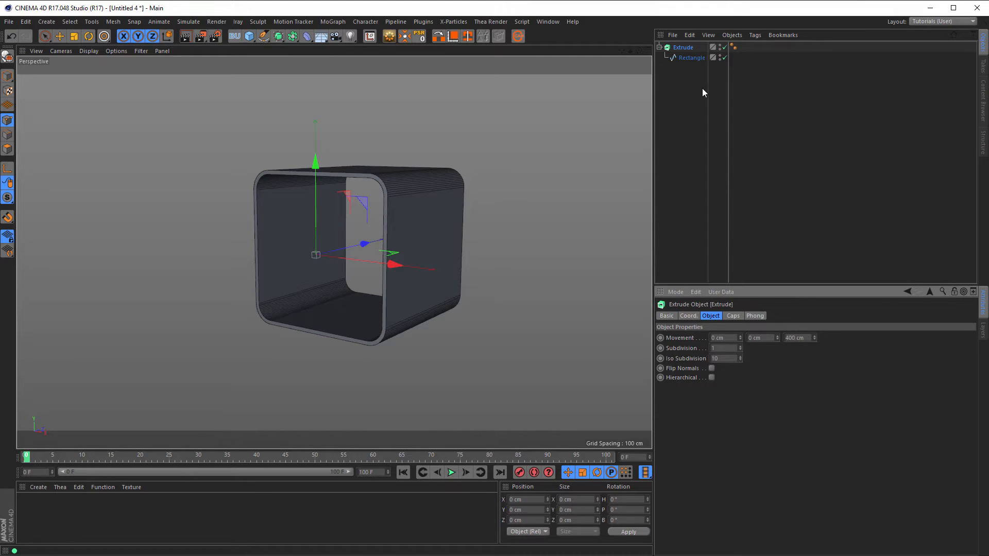
# Step: Select the Rectangle spline in model mode and compare the extruded body with the reference picture
pyautogui.click(690, 57)
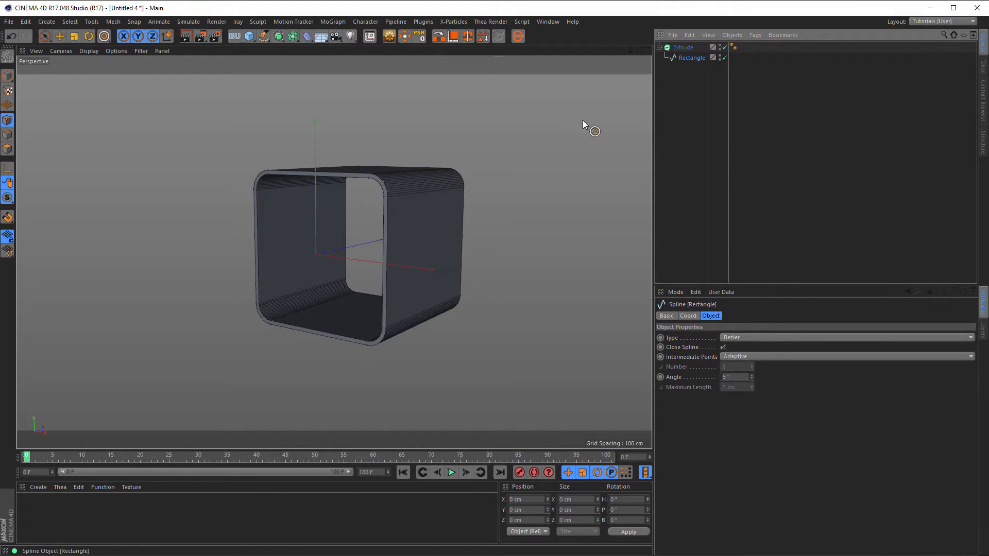
pyautogui.click(7, 76)
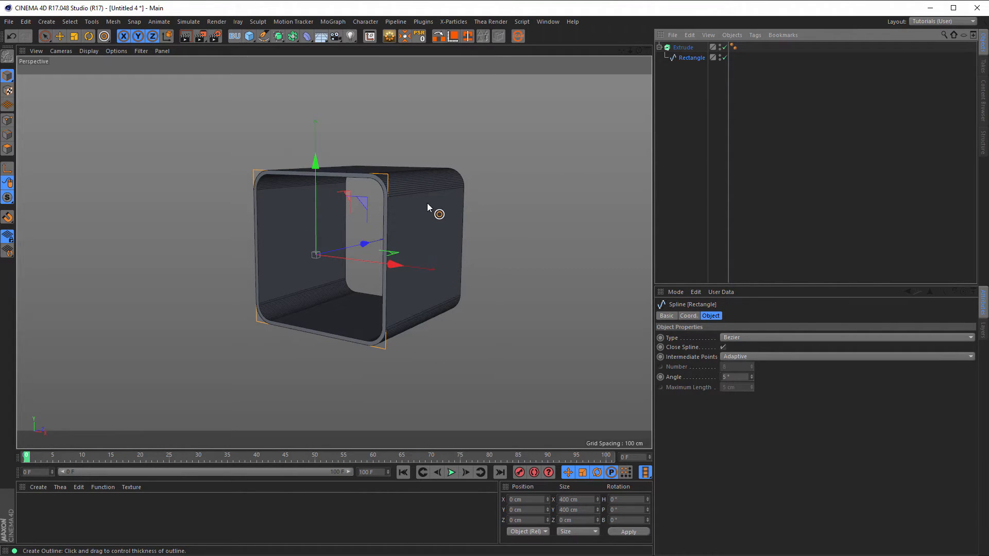
pyautogui.keyDown('alt'); pyautogui.moveTo(398, 207); pyautogui.dragTo(433, 201, button='right'); pyautogui.keyUp('alt')
pyautogui.keyDown('alt'); pyautogui.moveTo(414, 182); pyautogui.dragTo(416, 159); pyautogui.keyUp('alt')
pyautogui.moveTo(416, 159)
pyautogui.keyDown('alt'); pyautogui.mouseDown(button='right')
pyautogui.moveTo(437, 156)
pyautogui.moveTo(424, 173)
pyautogui.mouseUp(button='right'); pyautogui.keyUp('alt')
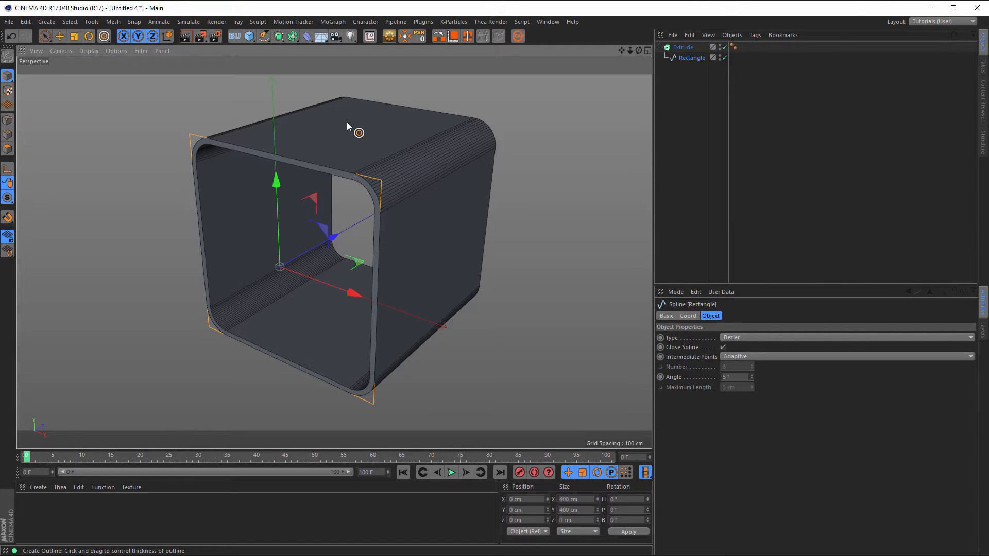
pyautogui.hotkey('shift', 'F6')
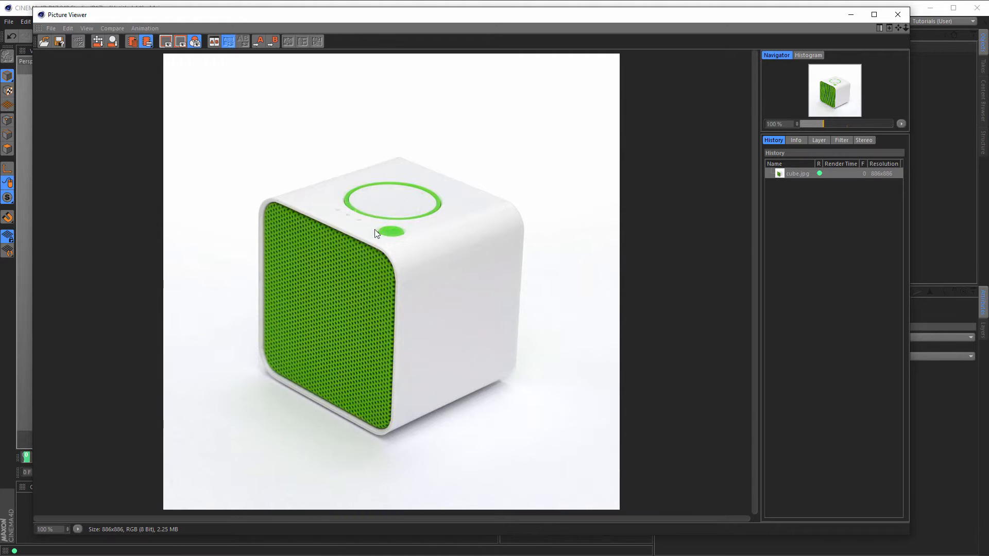
pyautogui.click(898, 17)
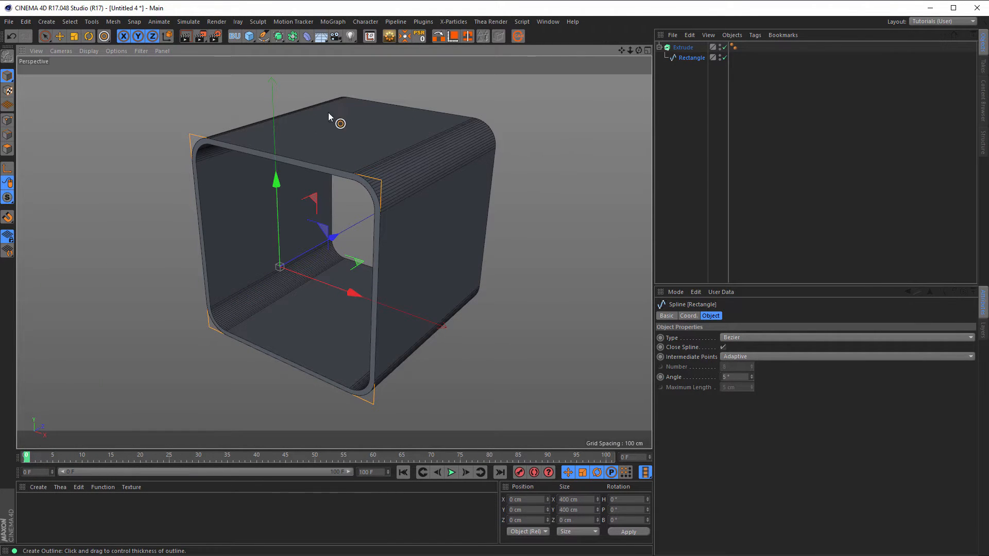
# Step: Add a Tube primitive to the scene, working in the Top view
pyautogui.middleClick(412, 198)
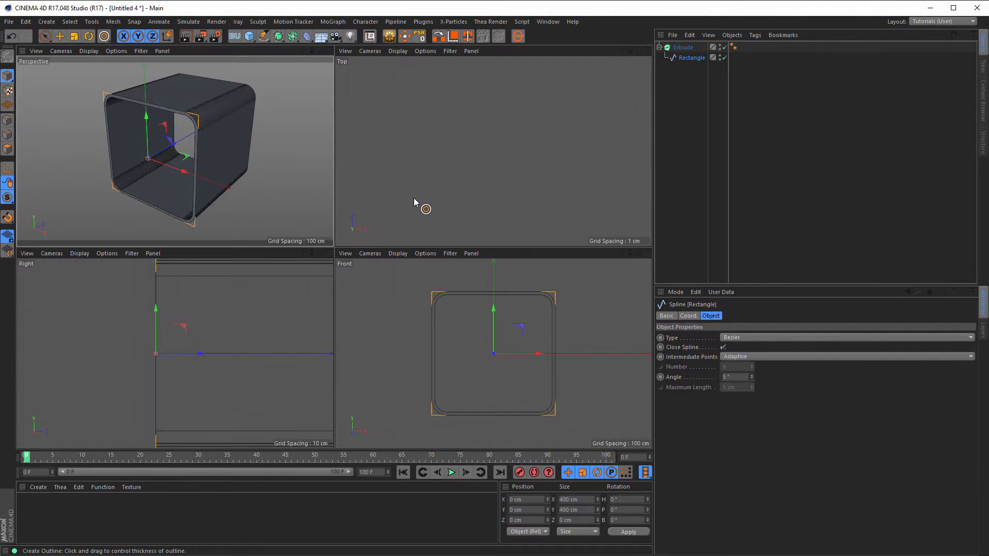
pyautogui.middleClick(413, 198)
pyautogui.keyDown('alt'); pyautogui.moveTo(323, 221); pyautogui.dragTo(238, 237, button='right'); pyautogui.keyUp('alt')
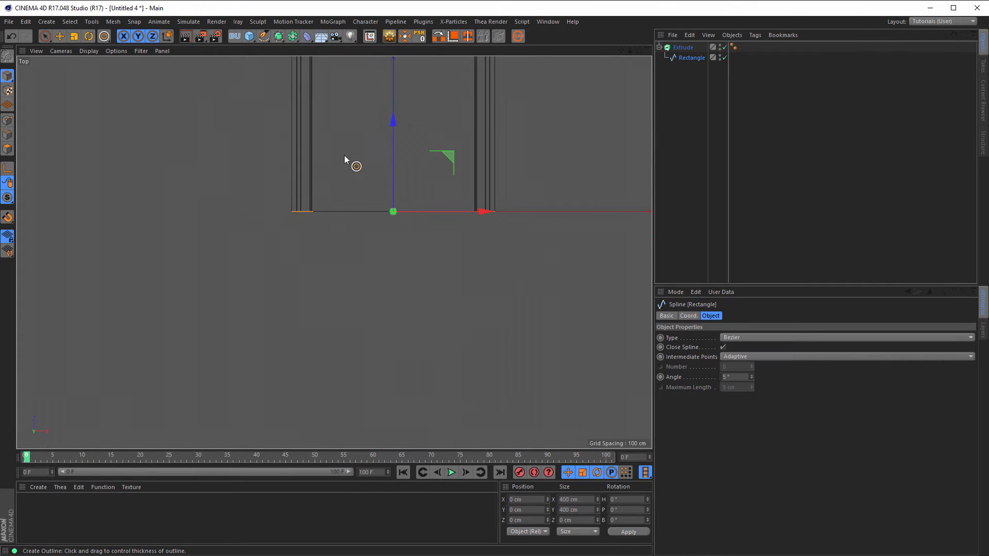
pyautogui.keyDown('alt'); pyautogui.moveTo(343, 157); pyautogui.dragTo(305, 296, button='middle'); pyautogui.keyUp('alt')
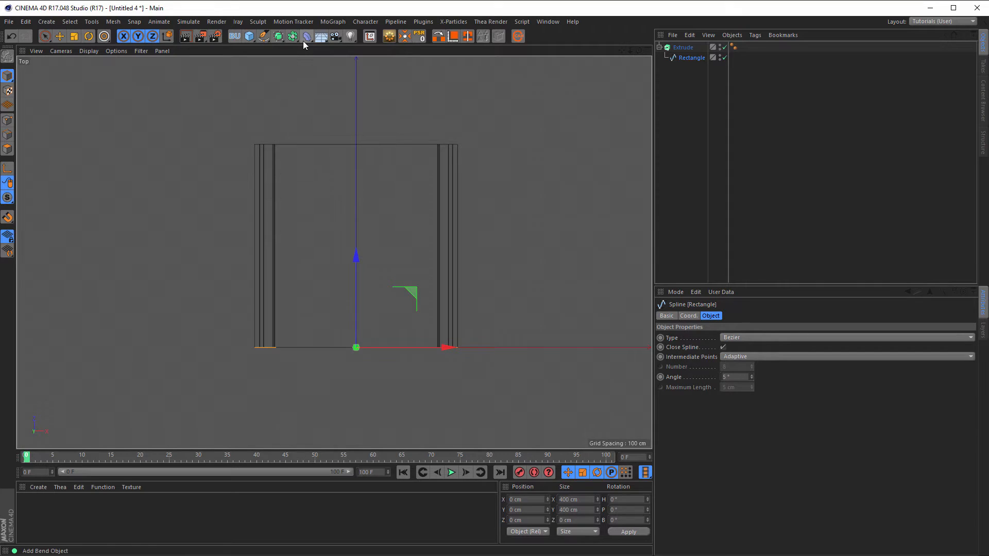
pyautogui.click(251, 38)
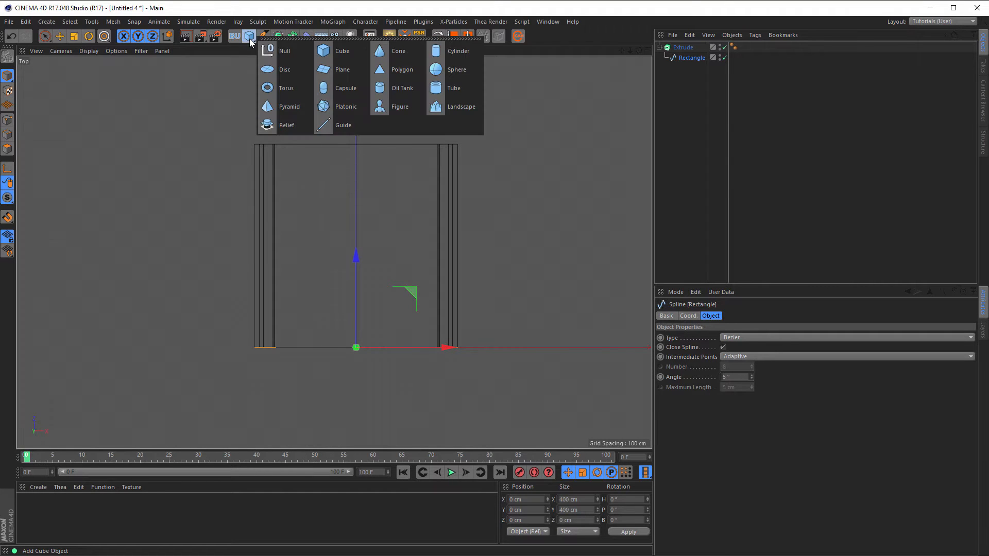
pyautogui.click(451, 89)
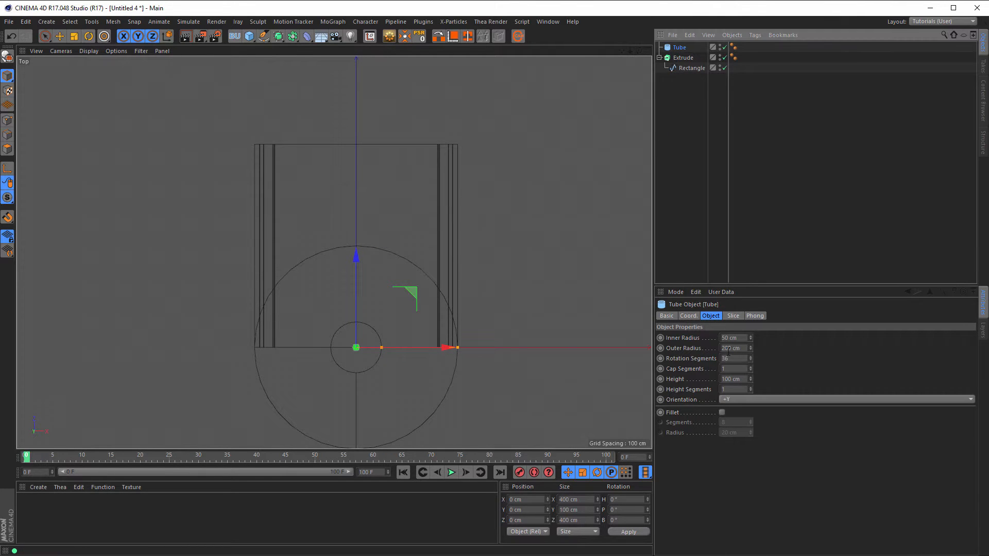
# Step: Set the tube's outer radius to 100 cm and its inner radius to 90 cm
pyautogui.click(745, 348)
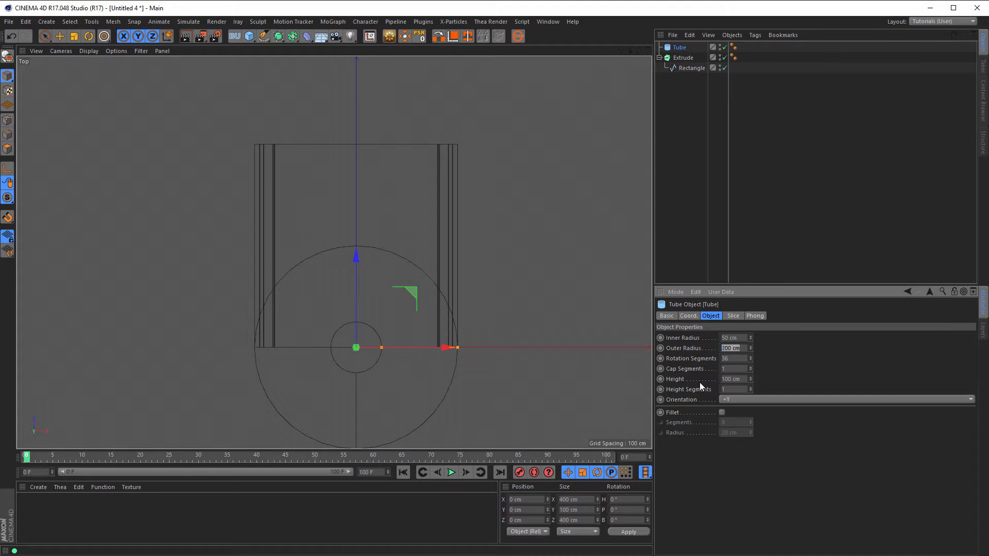
pyautogui.write('100')
pyautogui.hotkey('shift', 'Tab')
pyautogui.write('90')
pyautogui.press('Return')
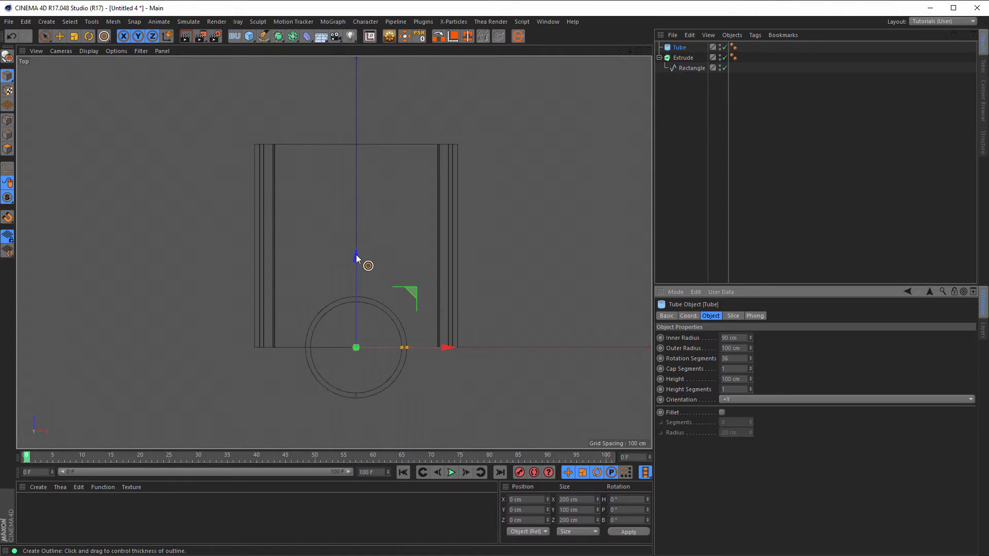
# Step: Move the tube along Z to 200 cm, the middle of the casing's depth, and compare its placement with the reference picture
pyautogui.click(45, 35)
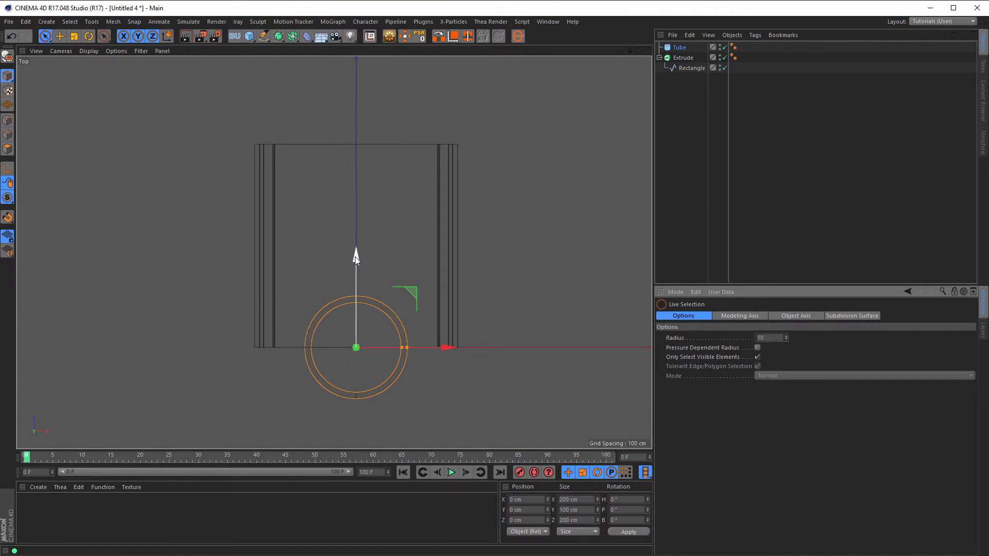
pyautogui.moveTo(354, 256); pyautogui.dragTo(354, 156)
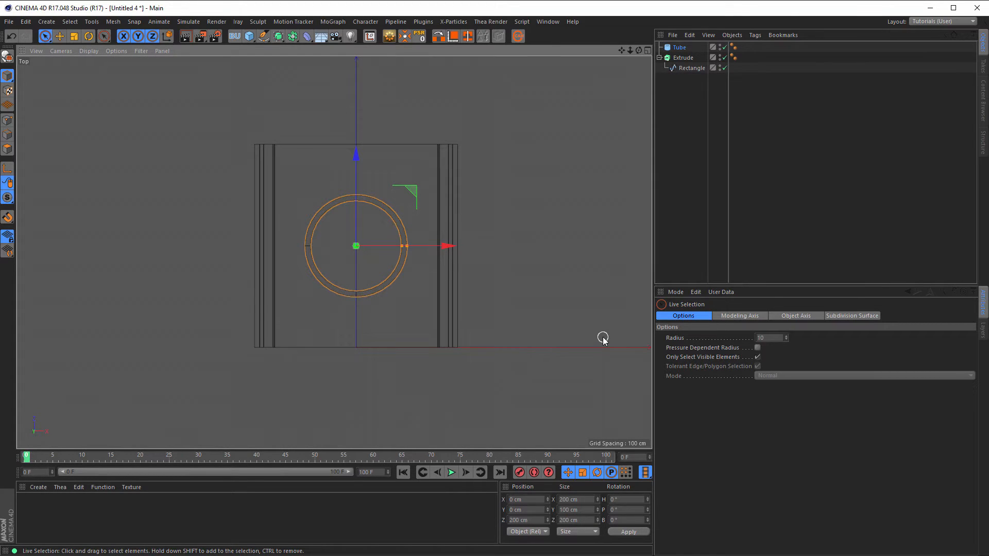
pyautogui.hotkey('shift', 'F6')
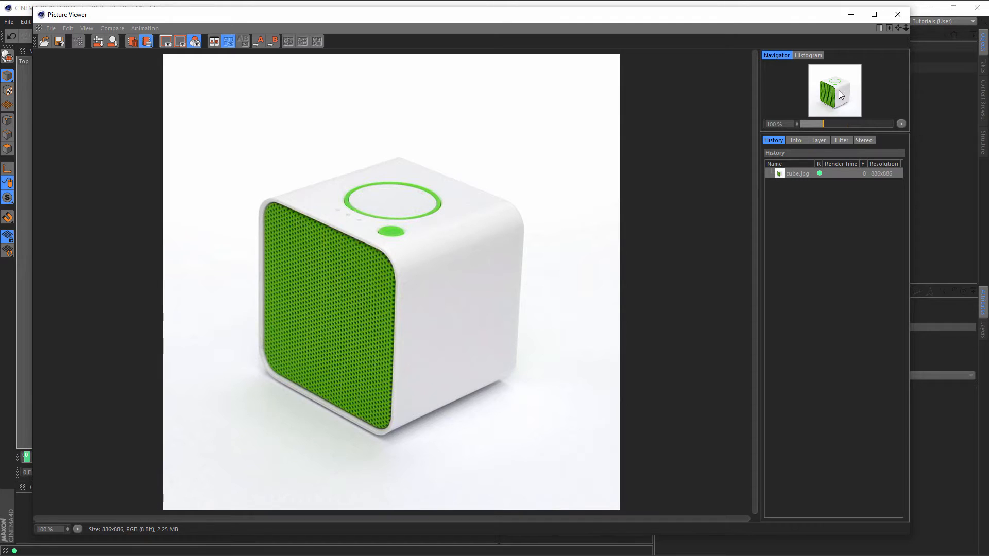
pyautogui.click(898, 14)
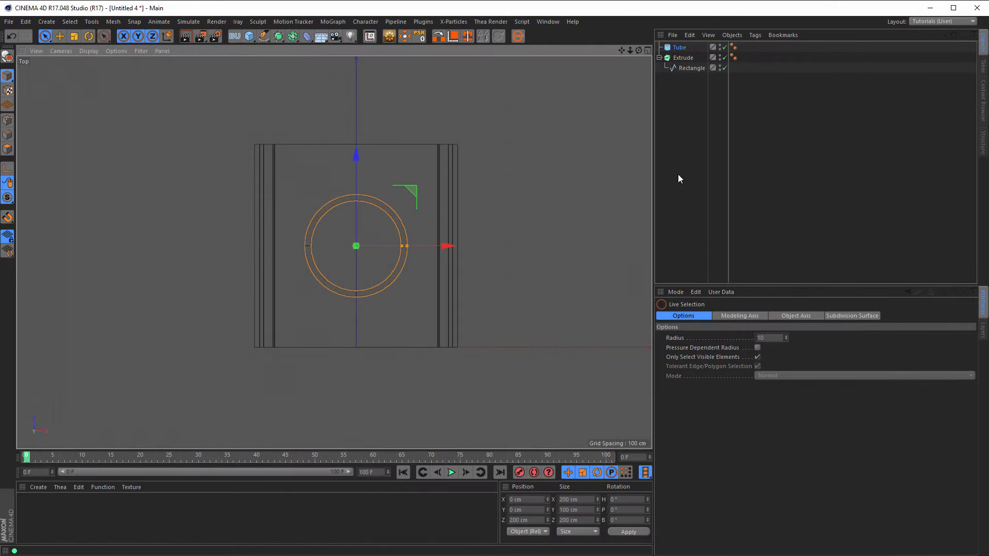
pyautogui.click(679, 48)
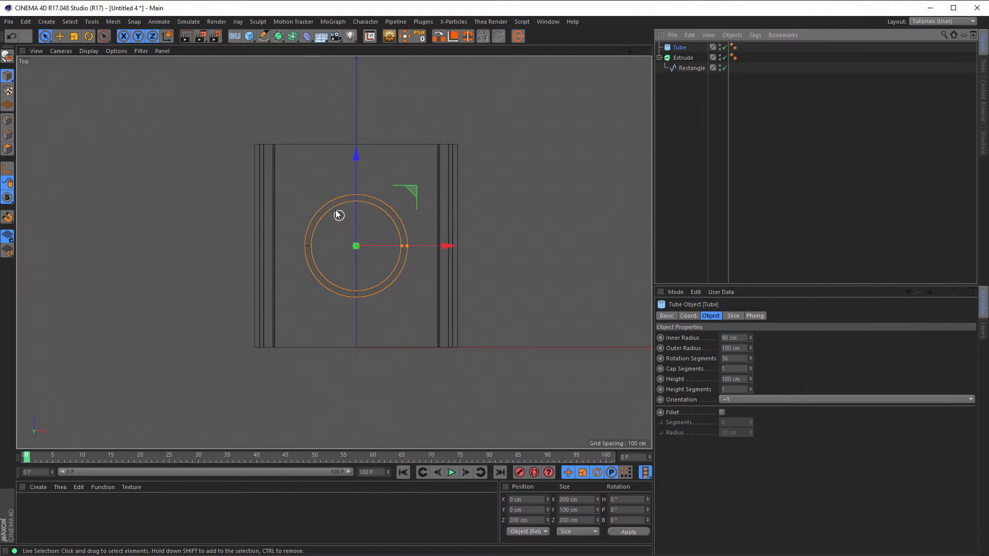
# Step: Raise the tube to a Y position of about 201 cm in the Perspective view so it cuts through the casing's top wall
pyautogui.middleClick(506, 256)
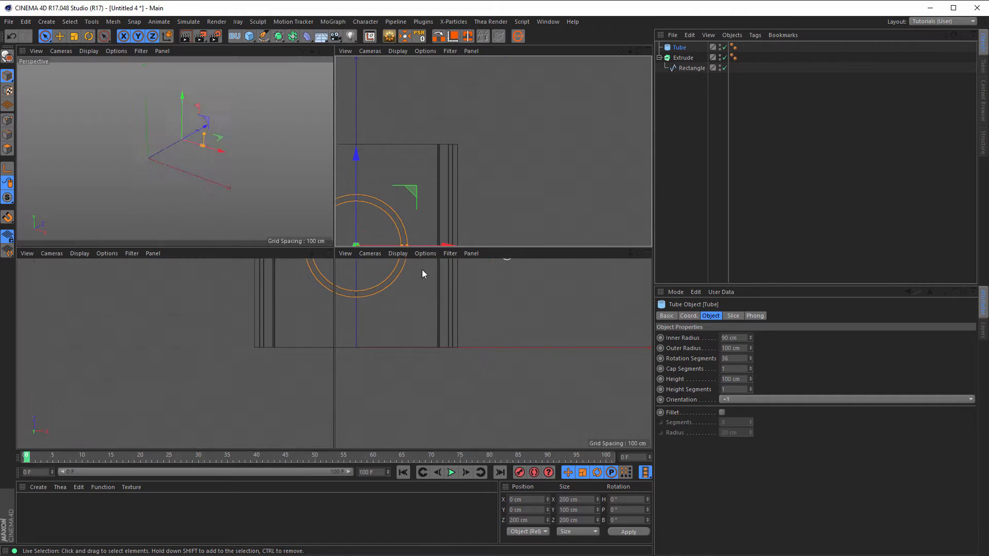
pyautogui.middleClick(211, 204)
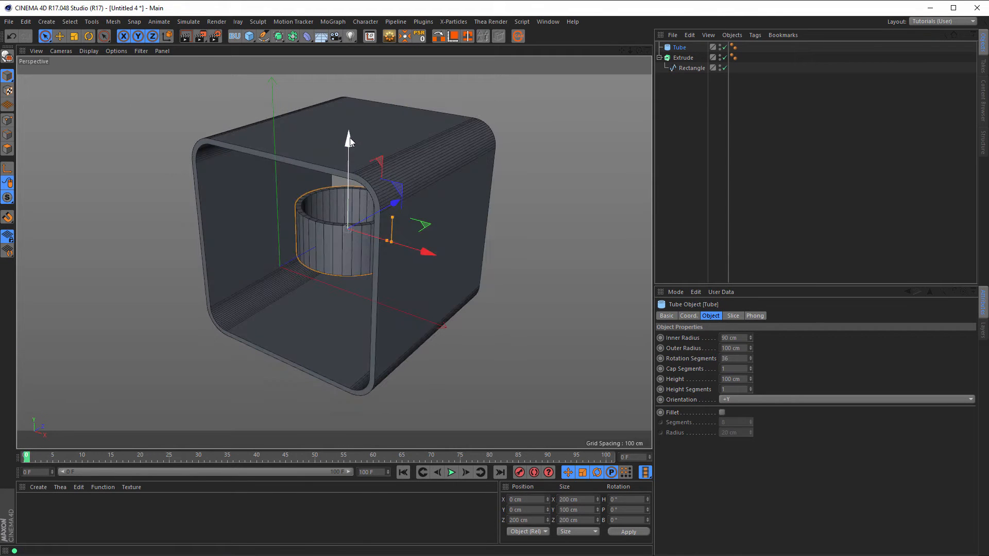
pyautogui.moveTo(350, 139); pyautogui.dragTo(353, 49)
pyautogui.moveTo(355, 183)
pyautogui.mouseDown()
pyautogui.moveTo(354, 198)
pyautogui.moveTo(367, 178)
pyautogui.moveTo(348, 207)
pyautogui.mouseUp()
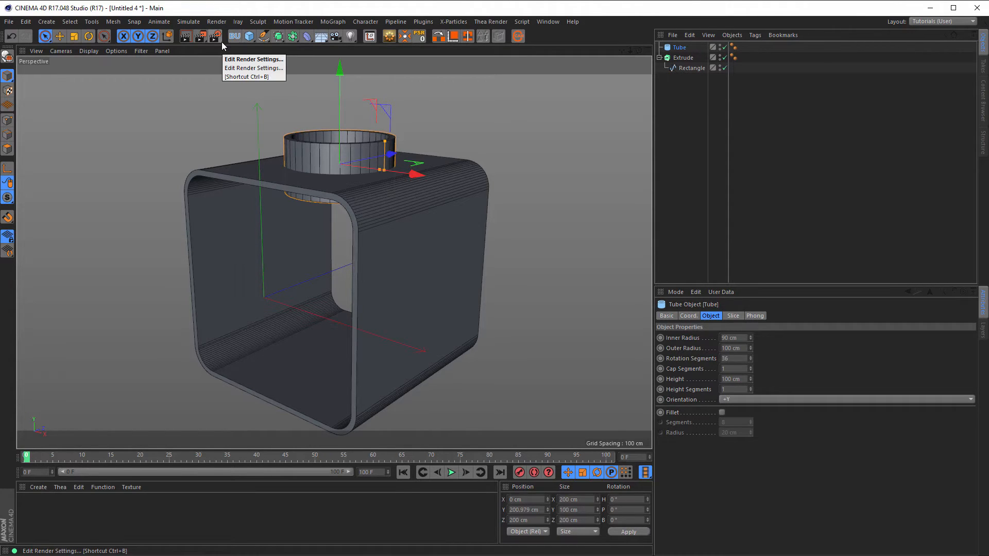
# Step: Add a Boole as the parent of the Extrude and place the tube below the Extrude to subtract it from the casing
pyautogui.click(660, 58)
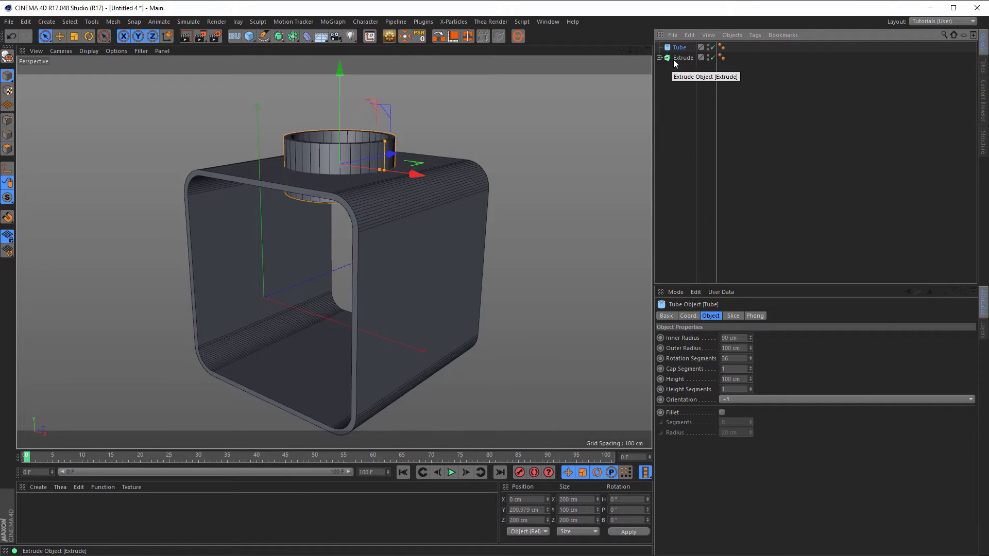
pyautogui.click(675, 59)
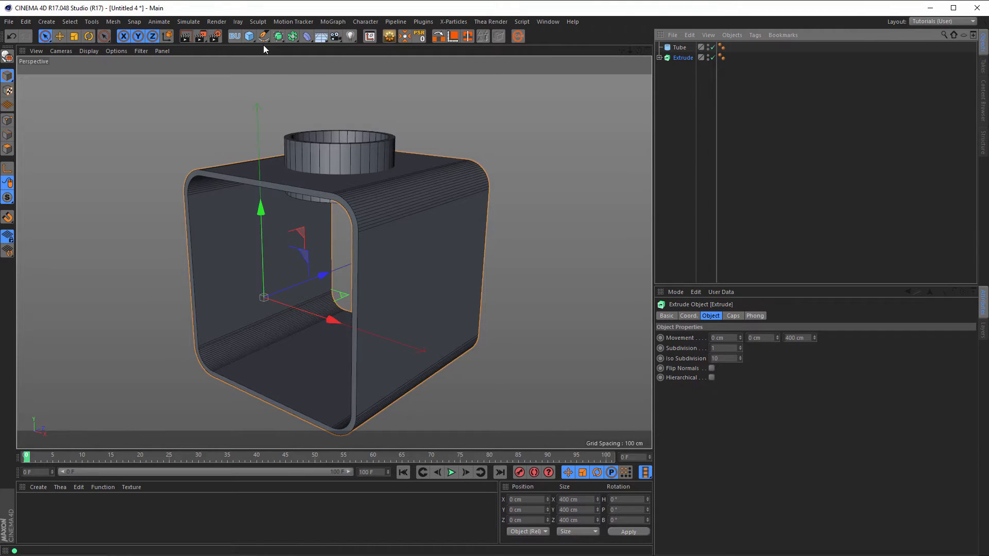
pyautogui.click(292, 36)
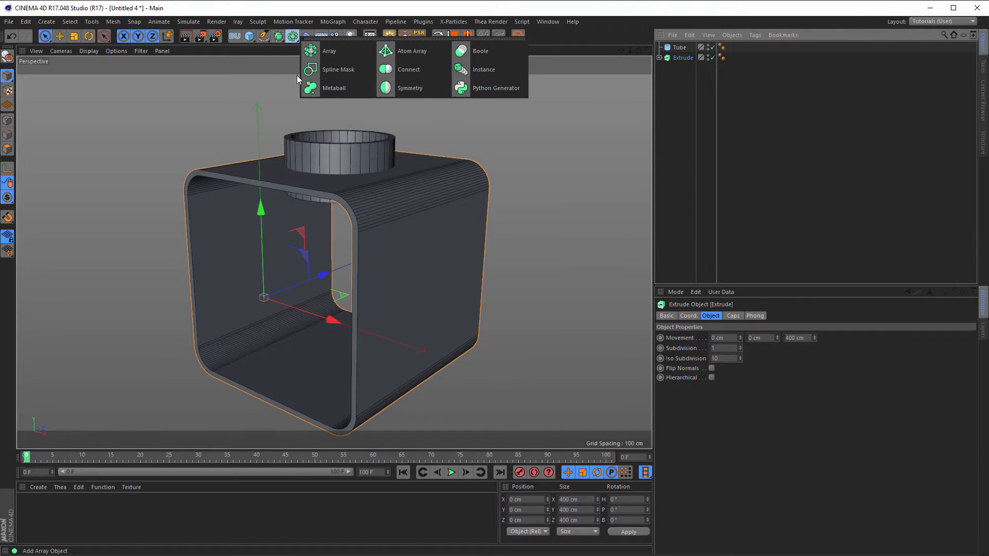
pyautogui.keyDown('alt'); pyautogui.click(479, 52); pyautogui.keyUp('alt')
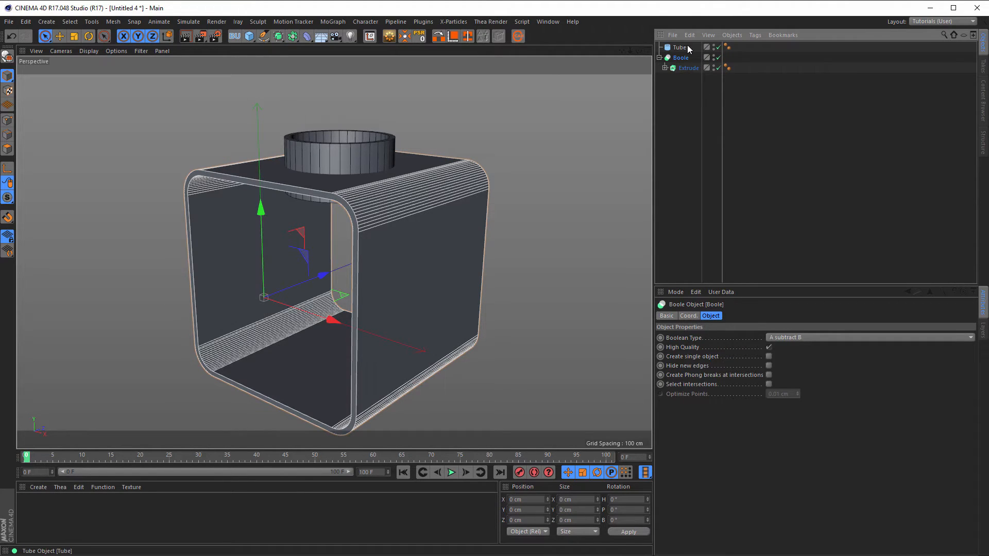
pyautogui.moveTo(684, 46); pyautogui.dragTo(691, 71)
pyautogui.keyDown('alt'); pyautogui.moveTo(391, 174); pyautogui.dragTo(354, 124); pyautogui.keyUp('alt')
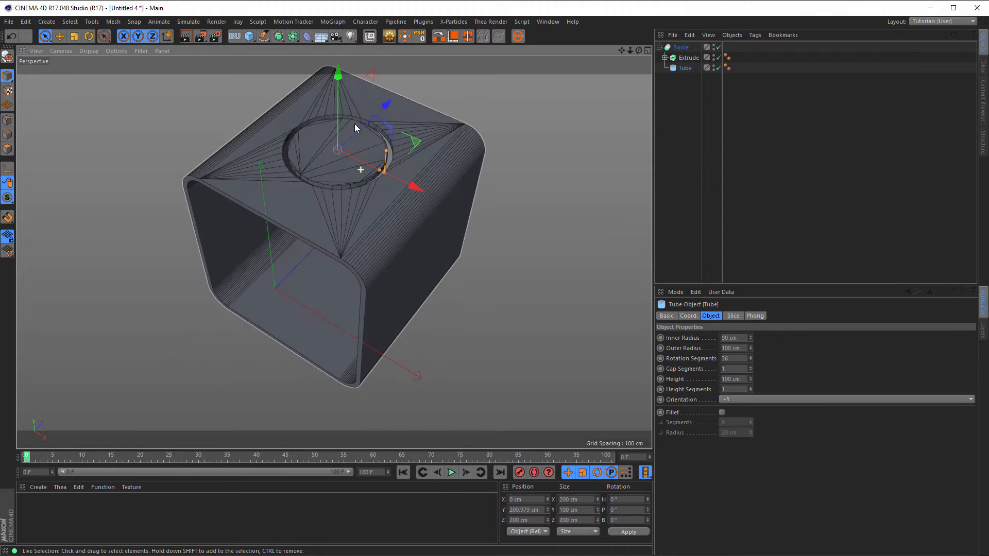
pyautogui.keyDown('alt'); pyautogui.moveTo(354, 124); pyautogui.dragTo(469, 185, button='right'); pyautogui.keyUp('alt')
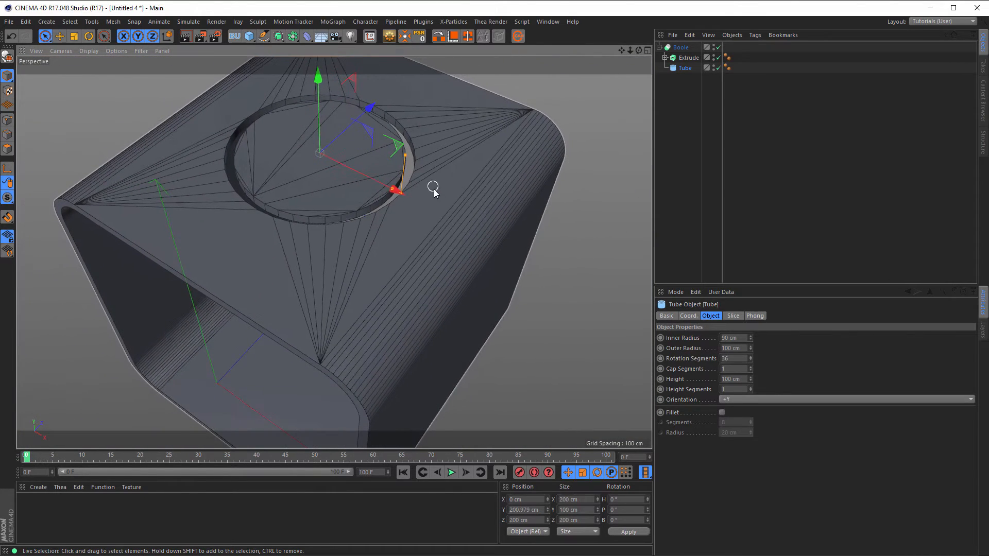
pyautogui.keyDown('alt'); pyautogui.moveTo(434, 189); pyautogui.dragTo(437, 197); pyautogui.keyUp('alt')
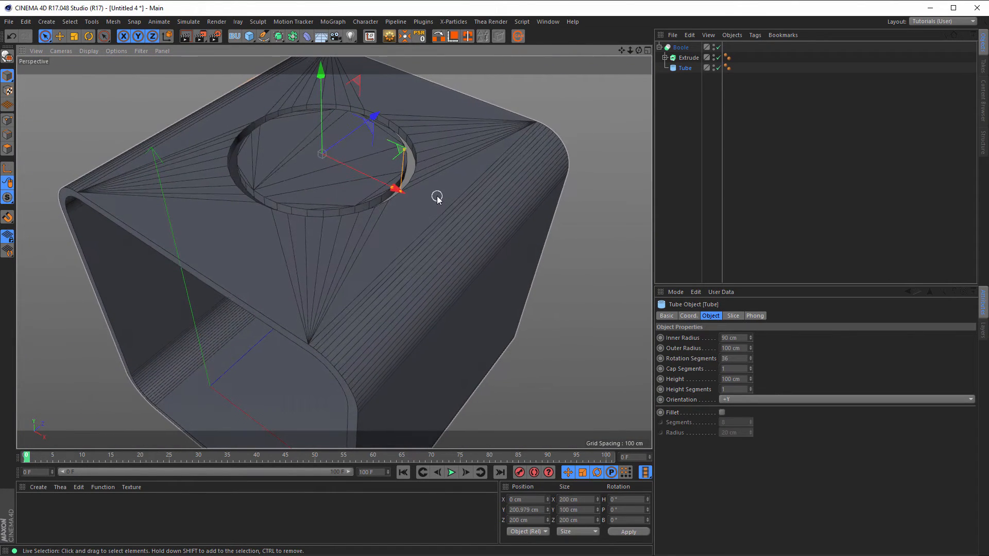
# Step: Enable Hide new edges on the Boole object
pyautogui.click(680, 47)
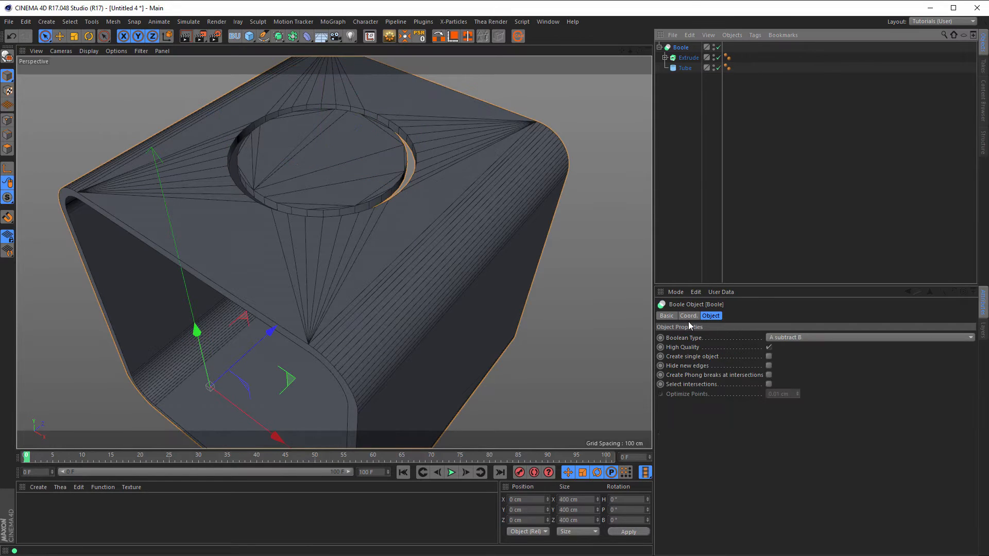
pyautogui.click(768, 366)
pyautogui.keyDown('alt'); pyautogui.moveTo(337, 223); pyautogui.dragTo(333, 229); pyautogui.keyUp('alt')
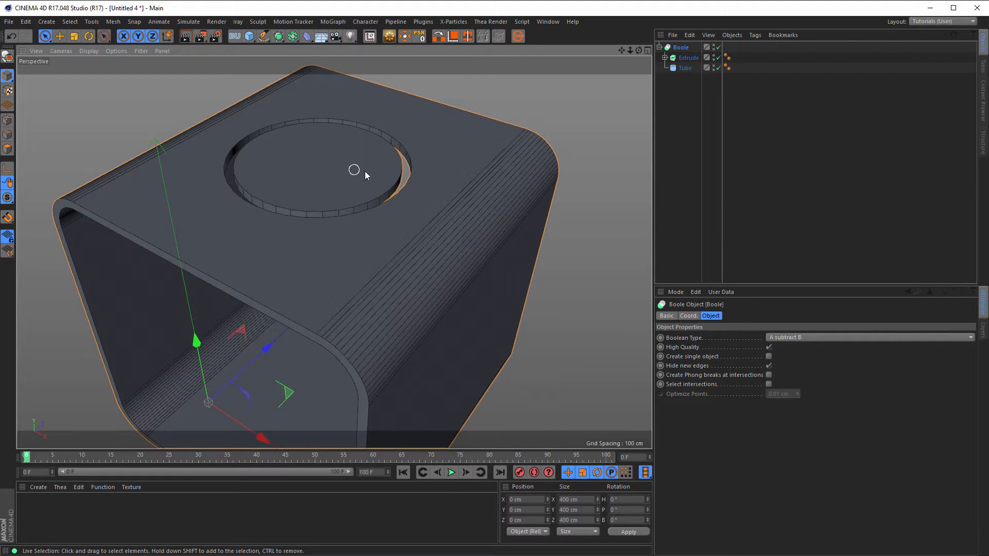
# Step: Set the tube's rotation segments to 60 to smooth the circular groove in the casing's top
pyautogui.keyDown('alt'); pyautogui.moveTo(365, 171); pyautogui.dragTo(458, 177, button='right'); pyautogui.keyUp('alt')
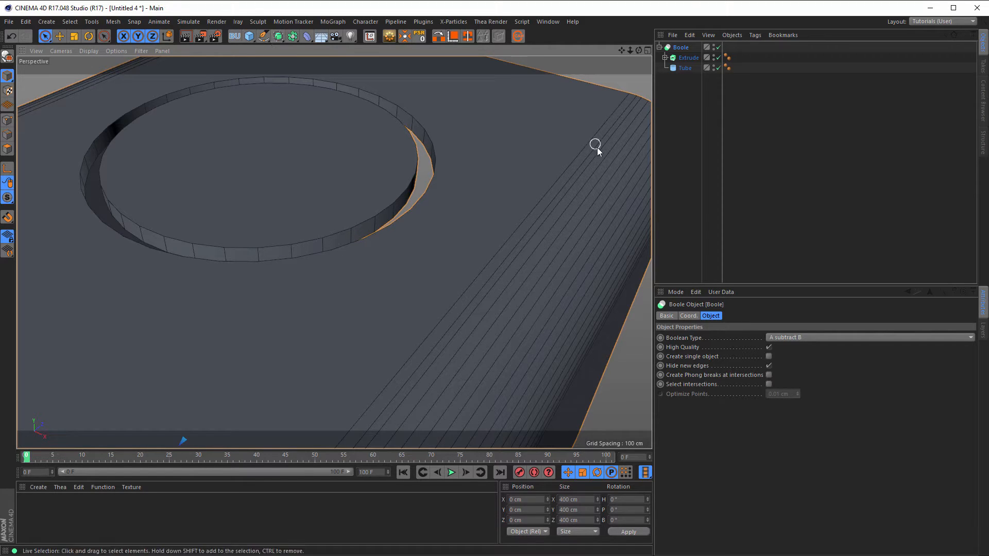
pyautogui.click(683, 68)
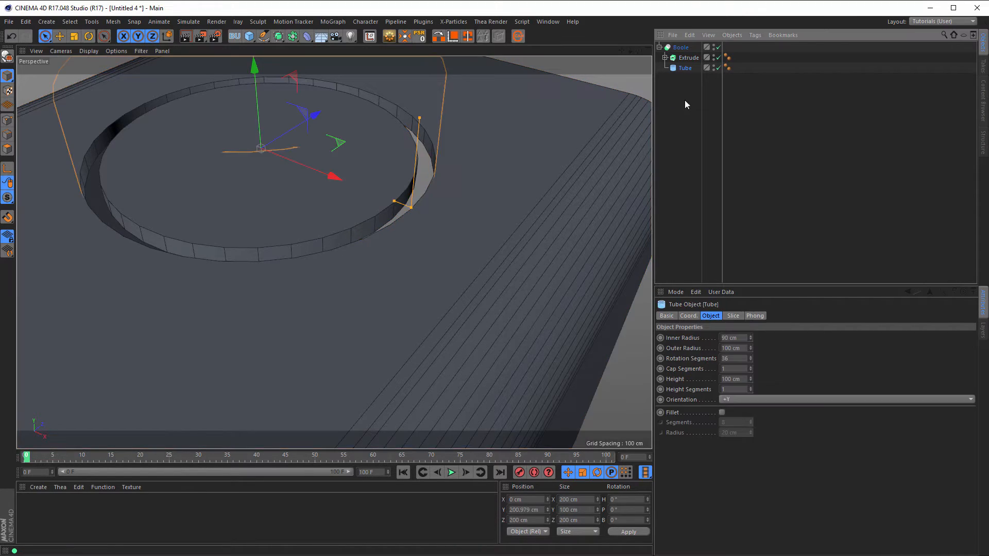
pyautogui.moveTo(740, 359); pyautogui.dragTo(679, 387)
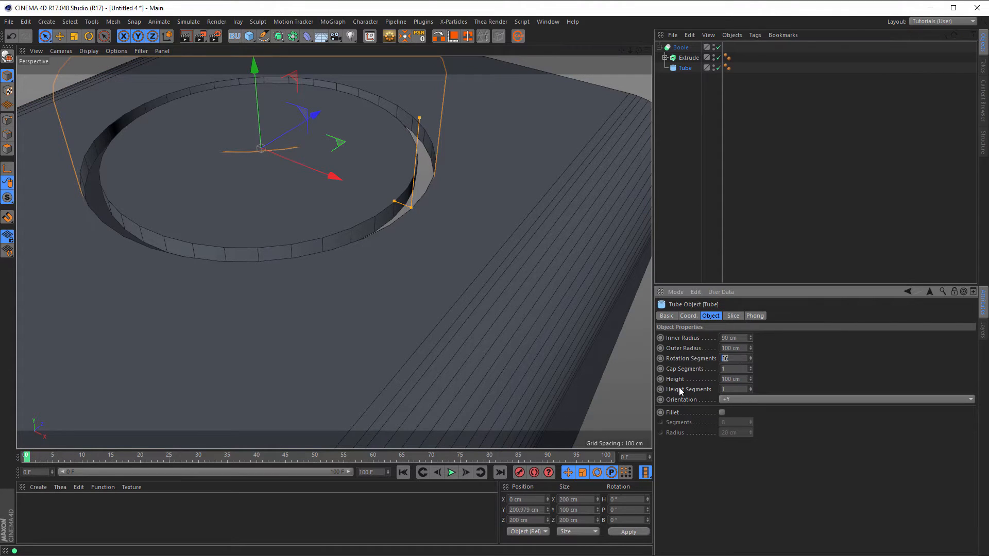
pyautogui.write('60')
pyautogui.press('Return')
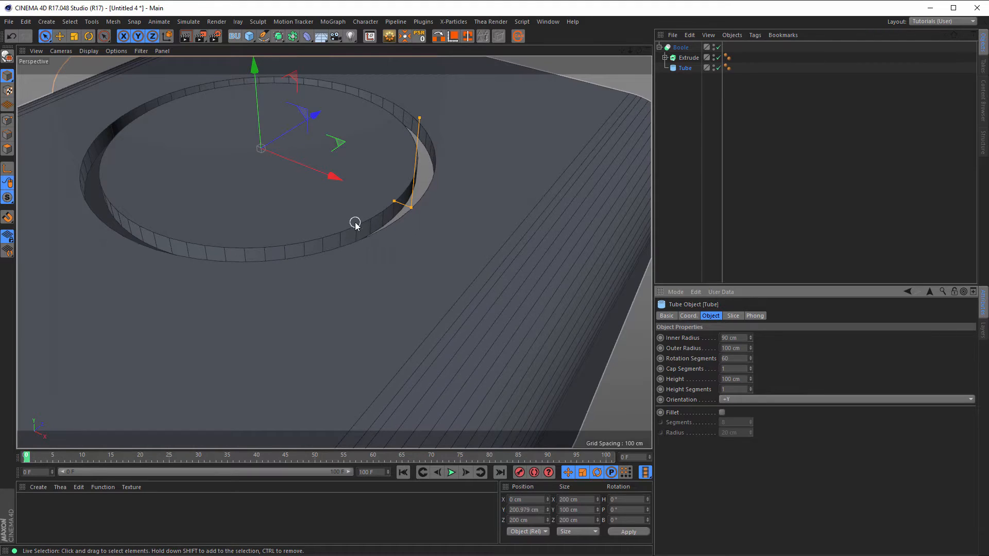
pyautogui.scroll(-5, 355, 225)
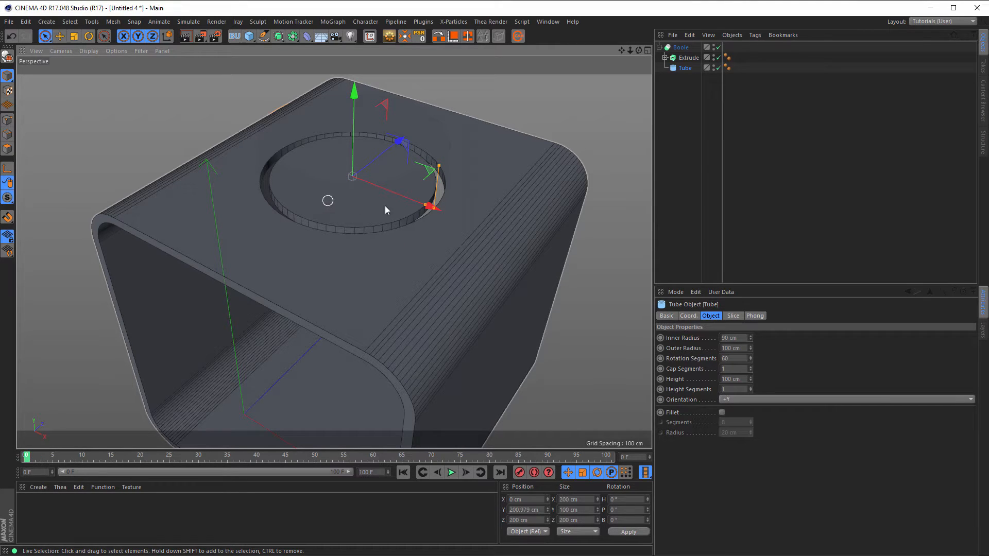
# Step: Group the Boole object inside a Null and collapse the Boole's hierarchy
pyautogui.click(681, 47)
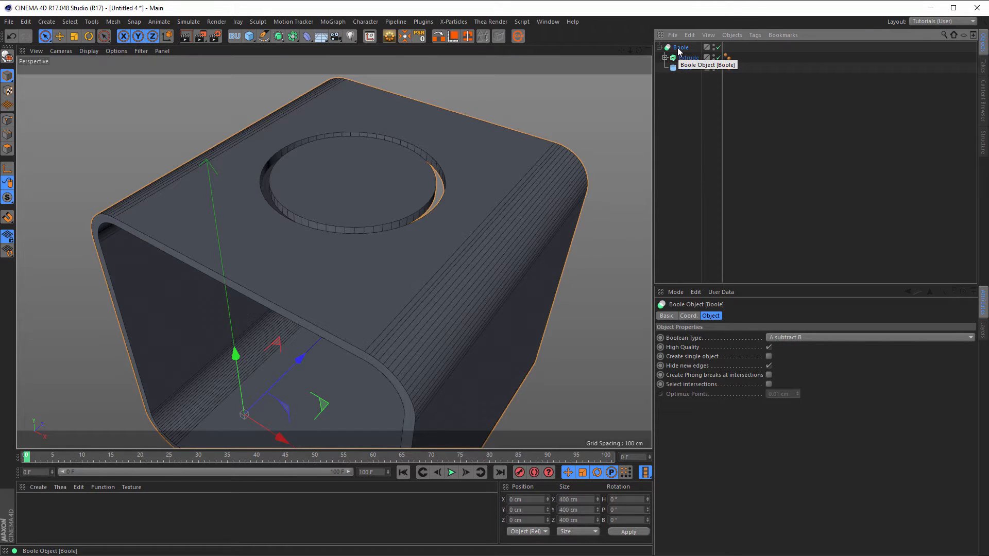
pyautogui.click(307, 36)
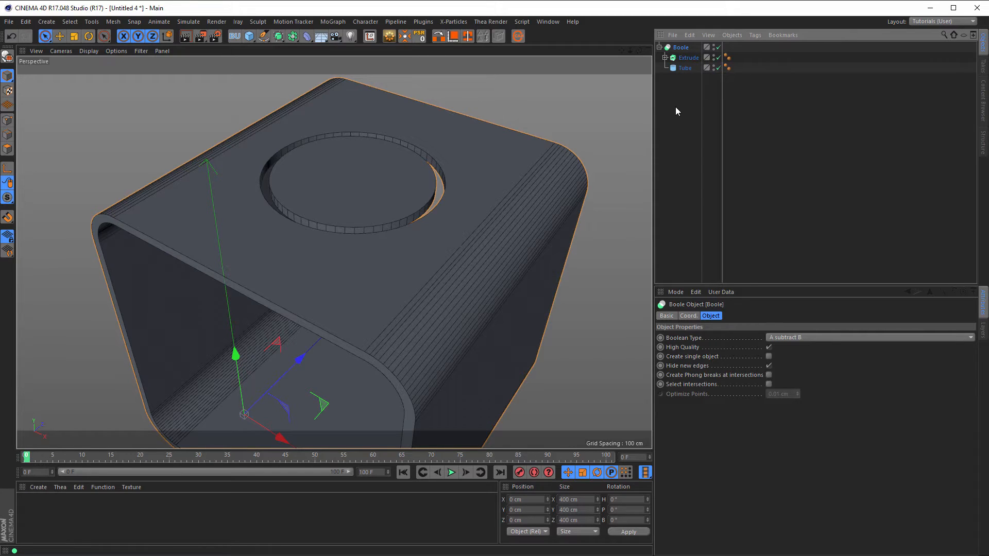
pyautogui.hotkey('alt', 'g')
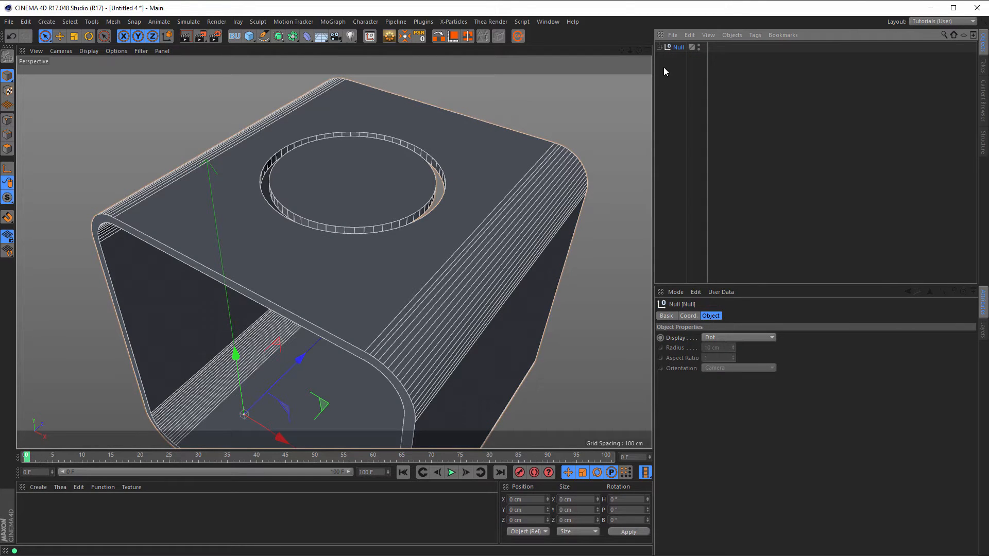
pyautogui.click(659, 47)
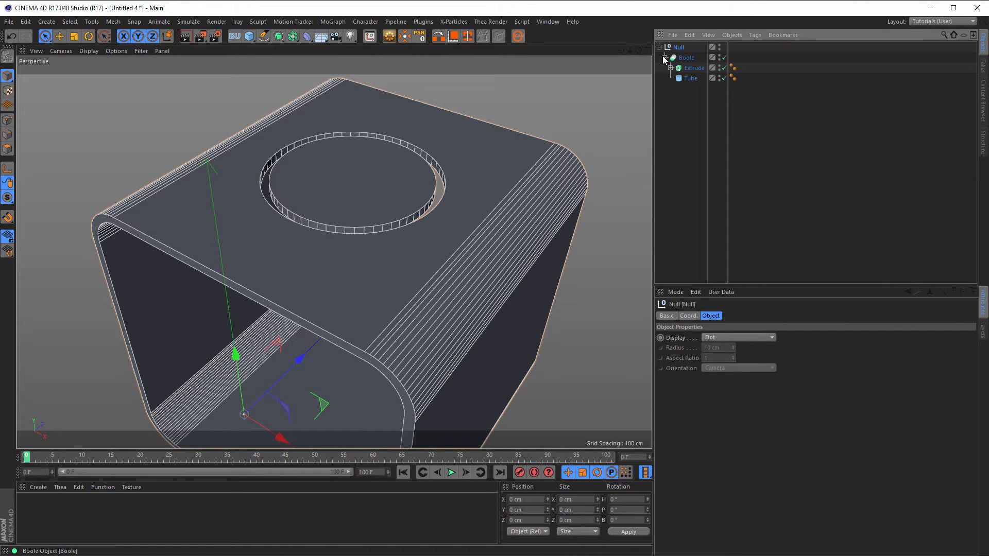
pyautogui.click(664, 57)
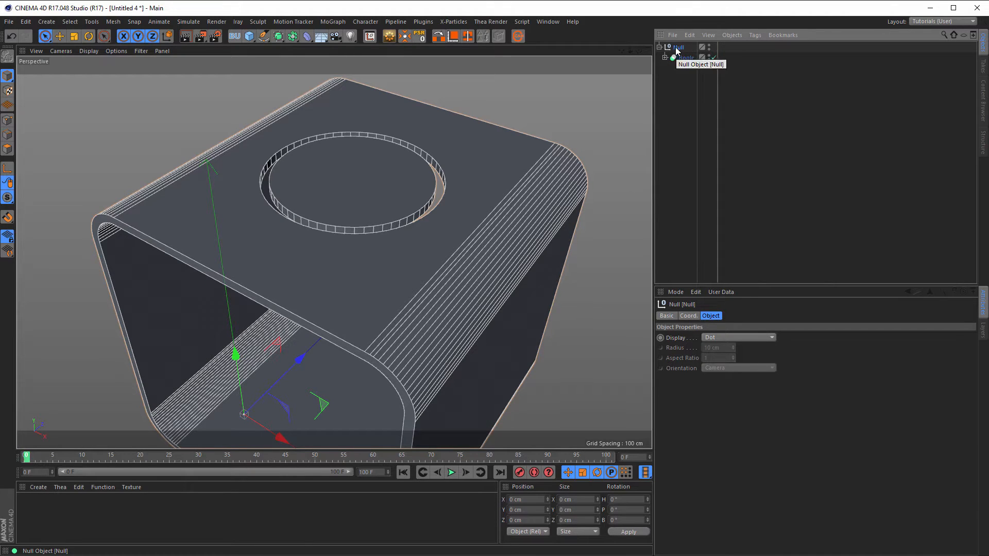
# Step: Add a Bevel deformer inside the Null alongside the Boole and enable Create single object on the Boole
pyautogui.click(307, 37)
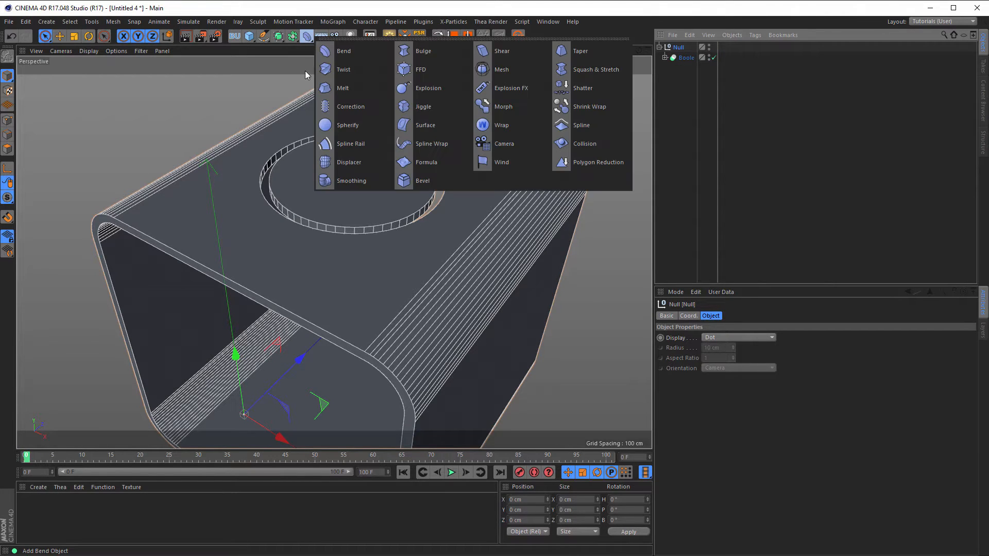
pyautogui.click(421, 181)
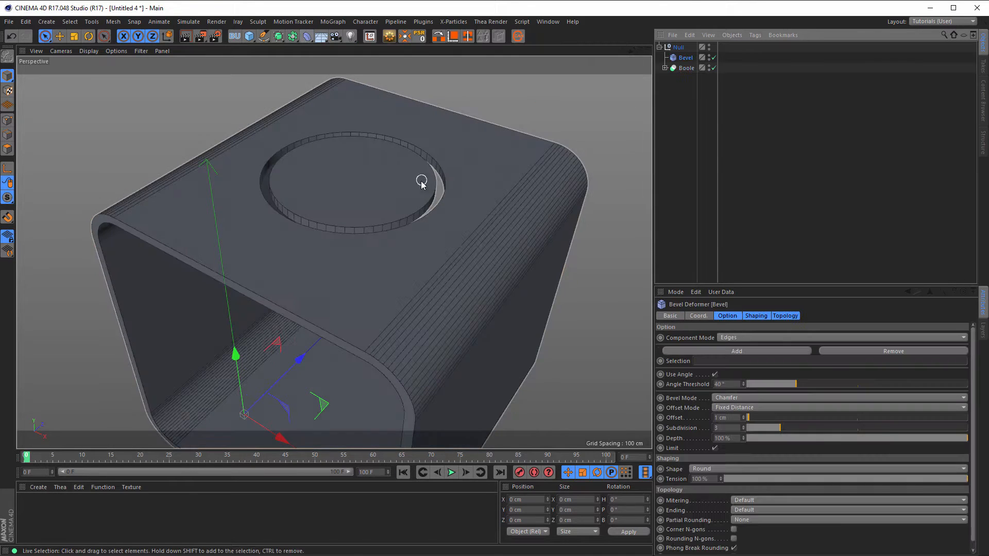
pyautogui.click(684, 68)
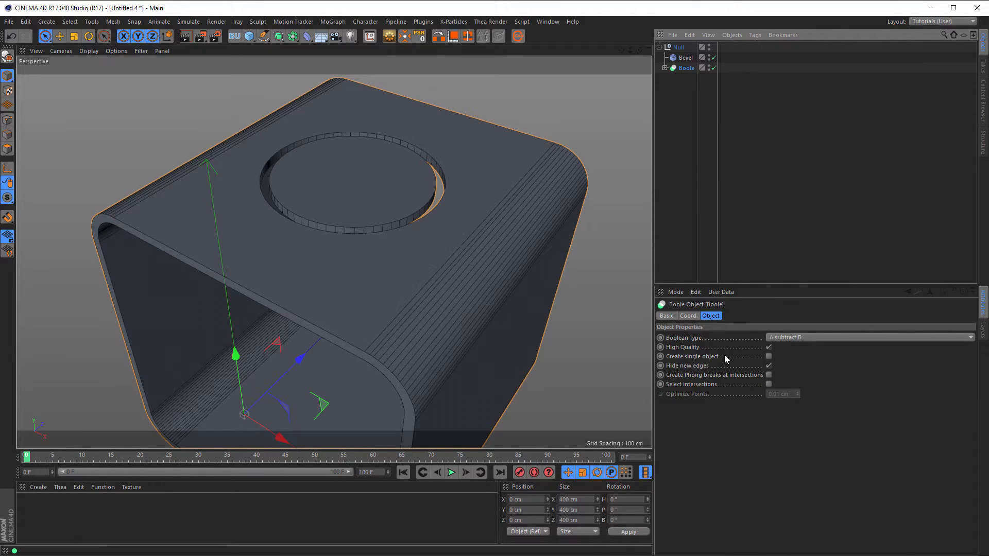
pyautogui.click(768, 356)
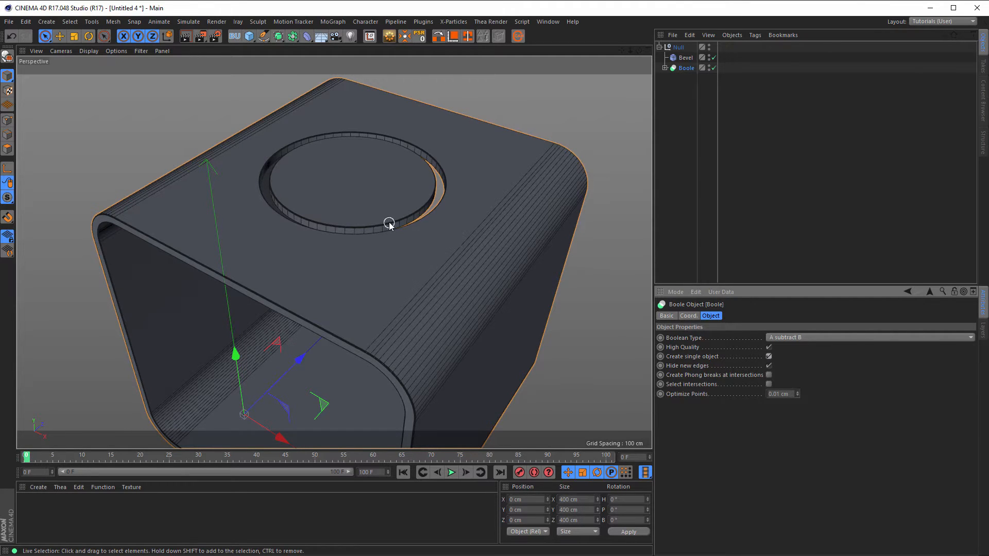
pyautogui.scroll(6, 537, 216)
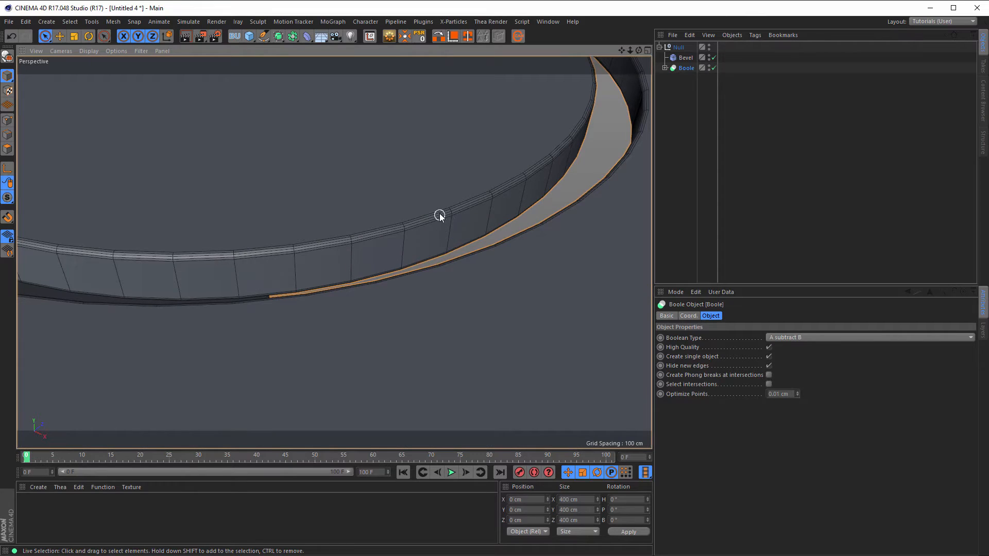
pyautogui.scroll(-8, 514, 254)
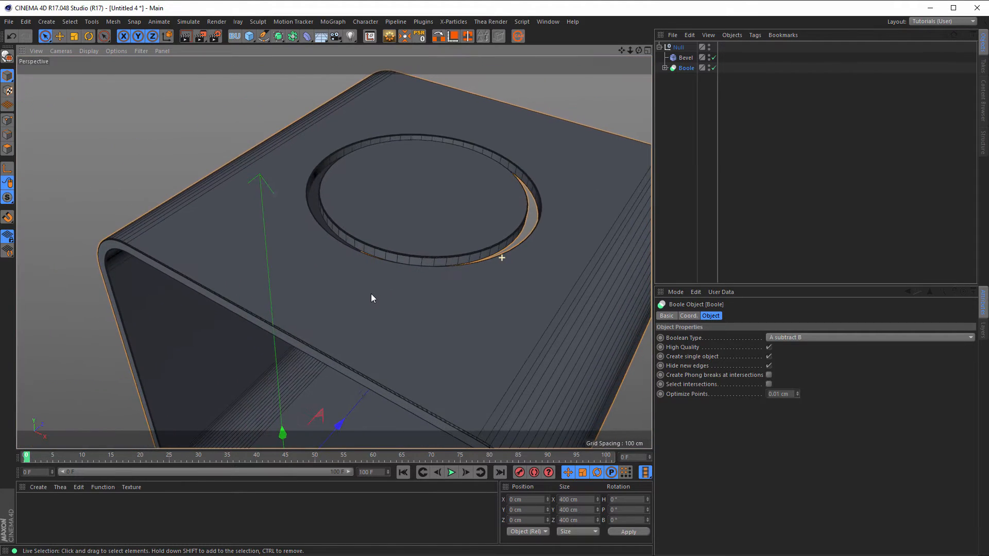
# Step: Set the Bevel deformer's offset to 2 cm to round the groove and casing edges
pyautogui.click(686, 58)
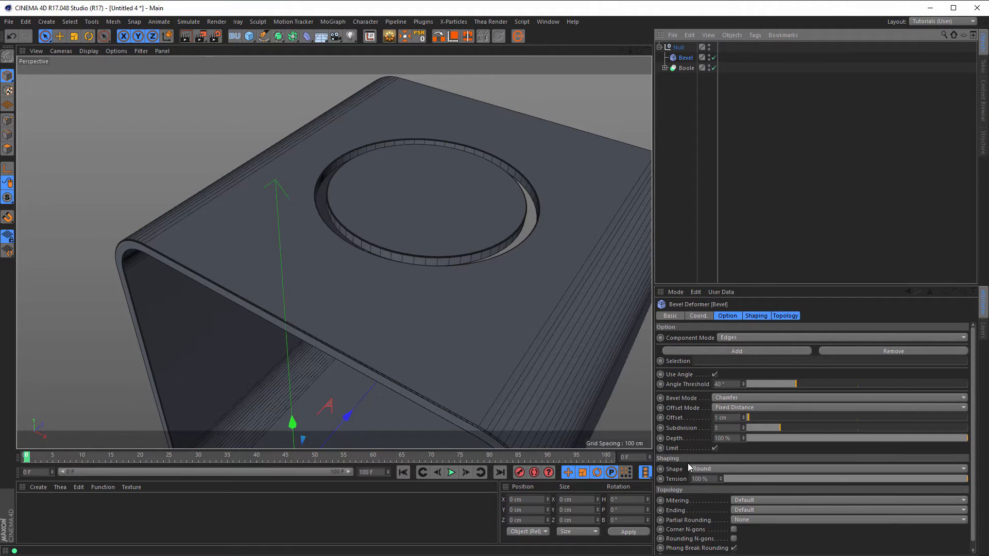
pyautogui.click(743, 415)
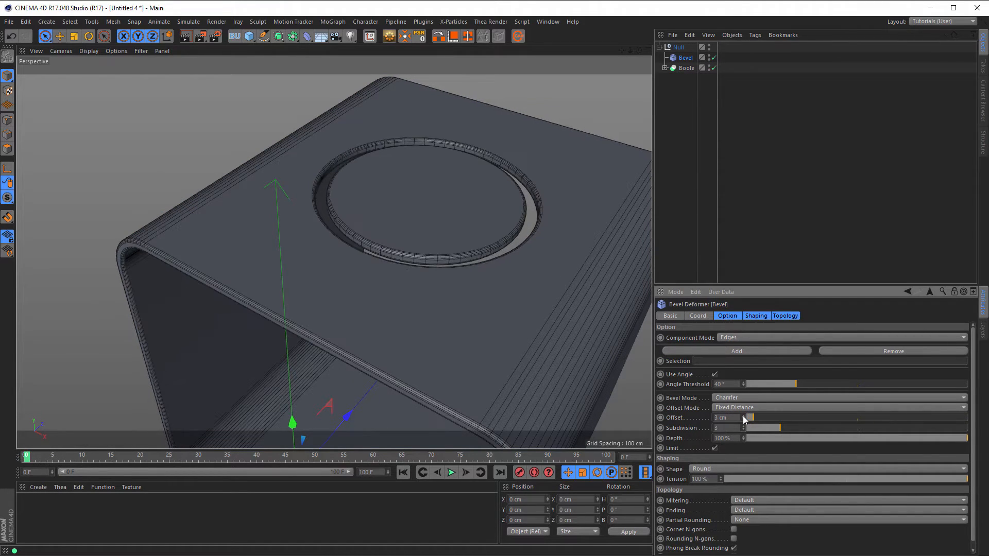
pyautogui.click(743, 415)
pyautogui.scroll(5, 519, 260)
pyautogui.scroll(1, 587, 253)
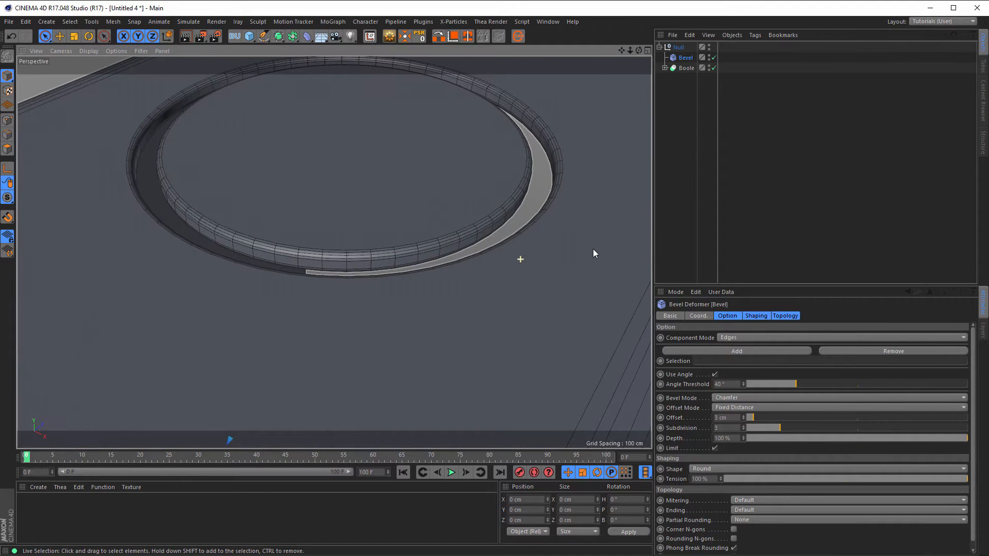
pyautogui.click(743, 419)
pyautogui.scroll(-3, 501, 299)
pyautogui.keyDown('alt'); pyautogui.moveTo(443, 311); pyautogui.dragTo(395, 324, button='right'); pyautogui.keyUp('alt')
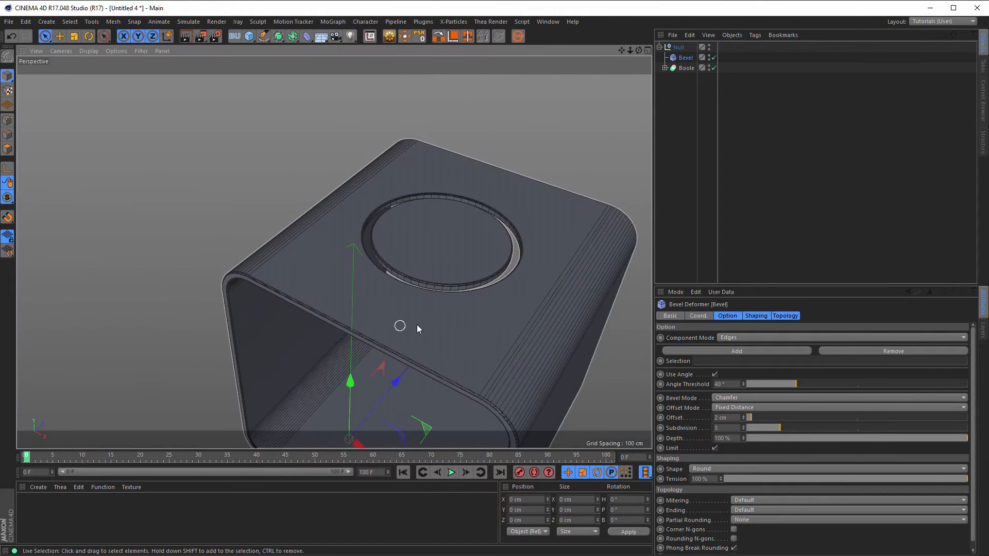
# Step: Compare the edge rounding of the casing and ring groove with the speaker in the reference picture
pyautogui.keyDown('alt'); pyautogui.moveTo(403, 281); pyautogui.dragTo(342, 173, button='middle'); pyautogui.keyUp('alt')
pyautogui.keyDown('alt'); pyautogui.moveTo(456, 274); pyautogui.dragTo(454, 317); pyautogui.keyUp('alt')
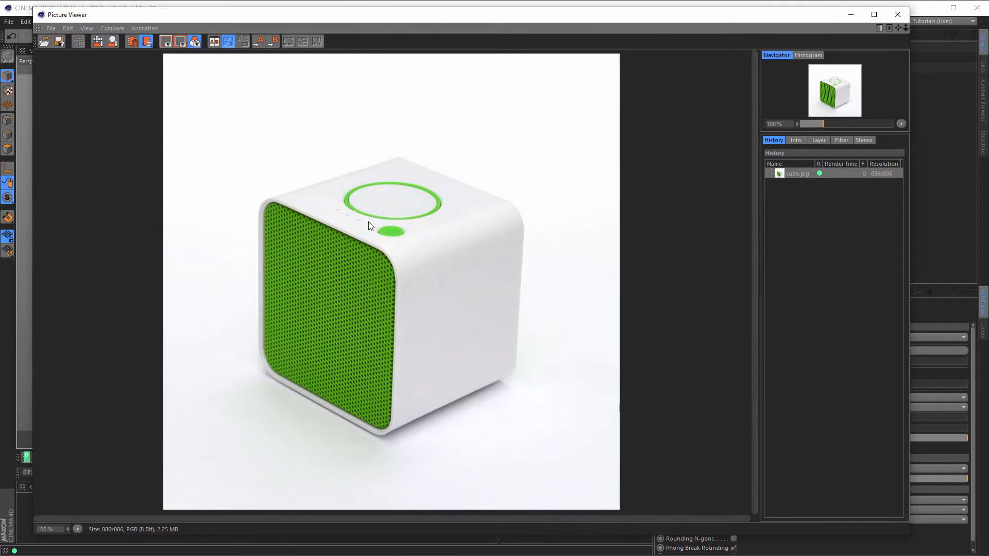
pyautogui.scroll(3, 372, 222)
pyautogui.scroll(1, 372, 222)
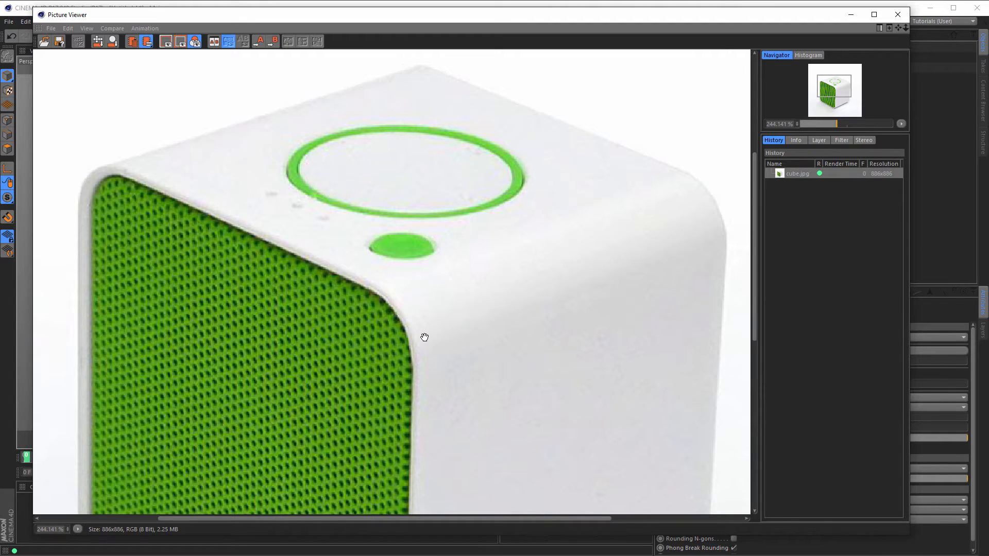
pyautogui.scroll(-3, 424, 337)
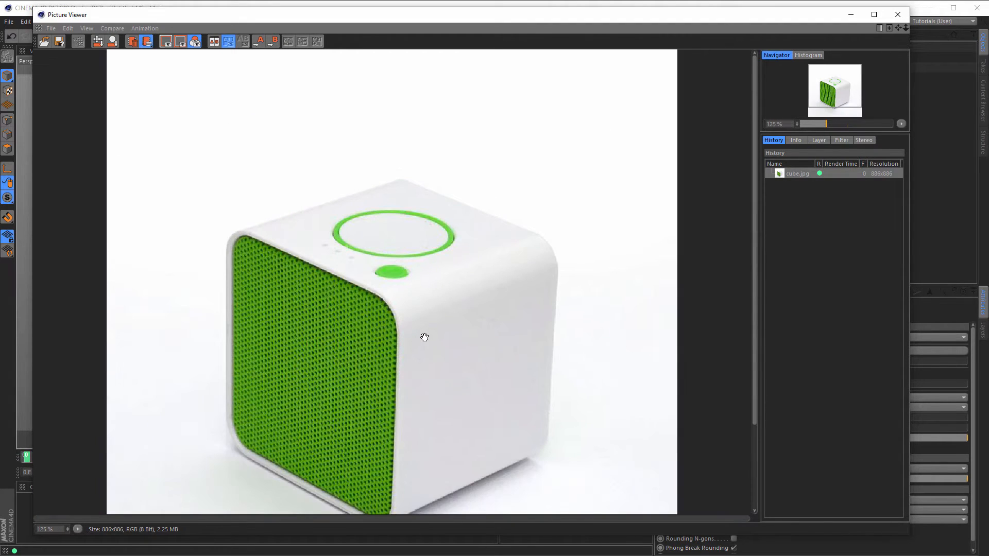
pyautogui.click(897, 14)
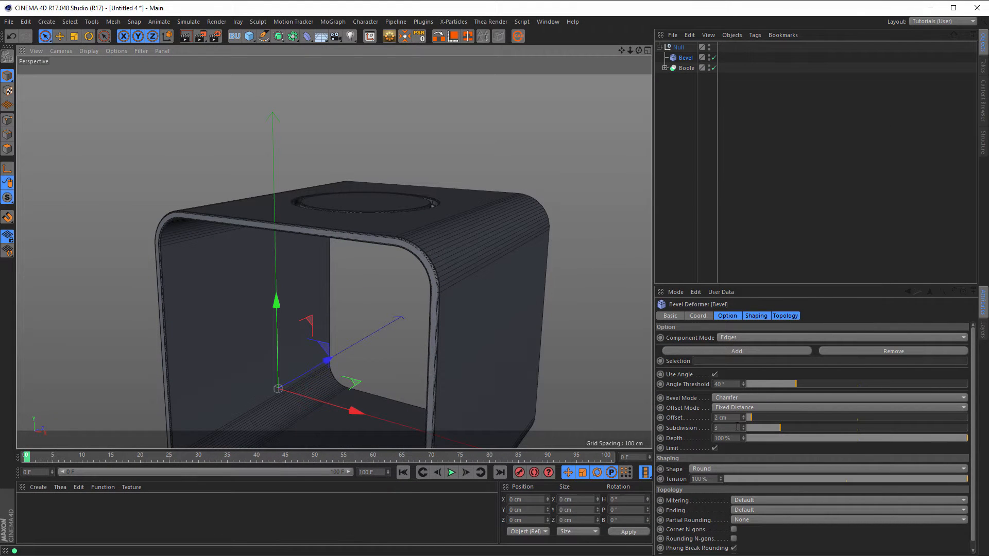
# Step: Set the Bevel deformer's offset to 3 cm
pyautogui.click(745, 415)
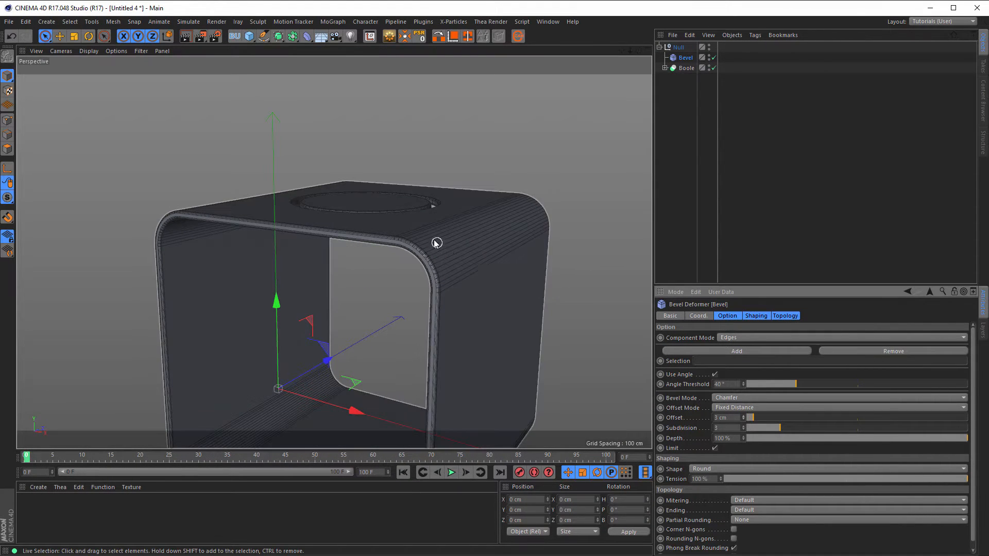
pyautogui.keyDown('alt'); pyautogui.moveTo(434, 240); pyautogui.dragTo(458, 235); pyautogui.keyUp('alt')
pyautogui.keyDown('alt'); pyautogui.moveTo(458, 234); pyautogui.dragTo(425, 264, button='right'); pyautogui.keyUp('alt')
pyautogui.moveTo(426, 265)
pyautogui.keyDown('alt'); pyautogui.mouseDown()
pyautogui.moveTo(434, 259)
pyautogui.moveTo(419, 238)
pyautogui.moveTo(427, 254)
pyautogui.mouseUp(); pyautogui.keyUp('alt')
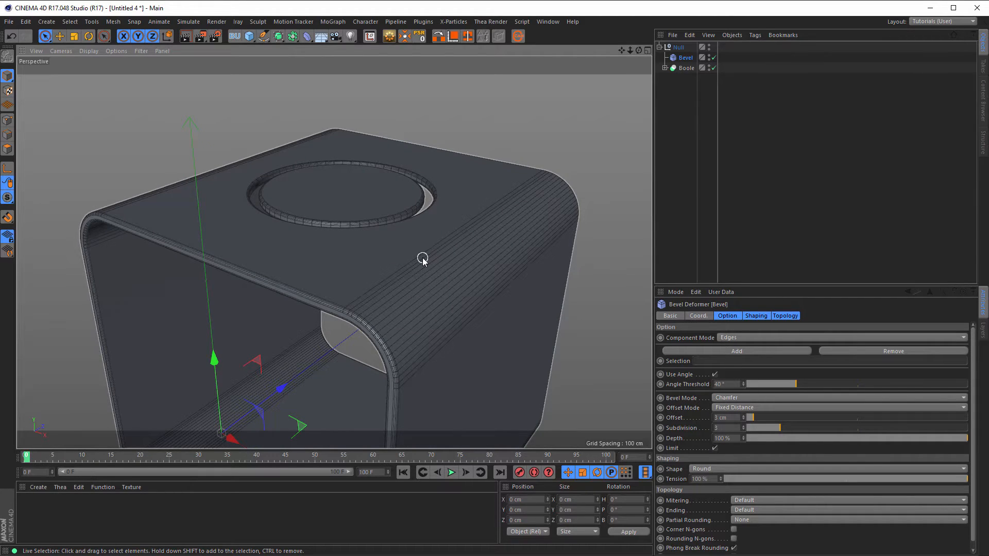
# Step: Render a preview of the beveled casing in the viewport and check the reference picture again
pyautogui.hotkey('ctrl', 'r')
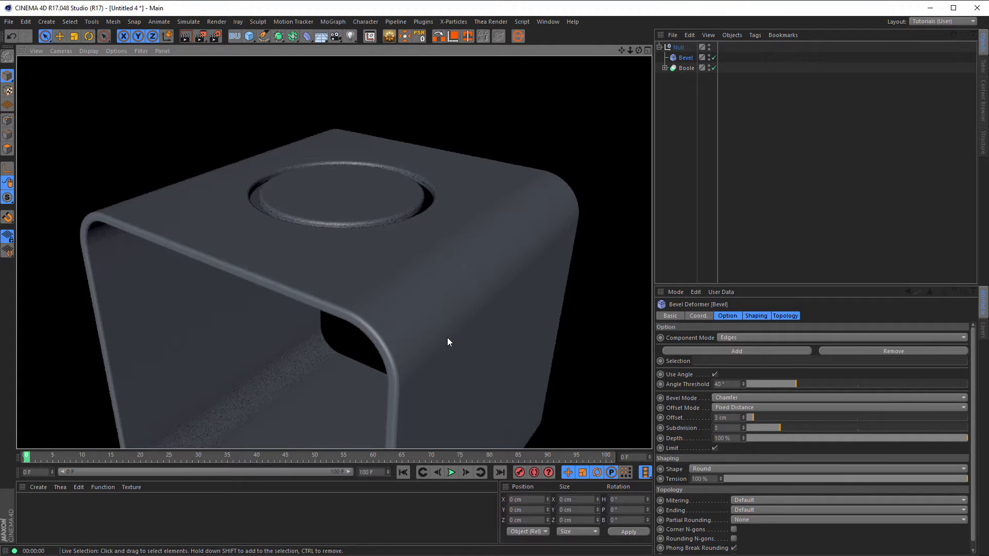
pyautogui.scroll(-5, 440, 304)
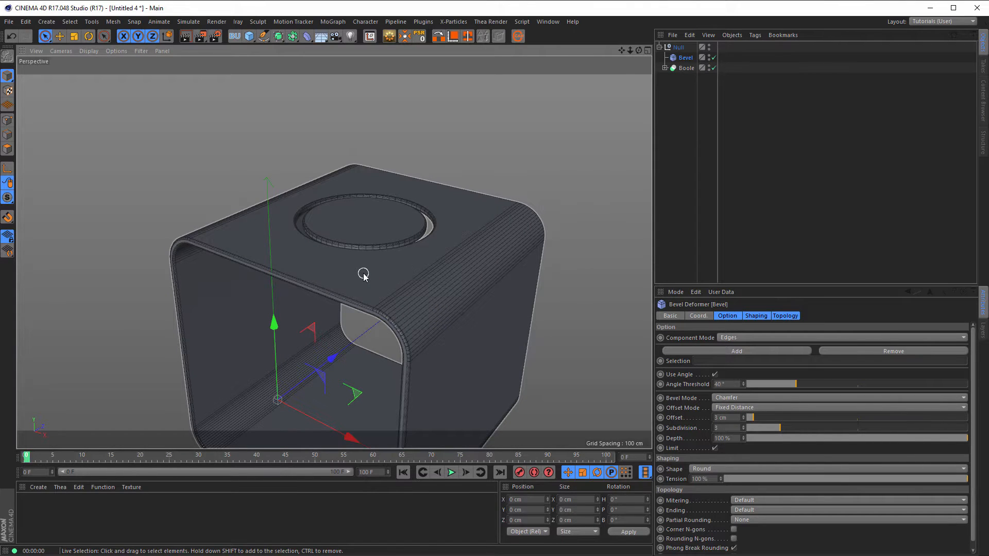
pyautogui.hotkey('shift', 'F6')
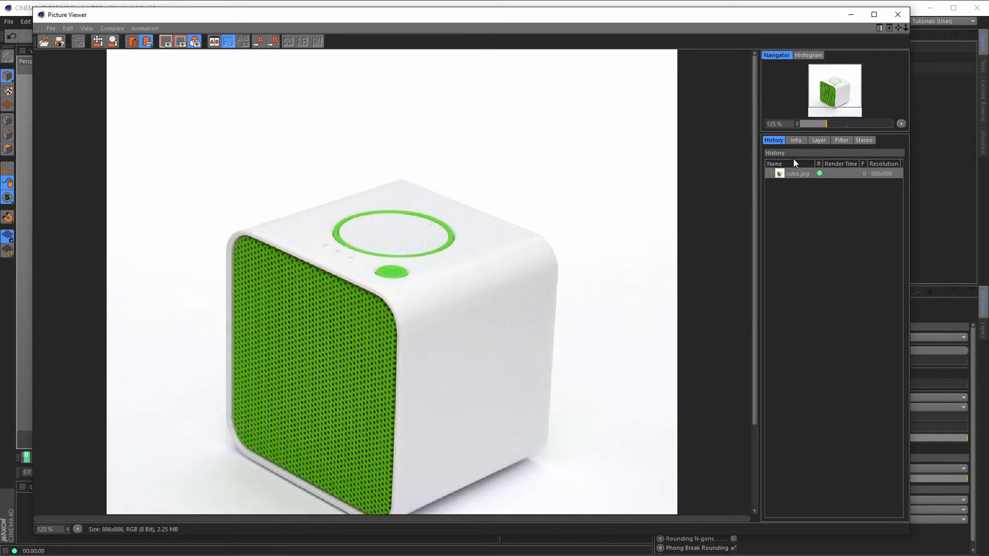
pyautogui.click(898, 18)
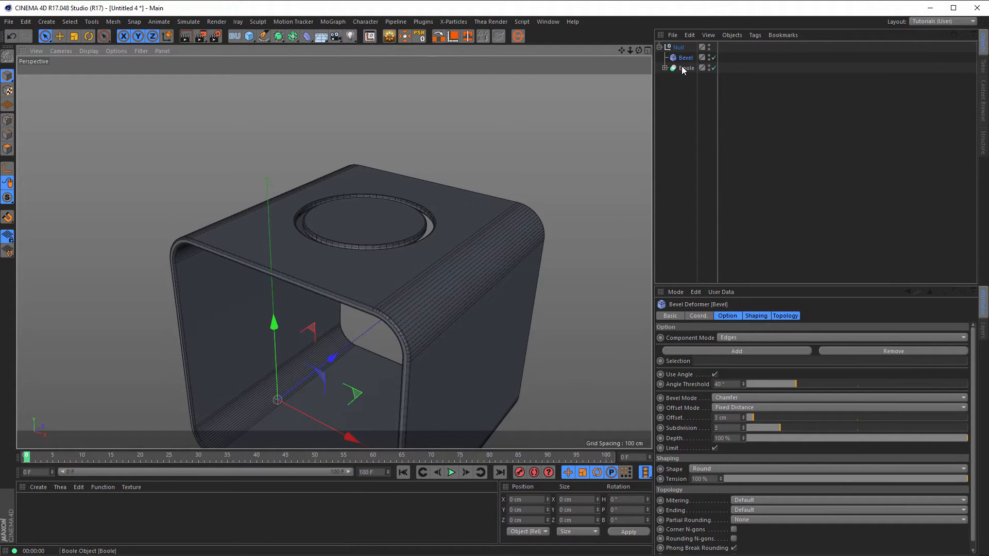
# Step: Move the Boole out of the Null to the top level of the hierarchy and disable the Bevel deformer
pyautogui.moveTo(683, 69); pyautogui.dragTo(688, 101)
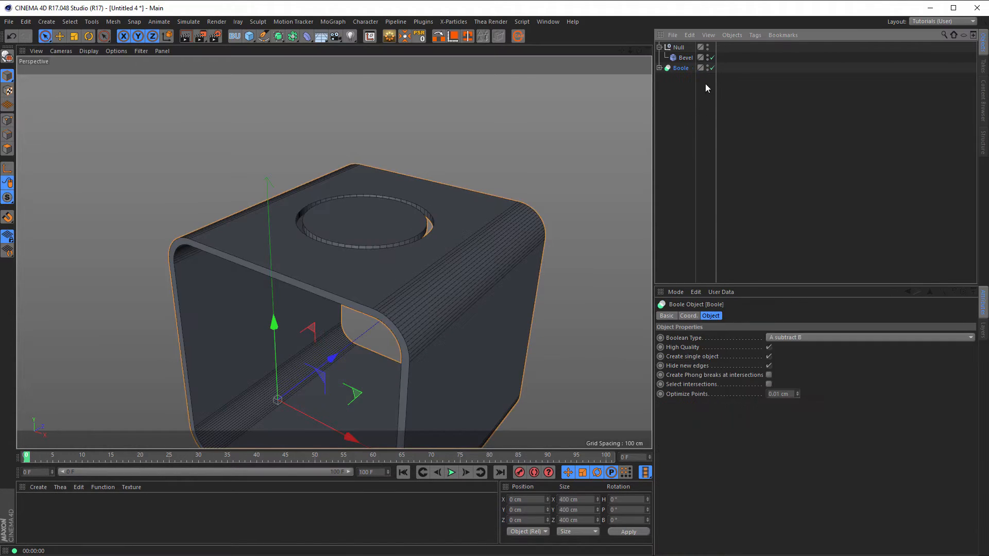
pyautogui.click(713, 58)
pyautogui.click(660, 68)
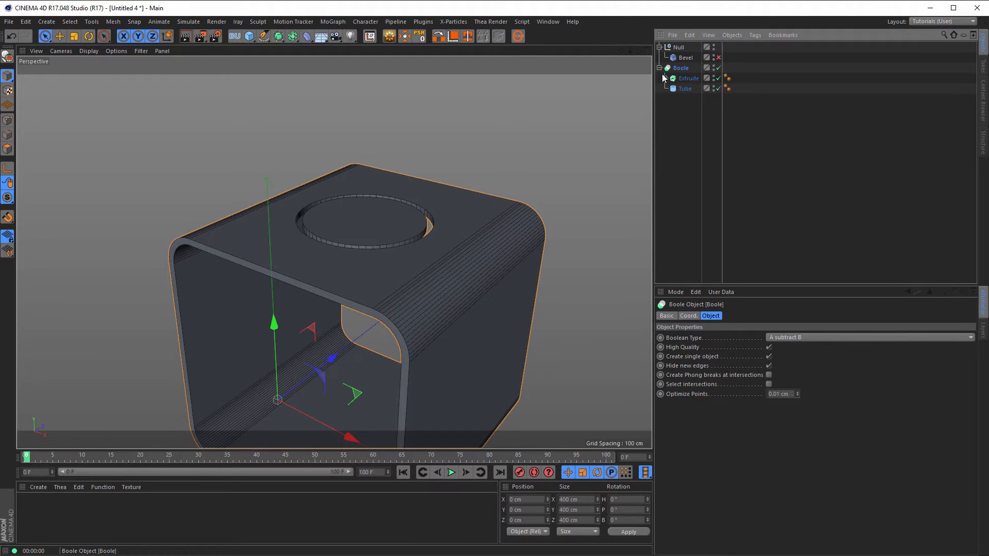
pyautogui.click(659, 69)
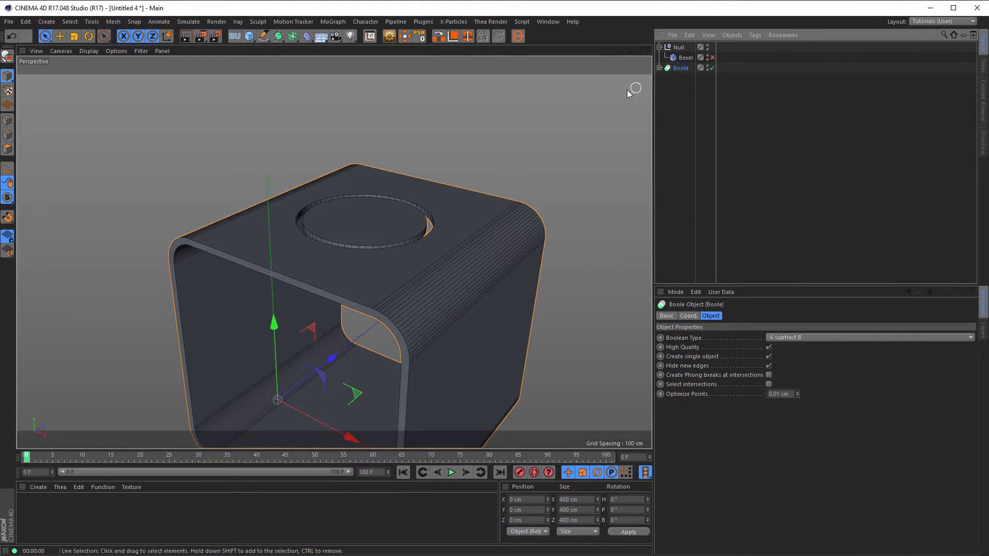
# Step: Create a hidden null named Backup and store a disabled copy of the Boole inside it
pyautogui.click(234, 36)
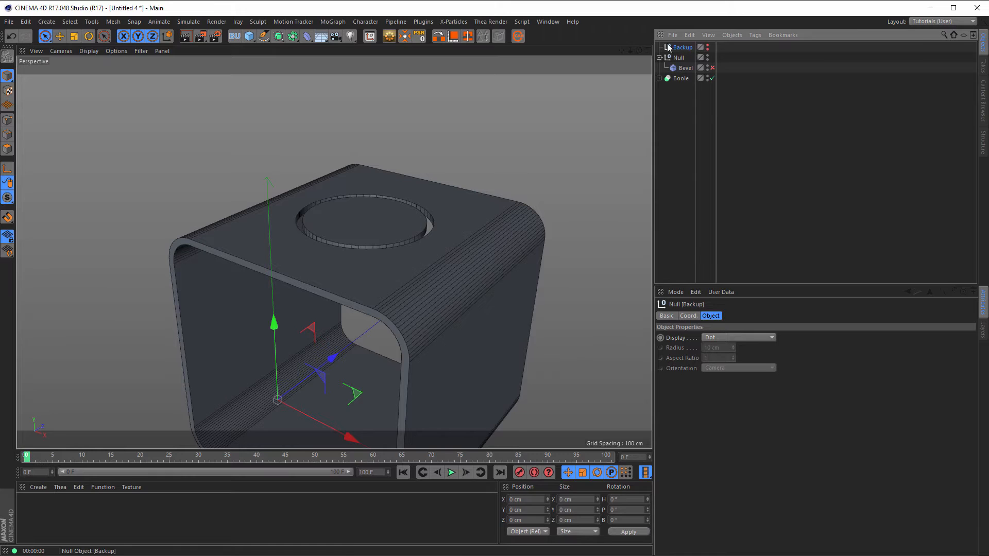
pyautogui.click(676, 80)
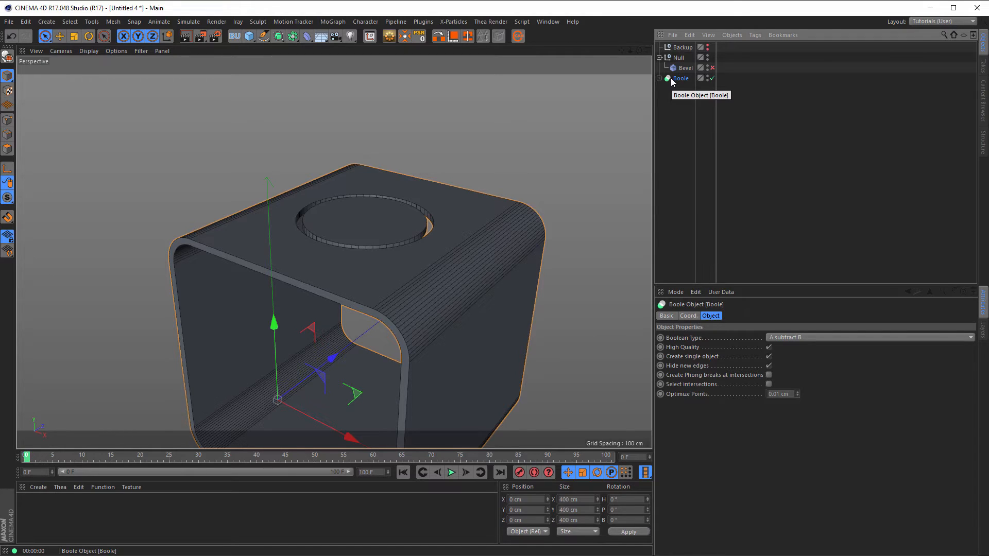
pyautogui.keyDown('ctrl'); pyautogui.moveTo(670, 80); pyautogui.dragTo(678, 45); pyautogui.keyUp('ctrl')
pyautogui.click(714, 57)
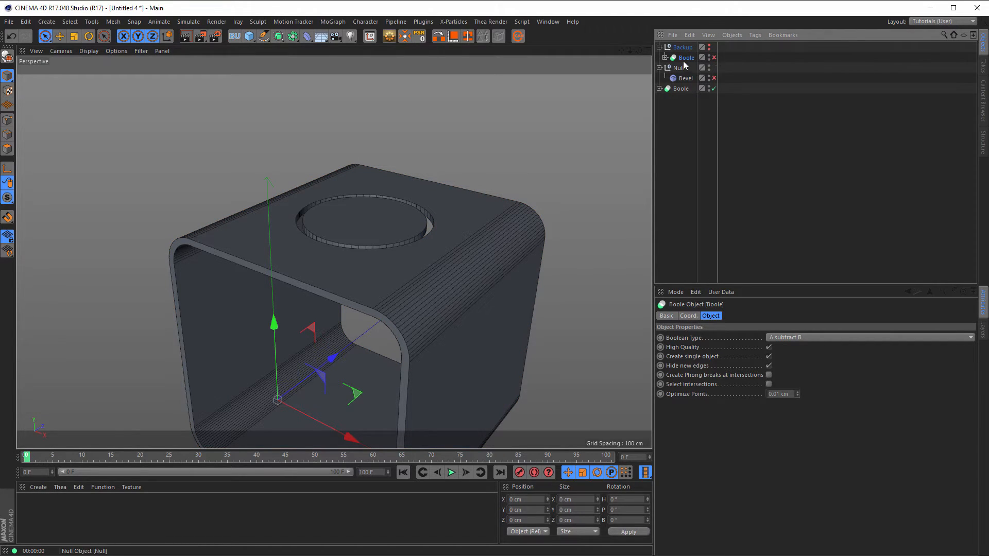
pyautogui.click(659, 48)
# Step: Collapse the remaining active Boole into a single polygon object and confirm the conversion
pyautogui.click(678, 79)
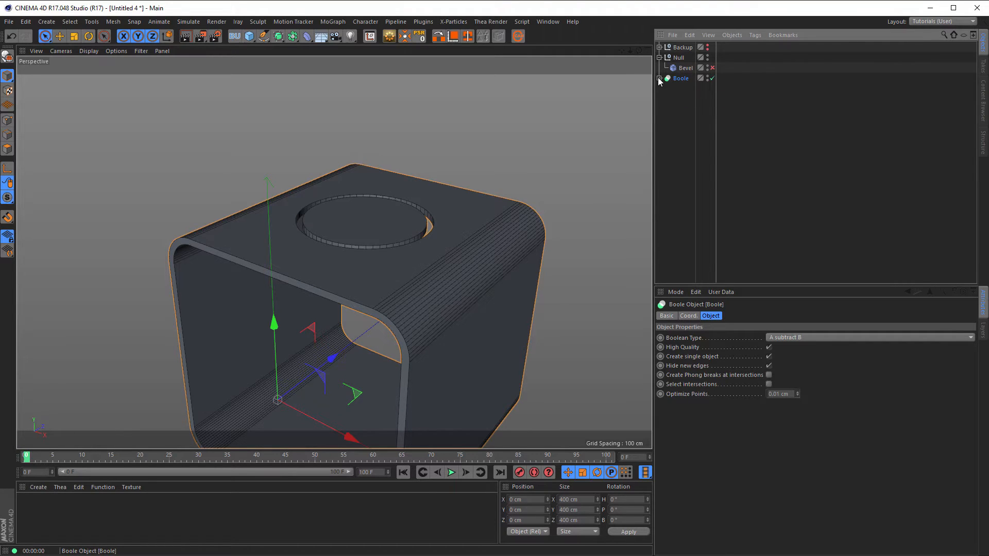
pyautogui.click(660, 78)
pyautogui.click(660, 78)
pyautogui.click(389, 36)
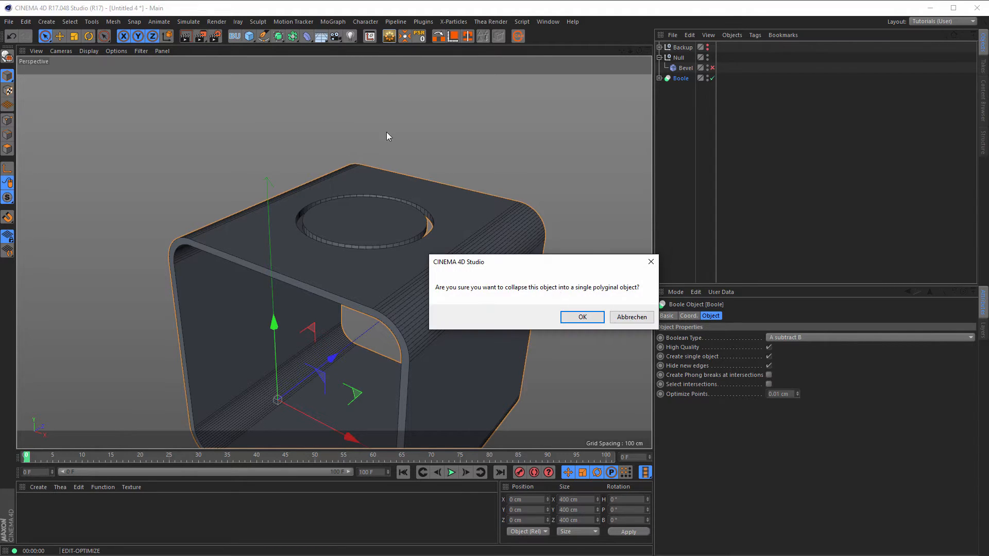
pyautogui.click(577, 317)
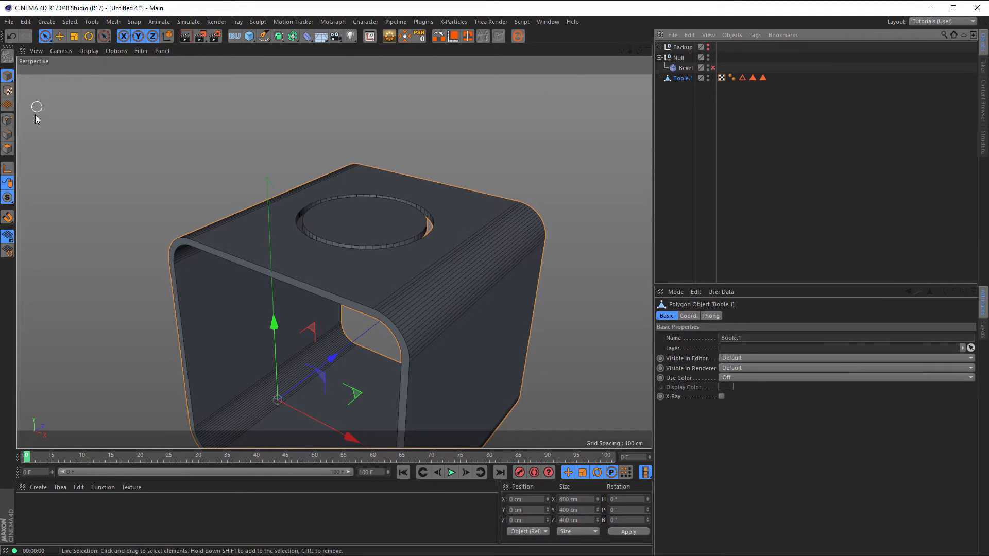
# Step: Start a Loop Selection on the polygon casing's edges and try the Stop at Boundary Edges option on the inner disc's rim
pyautogui.click(7, 134)
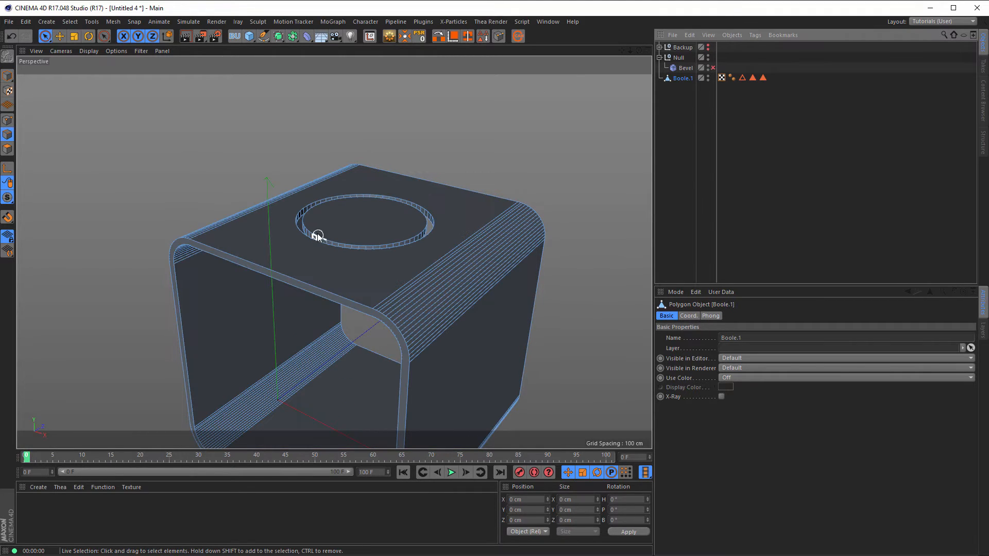
pyautogui.press('u')
pyautogui.press('l')
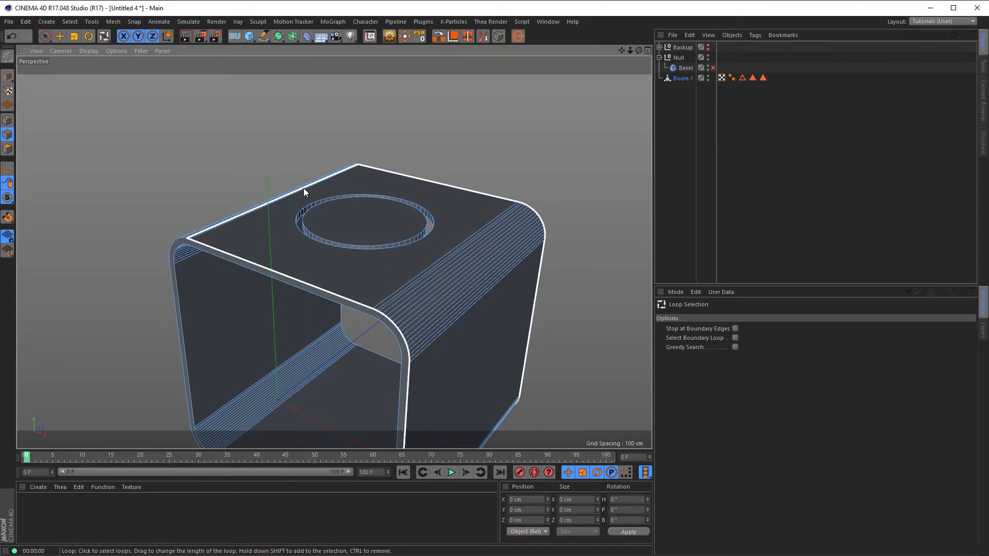
pyautogui.scroll(8, 377, 242)
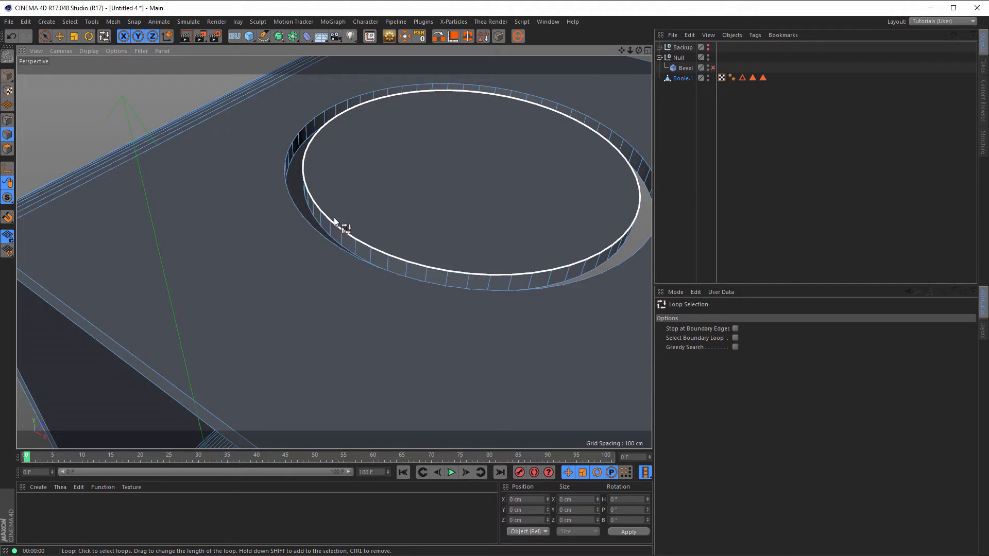
pyautogui.click(735, 328)
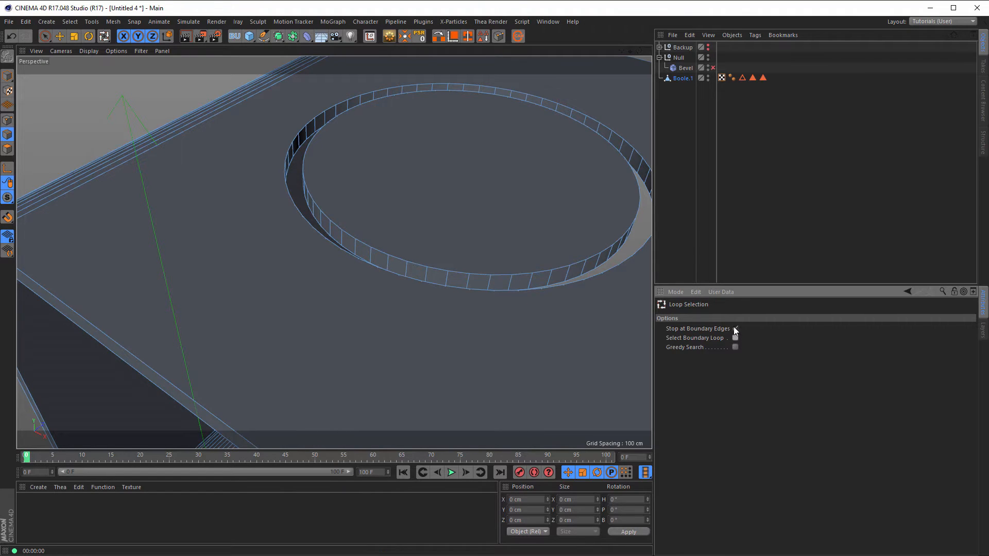
pyautogui.click(734, 328)
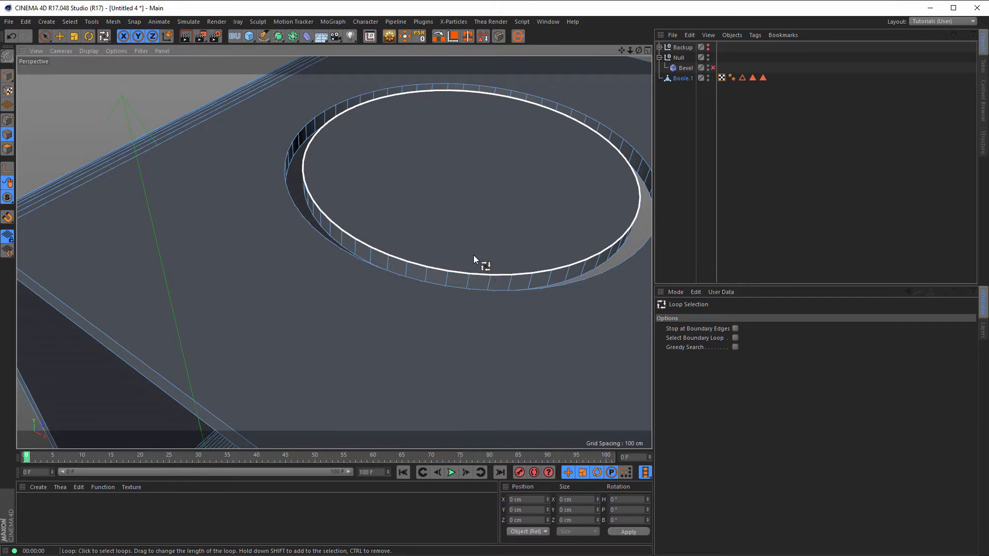
# Step: Try to select the inner disc's upper and lower rim edges with Loop Selection and Live Selection
pyautogui.click(684, 79)
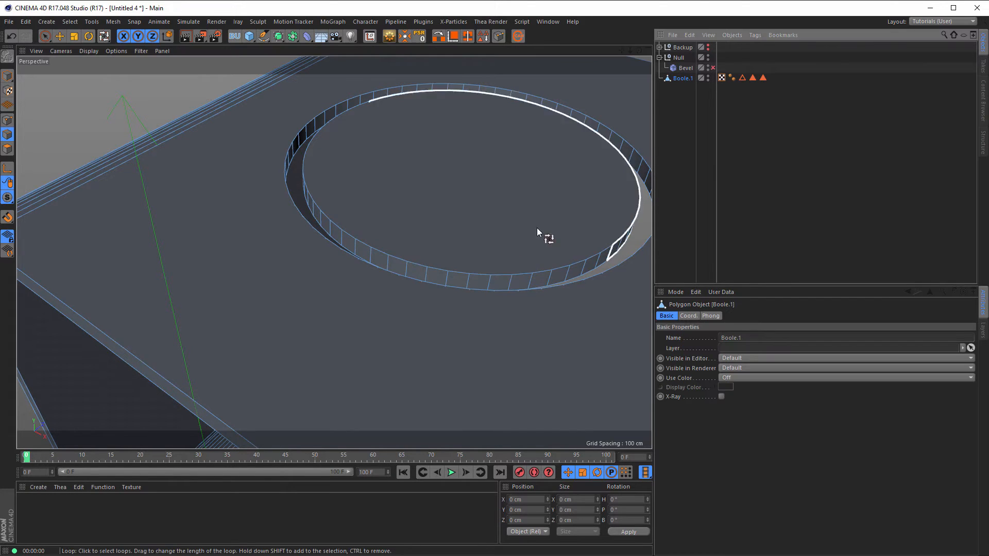
pyautogui.keyDown('alt'); pyautogui.moveTo(484, 233); pyautogui.dragTo(680, 207); pyautogui.keyUp('alt')
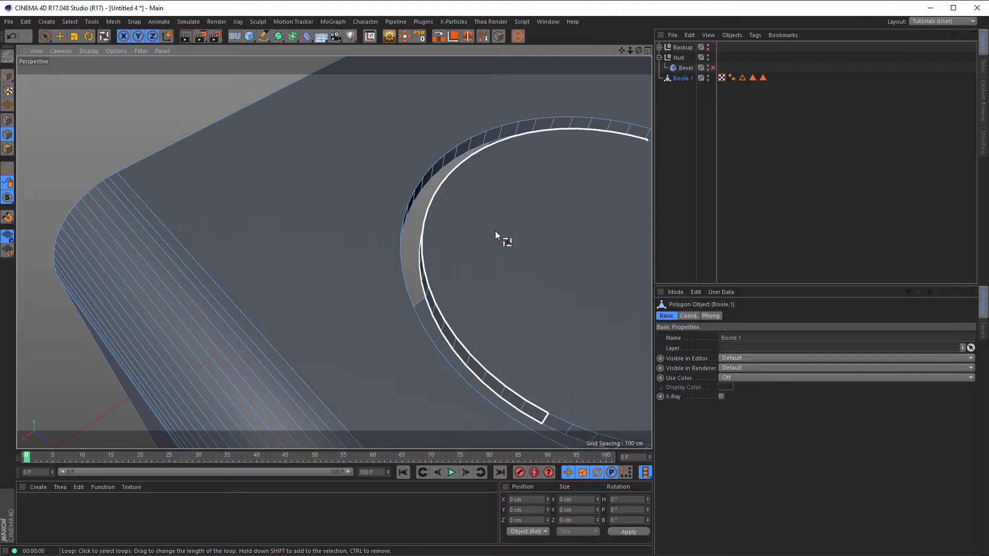
pyautogui.keyDown('alt'); pyautogui.moveTo(505, 239); pyautogui.dragTo(413, 258); pyautogui.keyUp('alt')
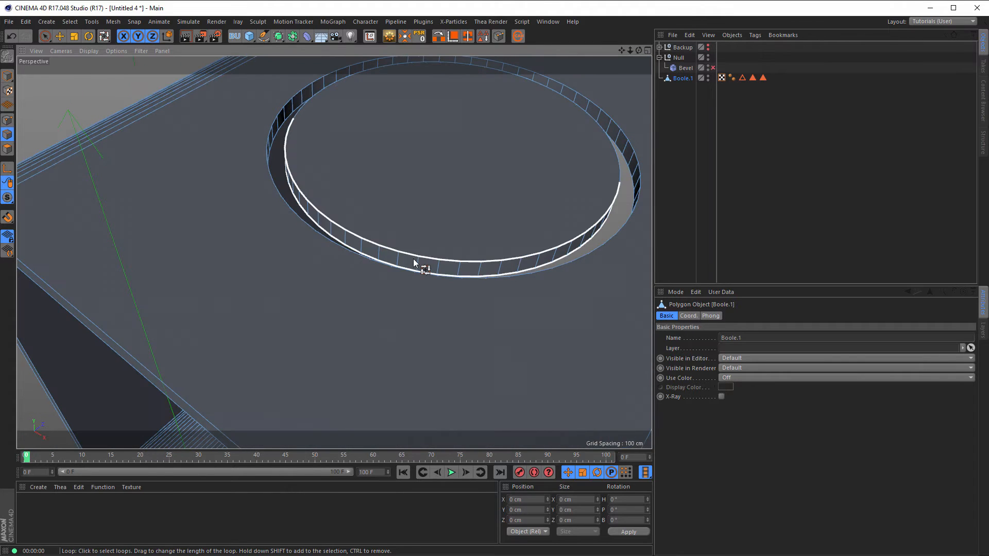
pyautogui.click(378, 244)
pyautogui.keyDown('alt'); pyautogui.moveTo(363, 282); pyautogui.dragTo(361, 372); pyautogui.keyUp('alt')
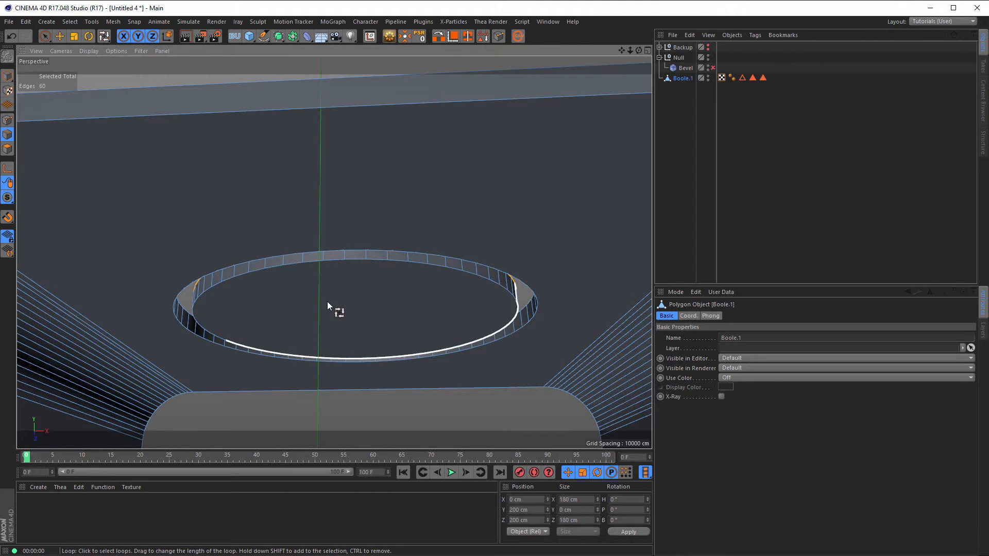
pyautogui.press('space')
pyautogui.click(327, 256)
pyautogui.press('space')
pyautogui.keyDown('alt'); pyautogui.moveTo(320, 313); pyautogui.dragTo(344, 183); pyautogui.keyUp('alt')
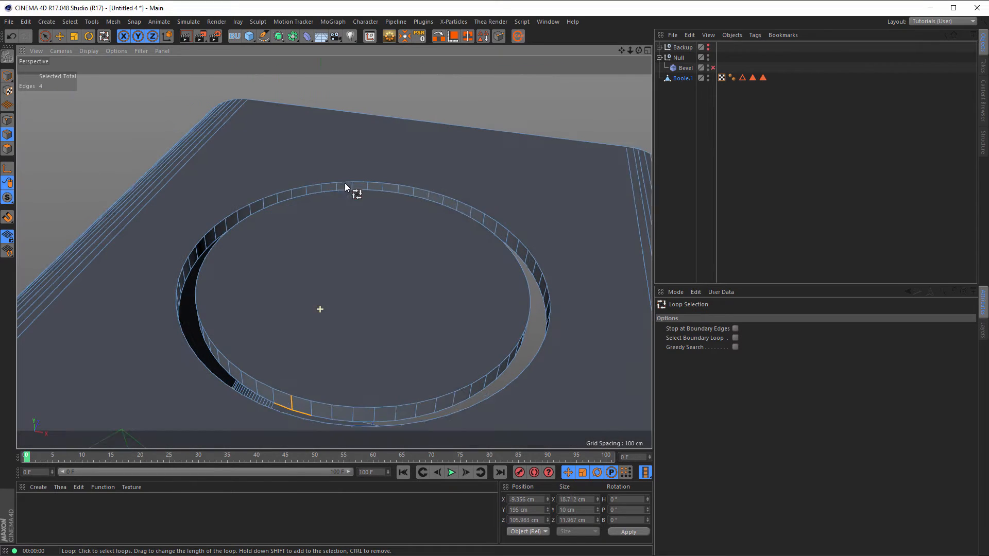
# Step: Select the inner disc's top and underside polygons and convert that selection to their rim edges
pyautogui.click(8, 149)
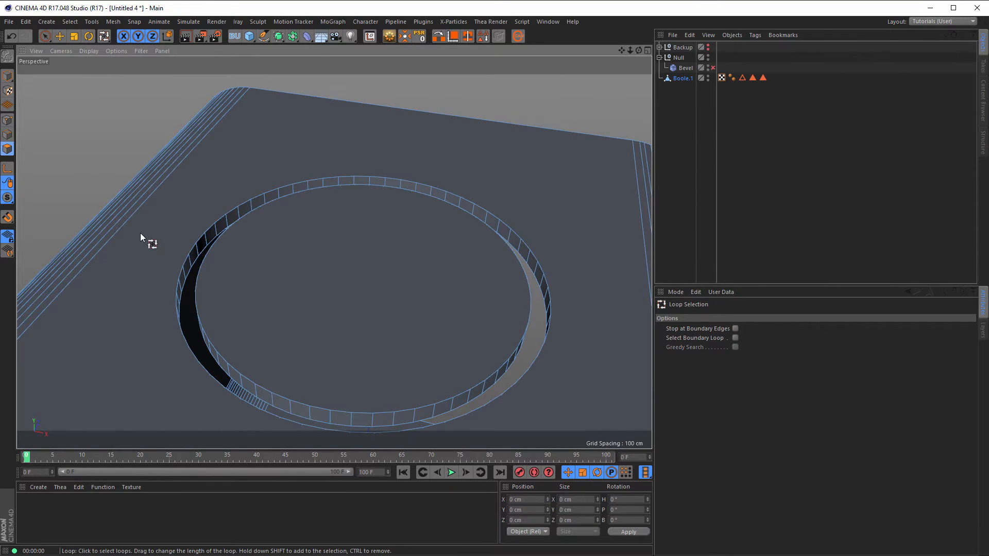
pyautogui.press('space')
pyautogui.click(316, 259)
pyautogui.press('s')
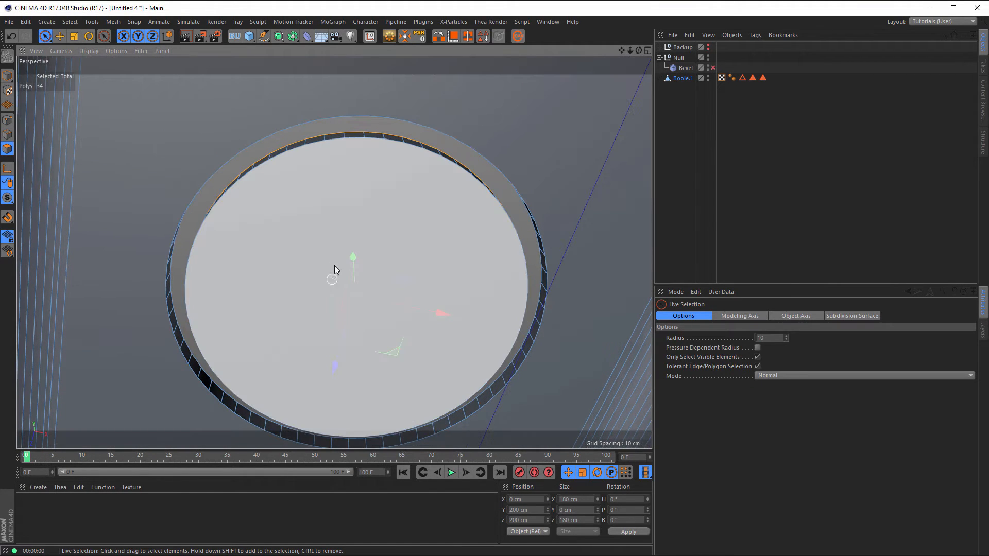
pyautogui.click(333, 271)
pyautogui.keyDown('alt'); pyautogui.moveTo(333, 271); pyautogui.dragTo(361, 210); pyautogui.keyUp('alt')
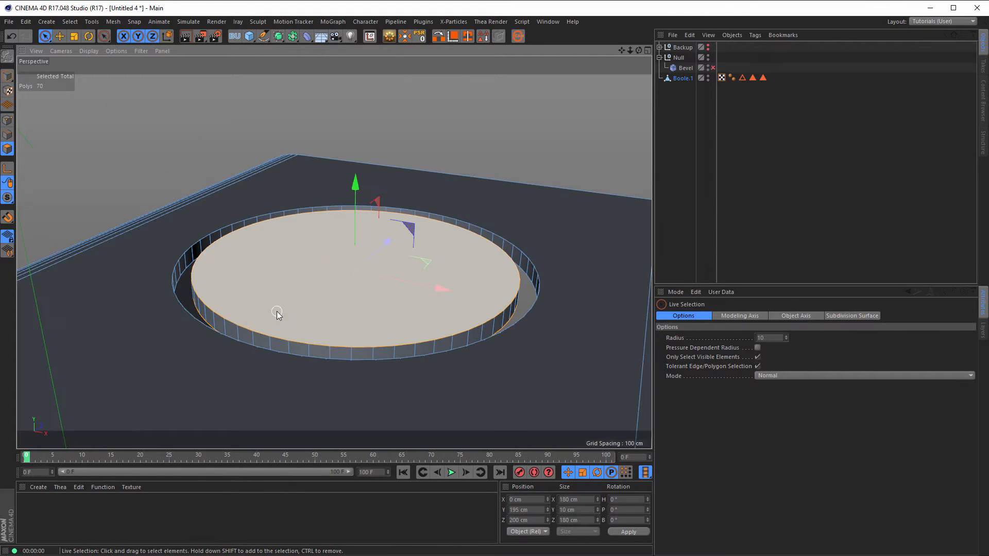
pyautogui.click(7, 135)
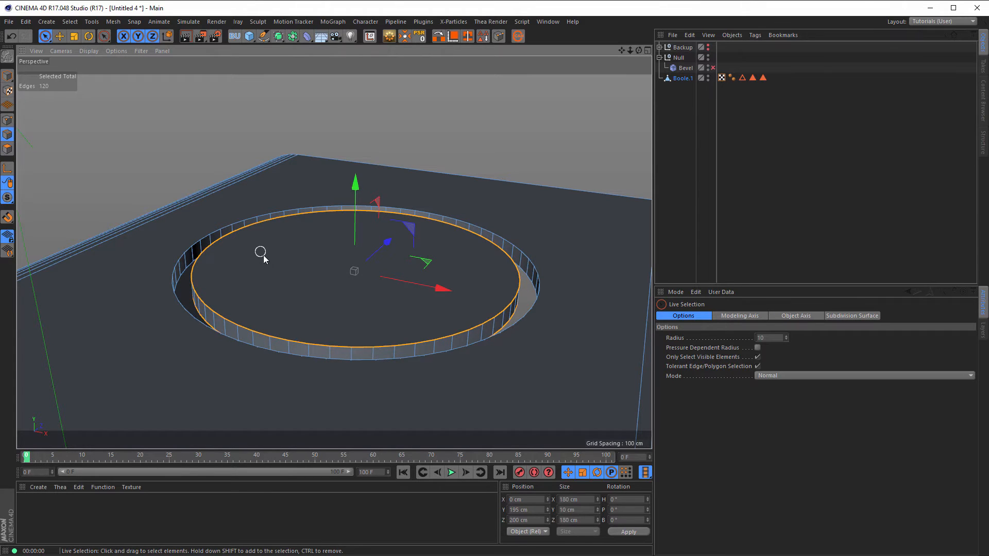
# Step: Add the upper and lower edge loops around the circular groove's outer wall to the edge selection
pyautogui.keyDown('alt'); pyautogui.moveTo(264, 255); pyautogui.dragTo(287, 247); pyautogui.keyUp('alt')
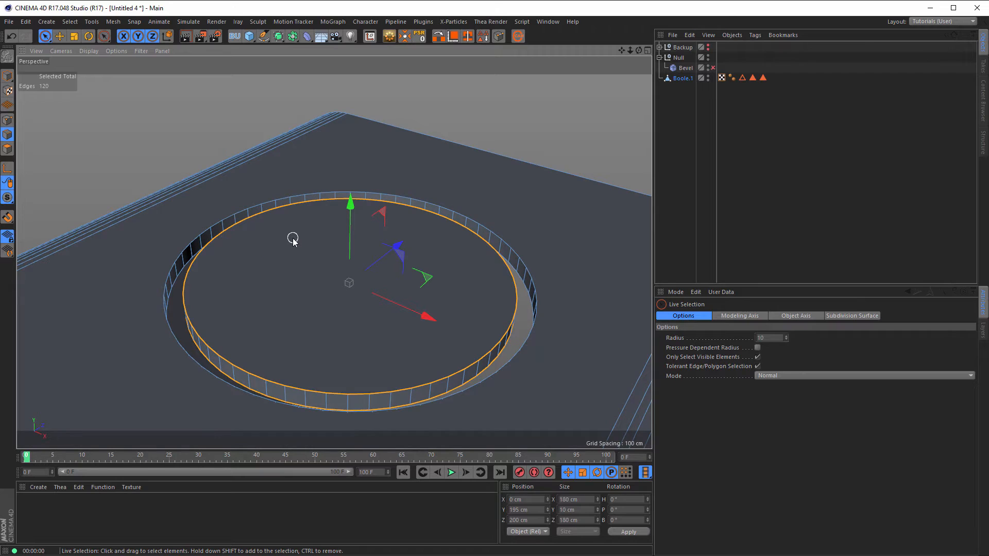
pyautogui.press('u')
pyautogui.press('l')
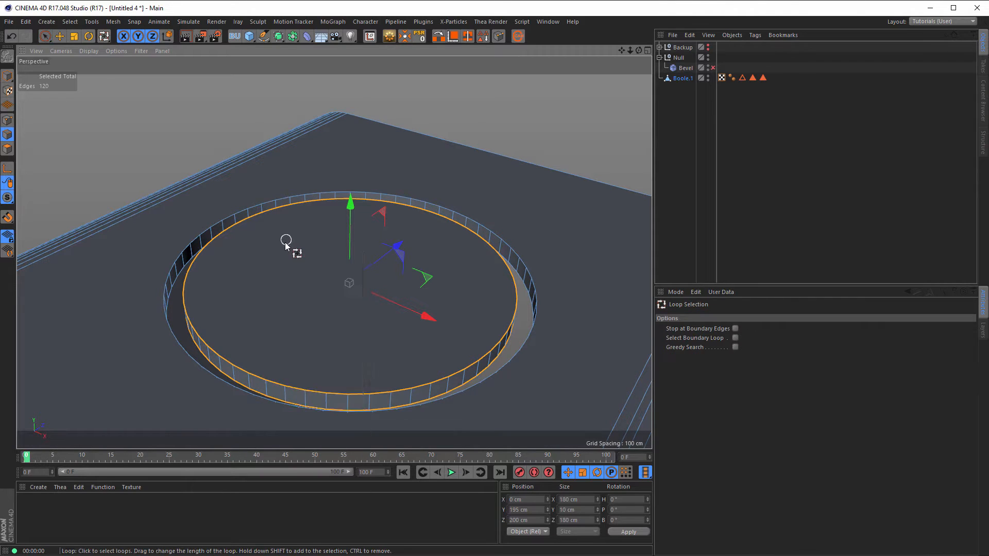
pyautogui.keyDown('shift'); pyautogui.click(383, 194); pyautogui.keyUp('shift')
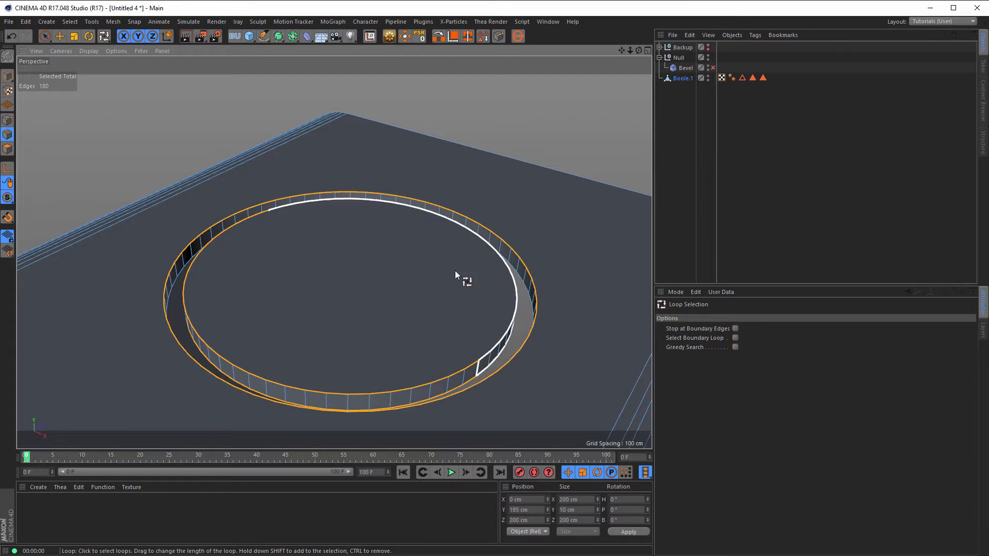
pyautogui.keyDown('alt'); pyautogui.moveTo(447, 325); pyautogui.dragTo(426, 290); pyautogui.keyUp('alt')
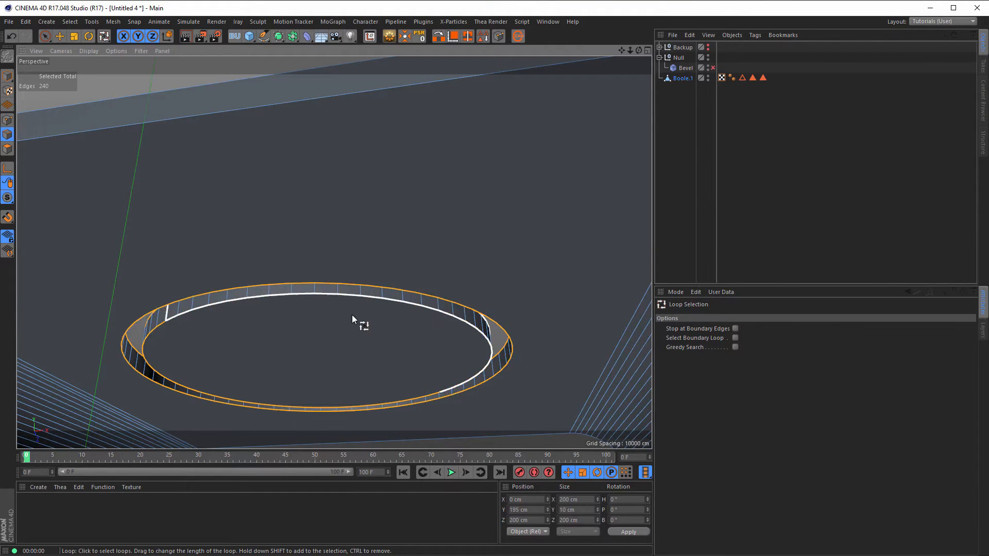
# Step: Add the outer and inner edge loops of the casing's front rim to the edge selection
pyautogui.keyDown('alt'); pyautogui.moveTo(330, 385); pyautogui.dragTo(356, 302); pyautogui.keyUp('alt')
pyautogui.keyDown('alt'); pyautogui.moveTo(357, 297); pyautogui.dragTo(231, 334, button='right'); pyautogui.keyUp('alt')
pyautogui.keyDown('alt'); pyautogui.moveTo(324, 315); pyautogui.dragTo(392, 356); pyautogui.keyUp('alt')
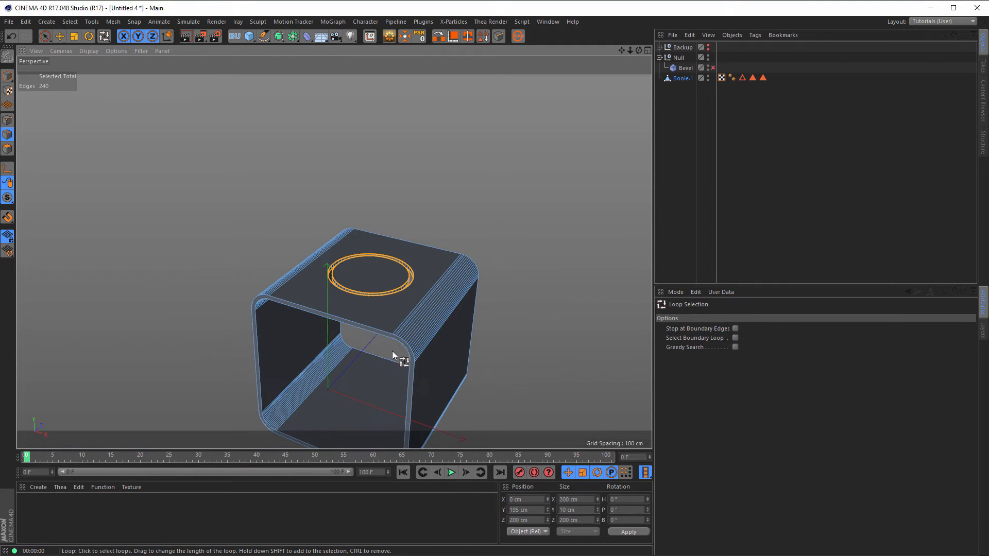
pyautogui.keyDown('alt'); pyautogui.moveTo(417, 356); pyautogui.dragTo(500, 327, button='right'); pyautogui.keyUp('alt')
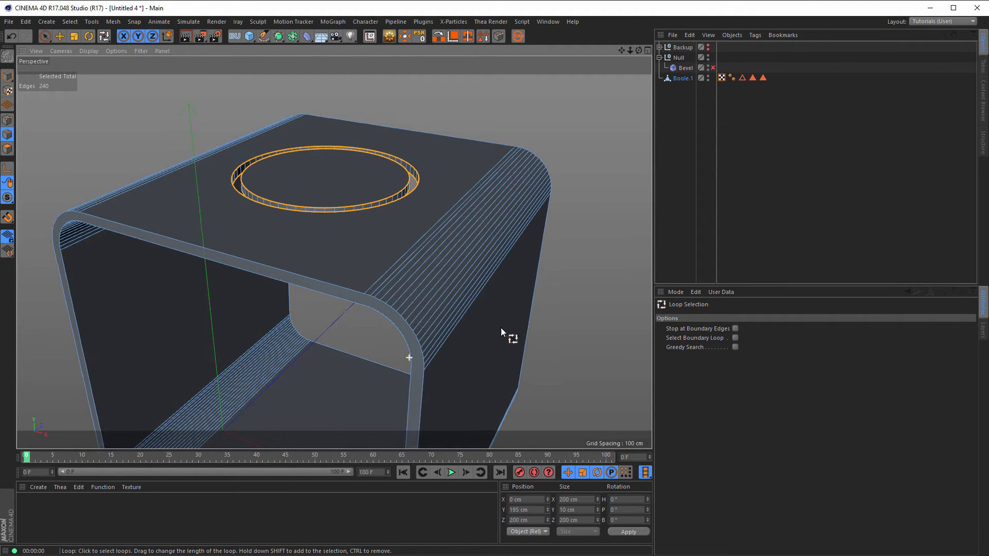
pyautogui.keyDown('shift'); pyautogui.click(413, 332); pyautogui.keyUp('shift')
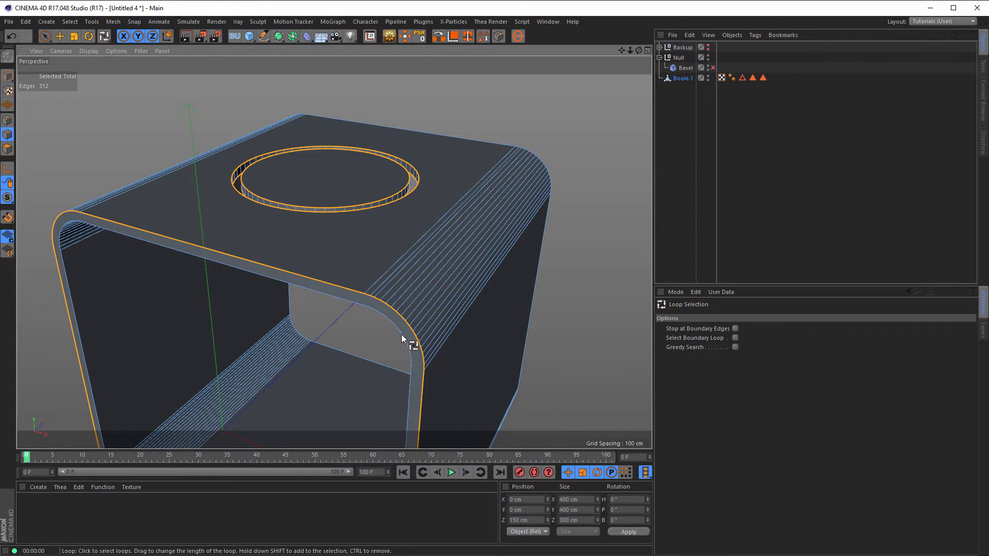
pyautogui.keyDown('alt'); pyautogui.moveTo(401, 335); pyautogui.dragTo(462, 261); pyautogui.keyUp('alt')
pyautogui.keyDown('shift'); pyautogui.click(415, 326); pyautogui.keyUp('shift')
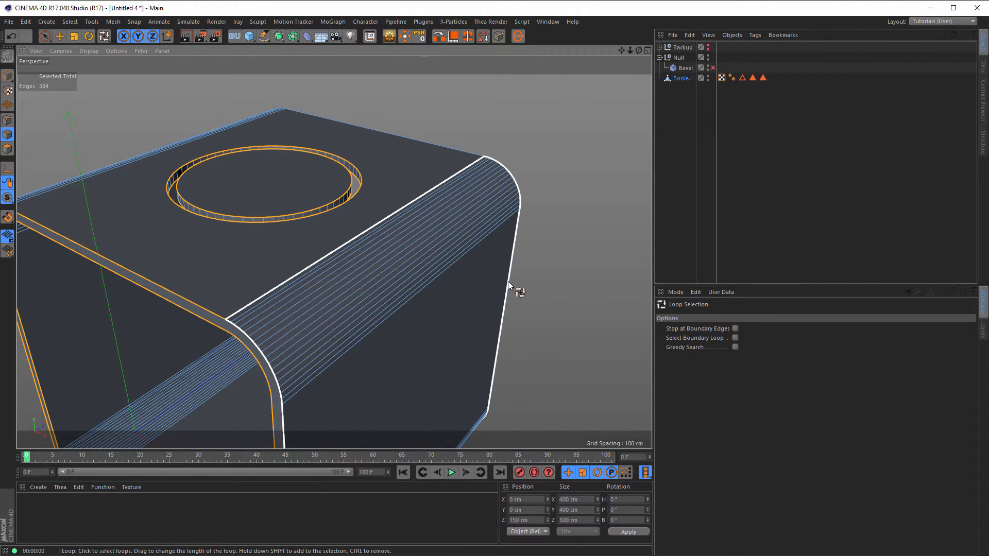
# Step: Bevel the selected edges with a 3 cm offset and 3 subdivisions, and render a preview in the viewport
pyautogui.press('m')
pyautogui.press('s')
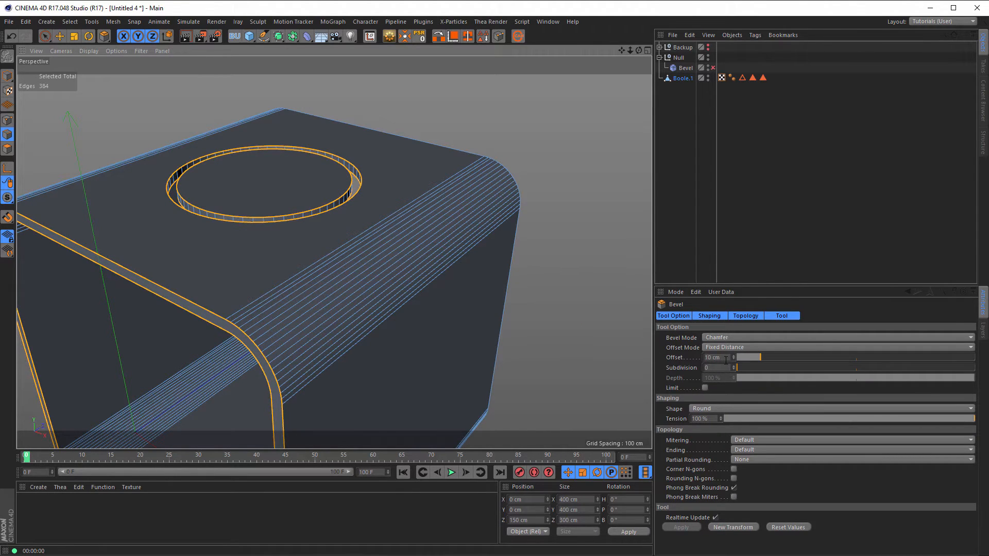
pyautogui.moveTo(725, 359); pyautogui.dragTo(660, 355)
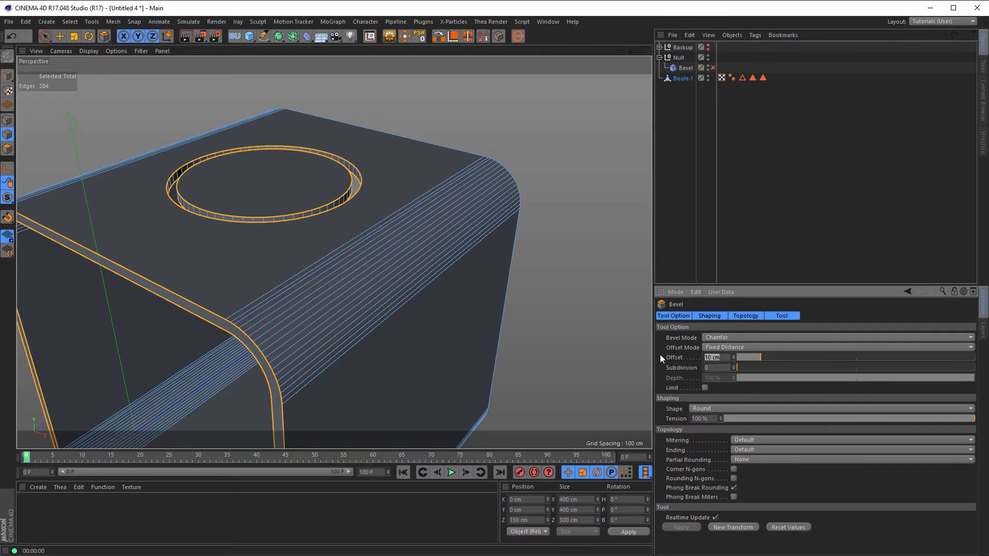
pyautogui.write('3')
pyautogui.press('Tab')
pyautogui.write('3')
pyautogui.press('Return')
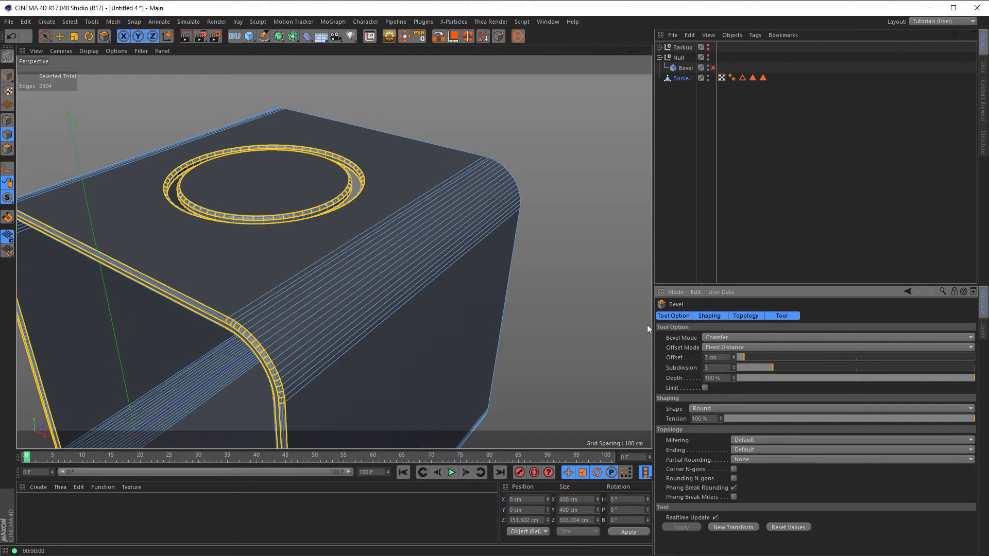
pyautogui.hotkey('ctrl', 'r')
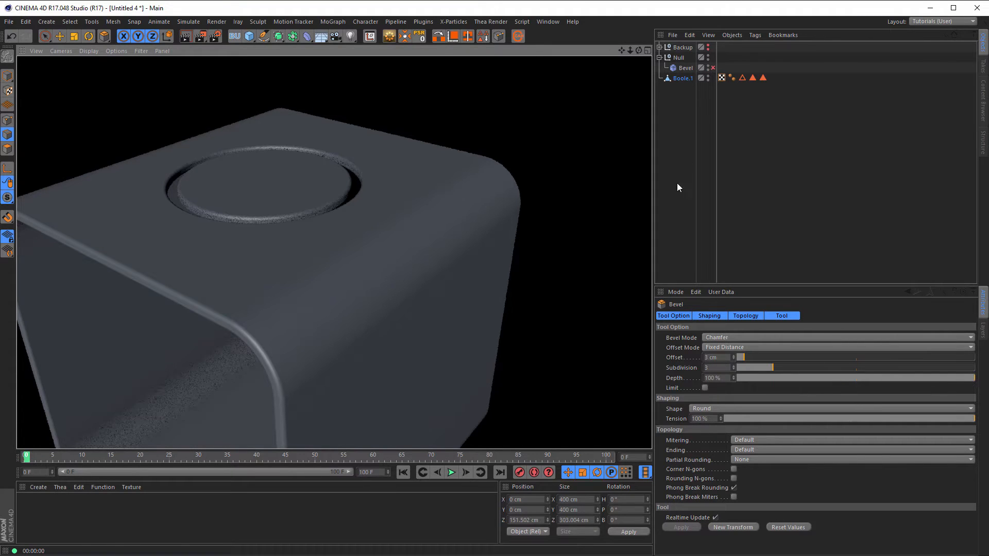
# Step: Delete the collapsed polygon casing and copy the stored Boole from the Backup null to the top level of the hierarchy
pyautogui.click(687, 79)
pyautogui.press('Delete')
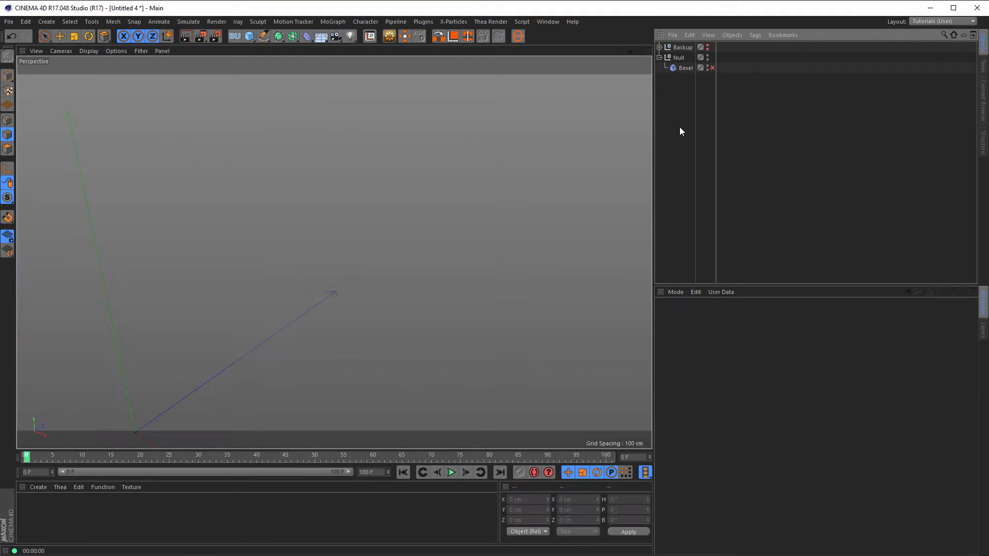
pyautogui.click(659, 47)
pyautogui.click(688, 59)
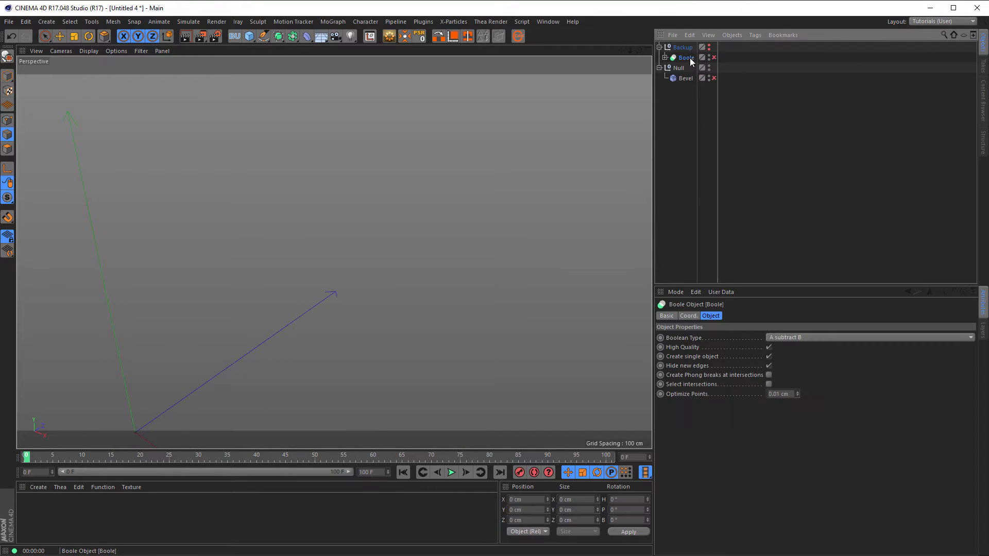
pyautogui.moveTo(687, 57); pyautogui.dragTo(683, 83)
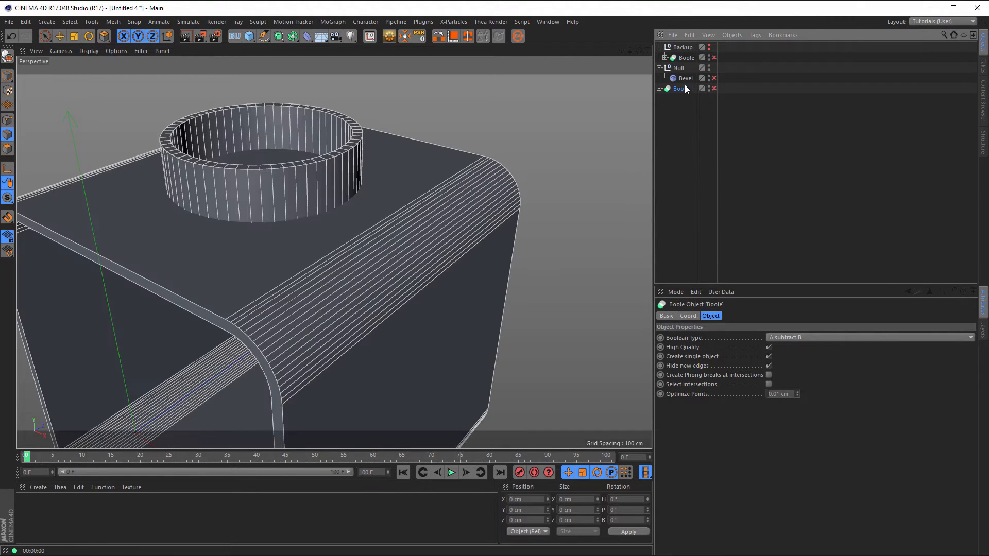
pyautogui.click(660, 47)
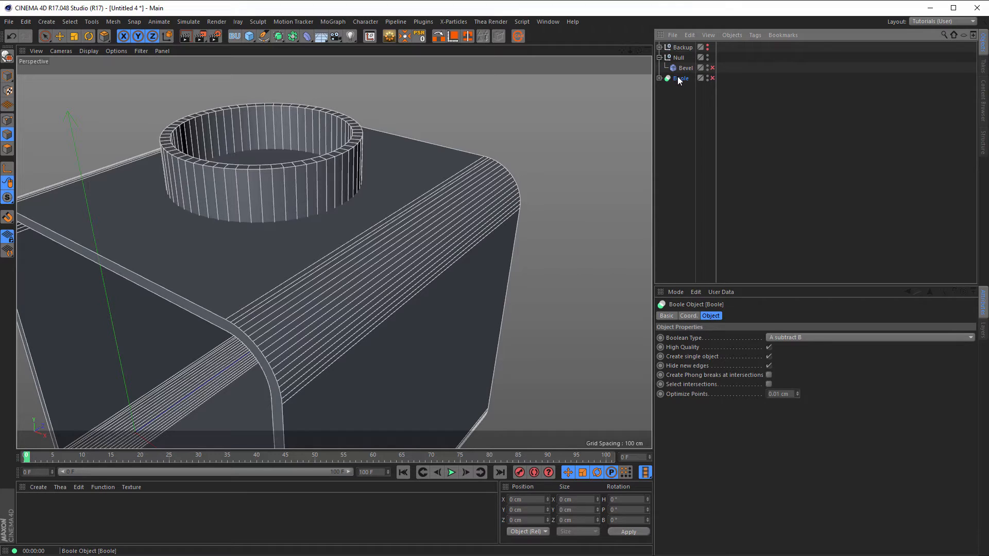
# Step: Place the Boole copy inside the Null beside the Bevel deformer, enable both, and expand the Boole's hierarchy
pyautogui.moveTo(679, 80); pyautogui.dragTo(679, 57)
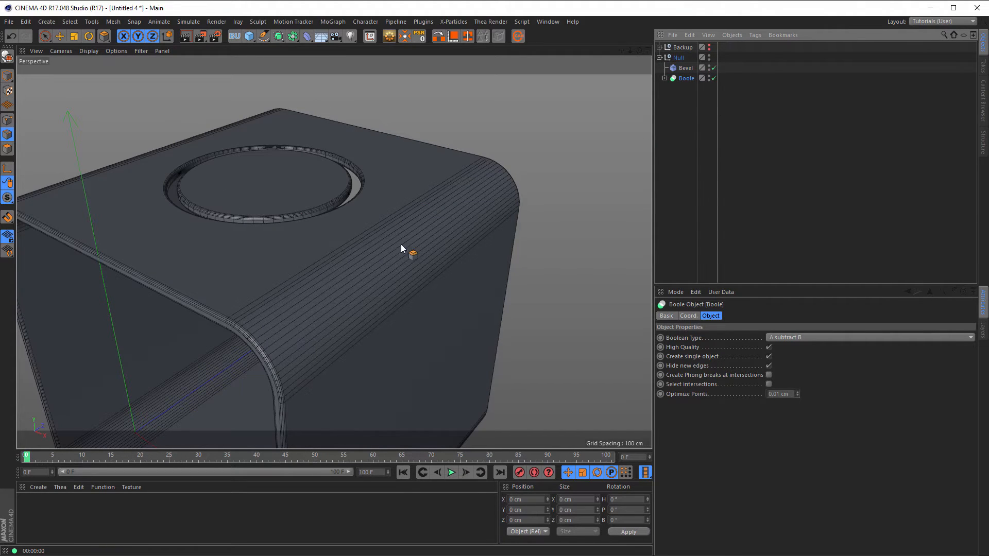
pyautogui.keyDown('alt'); pyautogui.moveTo(355, 226); pyautogui.dragTo(634, 163); pyautogui.keyUp('alt')
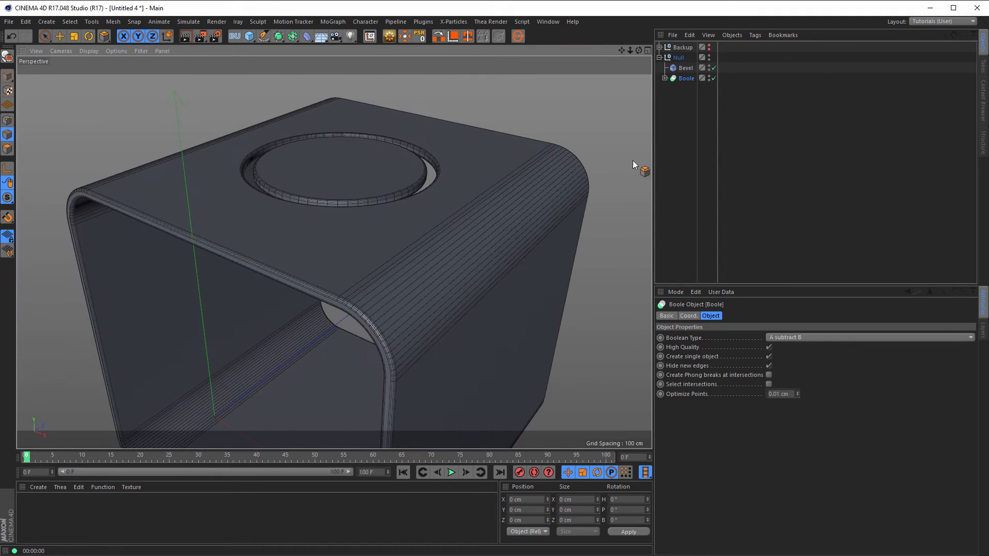
pyautogui.click(664, 78)
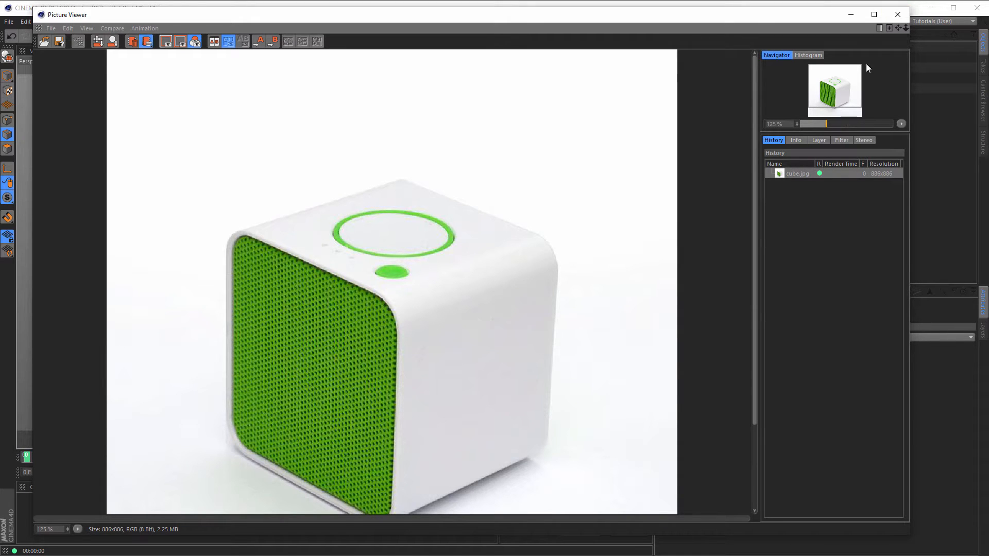
# Step: Close the reference picture and add a cylinder, placing it in the top view just in front of the ring groove at Z about 78 cm
pyautogui.click(899, 15)
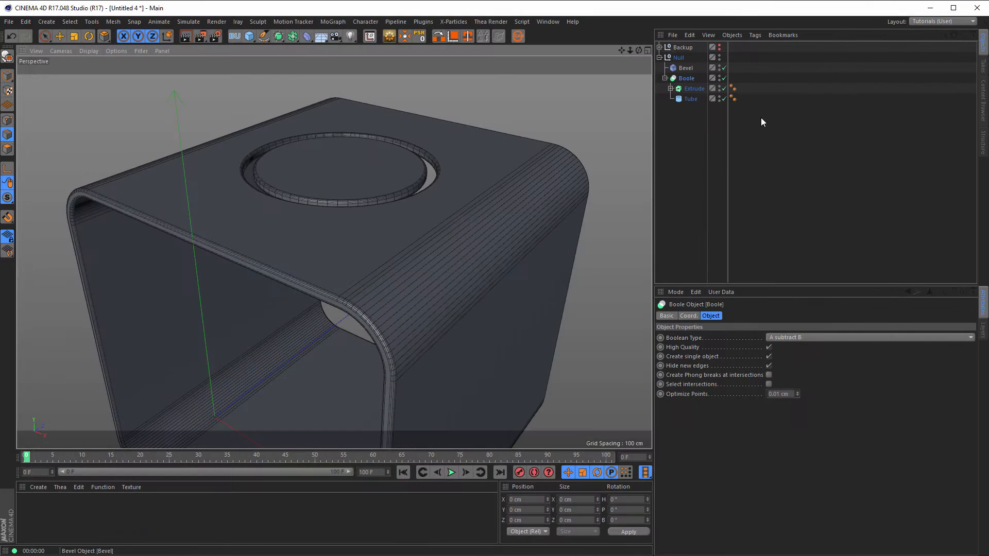
pyautogui.middleClick(525, 221)
pyautogui.middleClick(421, 233)
pyautogui.scroll(5, 368, 317)
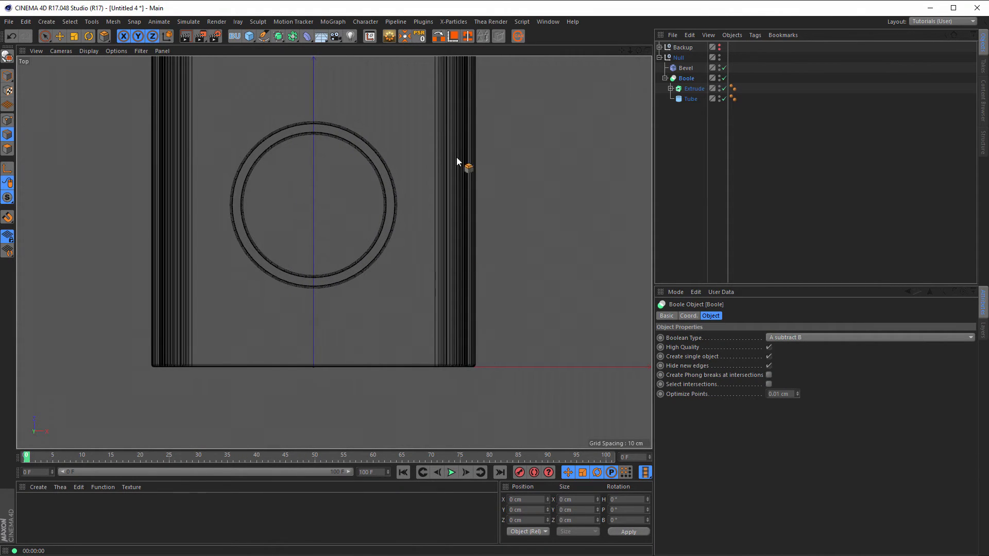
pyautogui.click(249, 36)
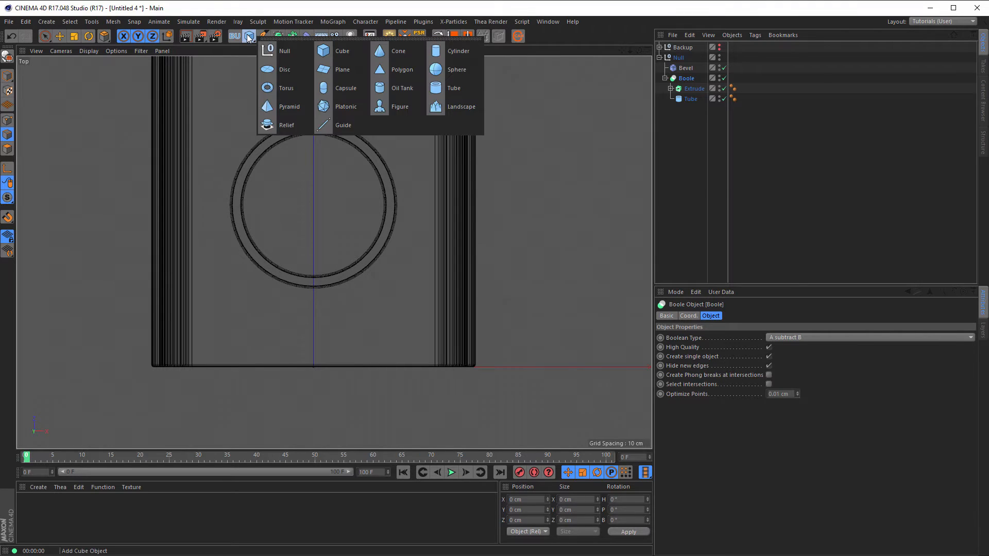
pyautogui.click(457, 51)
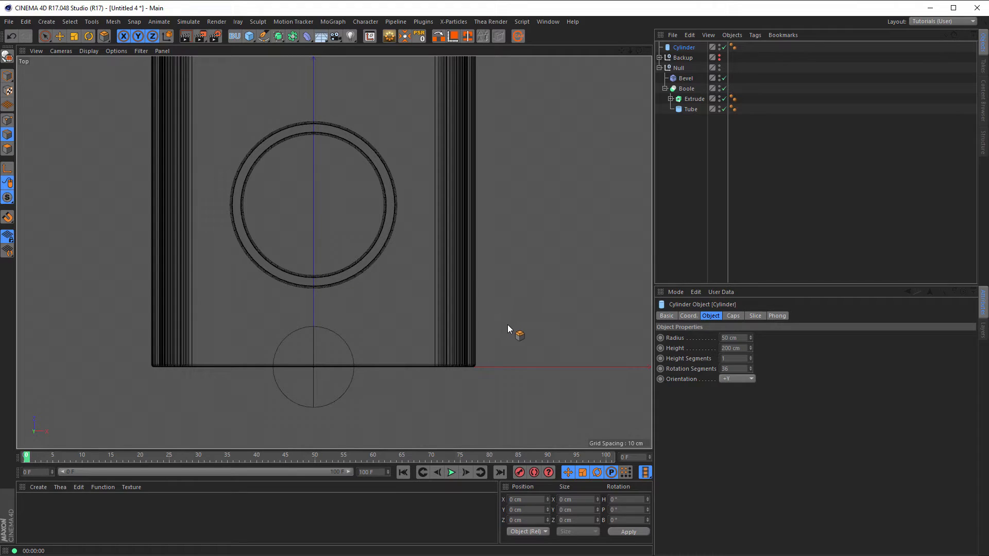
pyautogui.press('e')
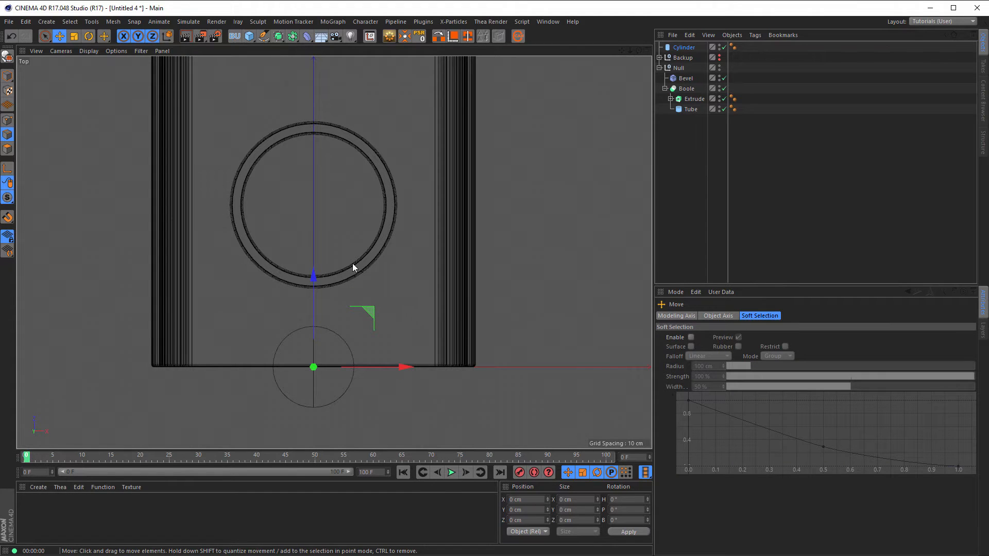
pyautogui.click(7, 76)
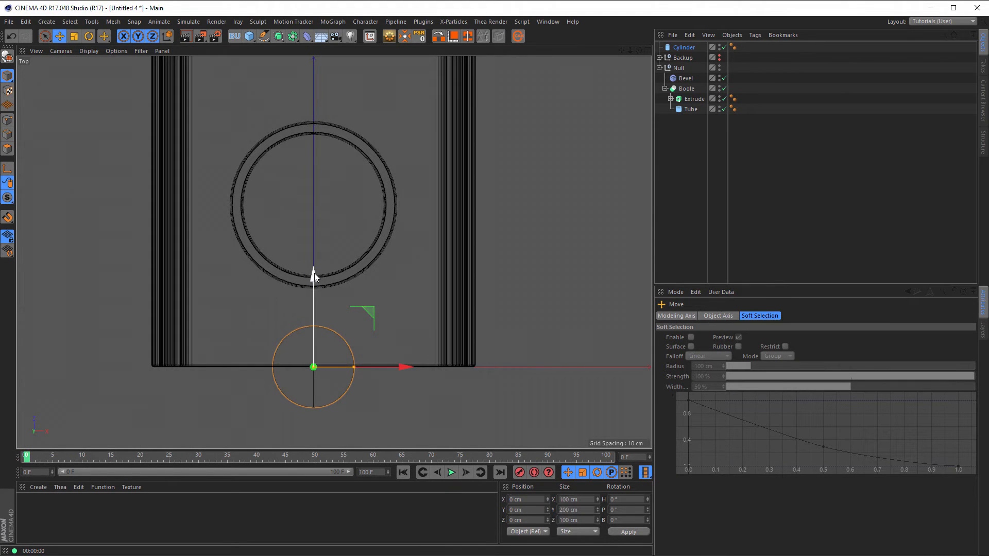
pyautogui.moveTo(316, 277); pyautogui.dragTo(325, 214)
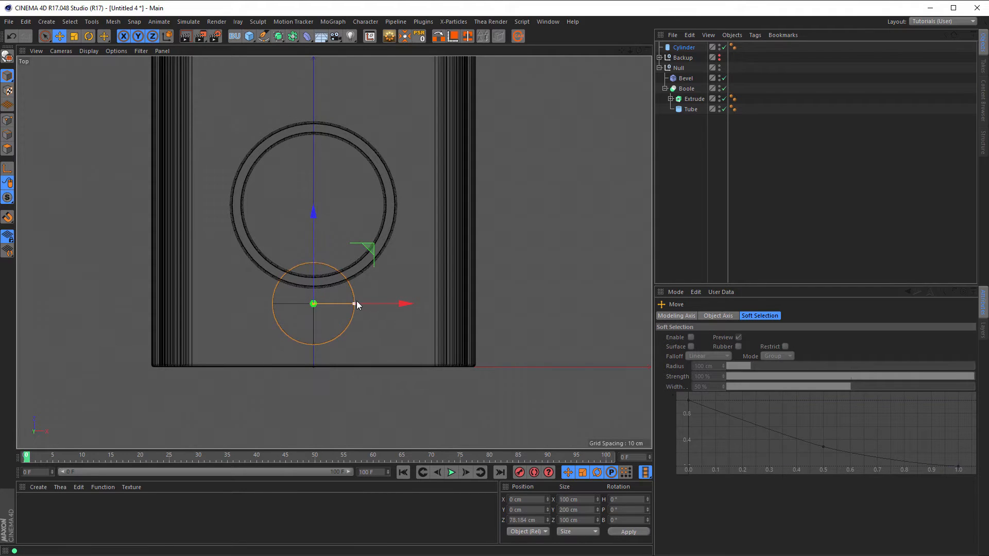
# Step: Shrink the cylinder in front of the ring groove and set its radius to 5 cm
pyautogui.moveTo(354, 304); pyautogui.dragTo(316, 302)
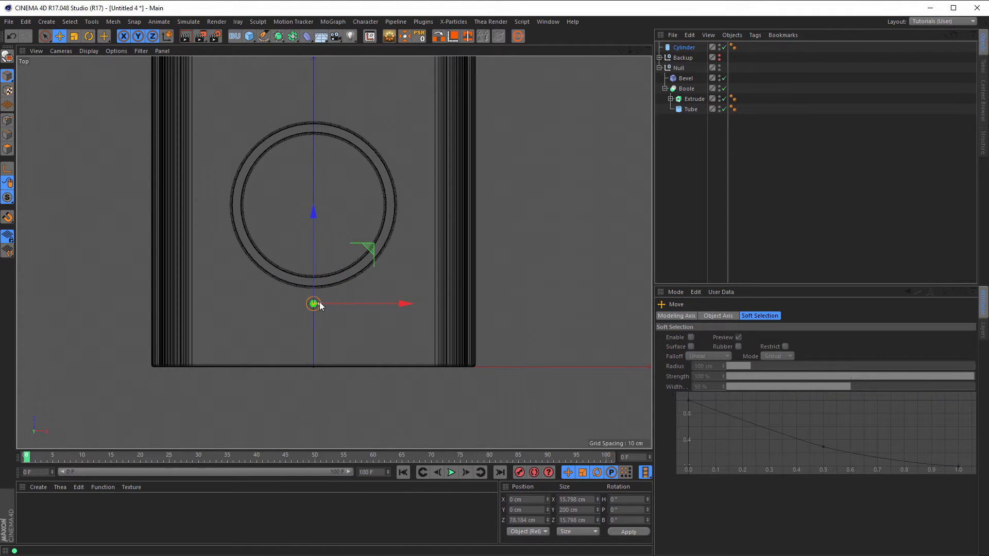
pyautogui.scroll(5, 375, 302)
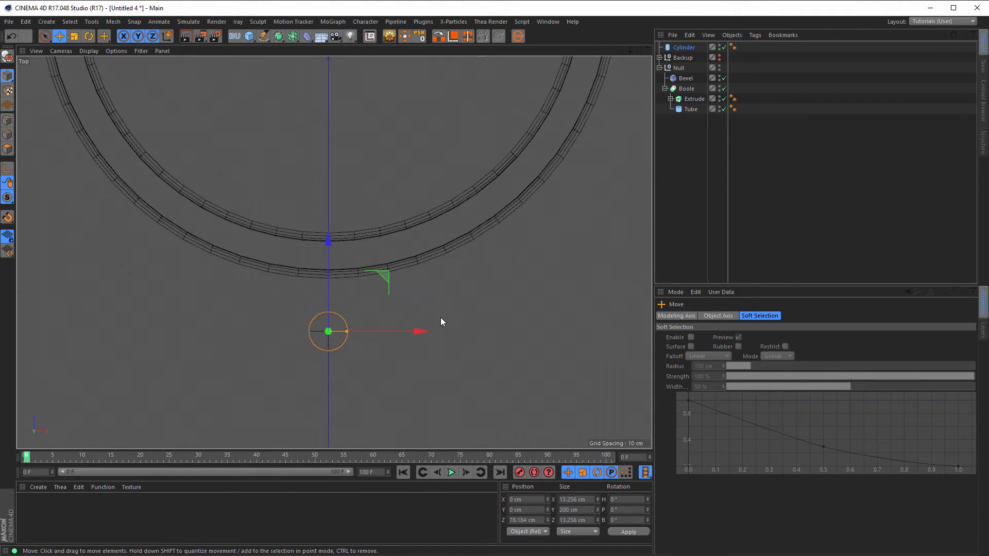
pyautogui.click(684, 47)
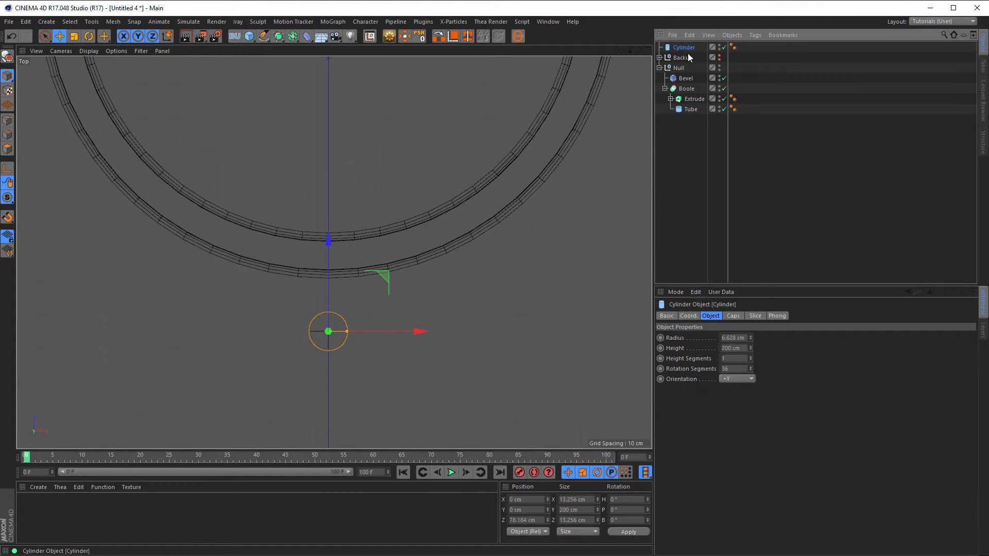
pyautogui.click(731, 338)
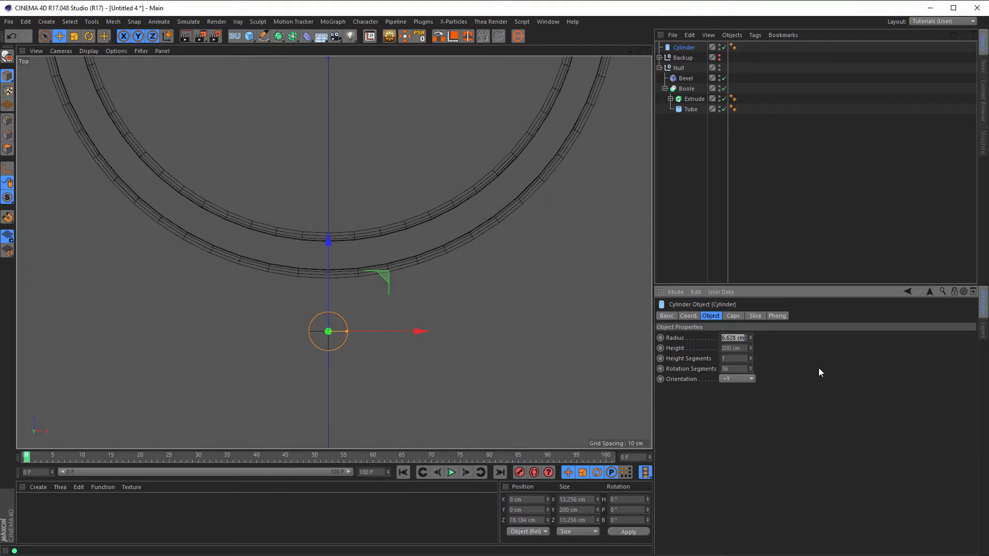
pyautogui.write('5')
pyautogui.press('Return')
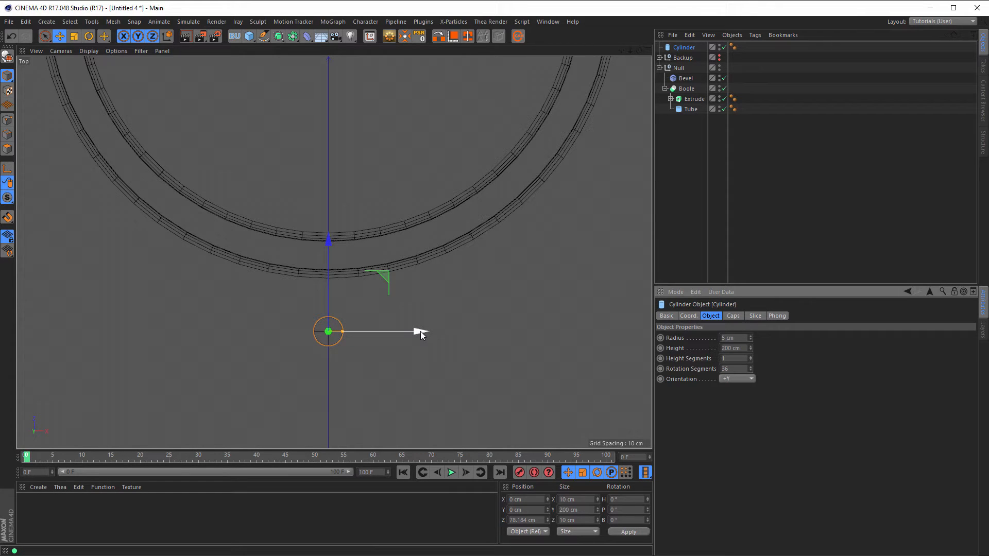
# Step: Copy the small cylinder 20 cm to each side along the X axis to form a row of three
pyautogui.keyDown('ctrl'); pyautogui.moveTo(419, 331); pyautogui.dragTo(473, 330); pyautogui.keyUp('ctrl')
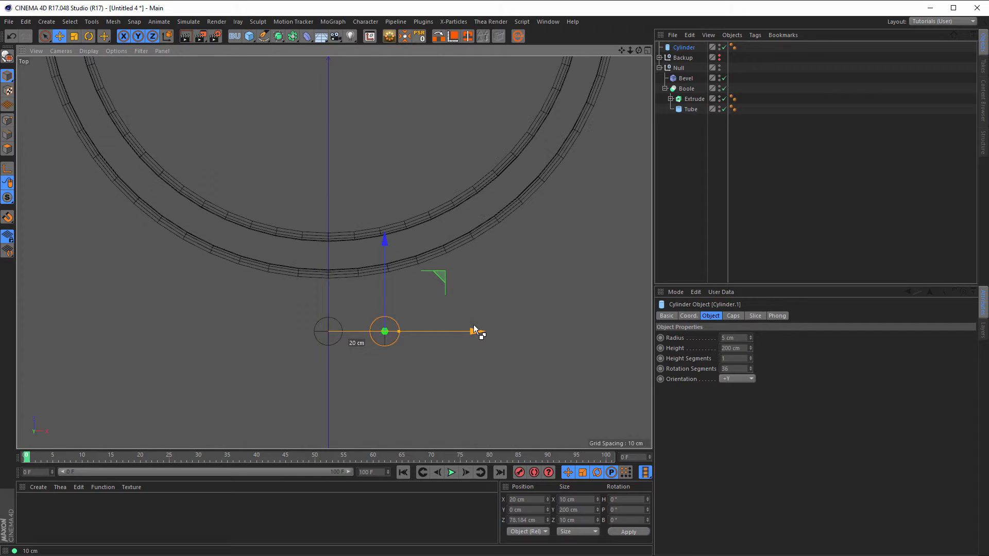
pyautogui.keyDown('ctrl'); pyautogui.moveTo(474, 330); pyautogui.dragTo(474, 330); pyautogui.keyUp('ctrl')
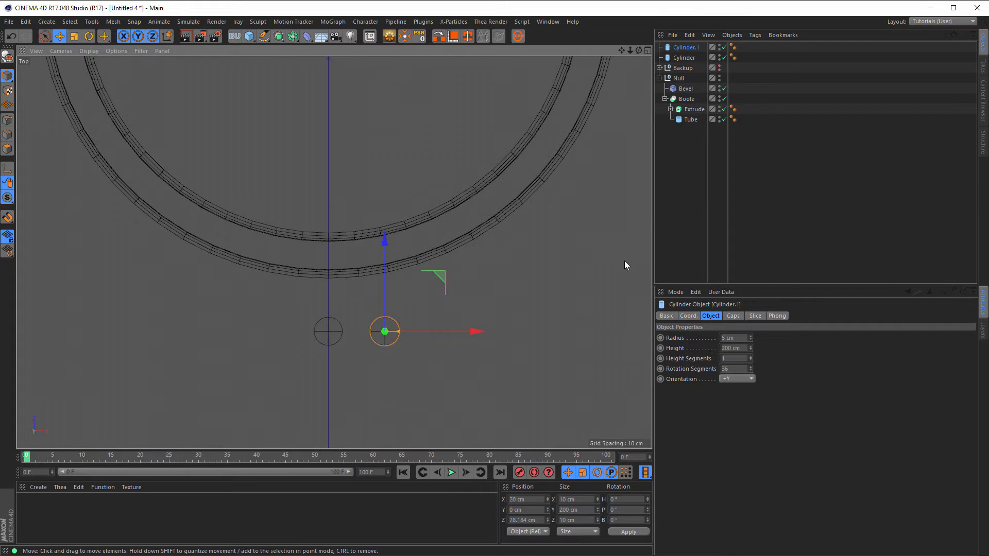
pyautogui.click(688, 57)
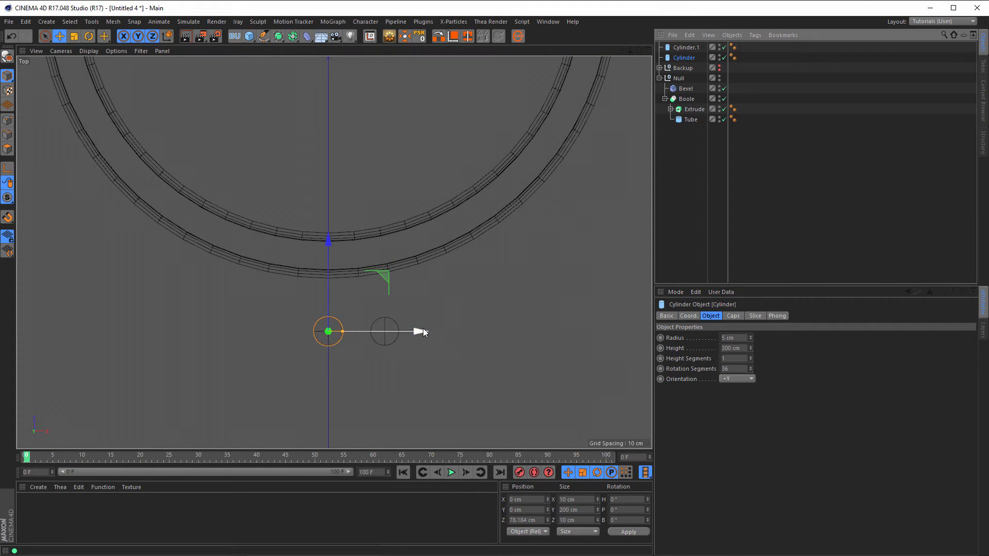
pyautogui.keyDown('ctrl'); pyautogui.moveTo(422, 331); pyautogui.dragTo(366, 332); pyautogui.keyUp('ctrl')
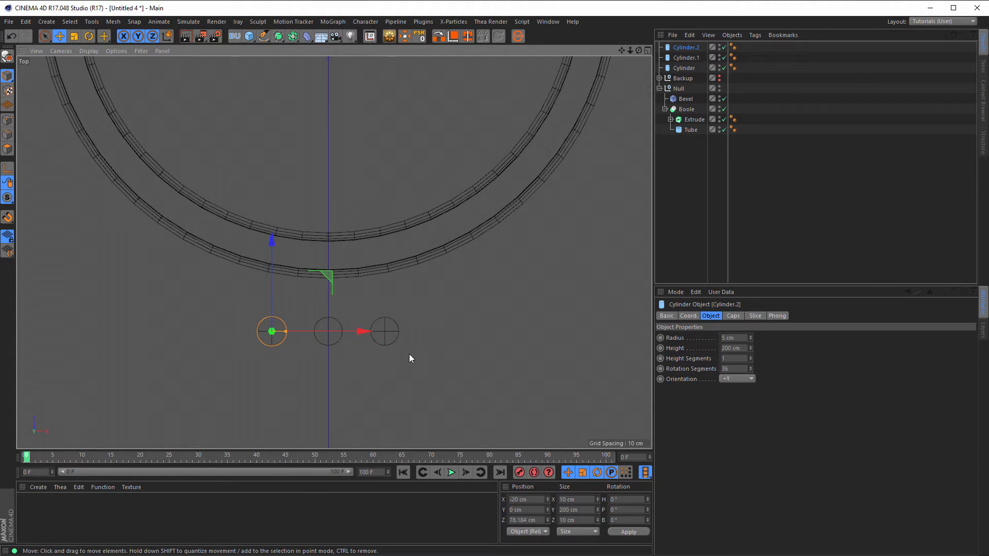
# Step: Copy the middle cylinder 100 cm along the X axis and set the copy's radius to 20 cm
pyautogui.click(685, 68)
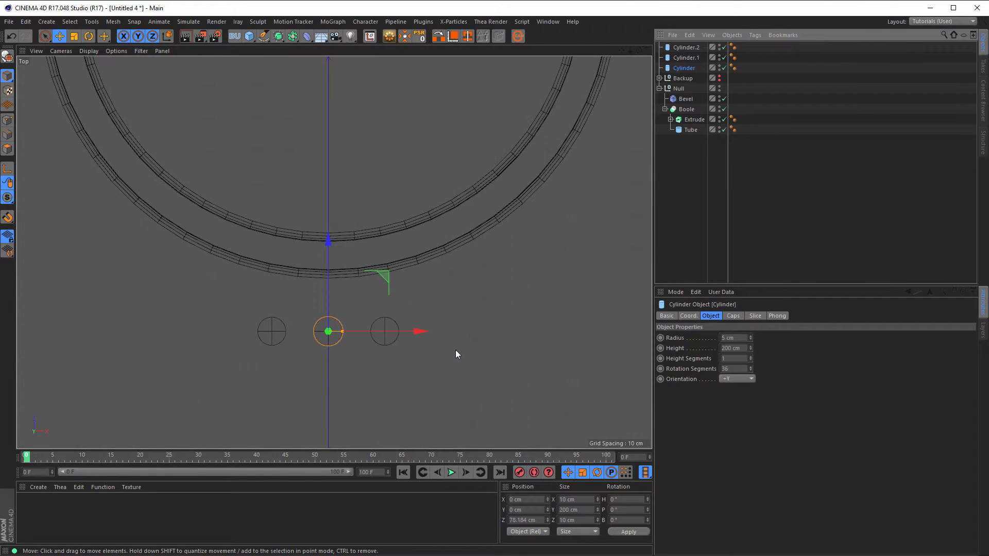
pyautogui.scroll(-4, 455, 355)
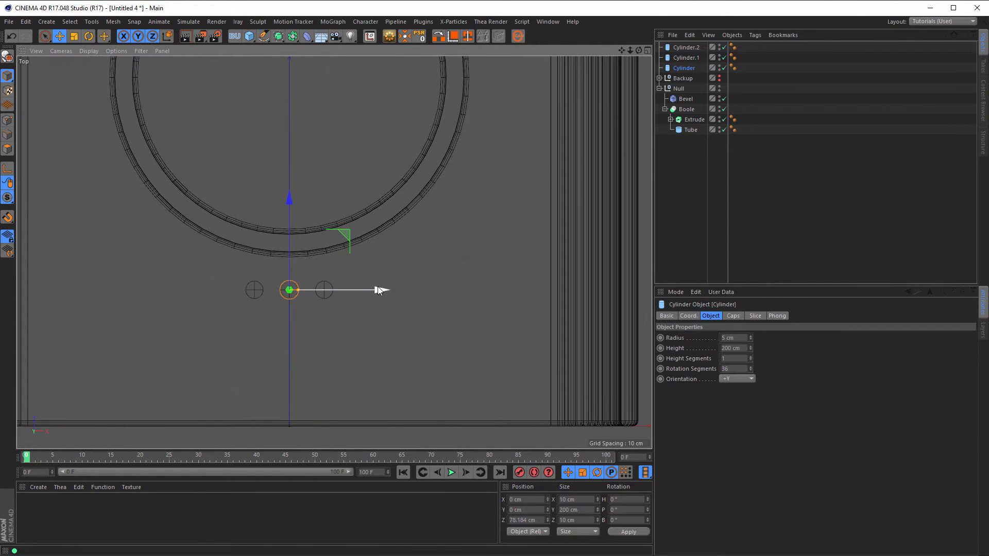
pyautogui.keyDown('ctrl'); pyautogui.moveTo(381, 290); pyautogui.dragTo(556, 289); pyautogui.keyUp('ctrl')
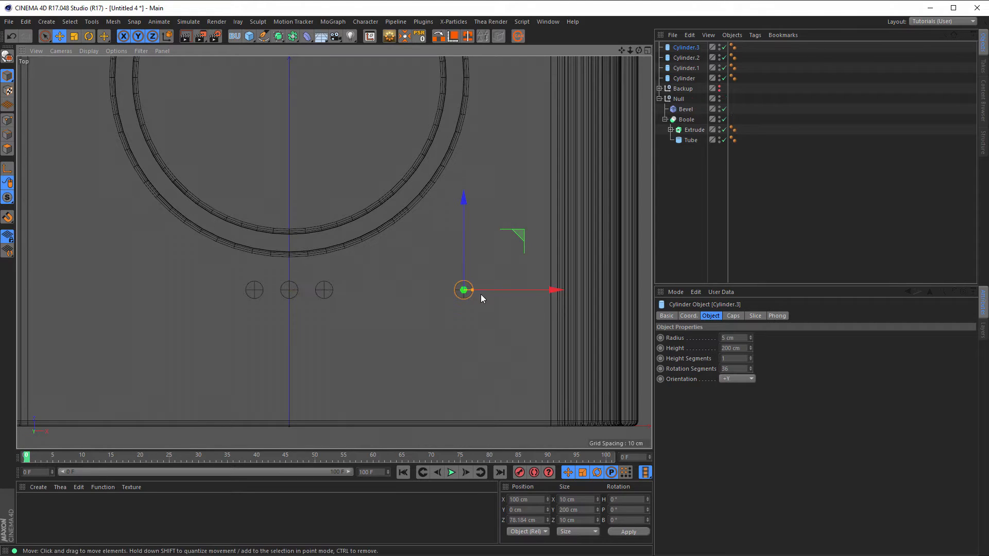
pyautogui.moveTo(472, 290); pyautogui.dragTo(498, 291)
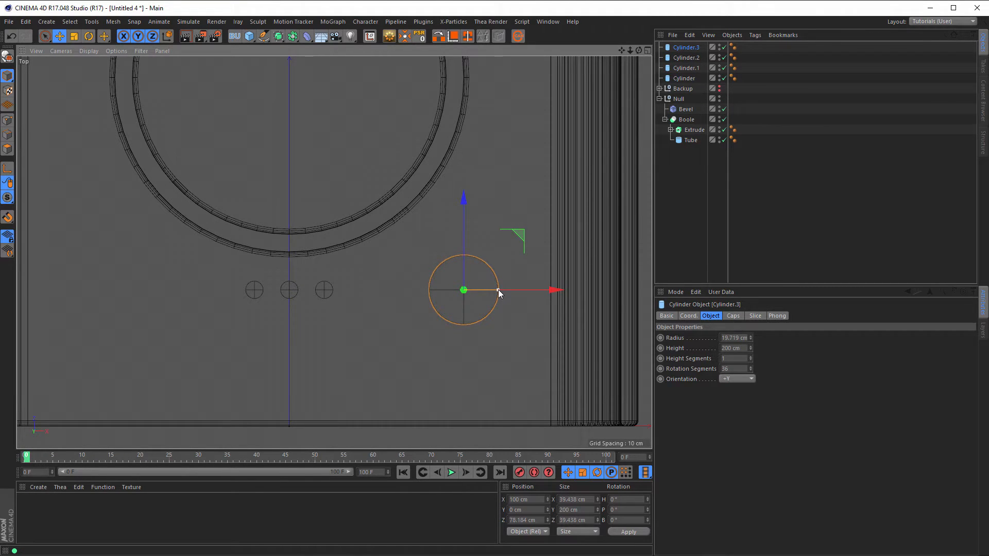
pyautogui.doubleClick(729, 338)
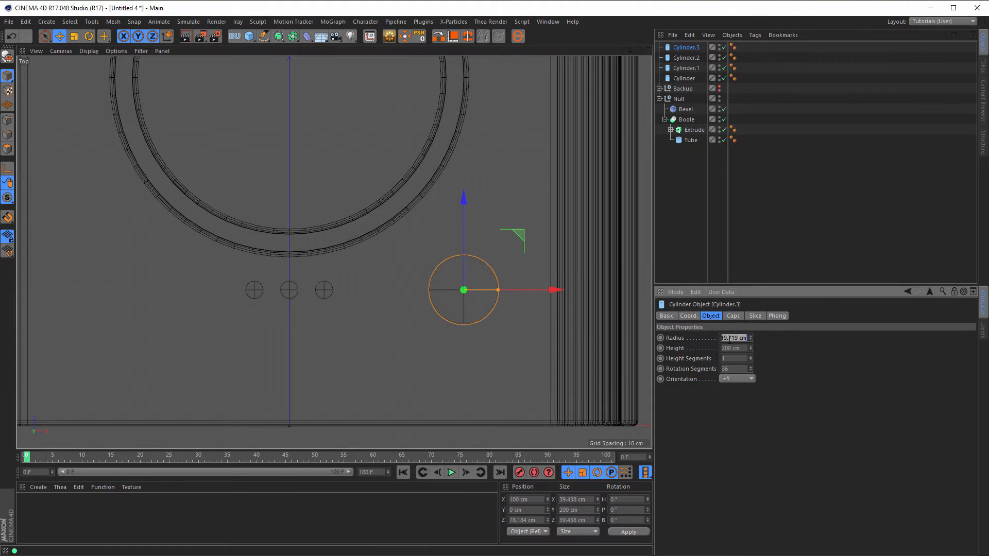
pyautogui.write('20')
pyautogui.press('Return')
# Step: Move the four cylinders to the end of the hierarchy and raise them through the casing's top face to Y about 177 cm
pyautogui.middleClick(567, 373)
pyautogui.middleClick(282, 232)
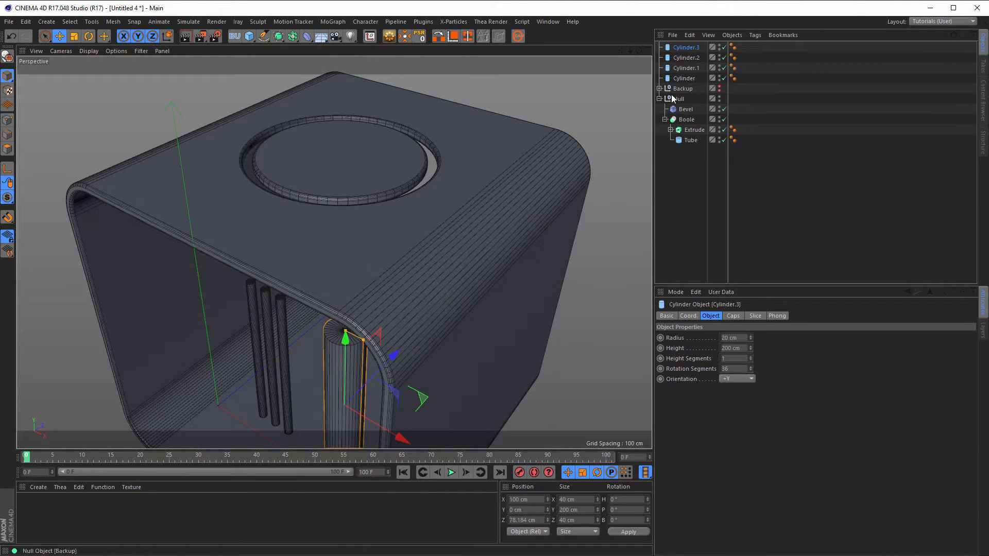
pyautogui.click(665, 120)
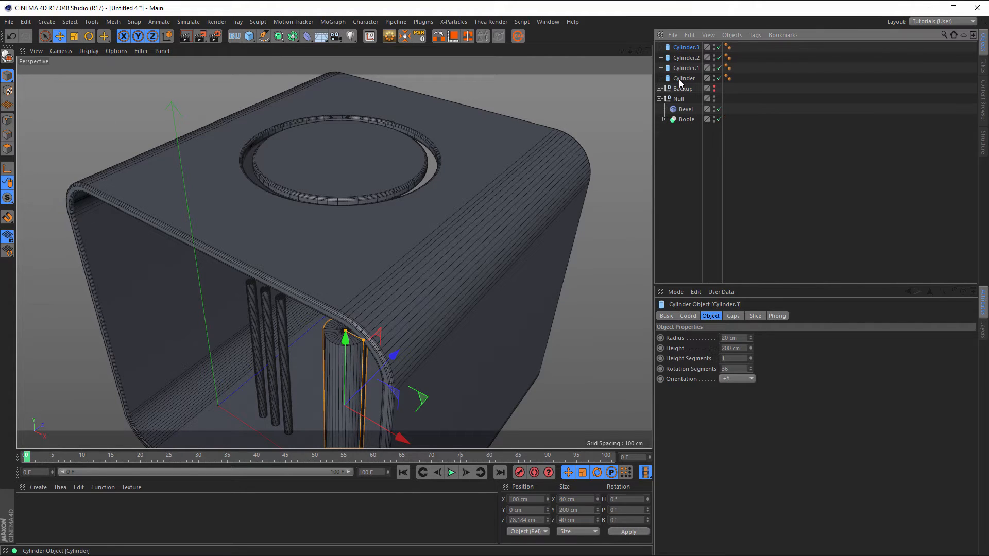
pyautogui.click(680, 79)
pyautogui.keyDown('shift'); pyautogui.click(682, 48); pyautogui.keyUp('shift')
pyautogui.moveTo(681, 48); pyautogui.dragTo(671, 206)
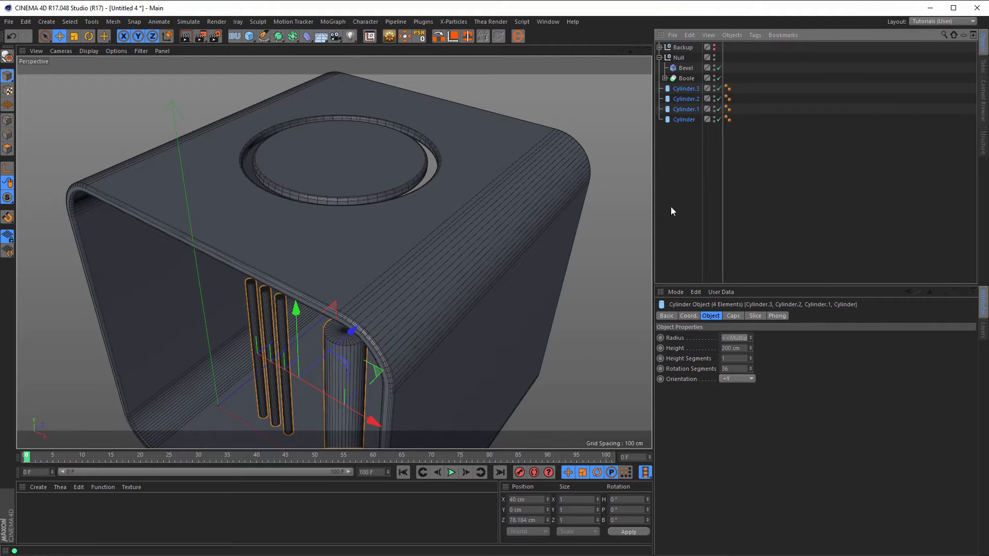
pyautogui.moveTo(293, 309); pyautogui.dragTo(295, 155)
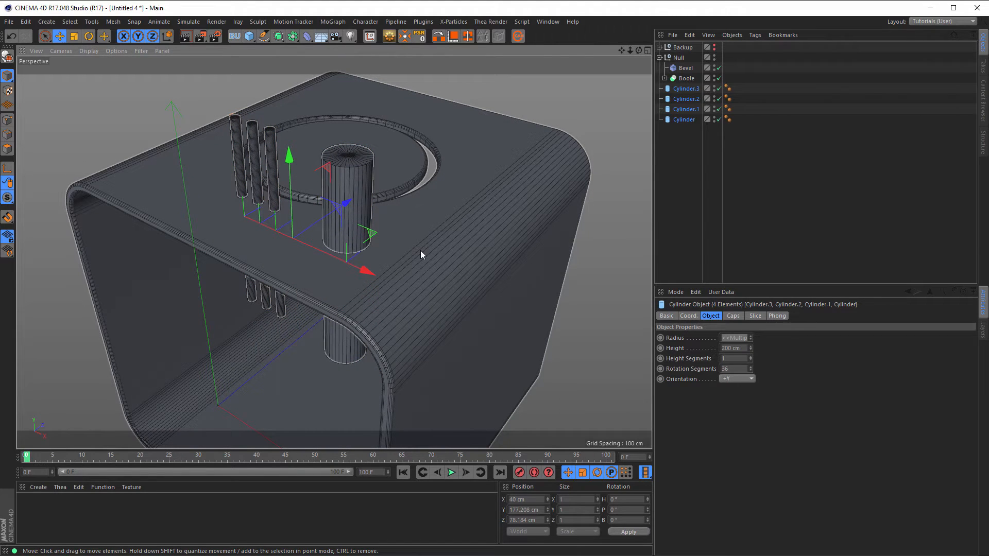
# Step: Group the Boole's Tube in a null and place the four cylinders in that group to cut their holes into the casing
pyautogui.click(665, 78)
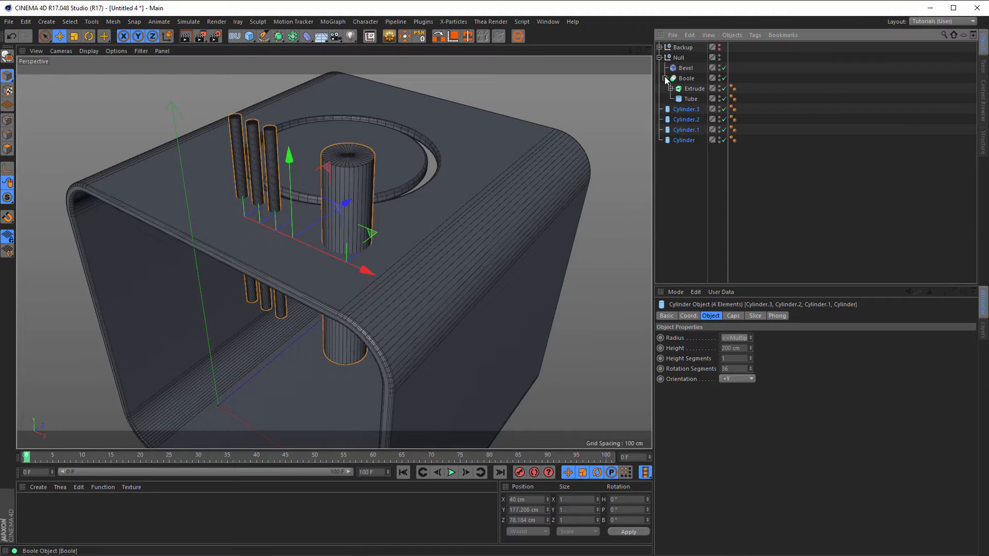
pyautogui.click(692, 100)
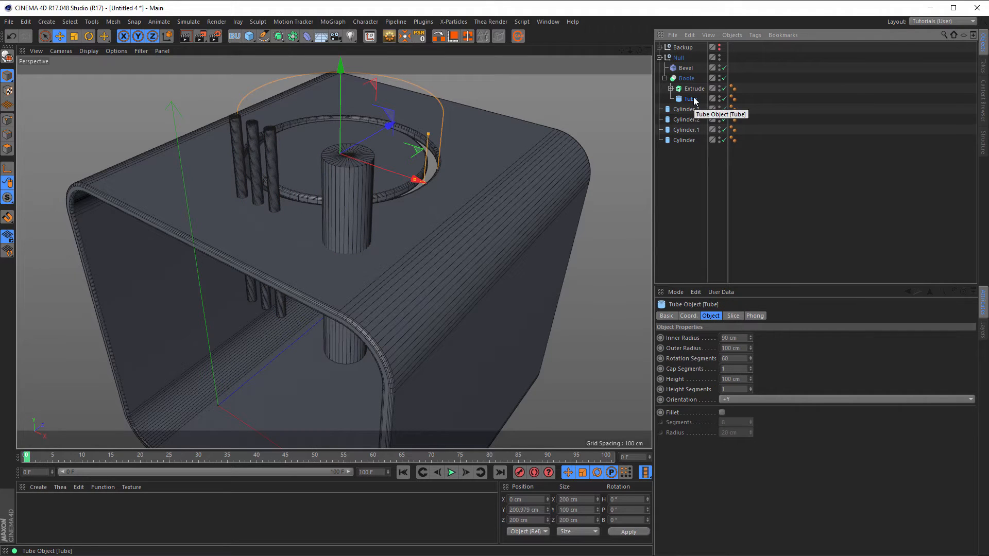
pyautogui.hotkey('alt', 'g')
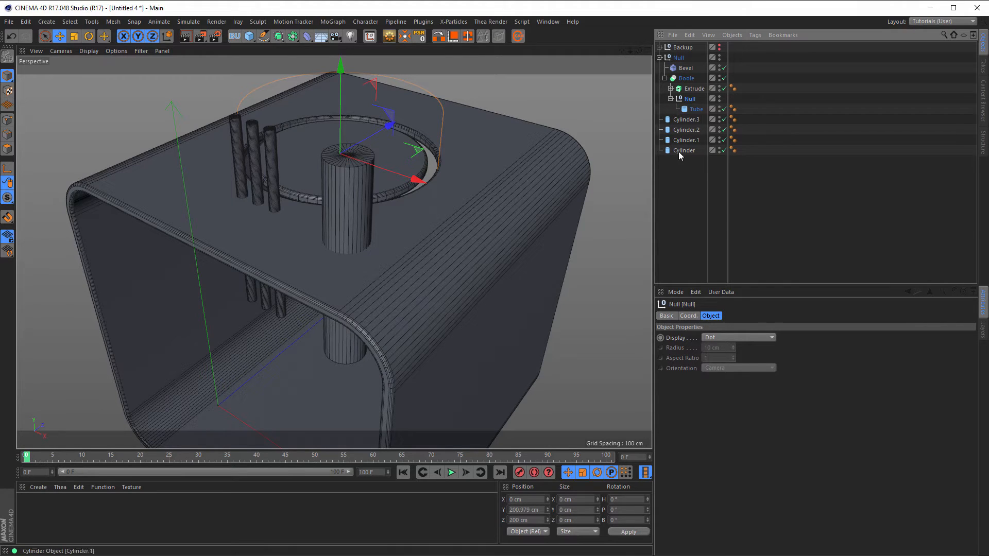
pyautogui.moveTo(672, 178); pyautogui.dragTo(692, 131)
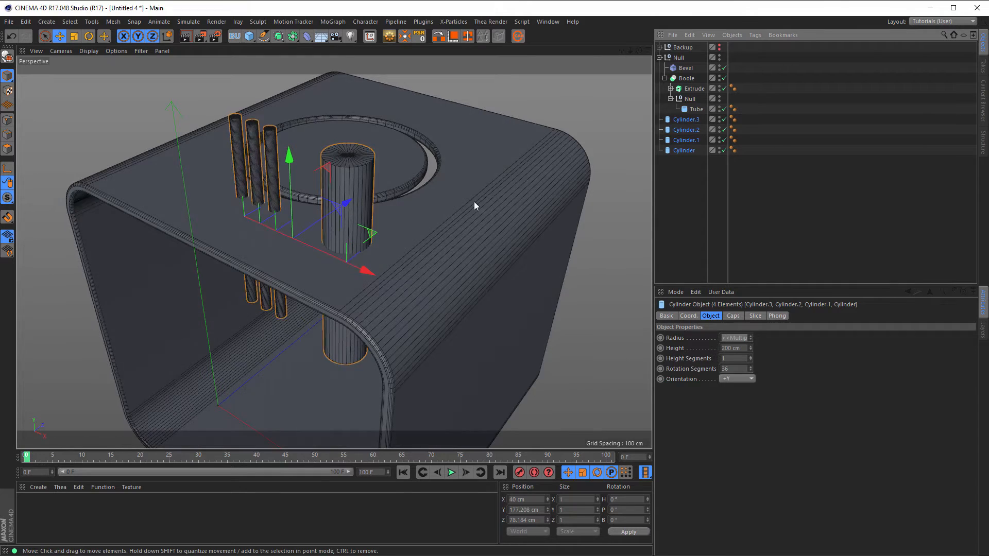
pyautogui.moveTo(680, 121); pyautogui.dragTo(698, 116)
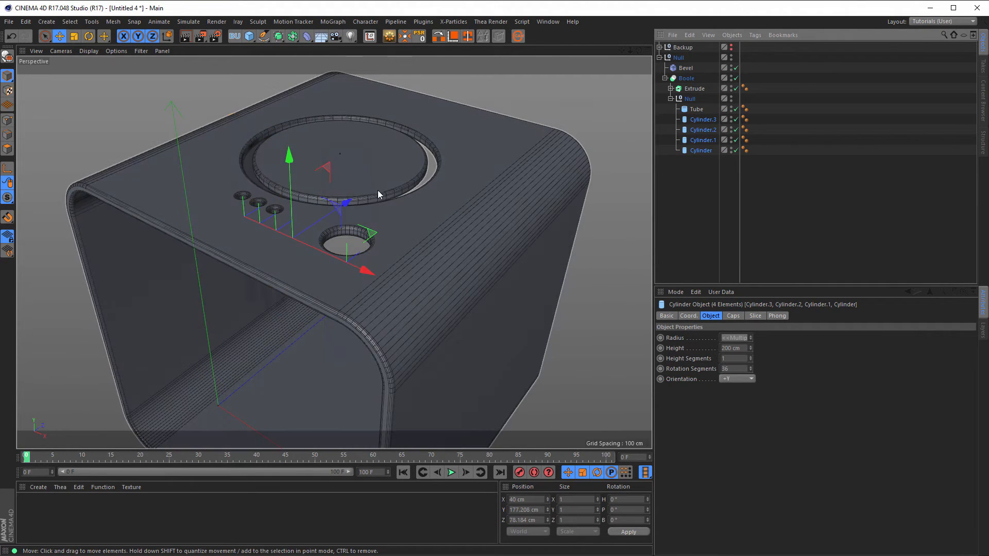
pyautogui.keyDown('alt'); pyautogui.moveTo(378, 190); pyautogui.dragTo(428, 180, button='right'); pyautogui.keyUp('alt')
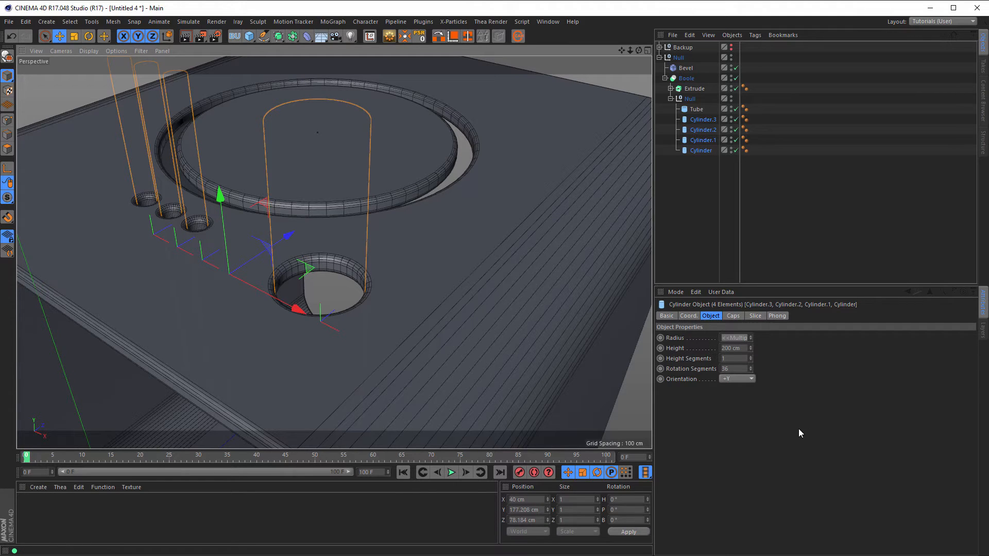
pyautogui.click(706, 202)
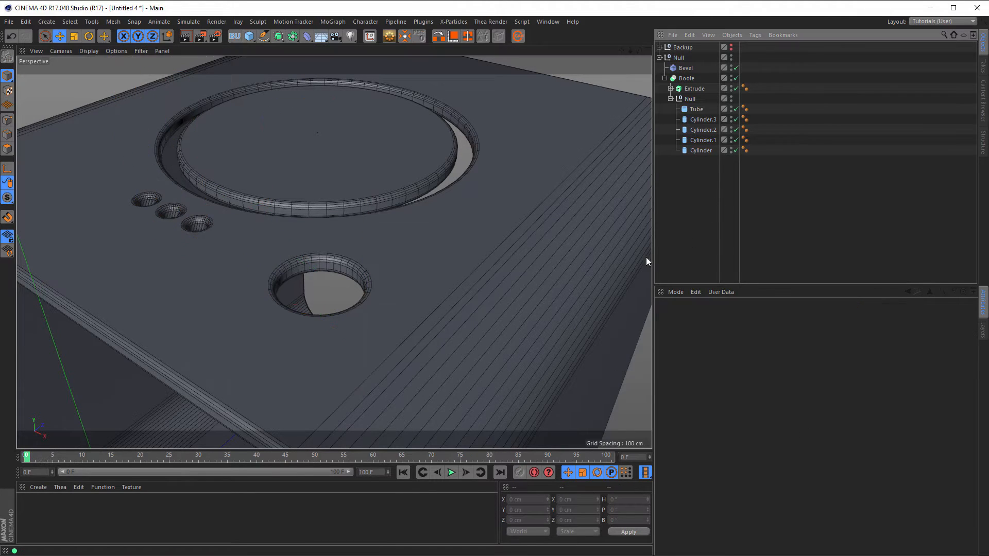
# Step: Copy the Tube from the Boole's cutter group to the top level of the hierarchy
pyautogui.keyDown('alt'); pyautogui.moveTo(364, 262); pyautogui.dragTo(341, 270, button='right'); pyautogui.keyUp('alt')
pyautogui.keyDown('alt'); pyautogui.moveTo(341, 271); pyautogui.dragTo(360, 263); pyautogui.keyUp('alt')
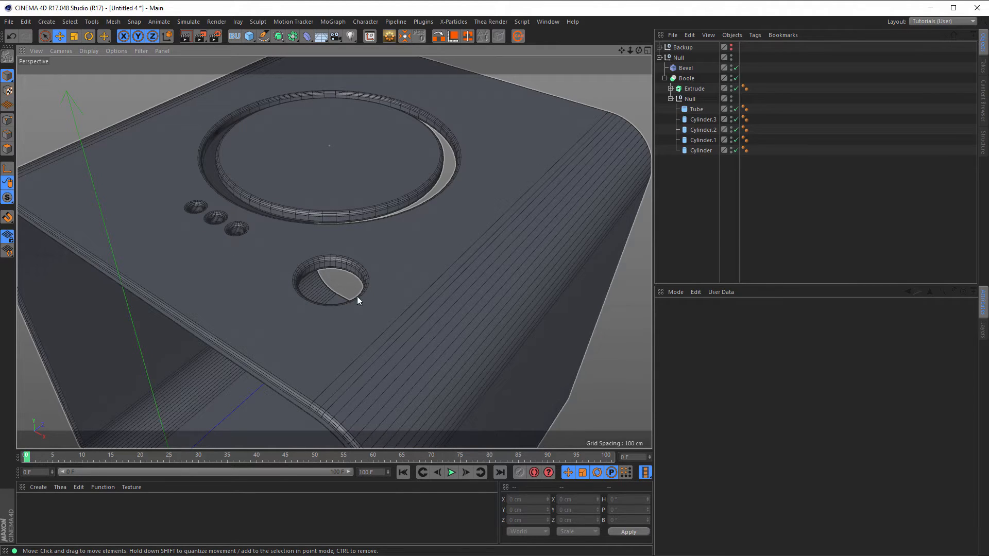
pyautogui.click(690, 110)
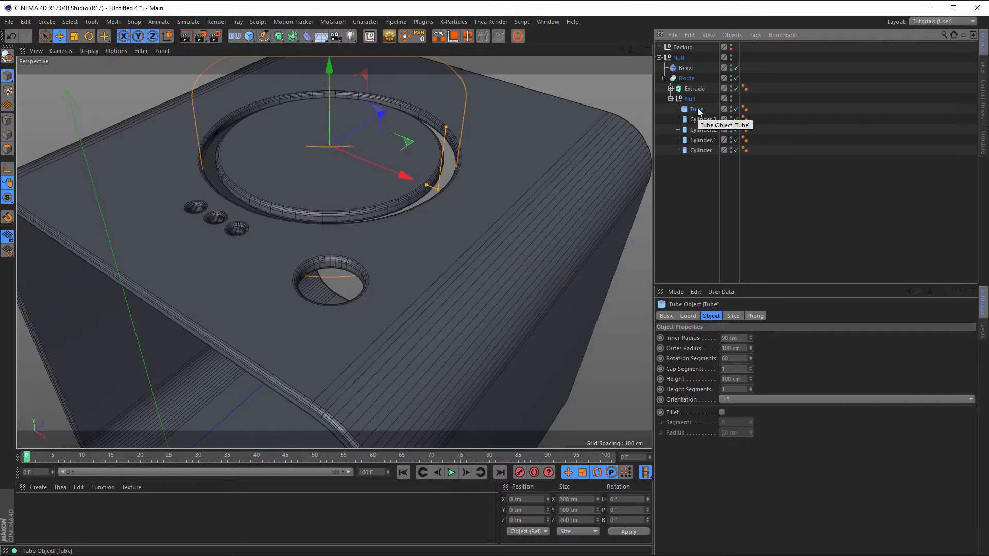
pyautogui.moveTo(699, 112); pyautogui.dragTo(681, 238)
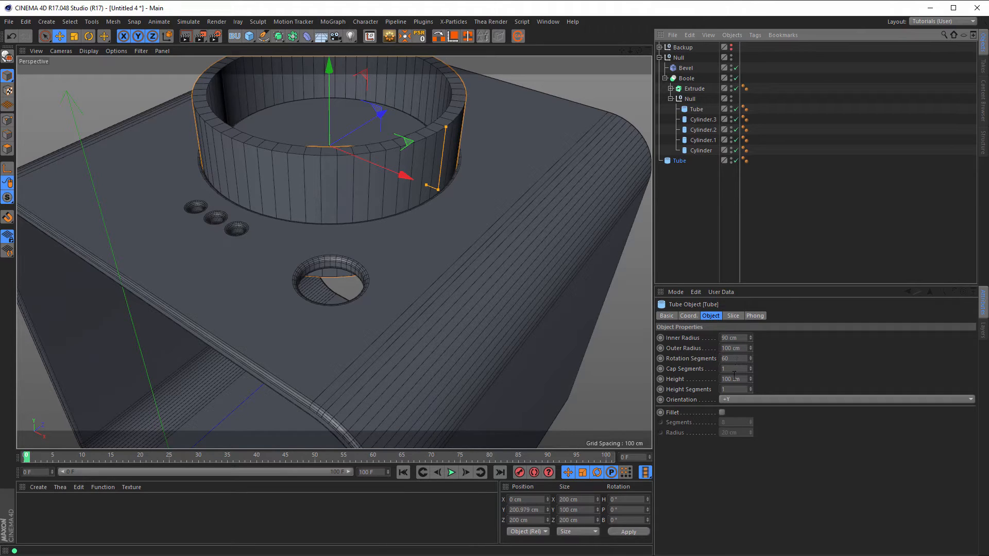
# Step: Set the height of the copied Tube to 10 cm
pyautogui.moveTo(742, 379); pyautogui.dragTo(692, 381)
pyautogui.write('10')
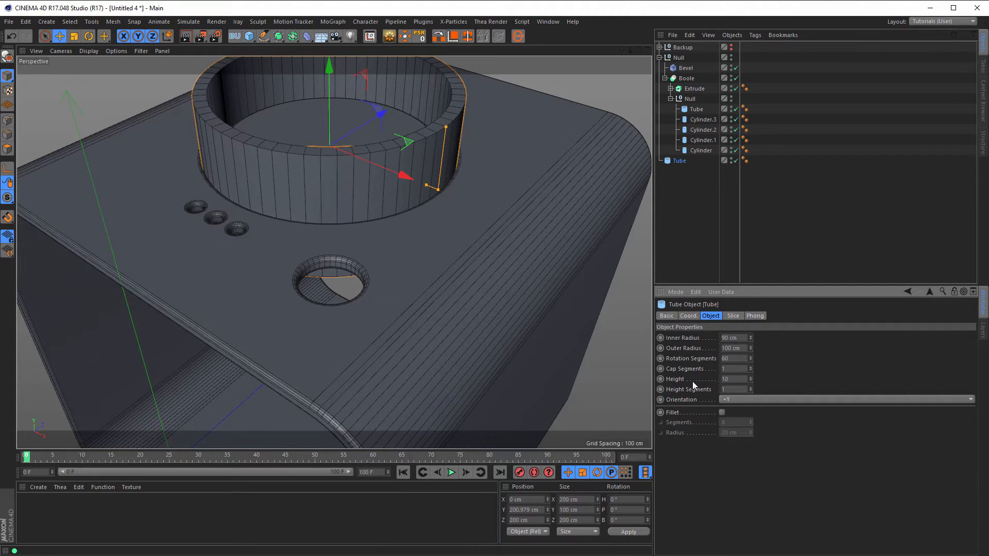
pyautogui.press('Return')
# Step: Seat the copied Tube in the casing's ring groove by setting its Y position to 195 cm
pyautogui.middleClick(412, 241)
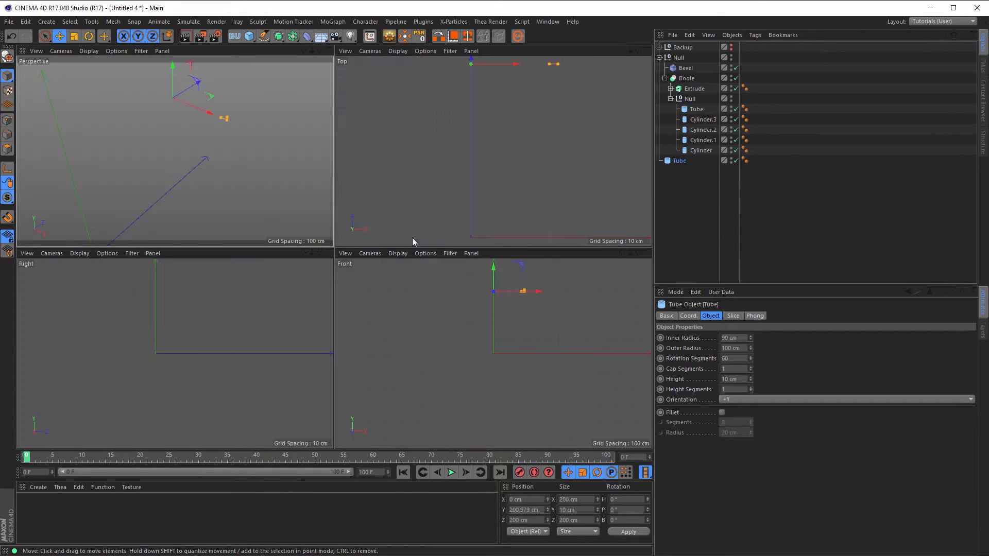
pyautogui.middleClick(475, 315)
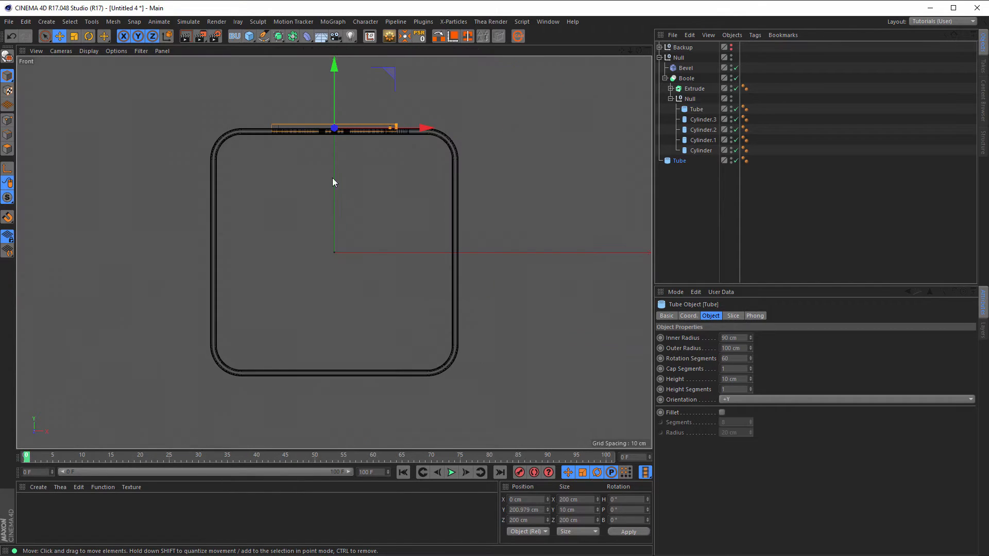
pyautogui.scroll(8, 343, 117)
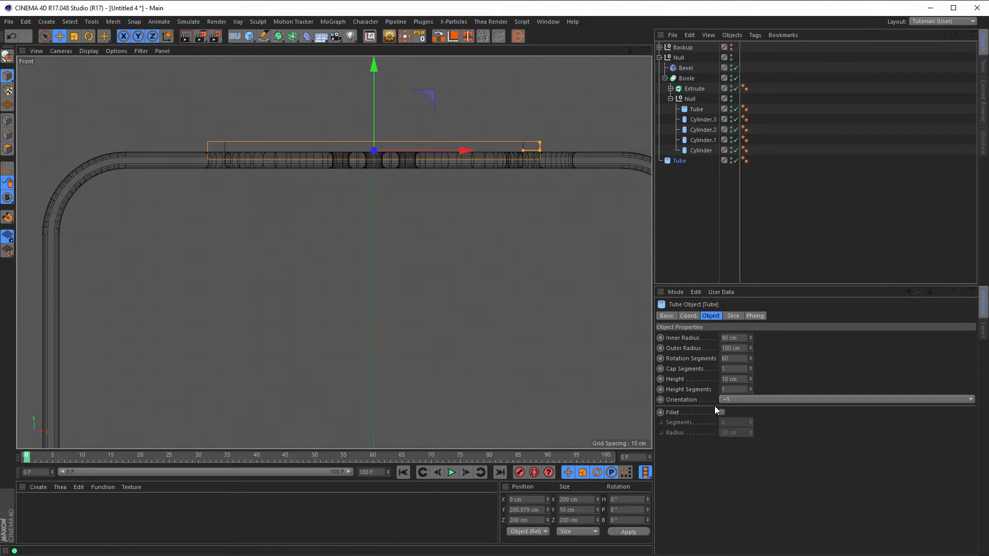
pyautogui.click(544, 510)
pyautogui.write('195')
pyautogui.press('Return')
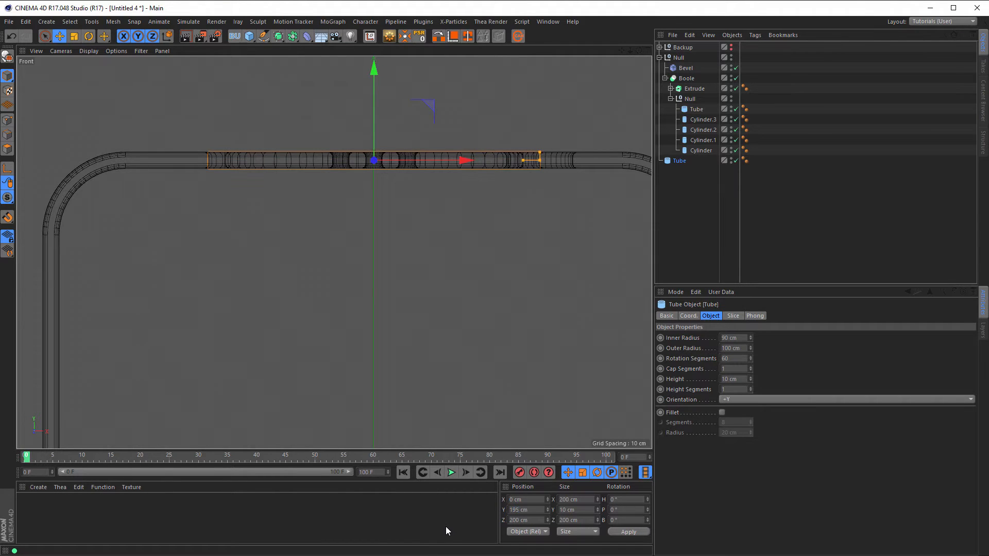
pyautogui.middleClick(467, 280)
pyautogui.middleClick(242, 205)
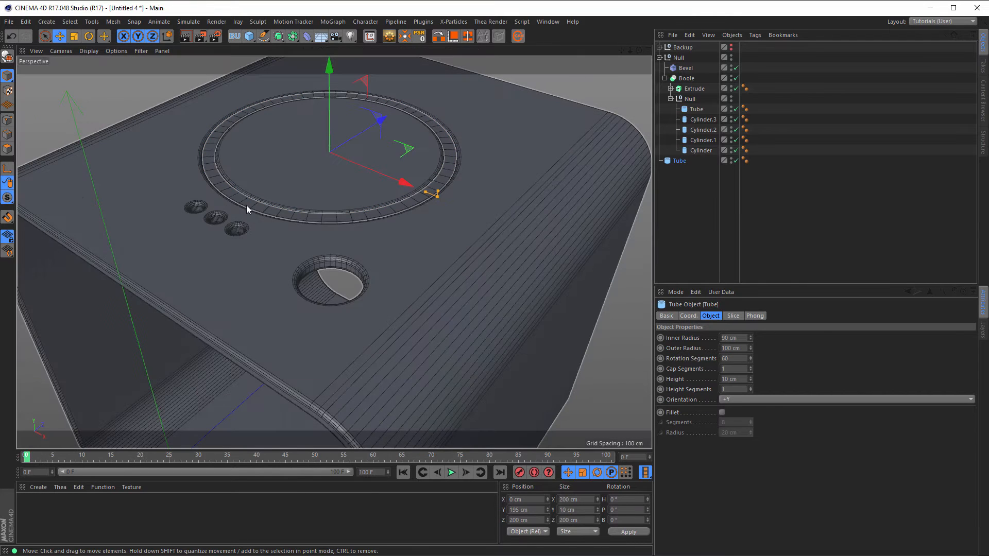
# Step: Fillet the copied Tube with 3 segments and a 3 cm radius, and render a preview of the view
pyautogui.scroll(4, 450, 203)
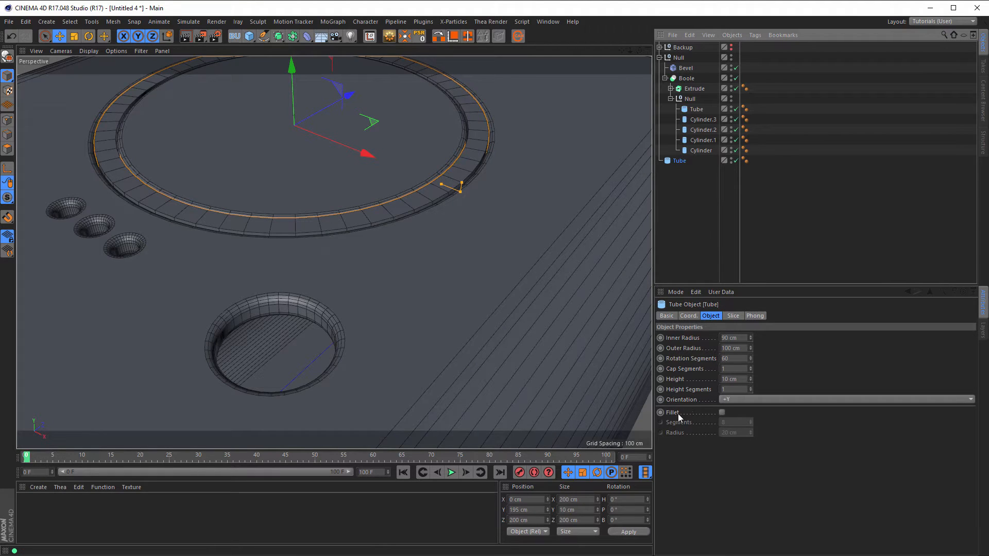
pyautogui.click(722, 412)
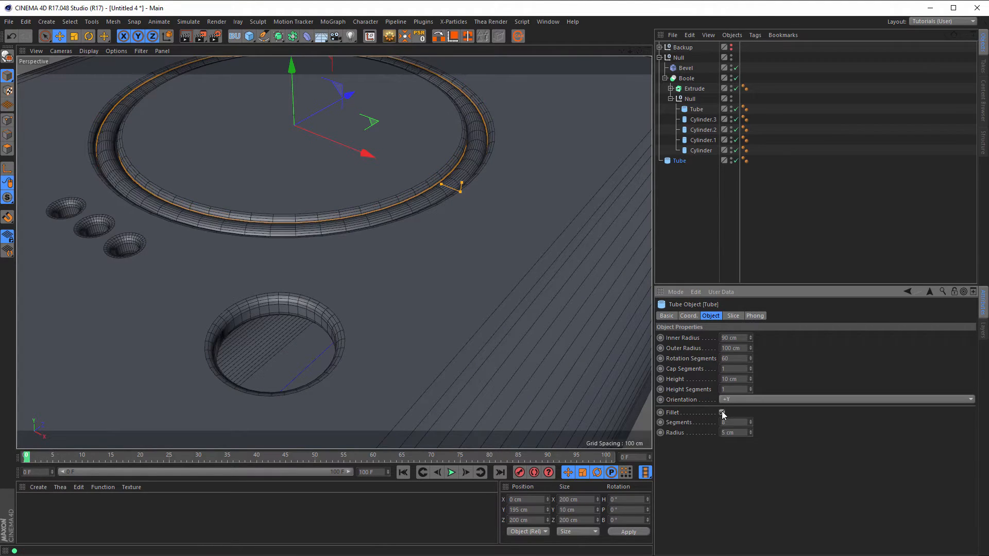
pyautogui.click(750, 434)
pyautogui.click(751, 434)
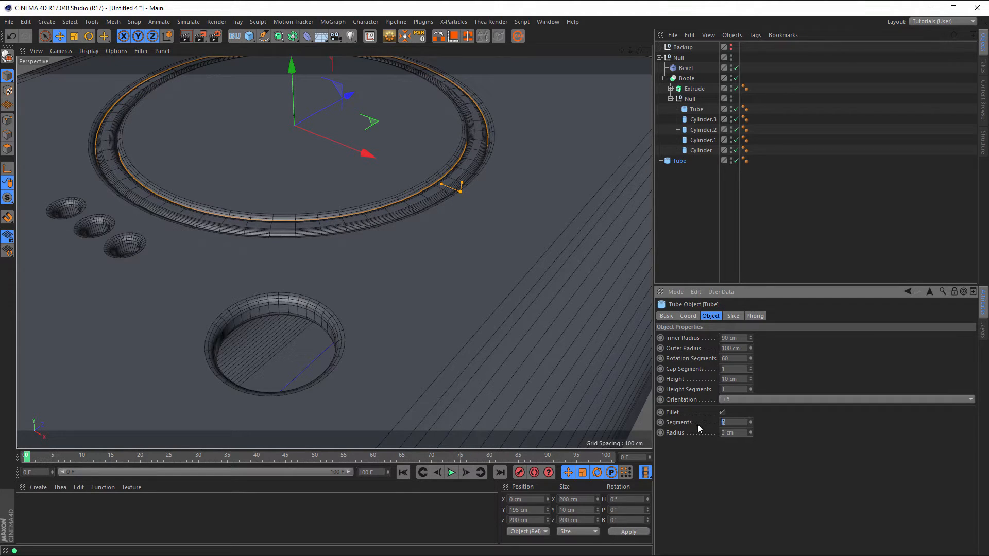
pyautogui.press('Return')
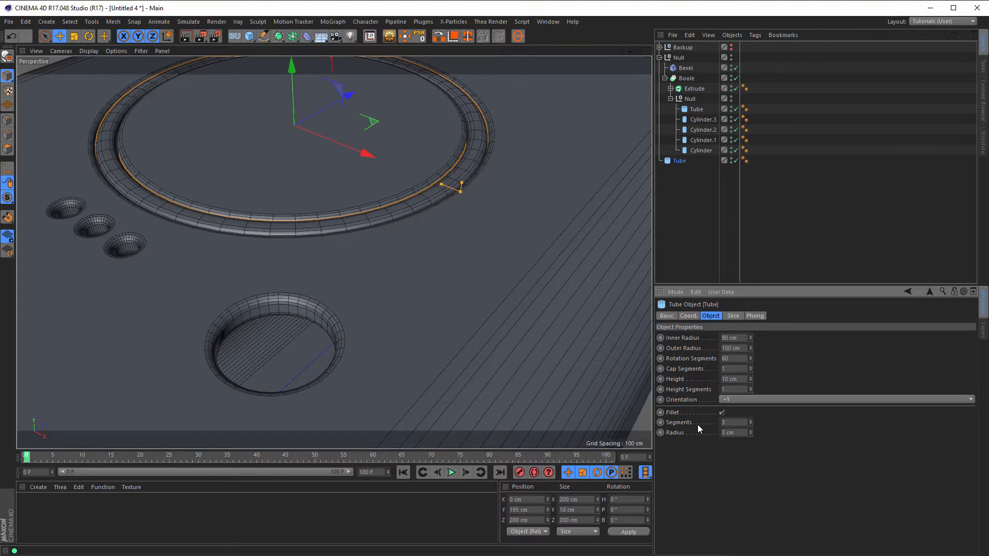
pyautogui.hotkey('ctrl', 'r')
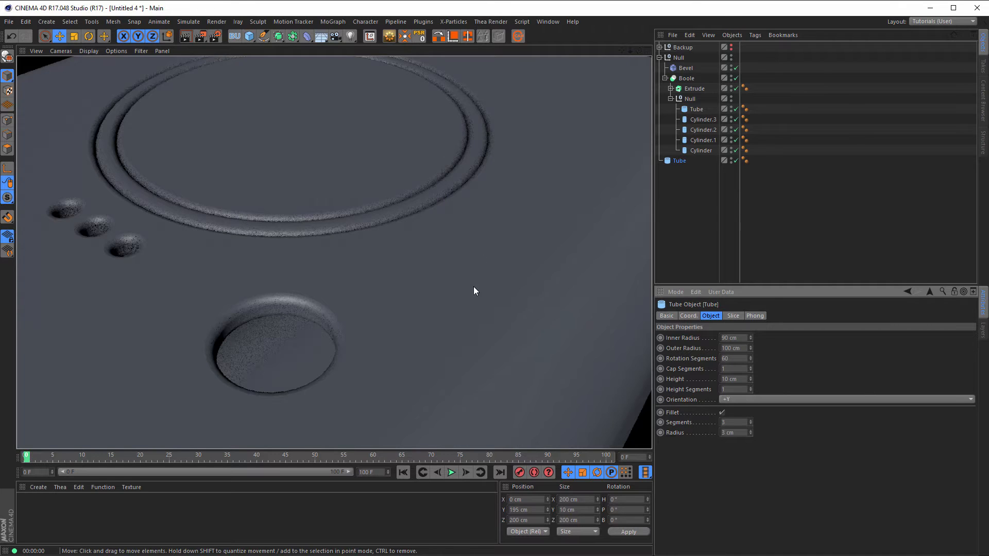
# Step: Copy the four cylinders from the Boole's cutter group to the top level and set the copies' height to 10 cm
pyautogui.click(702, 120)
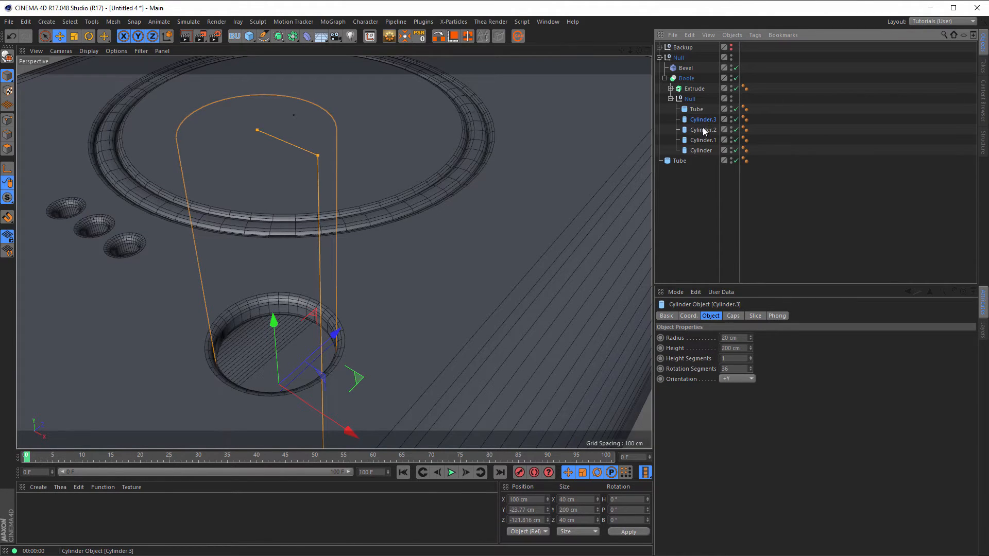
pyautogui.keyDown('shift'); pyautogui.click(700, 151); pyautogui.keyUp('shift')
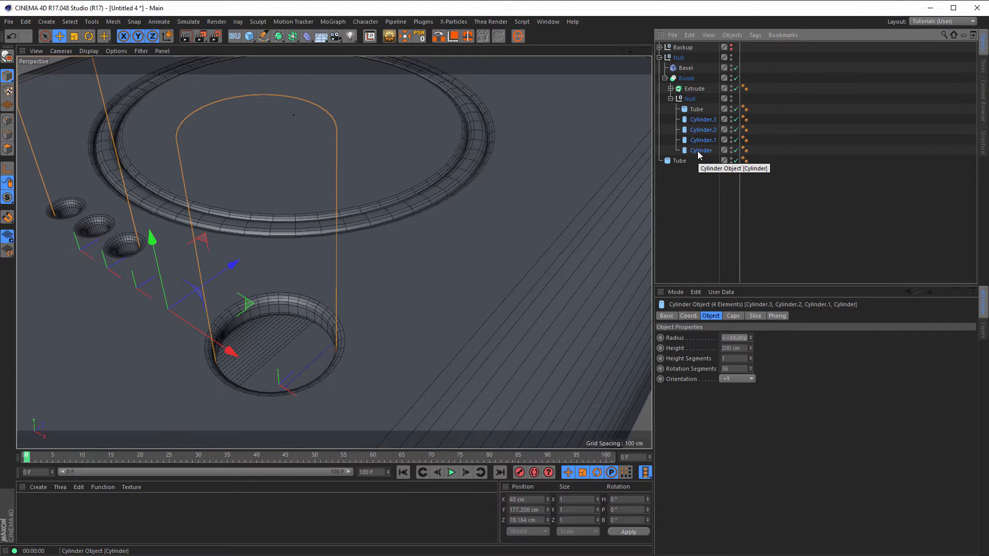
pyautogui.keyDown('ctrl'); pyautogui.moveTo(699, 154); pyautogui.dragTo(690, 251); pyautogui.keyUp('ctrl')
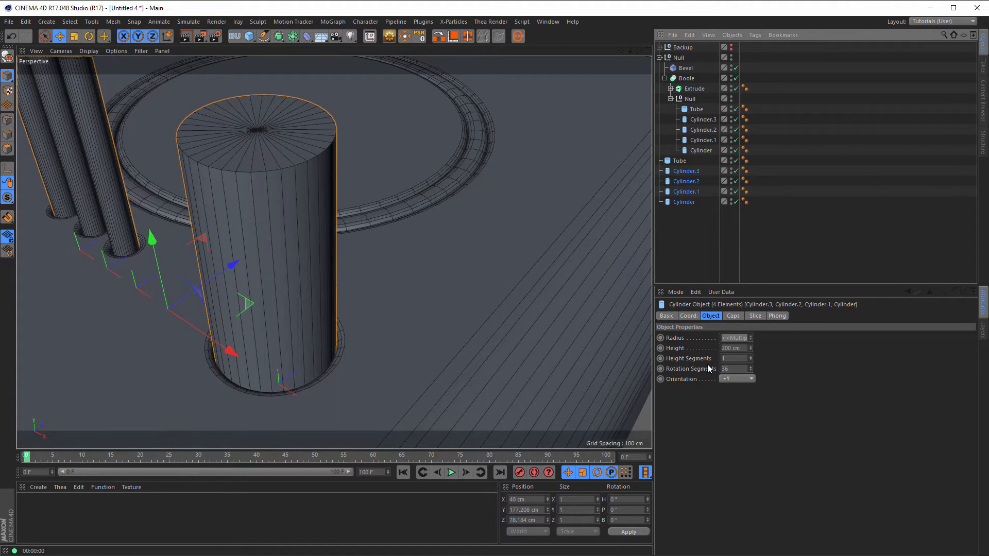
pyautogui.click(745, 348)
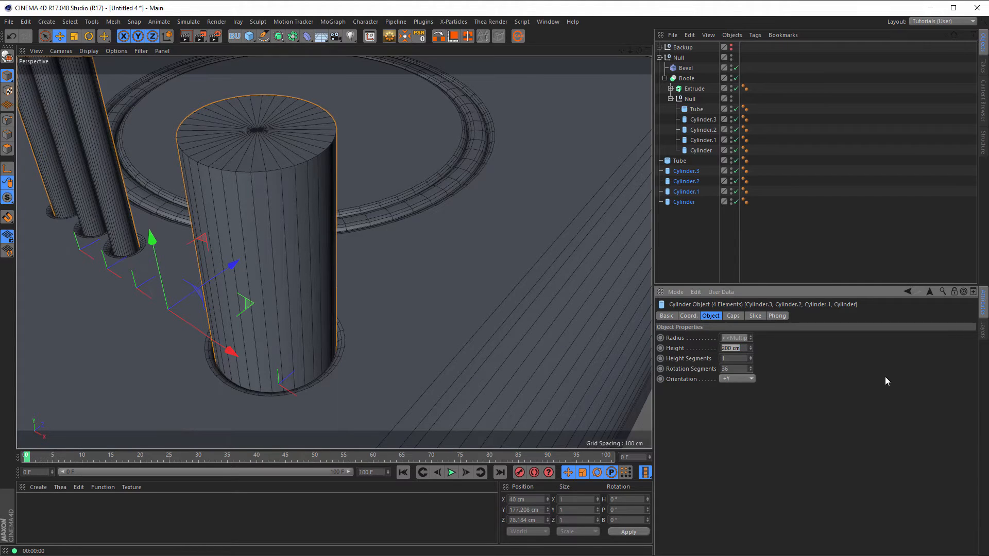
pyautogui.write('10')
pyautogui.press('Return')
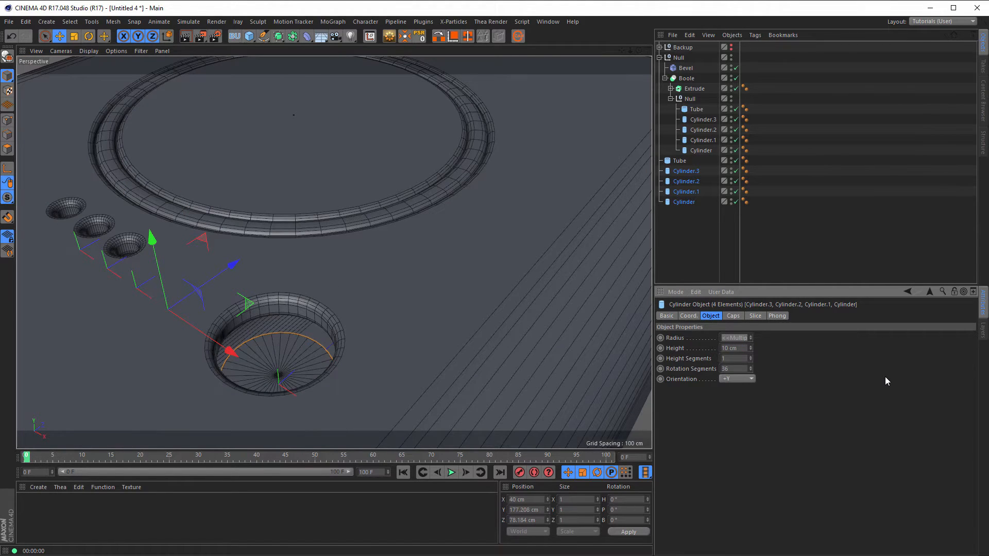
# Step: Raise the four copied cylinders into the casing's top wall at Y 195 cm
pyautogui.middleClick(506, 317)
pyautogui.middleClick(412, 318)
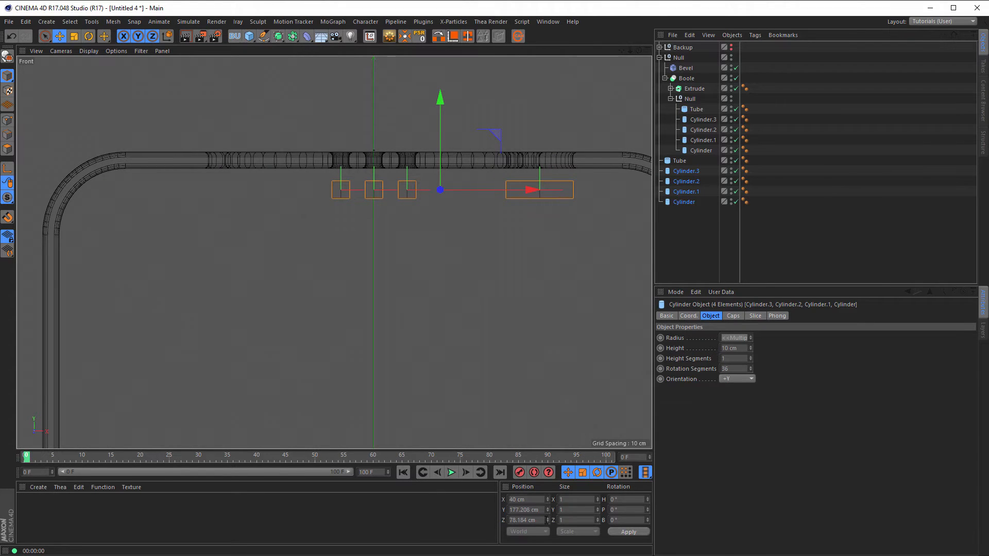
pyautogui.scroll(5, 520, 155)
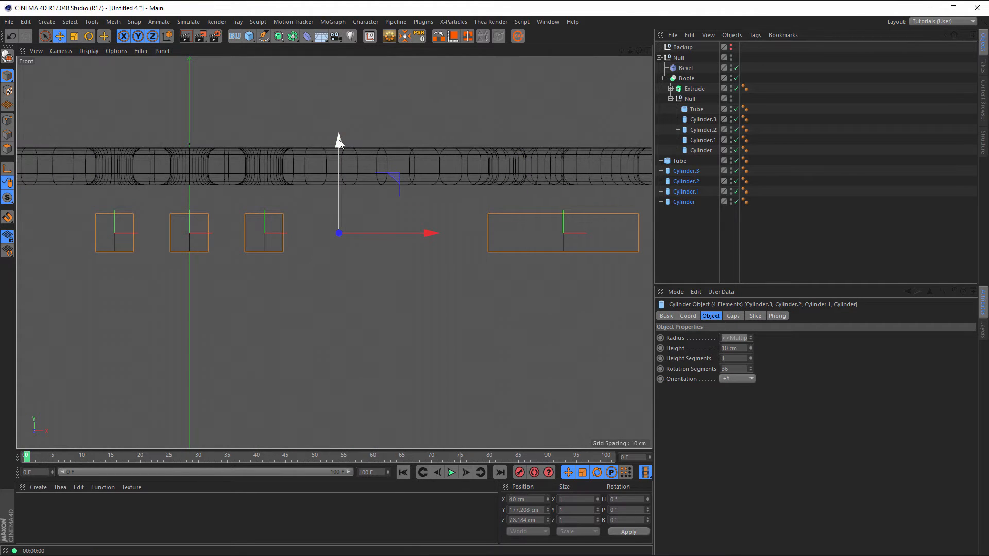
pyautogui.moveTo(339, 142); pyautogui.dragTo(355, 74)
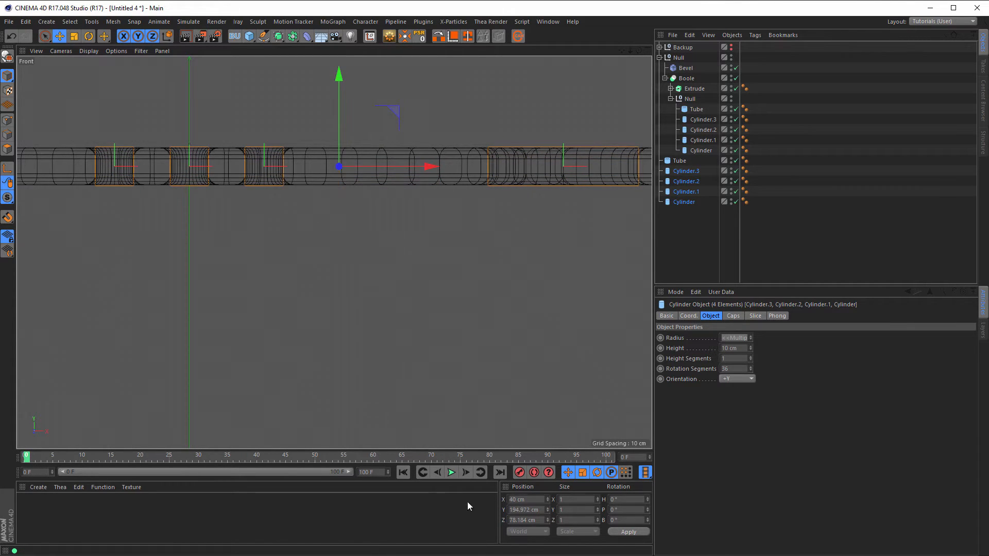
pyautogui.click(524, 510)
pyautogui.write('195')
pyautogui.press('Return')
pyautogui.middleClick(451, 272)
pyautogui.middleClick(251, 180)
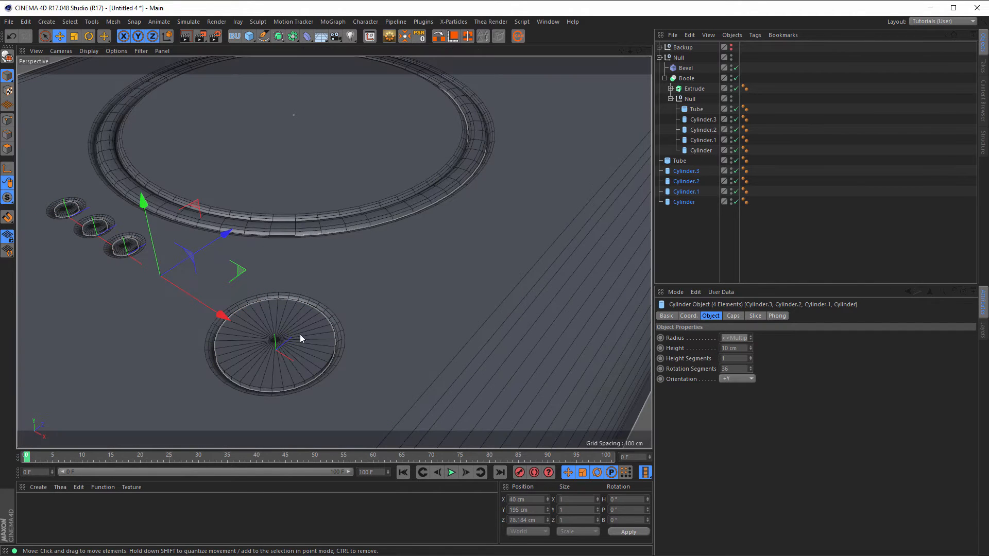
# Step: Enable the cap fillet on the three small copied button cylinders
pyautogui.keyDown('alt'); pyautogui.moveTo(297, 339); pyautogui.dragTo(305, 338, button='right'); pyautogui.keyUp('alt')
pyautogui.keyDown('alt'); pyautogui.moveTo(306, 338); pyautogui.dragTo(495, 299, button='middle'); pyautogui.keyUp('alt')
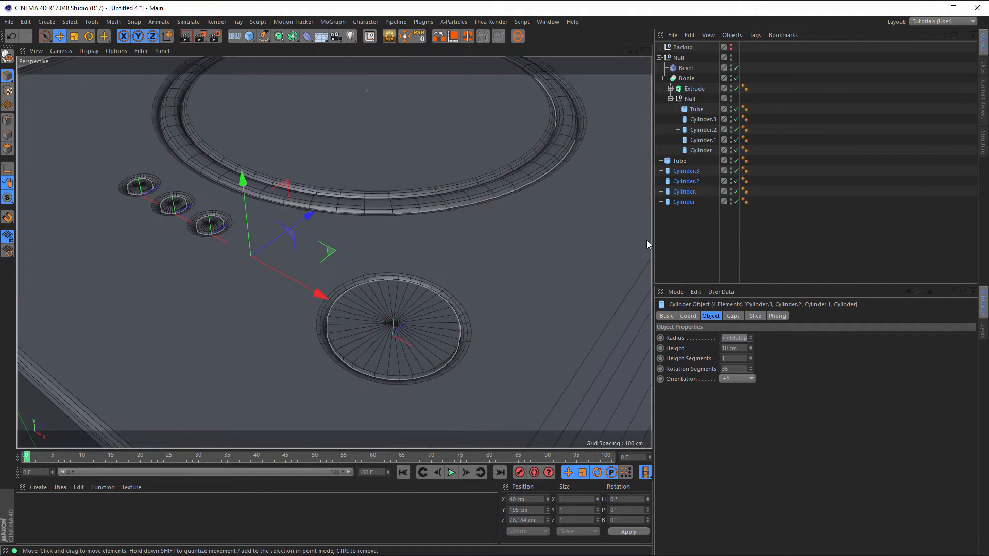
pyautogui.click(687, 194)
pyautogui.keyDown('shift'); pyautogui.click(689, 172); pyautogui.keyUp('shift')
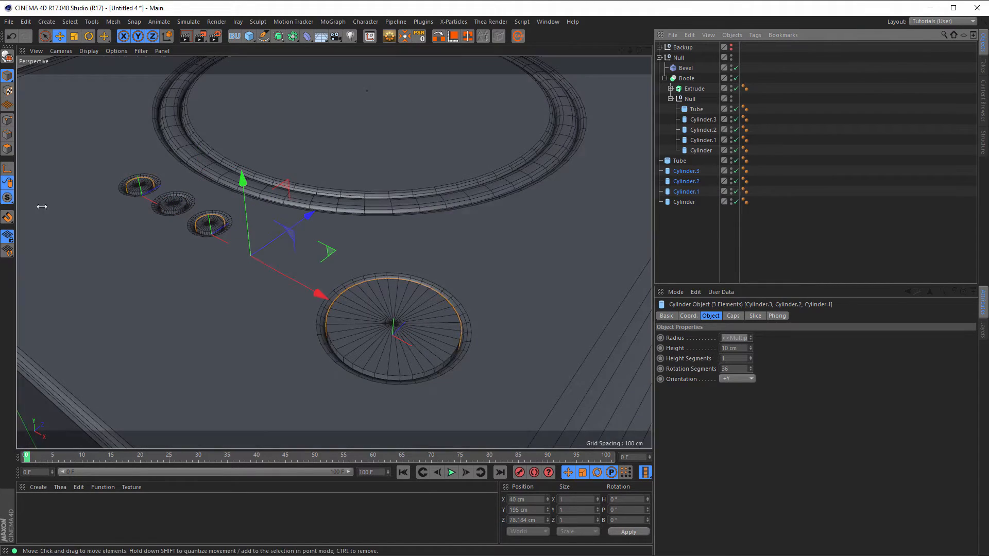
pyautogui.click(681, 202)
pyautogui.keyDown('shift'); pyautogui.click(686, 181); pyautogui.keyUp('shift')
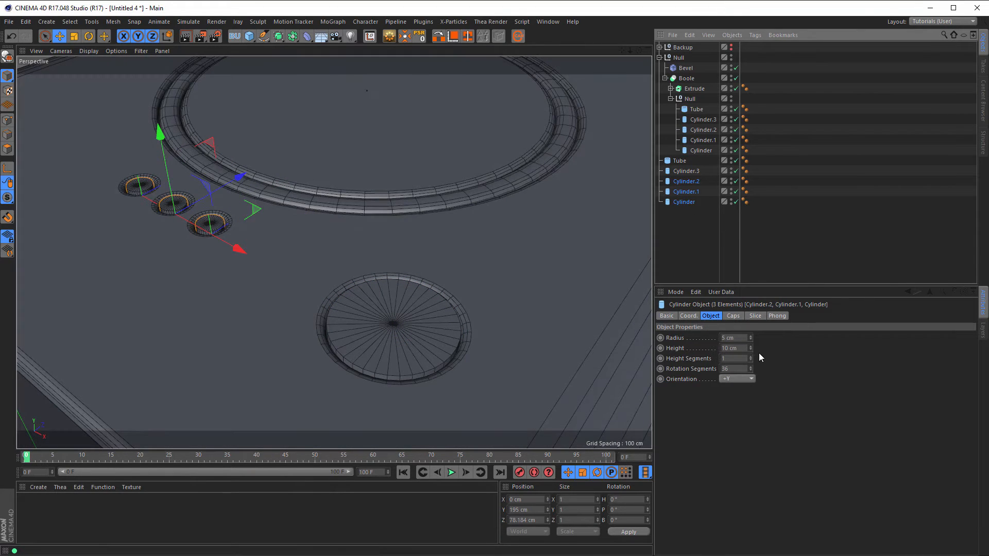
pyautogui.click(733, 316)
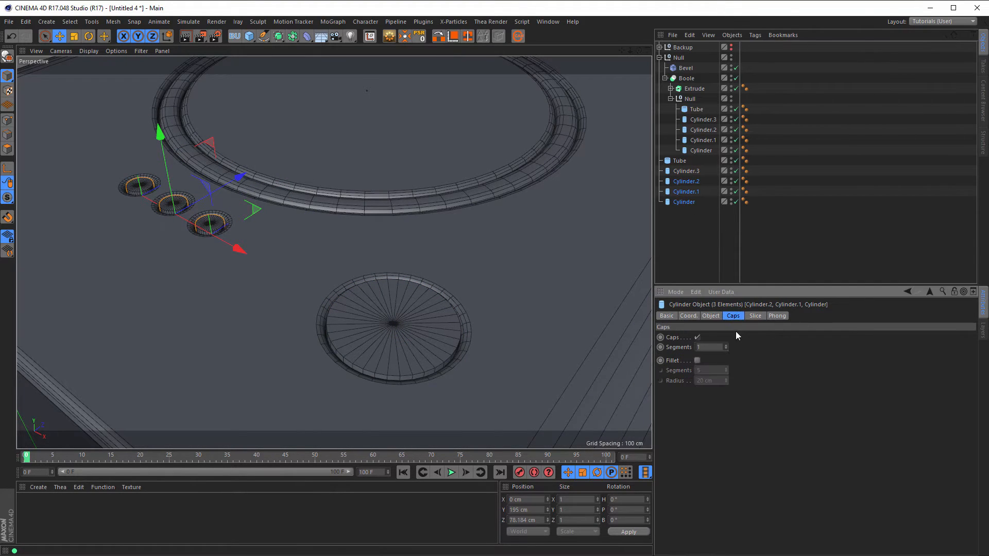
pyautogui.click(698, 360)
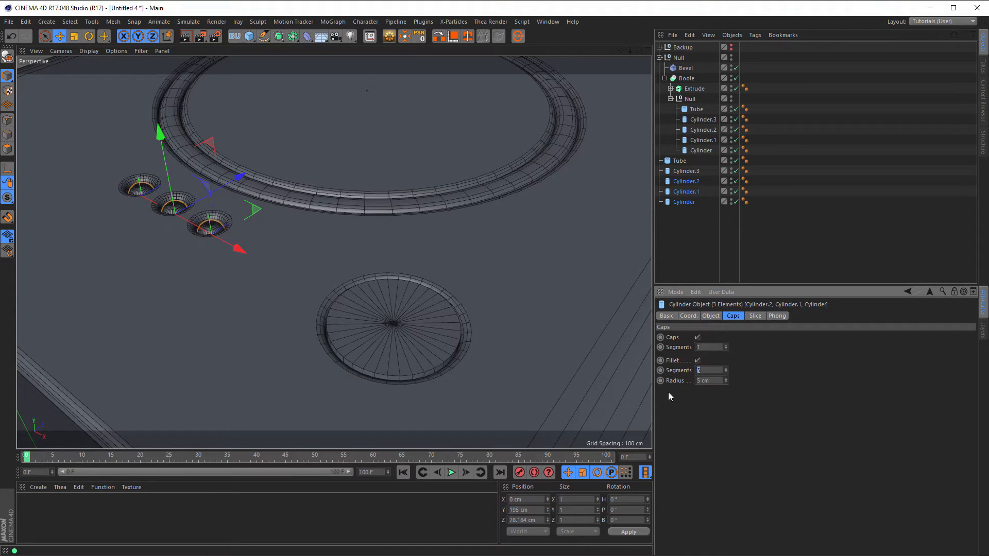
# Step: Set the small button cylinders' cap fillet to 3 segments and a 1 cm radius
pyautogui.write('3')
pyautogui.press('Tab')
pyautogui.write('3')
pyautogui.press('Return')
pyautogui.click(725, 382)
pyautogui.click(725, 382)
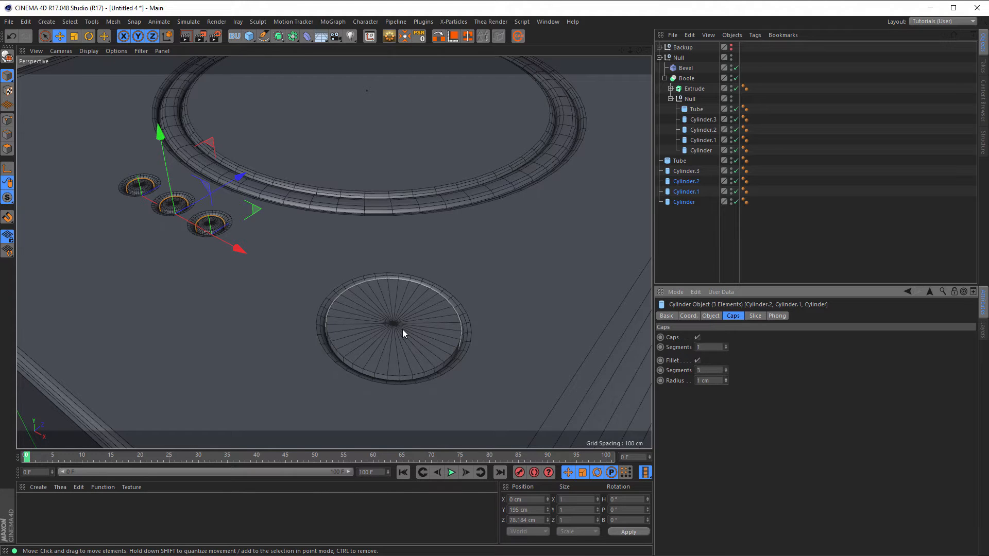
# Step: Set the height of the large copied button cylinder to 15 cm, checking it against the reference picture
pyautogui.click(682, 202)
pyautogui.click(684, 171)
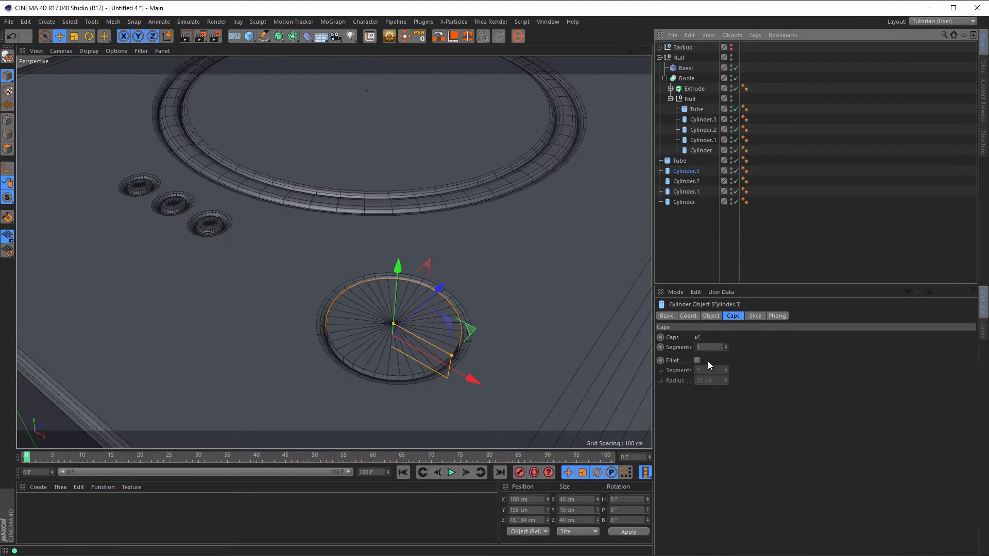
pyautogui.click(711, 316)
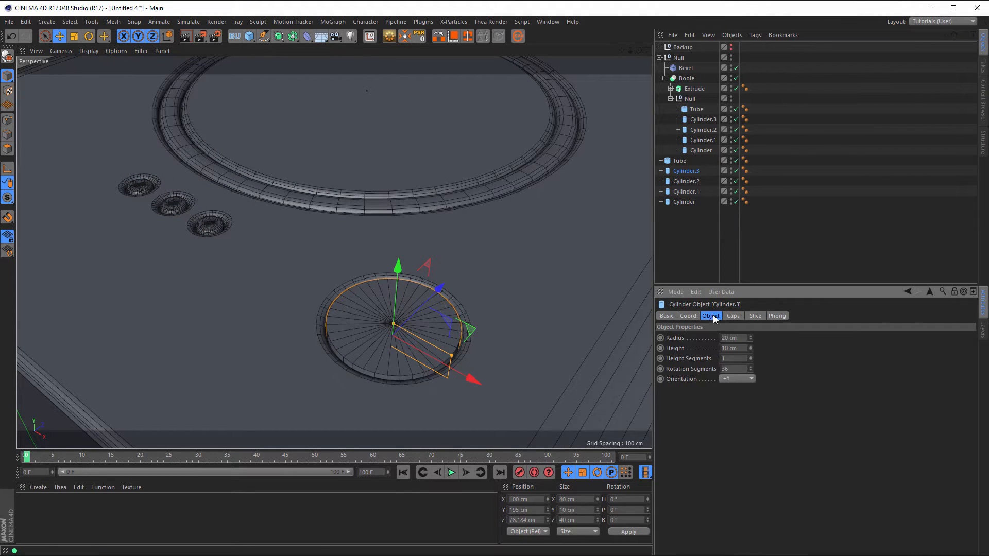
pyautogui.click(734, 348)
pyautogui.write('20')
pyautogui.press('Return')
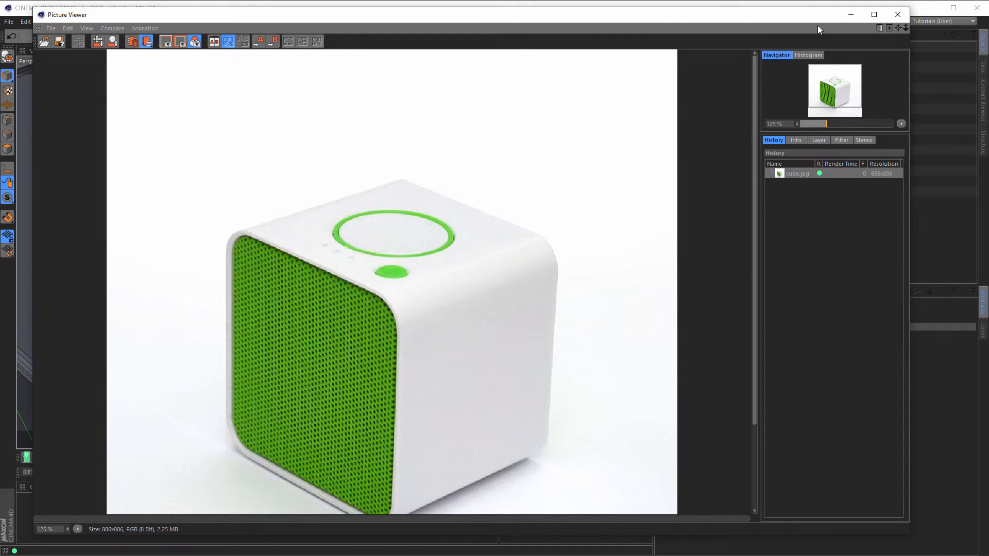
pyautogui.click(897, 15)
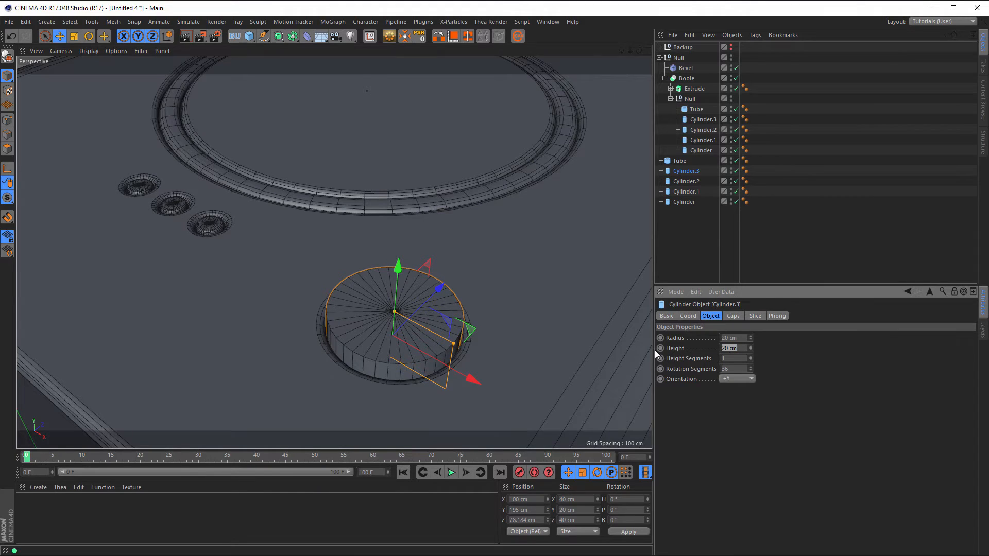
pyautogui.write('15')
pyautogui.press('Return')
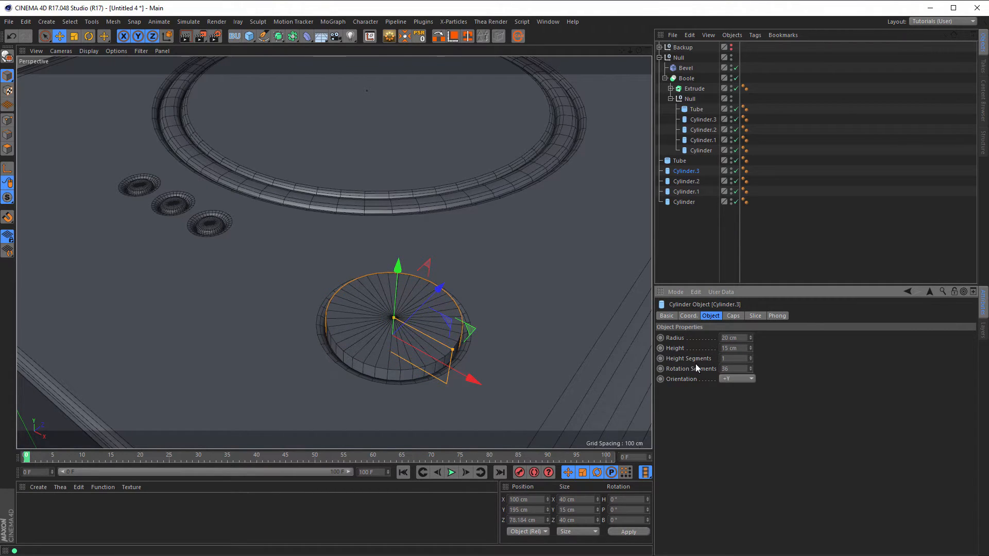
# Step: Enable the cap fillet on the large button cylinder and compare the speaker's top with the reference picture
pyautogui.click(733, 316)
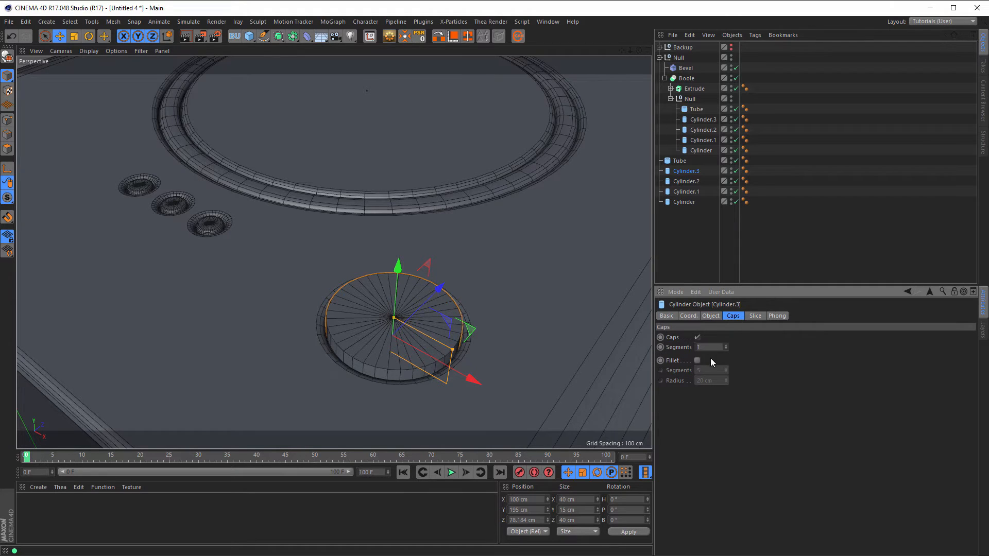
pyautogui.click(697, 360)
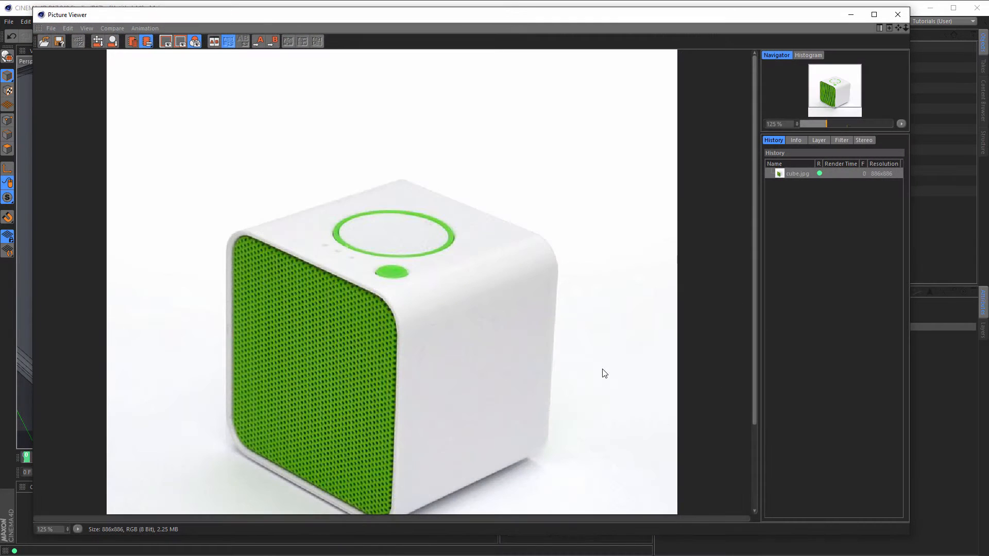
pyautogui.click(900, 14)
pyautogui.keyDown('alt'); pyautogui.moveTo(460, 326); pyautogui.dragTo(427, 354); pyautogui.keyUp('alt')
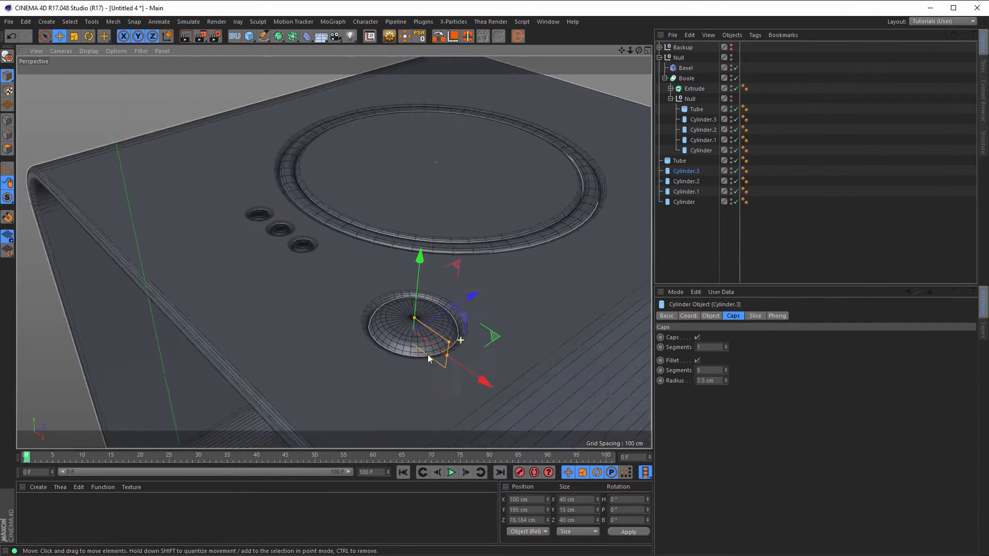
pyautogui.keyDown('alt'); pyautogui.moveTo(428, 354); pyautogui.dragTo(401, 363, button='right'); pyautogui.keyUp('alt')
pyautogui.keyDown('alt'); pyautogui.moveTo(428, 351); pyautogui.dragTo(404, 283, button='middle'); pyautogui.keyUp('alt')
pyautogui.keyDown('alt'); pyautogui.moveTo(393, 288); pyautogui.dragTo(309, 332, button='right'); pyautogui.keyUp('alt')
pyautogui.keyDown('alt'); pyautogui.moveTo(433, 272); pyautogui.dragTo(362, 238, button='middle'); pyautogui.keyUp('alt')
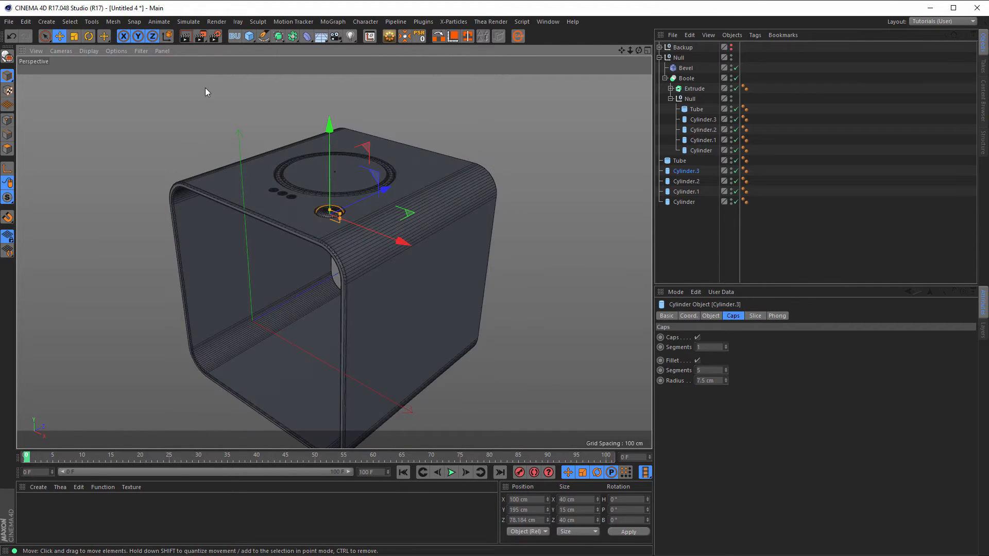
# Step: Render the perspective view and inspect the speaker case with its filleted ring and button inserts
pyautogui.hotkey('ctrl', 'r')
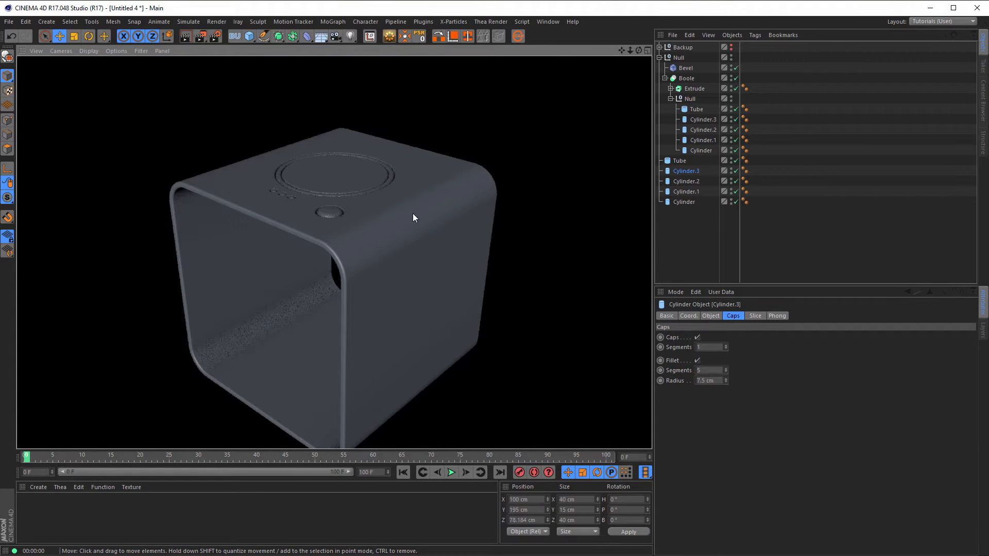
pyautogui.keyDown('alt'); pyautogui.moveTo(412, 213); pyautogui.dragTo(384, 204); pyautogui.keyUp('alt')
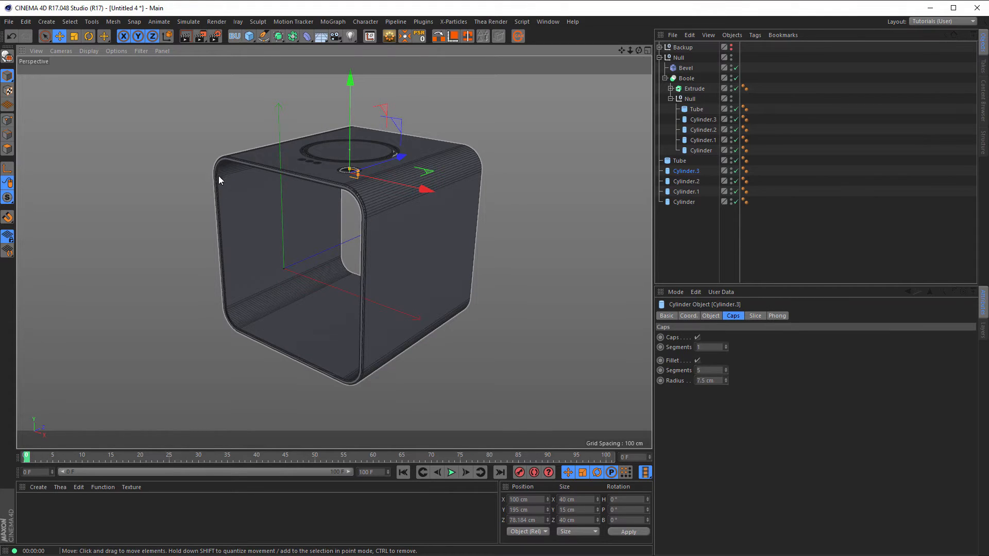
pyautogui.keyDown('alt'); pyautogui.moveTo(435, 176); pyautogui.dragTo(422, 206); pyautogui.keyUp('alt')
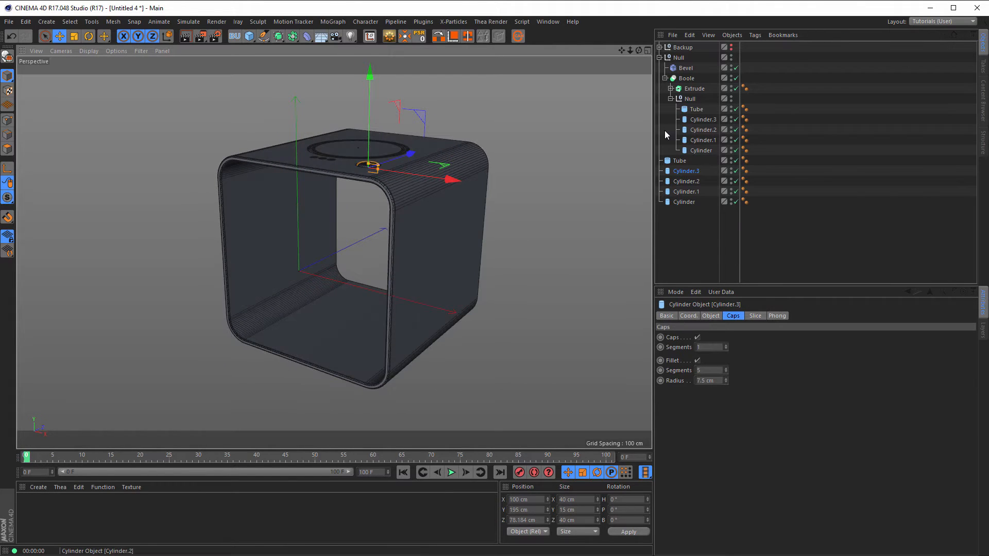
# Step: Group the copied ring tube and the four button cylinders under a null named Knobs
pyautogui.moveTo(676, 212); pyautogui.dragTo(681, 157)
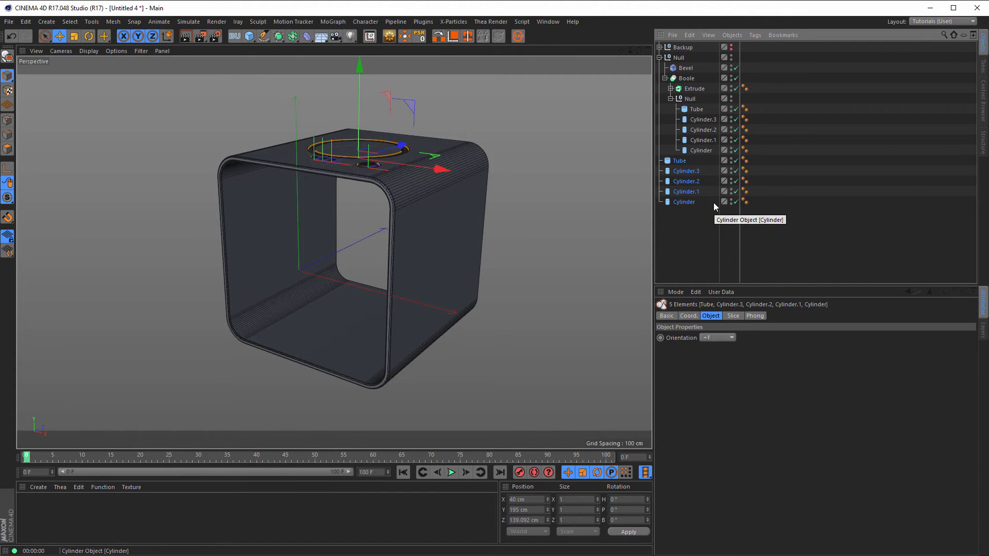
pyautogui.hotkey('alt', 'g')
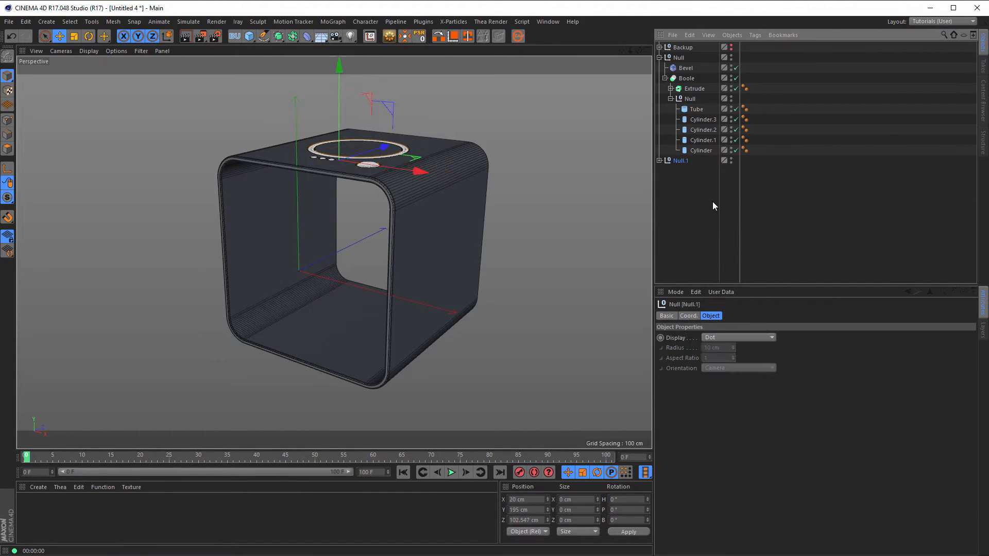
pyautogui.doubleClick(683, 161)
pyautogui.write('Knobs')
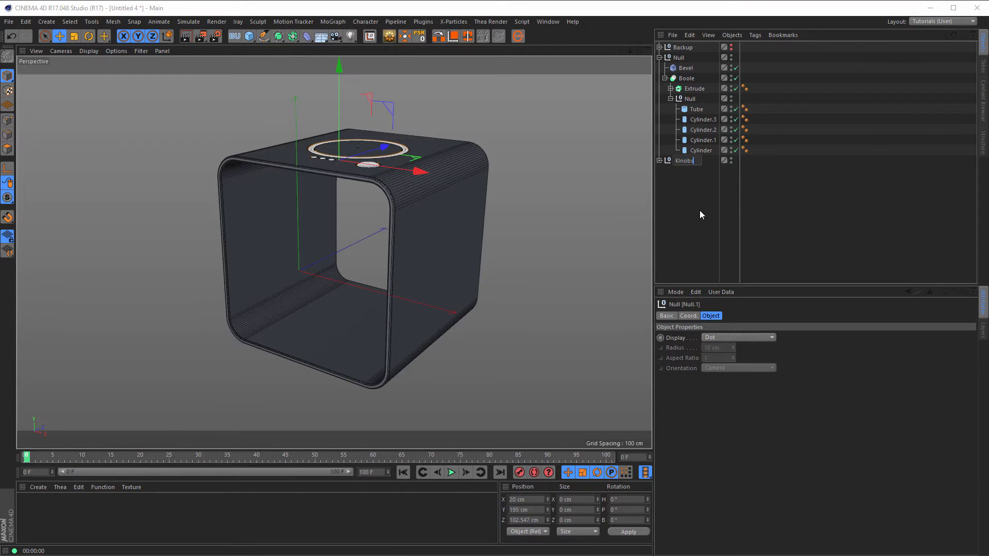
pyautogui.press('Return')
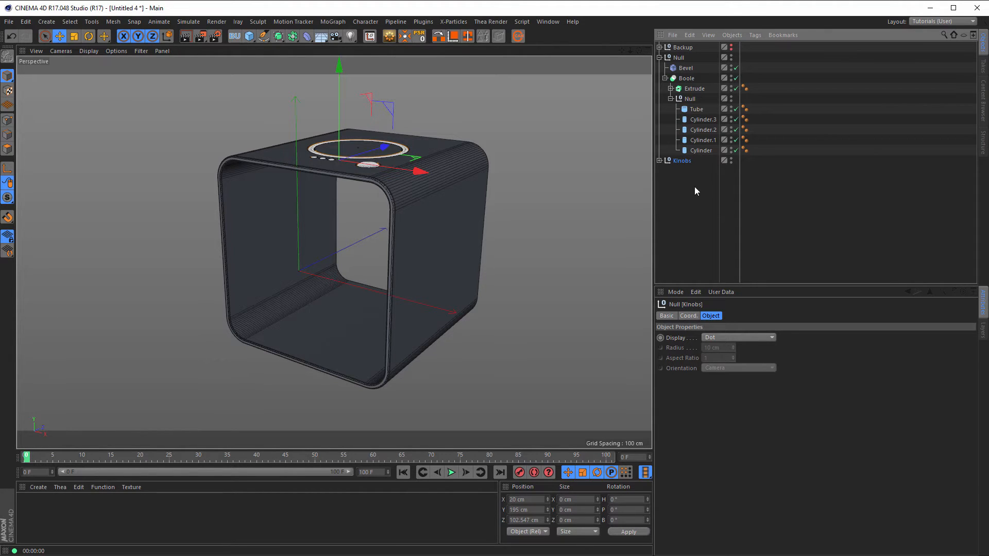
pyautogui.doubleClick(679, 161)
pyautogui.press('Left')
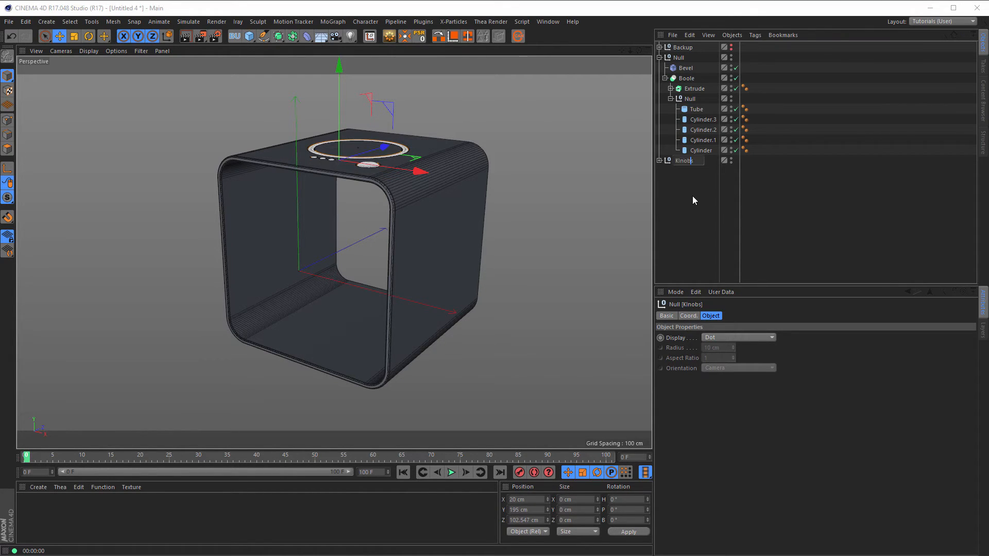
pyautogui.press('Right')
pyautogui.press('Delete')
pyautogui.press('Return')
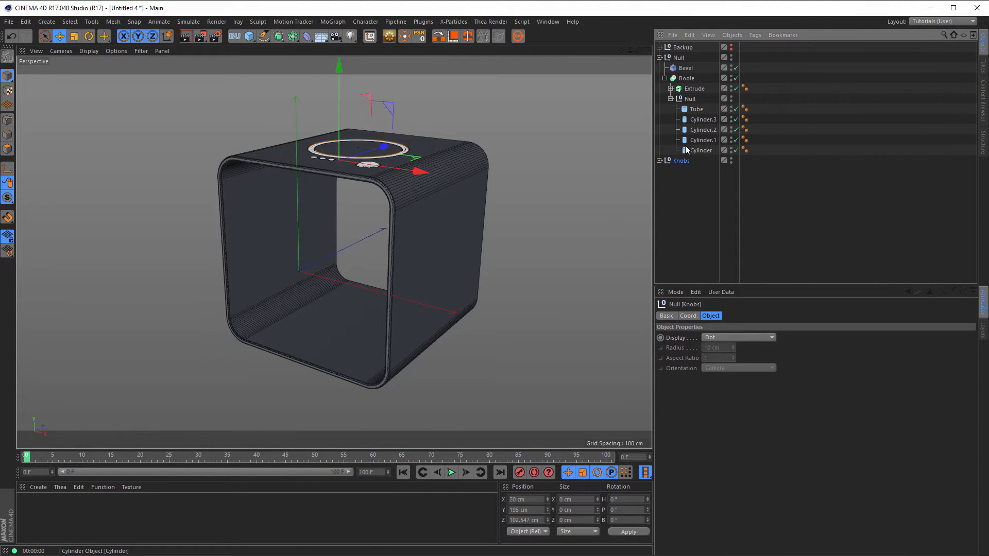
# Step: Collapse the Boole's hierarchy and rename the Boole to Case
pyautogui.click(665, 78)
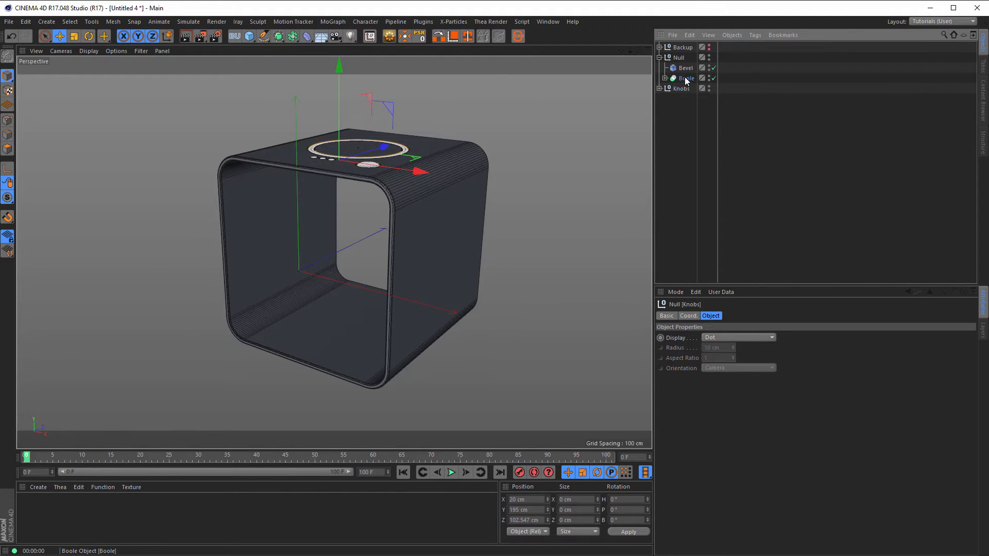
pyautogui.doubleClick(685, 79)
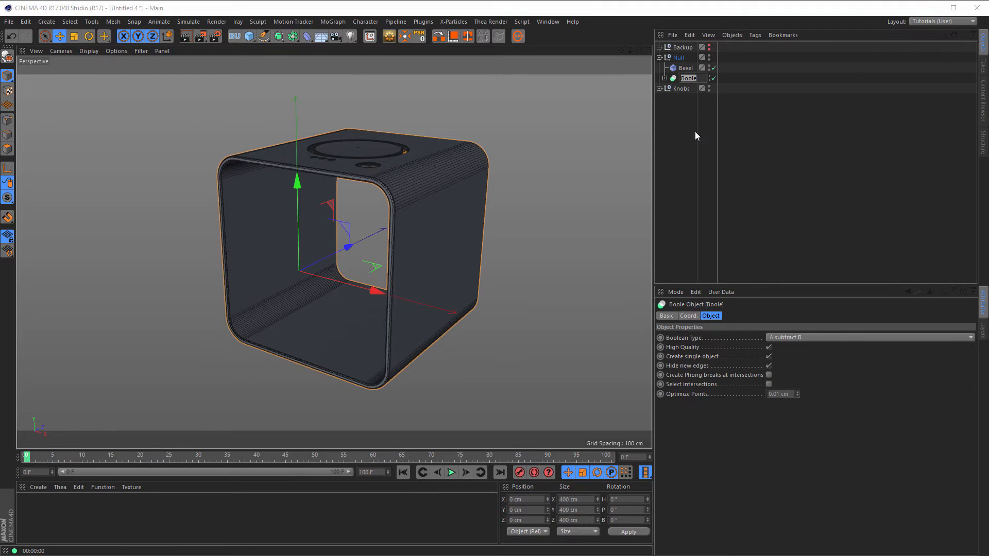
pyautogui.write('Case')
pyautogui.press('Return')
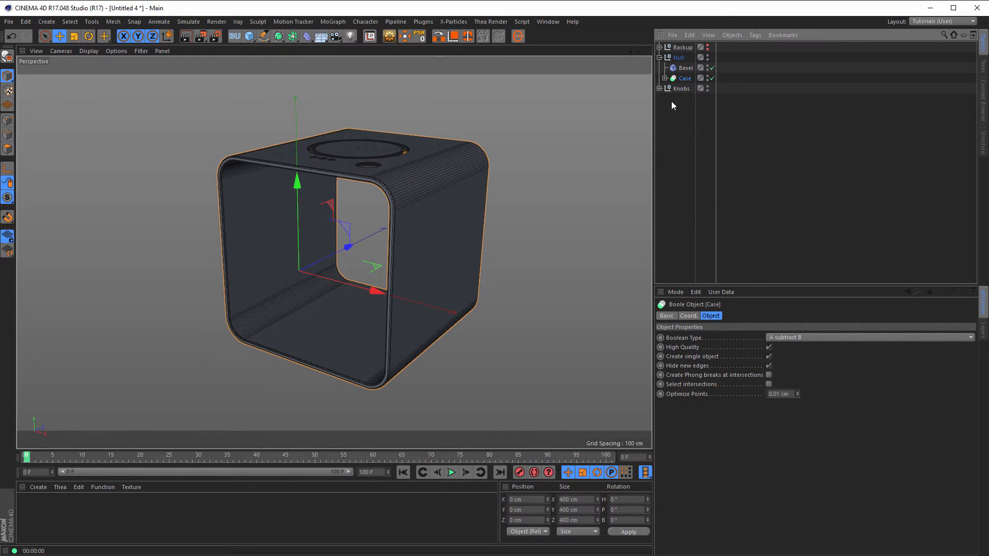
# Step: Copy the Rectangle spline out of the Case's Extrude to the top level of the object hierarchy
pyautogui.click(659, 46)
pyautogui.click(665, 57)
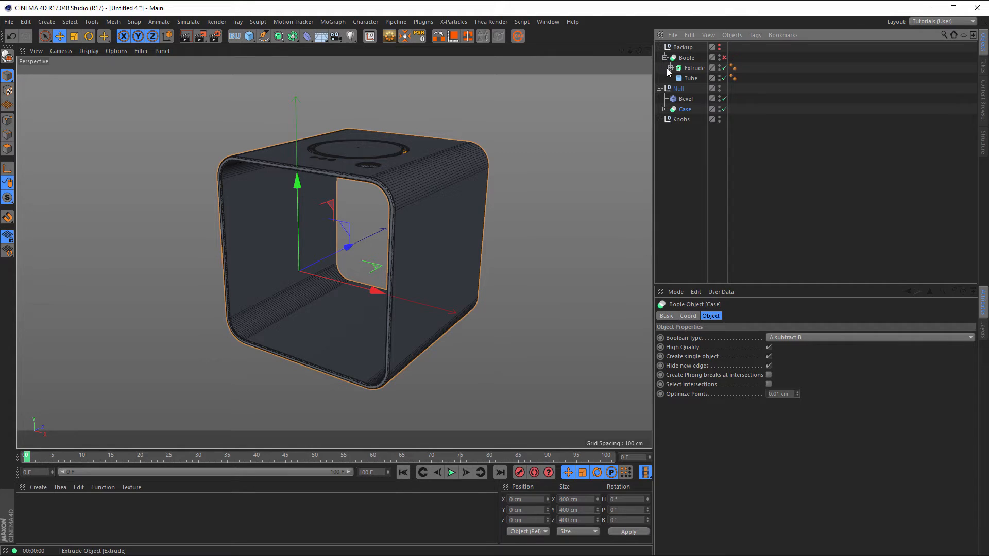
pyautogui.click(671, 68)
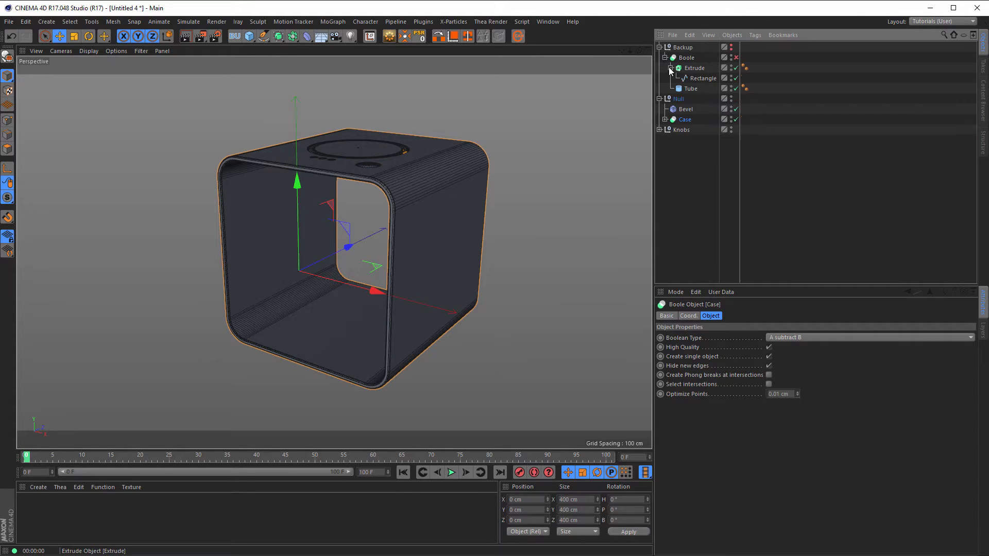
pyautogui.click(665, 119)
pyautogui.click(670, 130)
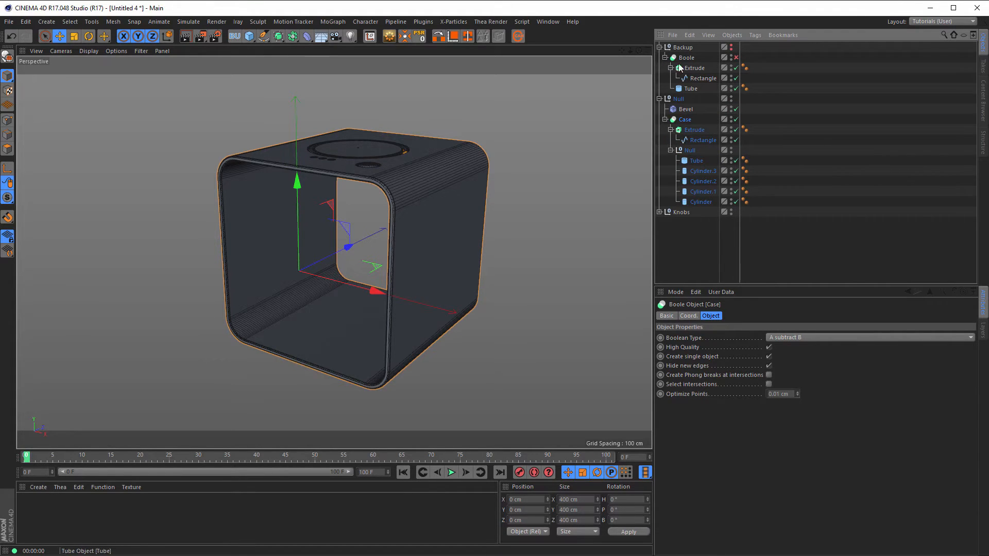
pyautogui.click(659, 47)
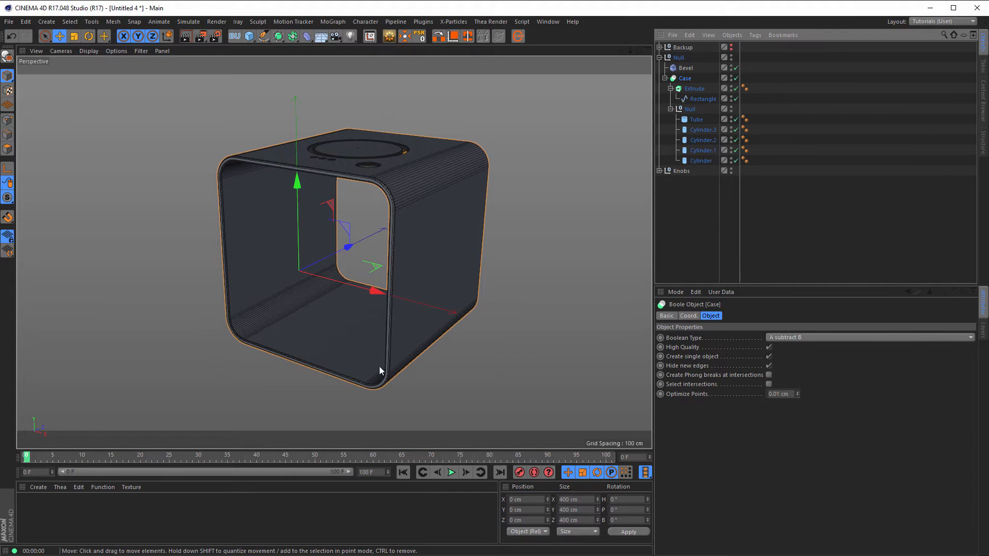
pyautogui.click(698, 101)
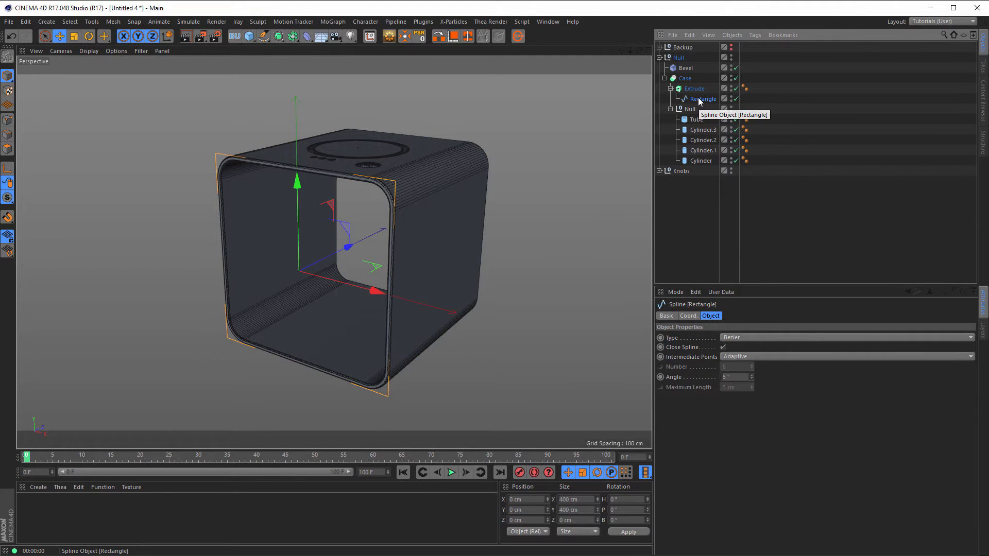
pyautogui.moveTo(699, 100); pyautogui.dragTo(700, 248)
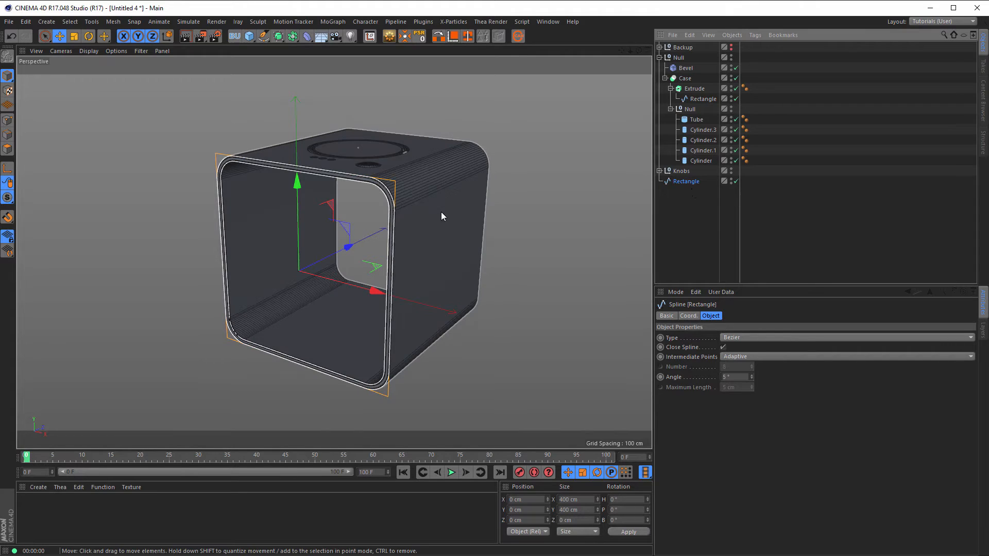
# Step: Hide the null containing the Case and the Knobs group so only the copied Rectangle spline shows in the front view
pyautogui.middleClick(537, 286)
pyautogui.middleClick(521, 311)
pyautogui.keyDown('alt'); pyautogui.moveTo(472, 280); pyautogui.dragTo(345, 296, button='right'); pyautogui.keyUp('alt')
pyautogui.keyDown('alt'); pyautogui.moveTo(389, 283); pyautogui.dragTo(307, 213, button='middle'); pyautogui.keyUp('alt')
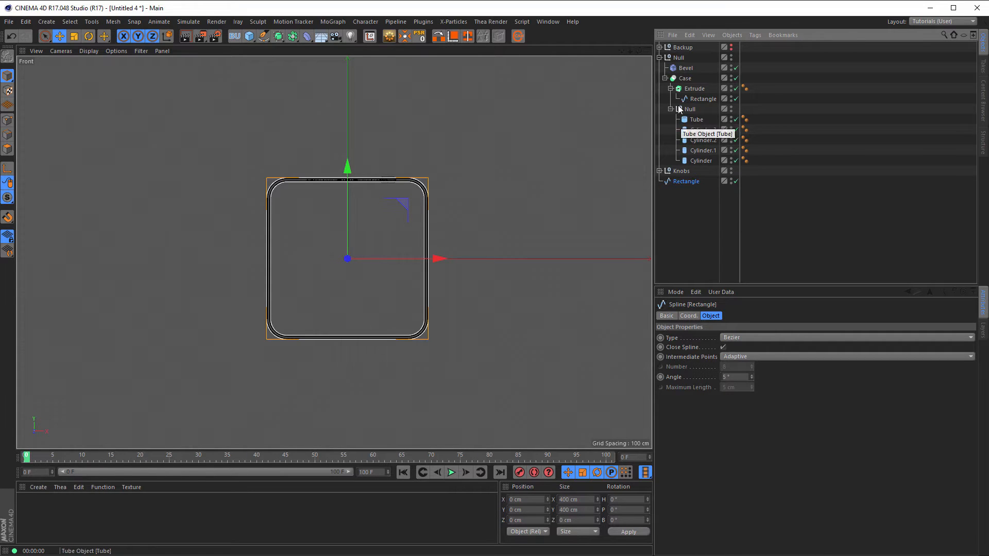
pyautogui.click(660, 57)
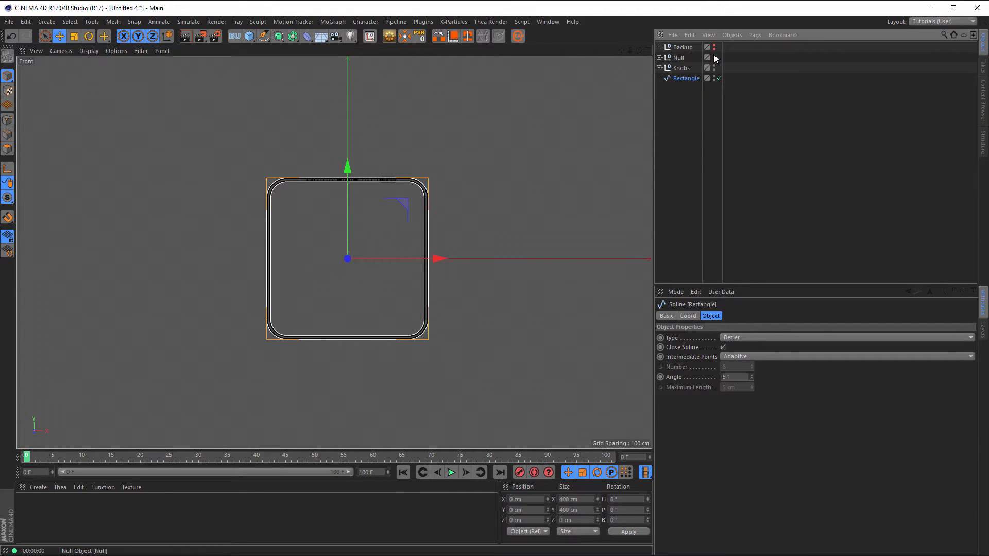
pyautogui.keyDown('ctrl'); pyautogui.moveTo(715, 58); pyautogui.dragTo(719, 64); pyautogui.keyUp('ctrl')
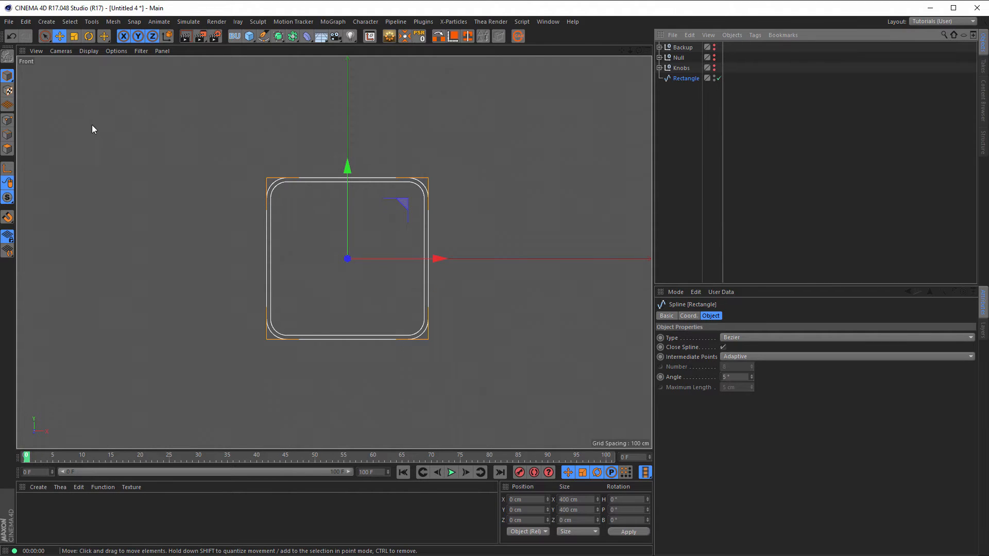
# Step: Delete the eight points of the copied Rectangle spline's outer contour, keeping only the inner contour
pyautogui.click(7, 120)
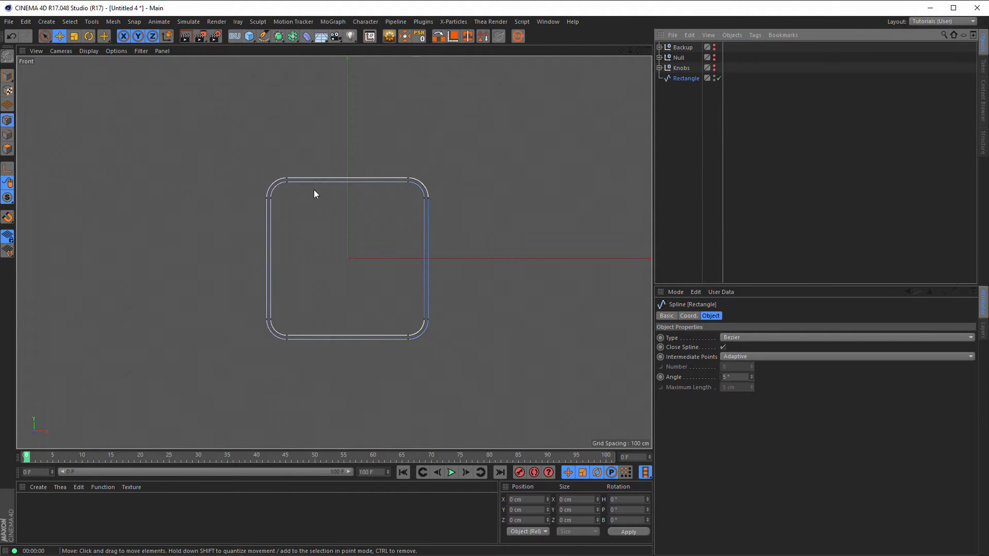
pyautogui.keyDown('alt'); pyautogui.moveTo(339, 183); pyautogui.dragTo(358, 180, button='right'); pyautogui.keyUp('alt')
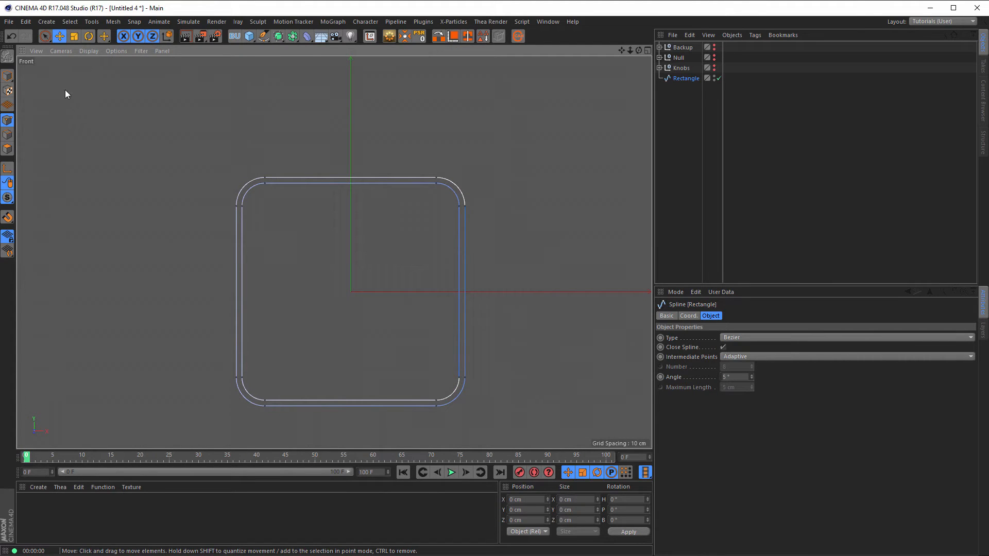
pyautogui.press('9')
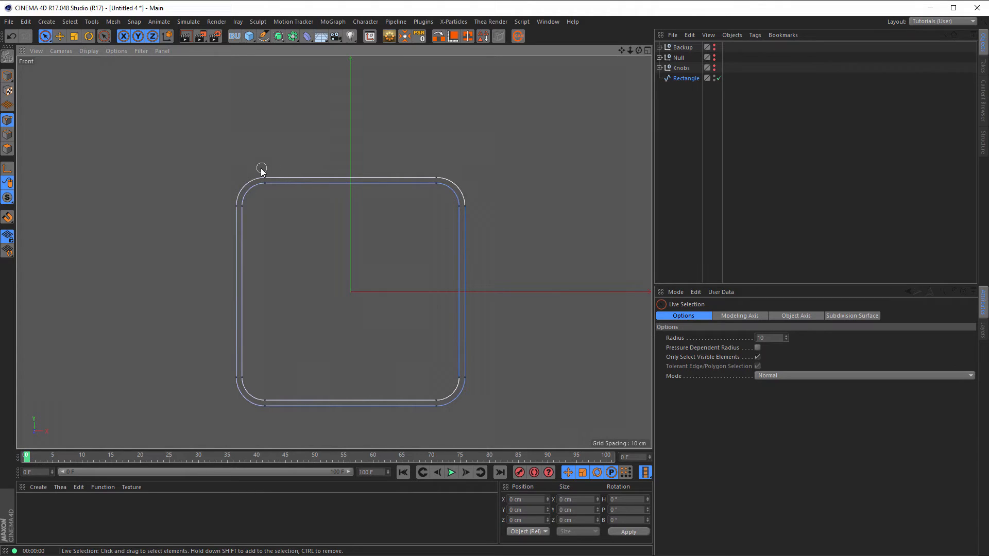
pyautogui.click(268, 173)
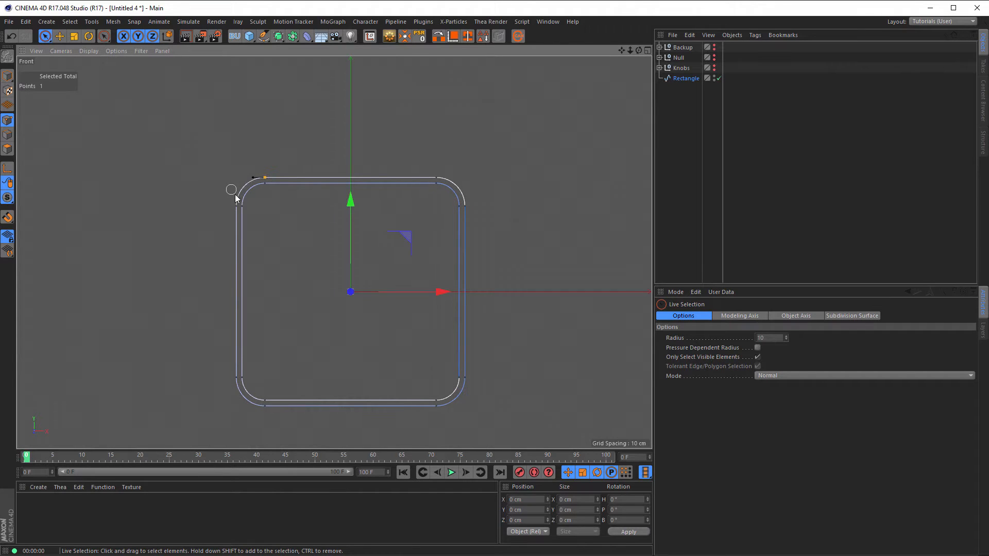
pyautogui.keyDown('shift'); pyautogui.click(237, 206); pyautogui.keyUp('shift')
pyautogui.keyDown('shift'); pyautogui.click(237, 378); pyautogui.keyUp('shift')
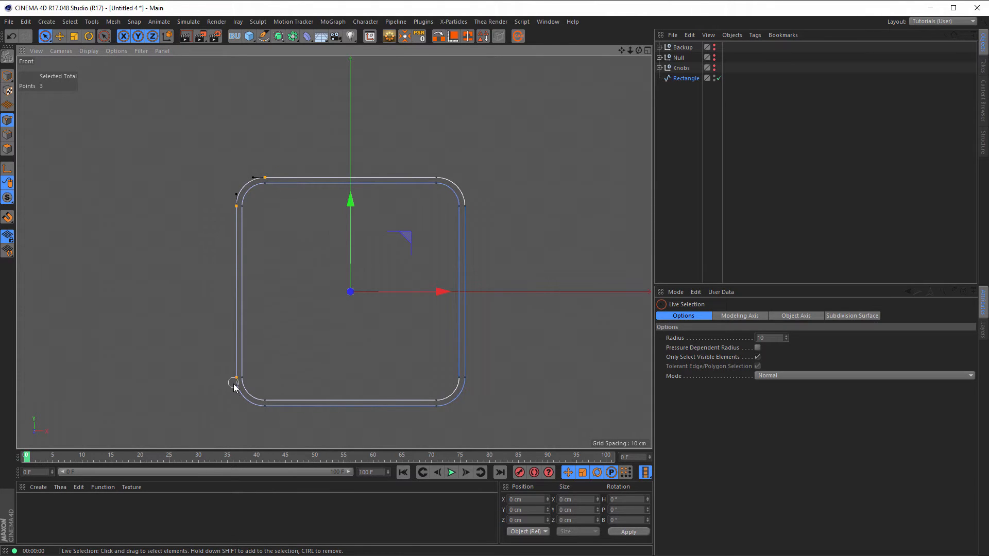
pyautogui.keyDown('shift'); pyautogui.click(264, 409); pyautogui.keyUp('shift')
pyautogui.keyDown('shift'); pyautogui.click(438, 407); pyautogui.keyUp('shift')
pyautogui.keyDown('shift'); pyautogui.click(467, 378); pyautogui.keyUp('shift')
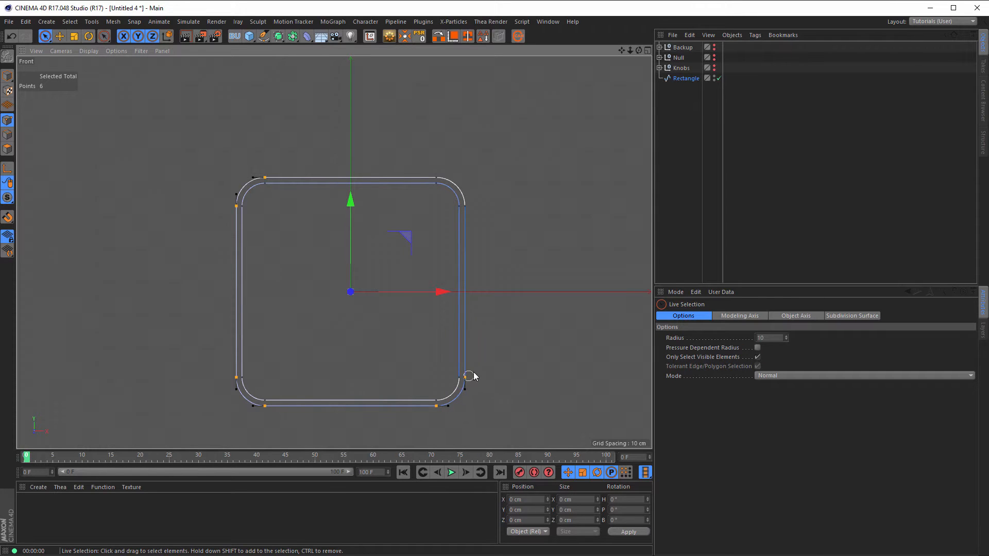
pyautogui.keyDown('shift'); pyautogui.click(466, 206); pyautogui.keyUp('shift')
pyautogui.keyDown('shift'); pyautogui.click(438, 178); pyautogui.keyUp('shift')
pyautogui.click(518, 153)
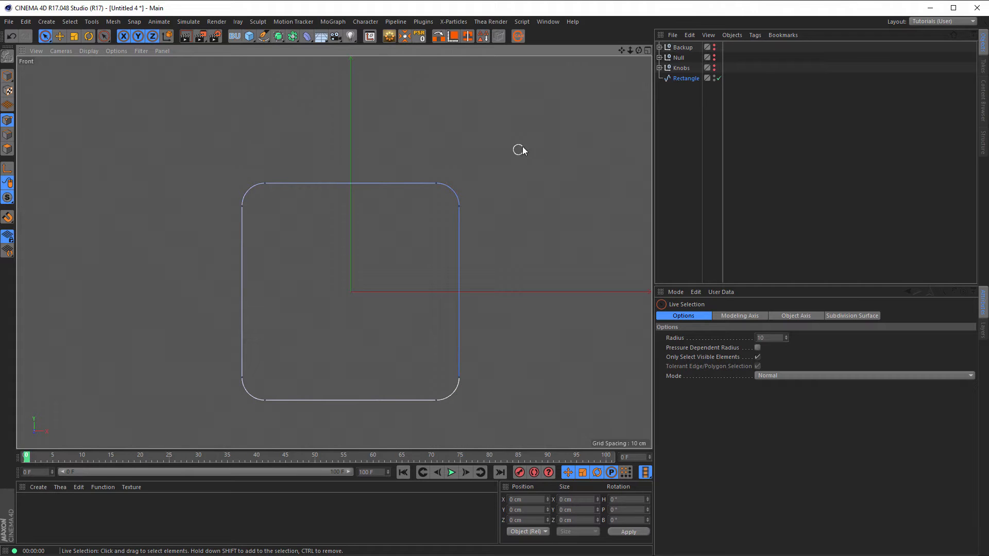
# Step: Make the Case's null and the Knobs group visible again and return to the perspective view
pyautogui.moveTo(713, 55); pyautogui.dragTo(714, 70)
pyautogui.middleClick(496, 251)
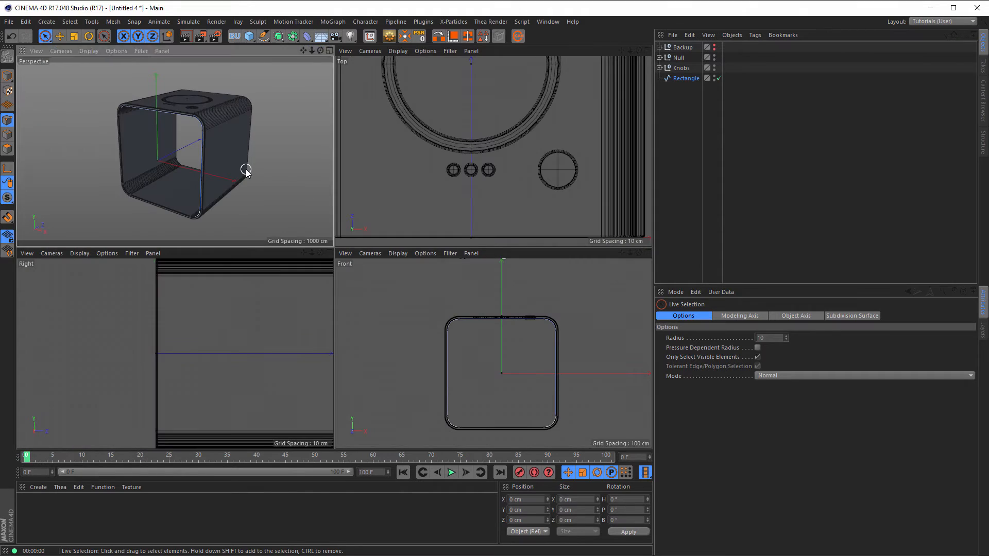
pyautogui.middleClick(243, 165)
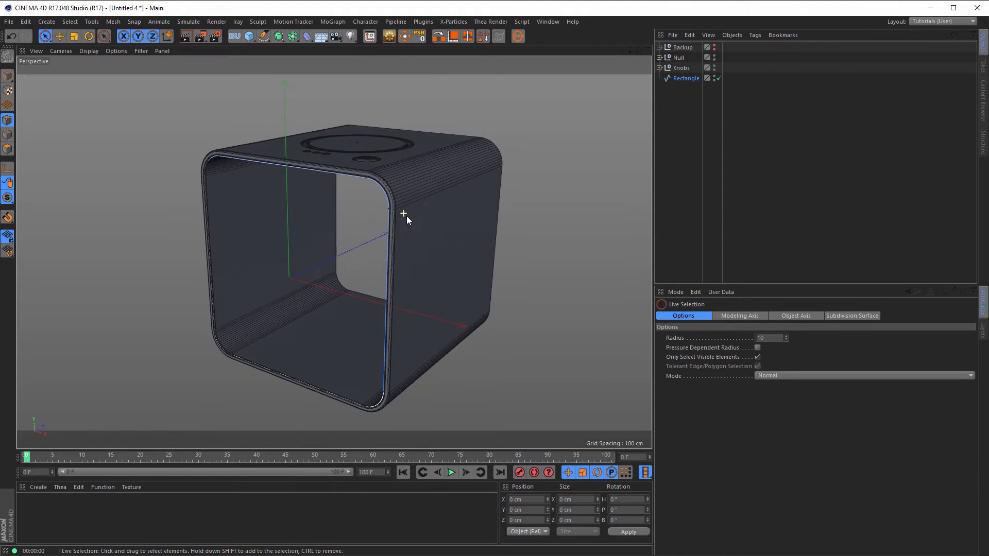
# Step: Extrude the remaining Rectangle spline with a Z movement of 10 cm to form a panel filling the case's front opening
pyautogui.click(682, 77)
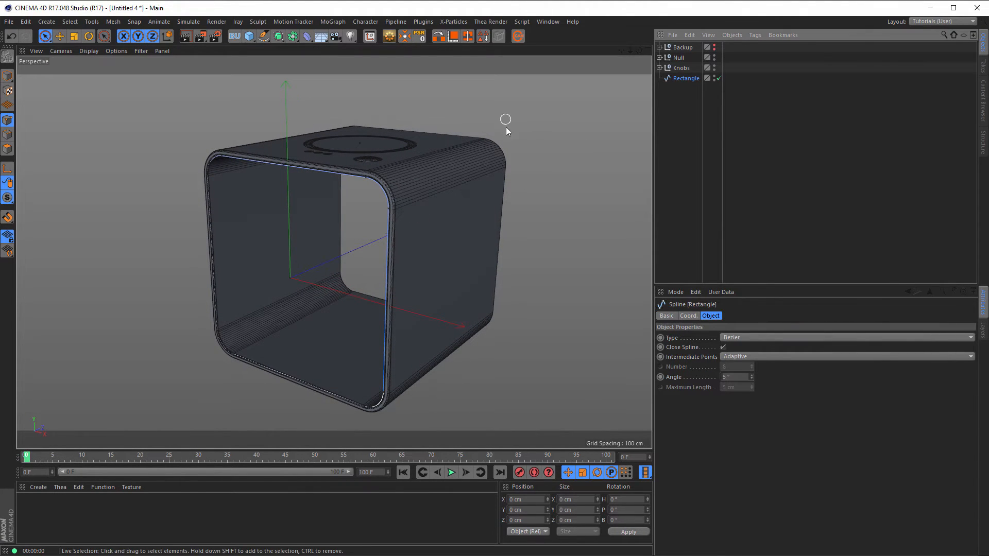
pyautogui.moveTo(279, 36); pyautogui.dragTo(278, 49)
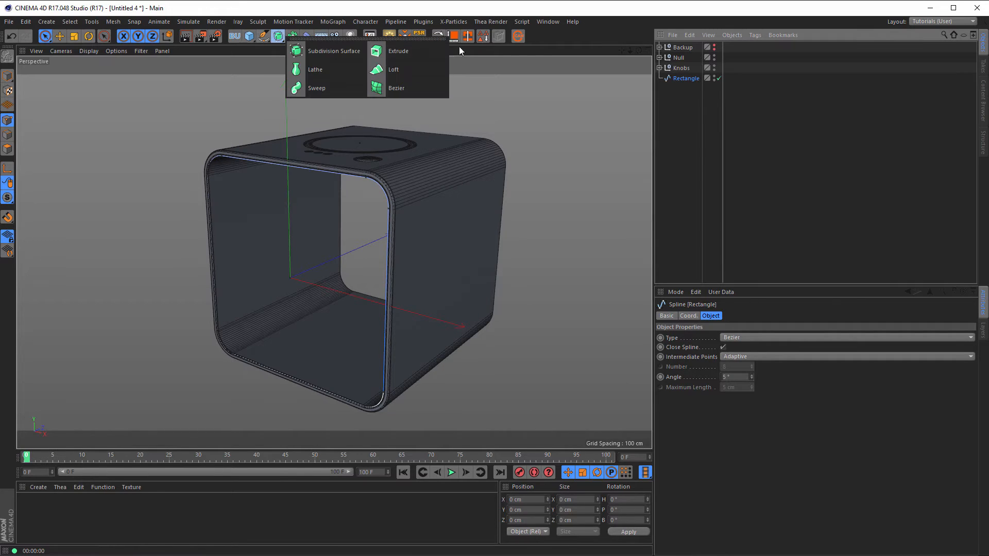
pyautogui.click(404, 52)
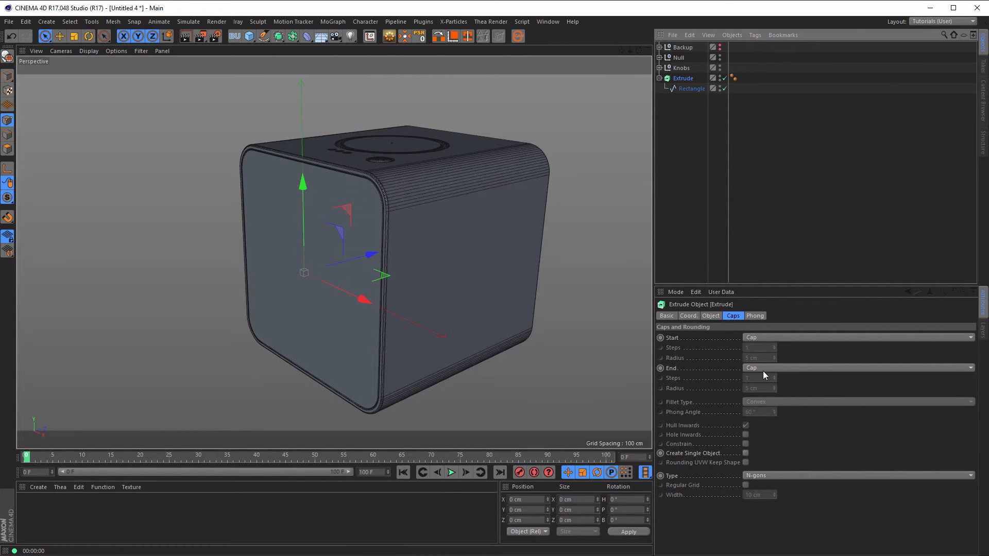
pyautogui.click(719, 316)
pyautogui.click(806, 338)
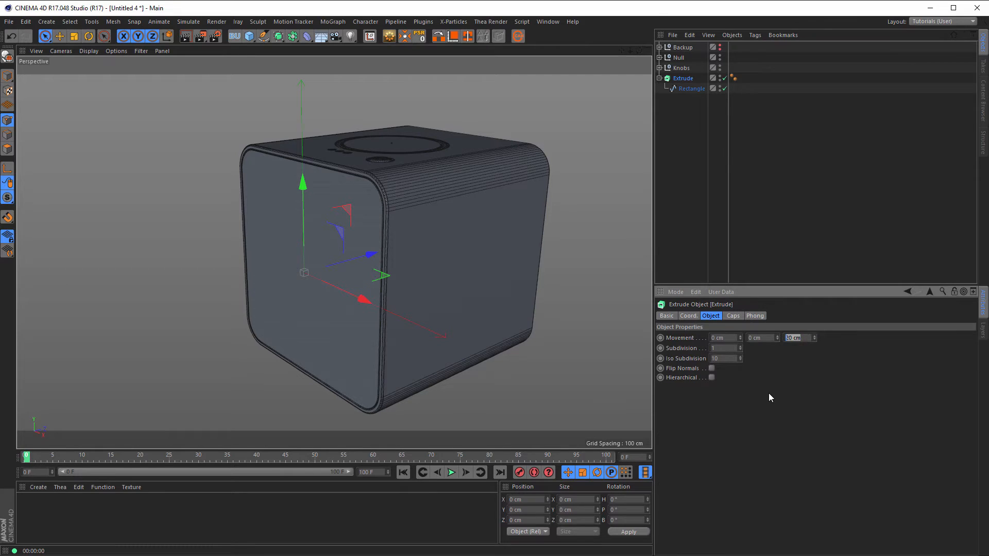
pyautogui.write('10')
pyautogui.press('Return')
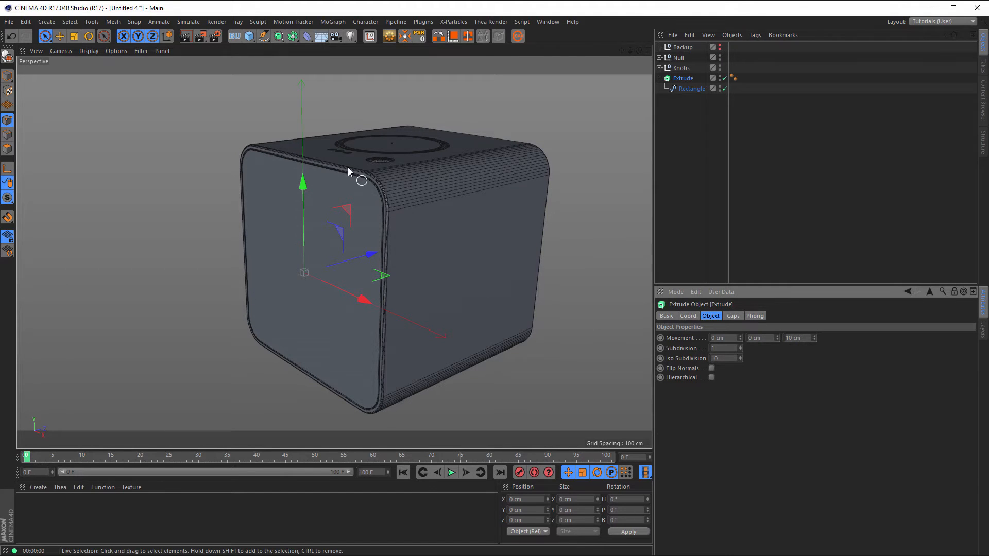
# Step: Set both the start and end caps of the front panel's Extrude to Fillet Cap, with Constrain enabled
pyautogui.keyDown('alt'); pyautogui.moveTo(352, 178); pyautogui.dragTo(540, 189, button='right'); pyautogui.keyUp('alt')
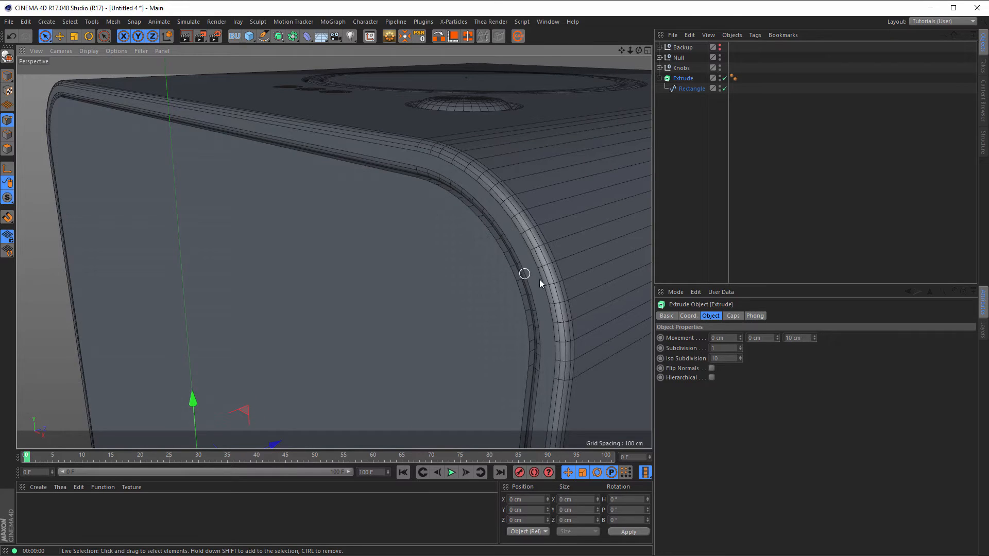
pyautogui.click(737, 316)
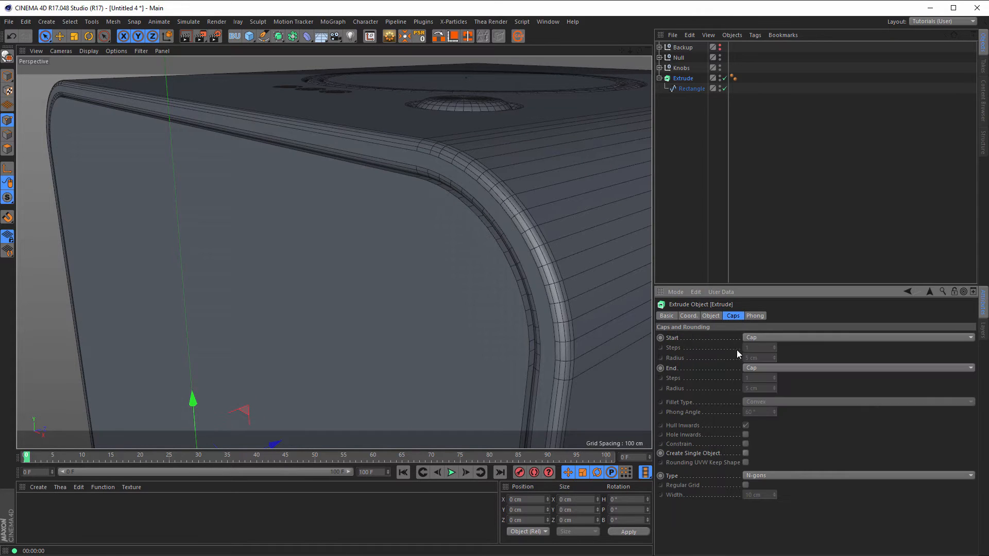
pyautogui.click(761, 338)
pyautogui.click(769, 382)
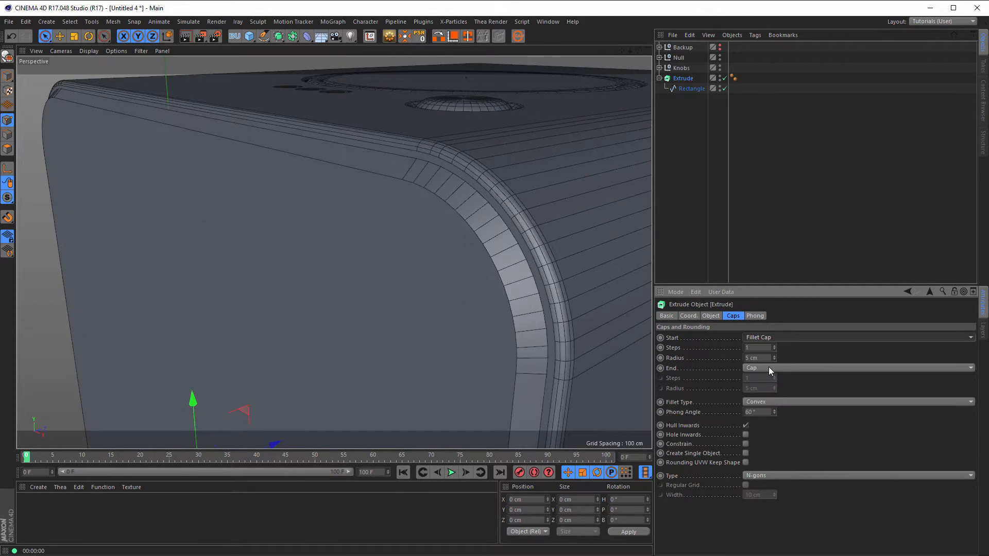
pyautogui.click(768, 366)
pyautogui.click(770, 412)
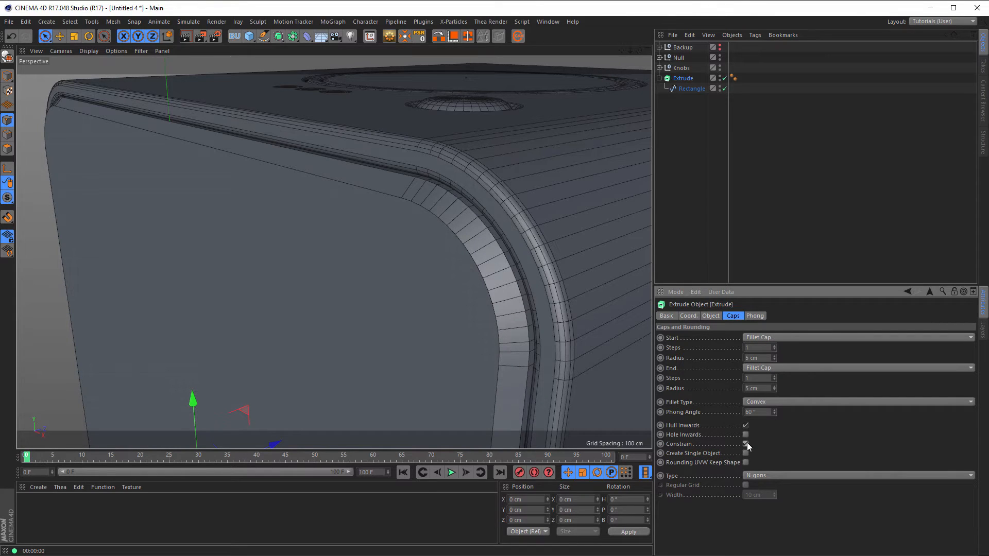
# Step: Give the front panel's start and end fillets 3 steps and a 3 cm radius each
pyautogui.click(764, 349)
pyautogui.write('3')
pyautogui.press('Tab')
pyautogui.write('3')
pyautogui.press('Tab')
pyautogui.press('Tab')
pyautogui.write('3')
pyautogui.press('Tab')
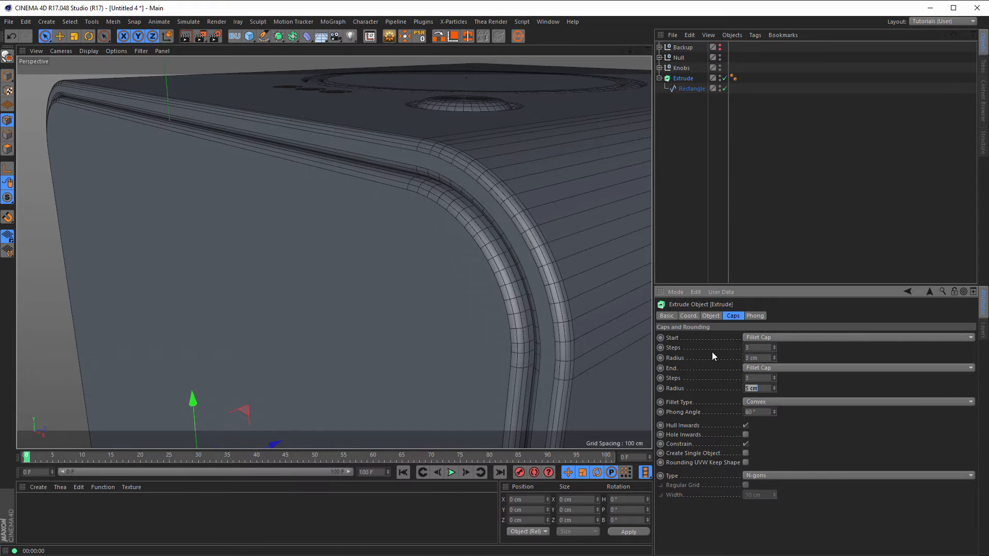
pyautogui.write('3')
pyautogui.press('Return')
pyautogui.keyDown('alt'); pyautogui.moveTo(445, 254); pyautogui.dragTo(480, 266); pyautogui.keyUp('alt')
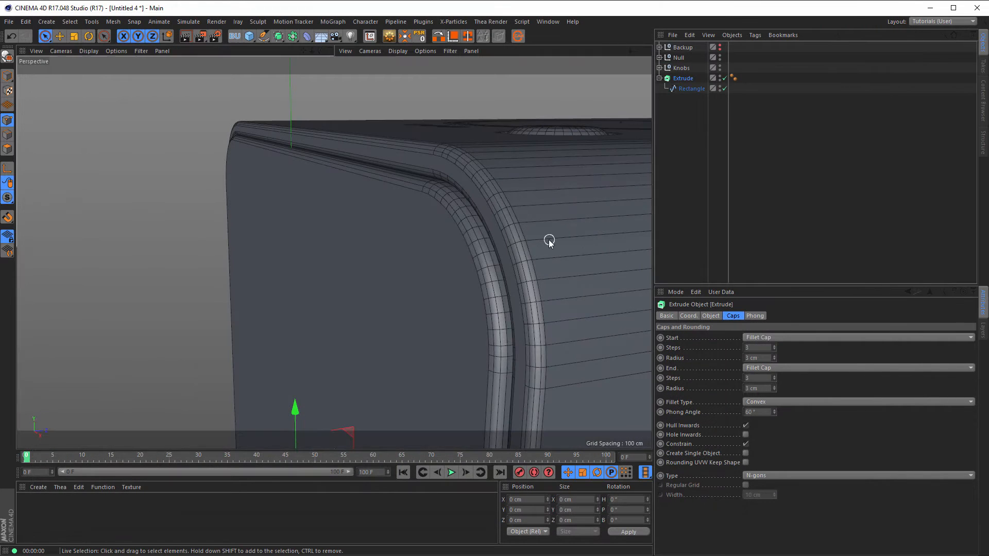
# Step: Move the panel's Rectangle spline to Z 8 cm so the panel sits recessed in the case, using the right view
pyautogui.middleClick(548, 238)
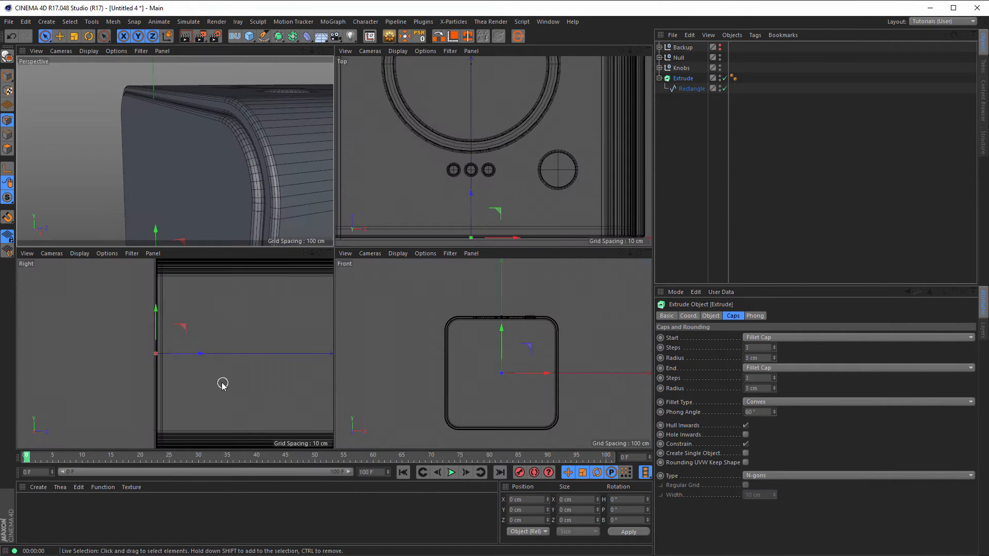
pyautogui.middleClick(222, 385)
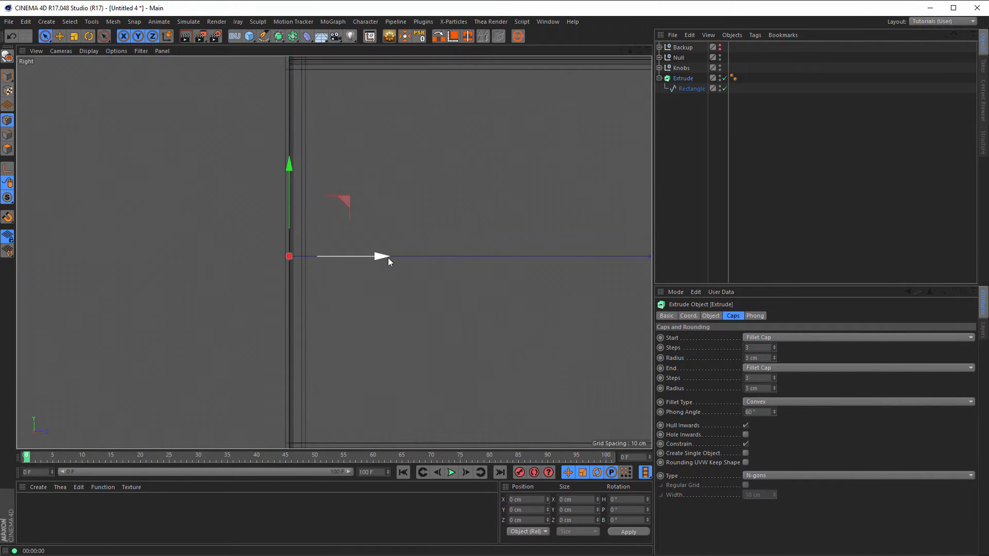
pyautogui.click(695, 88)
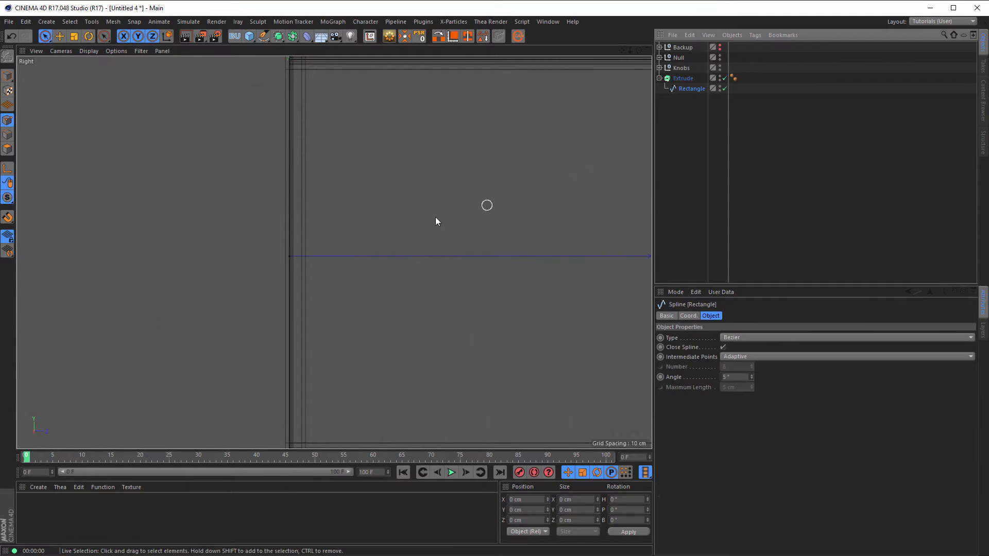
pyautogui.click(7, 76)
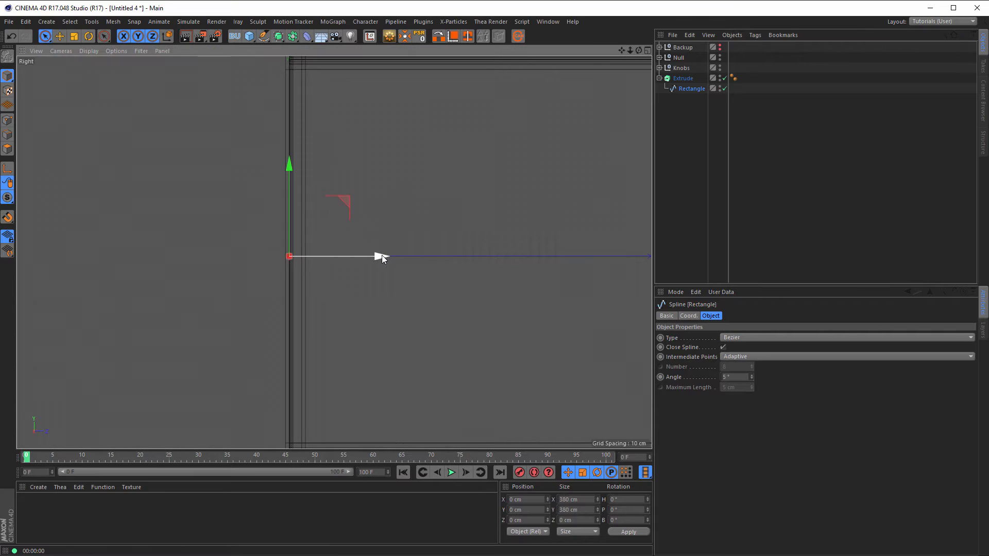
pyautogui.moveTo(381, 255); pyautogui.dragTo(391, 264)
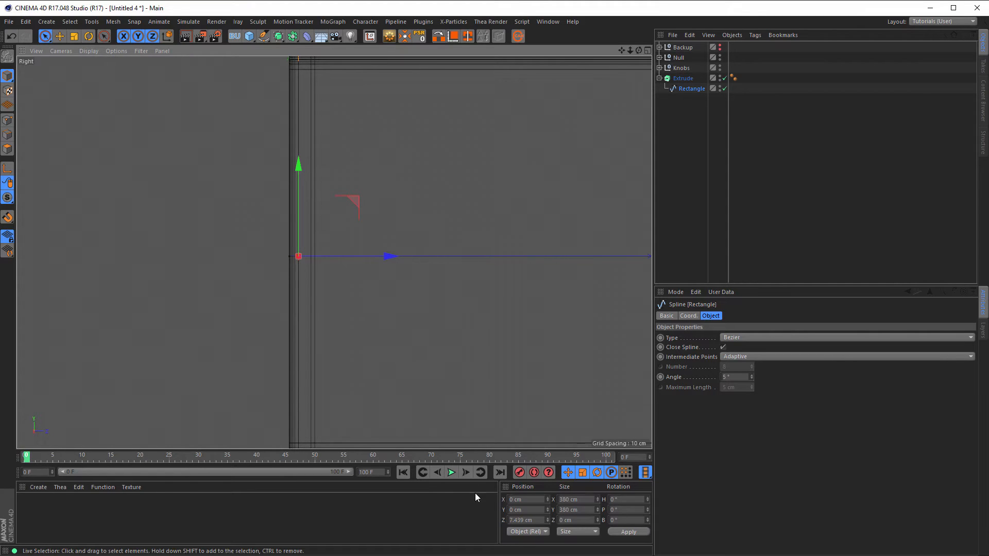
pyautogui.click(535, 520)
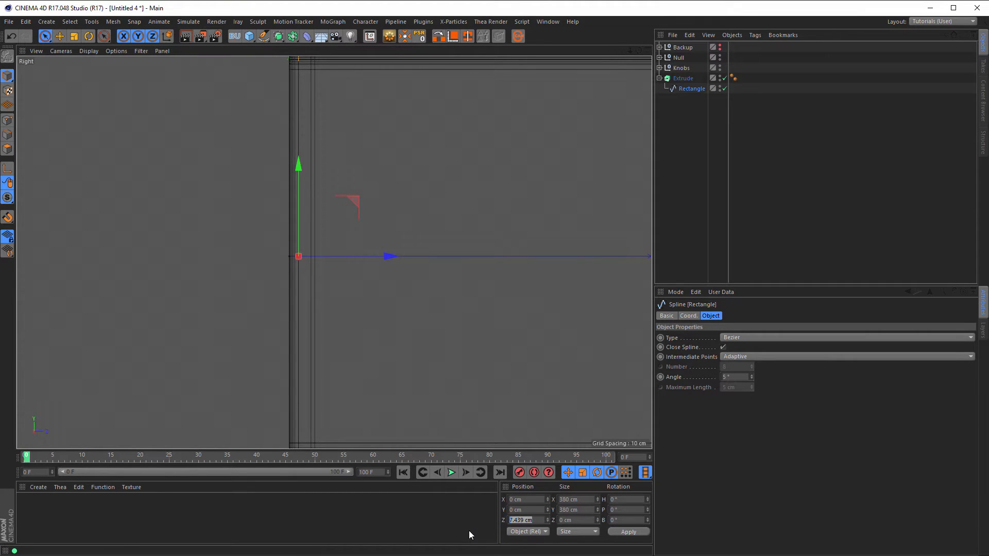
pyautogui.write('8')
pyautogui.press('Return')
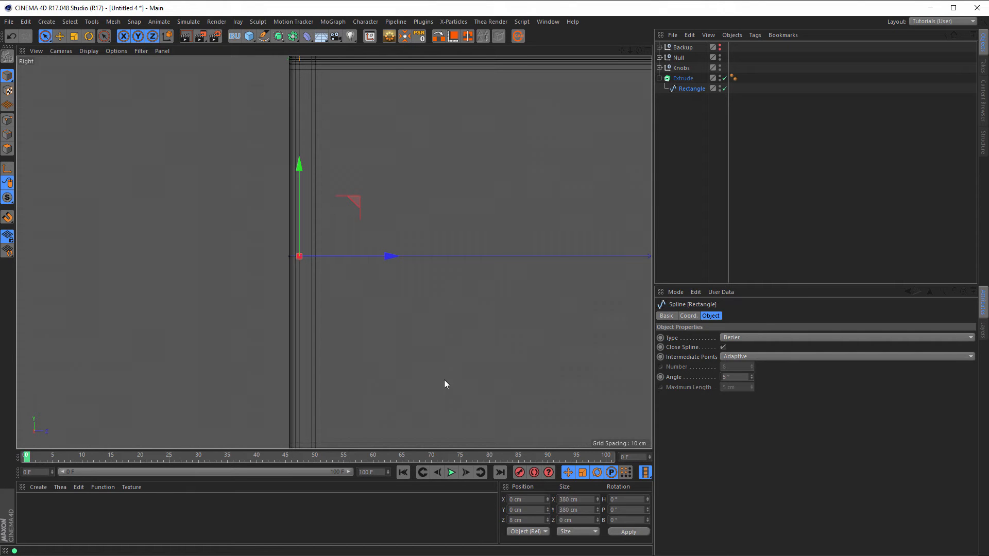
pyautogui.middleClick(453, 344)
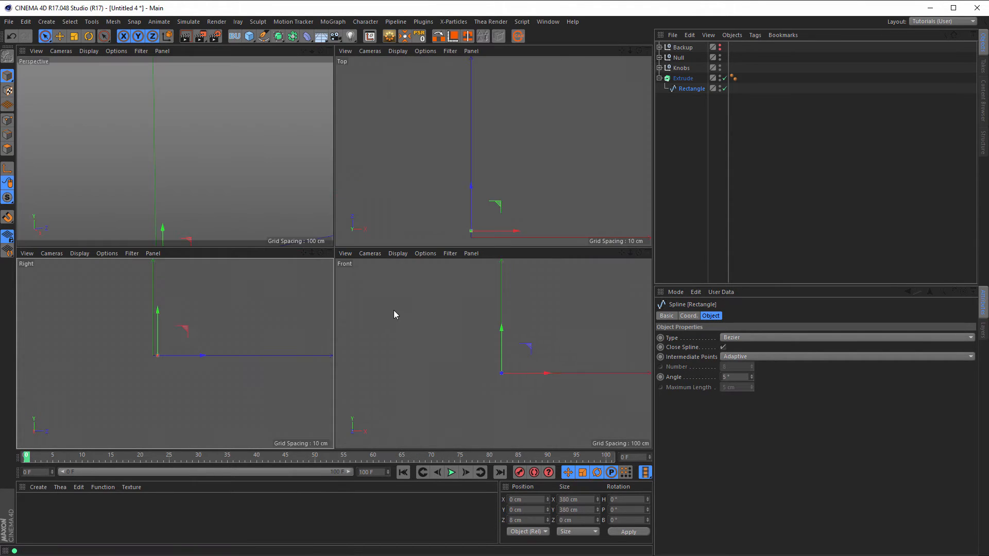
pyautogui.middleClick(203, 185)
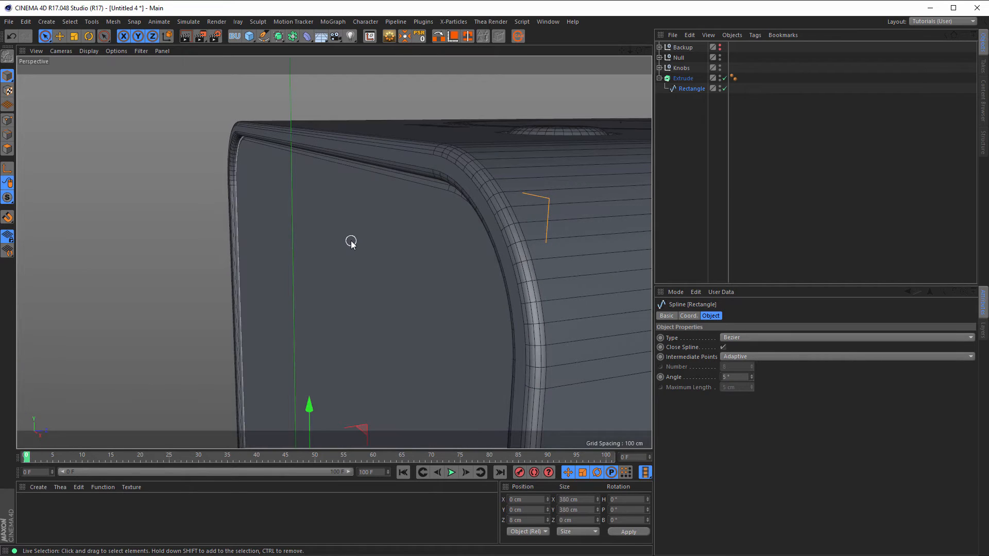
# Step: Copy the panel's Extrude along Z to 370 cm at the case's rear opening and return to the perspective view
pyautogui.middleClick(350, 242)
pyautogui.middleClick(258, 306)
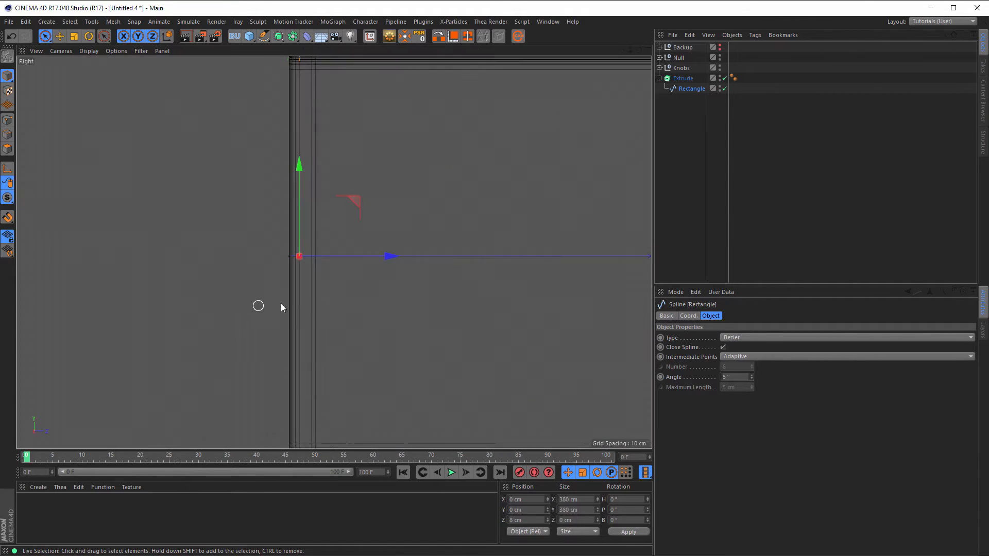
pyautogui.keyDown('alt'); pyautogui.moveTo(344, 299); pyautogui.dragTo(296, 301, button='right'); pyautogui.keyUp('alt')
pyautogui.keyDown('alt'); pyautogui.moveTo(302, 300); pyautogui.dragTo(236, 294, button='middle'); pyautogui.keyUp('alt')
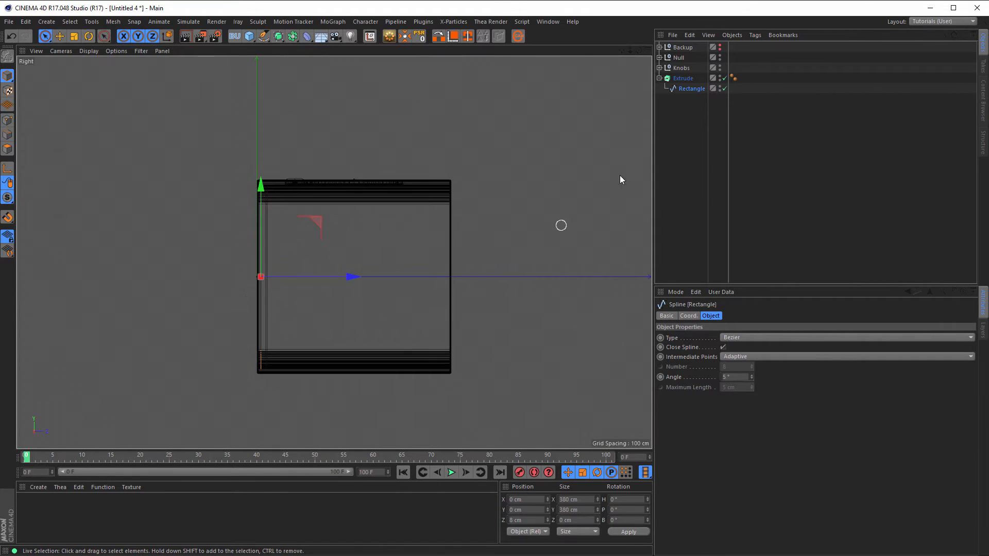
pyautogui.click(679, 80)
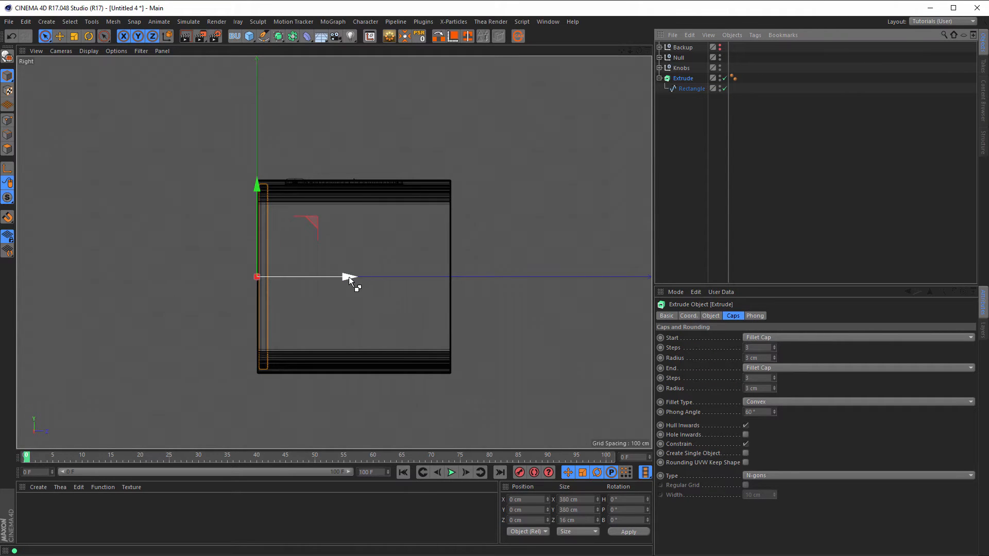
pyautogui.keyDown('ctrl'); pyautogui.moveTo(348, 276); pyautogui.dragTo(528, 296); pyautogui.keyUp('ctrl')
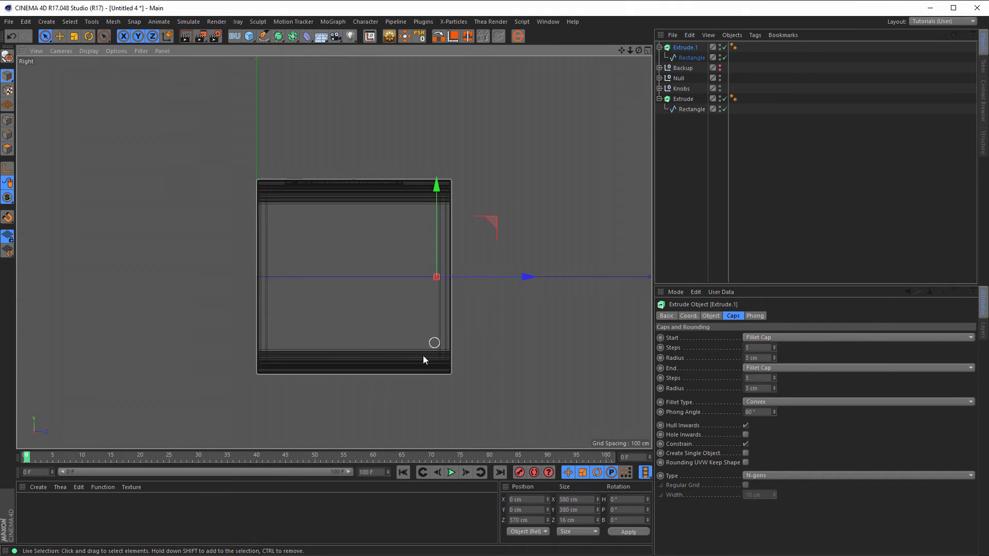
pyautogui.middleClick(350, 233)
pyautogui.middleClick(259, 200)
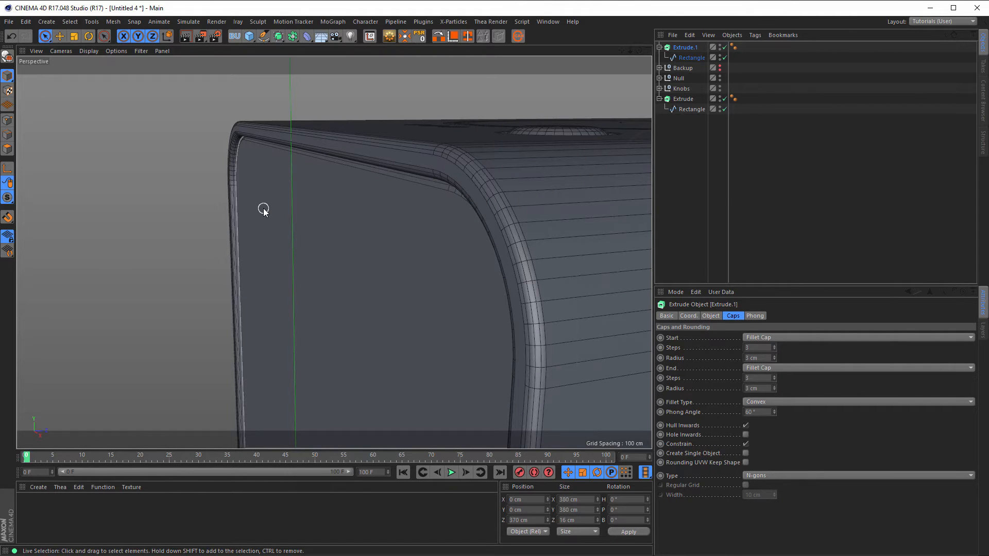
# Step: Compare the speaker model with the reference picture, examining the whole case and its recessed front panel
pyautogui.hotkey('alt', 'Tab')
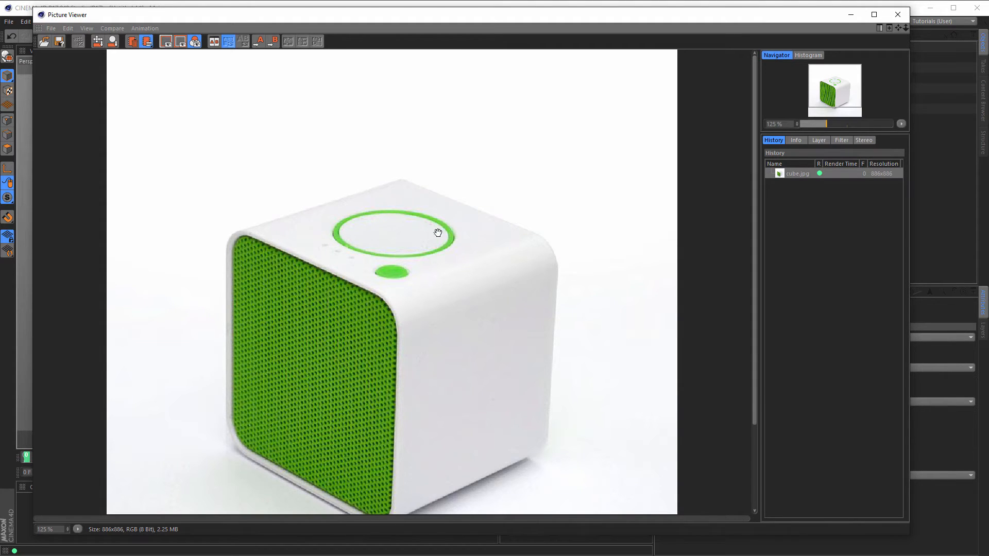
pyautogui.click(905, 12)
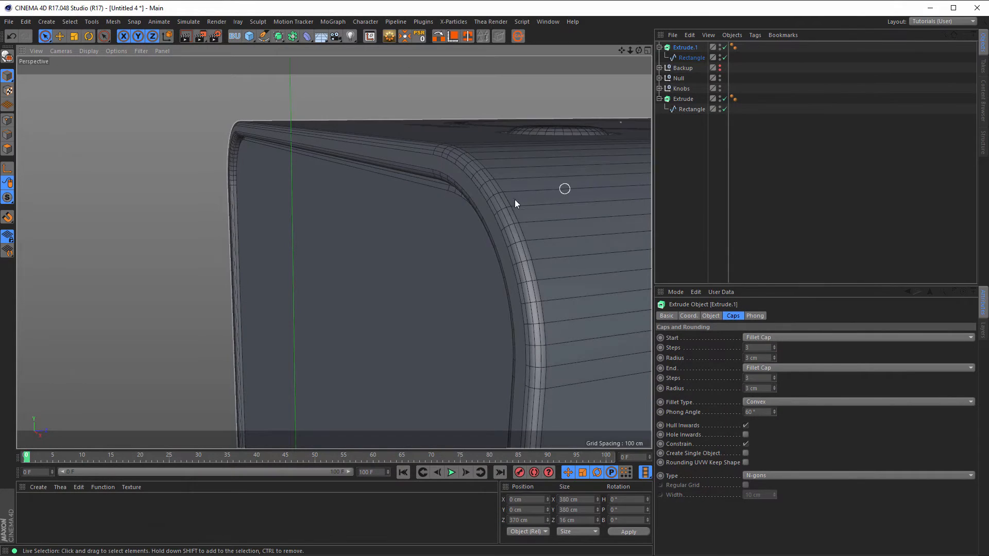
pyautogui.keyDown('alt'); pyautogui.moveTo(308, 255); pyautogui.dragTo(262, 262, button='right'); pyautogui.keyUp('alt')
pyautogui.keyDown('alt'); pyautogui.moveTo(424, 264); pyautogui.dragTo(365, 253); pyautogui.keyUp('alt')
pyautogui.keyDown('alt'); pyautogui.moveTo(369, 246); pyautogui.dragTo(296, 188, button='middle'); pyautogui.keyUp('alt')
pyautogui.keyDown('alt'); pyautogui.moveTo(289, 212); pyautogui.dragTo(268, 216); pyautogui.keyUp('alt')
pyautogui.keyDown('alt'); pyautogui.moveTo(339, 222); pyautogui.dragTo(371, 233); pyautogui.keyUp('alt')
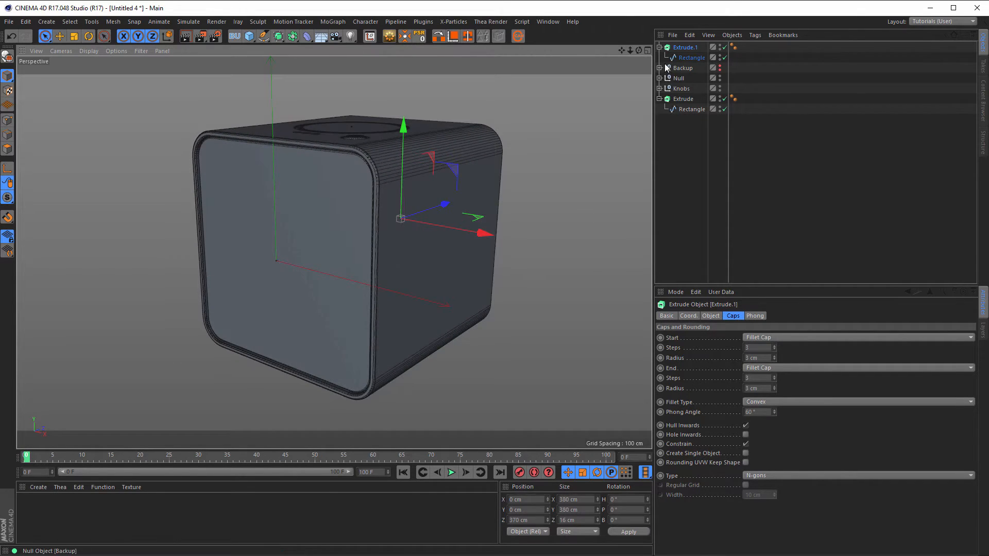
# Step: Move the copied Extrude below the original in the object list and collapse both hierarchies
pyautogui.click(659, 48)
pyautogui.moveTo(679, 48); pyautogui.dragTo(676, 150)
pyautogui.click(660, 79)
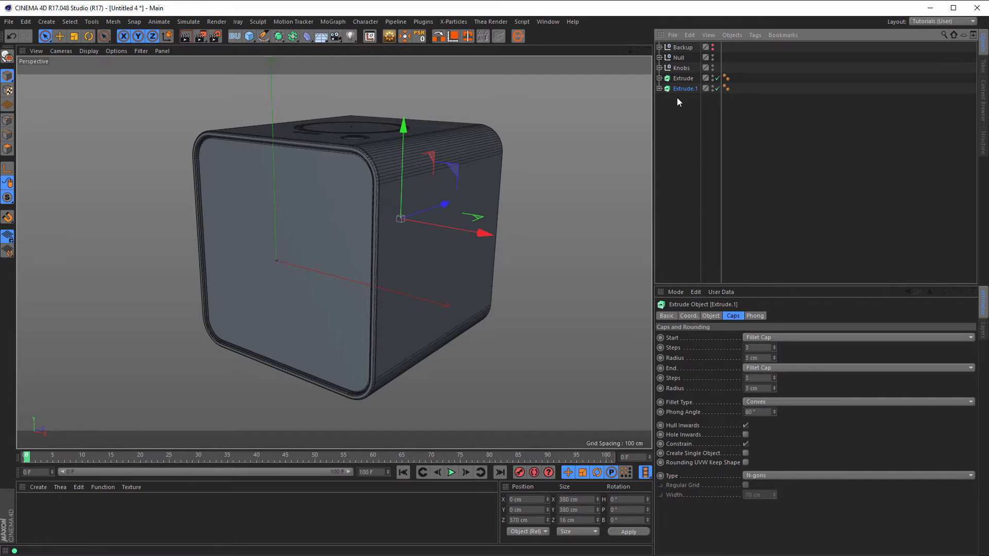
# Step: Rename the original panel Extrude as Front and its rear copy as Back
pyautogui.click(682, 80)
pyautogui.doubleClick(682, 78)
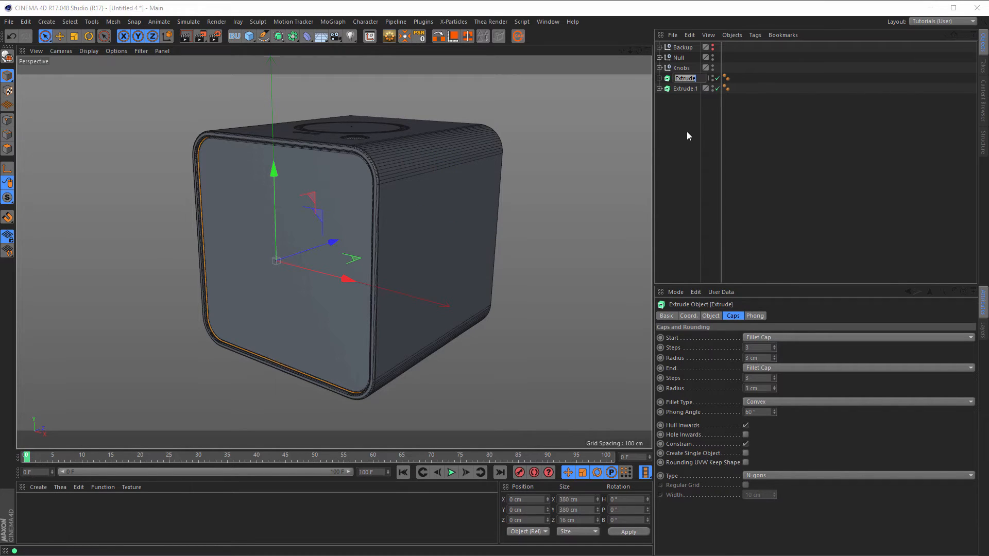
pyautogui.write('Front')
pyautogui.press('Return')
pyautogui.doubleClick(685, 89)
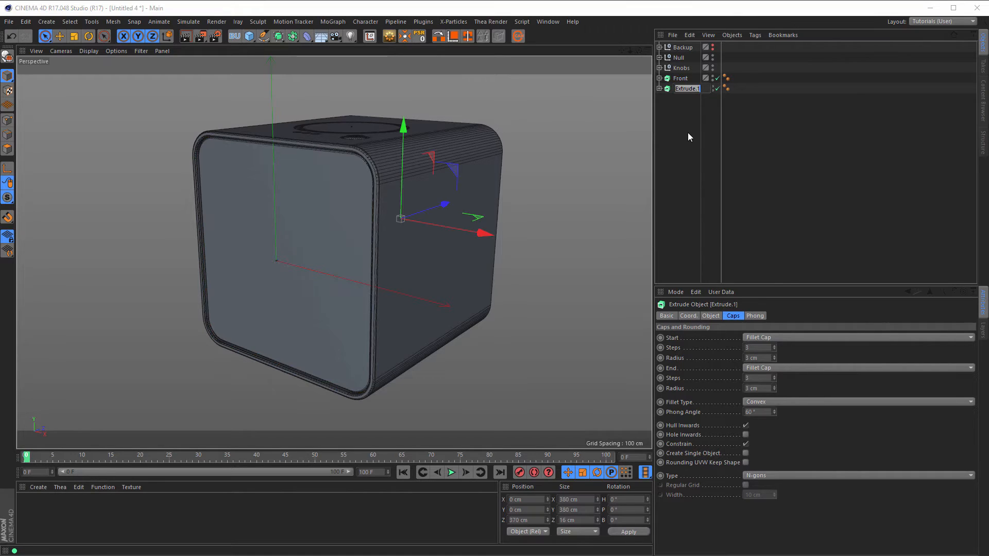
pyautogui.write('Back')
pyautogui.press('Return')
# Step: Rename the null holding the Bevel and the Case boole as Case, and collapse its hierarchy
pyautogui.click(659, 57)
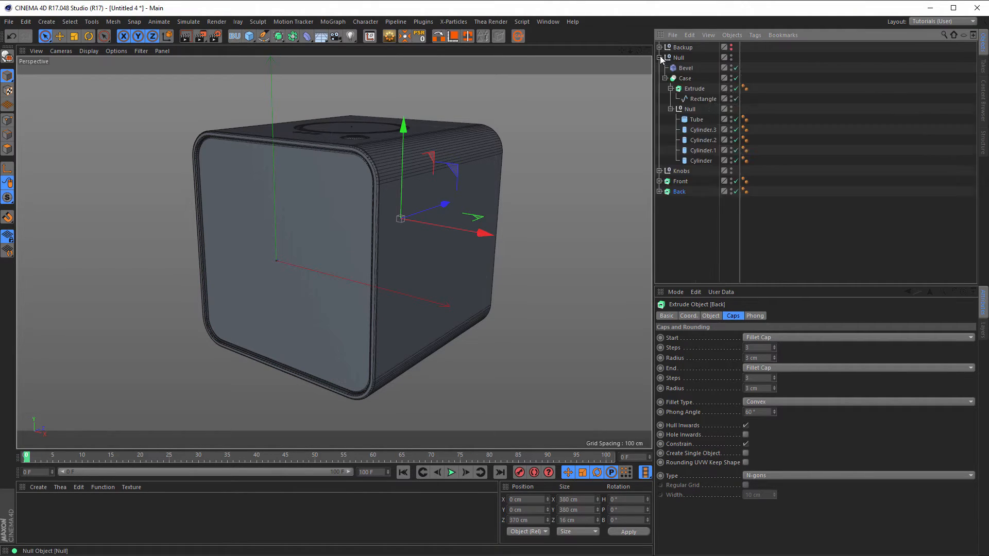
pyautogui.click(664, 78)
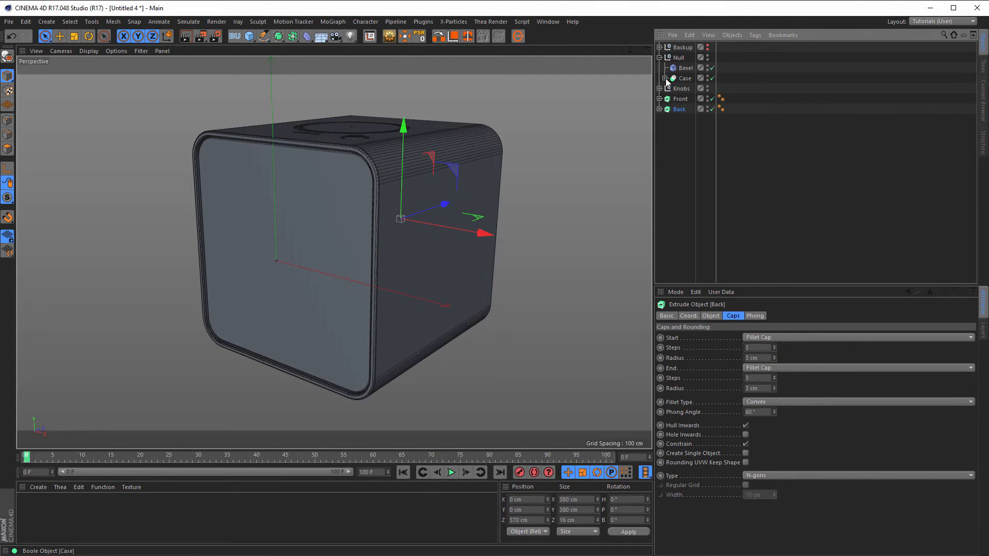
pyautogui.click(679, 58)
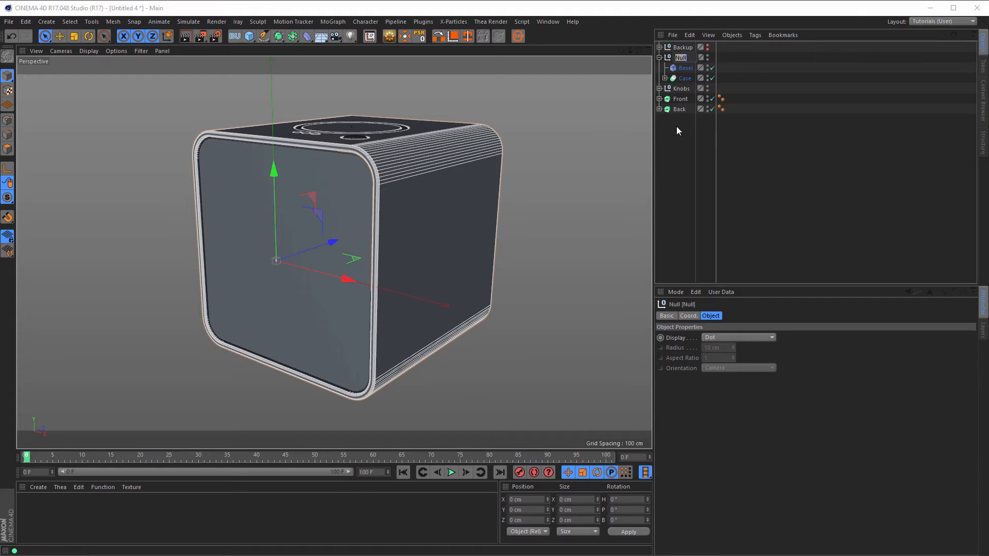
pyautogui.write('Case')
pyautogui.press('Return')
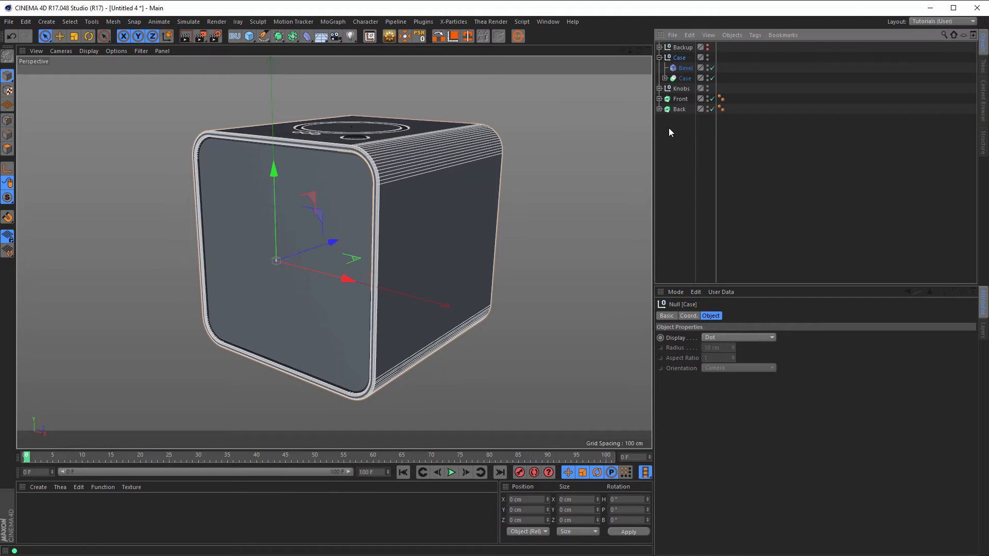
pyautogui.click(659, 57)
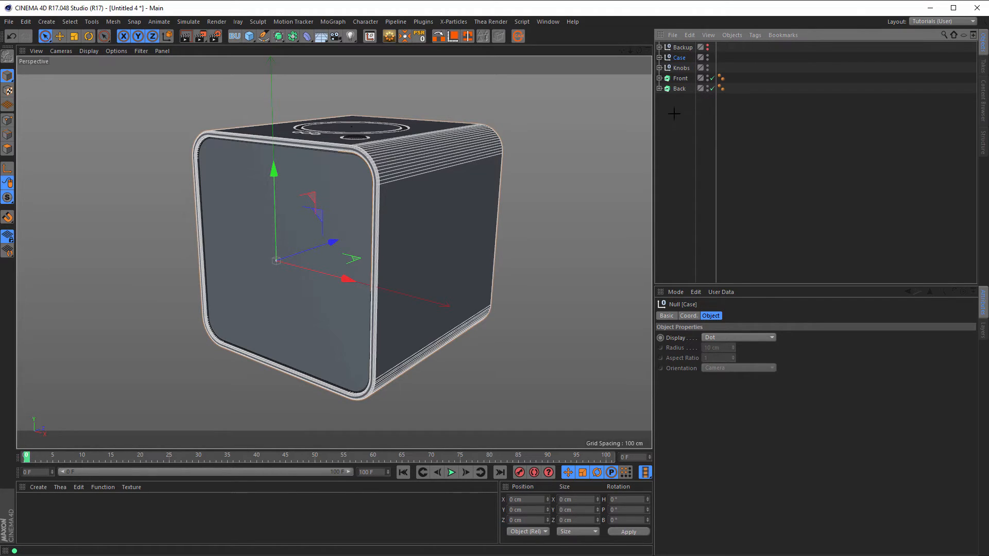
# Step: Group Case, Knobs, Front and Back under a single null named model
pyautogui.moveTo(673, 114); pyautogui.dragTo(683, 54)
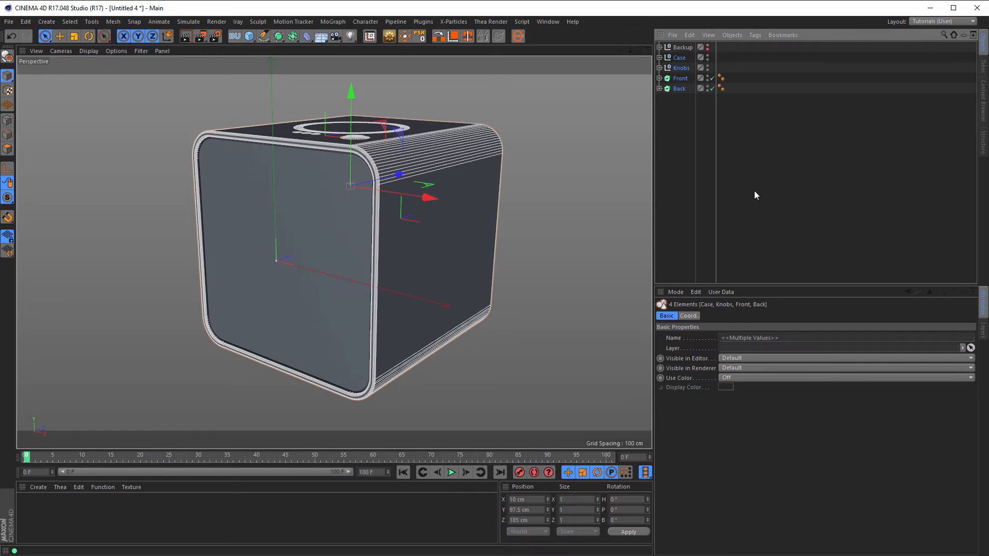
pyautogui.hotkey('alt', 'g')
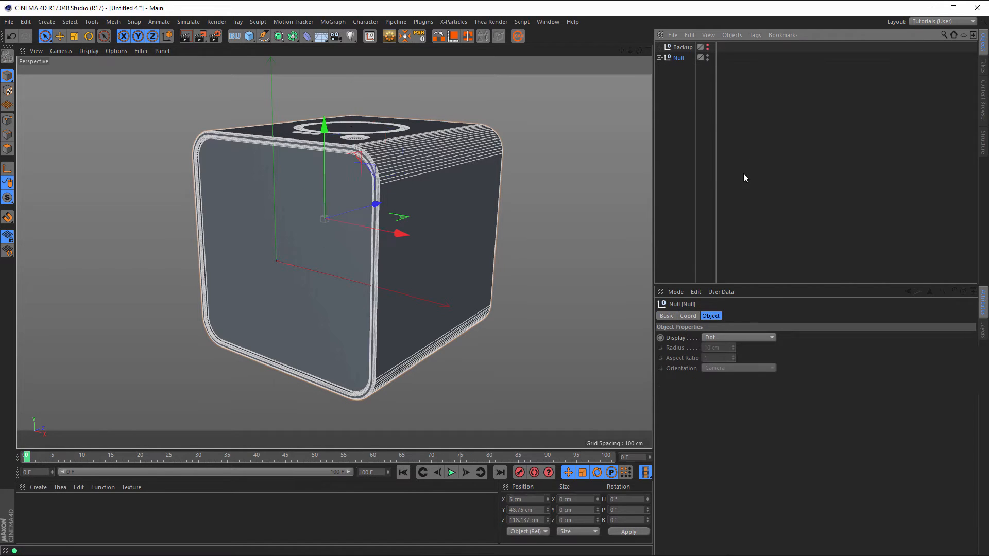
pyautogui.doubleClick(677, 58)
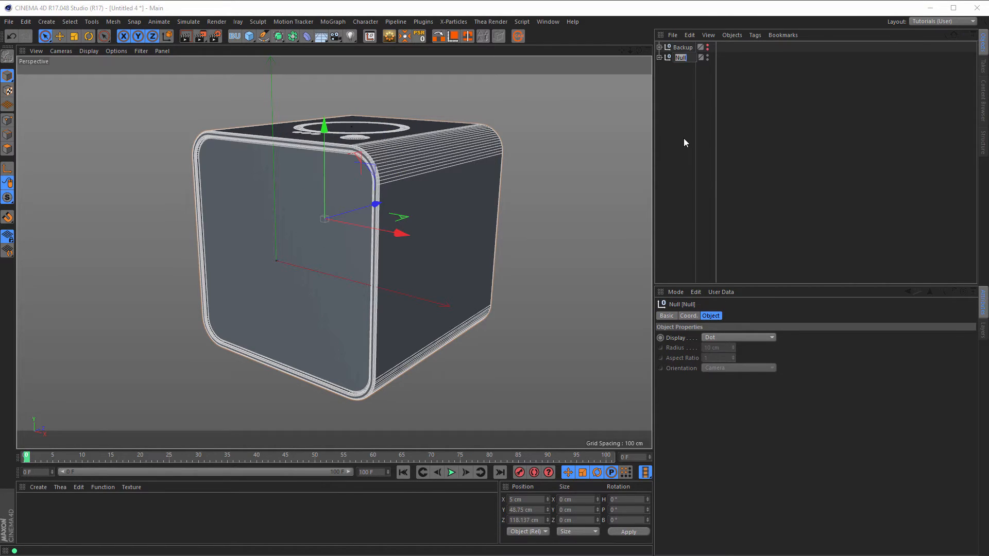
pyautogui.write('model')
pyautogui.press('Return')
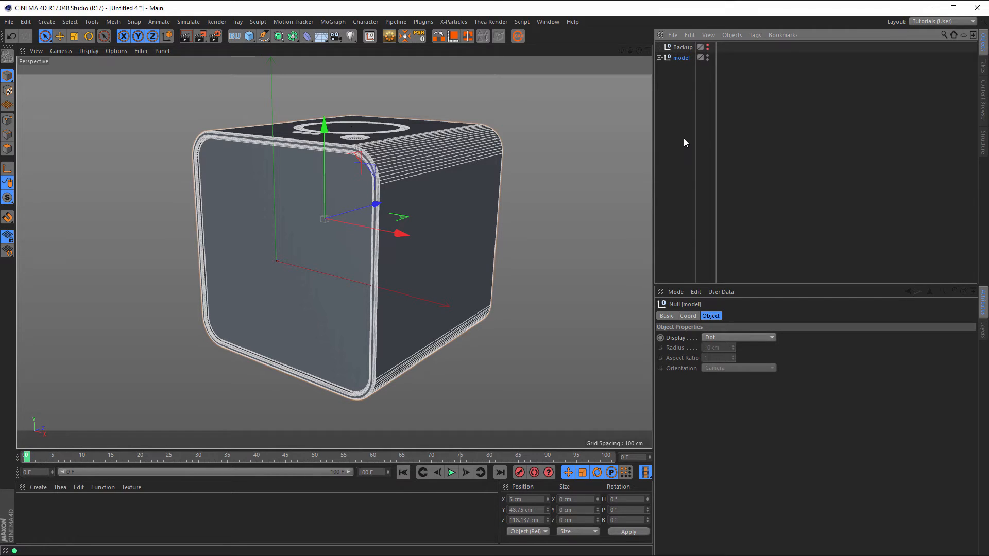
# Step: Rename the null holding the speaker parts as Model and check the objects inside it
pyautogui.doubleClick(678, 58)
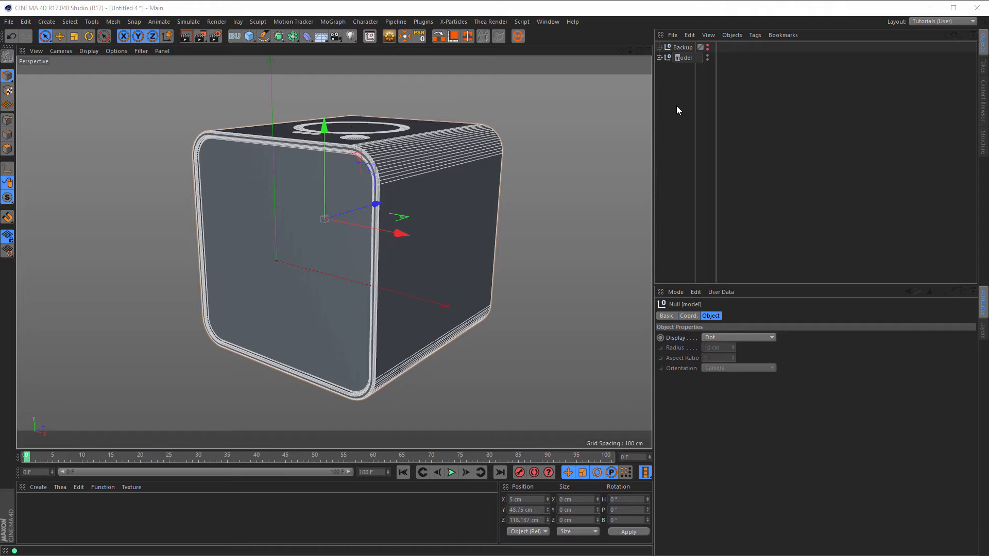
pyautogui.write('M')
pyautogui.press('Return')
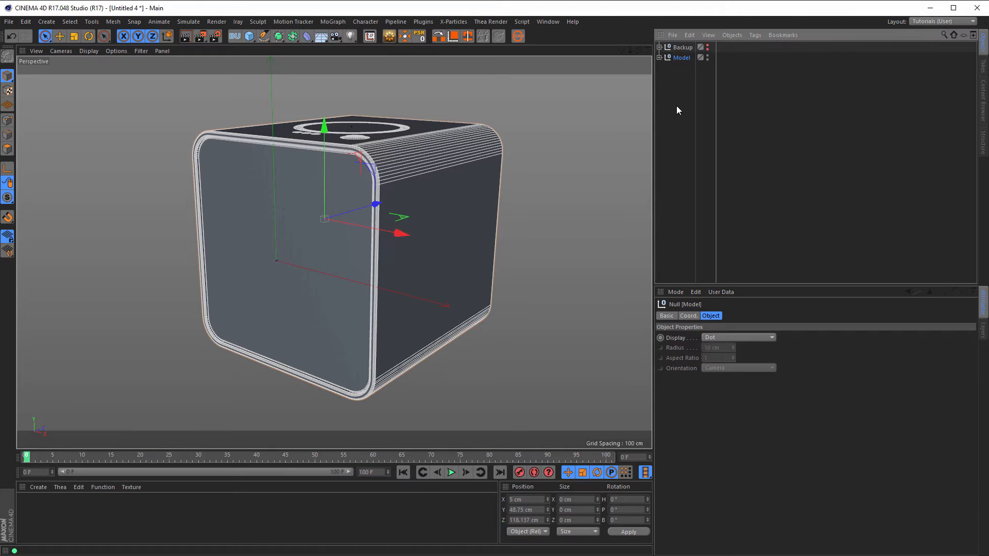
pyautogui.click(659, 58)
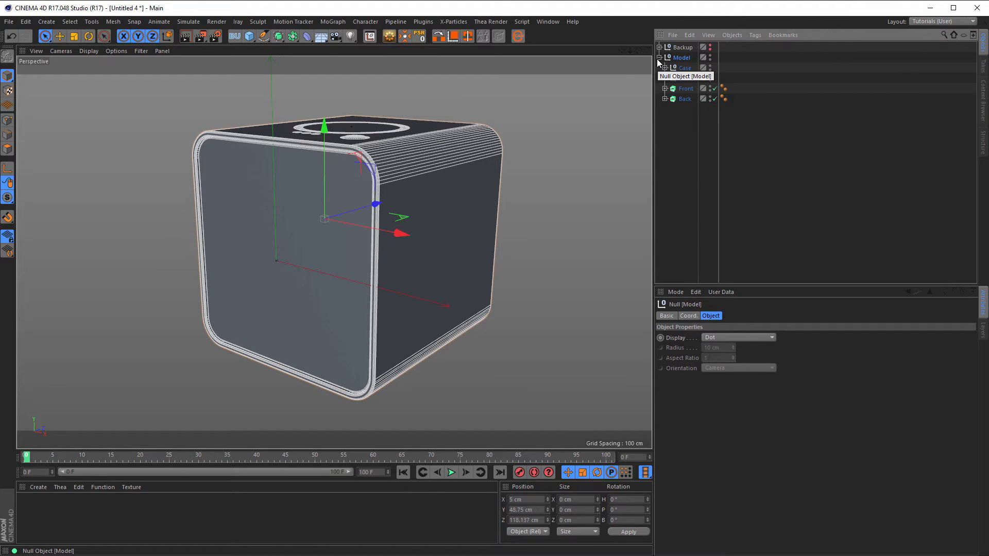
pyautogui.click(659, 57)
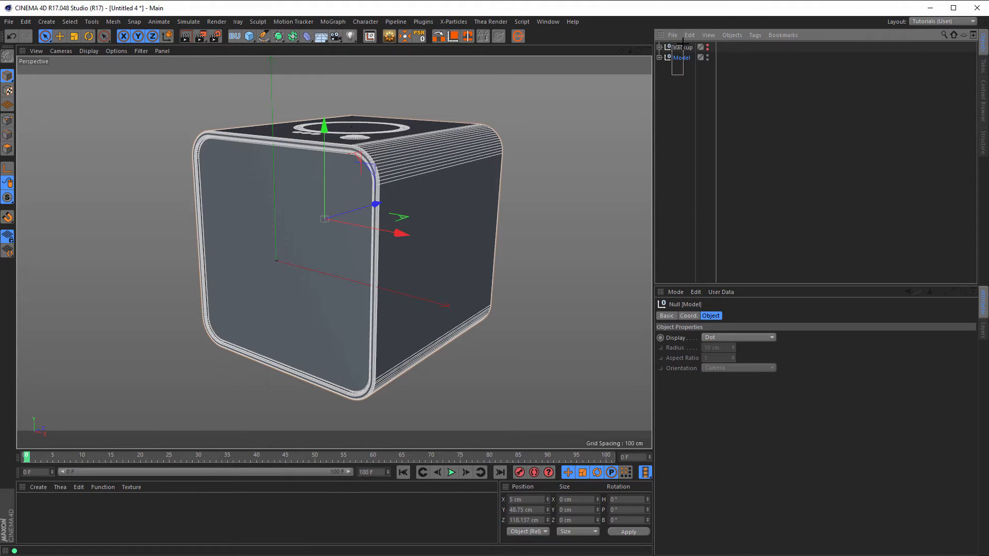
# Step: Copy the Backup and Model groups and open nikomedia_scene_rig_pro_v2.3.c4d from the Nikomedias Scene Rig Pro 2.2 presets
pyautogui.moveTo(672, 75); pyautogui.dragTo(683, 43)
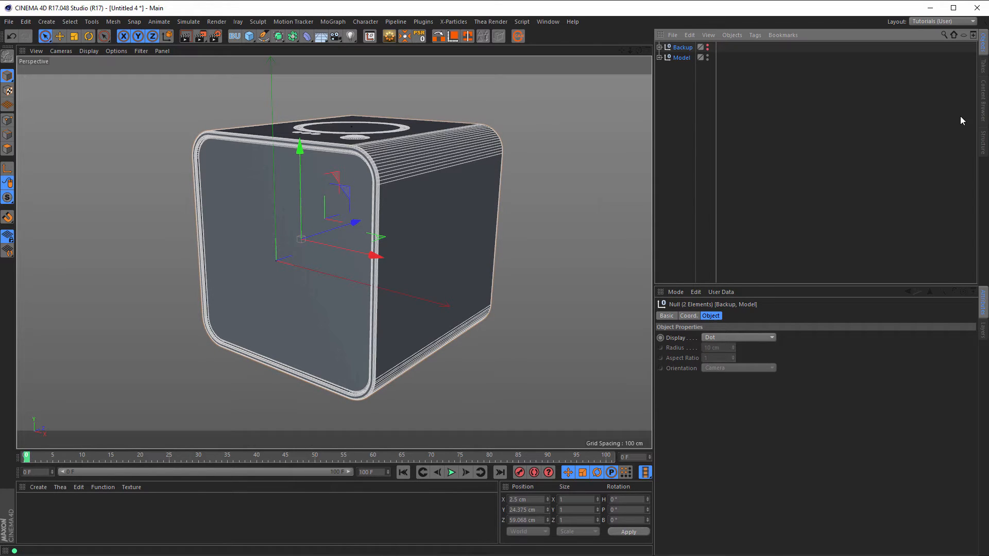
pyautogui.click(983, 100)
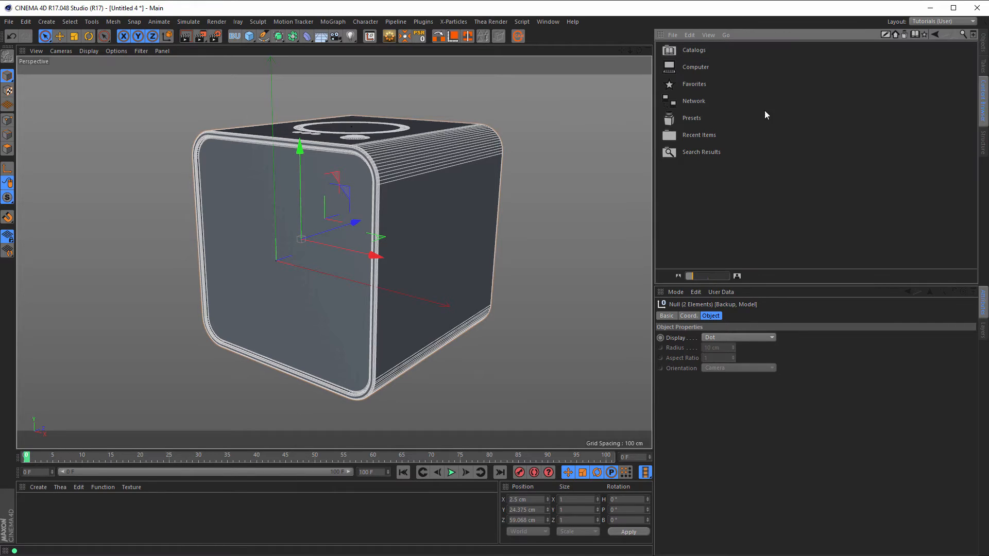
pyautogui.doubleClick(702, 117)
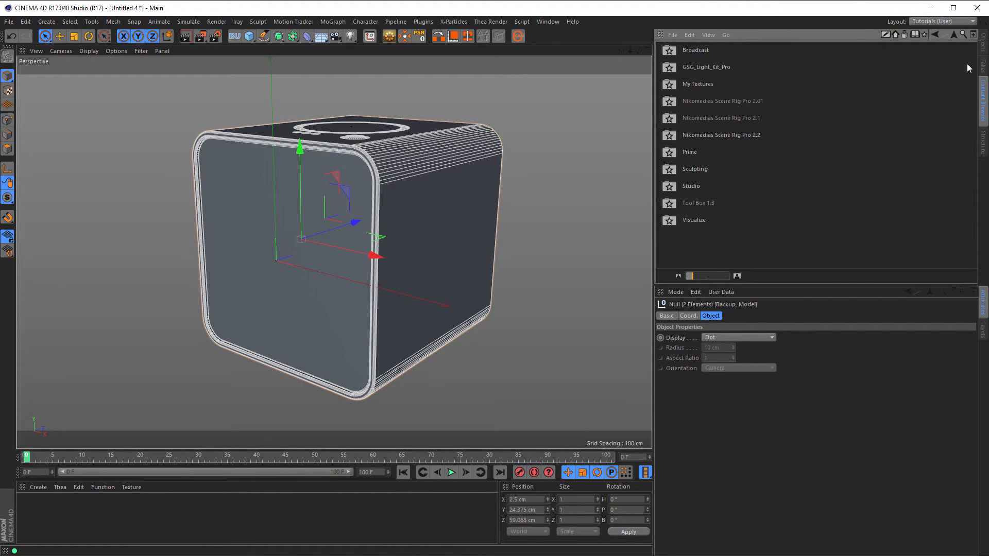
pyautogui.click(954, 34)
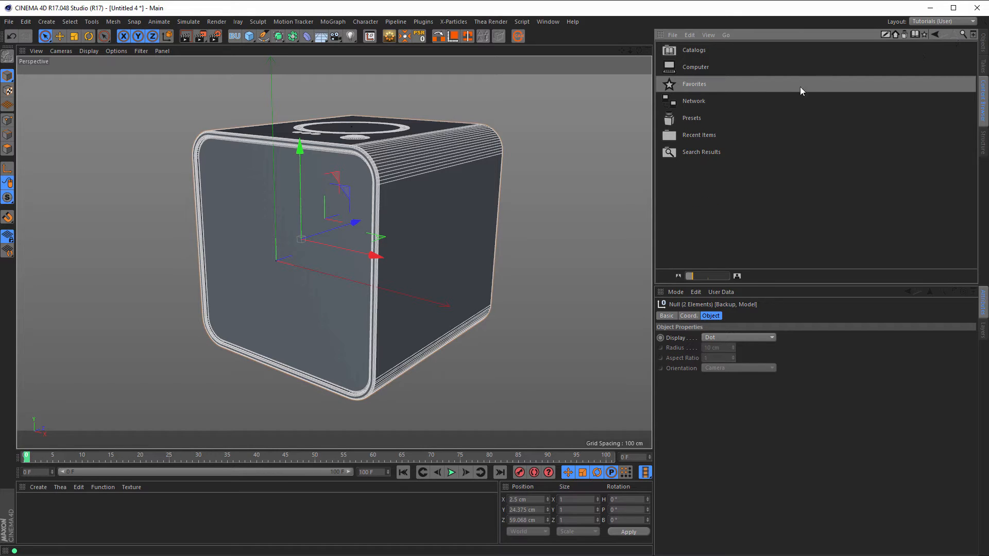
pyautogui.doubleClick(691, 119)
pyautogui.doubleClick(727, 137)
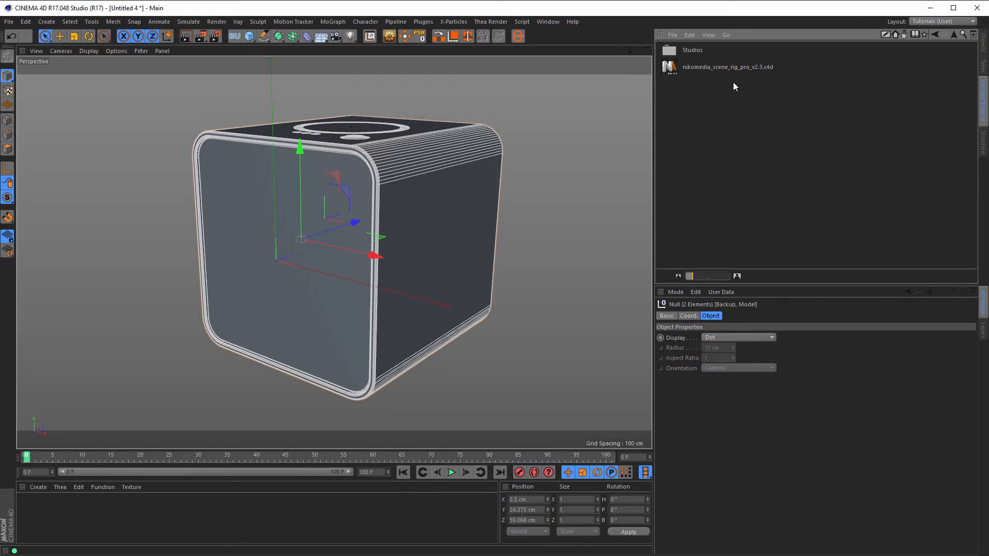
pyautogui.click(697, 67)
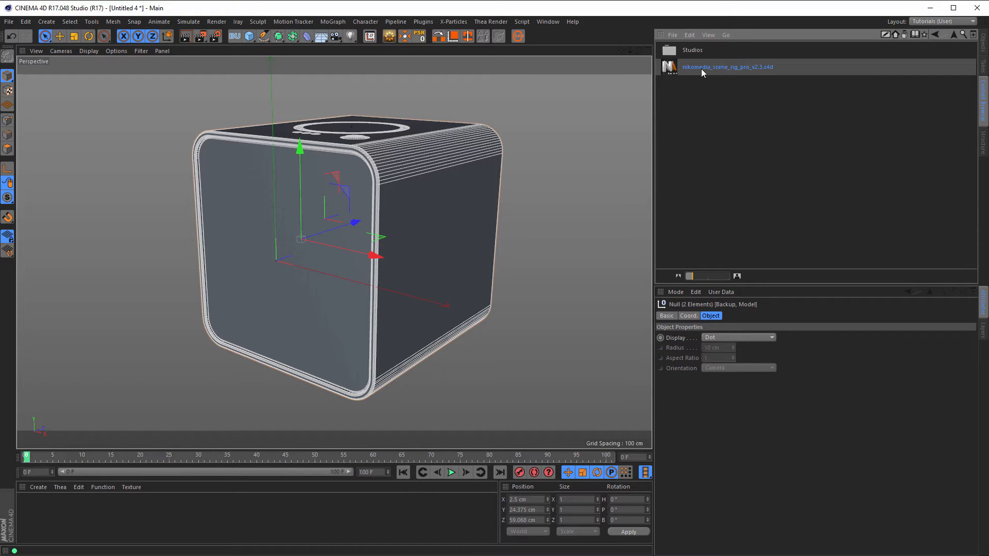
pyautogui.doubleClick(700, 69)
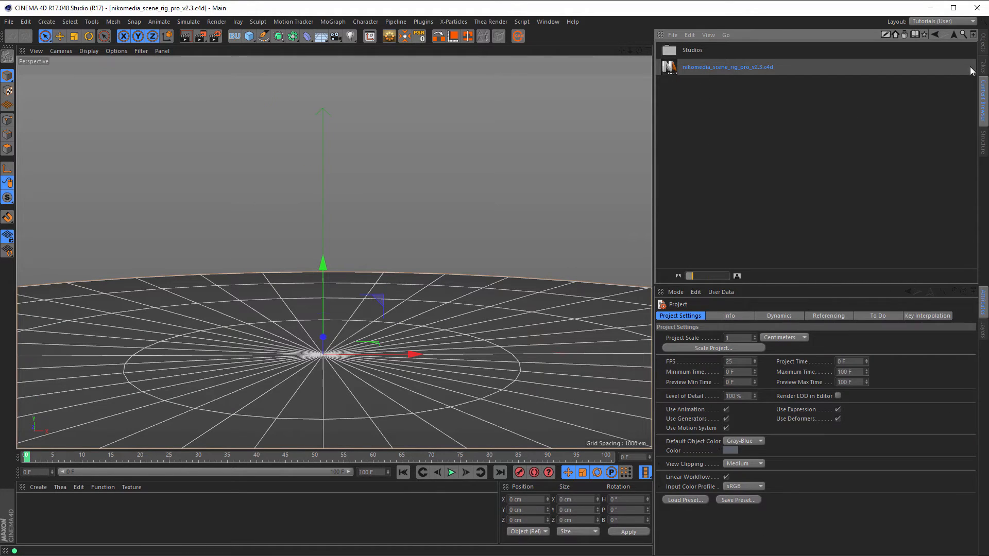
# Step: Paste the Backup and Model groups into the rig scene and place them below the rig null in the object list
pyautogui.click(982, 45)
pyautogui.click(695, 96)
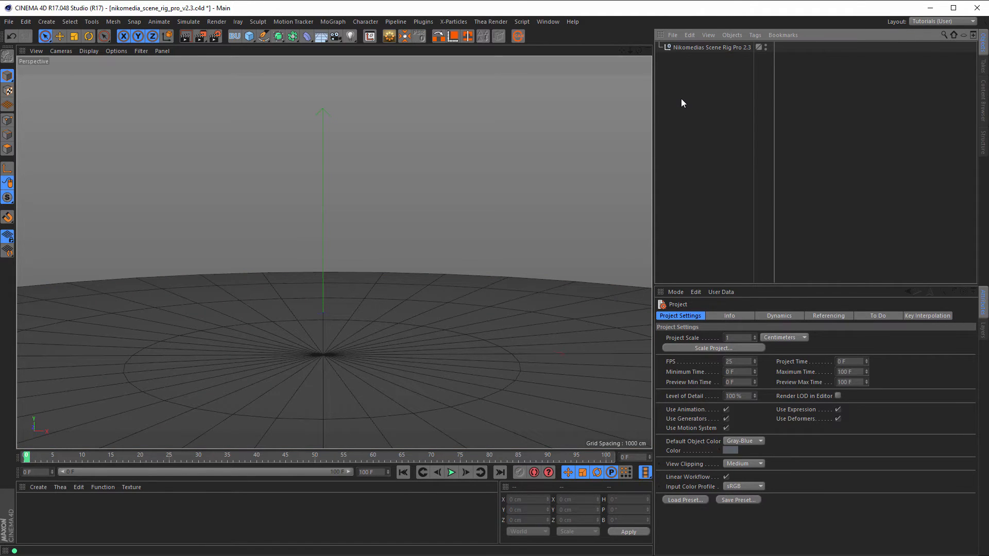
pyautogui.hotkey('ctrl', 'v')
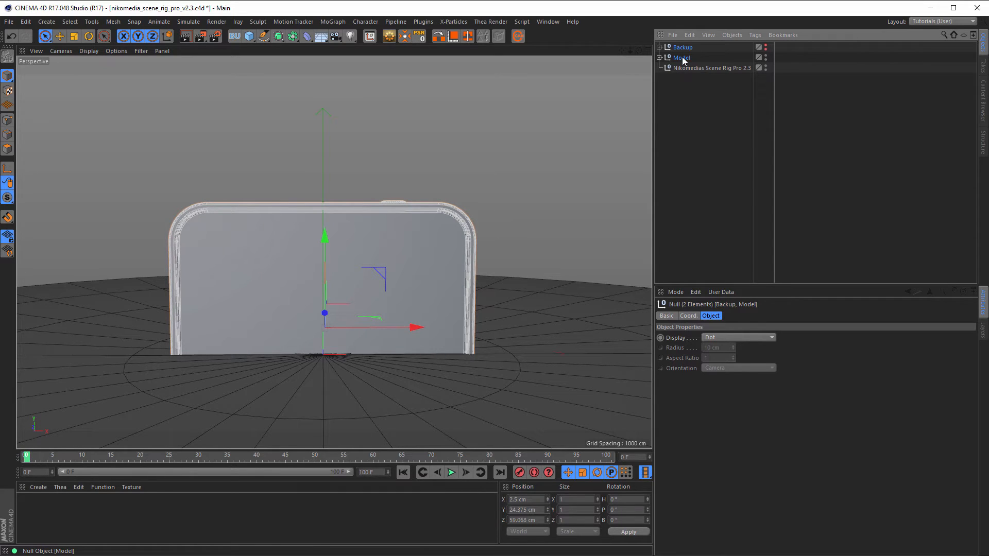
pyautogui.moveTo(683, 60); pyautogui.dragTo(684, 75)
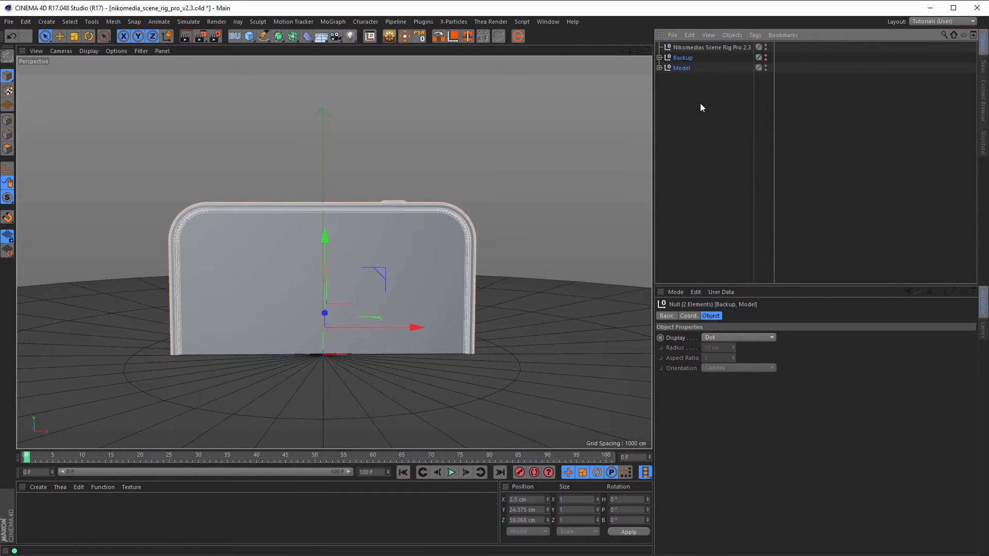
# Step: Lower the Nikomedias Scene Rig Pro 2.3 null to the speaker's underside, at about -200.14 cm in Y
pyautogui.click(718, 49)
pyautogui.middleClick(277, 348)
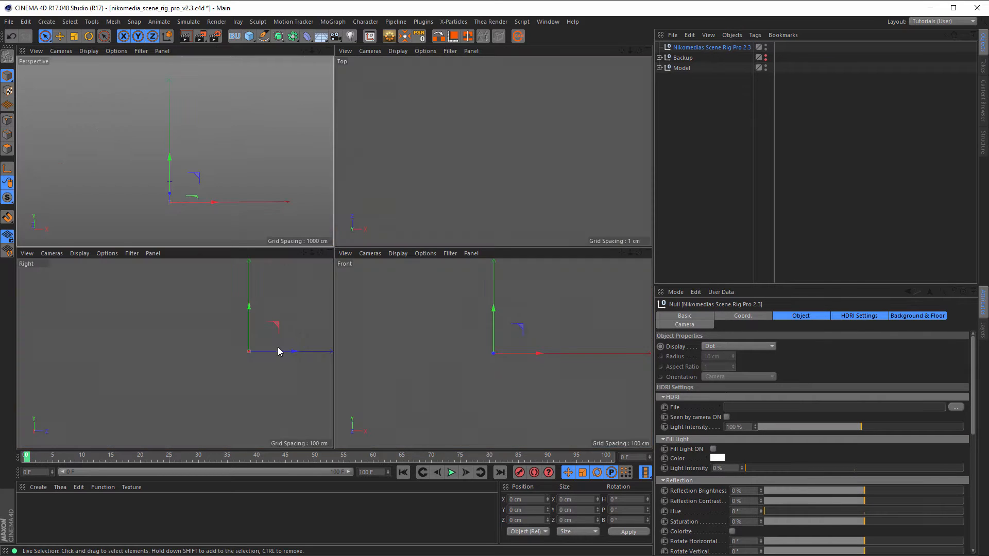
pyautogui.middleClick(242, 347)
pyautogui.keyDown('alt'); pyautogui.moveTo(419, 272); pyautogui.dragTo(271, 247, button='middle'); pyautogui.keyUp('alt')
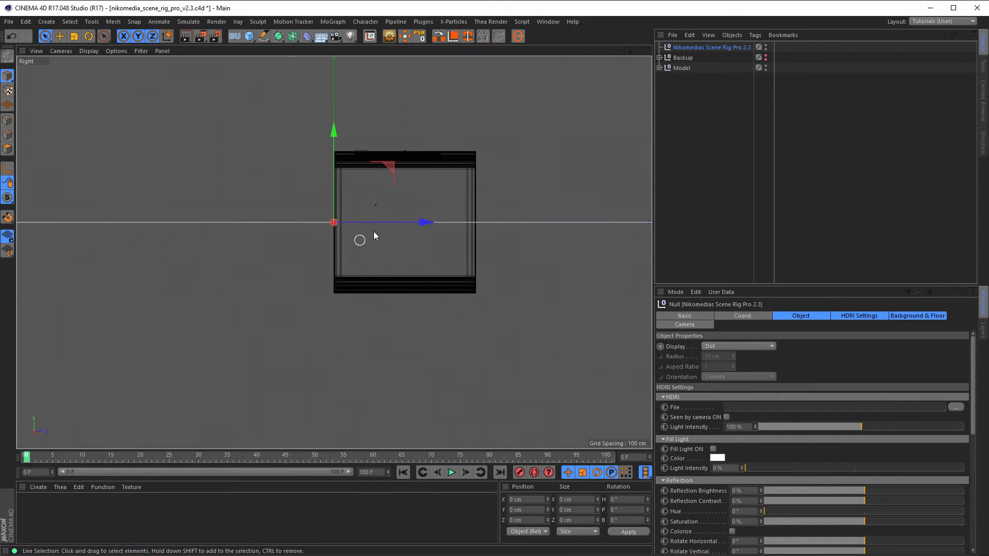
pyautogui.moveTo(335, 128); pyautogui.dragTo(323, 200)
pyautogui.moveTo(321, 198); pyautogui.dragTo(321, 200)
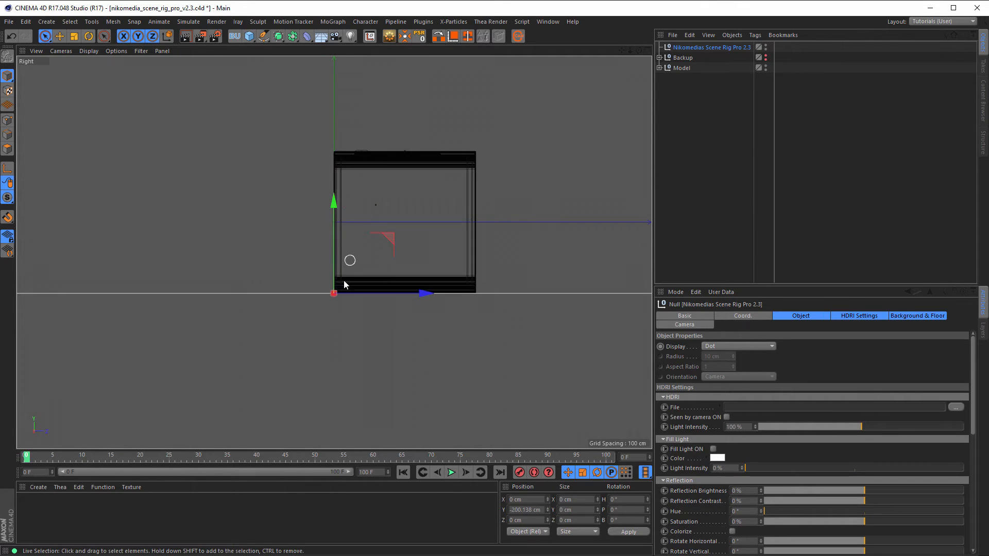
# Step: Fine-tune the rig's height to about -200.02 cm in Y so its floor meets the speaker's bottom edge
pyautogui.keyDown('alt'); pyautogui.moveTo(349, 302); pyautogui.dragTo(477, 268, button='right'); pyautogui.keyUp('alt')
pyautogui.keyDown('alt'); pyautogui.moveTo(216, 194); pyautogui.dragTo(330, 190, button='right'); pyautogui.keyUp('alt')
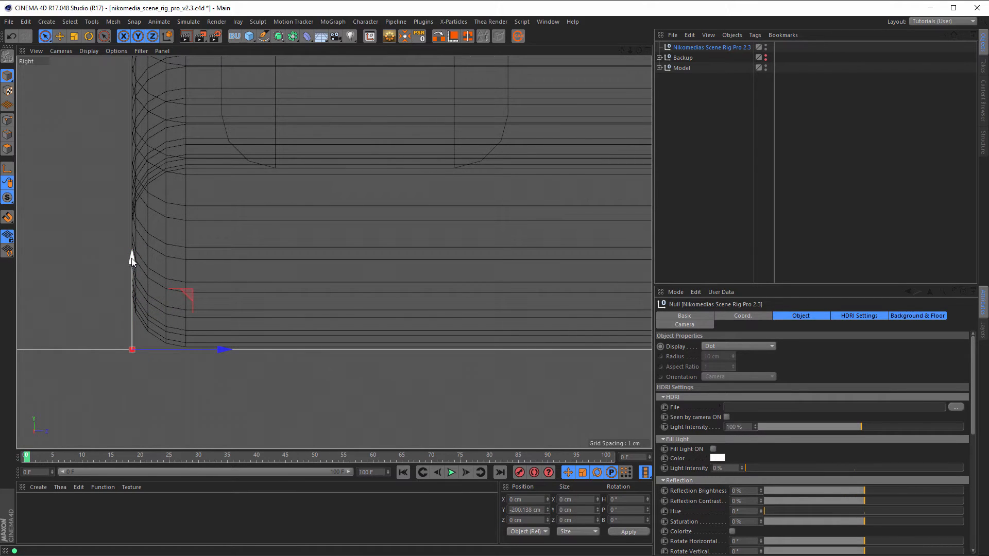
pyautogui.moveTo(131, 257); pyautogui.dragTo(130, 259)
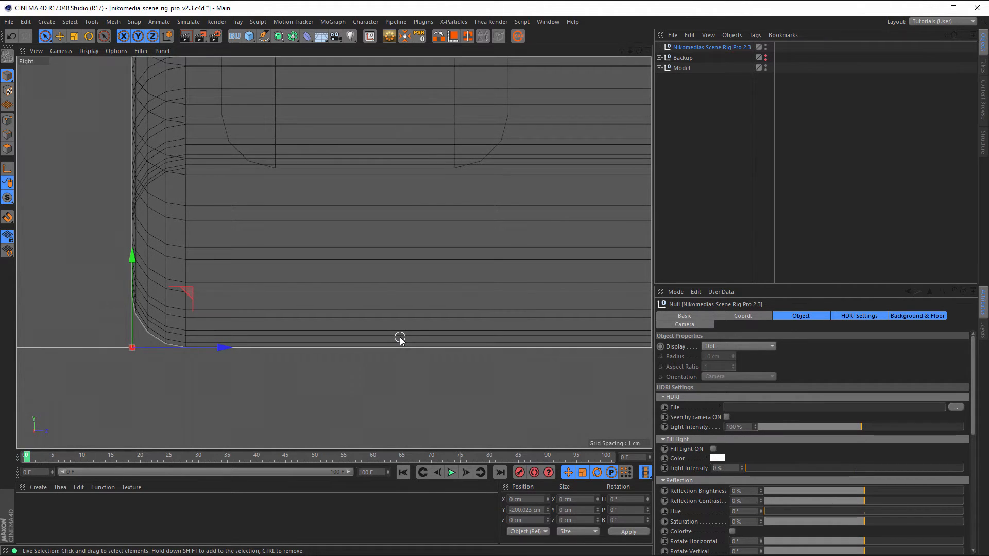
pyautogui.keyDown('alt'); pyautogui.moveTo(385, 341); pyautogui.dragTo(271, 360, button='right'); pyautogui.keyUp('alt')
pyautogui.middleClick(305, 344)
pyautogui.middleClick(260, 210)
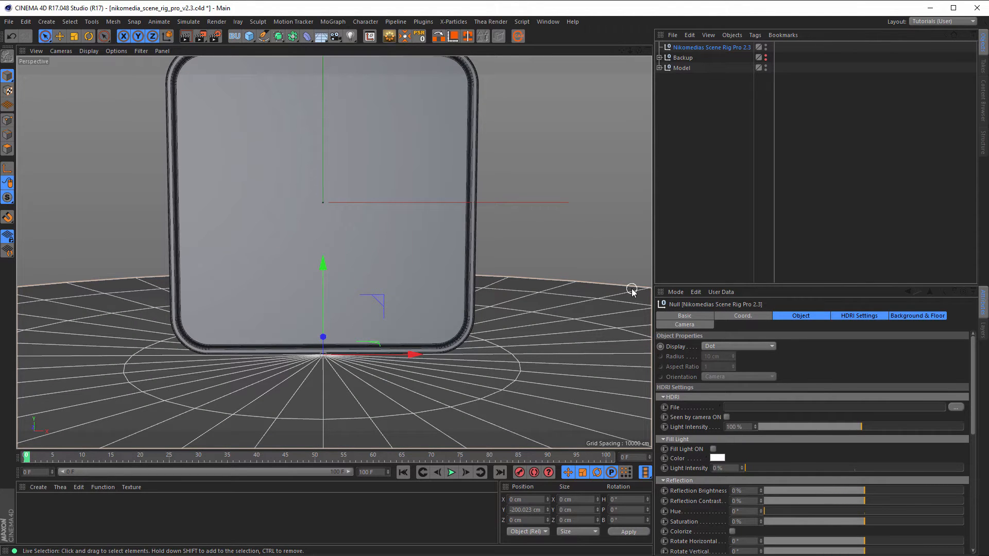
# Step: Examine the speaker standing on the rig floor from an angled perspective showing its front, side and top
pyautogui.keyDown('alt'); pyautogui.moveTo(384, 239); pyautogui.dragTo(336, 259, button='right'); pyautogui.keyUp('alt')
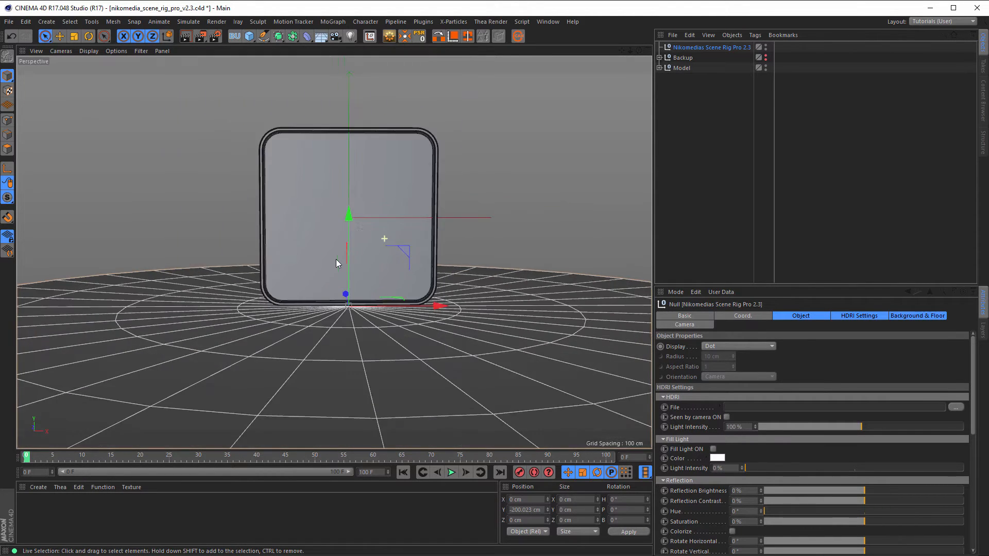
pyautogui.keyDown('alt'); pyautogui.moveTo(336, 259); pyautogui.dragTo(359, 278); pyautogui.keyUp('alt')
pyautogui.keyDown('alt'); pyautogui.moveTo(360, 278); pyautogui.dragTo(421, 193, button='middle'); pyautogui.keyUp('alt')
pyautogui.keyDown('alt'); pyautogui.moveTo(421, 193); pyautogui.dragTo(309, 284); pyautogui.keyUp('alt')
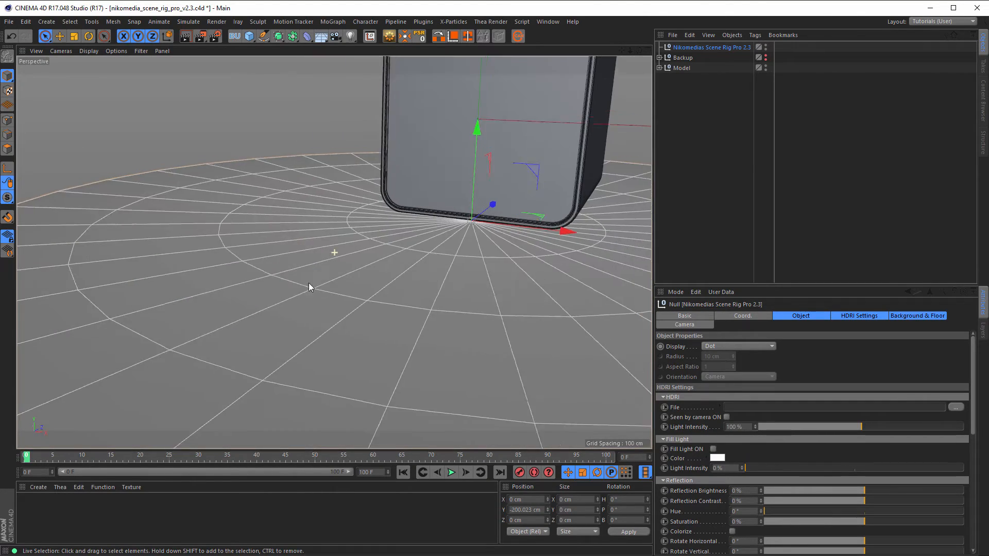
pyautogui.keyDown('alt'); pyautogui.moveTo(309, 283); pyautogui.dragTo(303, 289, button='middle'); pyautogui.keyUp('alt')
pyautogui.keyDown('alt'); pyautogui.moveTo(317, 271); pyautogui.dragTo(306, 268); pyautogui.keyUp('alt')
pyautogui.keyDown('alt'); pyautogui.moveTo(307, 268); pyautogui.dragTo(379, 254, button='right'); pyautogui.keyUp('alt')
pyautogui.keyDown('alt'); pyautogui.moveTo(371, 243); pyautogui.dragTo(374, 228, button='middle'); pyautogui.keyUp('alt')
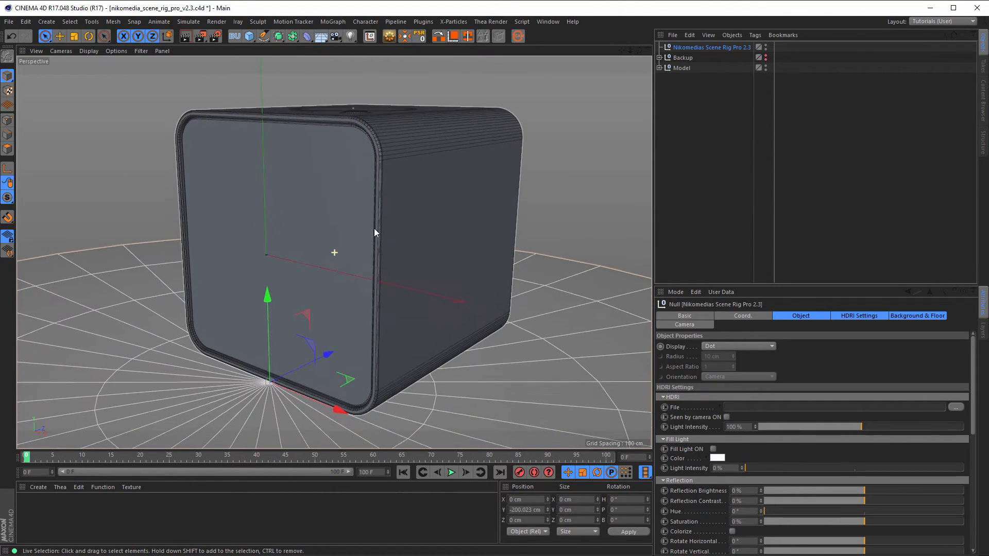
pyautogui.keyDown('alt'); pyautogui.moveTo(374, 233); pyautogui.dragTo(353, 238); pyautogui.keyUp('alt')
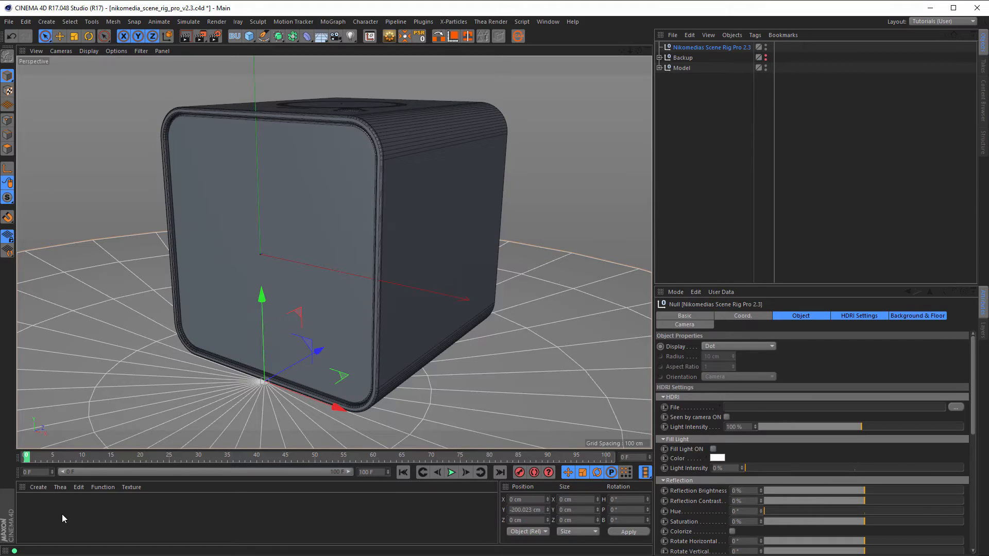
# Step: Create a new material and set its color to pure white with a V value of 100%
pyautogui.doubleClick(35, 517)
pyautogui.doubleClick(31, 512)
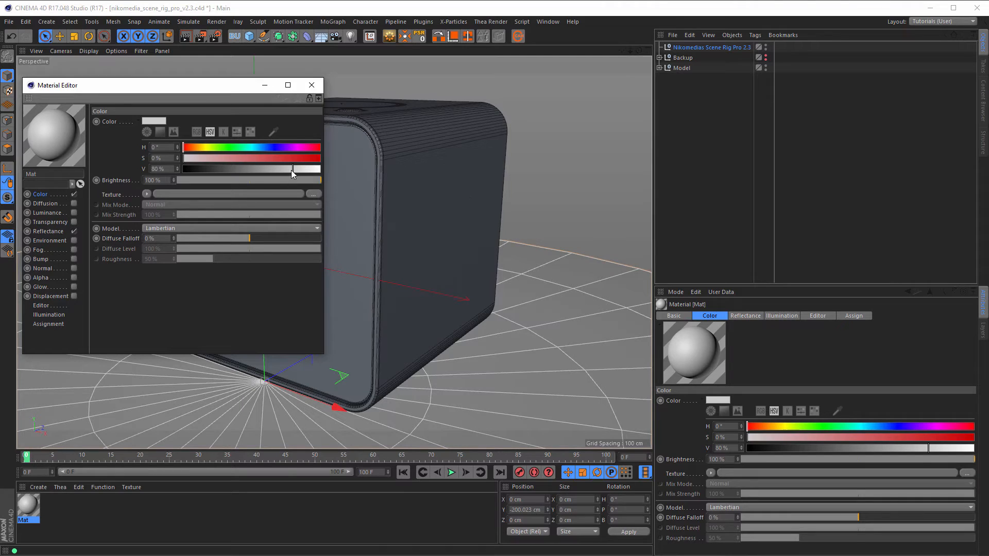
pyautogui.moveTo(292, 170); pyautogui.dragTo(322, 170)
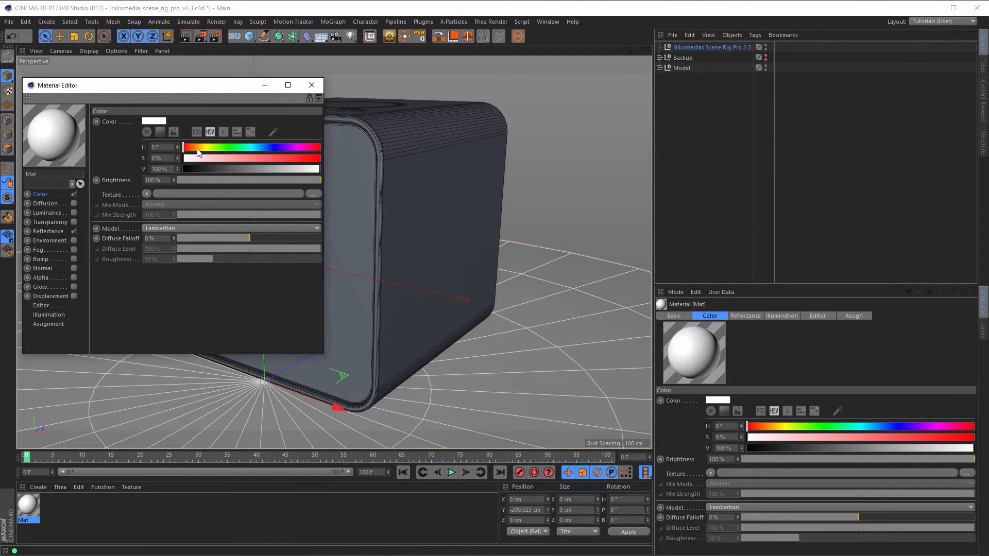
pyautogui.moveTo(199, 87); pyautogui.dragTo(615, 163)
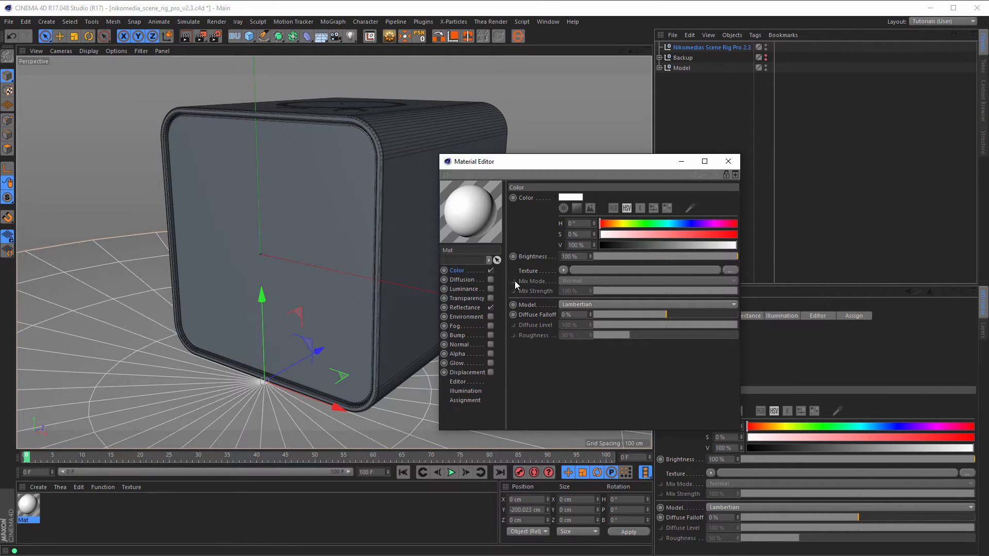
# Step: Replace the material's Default Specular reflectance layer with a new GGX layer
pyautogui.click(467, 307)
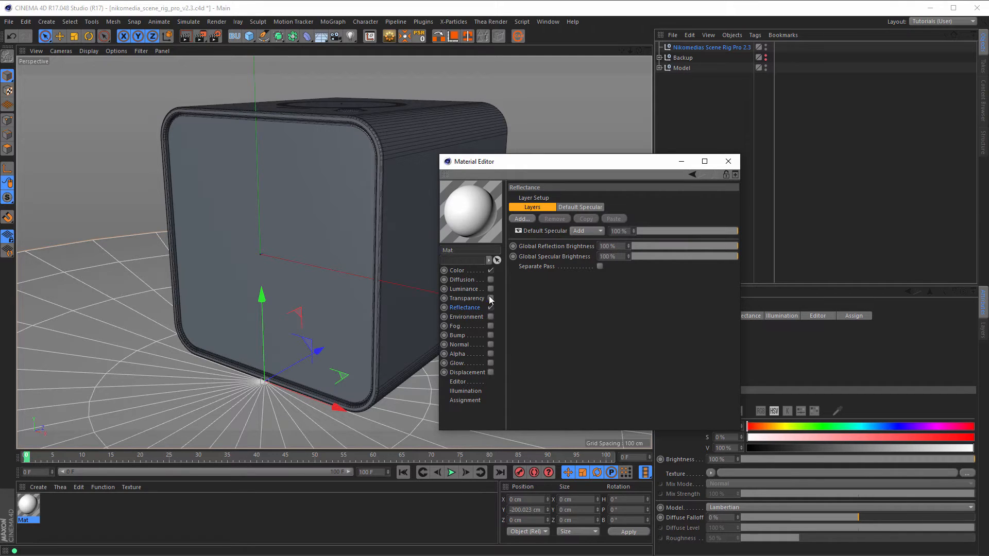
pyautogui.click(536, 230)
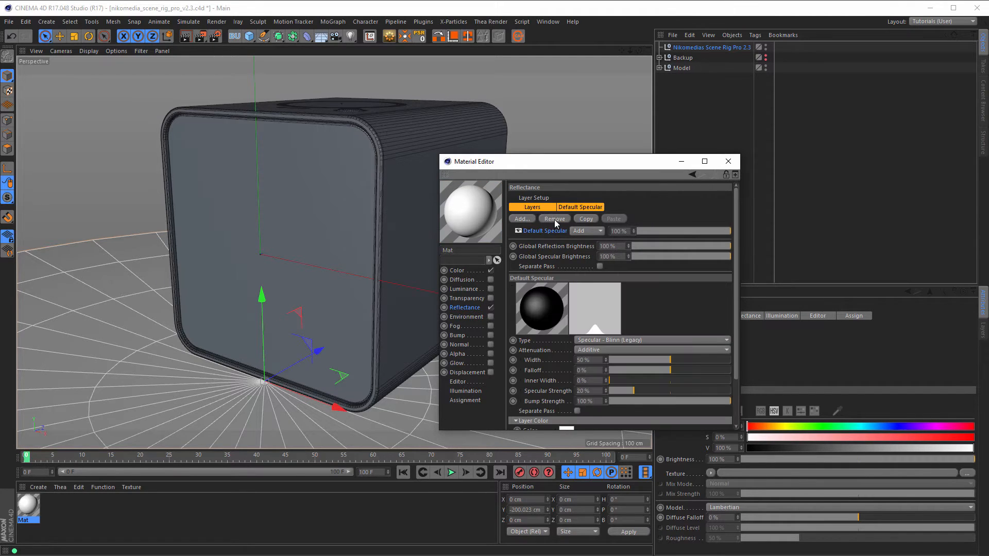
pyautogui.click(554, 219)
pyautogui.click(524, 219)
pyautogui.click(552, 231)
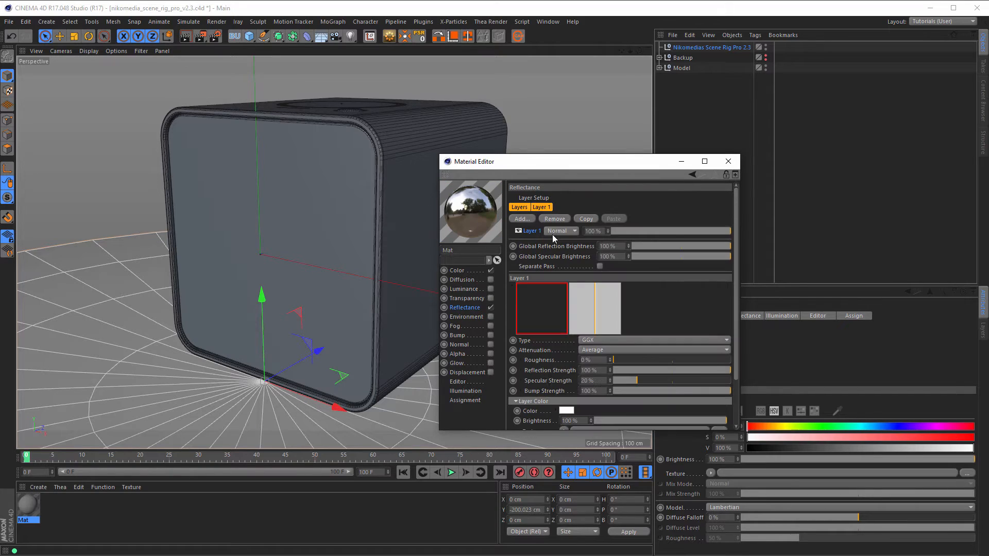
# Step: Set the GGX layer's Fresnel to Dielectric with the PET preset, and its bump strength to 0%
pyautogui.moveTo(535, 432); pyautogui.dragTo(537, 469)
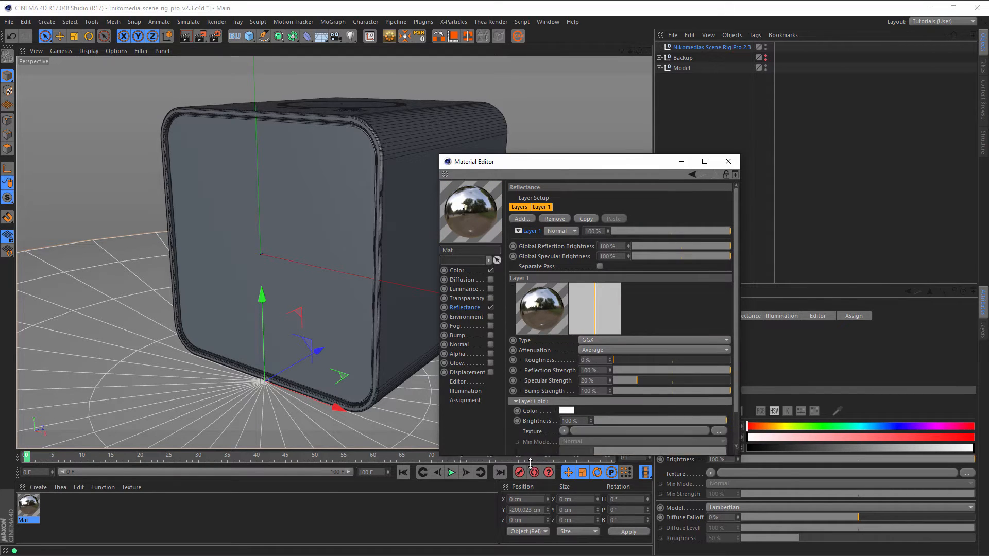
pyautogui.click(533, 402)
pyautogui.click(538, 420)
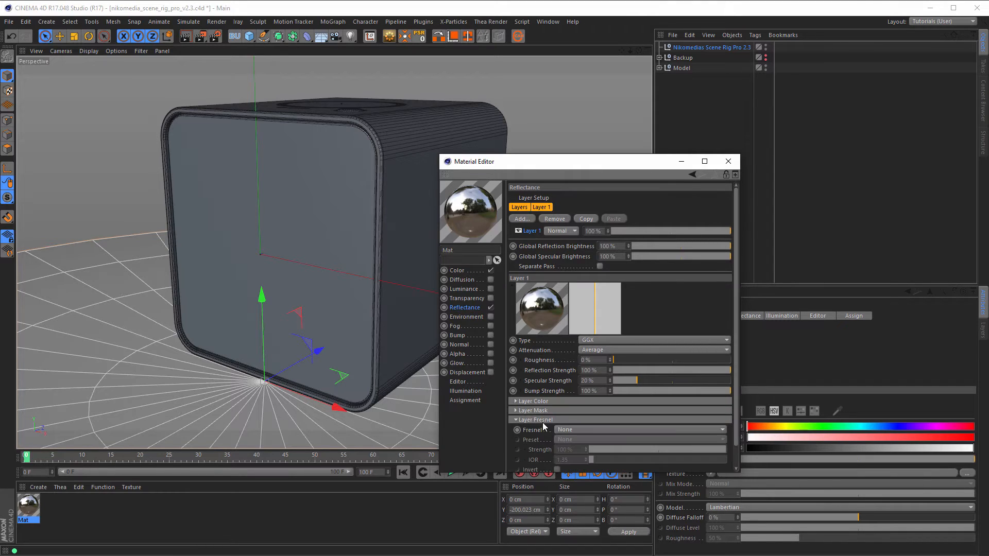
pyautogui.click(570, 430)
pyautogui.click(588, 451)
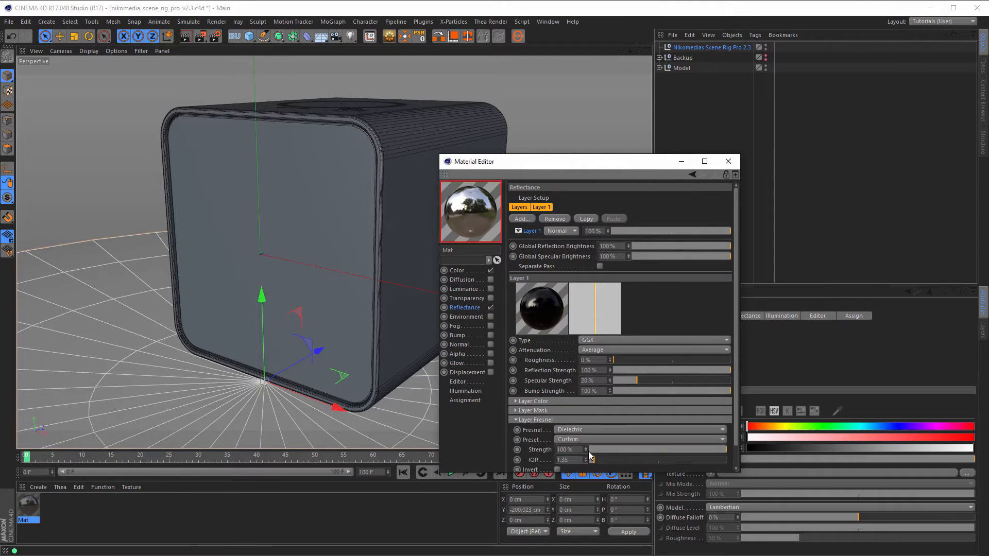
pyautogui.click(580, 438)
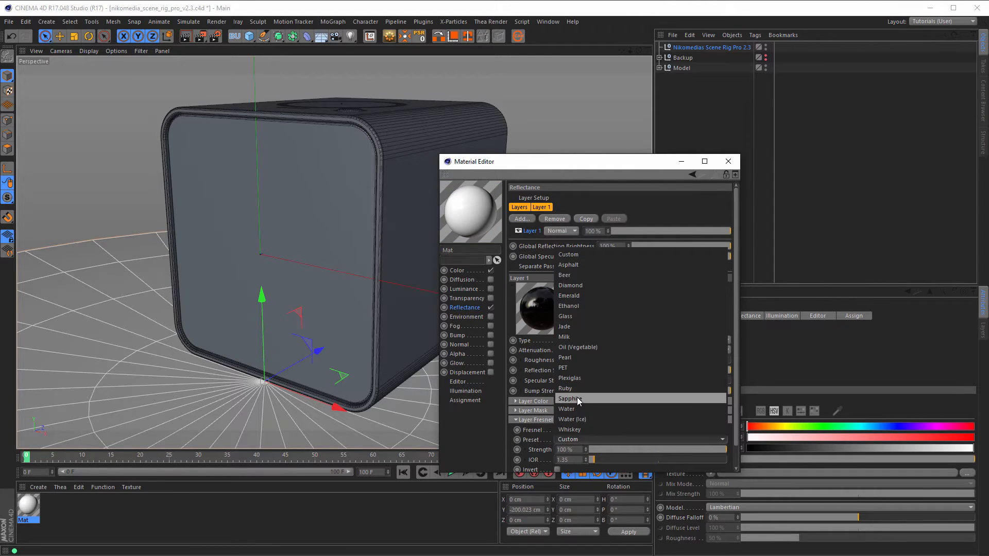
pyautogui.click(582, 368)
pyautogui.moveTo(638, 391); pyautogui.dragTo(519, 395)
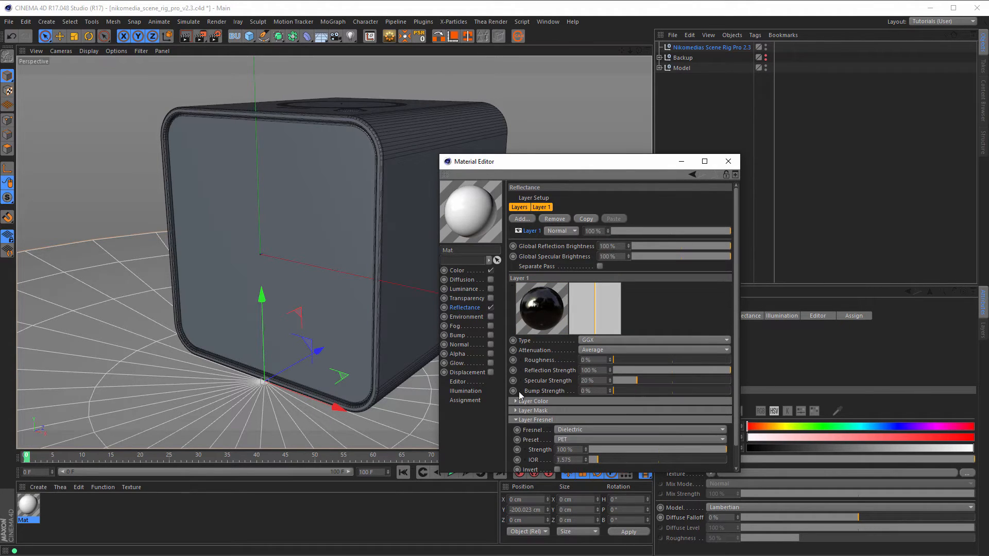
# Step: Set the GGX layer's specular strength to 0%, reflection strength to 50% and roughness to 21%, and name the material White
pyautogui.moveTo(632, 380); pyautogui.dragTo(596, 386)
pyautogui.moveTo(678, 372); pyautogui.dragTo(637, 359)
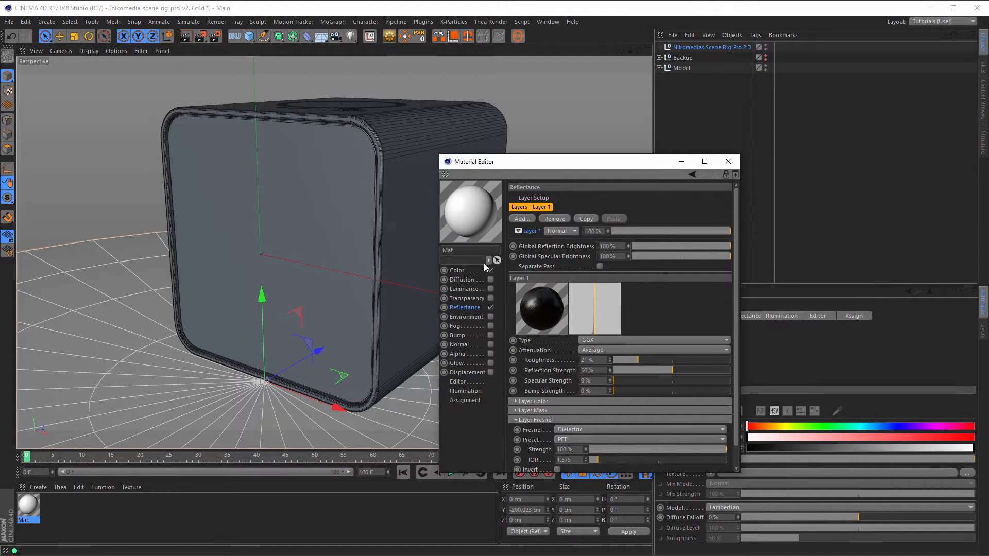
pyautogui.moveTo(457, 251); pyautogui.dragTo(427, 259)
pyautogui.write('White')
pyautogui.press('Return')
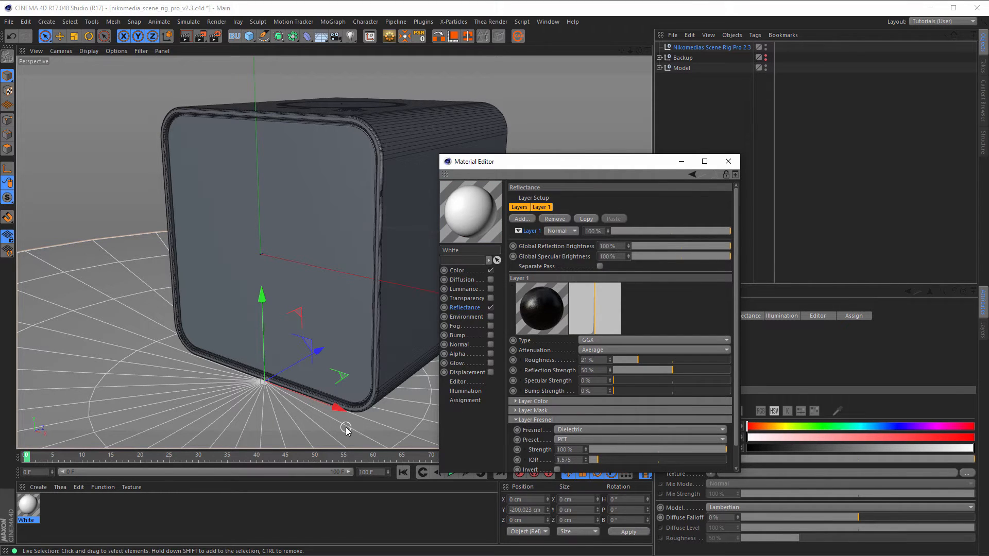
# Step: Duplicate the White material, name the copy Green, and set its color to H 124°, S 100%, V 100%
pyautogui.moveTo(31, 507); pyautogui.dragTo(77, 507)
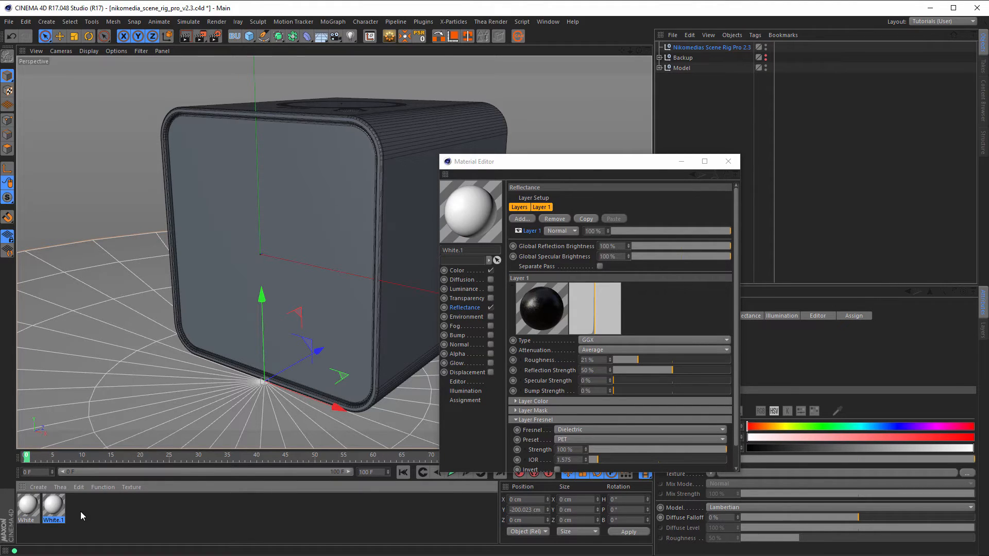
pyautogui.doubleClick(466, 249)
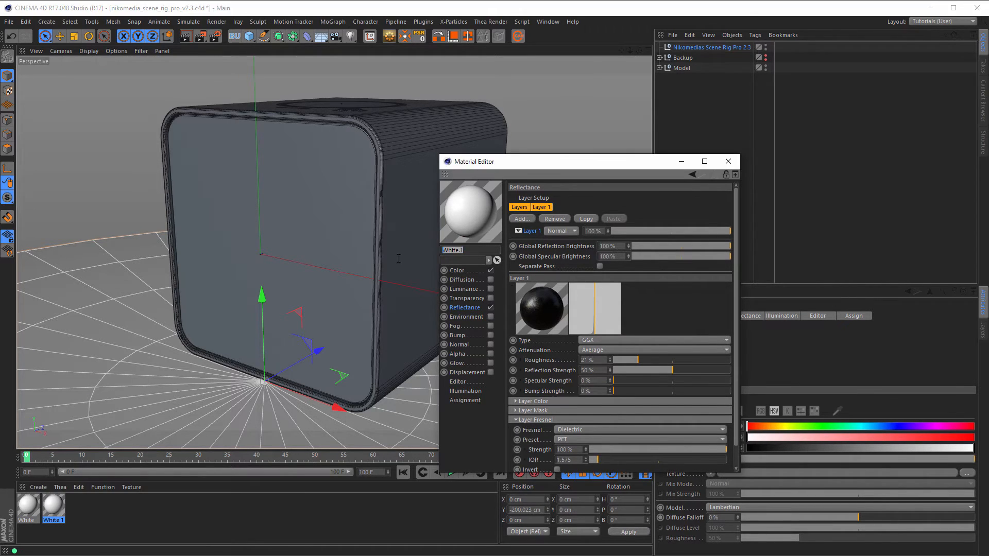
pyautogui.write('Green')
pyautogui.click(468, 269)
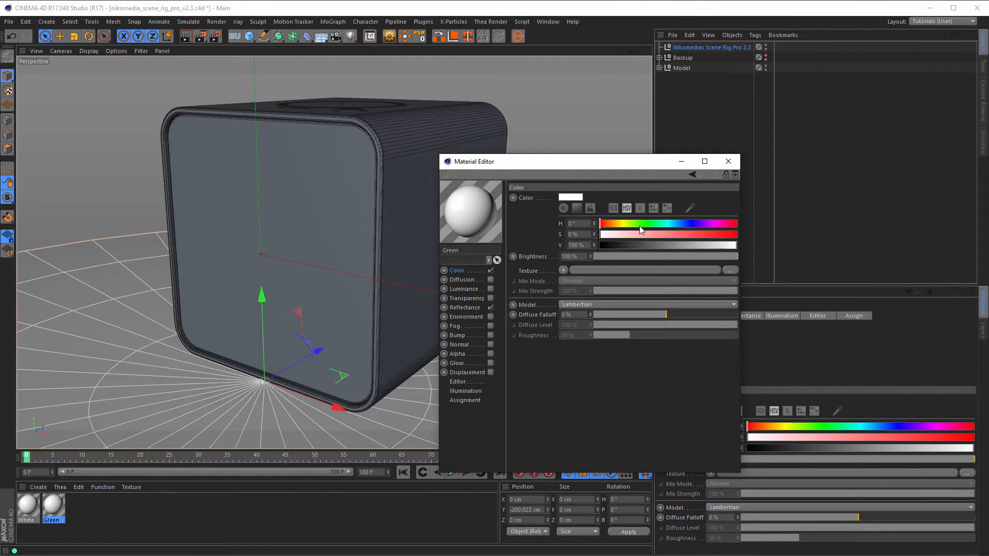
pyautogui.moveTo(640, 225); pyautogui.dragTo(763, 238)
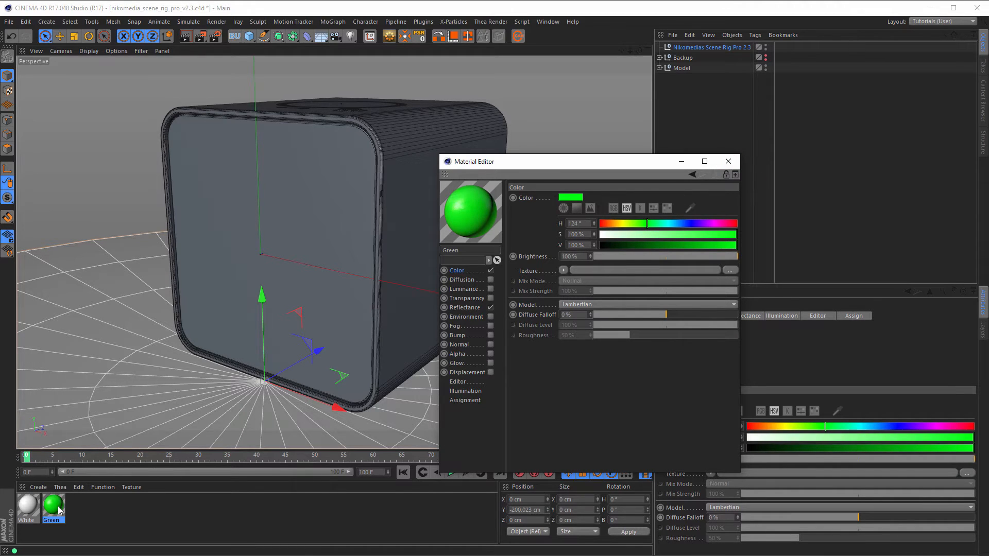
# Step: Duplicate the Green material and rename the copy Front
pyautogui.keyDown('ctrl'); pyautogui.moveTo(58, 510); pyautogui.dragTo(138, 523); pyautogui.keyUp('ctrl')
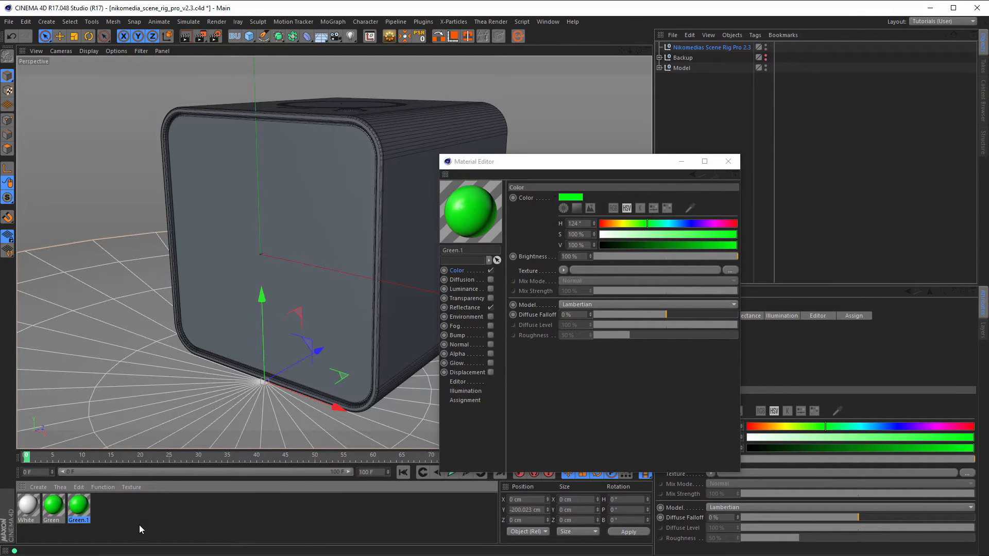
pyautogui.doubleClick(460, 250)
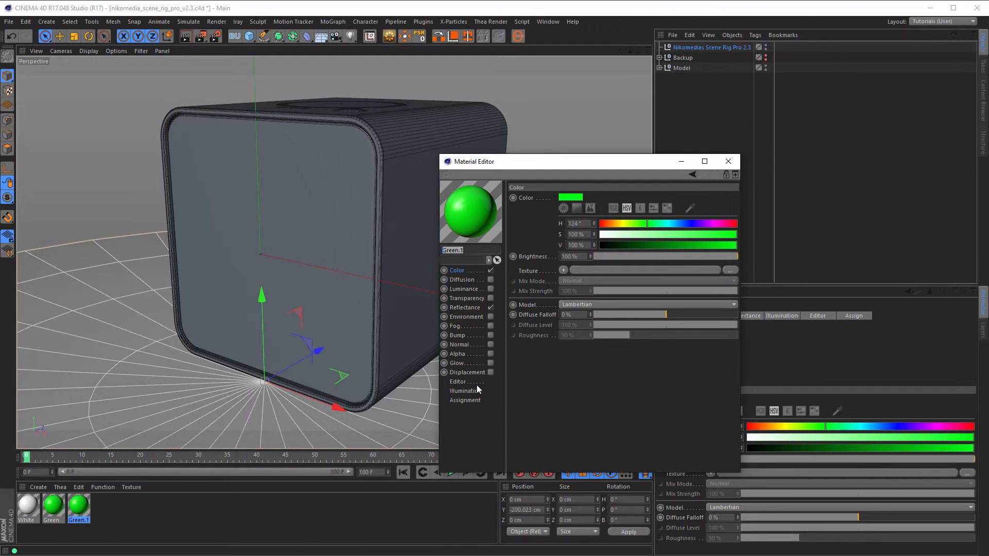
pyautogui.write('Front')
pyautogui.press('Return')
# Step: Duplicate the White material, name the copy Black, and set its color brightness to 12%
pyautogui.click(27, 508)
pyautogui.keyDown('ctrl'); pyautogui.moveTo(26, 507); pyautogui.dragTo(133, 519); pyautogui.keyUp('ctrl')
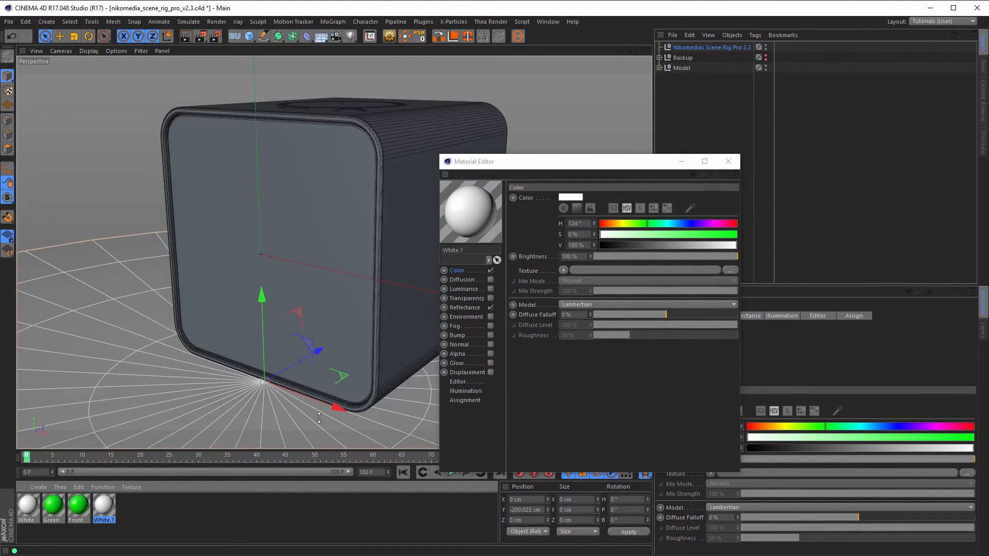
pyautogui.doubleClick(453, 250)
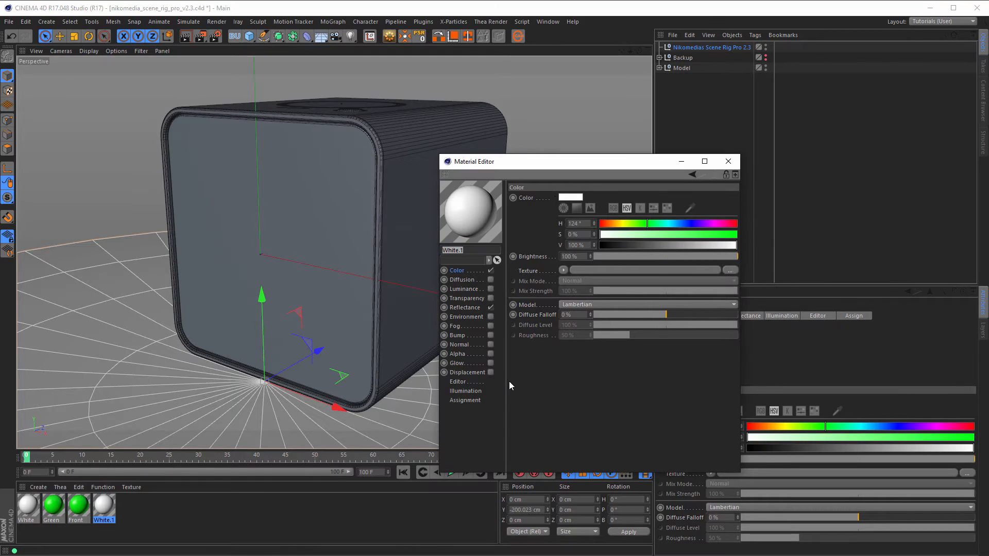
pyautogui.write('Black')
pyautogui.press('Return')
pyautogui.moveTo(721, 257); pyautogui.dragTo(611, 255)
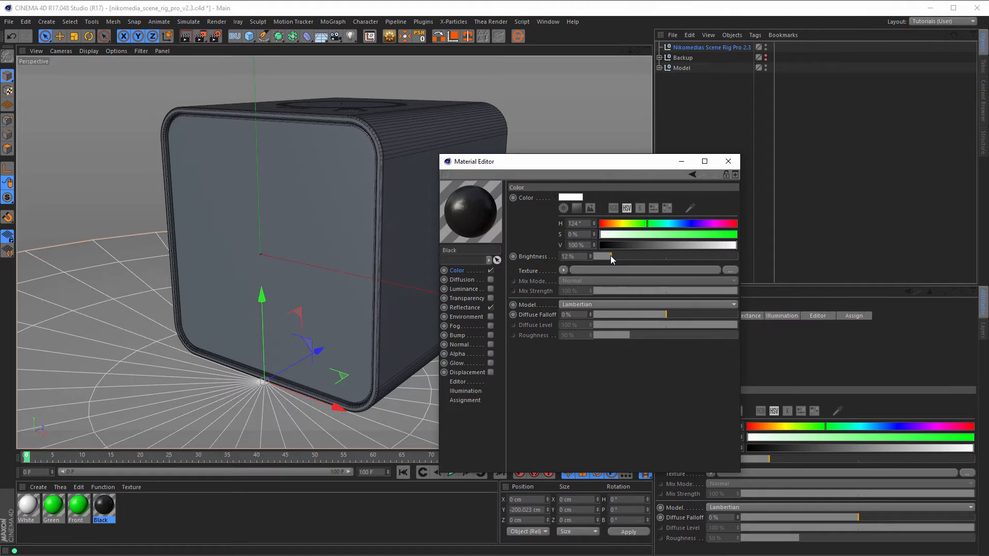
pyautogui.click(728, 162)
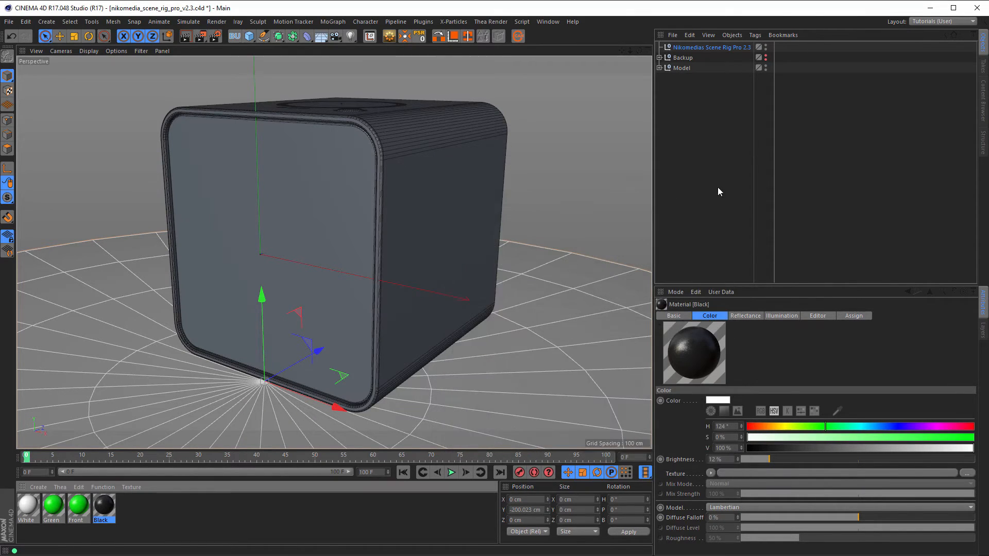
# Step: Apply the White material to the Case boole object inside the Model group
pyautogui.moveTo(406, 190)
pyautogui.keyDown('alt'); pyautogui.mouseDown()
pyautogui.moveTo(388, 218)
pyautogui.moveTo(394, 199)
pyautogui.mouseUp(); pyautogui.keyUp('alt')
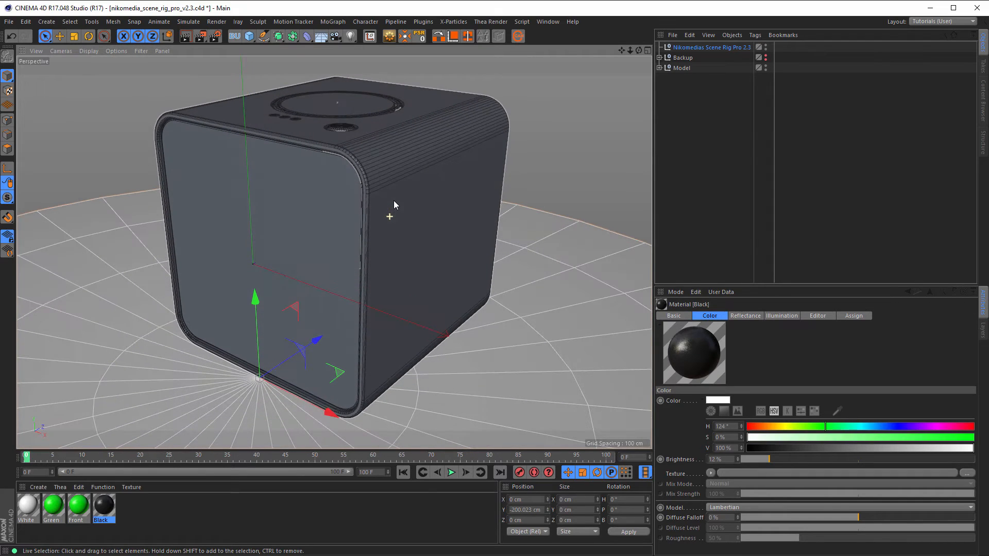
pyautogui.click(659, 67)
pyautogui.click(665, 78)
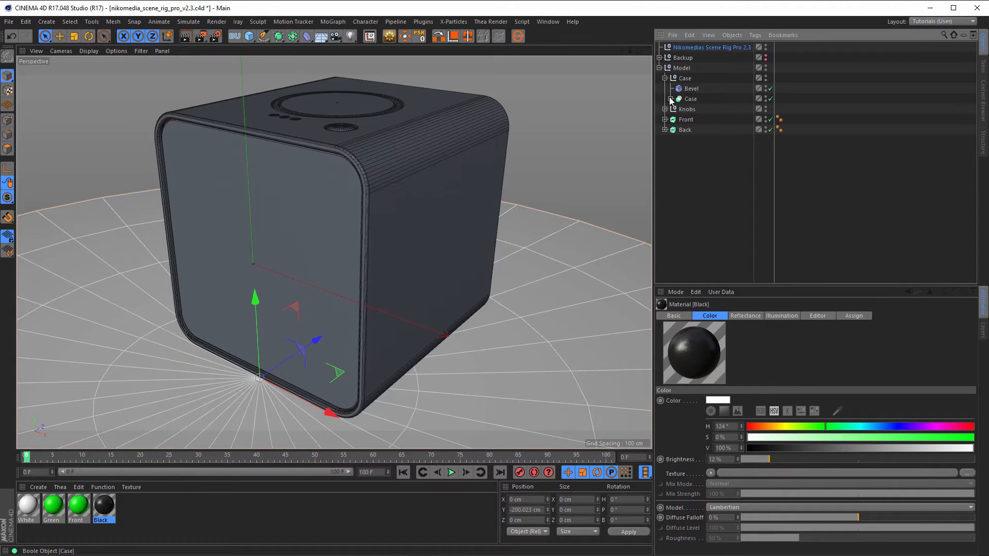
pyautogui.click(670, 99)
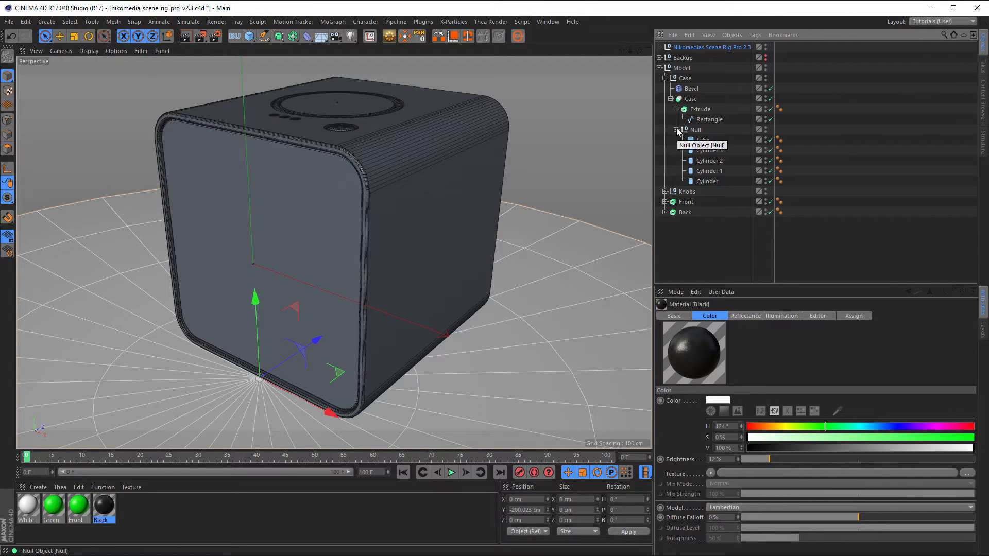
pyautogui.click(676, 130)
pyautogui.click(676, 109)
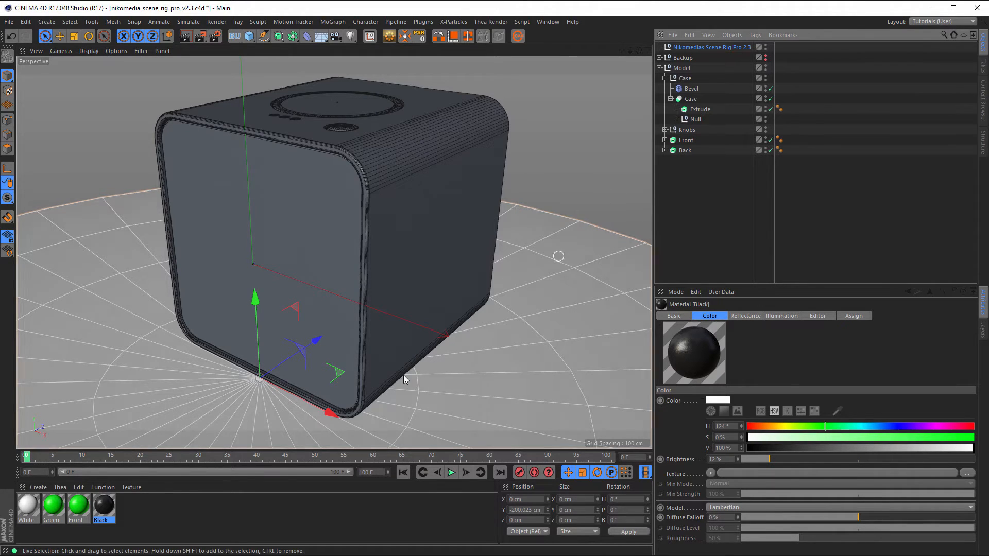
pyautogui.moveTo(26, 506); pyautogui.dragTo(690, 101)
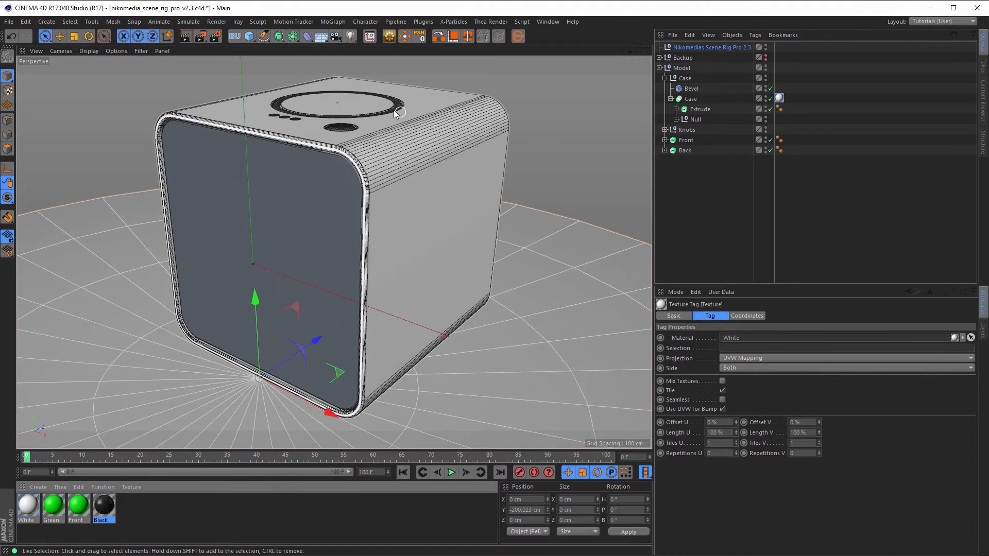
# Step: Apply the Green material to the Tube in the Knobs group and rename Cylinder.3 to Big Knob
pyautogui.click(664, 130)
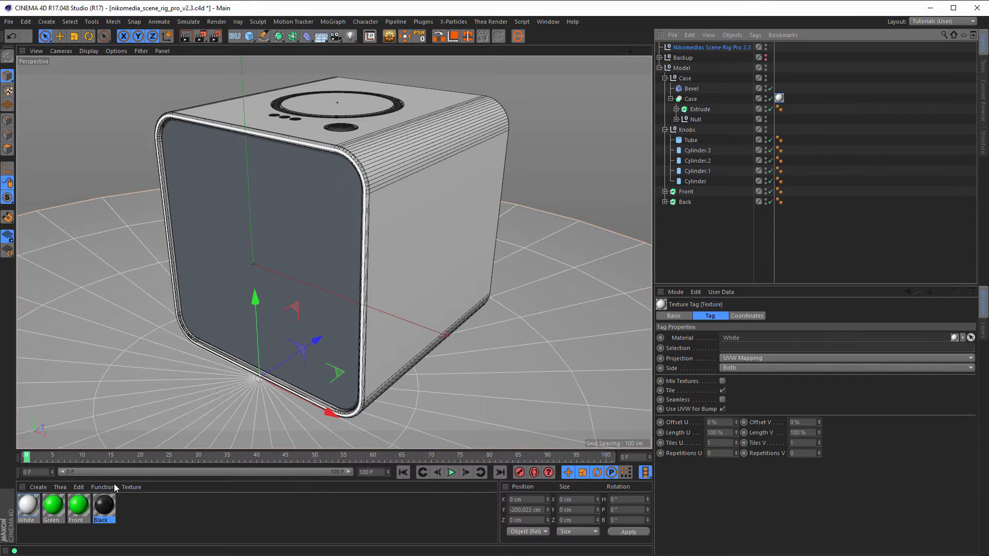
pyautogui.moveTo(51, 508); pyautogui.dragTo(688, 142)
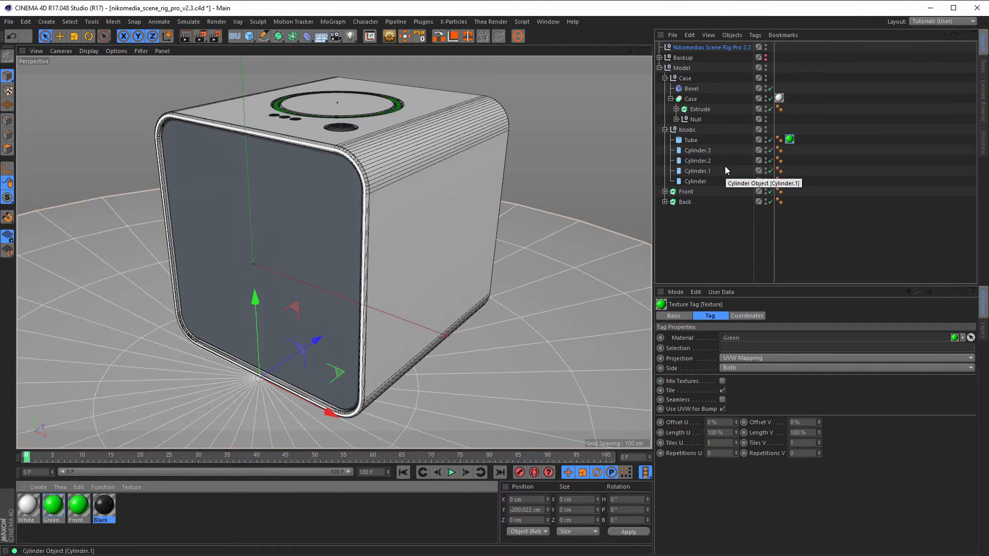
pyautogui.click(704, 151)
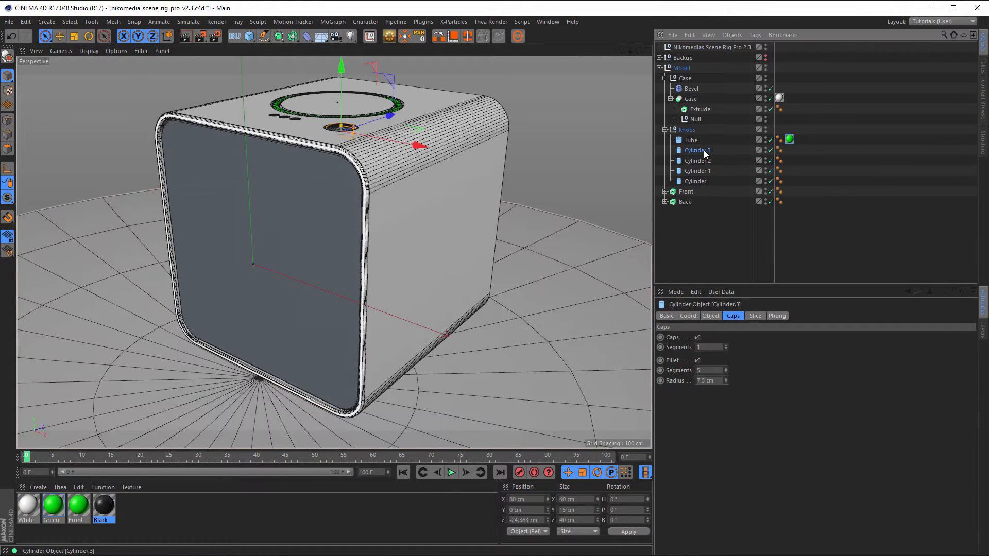
pyautogui.doubleClick(703, 150)
pyautogui.write('B')
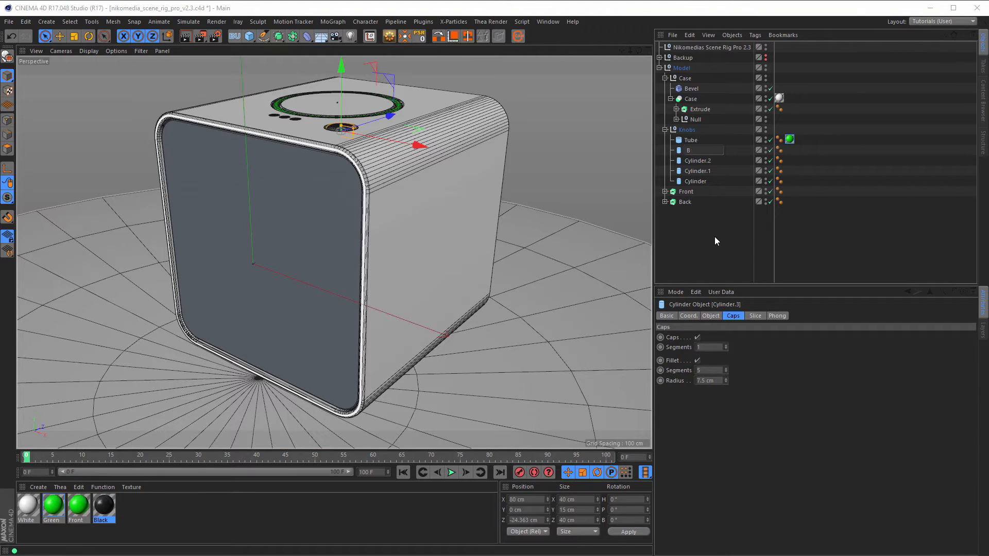
pyautogui.write('ig Knob')
pyautogui.press('Return')
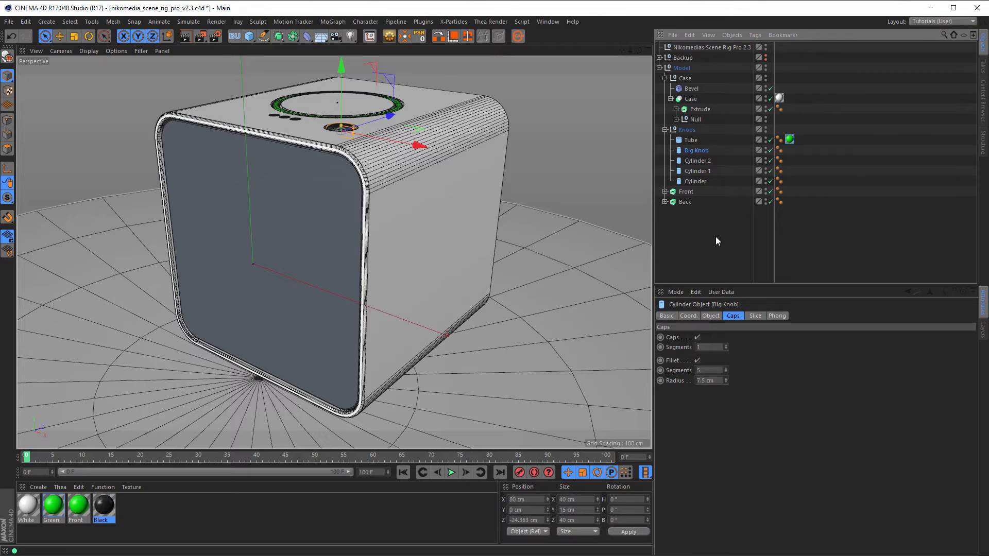
# Step: Copy the Green texture tag onto Big Knob and the White texture tag onto Cylinder.2, Cylinder.1 and Cylinder
pyautogui.click(790, 139)
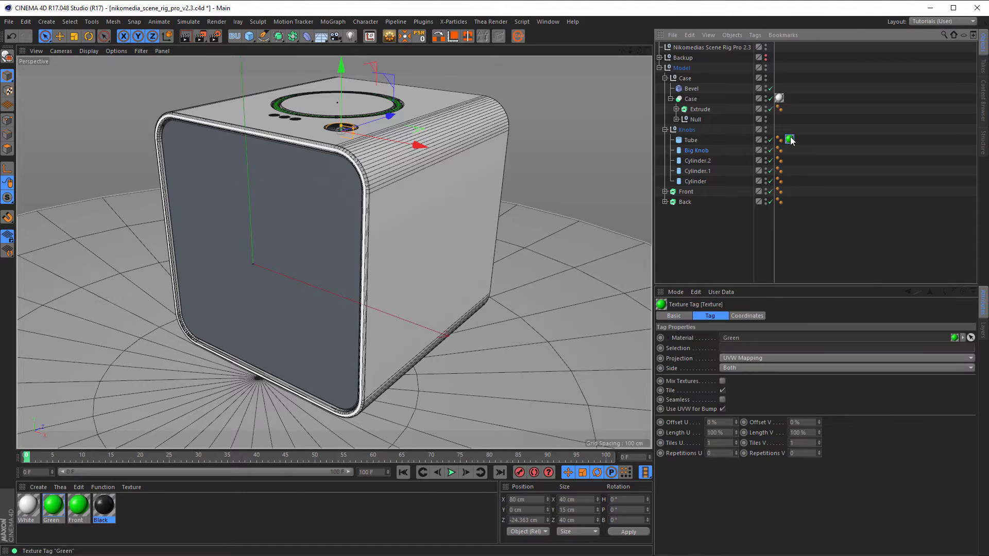
pyautogui.keyDown('ctrl'); pyautogui.moveTo(791, 149); pyautogui.dragTo(791, 151); pyautogui.keyUp('ctrl')
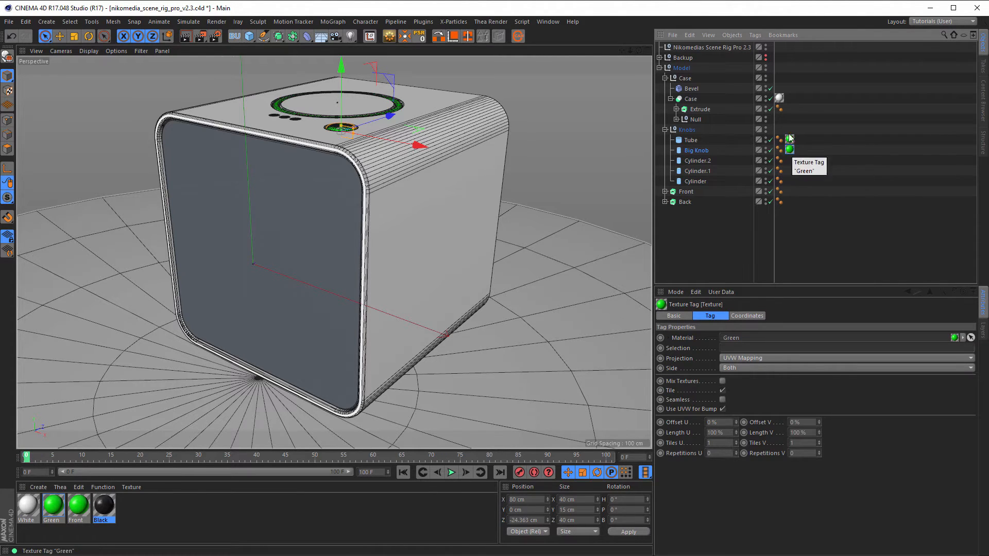
pyautogui.click(780, 98)
pyautogui.keyDown('ctrl'); pyautogui.moveTo(781, 99); pyautogui.dragTo(790, 172); pyautogui.keyUp('ctrl')
pyautogui.keyDown('ctrl'); pyautogui.moveTo(791, 171); pyautogui.dragTo(792, 182); pyautogui.keyUp('ctrl')
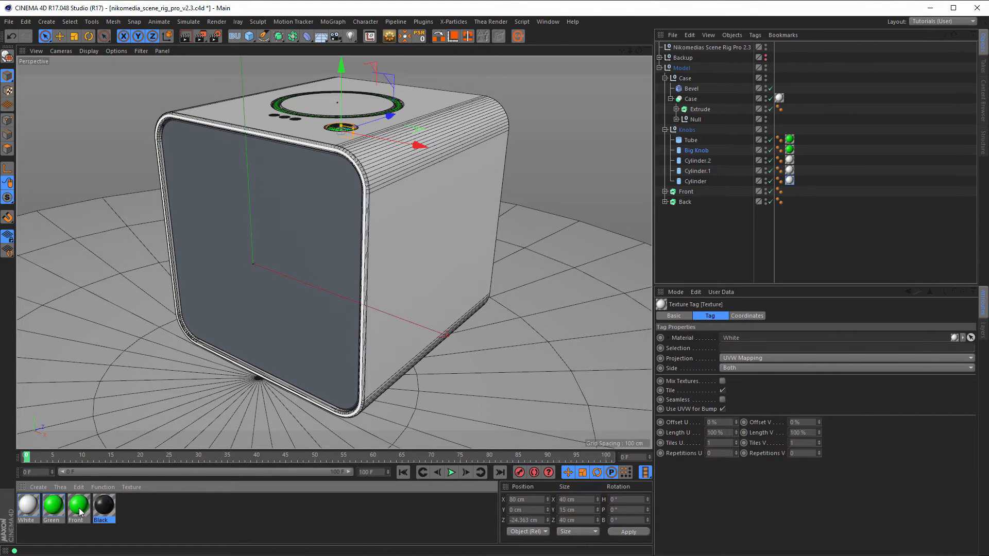
# Step: Apply the Front material to the speaker's Front object
pyautogui.moveTo(80, 511); pyautogui.dragTo(701, 197)
pyautogui.moveTo(688, 193); pyautogui.dragTo(687, 192)
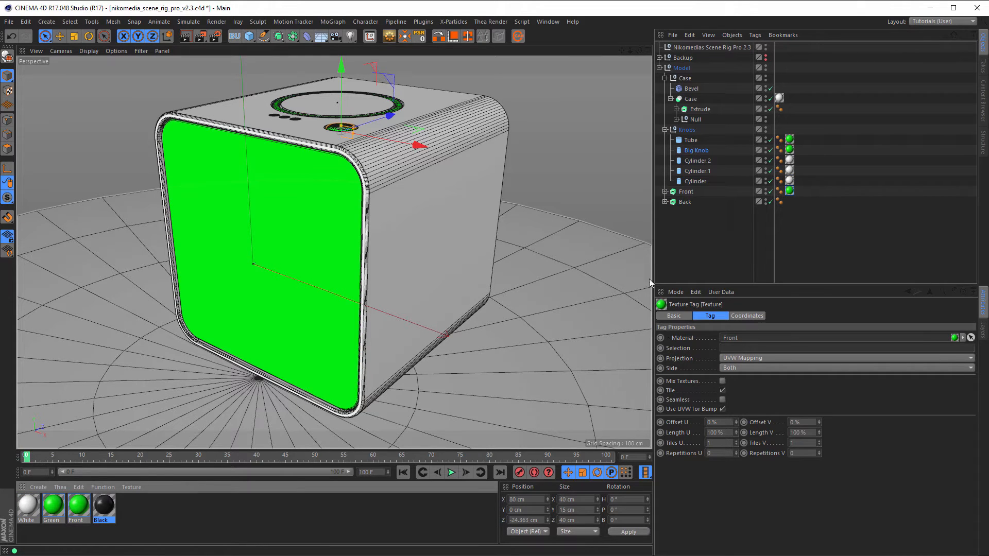
pyautogui.keyDown('alt'); pyautogui.moveTo(414, 270); pyautogui.dragTo(397, 276, button='right'); pyautogui.keyUp('alt')
pyautogui.keyDown('alt'); pyautogui.moveTo(396, 276); pyautogui.dragTo(374, 288); pyautogui.keyUp('alt')
pyautogui.keyDown('alt'); pyautogui.moveTo(375, 288); pyautogui.dragTo(374, 290, button='right'); pyautogui.keyUp('alt')
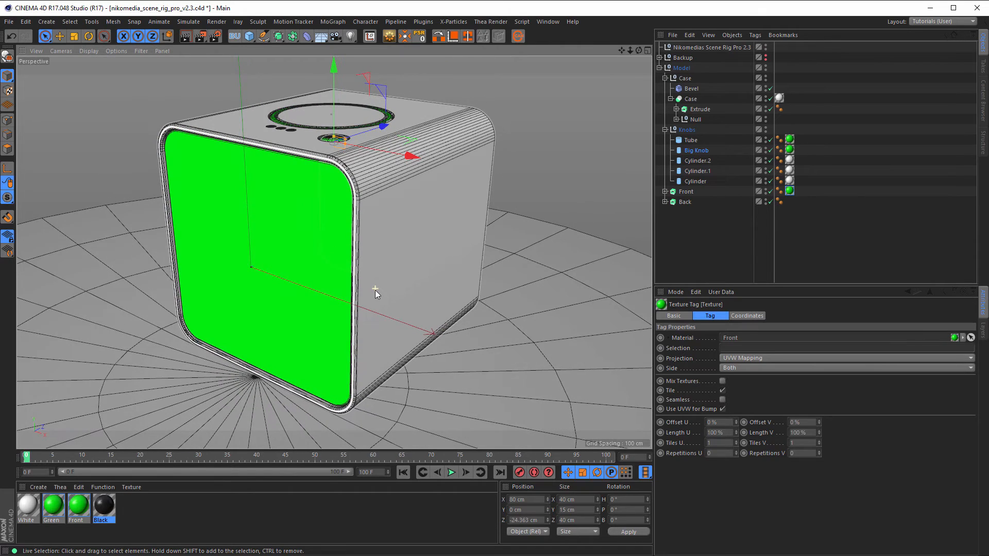
pyautogui.keyDown('alt'); pyautogui.moveTo(374, 290); pyautogui.dragTo(378, 288); pyautogui.keyUp('alt')
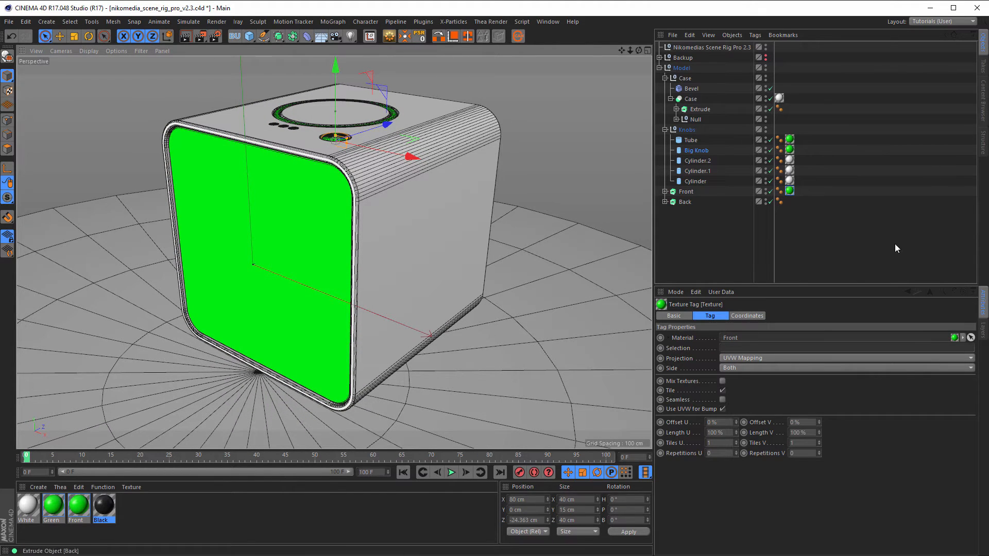
# Step: Open the scene rig's HDRI settings and browse to its preset studio HDR images
pyautogui.click(715, 47)
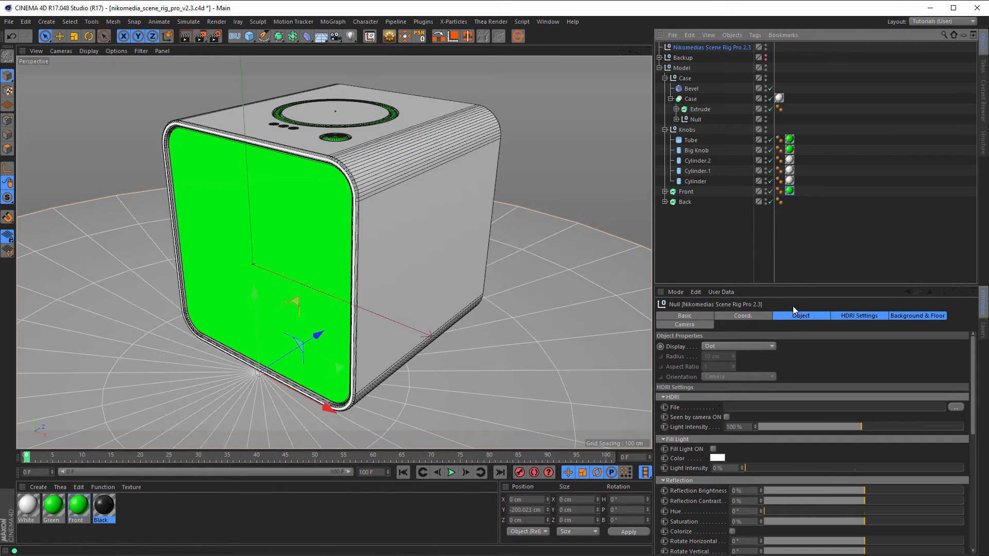
pyautogui.click(863, 316)
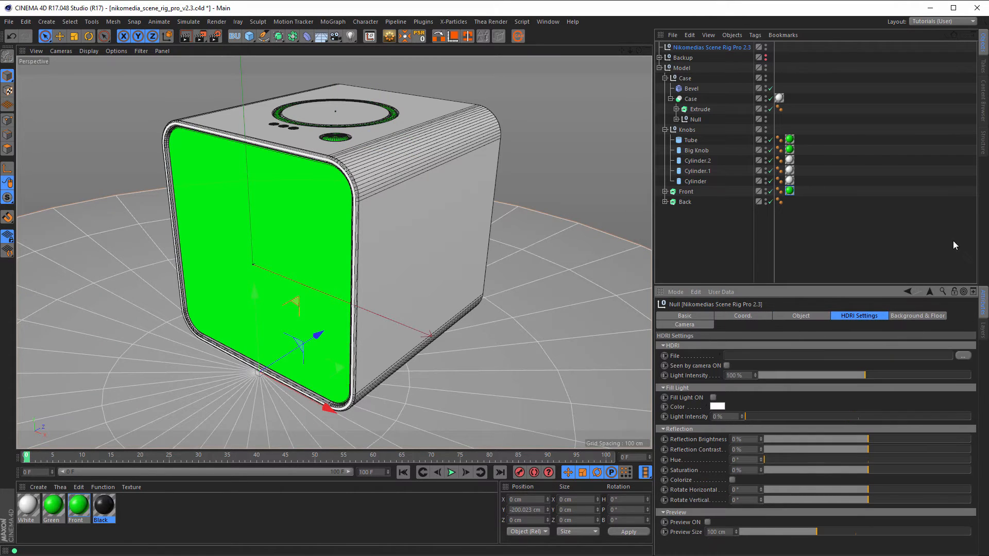
pyautogui.click(983, 103)
pyautogui.doubleClick(693, 56)
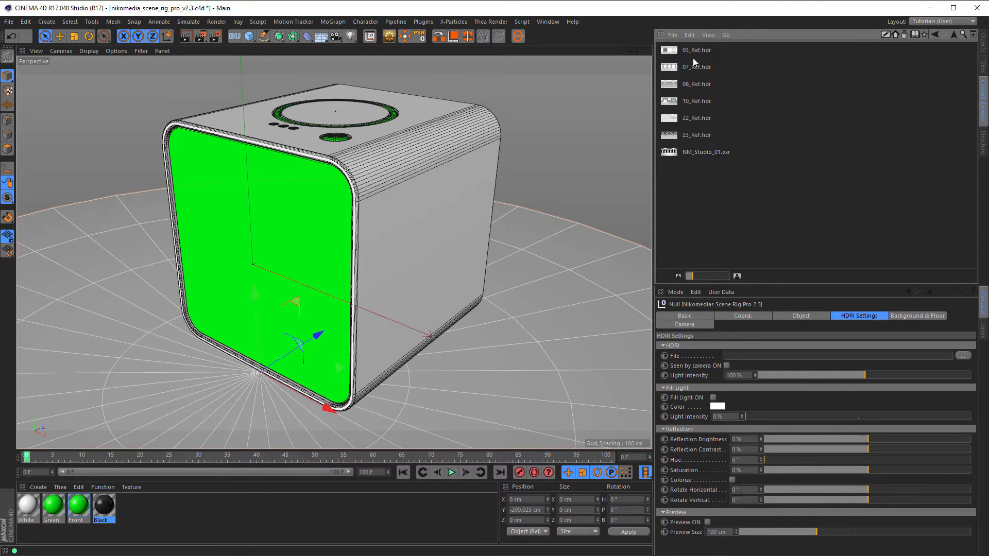
# Step: Display the HDR presets as larger icons and load 10_Ref.hdr as the rig's HDRI file
pyautogui.click(717, 277)
pyautogui.rightClick(821, 191)
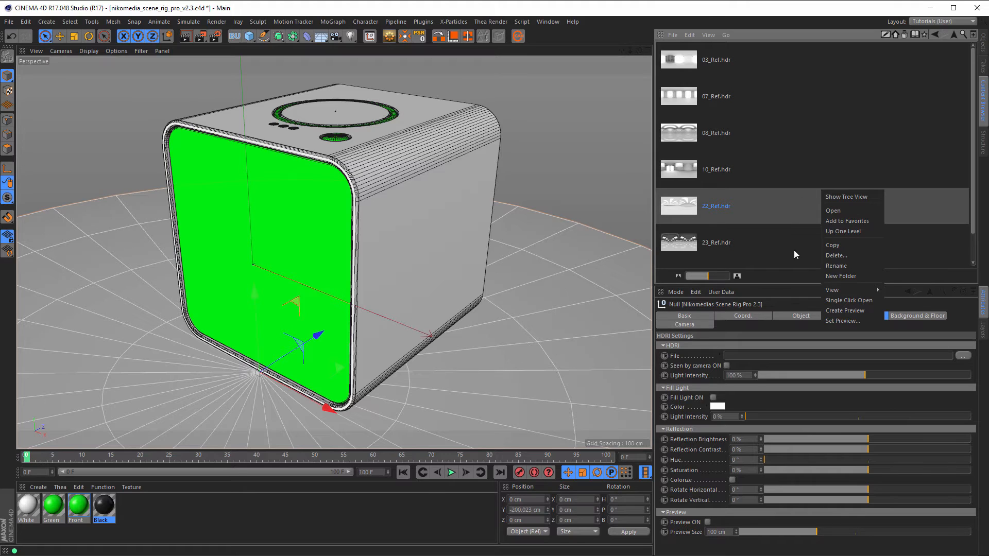
pyautogui.moveTo(851, 288)
pyautogui.click(897, 290)
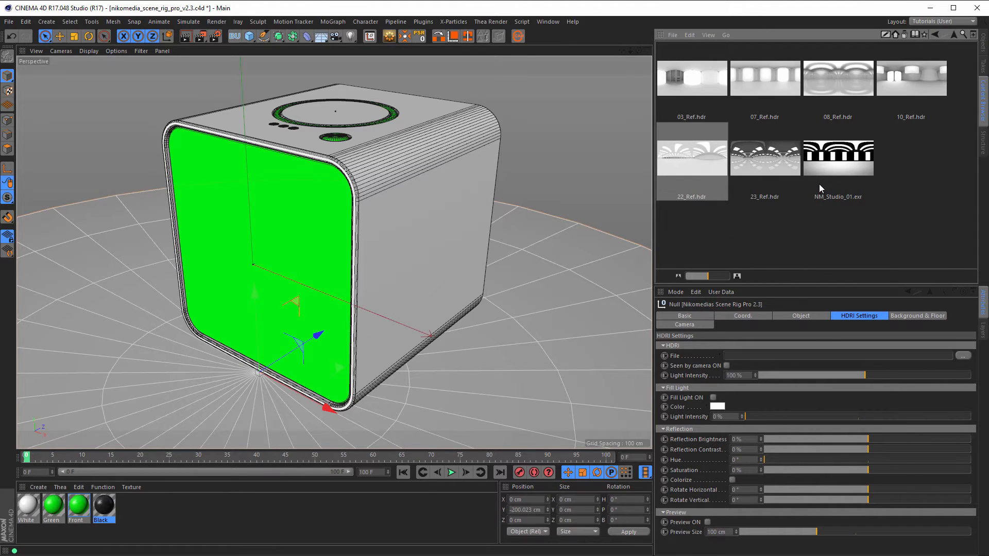
pyautogui.click(911, 87)
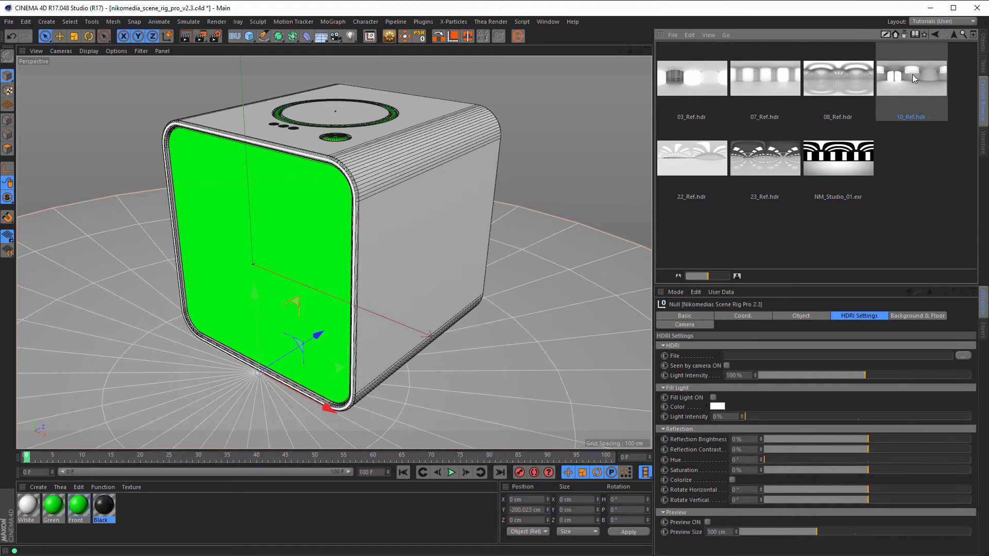
pyautogui.moveTo(867, 196); pyautogui.dragTo(773, 355)
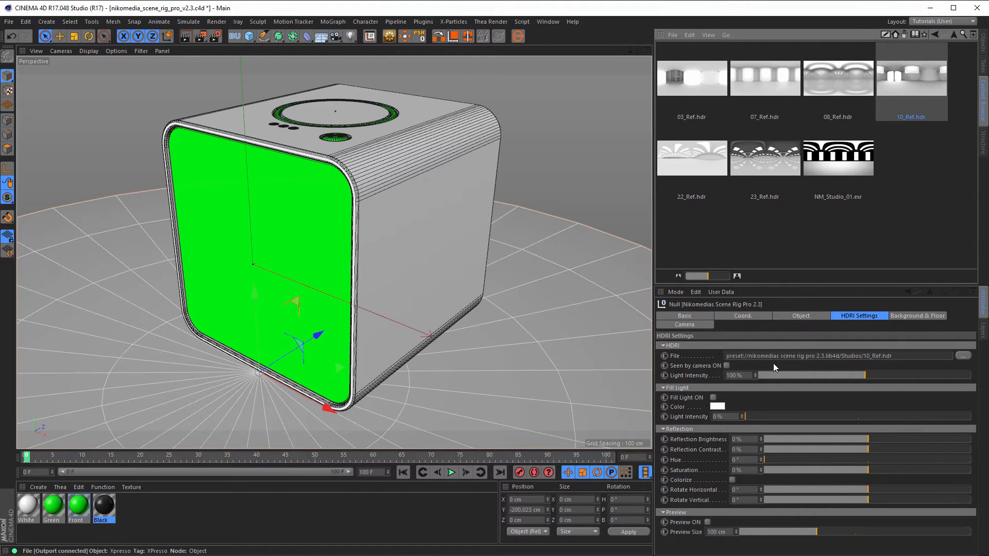
# Step: Turn on the HDRI preview, rotate the HDRI horizontally to -155°, and check the lighting with a viewport render
pyautogui.click(708, 522)
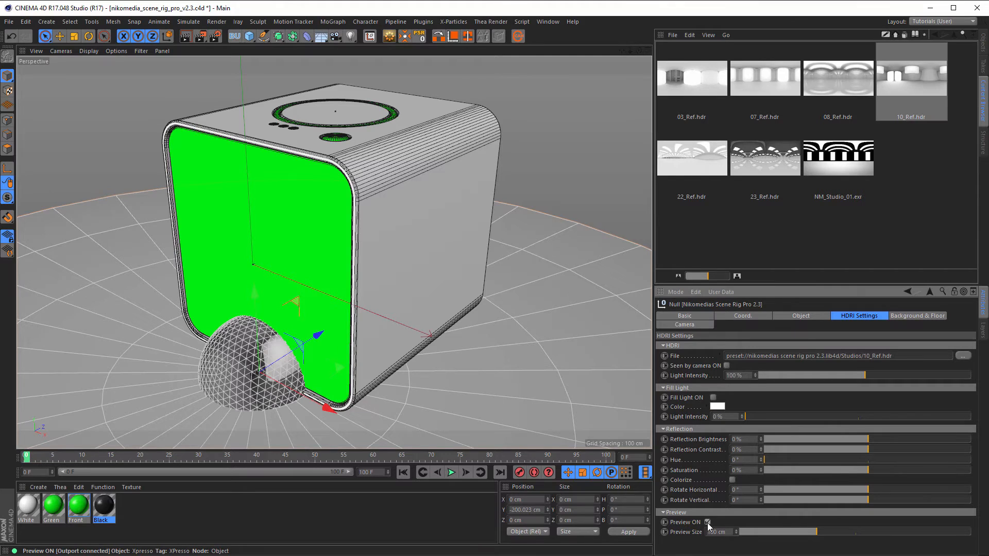
pyautogui.moveTo(855, 489); pyautogui.dragTo(778, 486)
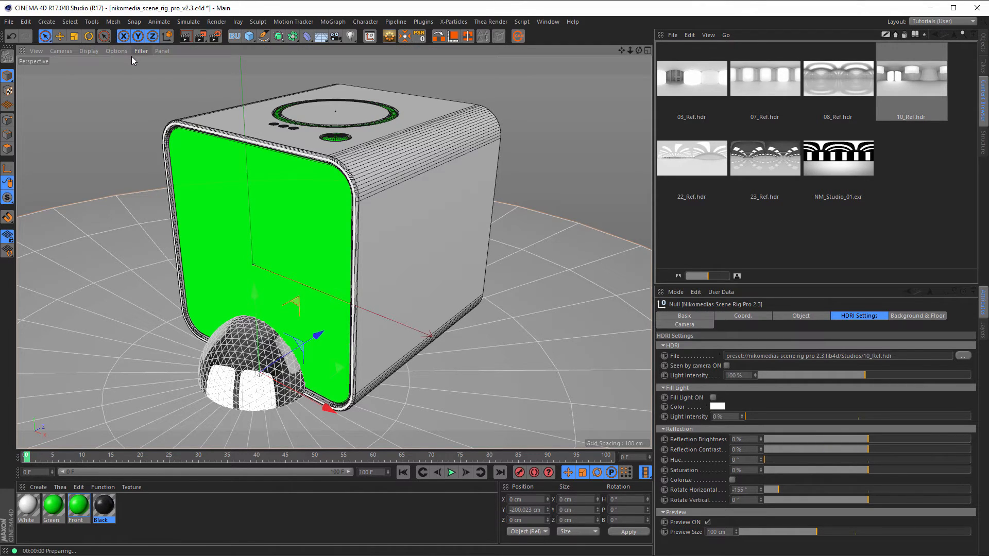
pyautogui.hotkey('ctrl', 'r')
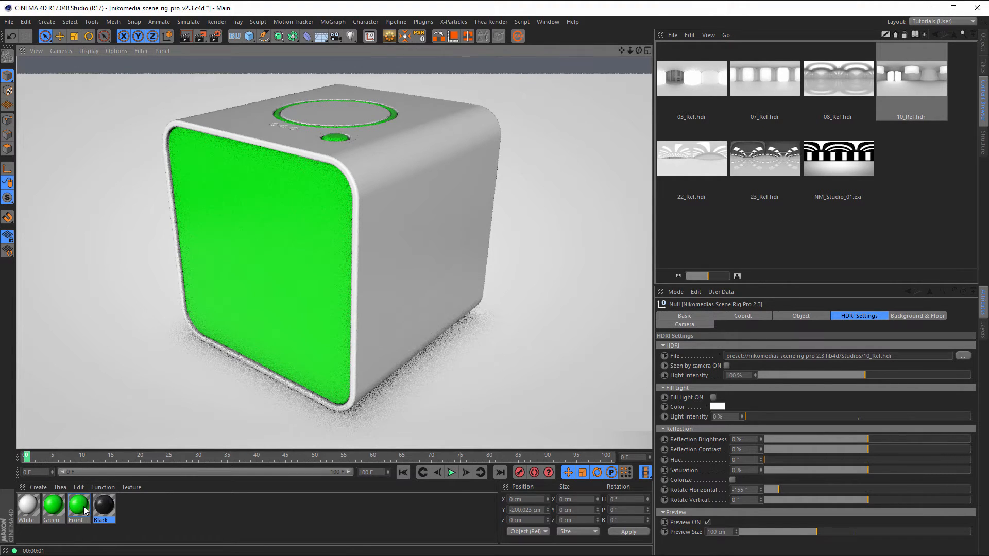
# Step: Return to the scene's object list and open the Front material for editing, keeping its editor clear of the model
pyautogui.click(983, 43)
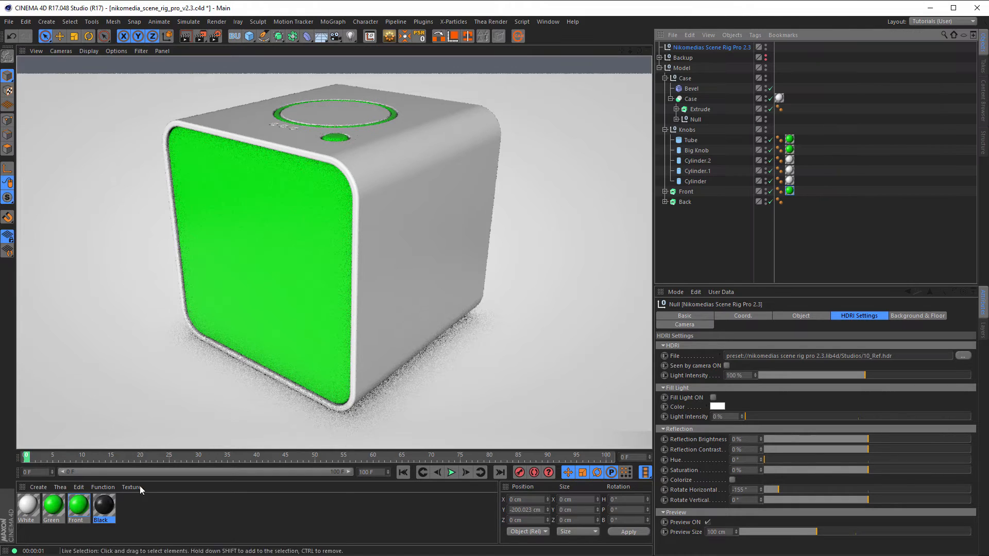
pyautogui.doubleClick(78, 504)
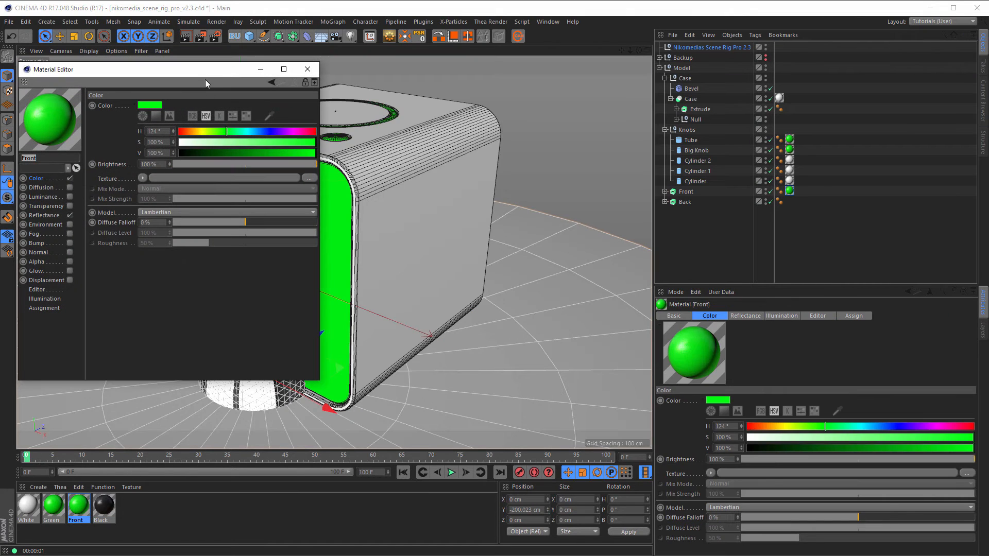
pyautogui.moveTo(206, 75); pyautogui.dragTo(739, 140)
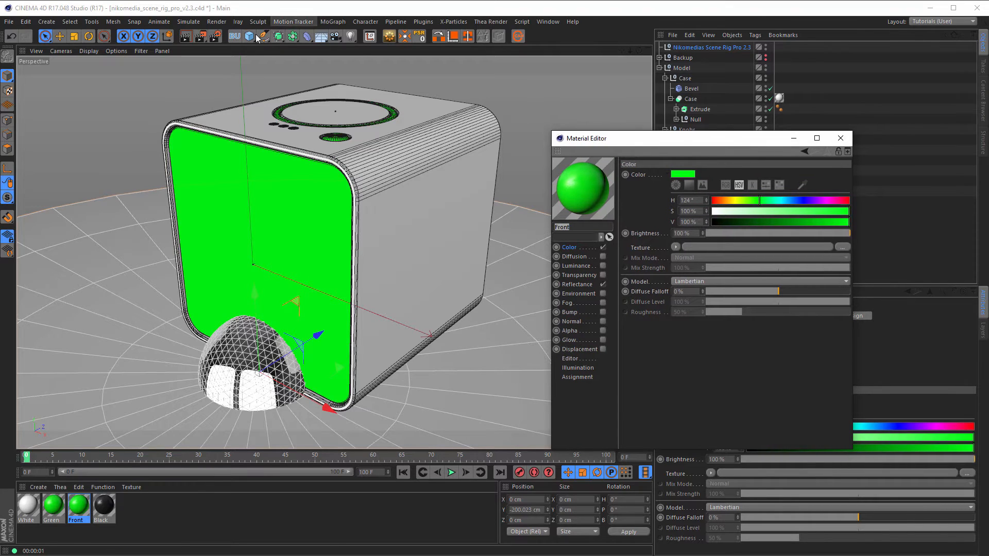
# Step: Start an interactive render region over the speaker in the perspective view
pyautogui.write('r')
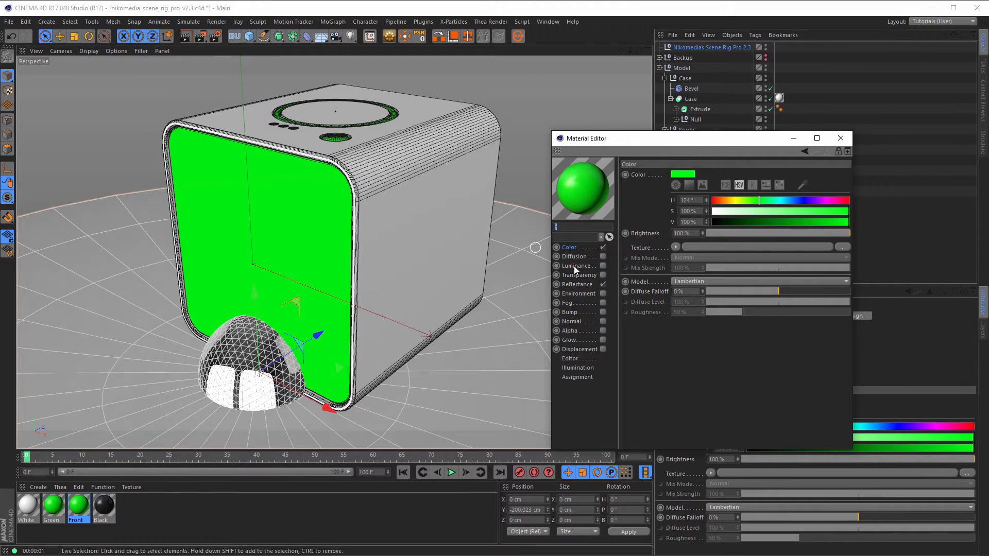
pyautogui.hotkey('ctrl', 'z')
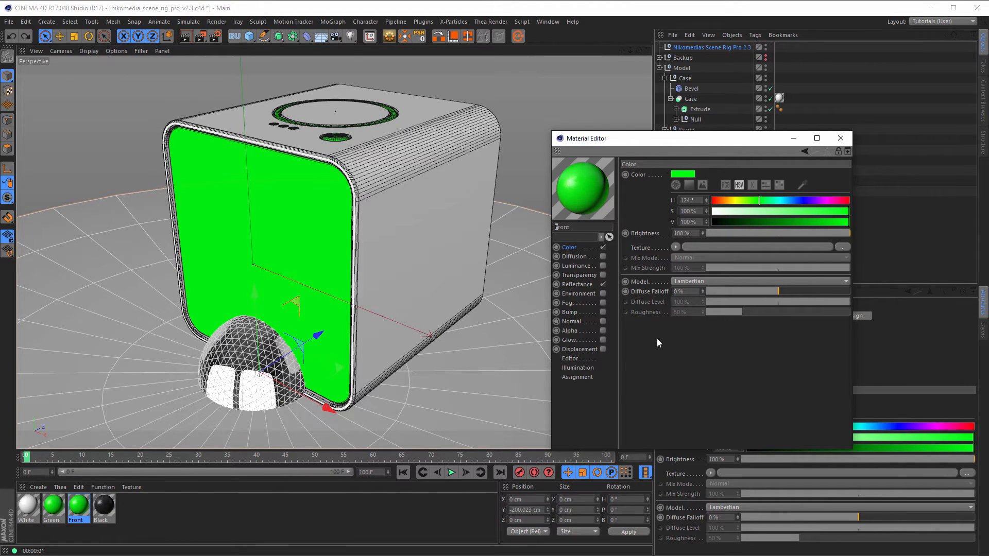
pyautogui.click(567, 33)
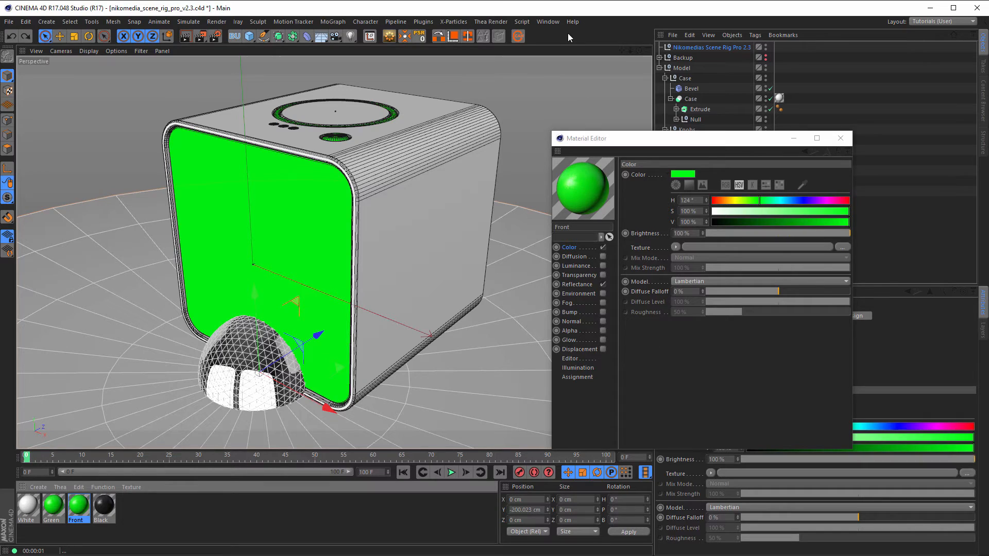
pyautogui.hotkey('alt', 'r')
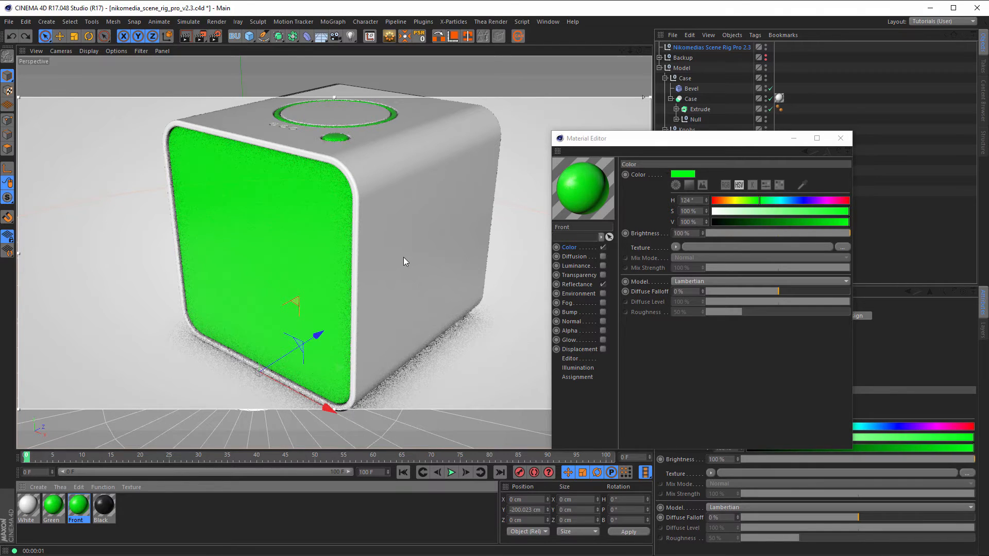
# Step: Enable the Front material's Alpha channel and open the shader choices for its texture
pyautogui.click(602, 330)
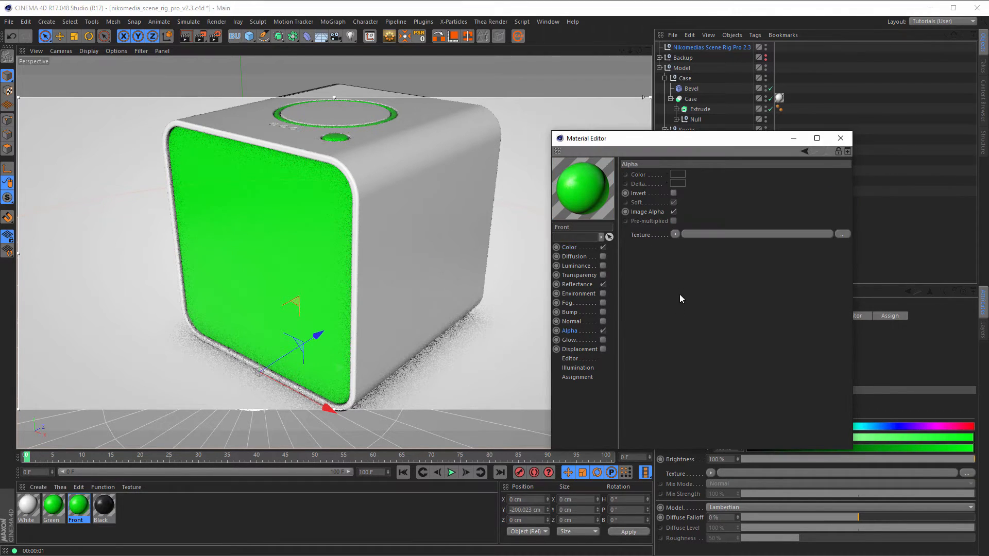
pyautogui.click(674, 234)
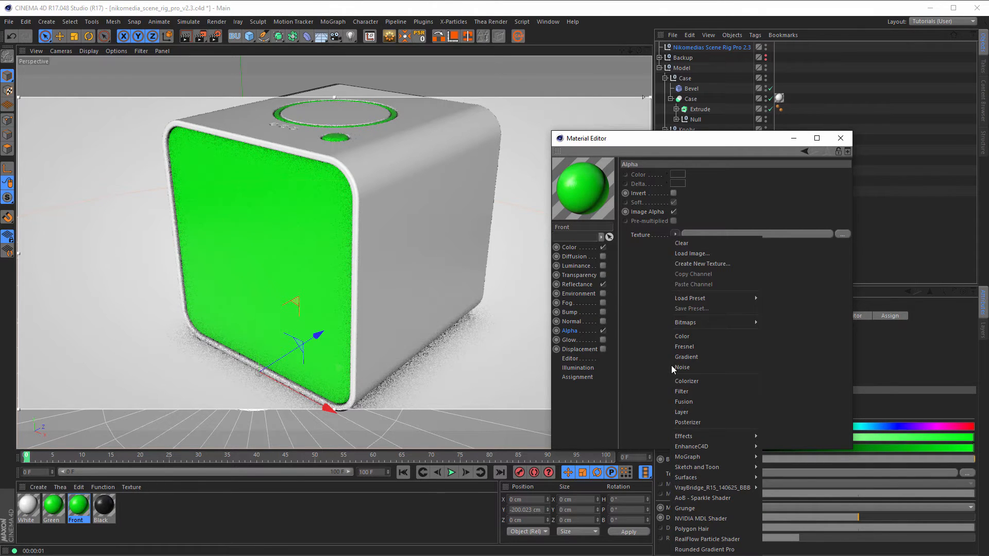
# Step: Load the Tiles surface shader as the Front material's alpha texture and show its shader properties
pyautogui.moveTo(708, 478)
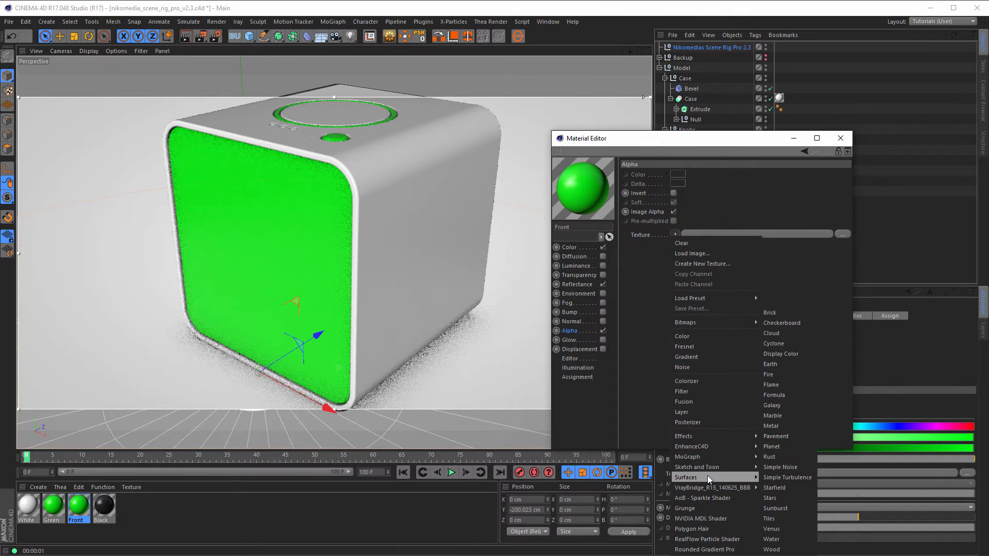
pyautogui.click(778, 518)
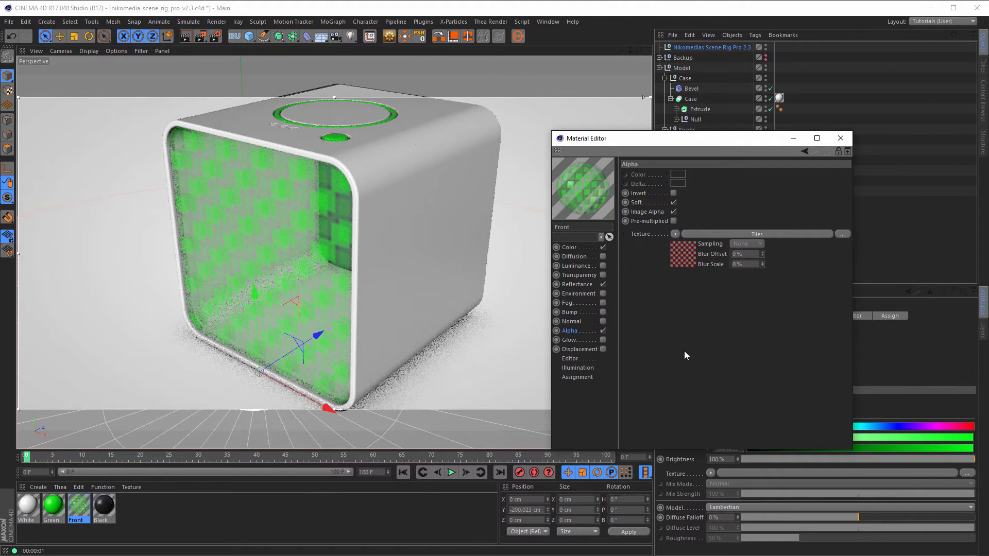
pyautogui.click(681, 257)
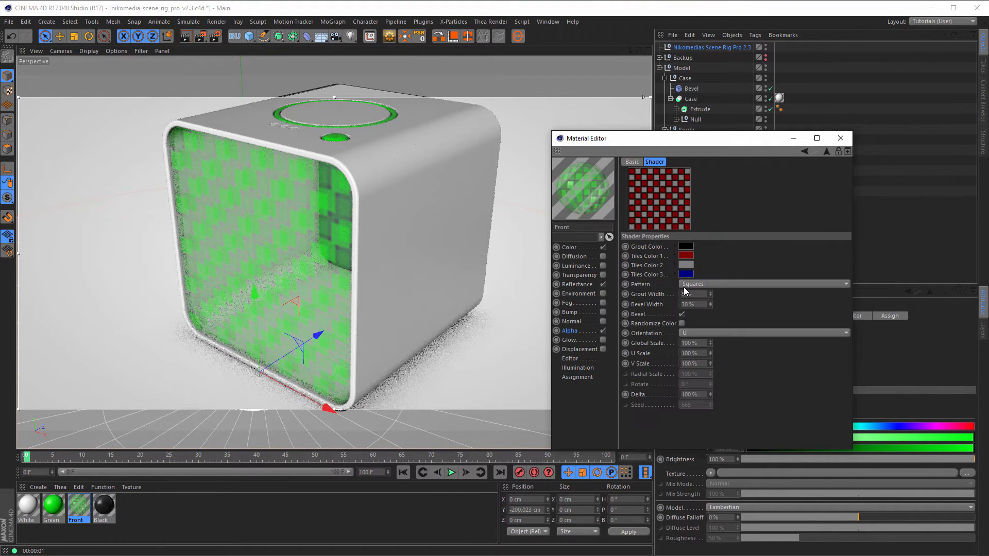
# Step: Set Tiles Color 1 to black and Tiles Color 2 to white in the Tiles shader
pyautogui.click(685, 255)
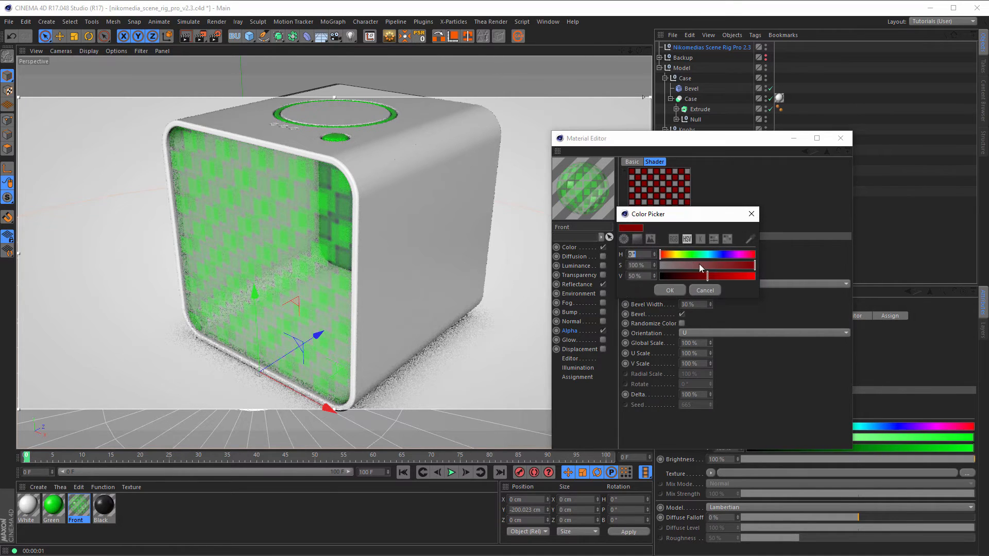
pyautogui.moveTo(690, 276); pyautogui.dragTo(660, 277)
pyautogui.click(669, 290)
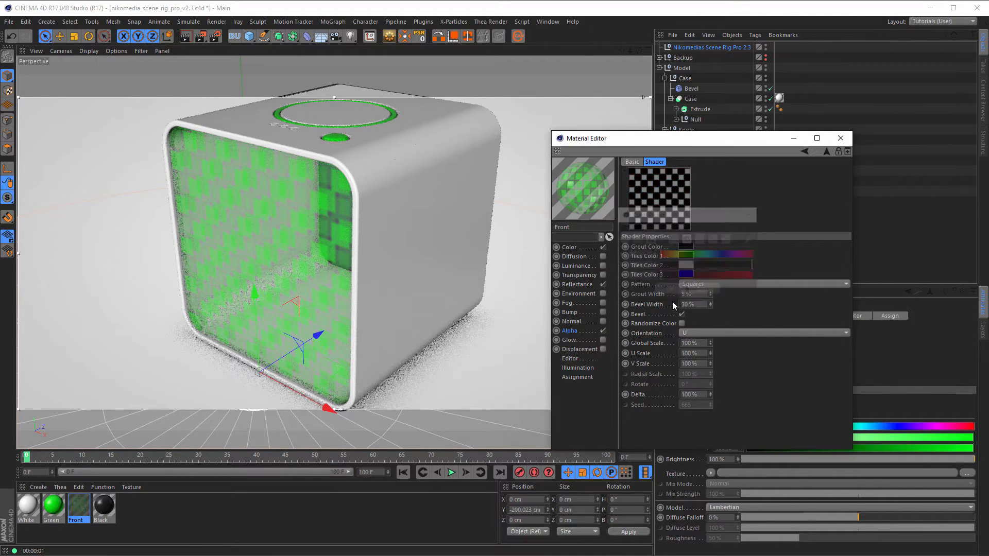
pyautogui.click(690, 267)
pyautogui.moveTo(727, 288); pyautogui.dragTo(867, 302)
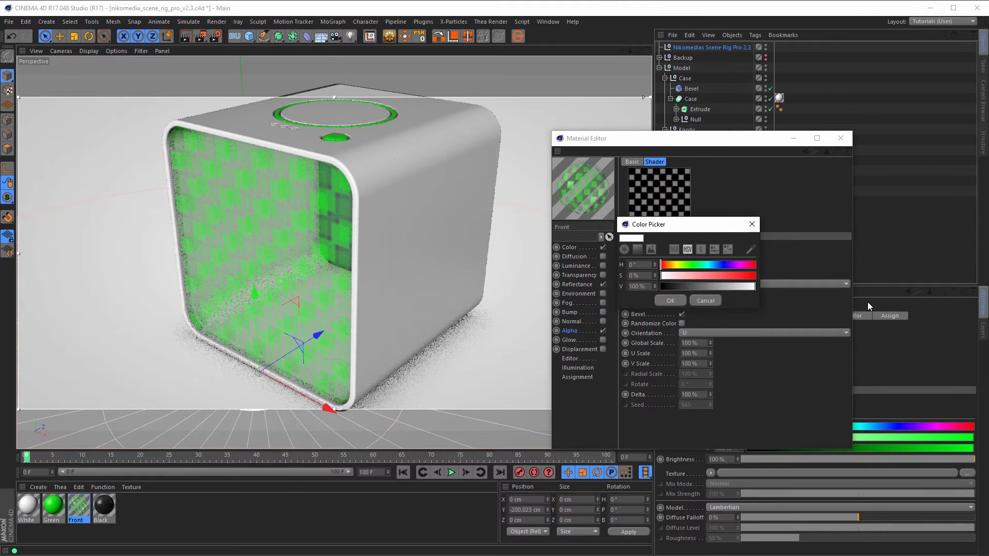
pyautogui.click(666, 301)
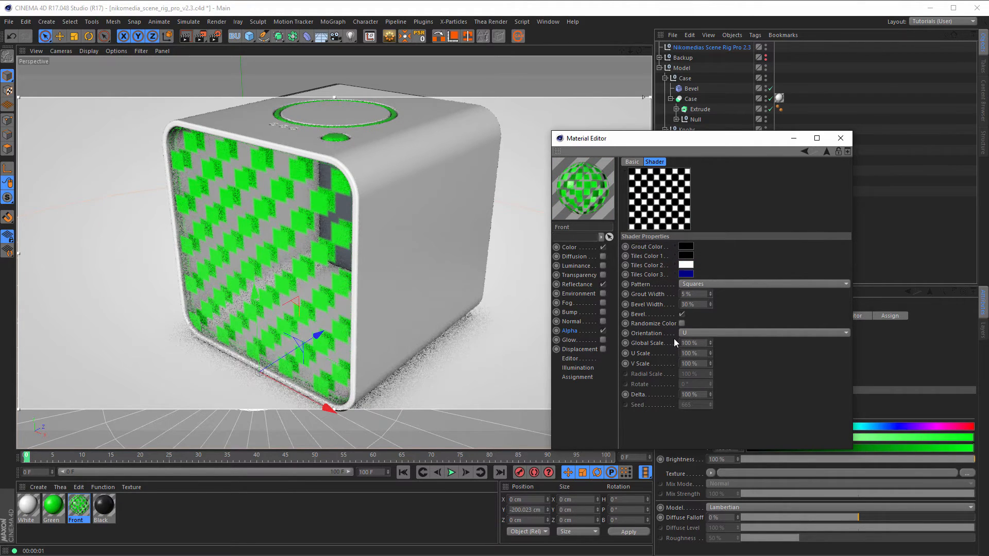
# Step: Change the Tiles pattern to Circles 1 and set its global scale to 20%
pyautogui.click(707, 284)
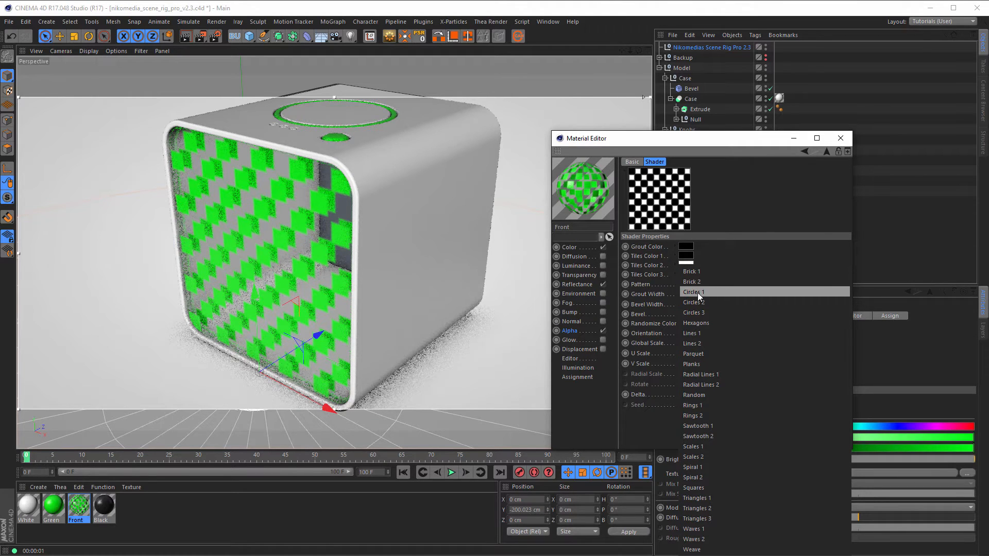
pyautogui.click(697, 293)
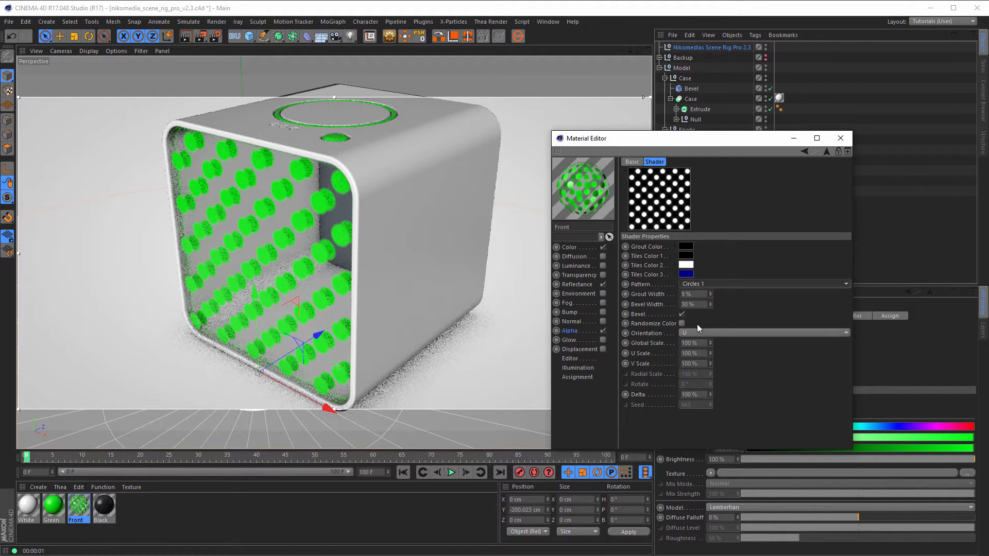
pyautogui.click(695, 343)
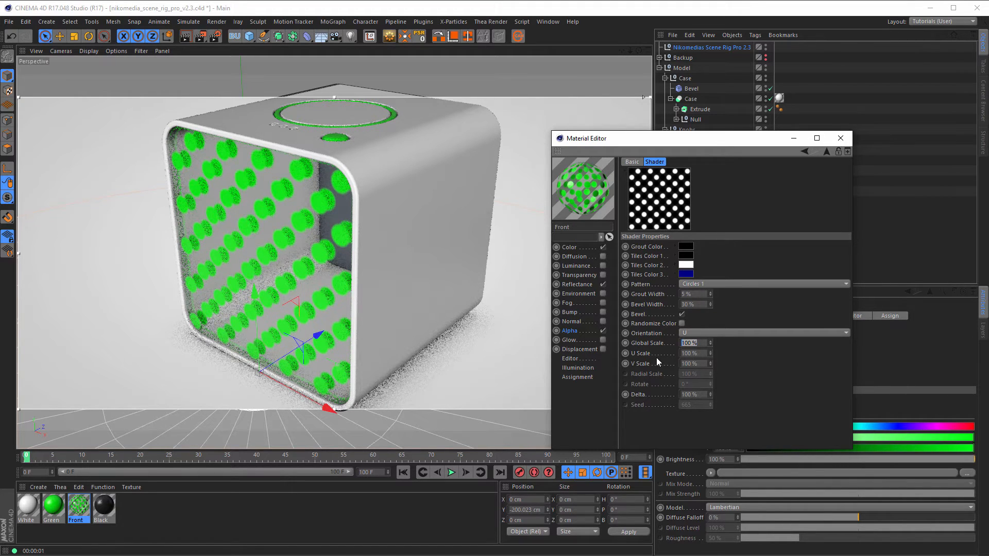
pyautogui.write('20')
pyautogui.press('Return')
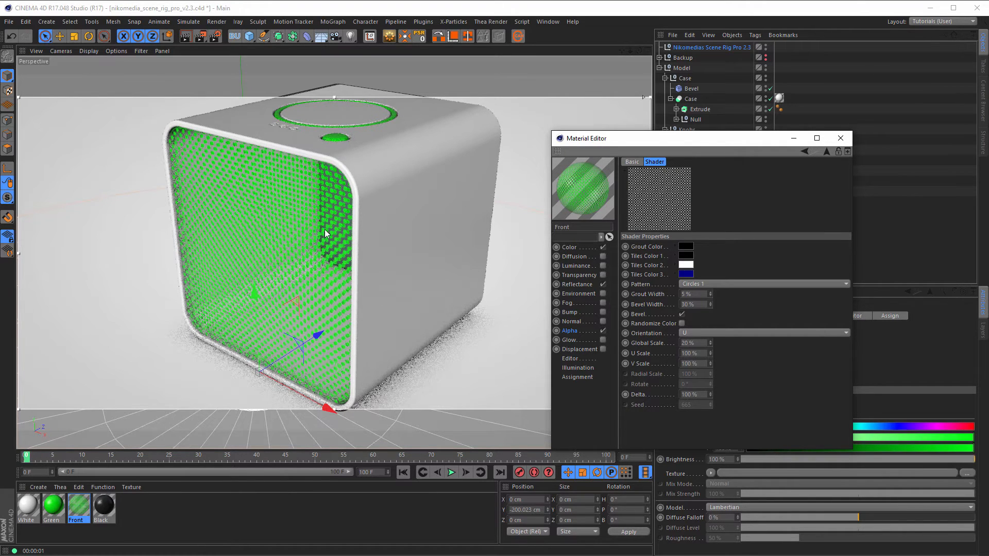
# Step: Invert the Front material's alpha channel and check the perforated front panel up close
pyautogui.click(571, 331)
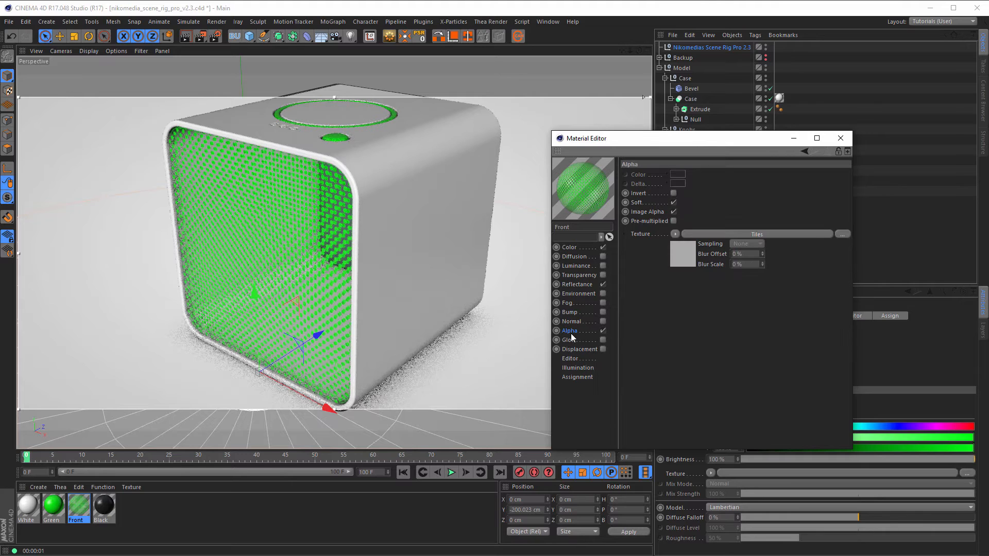
pyautogui.click(673, 193)
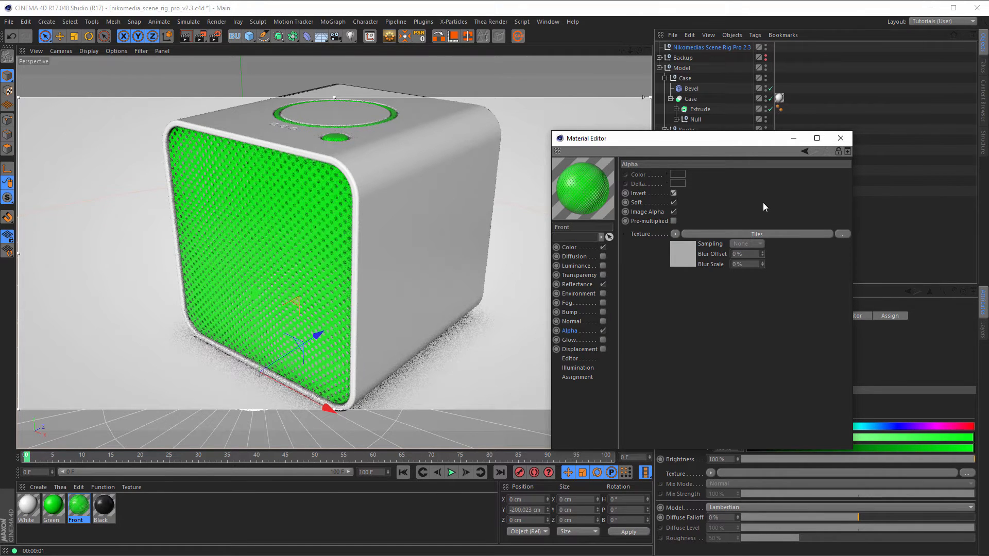
pyautogui.scroll(3, 371, 168)
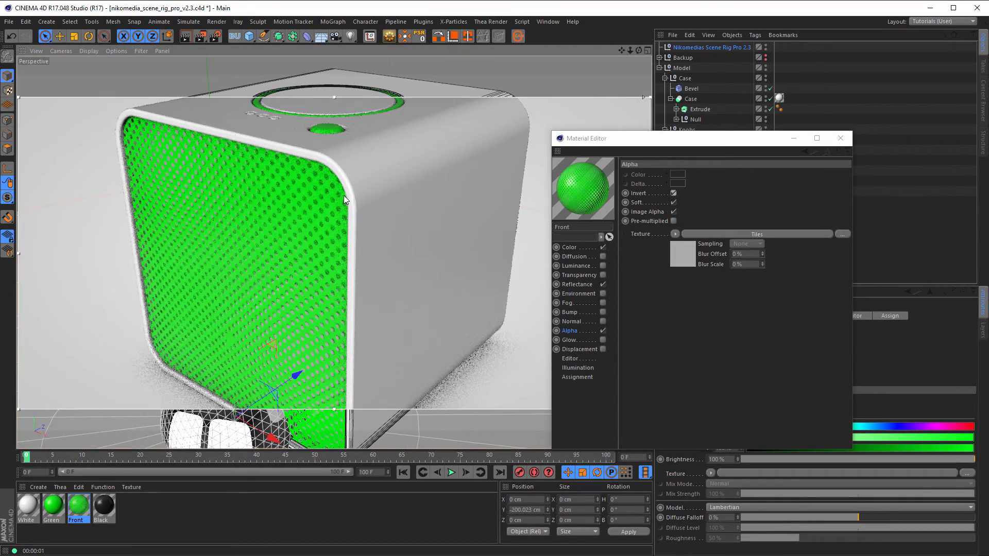
pyautogui.moveTo(344, 196)
pyautogui.keyDown('alt'); pyautogui.mouseDown()
pyautogui.moveTo(303, 224)
pyautogui.moveTo(359, 201)
pyautogui.mouseUp(); pyautogui.keyUp('alt')
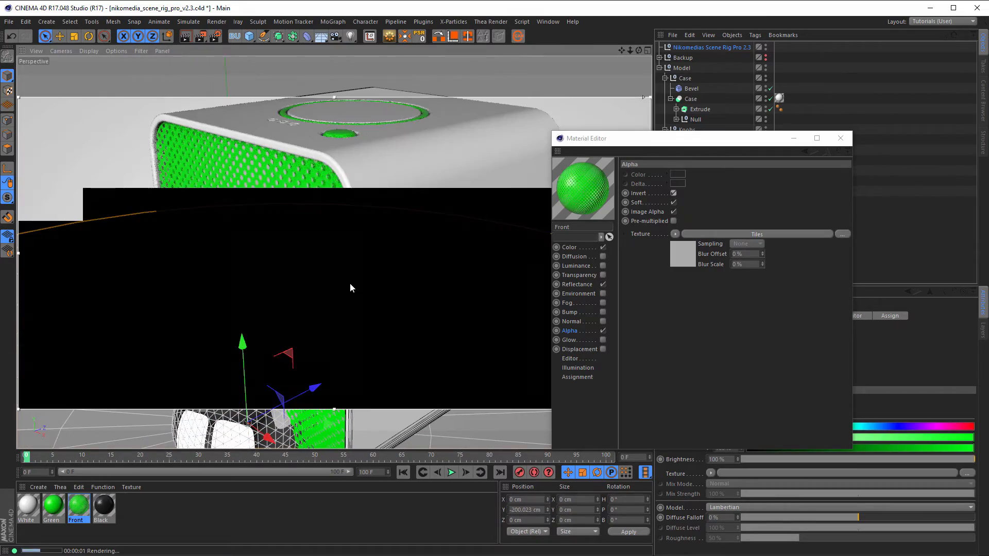
# Step: Move the Rectangle spline inside the Front object along Z to 5 cm, working in the Right view
pyautogui.middleClick(350, 286)
pyautogui.middleClick(263, 361)
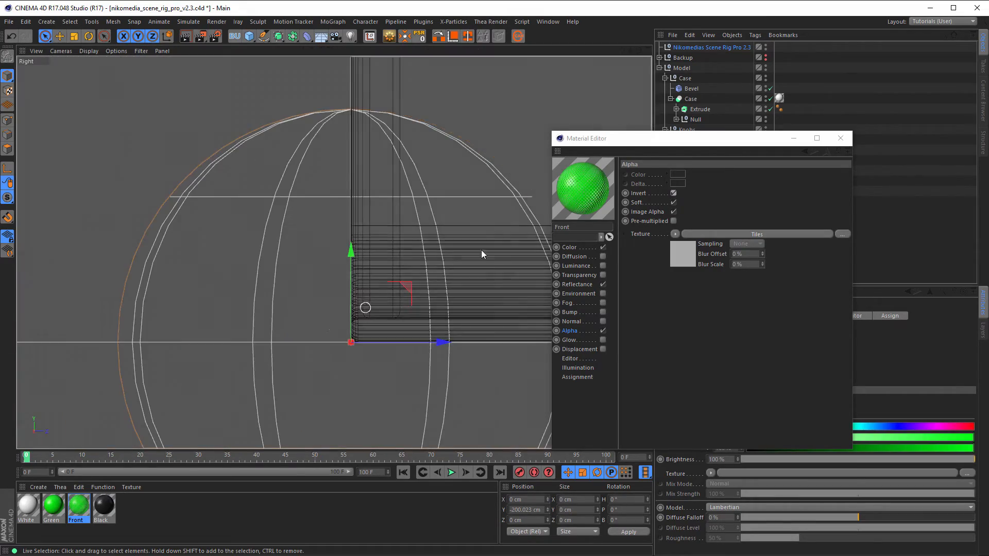
pyautogui.moveTo(688, 139); pyautogui.dragTo(732, 308)
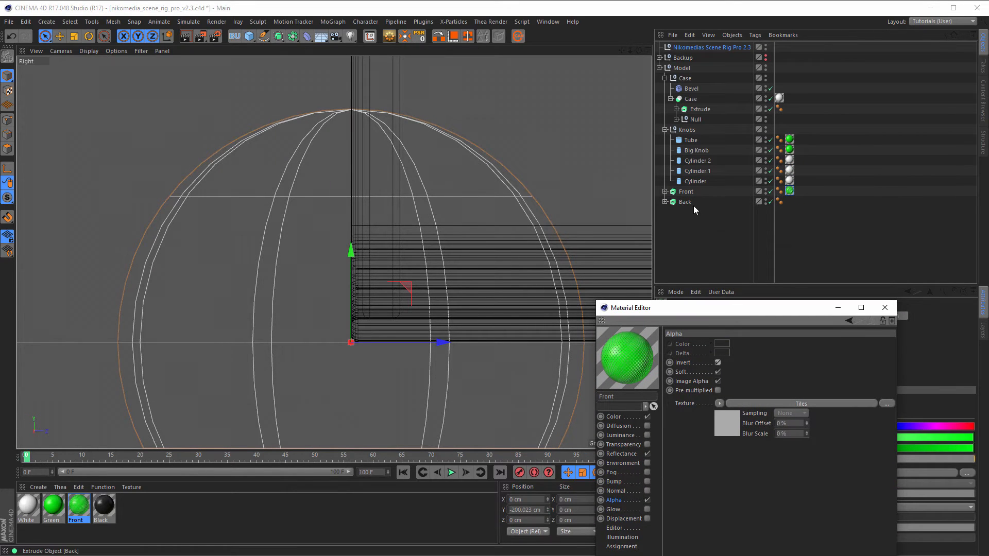
pyautogui.click(665, 192)
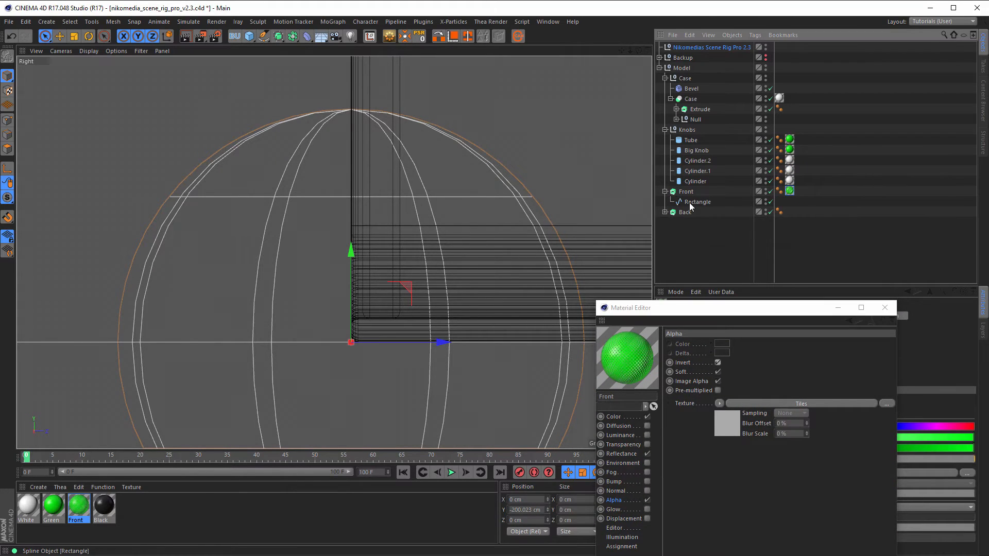
pyautogui.click(693, 202)
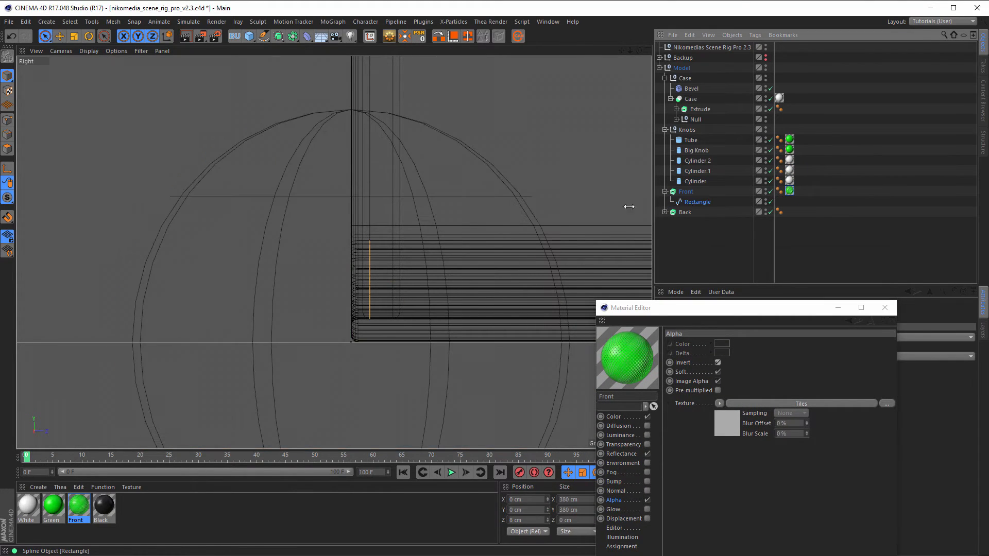
pyautogui.click(59, 36)
pyautogui.scroll(-5, 403, 187)
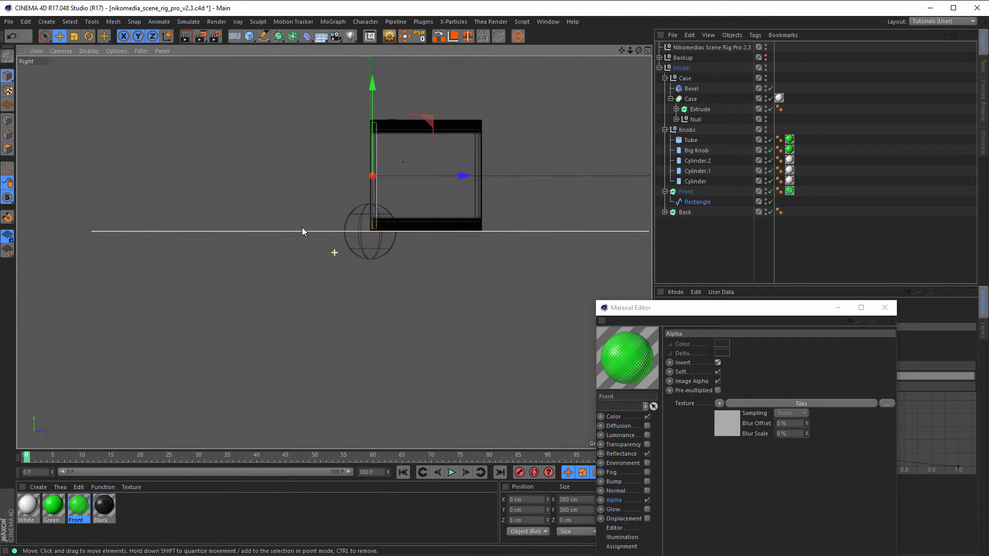
pyautogui.scroll(6, 391, 175)
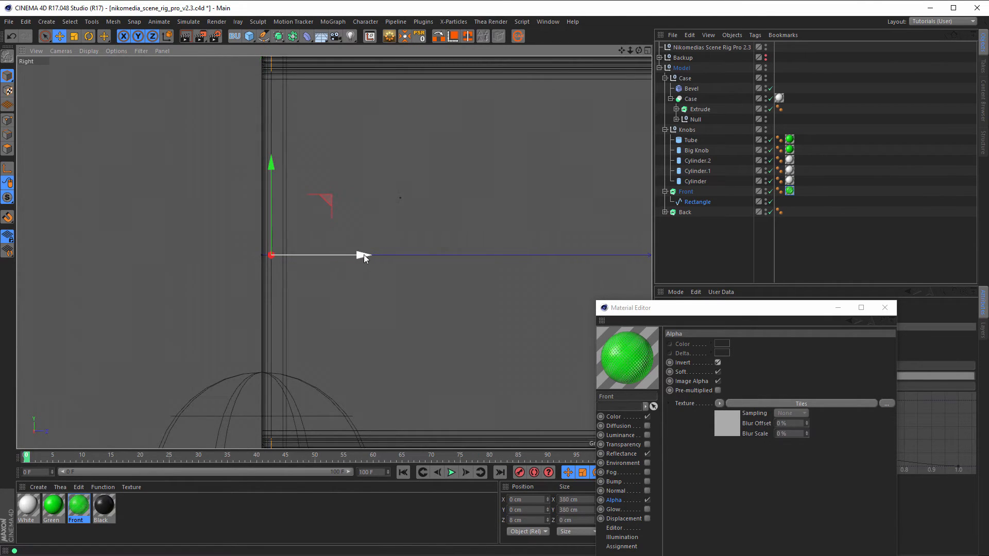
pyautogui.moveTo(362, 255); pyautogui.dragTo(359, 260)
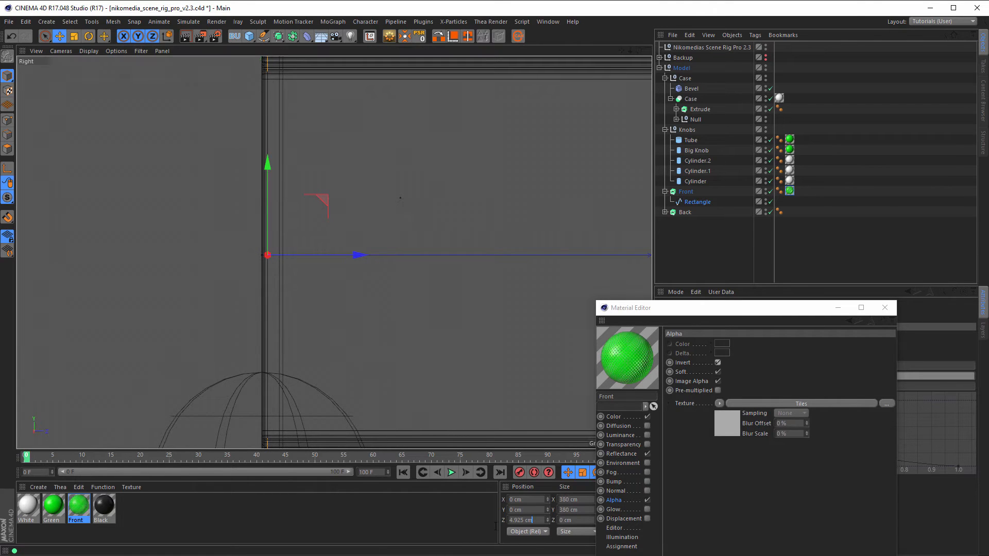
pyautogui.click(521, 520)
pyautogui.write('5')
pyautogui.middleClick(413, 351)
pyautogui.middleClick(234, 217)
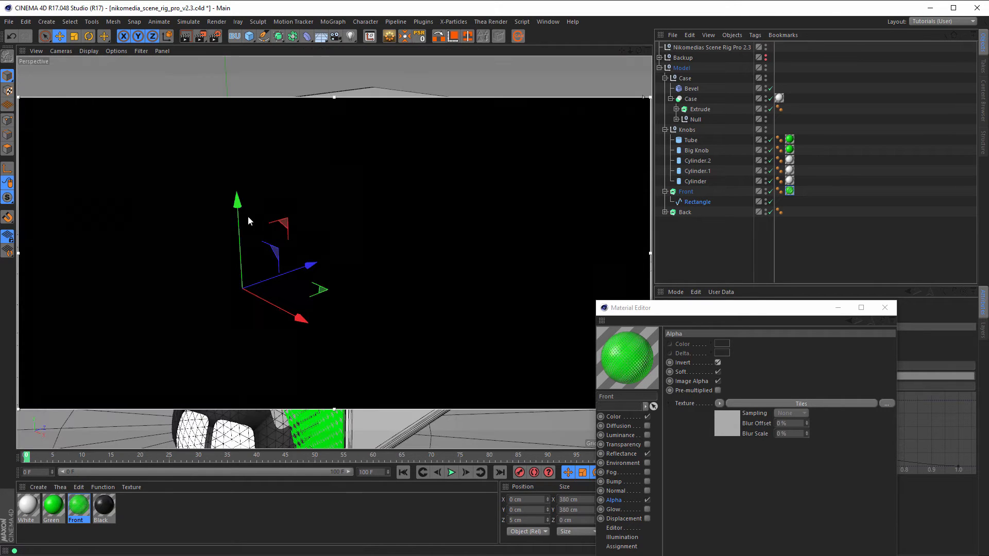
# Step: Compare the rendered speaker with the reference image cube.jpg in the Picture Viewer
pyautogui.hotkey('ctrl', 'r')
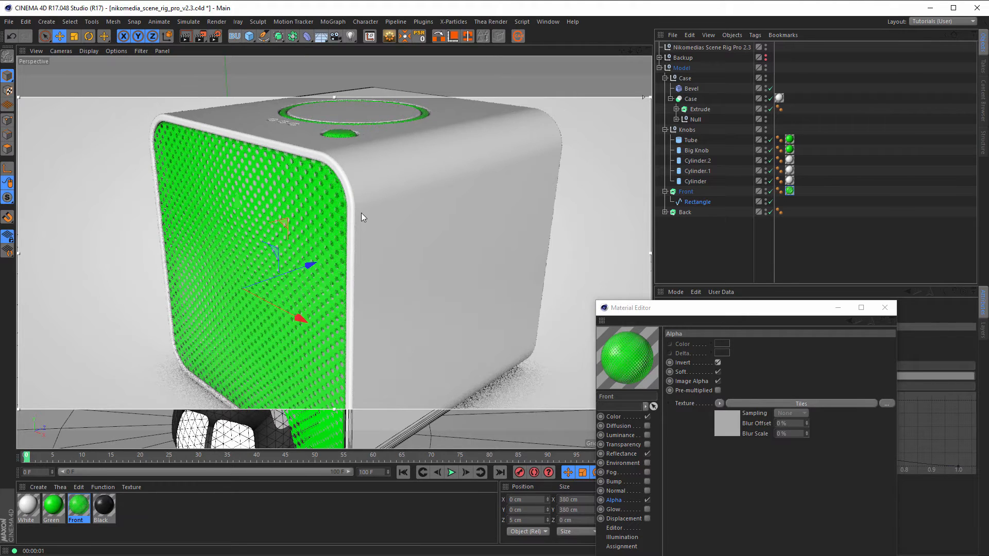
pyautogui.hotkey('shift', 'F6')
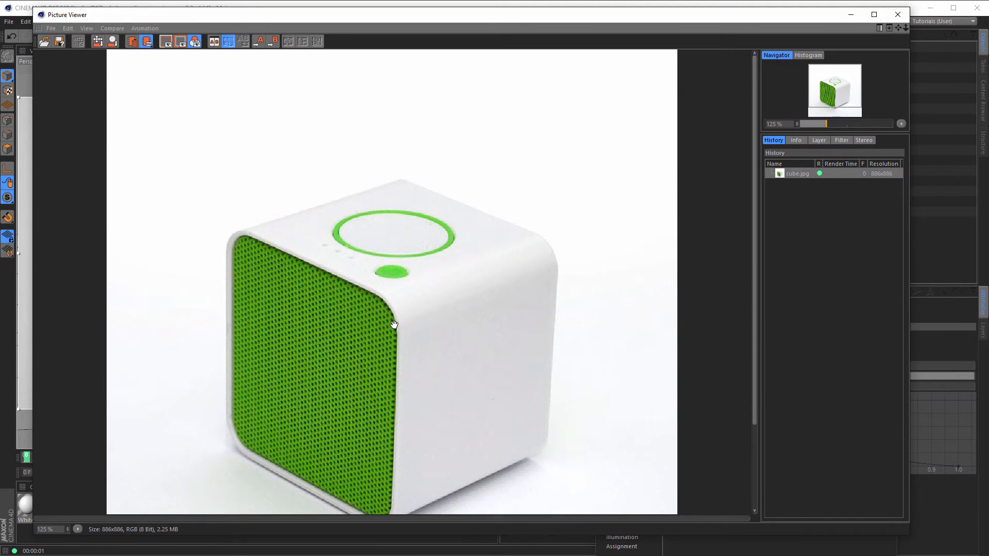
pyautogui.click(896, 17)
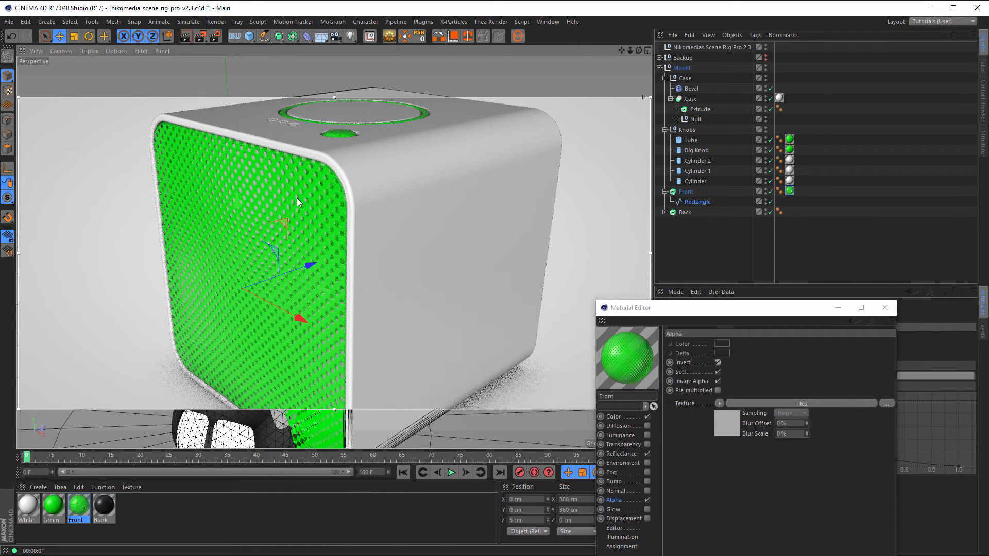
# Step: Examine the rendered perforations of the speaker's front grille from near and far
pyautogui.keyDown('alt'); pyautogui.moveTo(296, 198); pyautogui.dragTo(260, 214, button='right'); pyautogui.keyUp('alt')
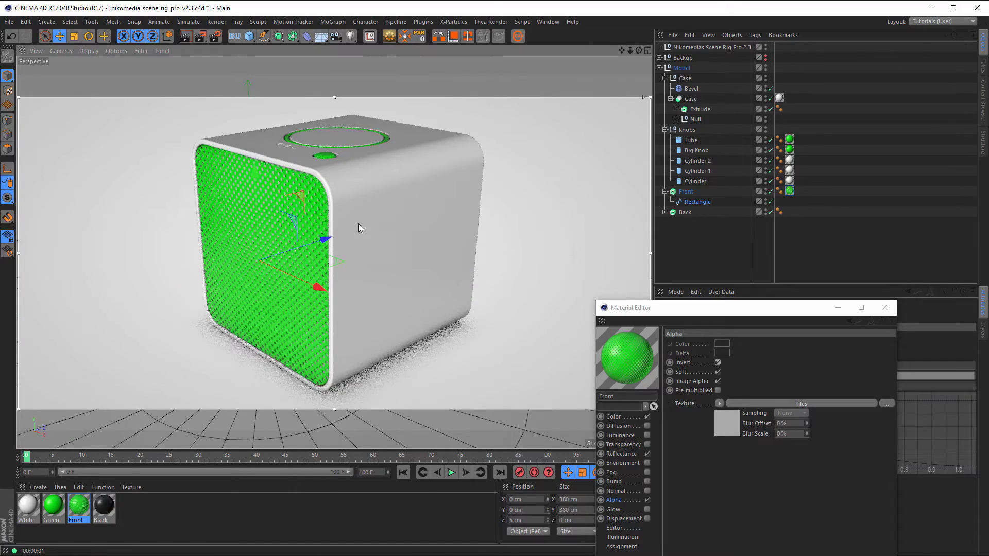
pyautogui.keyDown('alt'); pyautogui.moveTo(339, 195); pyautogui.dragTo(523, 206, button='right'); pyautogui.keyUp('alt')
pyautogui.hotkey('ctrl', 'r')
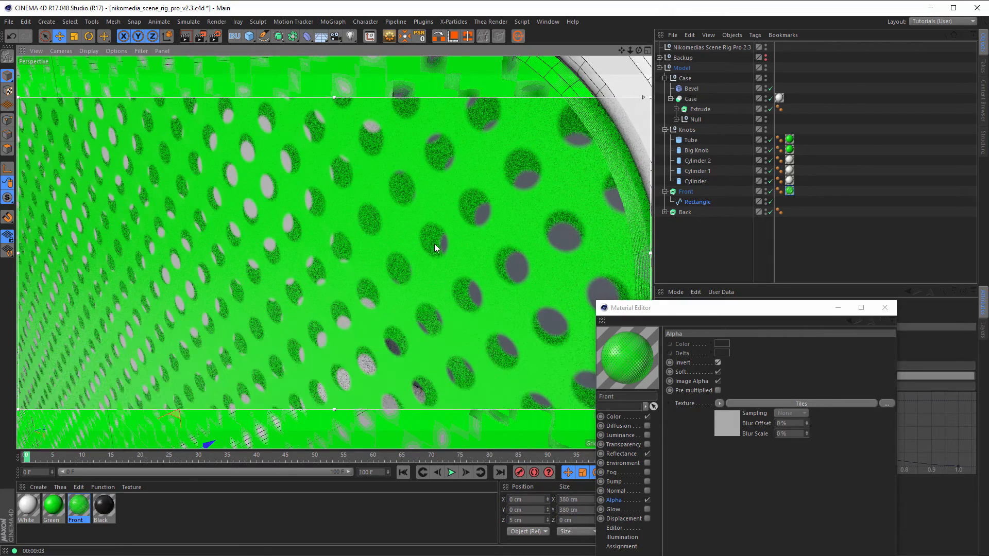
pyautogui.keyDown('alt'); pyautogui.moveTo(448, 269); pyautogui.dragTo(282, 309, button='right'); pyautogui.keyUp('alt')
pyautogui.keyDown('alt'); pyautogui.moveTo(330, 248); pyautogui.dragTo(275, 206, button='middle'); pyautogui.keyUp('alt')
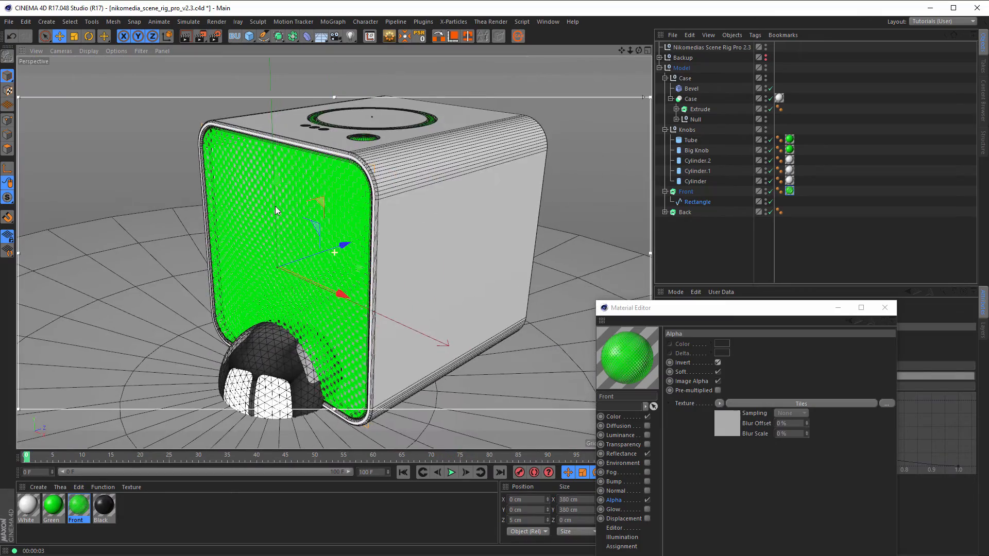
pyautogui.keyDown('alt'); pyautogui.moveTo(363, 225); pyautogui.dragTo(319, 234, button='right'); pyautogui.keyUp('alt')
pyautogui.keyDown('alt'); pyautogui.moveTo(319, 234); pyautogui.dragTo(311, 245, button='middle'); pyautogui.keyUp('alt')
pyautogui.keyDown('alt'); pyautogui.moveTo(311, 245); pyautogui.dragTo(415, 265, button='right'); pyautogui.keyUp('alt')
pyautogui.keyDown('alt'); pyautogui.moveTo(415, 265); pyautogui.dragTo(403, 258, button='middle'); pyautogui.keyUp('alt')
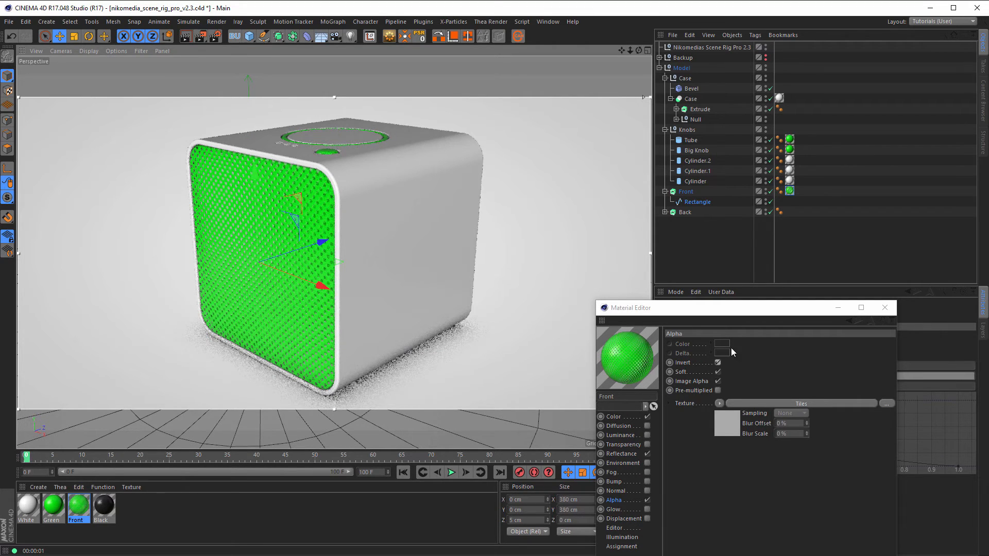
# Step: Close the Material Editor, apply the Black material to the Back object, and turn off the interactive render region
pyautogui.click(884, 307)
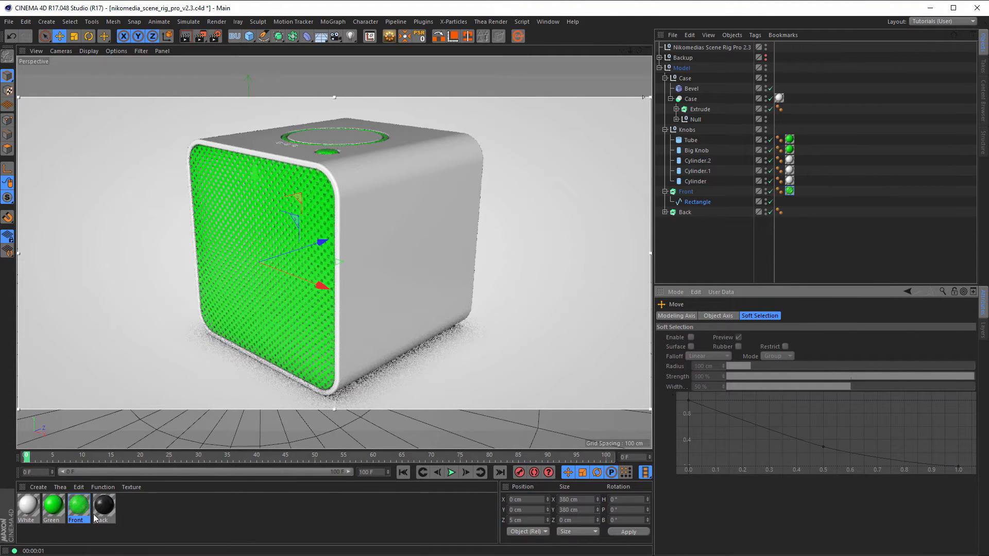
pyautogui.moveTo(104, 506); pyautogui.dragTo(684, 212)
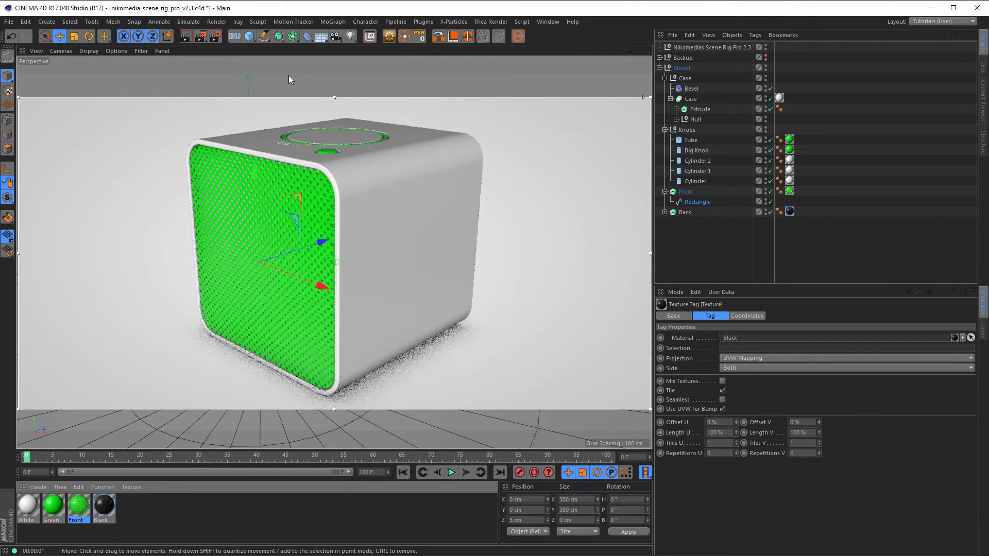
pyautogui.hotkey('alt', 'r')
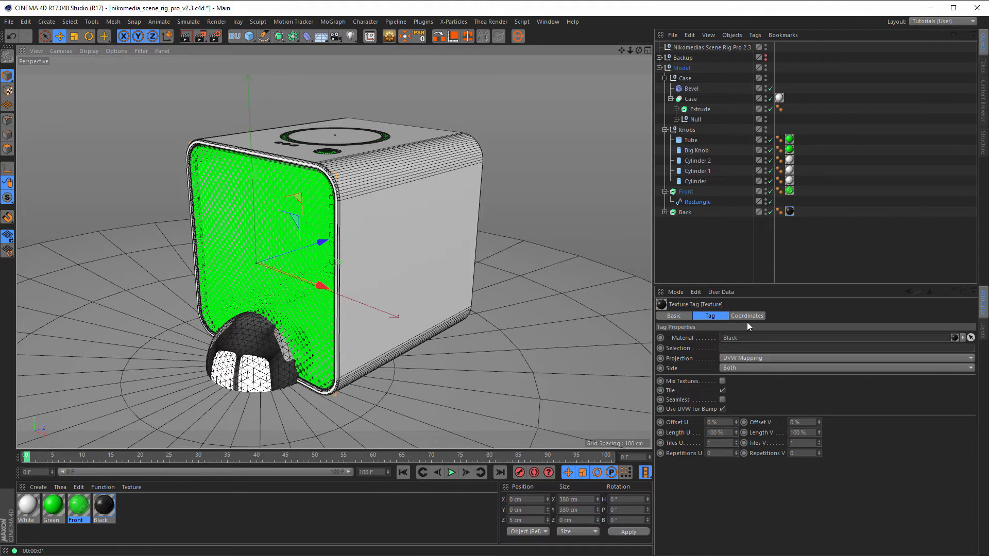
# Step: Find the MagicSolo plugin command by filtering for "magic" and add it to the main toolbar
pyautogui.click(718, 47)
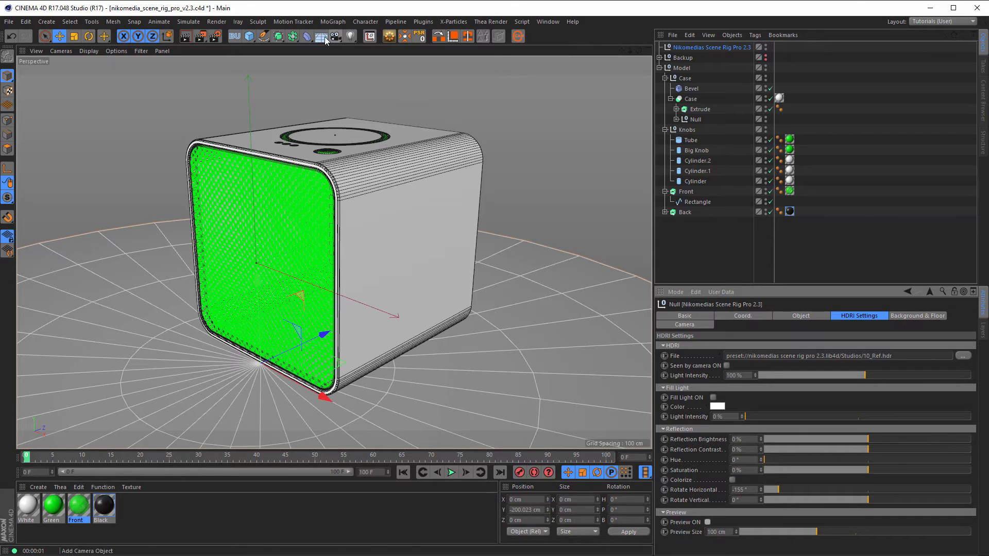
pyautogui.click(7, 197)
pyautogui.hotkey('shift', 'F12')
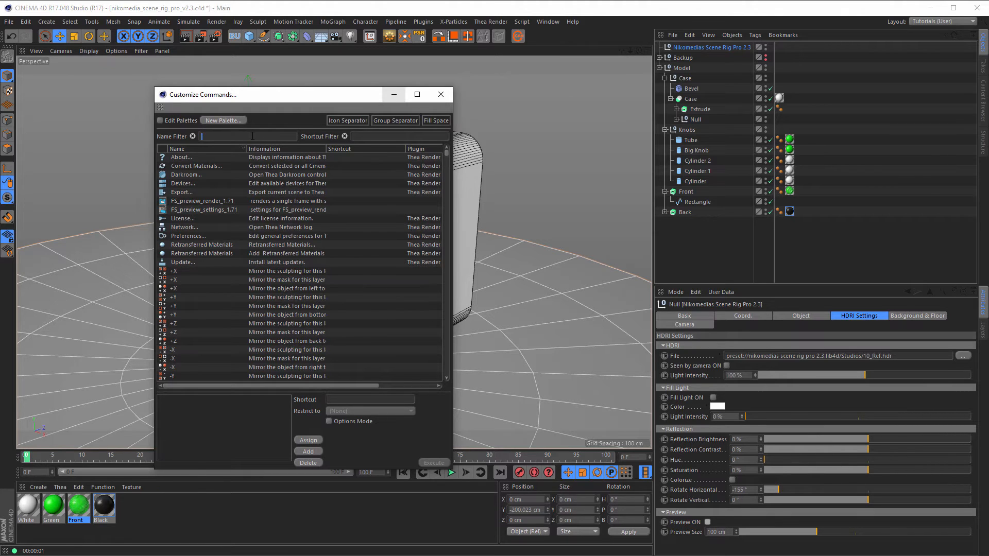
pyautogui.write('magic')
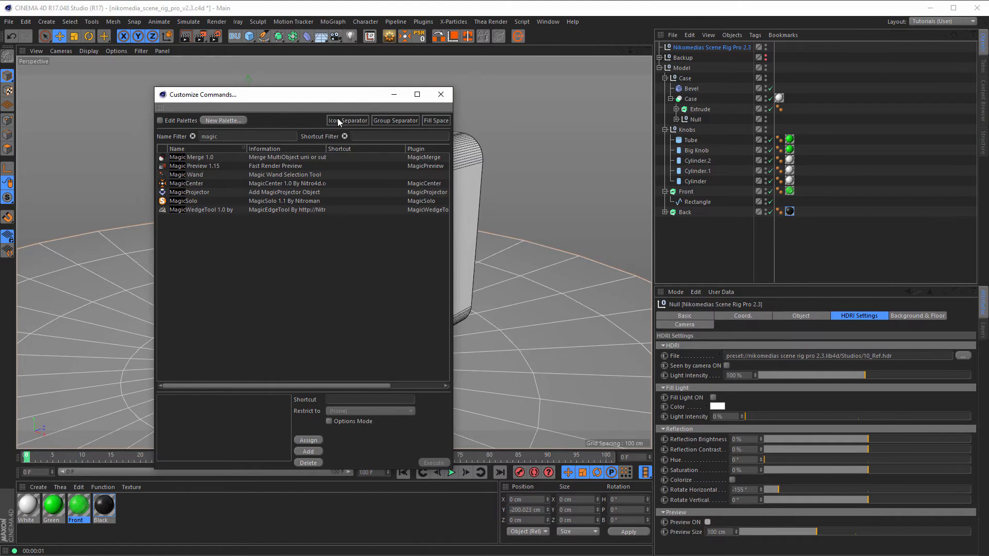
pyautogui.moveTo(338, 120); pyautogui.dragTo(487, 99)
pyautogui.moveTo(525, 46); pyautogui.dragTo(508, 46)
pyautogui.moveTo(172, 201)
pyautogui.mouseDown()
pyautogui.moveTo(442, 135)
pyautogui.moveTo(508, 39)
pyautogui.mouseUp()
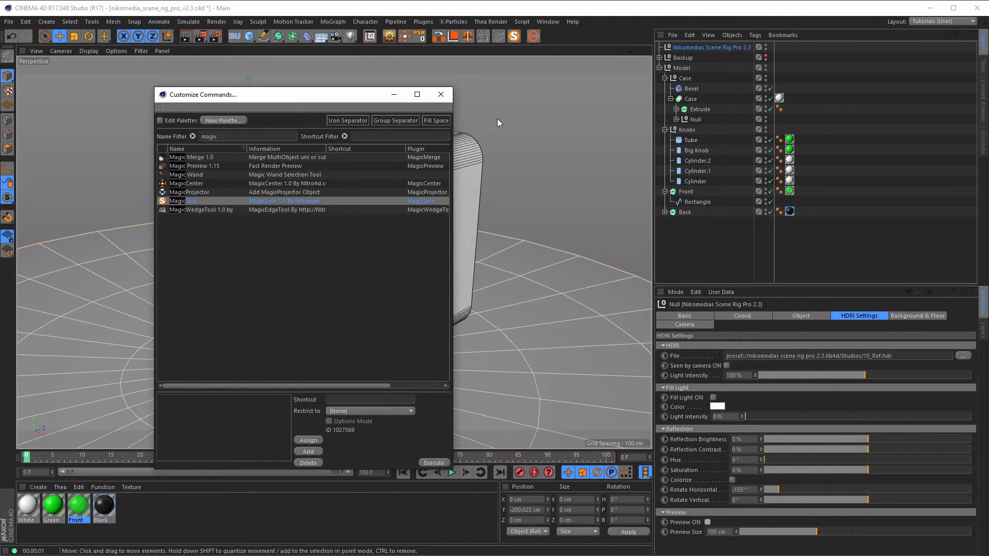
pyautogui.click(443, 95)
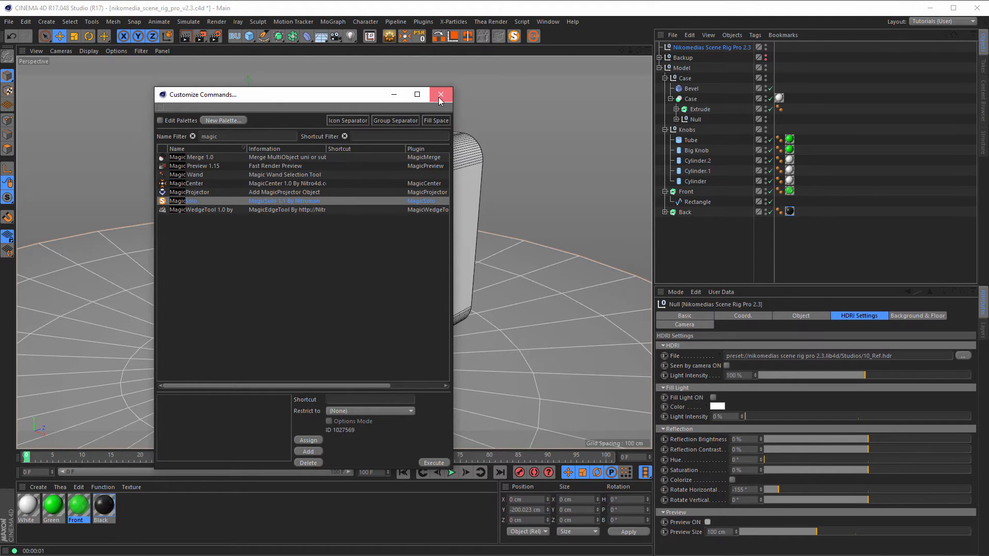
pyautogui.click(438, 95)
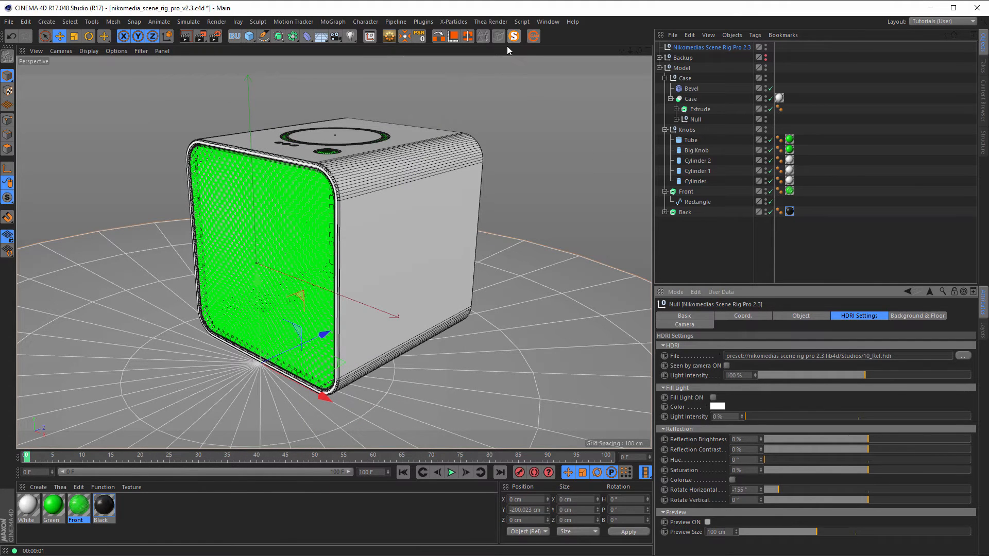
# Step: Collapse the Extrude object inside the Case boolean into a single polygon object
pyautogui.click(701, 78)
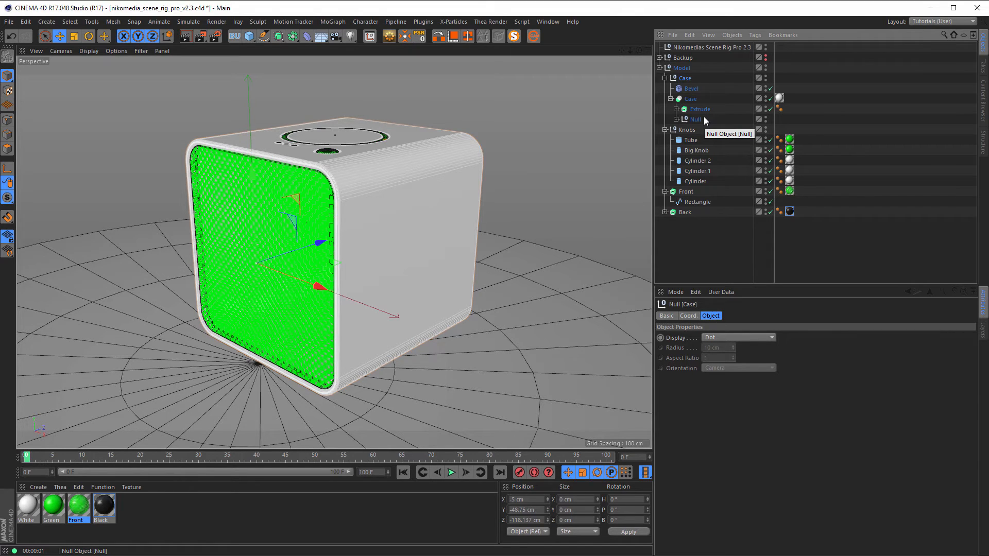
pyautogui.click(676, 119)
pyautogui.click(676, 120)
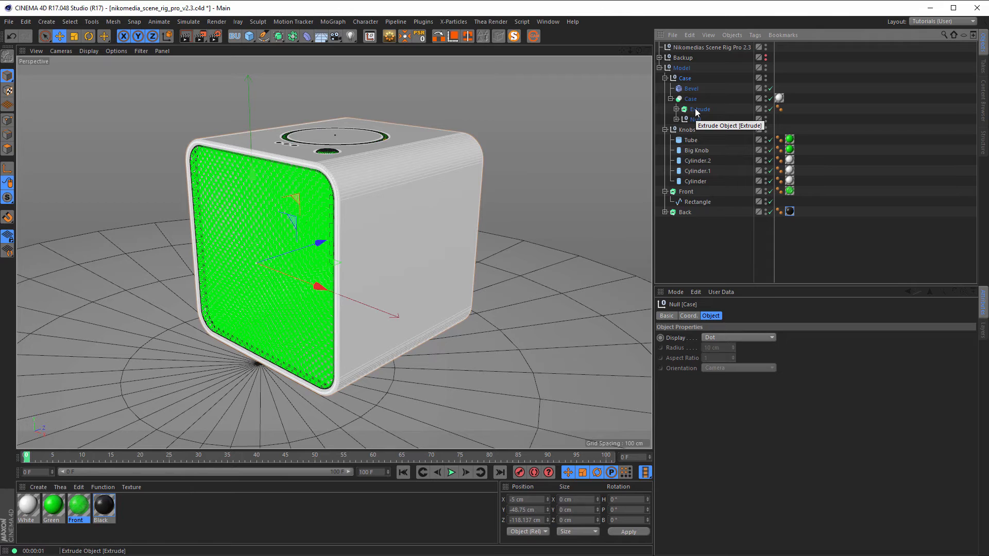
pyautogui.click(697, 111)
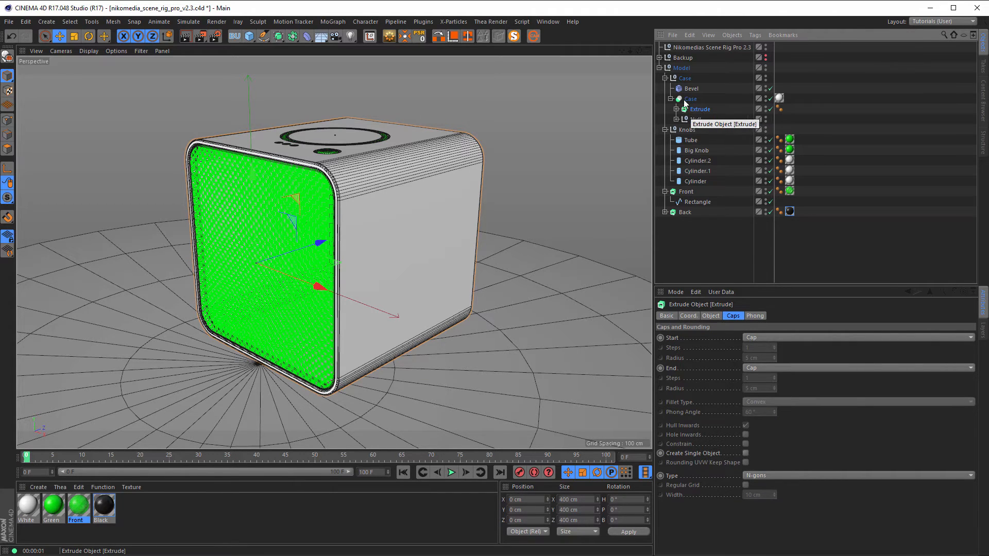
pyautogui.click(659, 58)
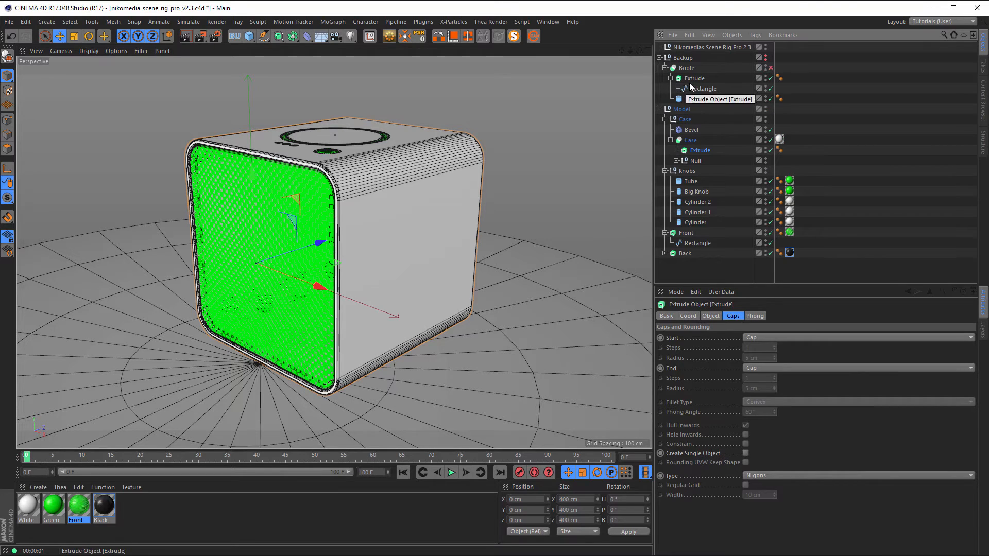
pyautogui.click(659, 57)
pyautogui.click(675, 109)
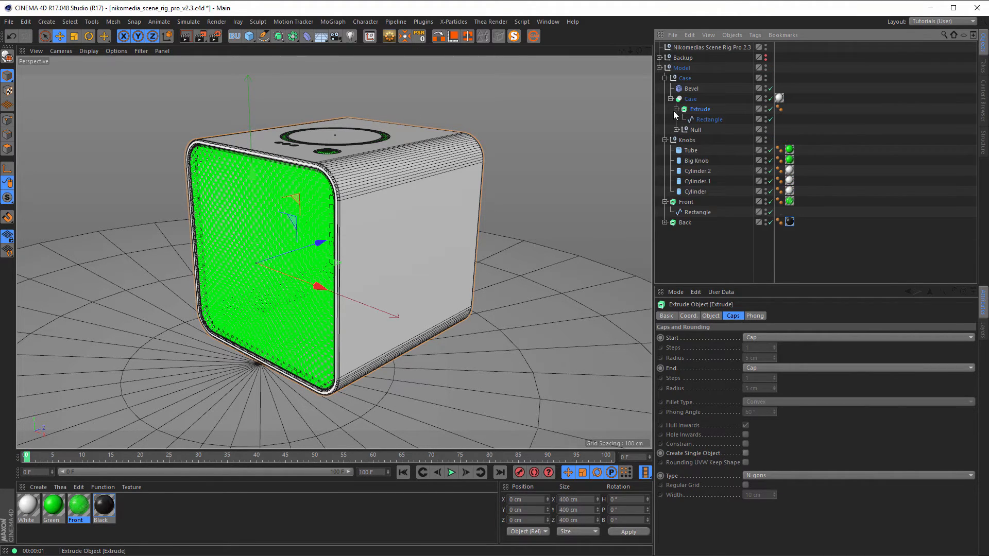
pyautogui.click(675, 109)
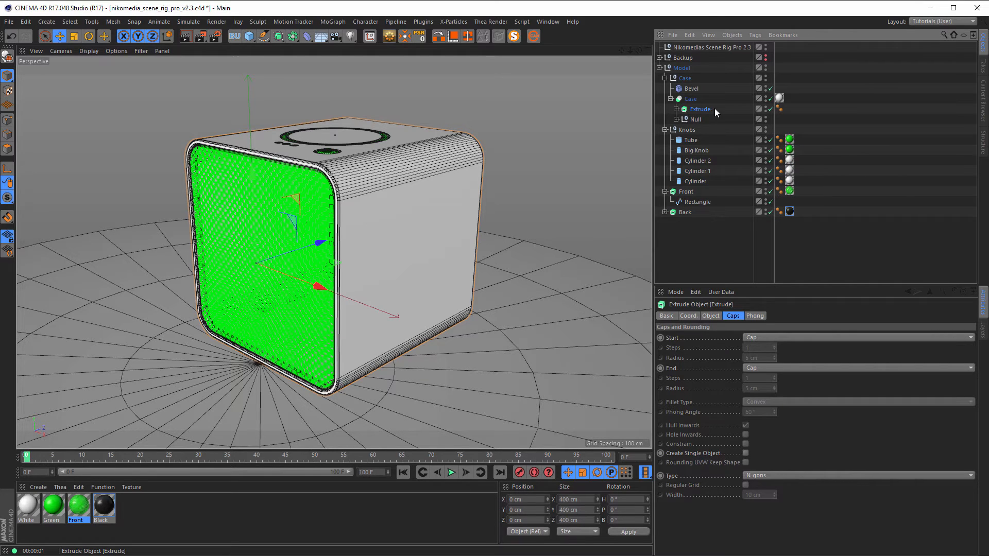
pyautogui.click(390, 37)
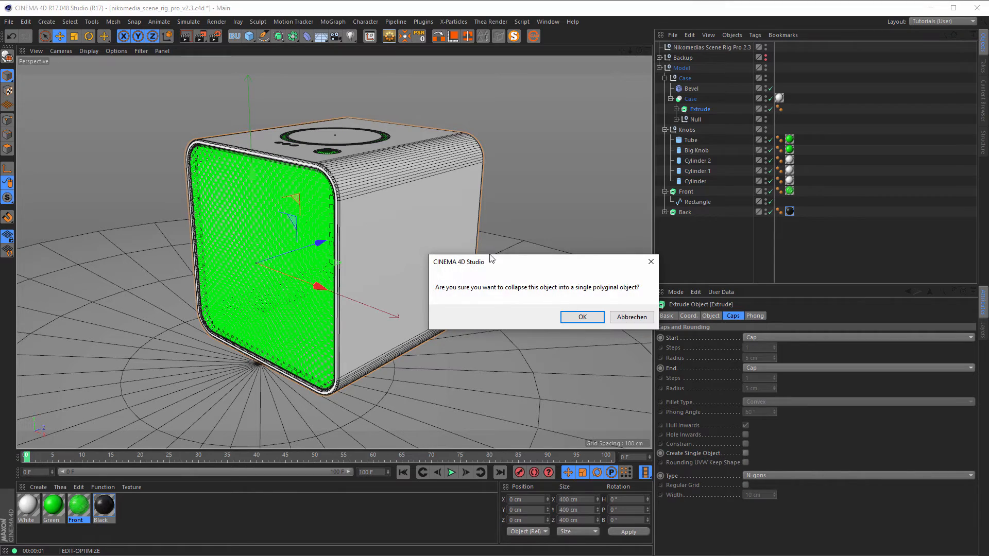
pyautogui.click(573, 318)
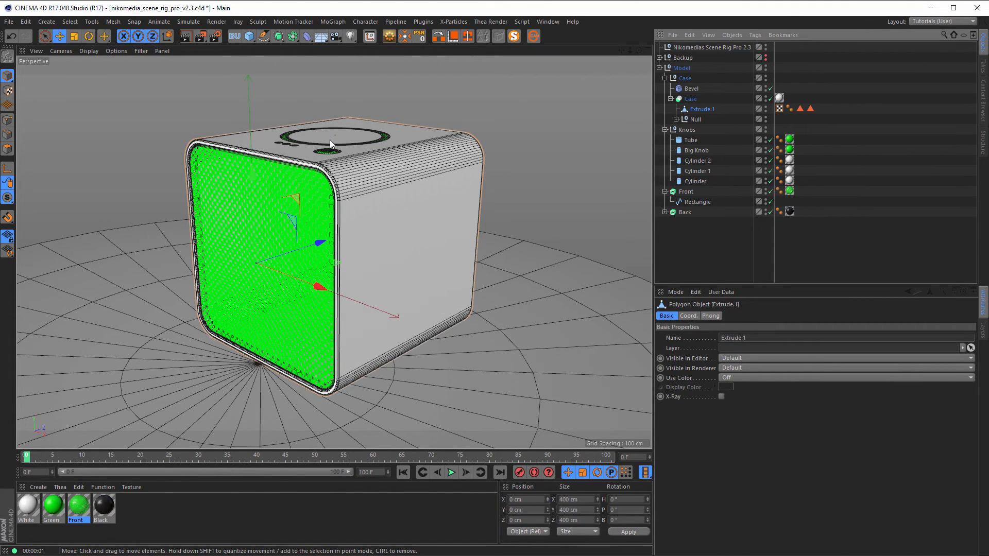
# Step: Isolate the collapsed case shell with MagicSolo and delete its two polygon selection tags
pyautogui.scroll(5, 331, 140)
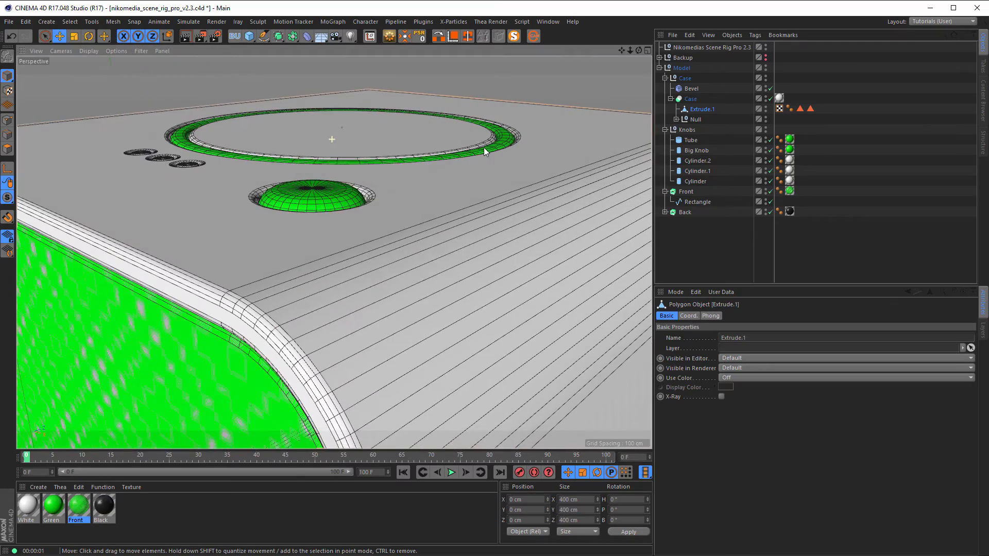
pyautogui.scroll(-5, 484, 148)
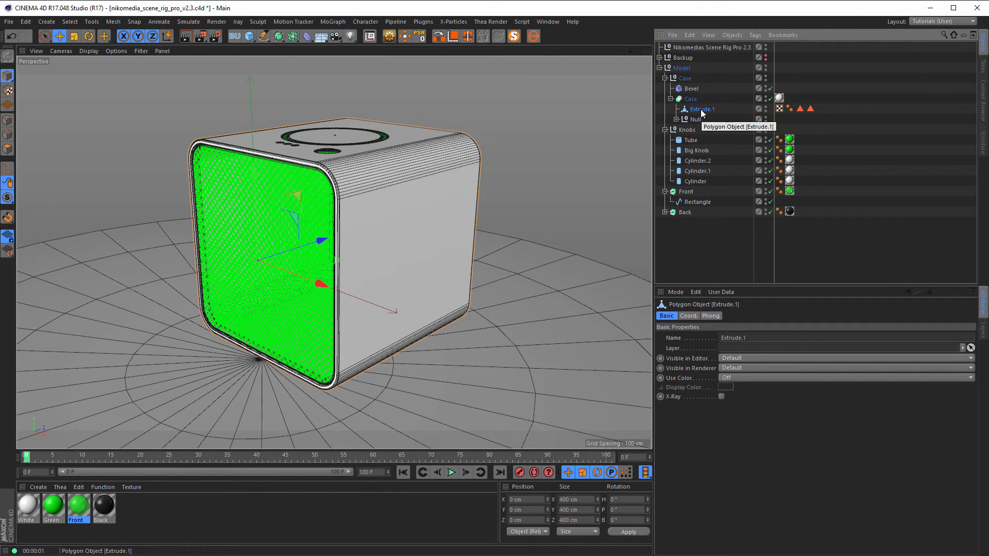
pyautogui.click(514, 36)
pyautogui.keyDown('alt'); pyautogui.moveTo(368, 176); pyautogui.dragTo(335, 173); pyautogui.keyUp('alt')
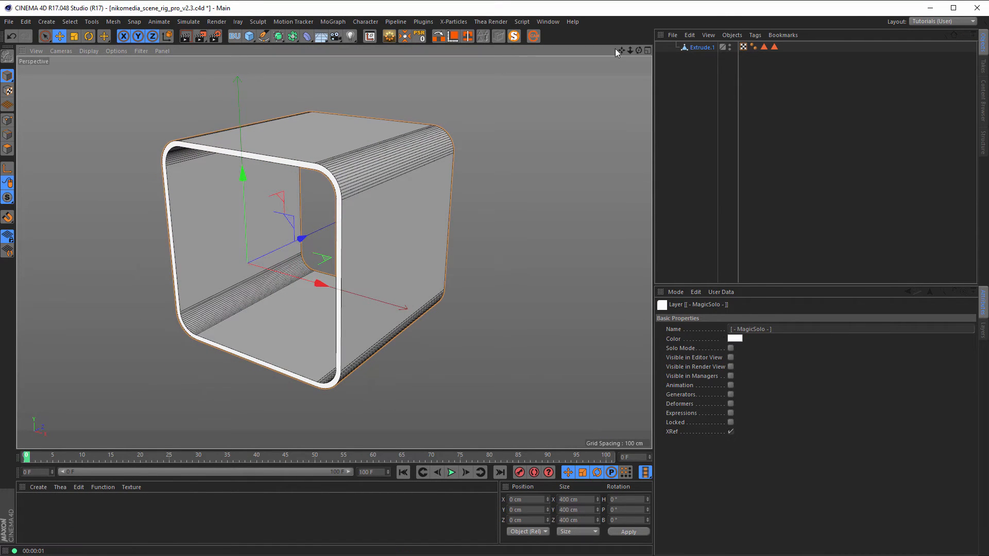
pyautogui.moveTo(760, 60); pyautogui.dragTo(789, 35)
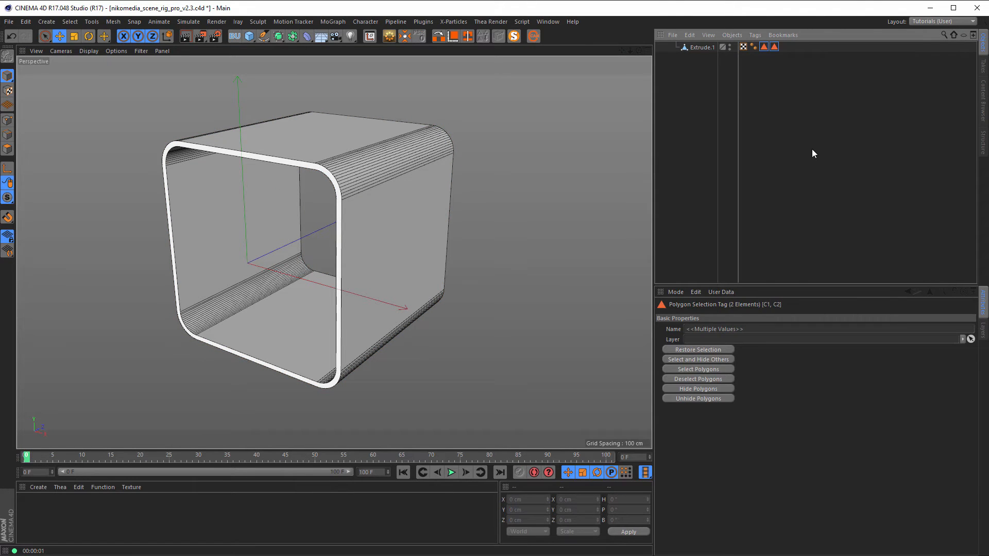
pyautogui.press('Delete')
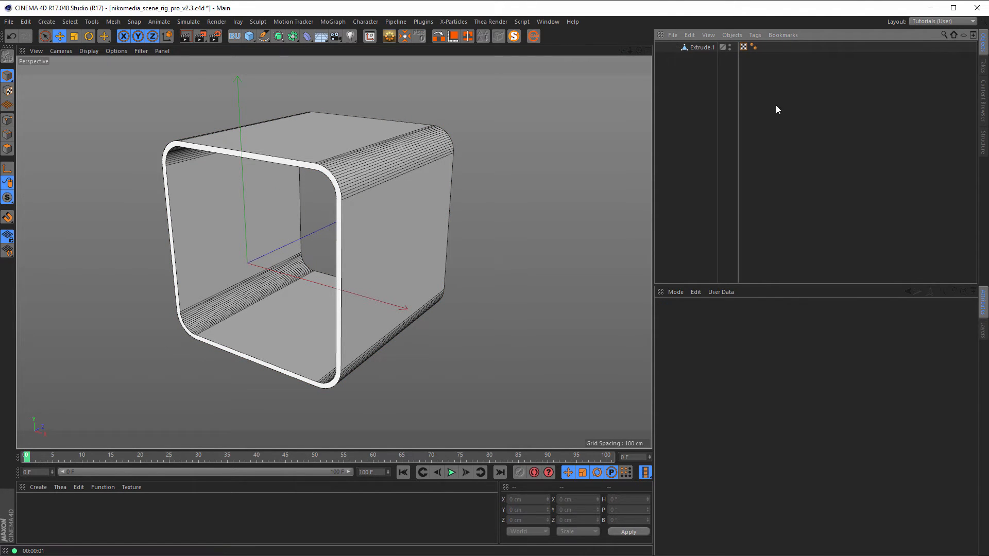
# Step: Loop-select all inner wall polygons of the isolated case shell
pyautogui.click(692, 50)
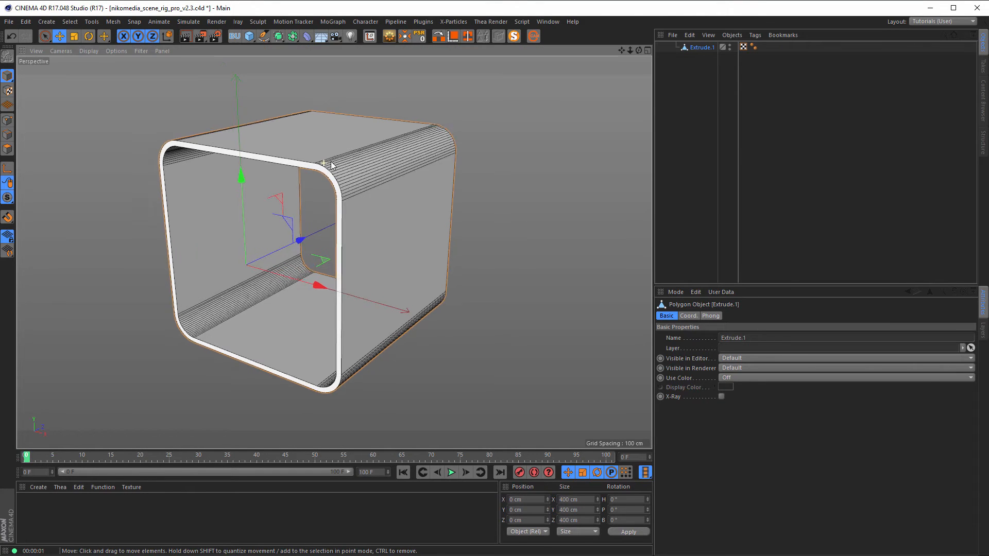
pyautogui.scroll(2, 327, 159)
pyautogui.keyDown('alt'); pyautogui.moveTo(364, 160); pyautogui.dragTo(437, 138, button='middle'); pyautogui.keyUp('alt')
pyautogui.moveTo(437, 138)
pyautogui.keyDown('alt'); pyautogui.mouseDown()
pyautogui.moveTo(440, 168)
pyautogui.moveTo(446, 144)
pyautogui.mouseUp(); pyautogui.keyUp('alt')
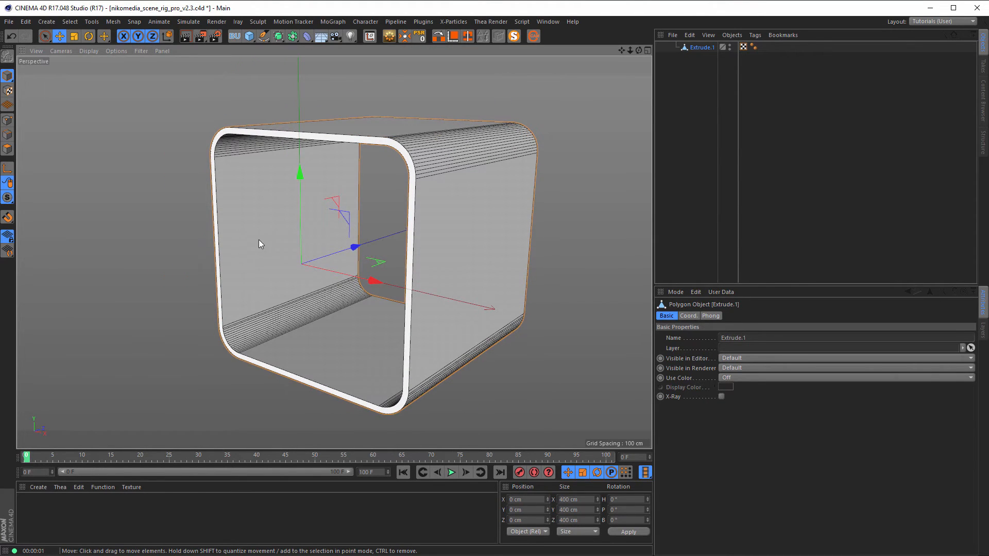
pyautogui.click(7, 149)
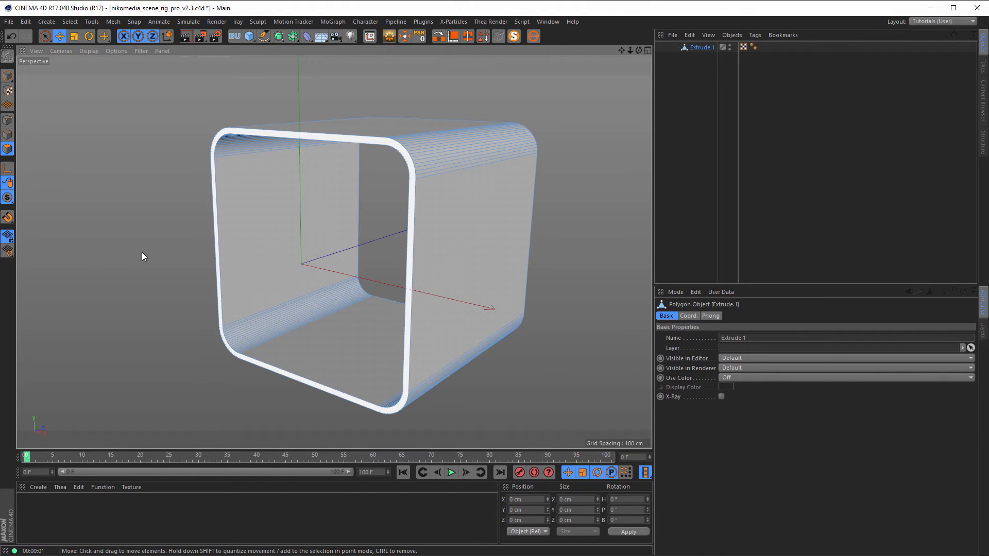
pyautogui.press('u')
pyautogui.press('l')
pyautogui.click(291, 329)
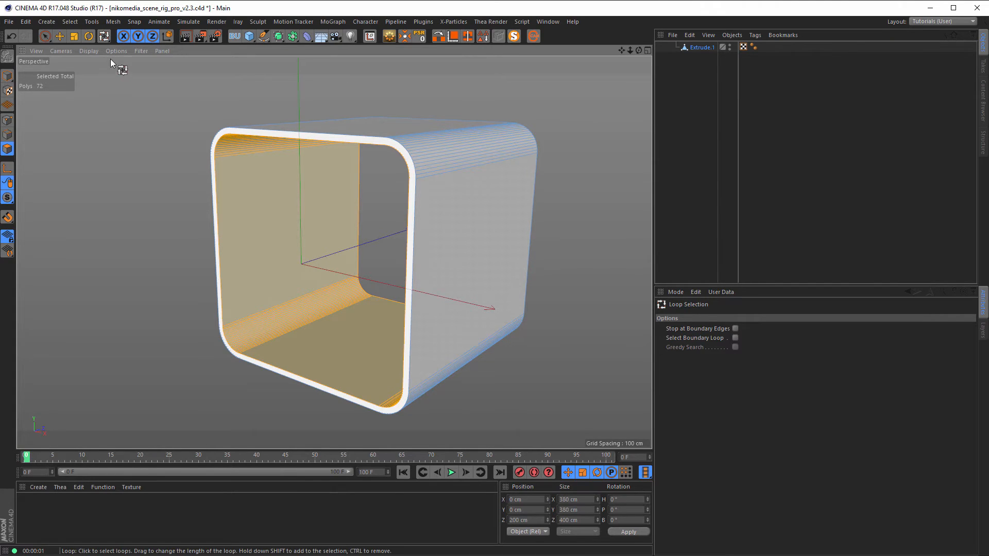
# Step: Store the selected inner wall polygons in a polygon selection tag named "inside"
pyautogui.click(111, 22)
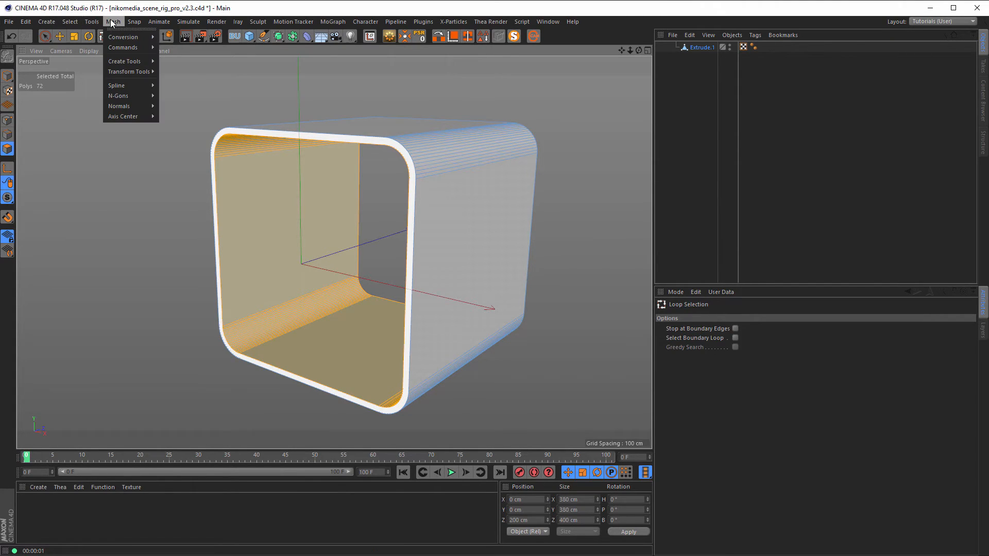
pyautogui.moveTo(78, 22)
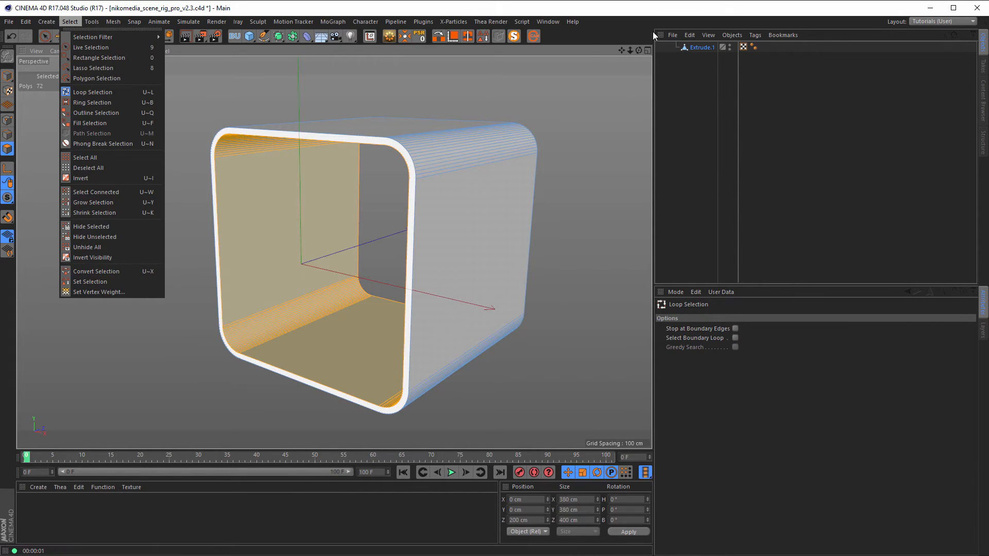
pyautogui.click(488, 4)
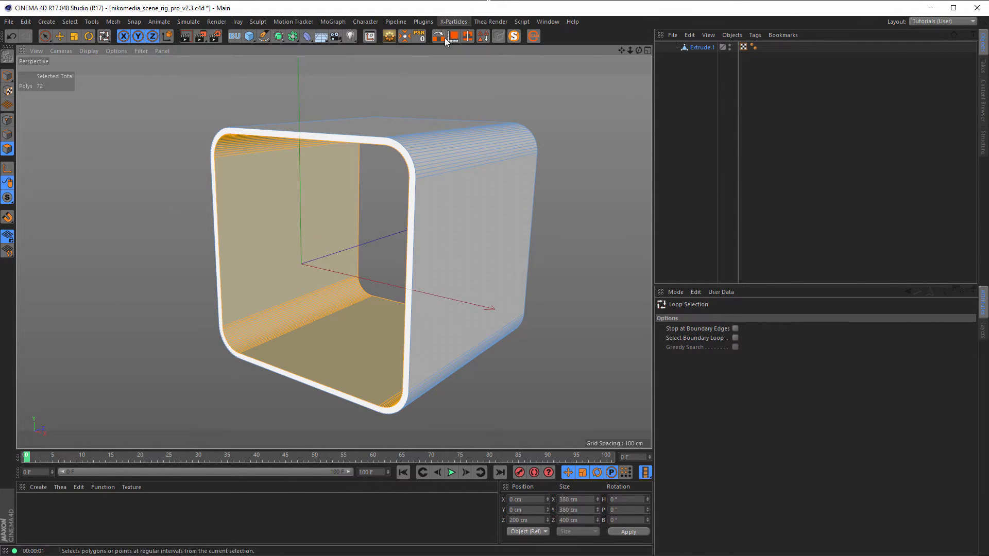
pyautogui.click(484, 38)
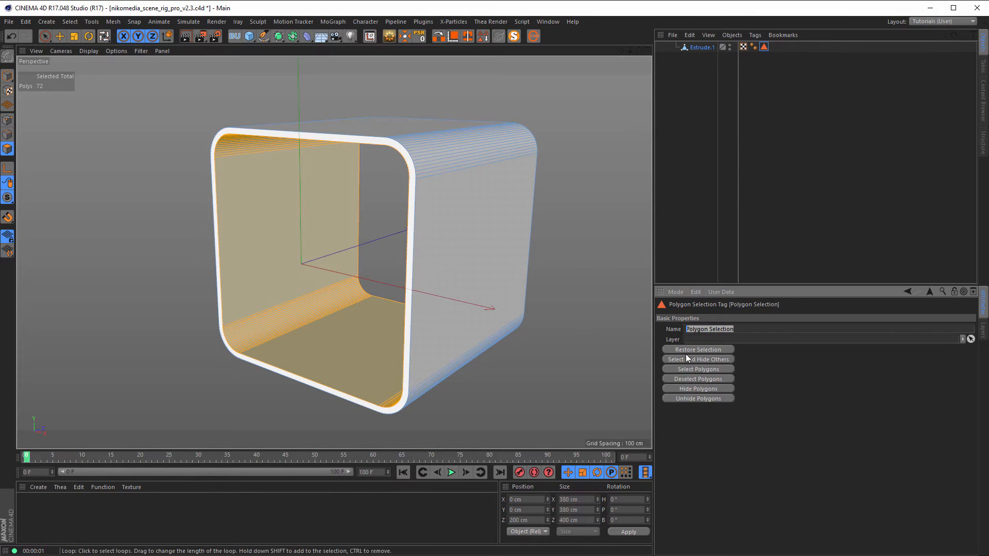
pyautogui.write('inside')
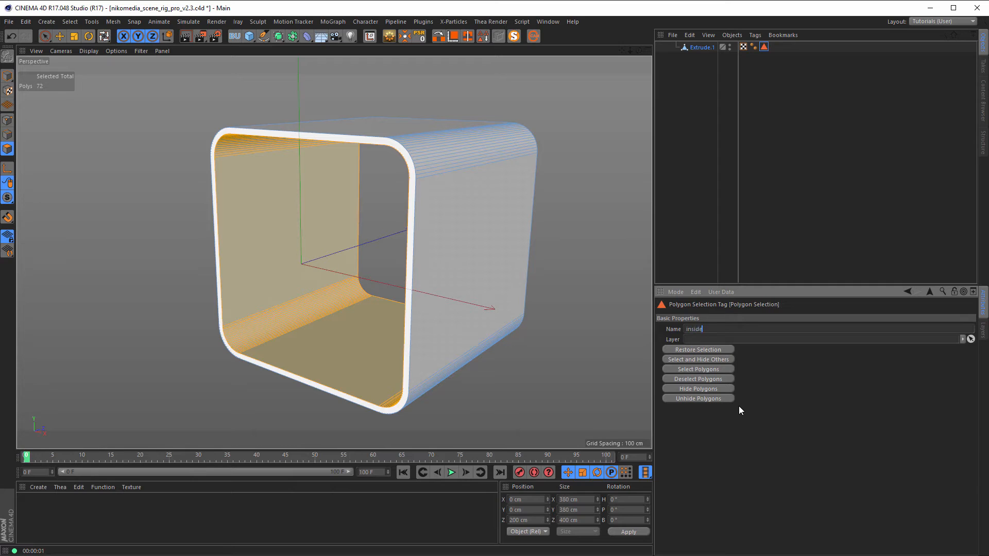
pyautogui.press('Return')
# Step: Turn off MagicSolo to restore the full scene, and hide the Front object in the viewport
pyautogui.click(514, 37)
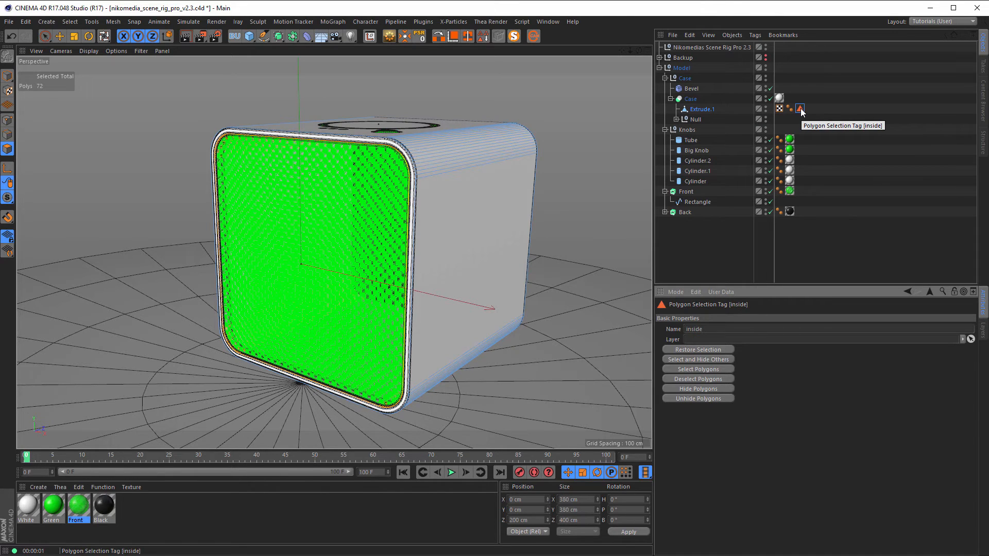
pyautogui.press('u')
pyautogui.press('l')
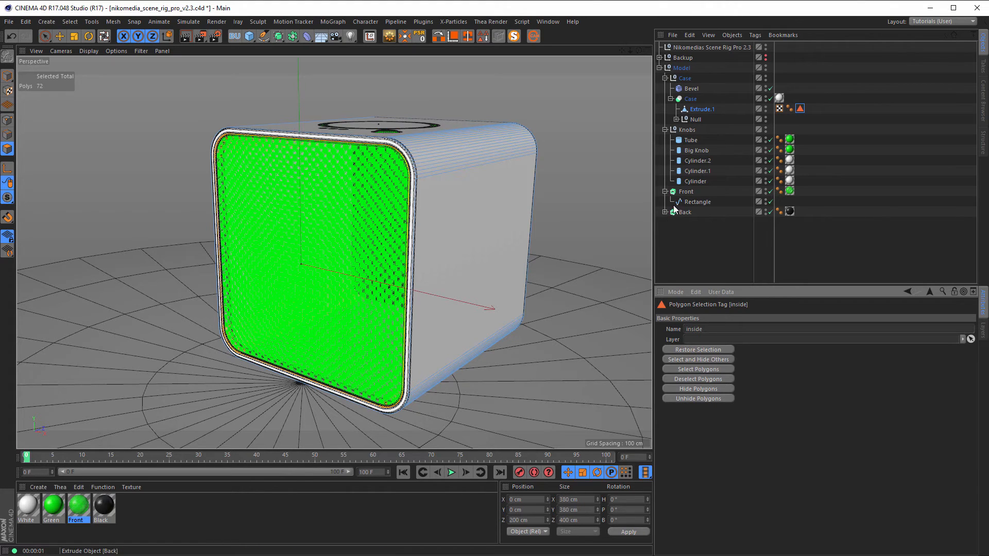
pyautogui.click(765, 192)
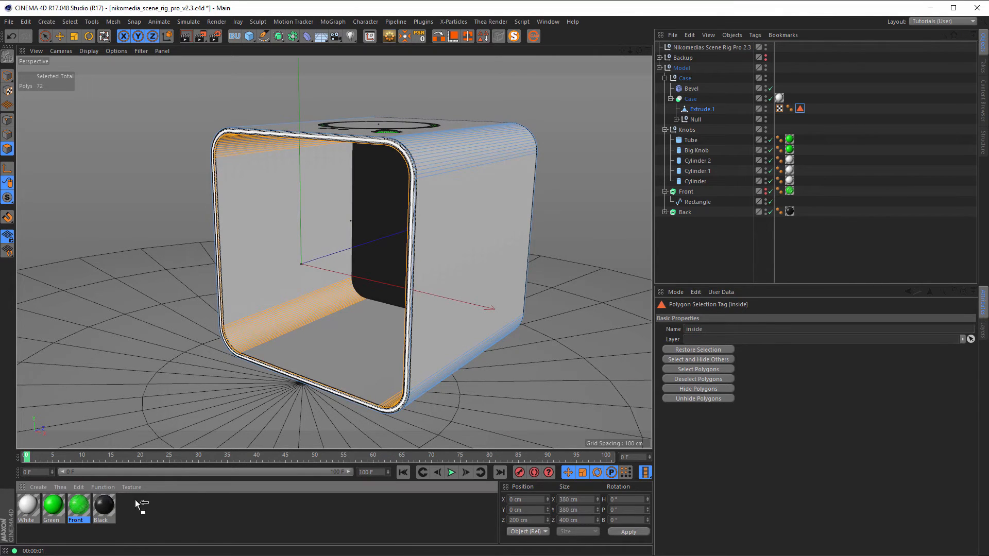
# Step: Apply the Black material to only the "inside" selection, move its texture tag to the parent Case boolean, and return to model mode
pyautogui.moveTo(135, 501); pyautogui.dragTo(704, 111)
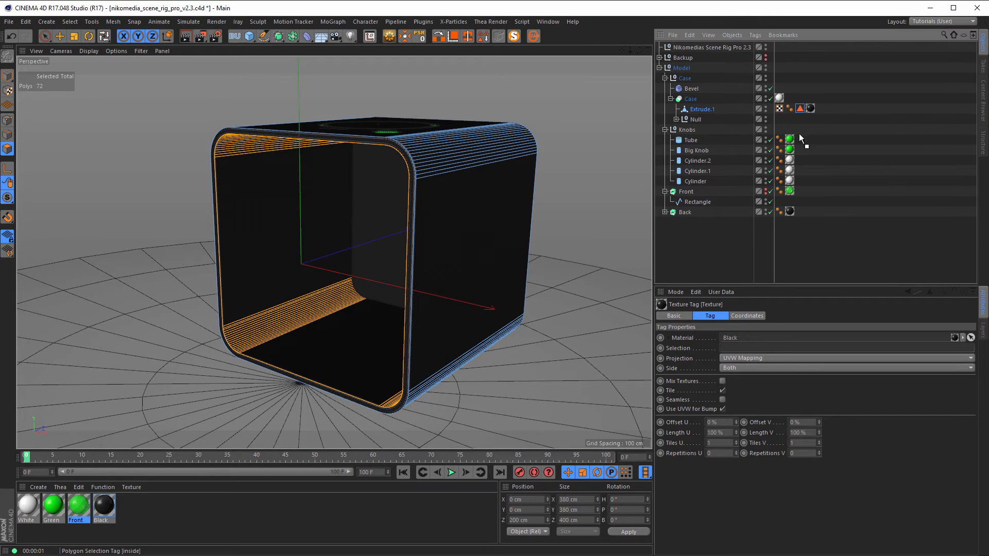
pyautogui.moveTo(799, 135); pyautogui.dragTo(756, 349)
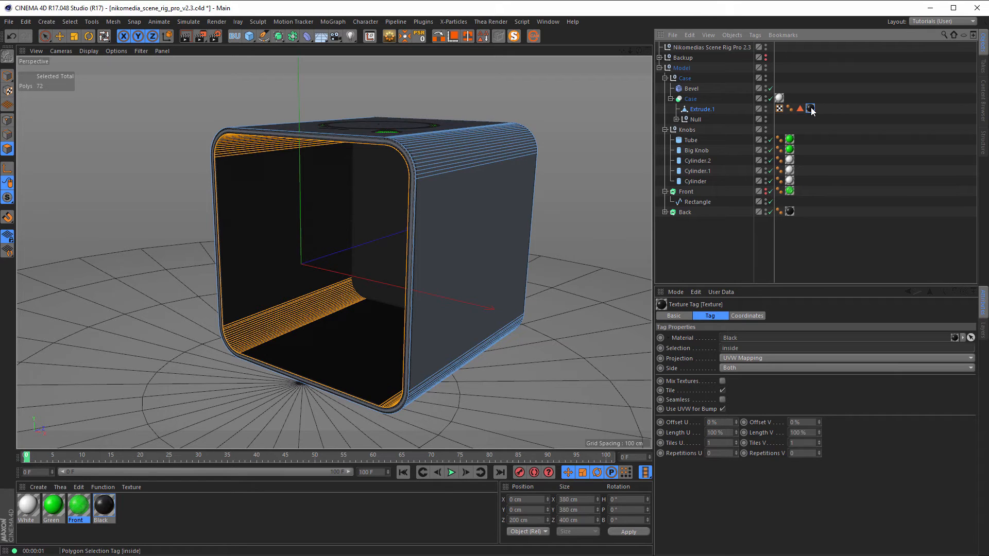
pyautogui.moveTo(810, 109); pyautogui.dragTo(796, 102)
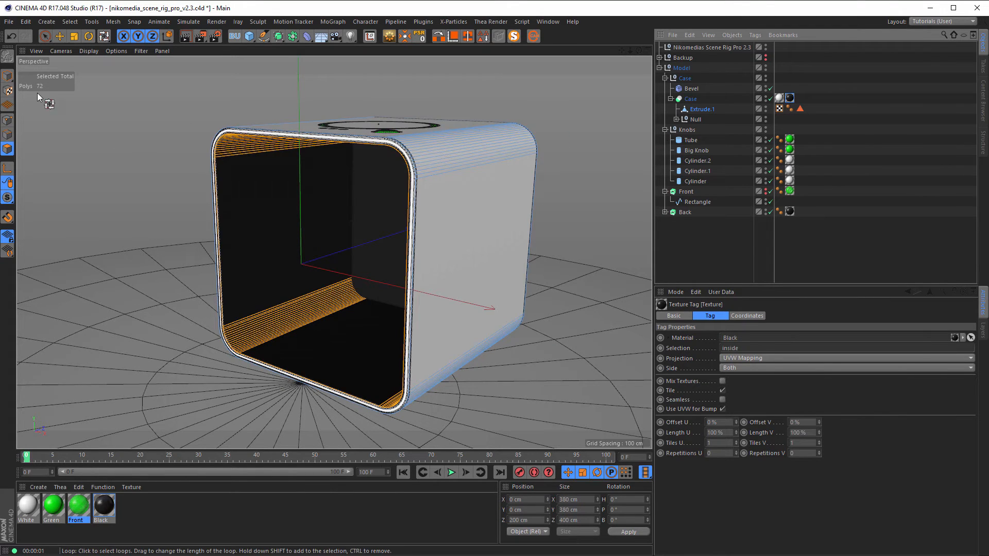
pyautogui.click(9, 76)
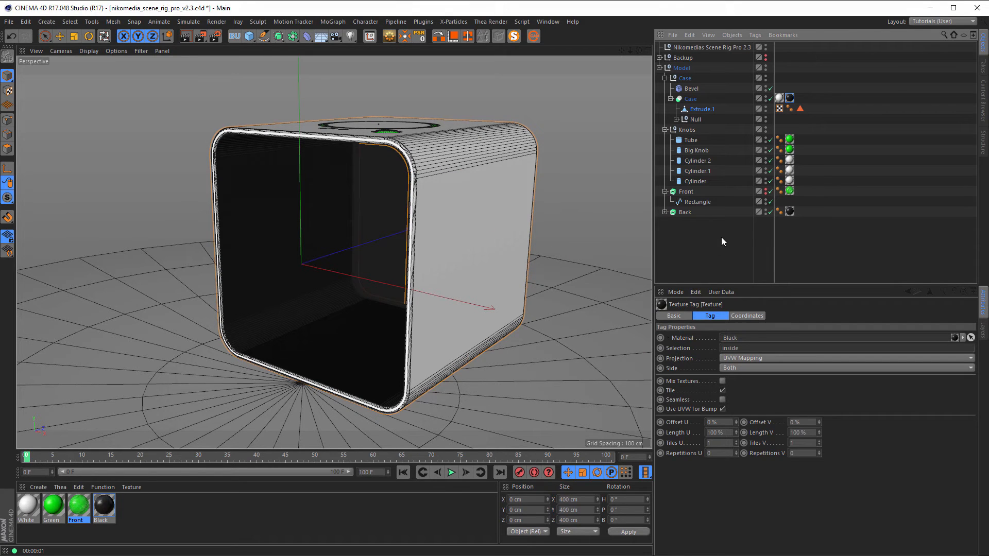
# Step: Show the Front grille object again and preview-render the speaker in the viewport from two slightly different angles
pyautogui.click(766, 190)
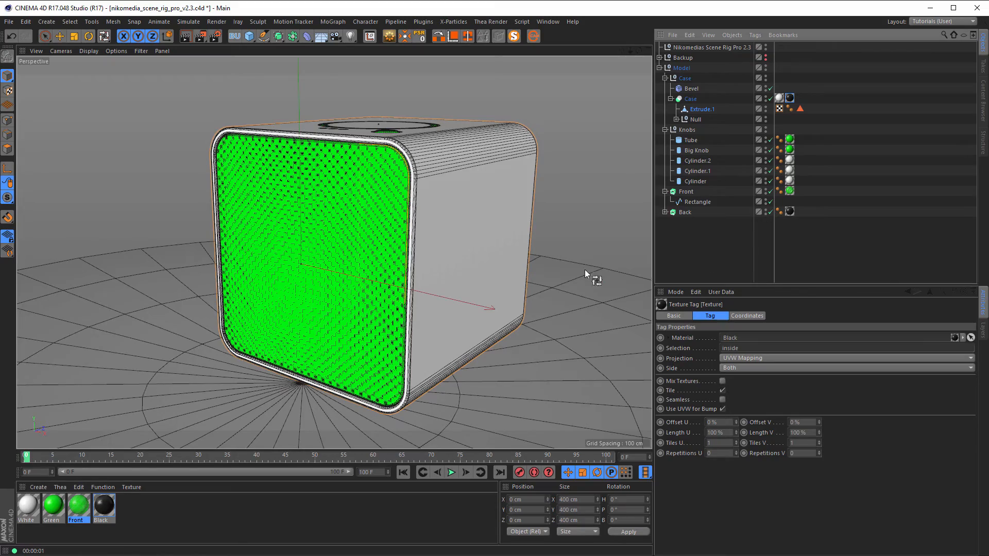
pyautogui.keyDown('alt'); pyautogui.moveTo(451, 225); pyautogui.dragTo(382, 218); pyautogui.keyUp('alt')
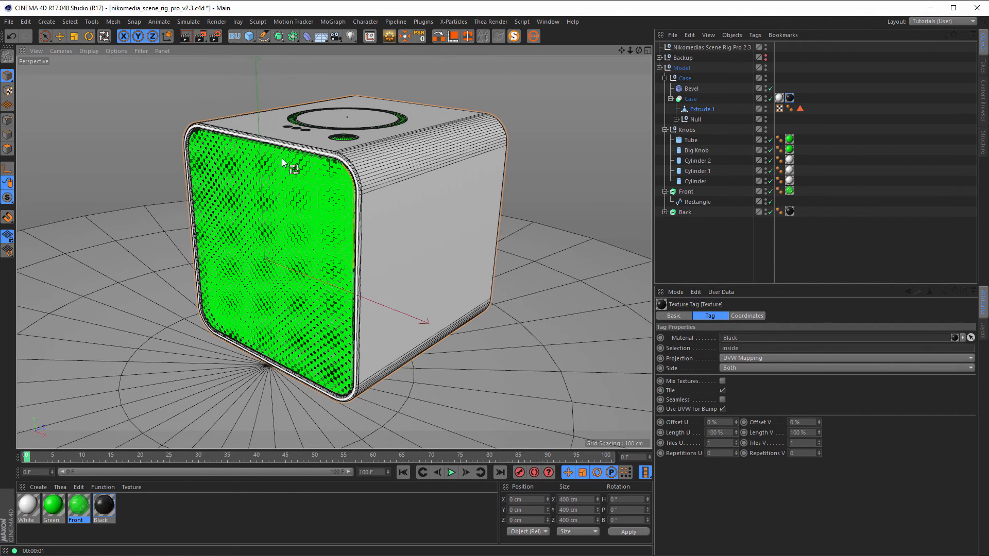
pyautogui.hotkey('ctrl', 'r')
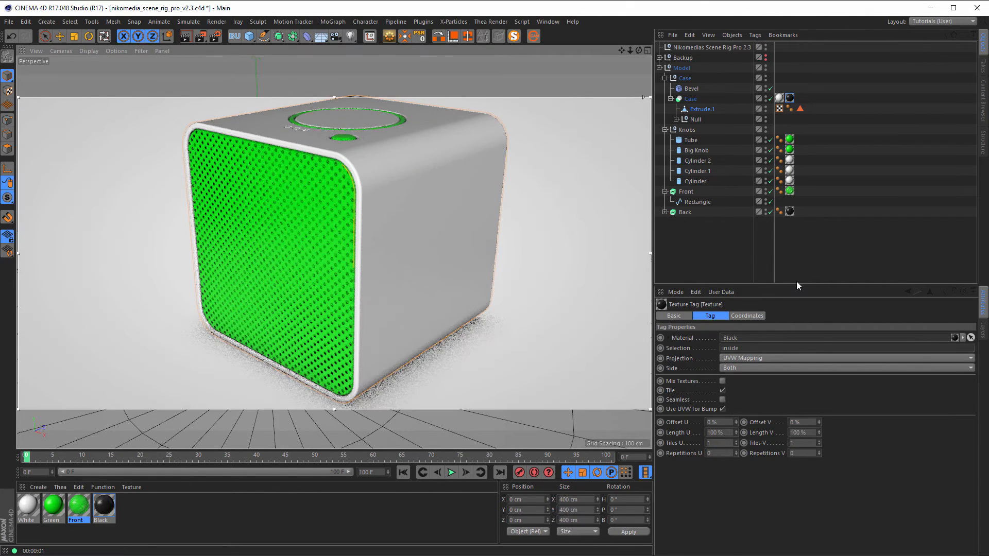
pyautogui.moveTo(412, 260)
pyautogui.keyDown('alt'); pyautogui.mouseDown()
pyautogui.moveTo(403, 270)
pyautogui.moveTo(416, 264)
pyautogui.mouseUp(); pyautogui.keyUp('alt')
pyautogui.hotkey('ctrl', 'r')
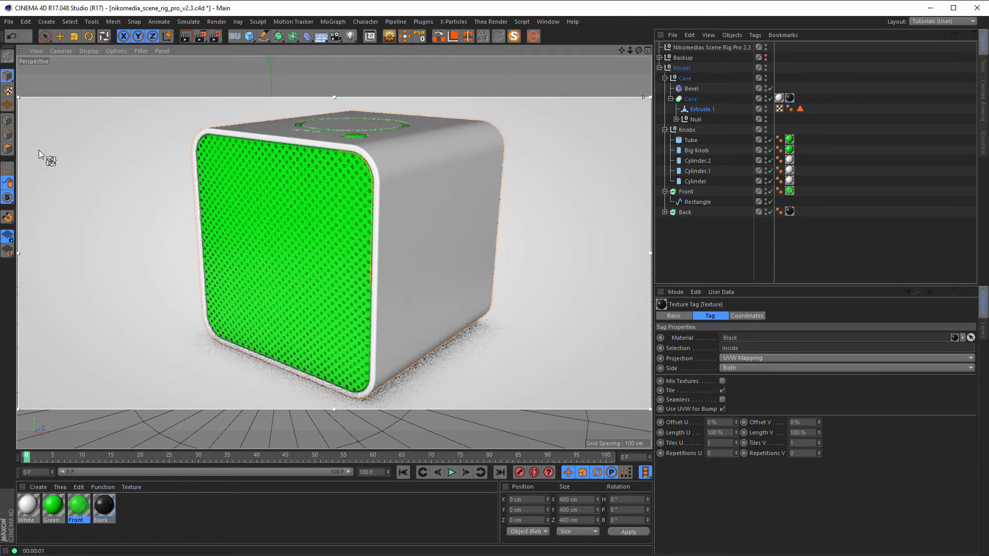
# Step: Activate the Low GI render preset and preview-render the speaker from a slightly higher angle
pyautogui.click(215, 36)
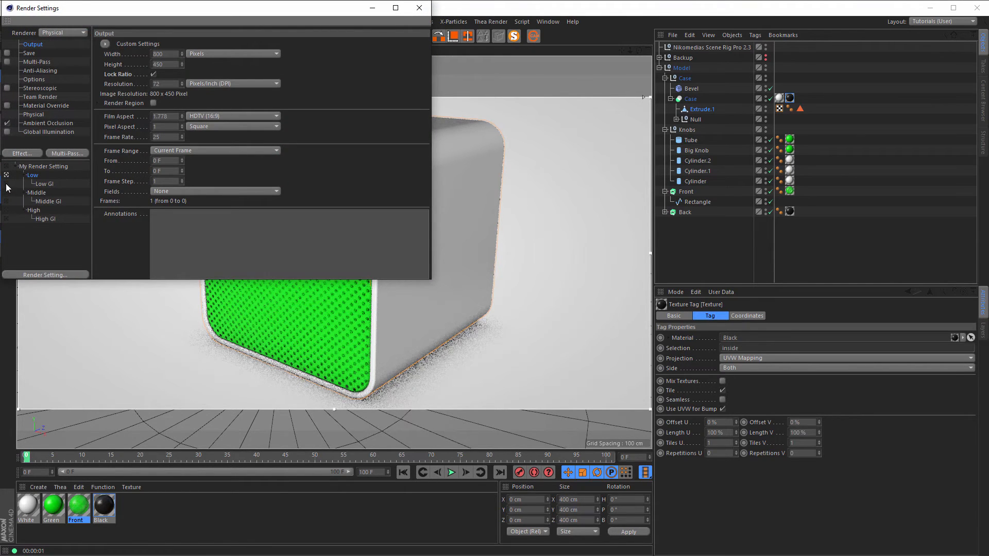
pyautogui.click(7, 184)
pyautogui.hotkey('ctrl', 'r')
pyautogui.moveTo(239, 14); pyautogui.dragTo(764, 120)
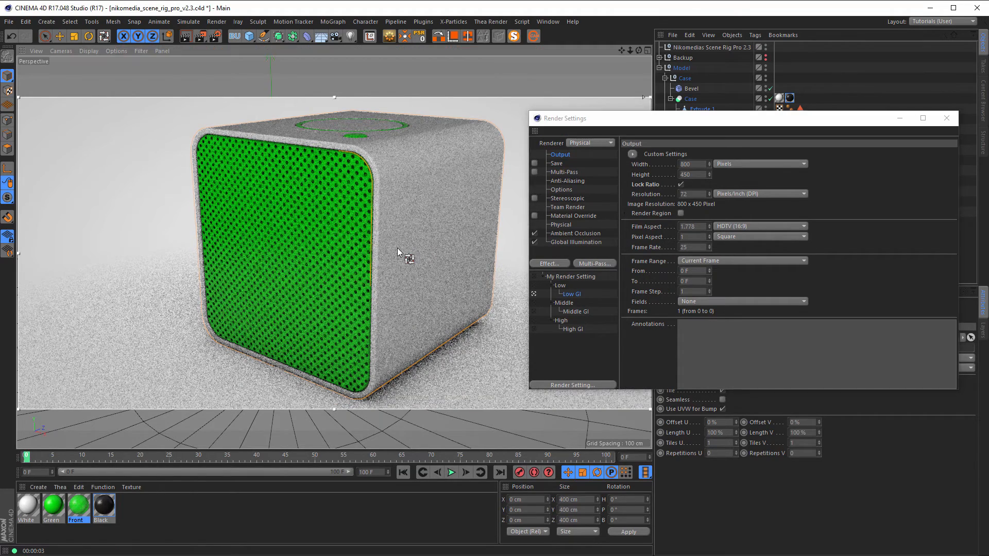
pyautogui.moveTo(397, 248)
pyautogui.keyDown('alt'); pyautogui.mouseDown()
pyautogui.moveTo(407, 230)
pyautogui.moveTo(363, 268)
pyautogui.moveTo(394, 257)
pyautogui.moveTo(384, 258)
pyautogui.mouseUp(); pyautogui.keyUp('alt')
pyautogui.hotkey('ctrl', 'r')
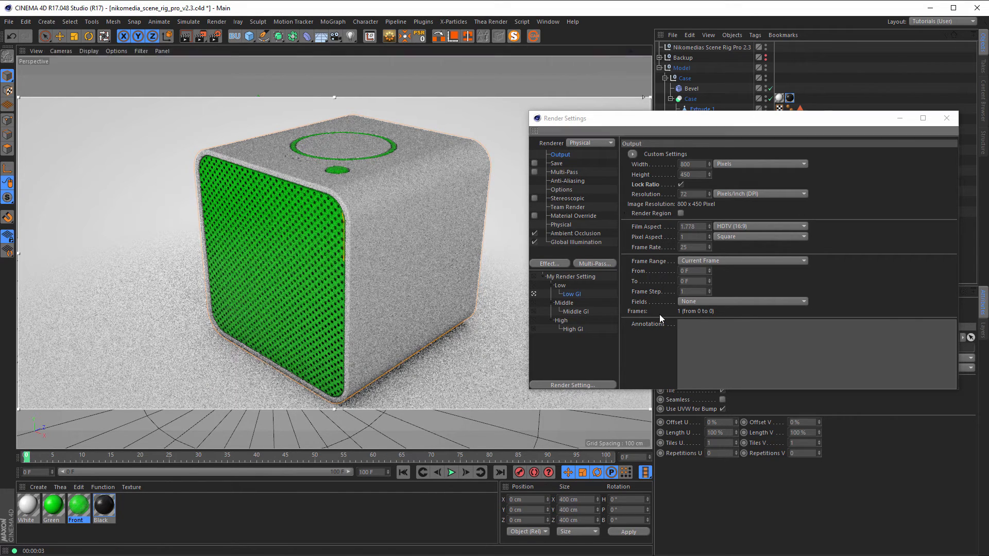
# Step: Compare the viewport render side by side with the cube.jpg reference image, and close the image
pyautogui.hotkey('shift', 'r')
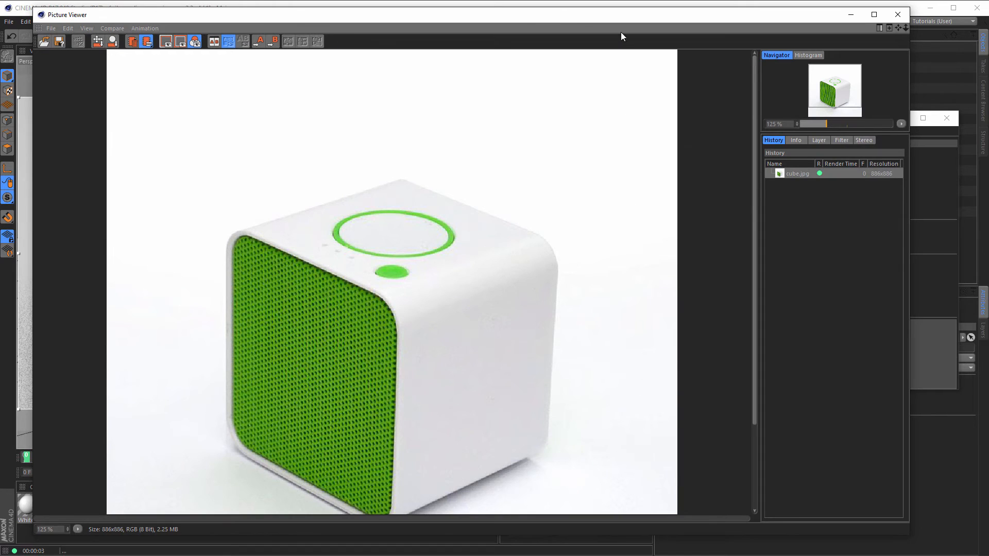
pyautogui.moveTo(618, 17); pyautogui.dragTo(844, 11)
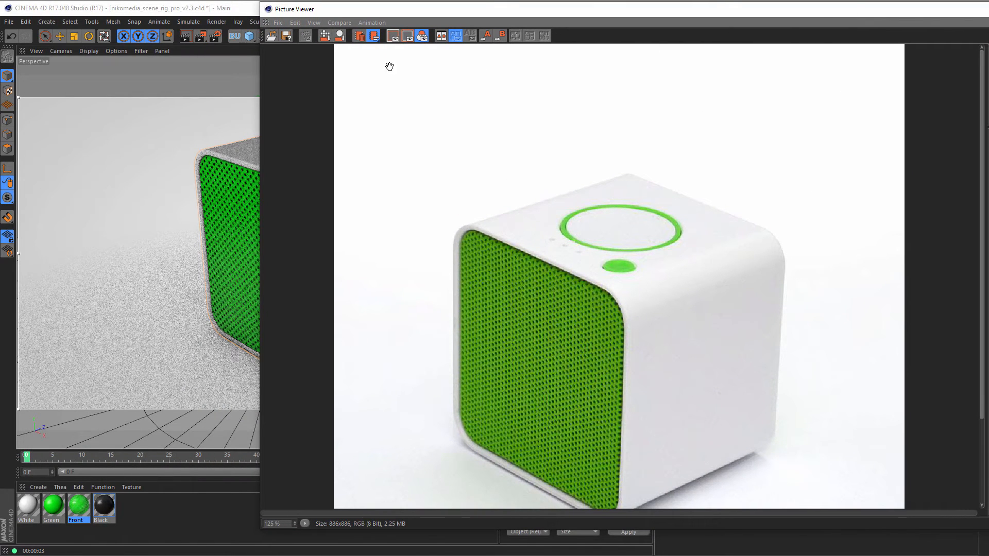
pyautogui.moveTo(264, 3); pyautogui.dragTo(402, 88)
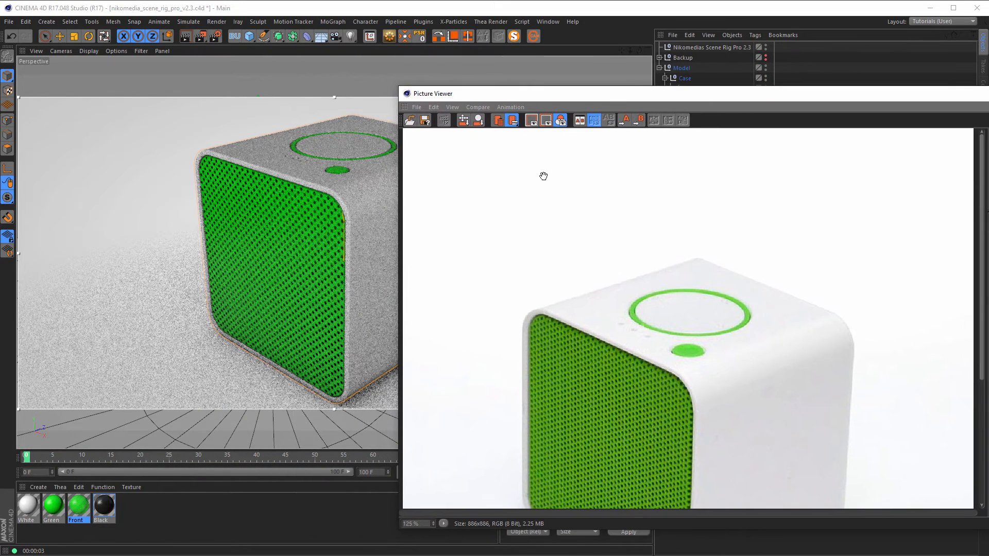
pyautogui.moveTo(592, 267); pyautogui.dragTo(591, 189)
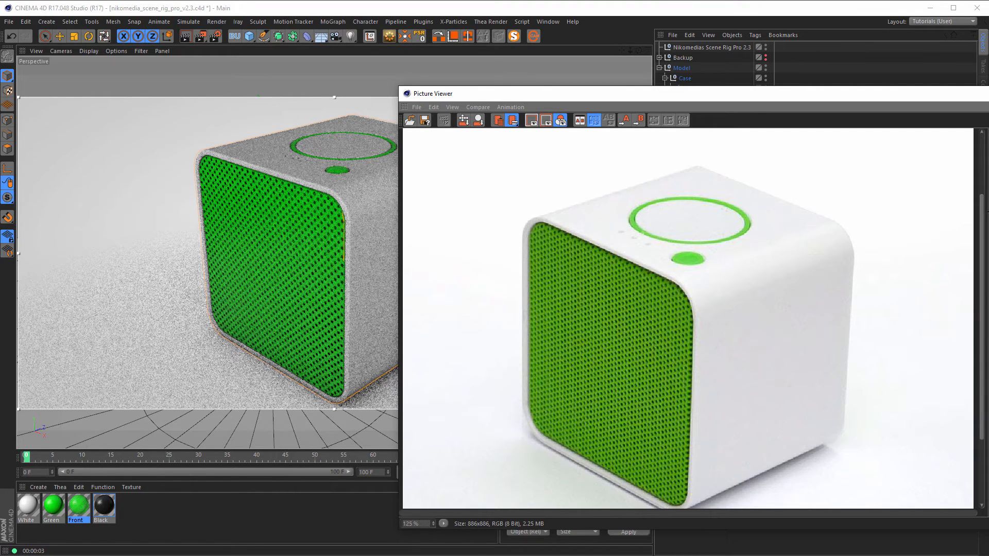
pyautogui.click(988, 93)
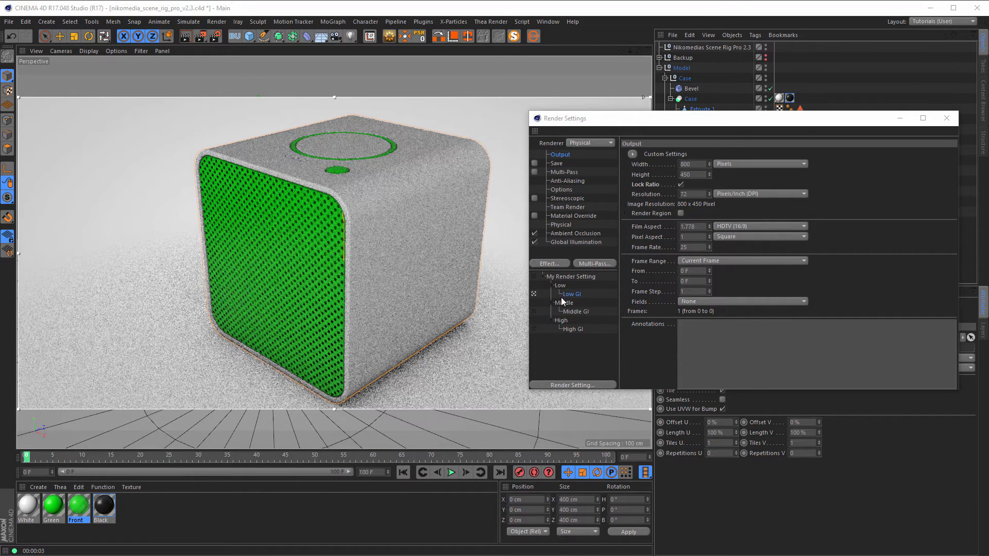
# Step: Try the Middle GI render preset with a Shading Error Threshold of 30%, and set the threshold back to 15%
pyautogui.click(534, 311)
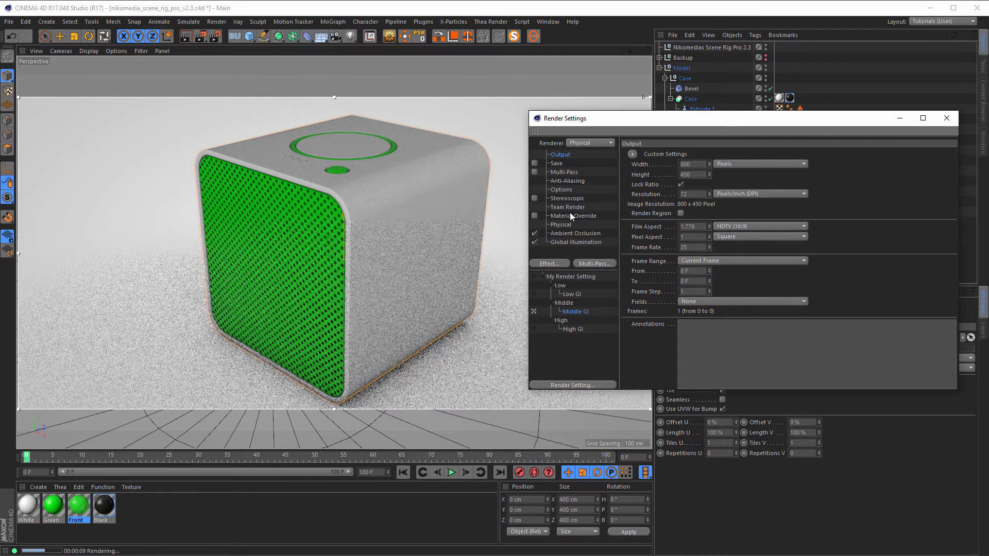
pyautogui.click(564, 226)
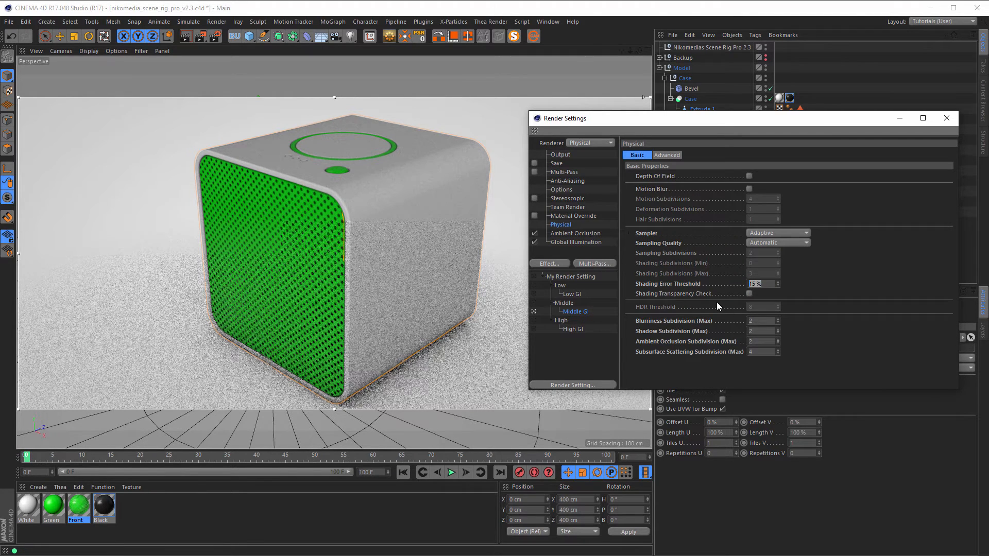
pyautogui.write('30')
pyautogui.press('Return')
pyautogui.moveTo(765, 284); pyautogui.dragTo(722, 294)
pyautogui.write('15')
pyautogui.press('Return')
# Step: Activate the Low GI render preset, set its Sampling Subdivisions to 1.5, and close the render settings
pyautogui.click(534, 293)
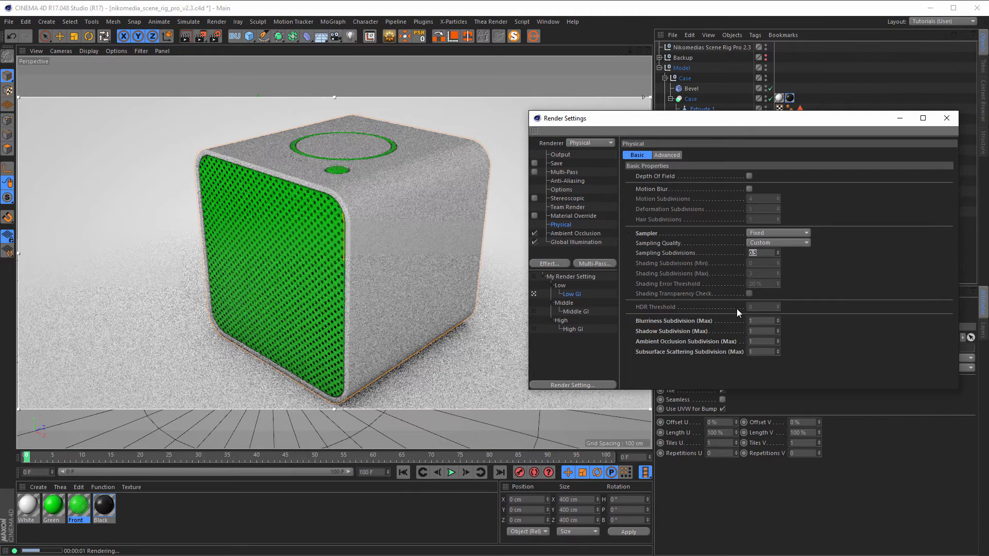
pyautogui.write('1,5')
pyautogui.press('Return')
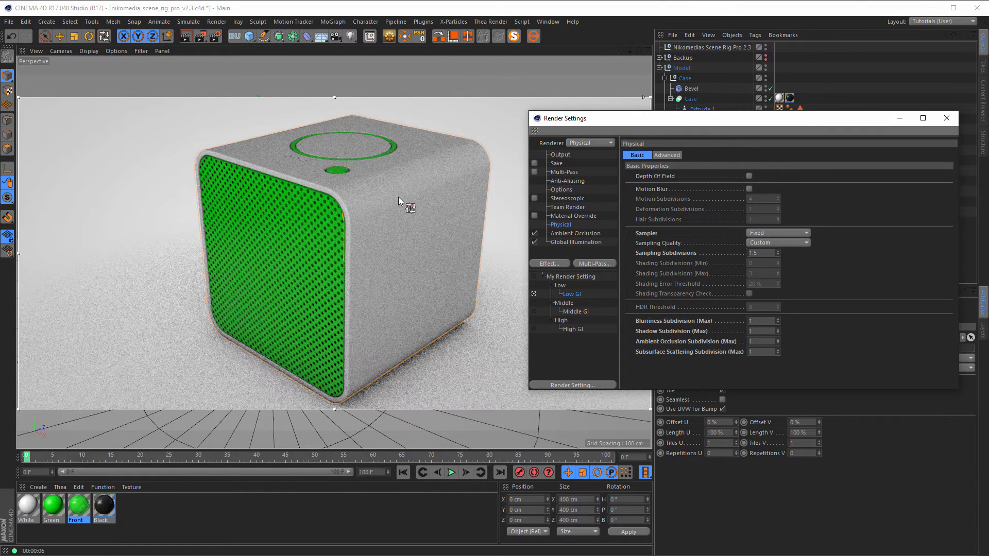
pyautogui.click(950, 123)
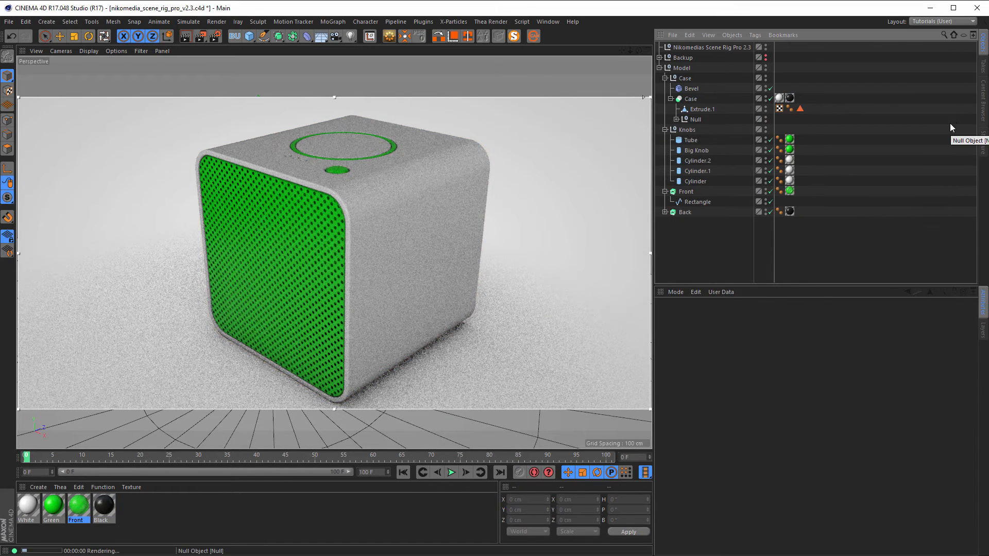
# Step: Try the scene rig's fill light at 80% and 65% intensity, and switch the fill light off
pyautogui.click(708, 47)
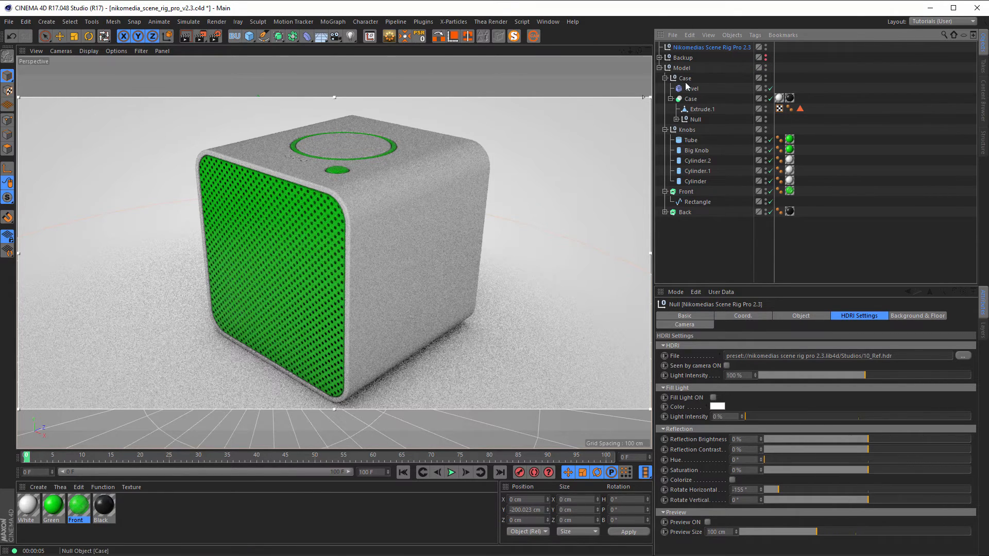
pyautogui.click(713, 398)
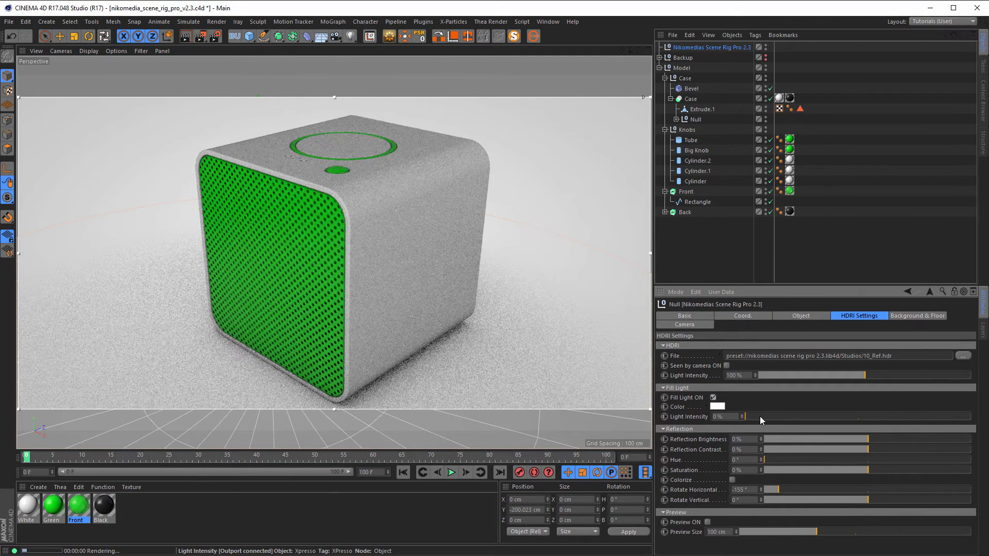
pyautogui.moveTo(759, 416); pyautogui.dragTo(838, 416)
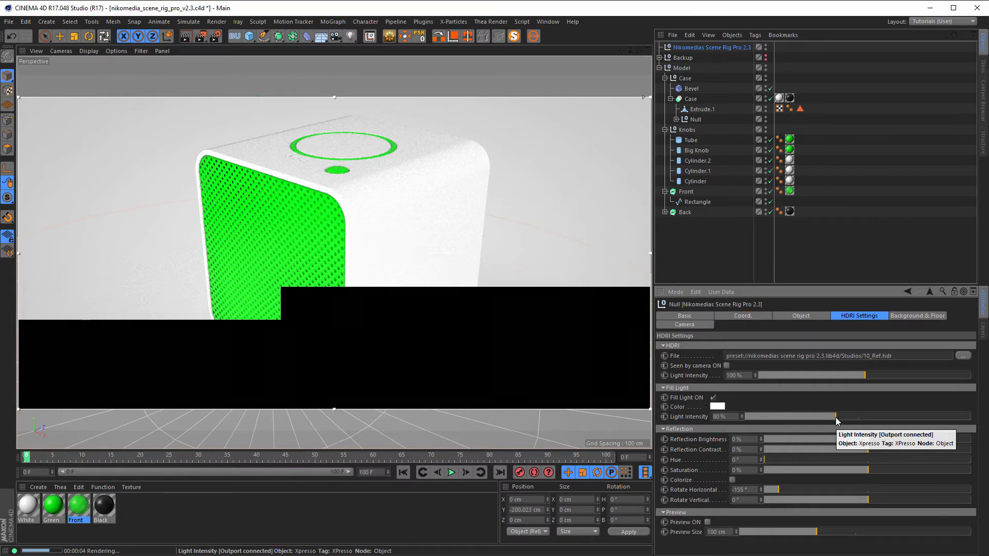
pyautogui.moveTo(829, 418); pyautogui.dragTo(817, 418)
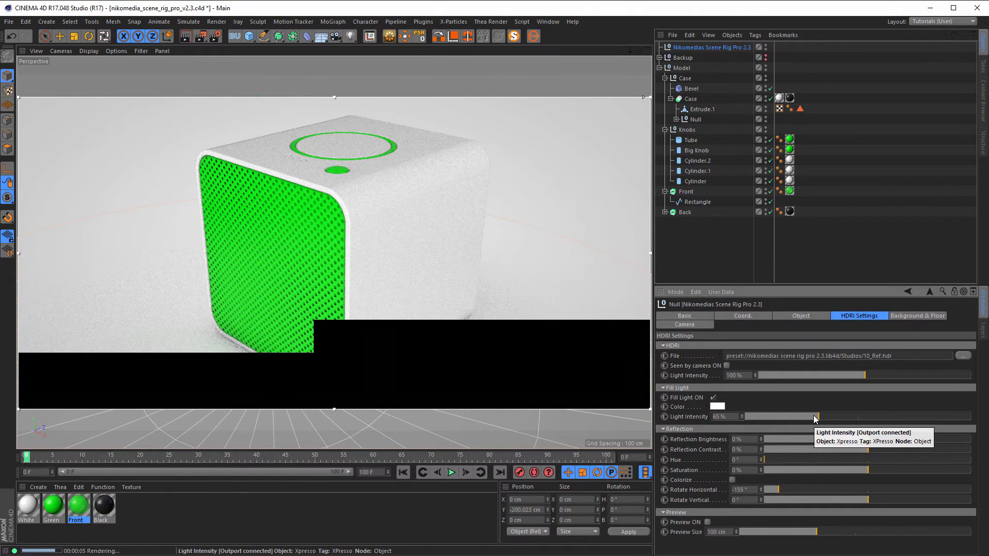
pyautogui.click(713, 398)
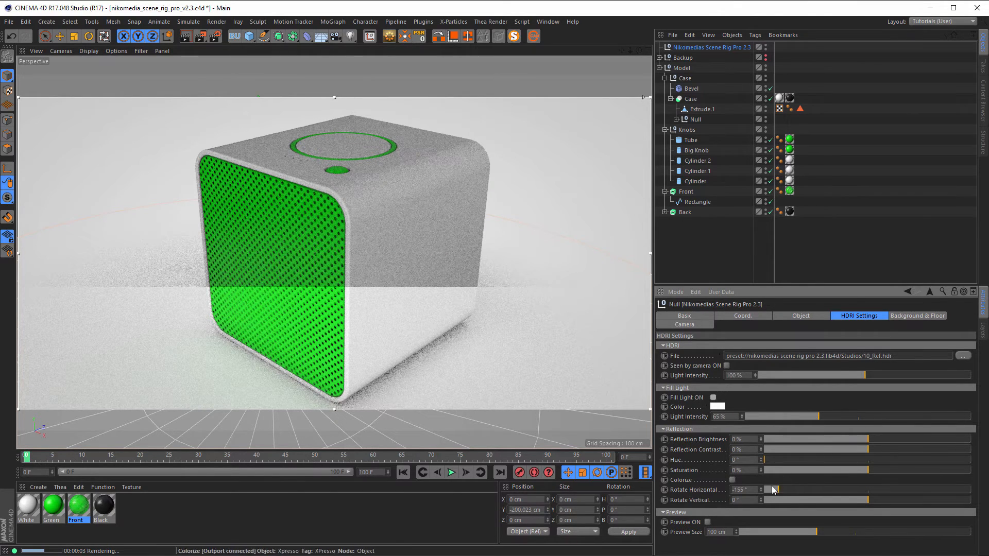
# Step: Turn on the scene rig's HDRI preview and set the reflection's horizontal rotation to -105°
pyautogui.click(708, 522)
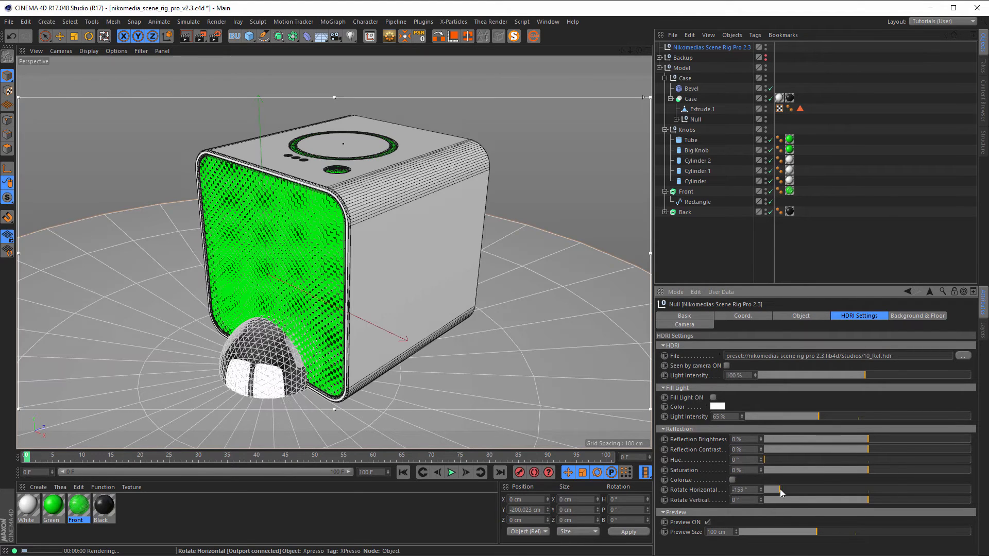
pyautogui.moveTo(780, 489); pyautogui.dragTo(820, 476)
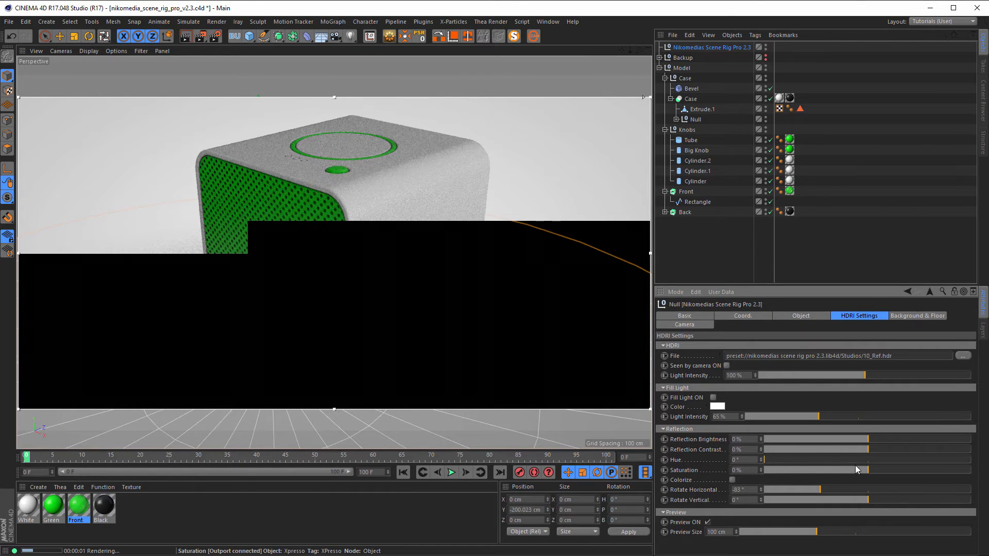
pyautogui.moveTo(823, 489)
pyautogui.mouseDown()
pyautogui.moveTo(965, 495)
pyautogui.moveTo(808, 496)
pyautogui.mouseUp()
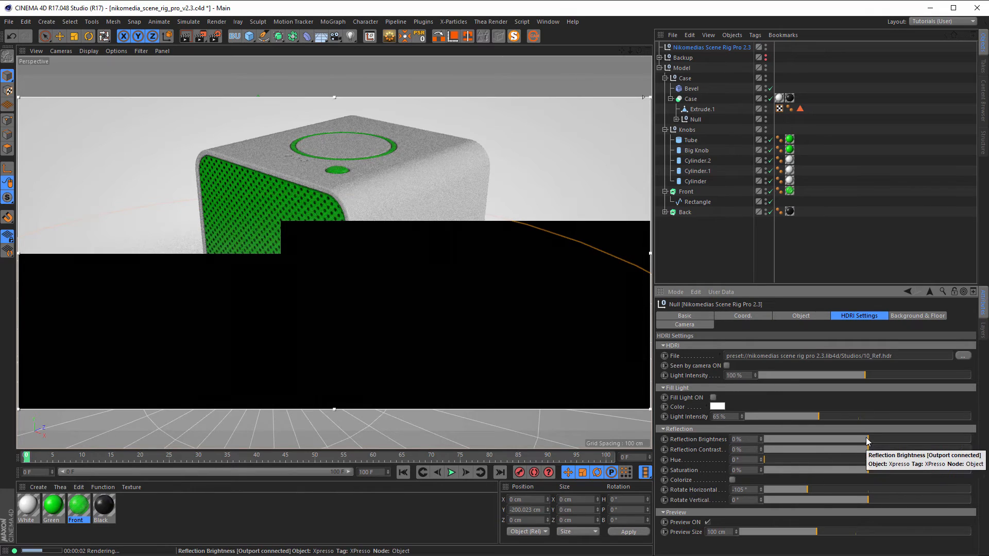
# Step: Try a reflection brightness of 44% on the scene rig, and reset it to 0%
pyautogui.moveTo(877, 438); pyautogui.dragTo(913, 439)
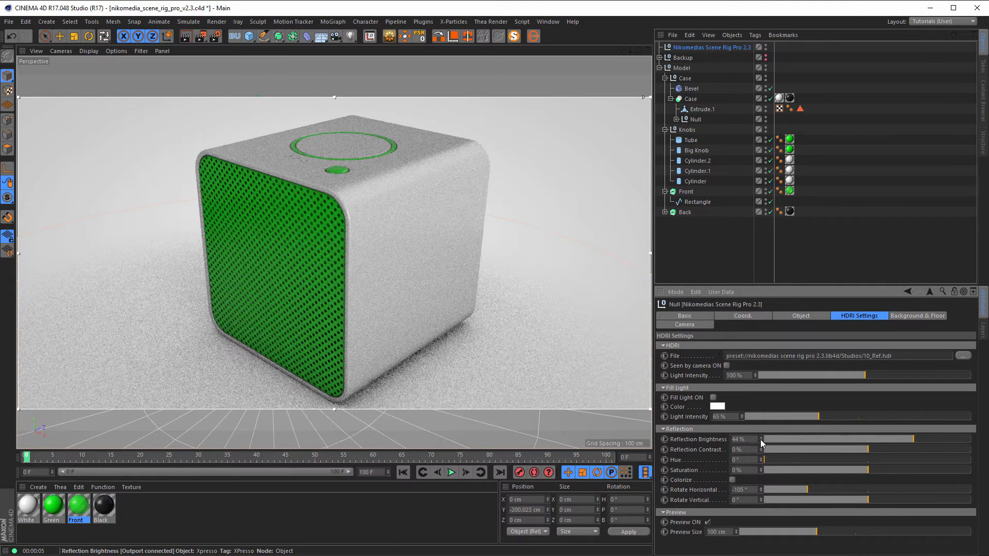
pyautogui.moveTo(760, 438); pyautogui.dragTo(761, 464)
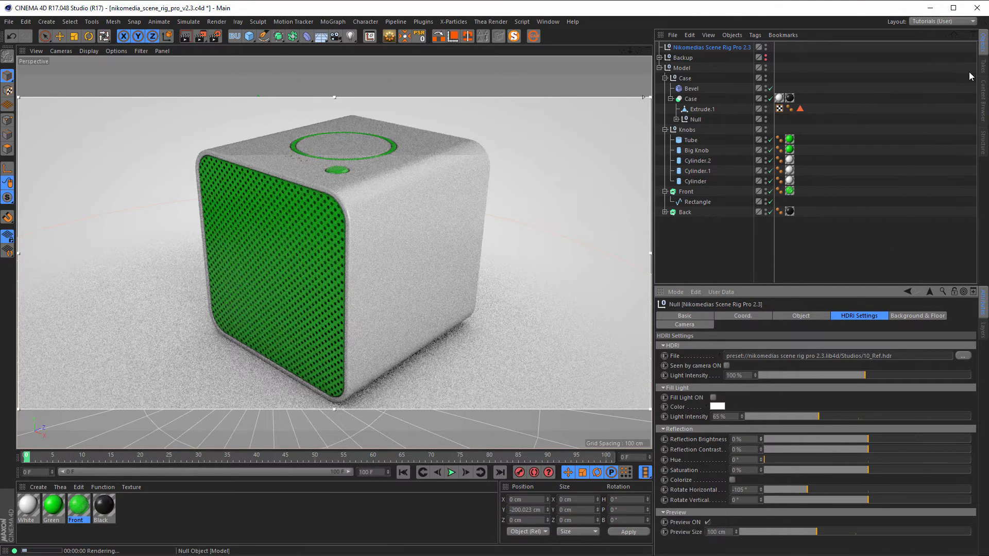
# Step: Load 22_Ref.hdr from the content library as the scene rig's HDRI file, and return to the object list
pyautogui.click(982, 107)
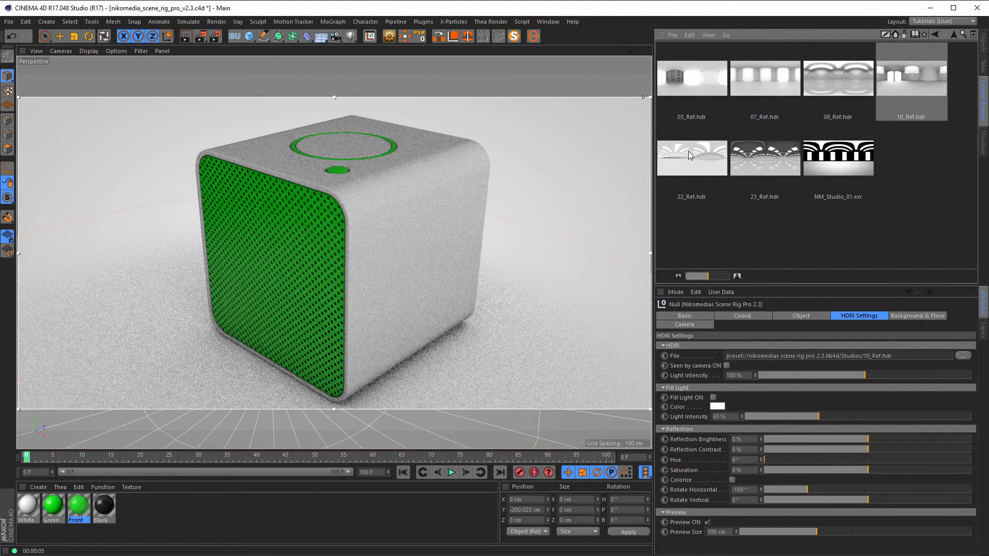
pyautogui.moveTo(688, 151); pyautogui.dragTo(768, 357)
pyautogui.click(980, 51)
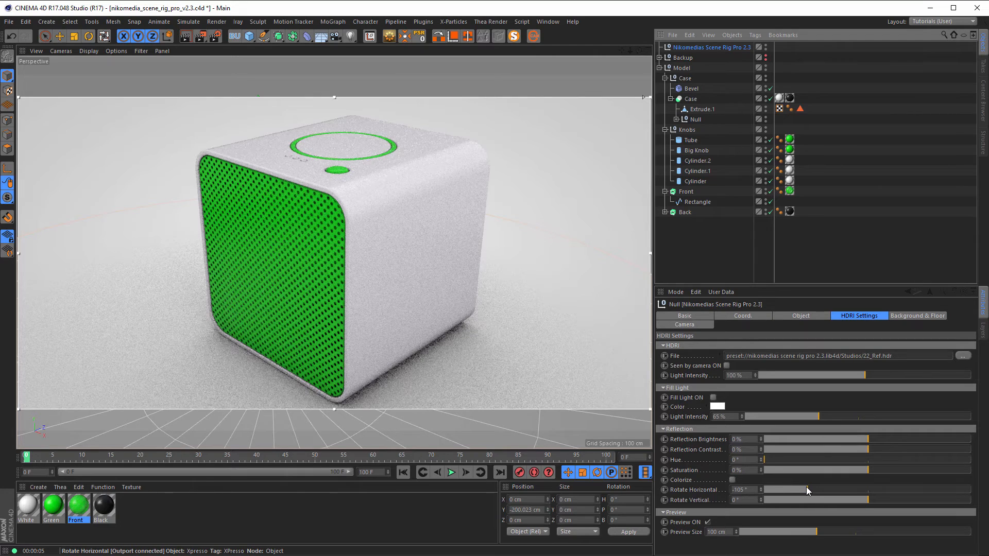
# Step: Set the scene rig's reflection brightness to 19% and its horizontal rotation to -16°
pyautogui.moveTo(806, 486); pyautogui.dragTo(835, 483)
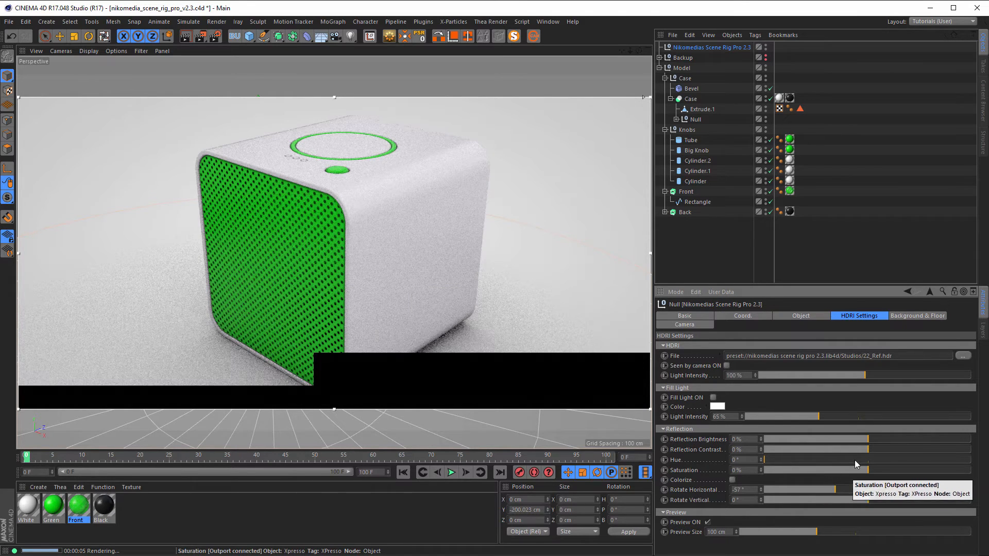
pyautogui.moveTo(874, 442); pyautogui.dragTo(890, 445)
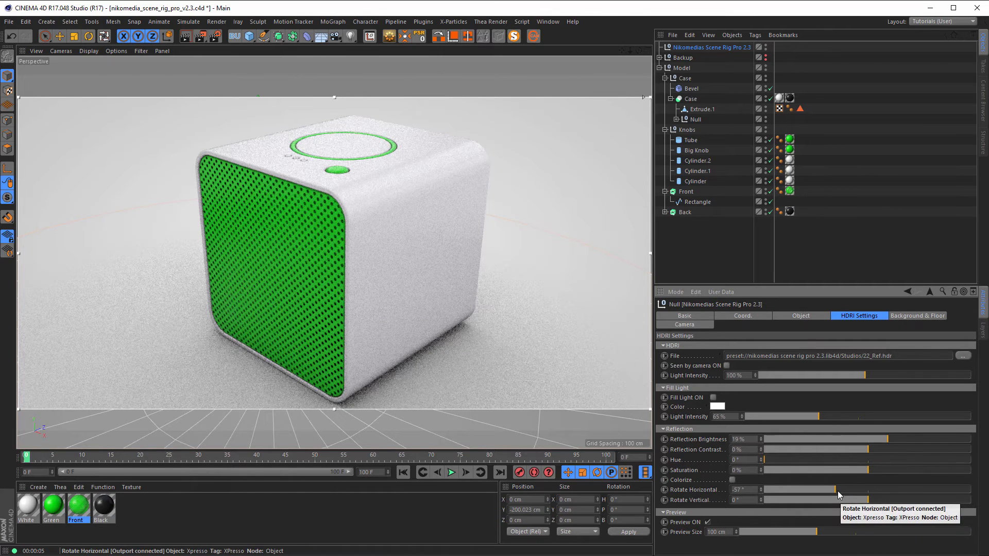
pyautogui.moveTo(835, 490); pyautogui.dragTo(858, 488)
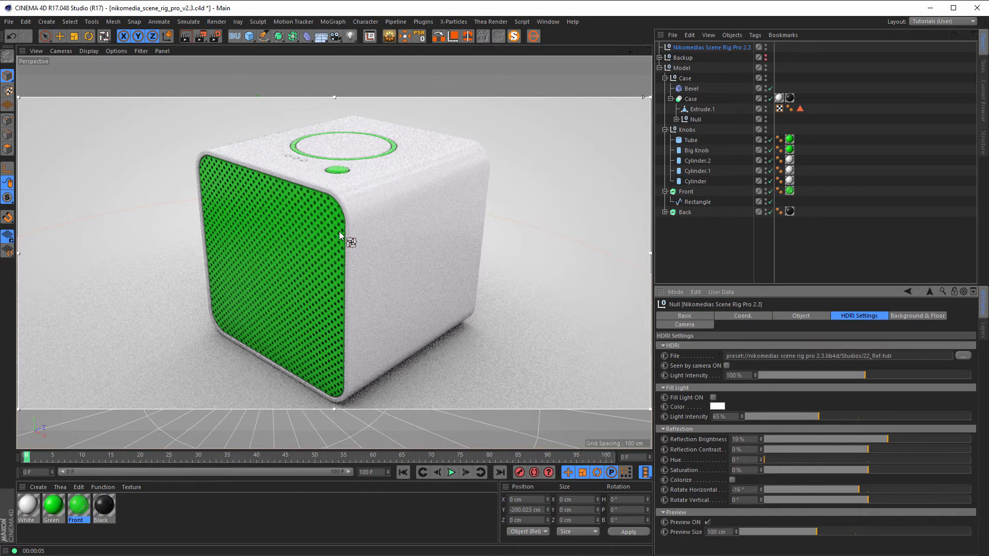
# Step: Open the White material for editing and disable its Color channel
pyautogui.doubleClick(27, 504)
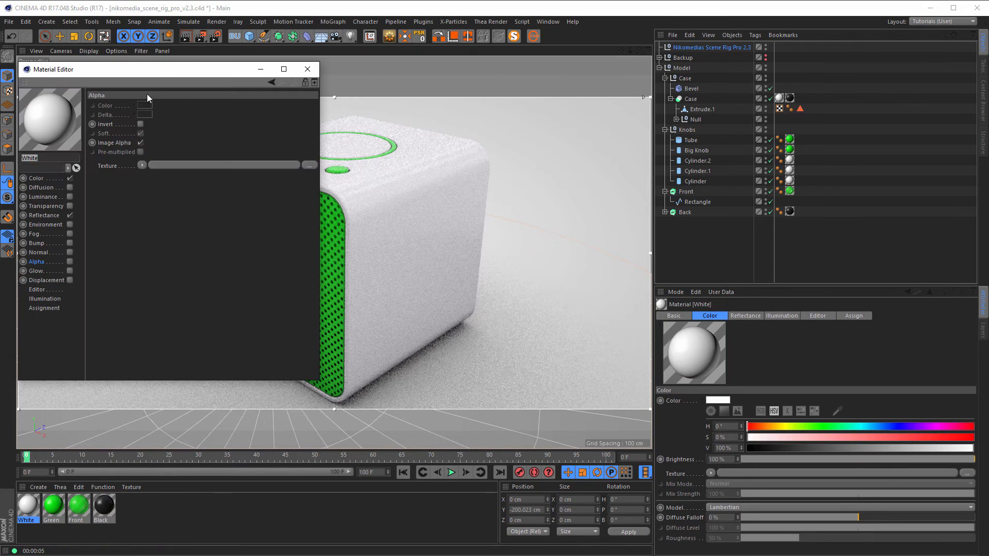
pyautogui.moveTo(163, 68); pyautogui.dragTo(726, 111)
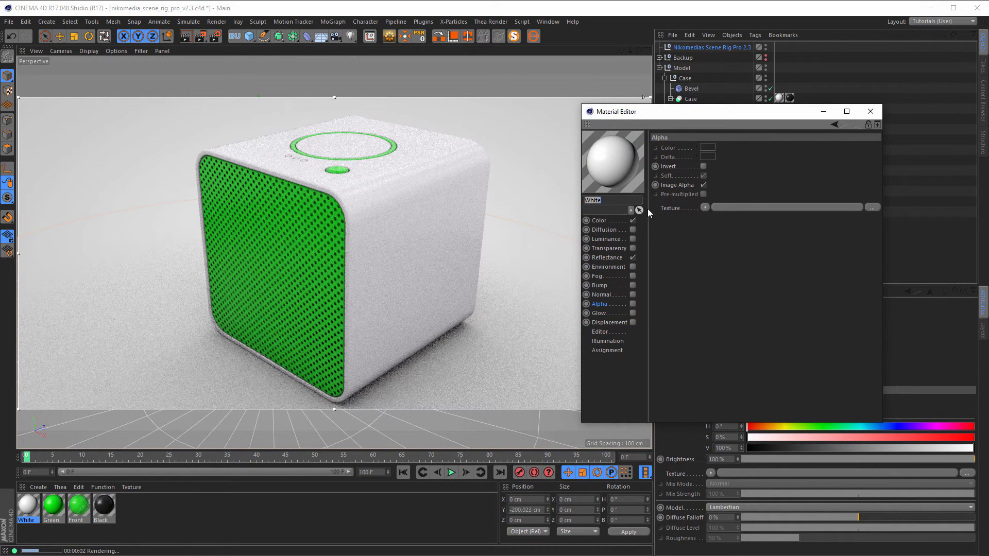
pyautogui.click(632, 221)
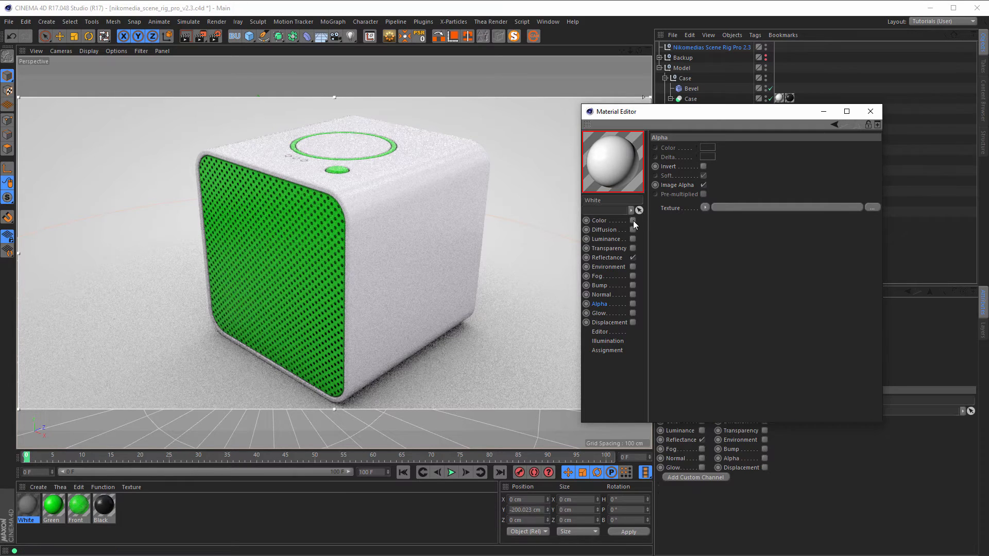
# Step: Enable the White material's Luminance channel and set its brightness to 78%
pyautogui.click(632, 239)
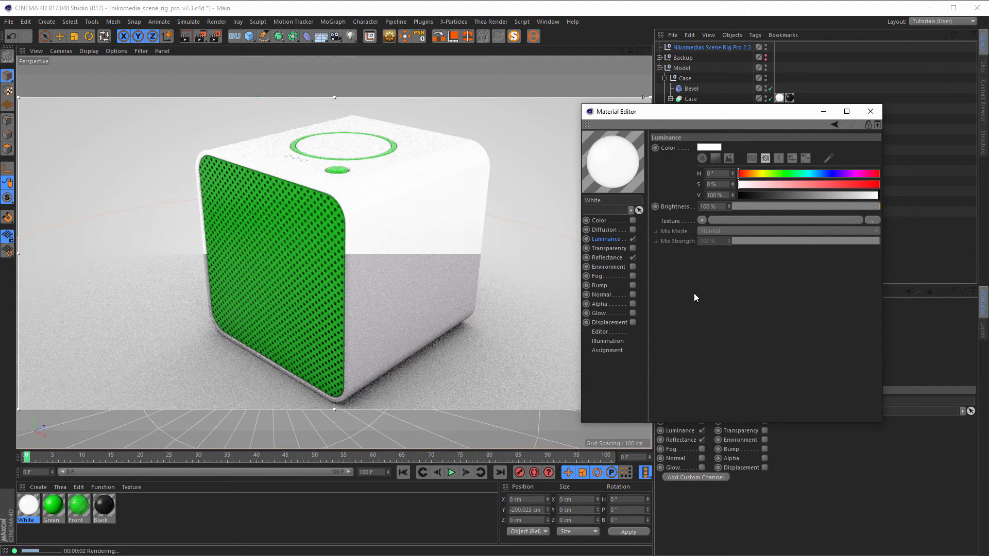
pyautogui.click(852, 209)
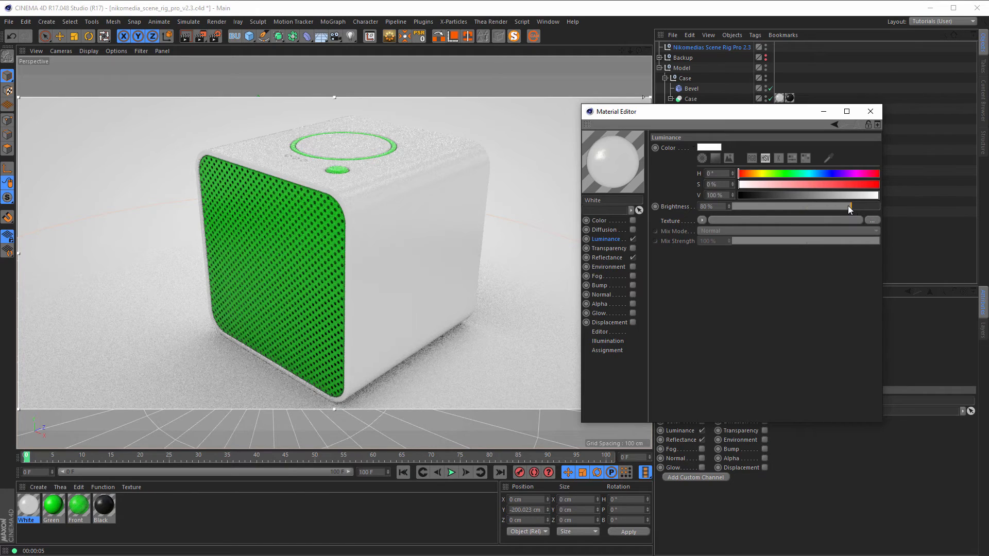
pyautogui.click(848, 206)
# Step: Switch the Front material from its Color channel to Luminance, using a green with hue 109° and saturation 100%
pyautogui.moveTo(68, 510); pyautogui.dragTo(268, 221)
pyautogui.click(78, 507)
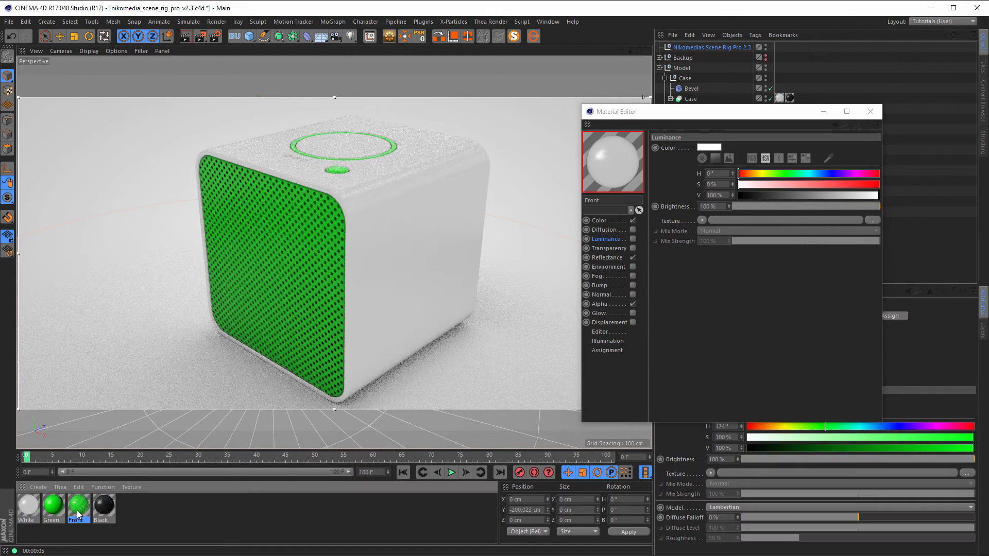
pyautogui.click(633, 220)
pyautogui.click(632, 239)
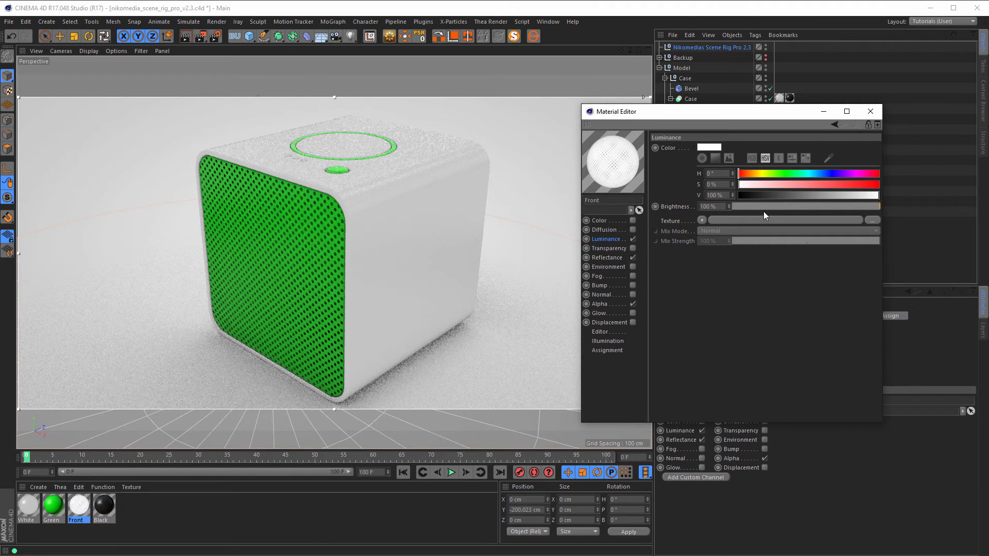
pyautogui.click(780, 174)
pyautogui.click(877, 185)
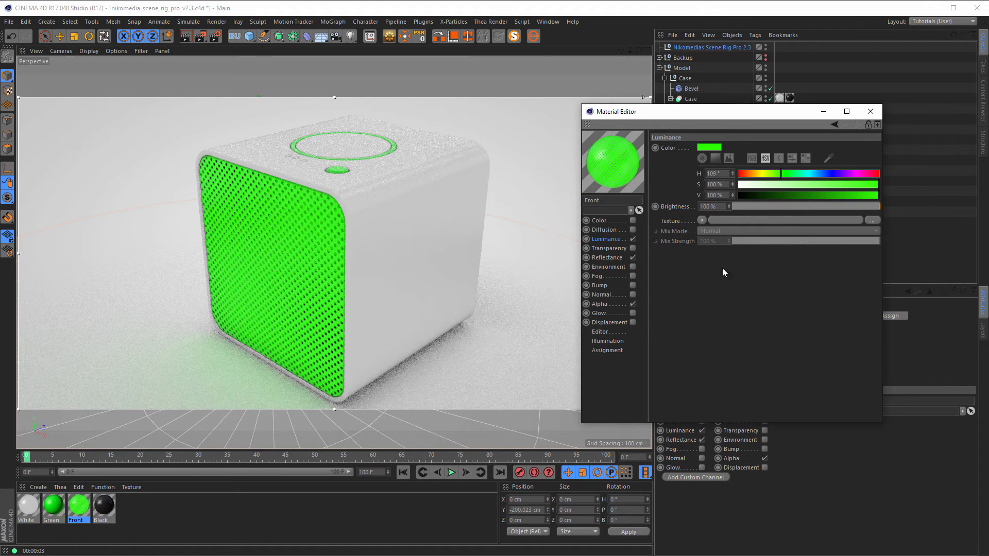
# Step: Disable Generate GI for the Front material and set its luminance brightness to 75%
pyautogui.click(608, 342)
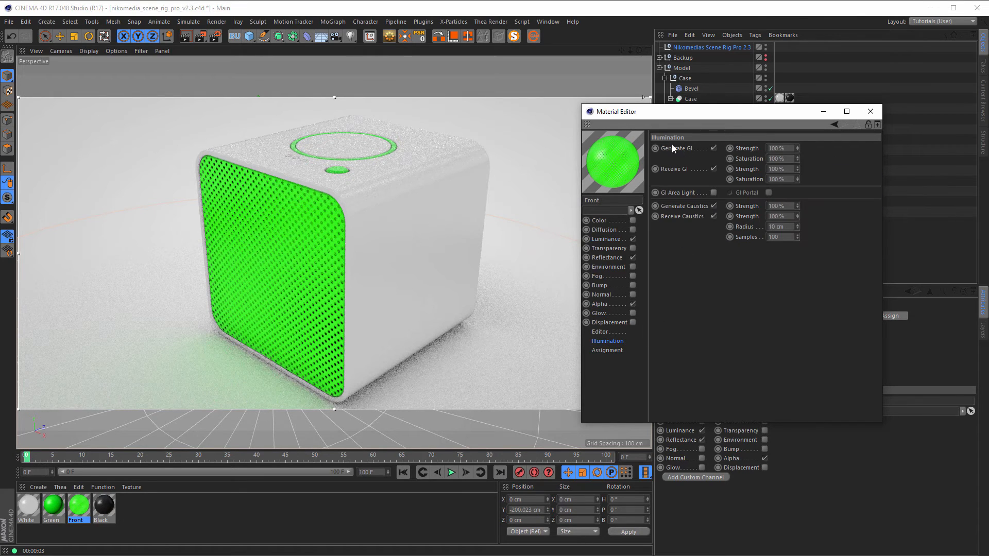
pyautogui.click(713, 148)
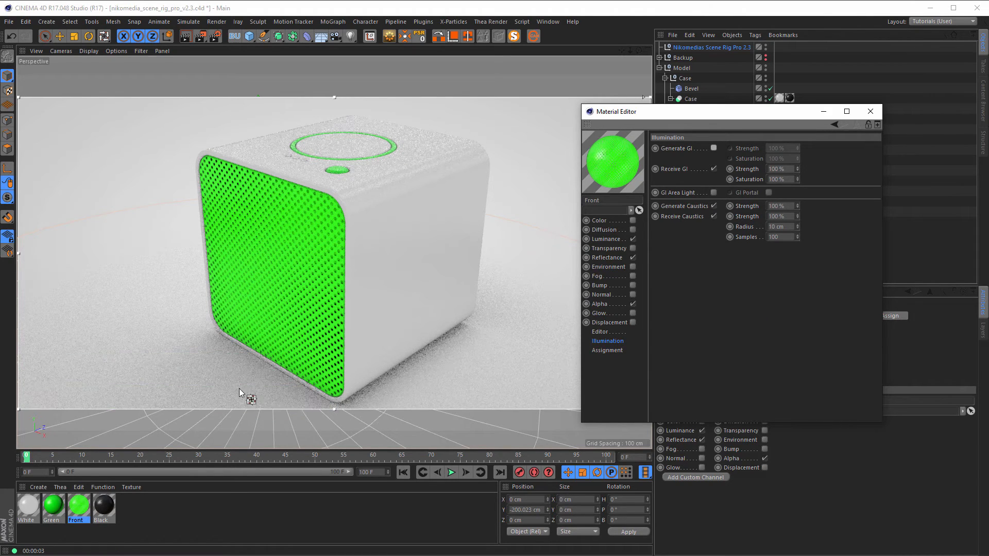
pyautogui.click(607, 239)
pyautogui.click(855, 206)
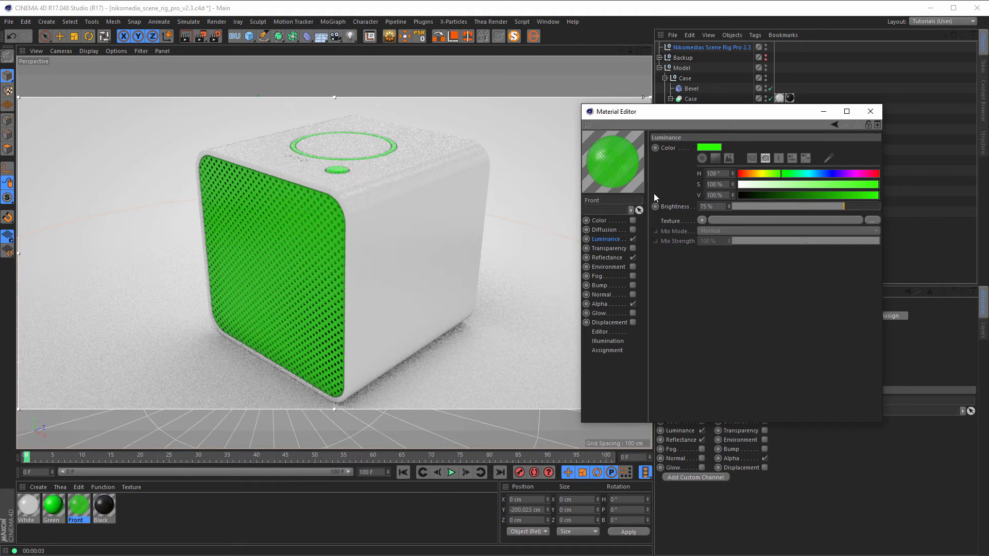
# Step: Re-enable the Front material's Color channel and combine it with Luminance at 24% brightness
pyautogui.click(632, 239)
pyautogui.click(633, 220)
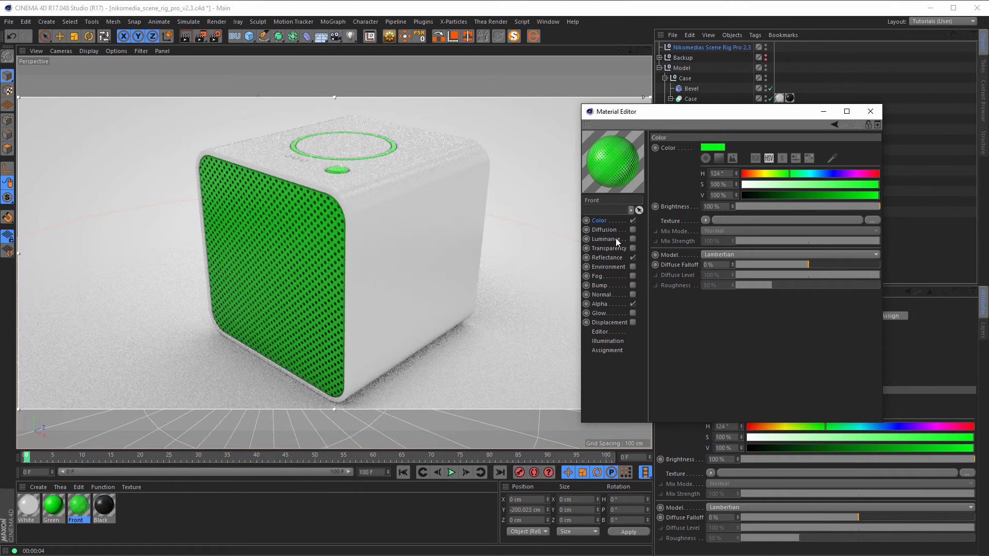
pyautogui.click(632, 239)
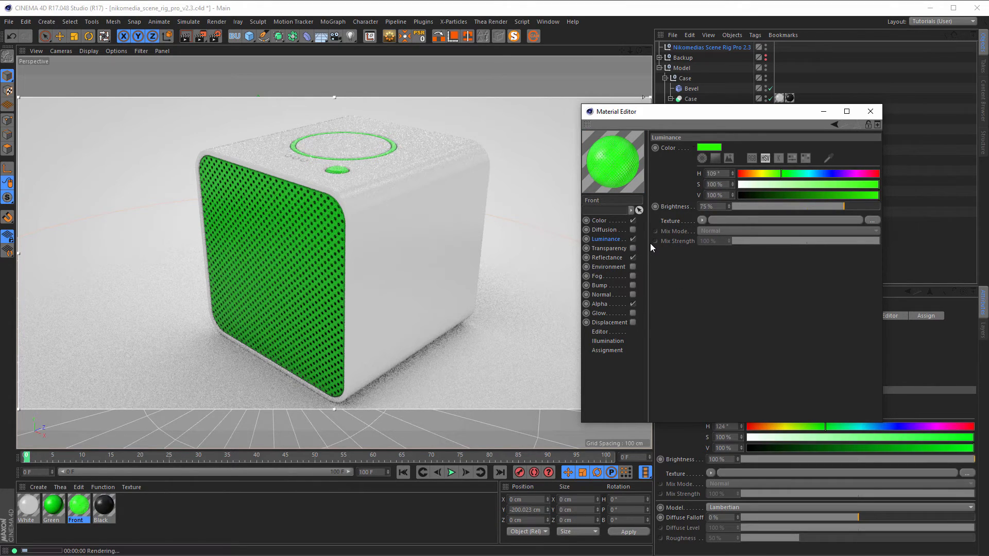
pyautogui.click(755, 206)
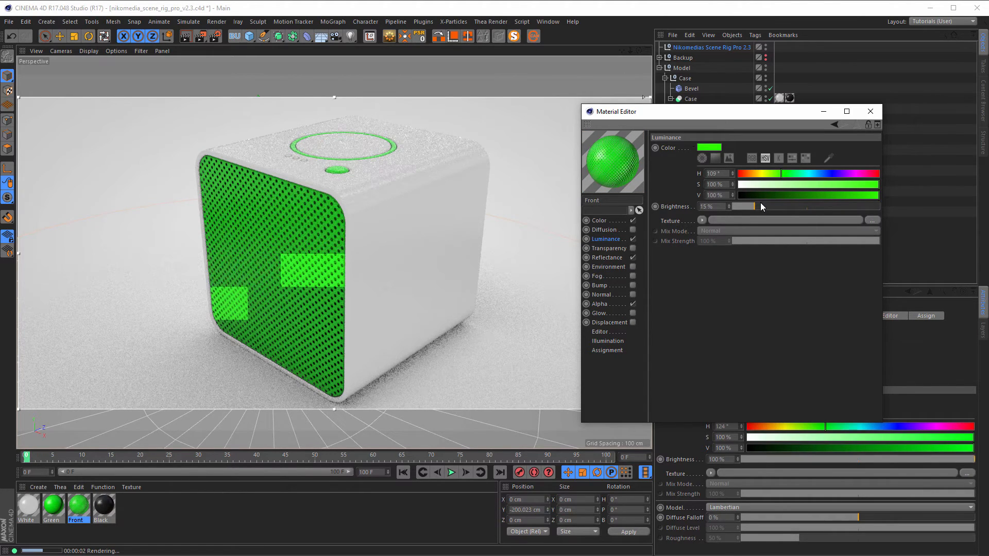
pyautogui.click(768, 207)
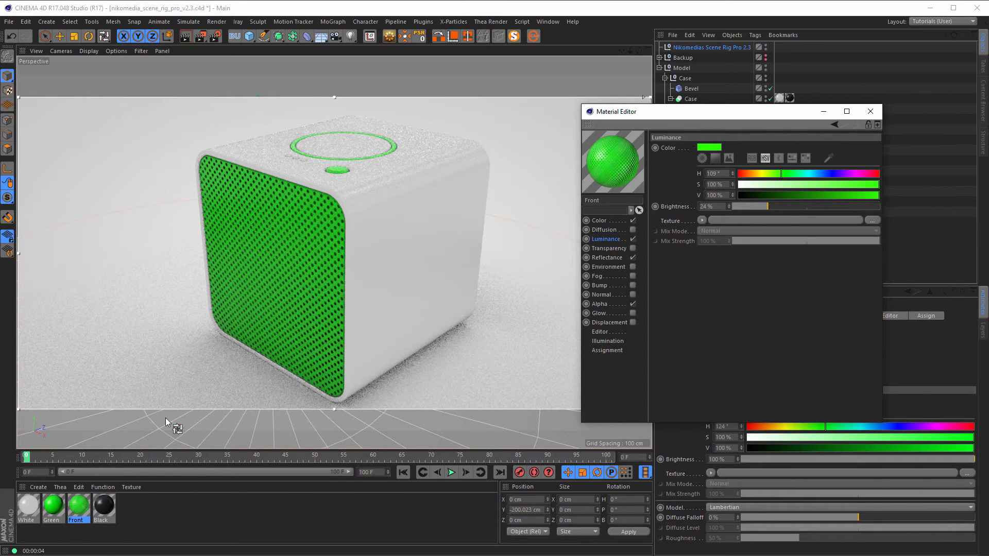
# Step: Set the White material's luminance brightness to 74% and close the Material Editor
pyautogui.click(29, 506)
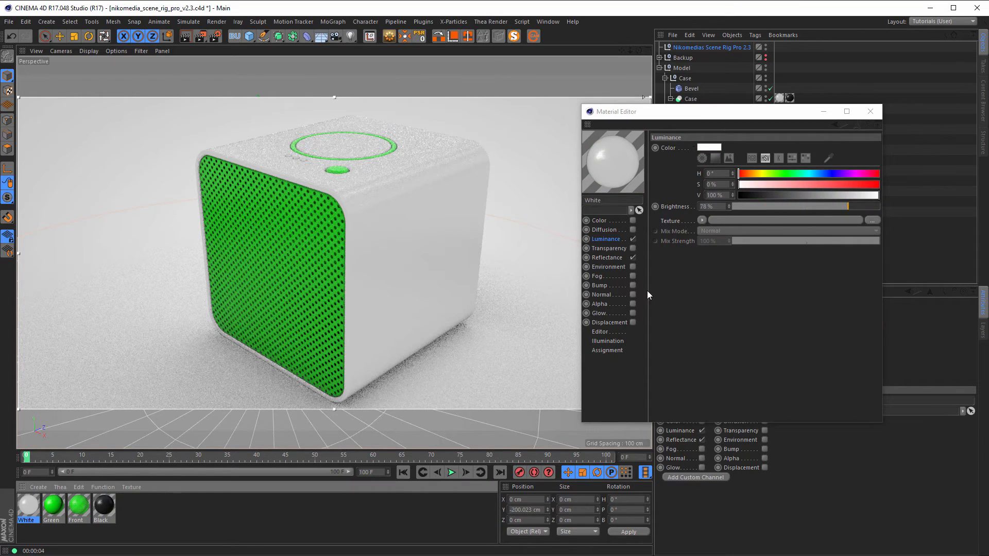
pyautogui.click(842, 206)
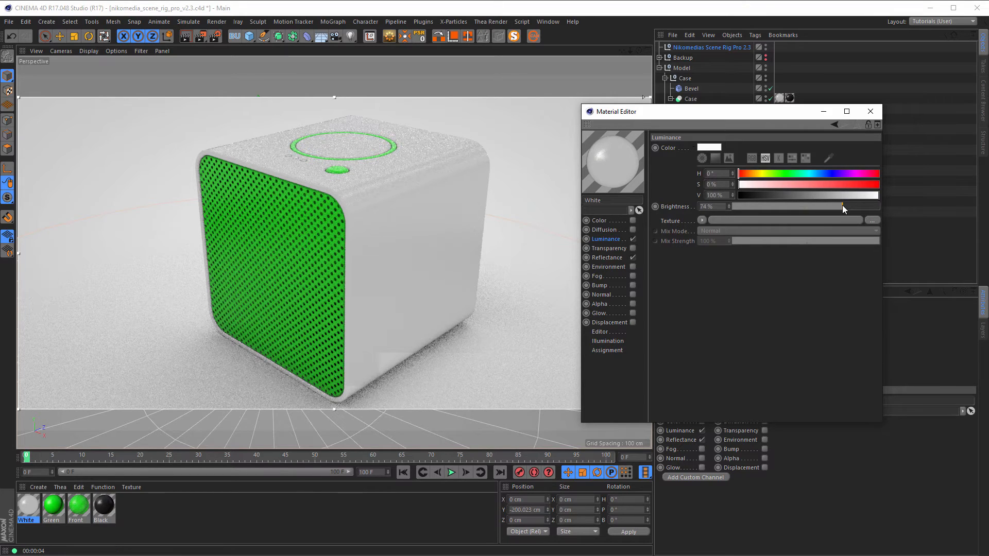
pyautogui.click(869, 113)
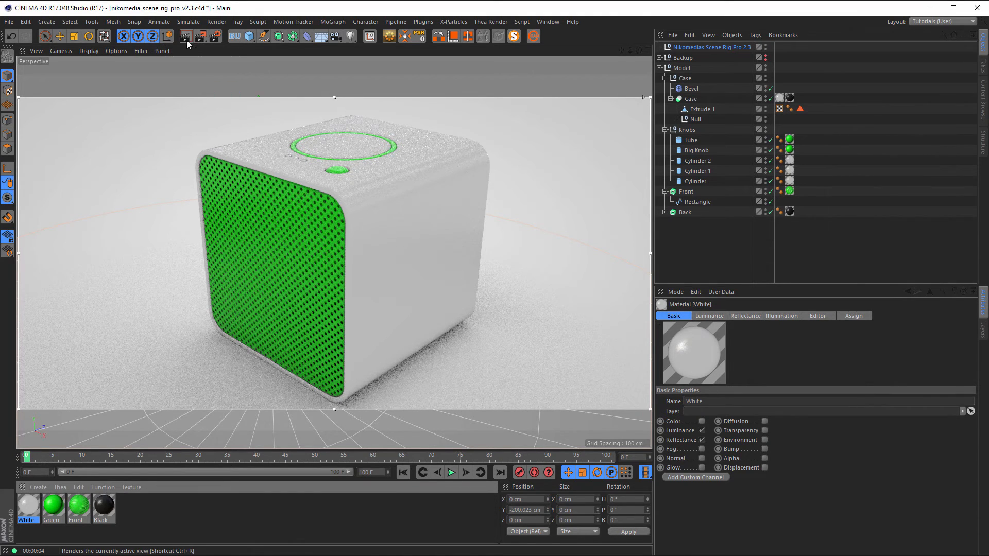
# Step: Turn off the interactive render region and make High GI the active render setting
pyautogui.hotkey('alt', 'r')
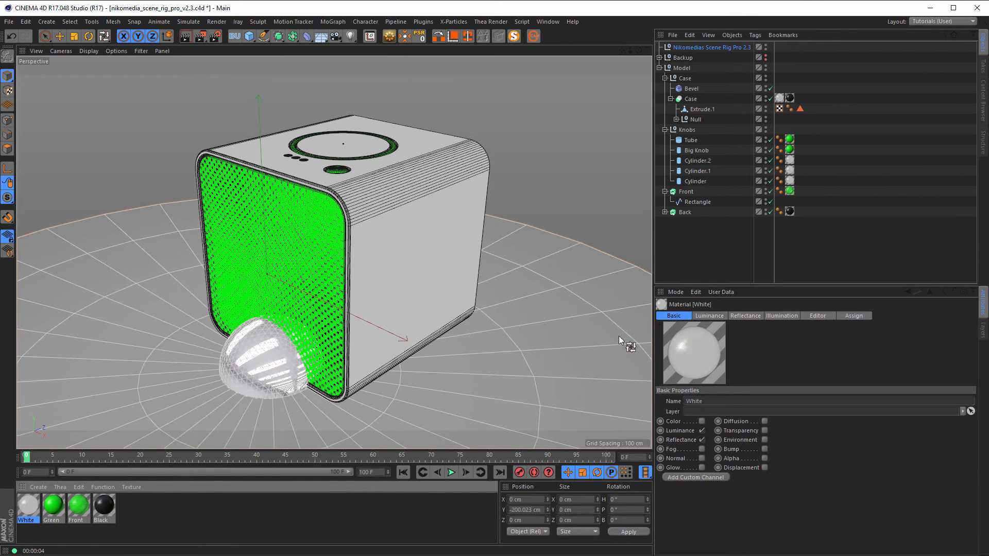
pyautogui.click(708, 48)
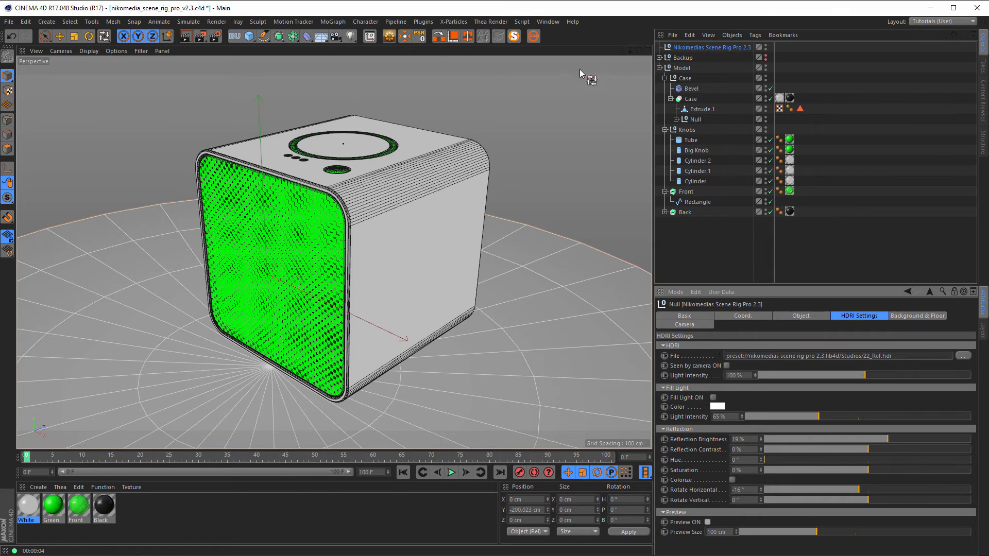
pyautogui.click(215, 37)
pyautogui.moveTo(644, 122); pyautogui.dragTo(494, 89)
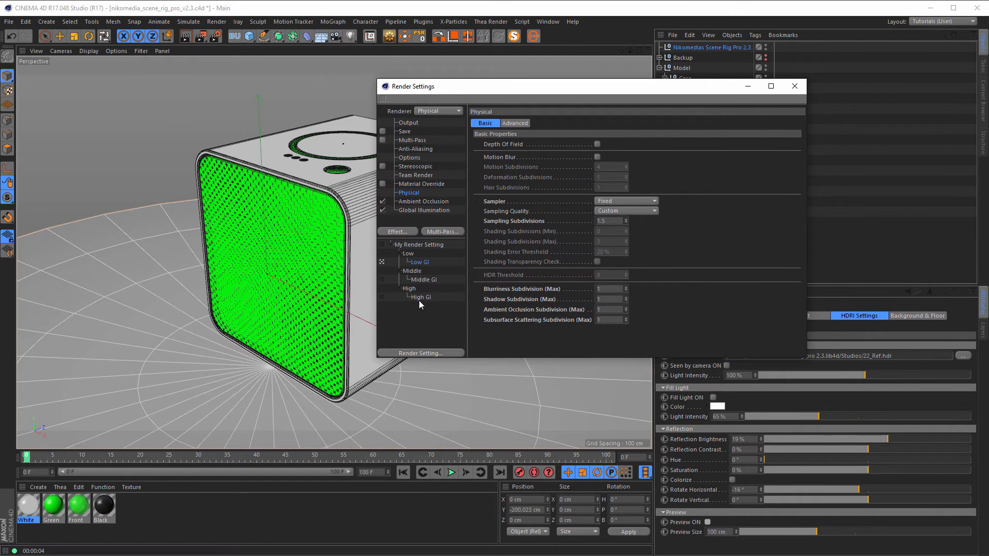
pyautogui.click(382, 297)
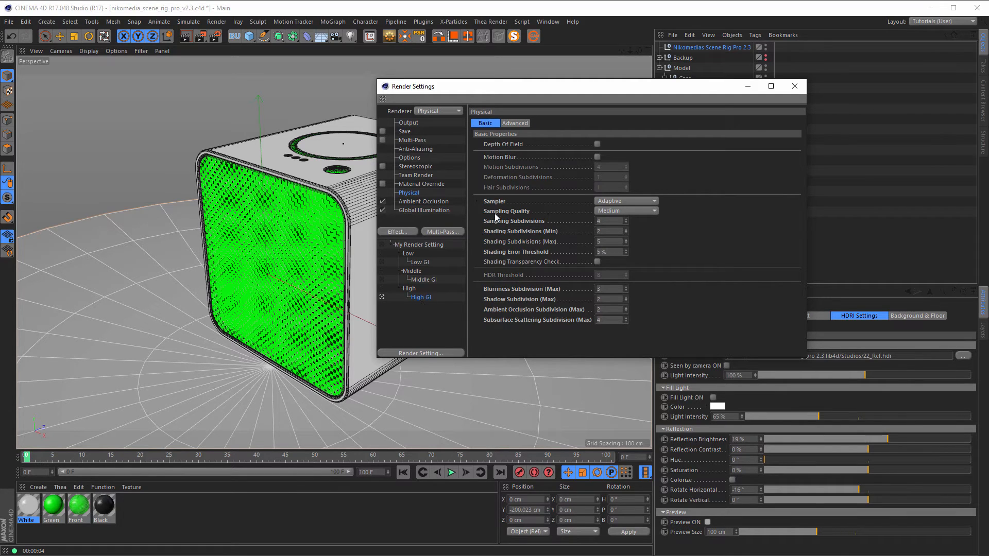
# Step: Set the High GI output width to 1280 pixels with the ratio locked
pyautogui.click(408, 123)
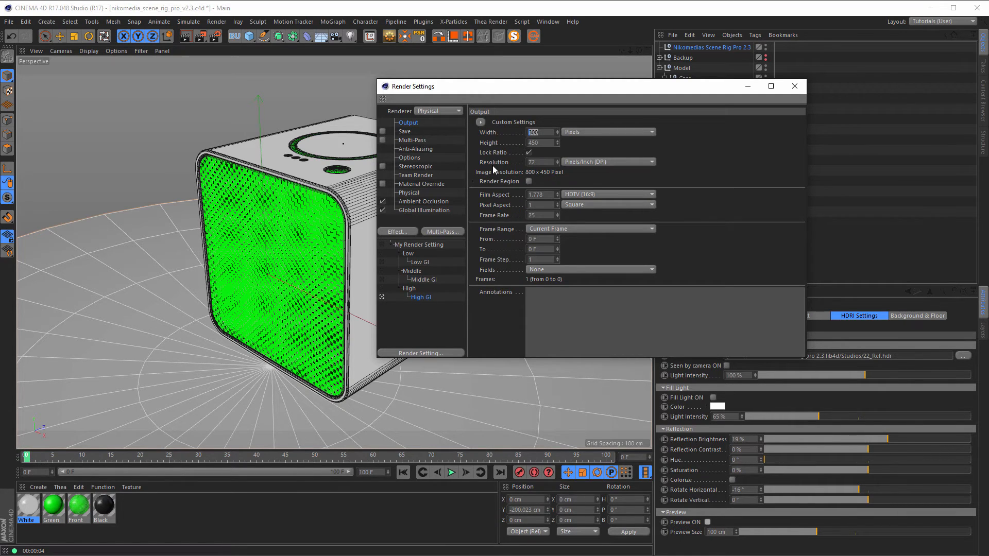
pyautogui.write('1280')
pyautogui.press('Return')
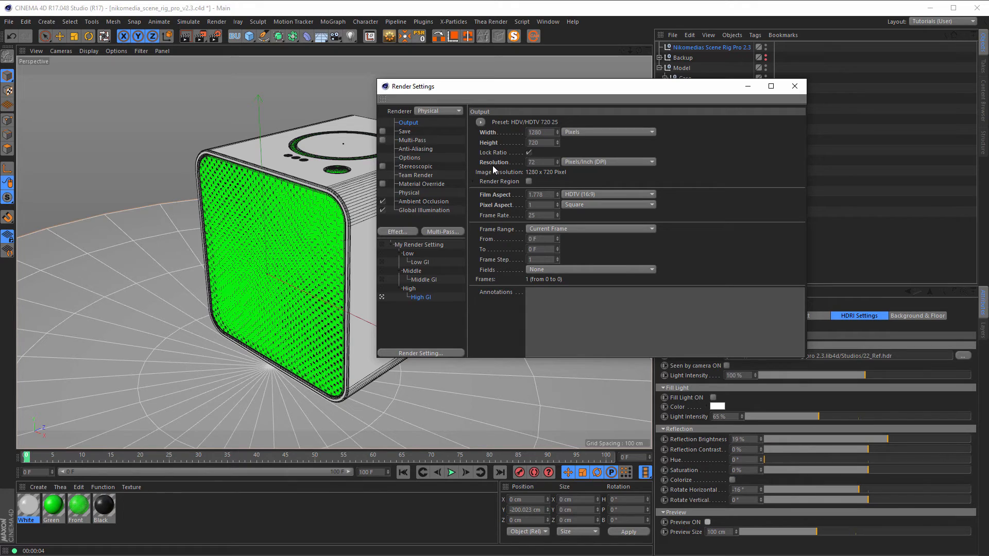
# Step: Check the Physical renderer's blurriness subdivision setting and render the scene to the Picture Viewer
pyautogui.click(410, 192)
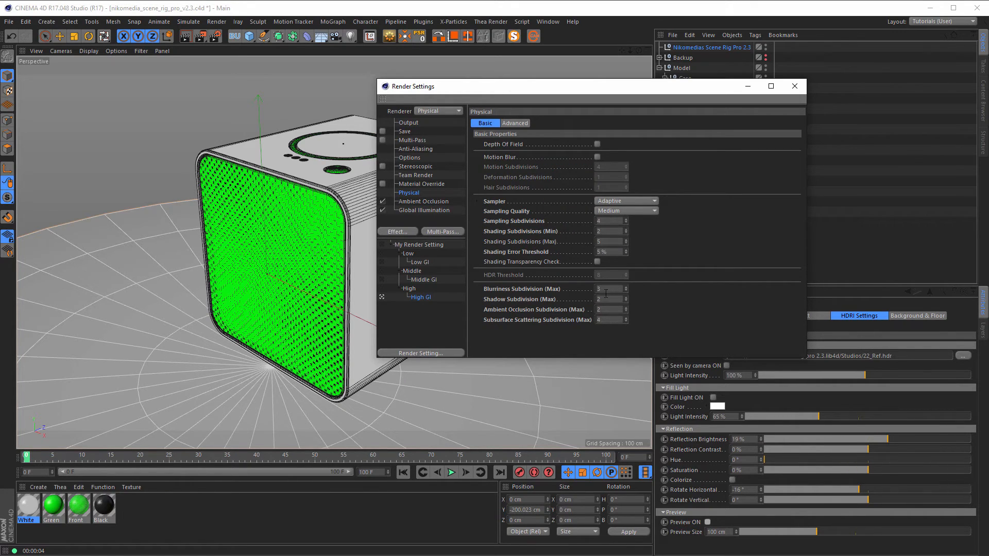
pyautogui.click(509, 289)
pyautogui.moveTo(606, 91); pyautogui.dragTo(666, 127)
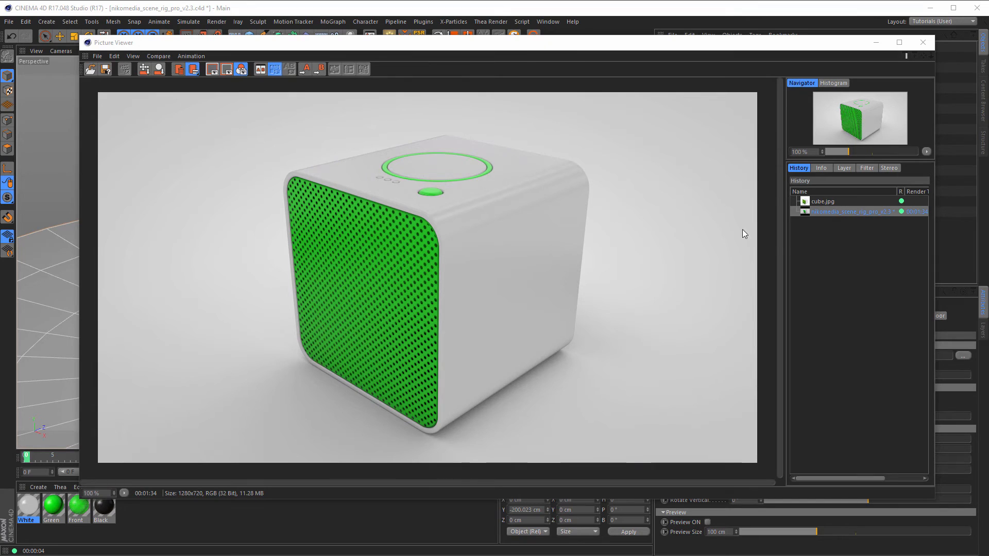
# Step: Check the render time and compare the finished render with the cube.jpg reference image, closing the Picture Viewer at the end
pyautogui.moveTo(836, 480); pyautogui.dragTo(851, 479)
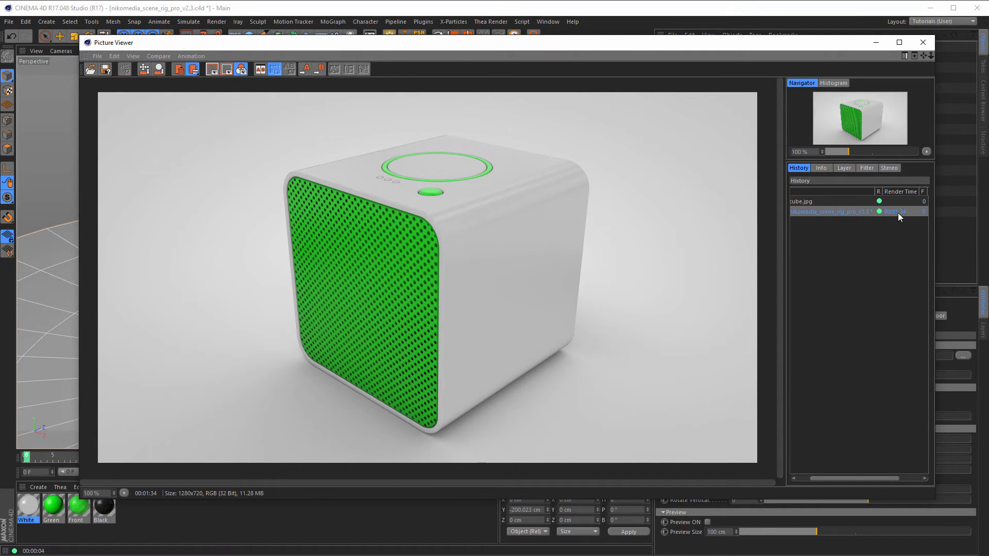
pyautogui.moveTo(843, 478); pyautogui.dragTo(795, 478)
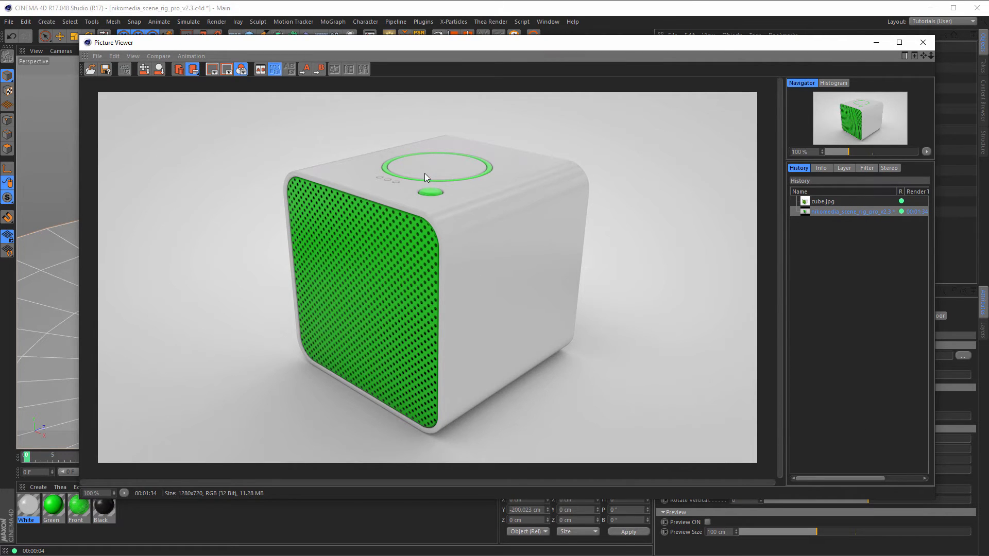
pyautogui.click(823, 201)
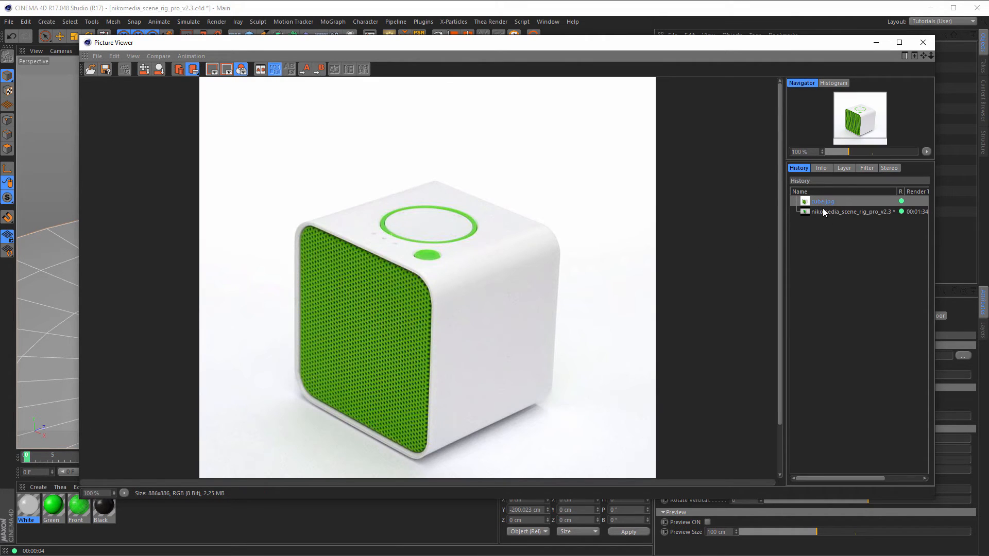
pyautogui.click(823, 211)
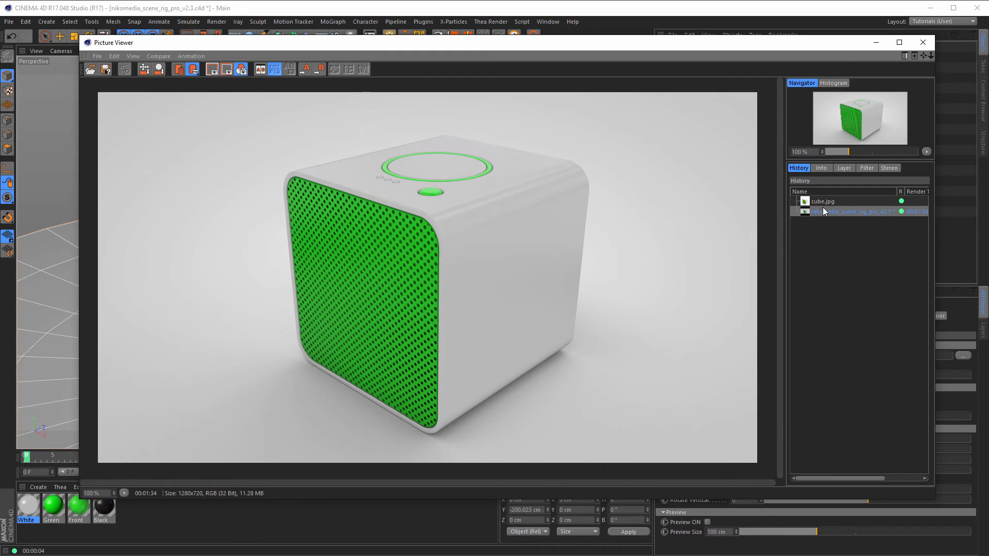
pyautogui.click(823, 202)
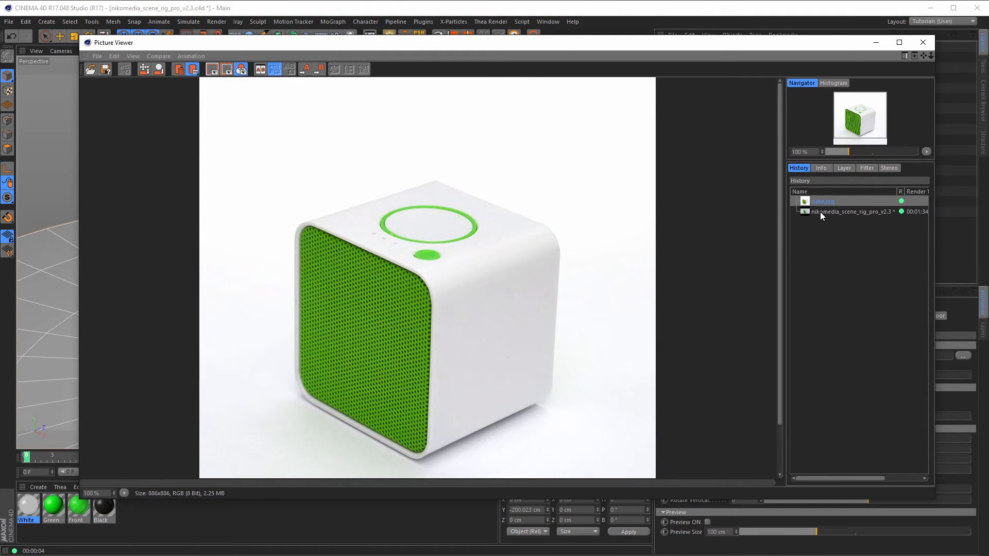
pyautogui.click(820, 212)
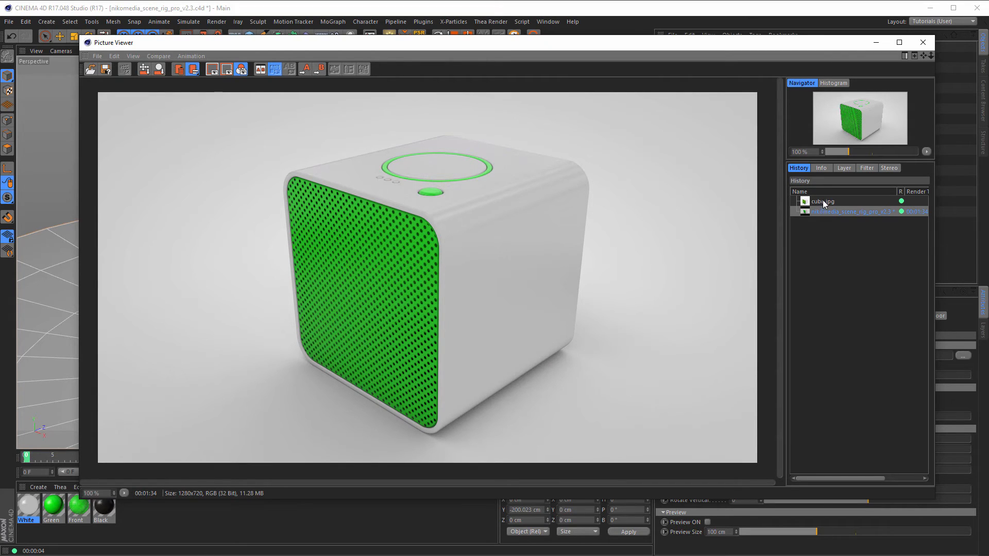
pyautogui.click(823, 201)
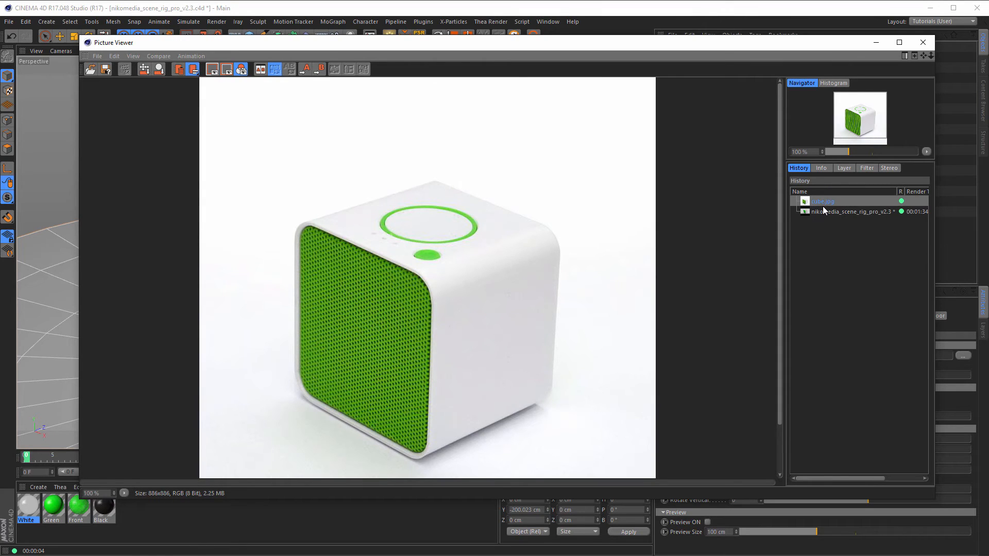
pyautogui.click(823, 208)
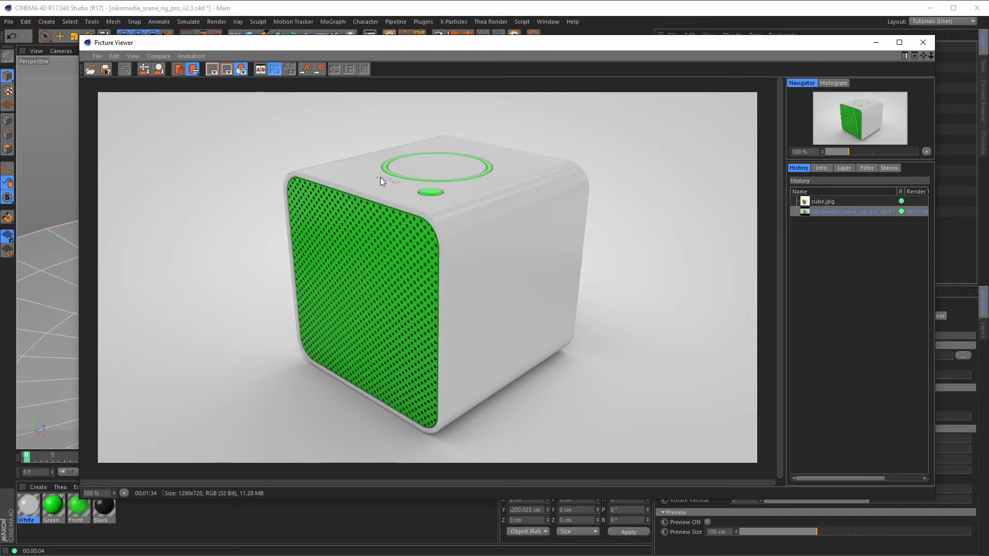
pyautogui.click(824, 202)
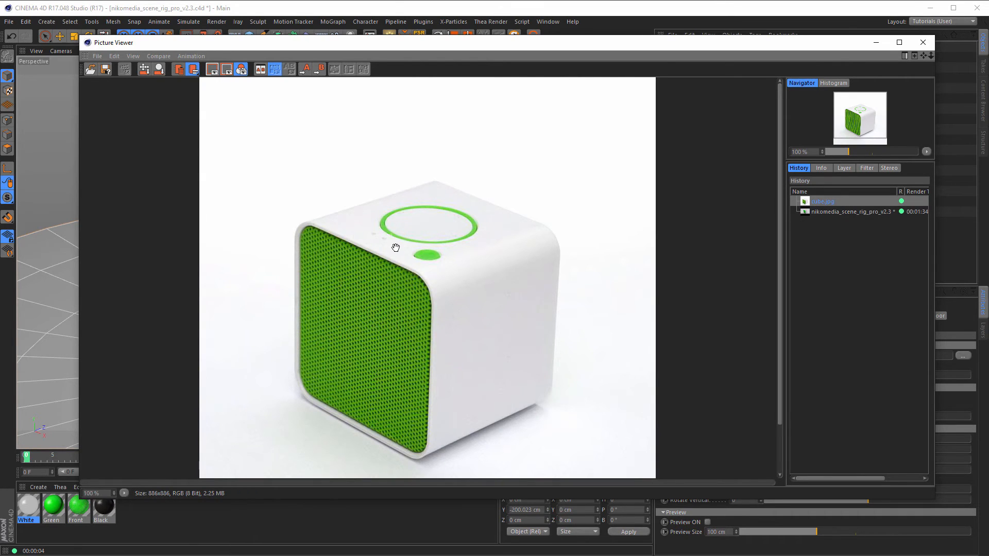
pyautogui.click(822, 212)
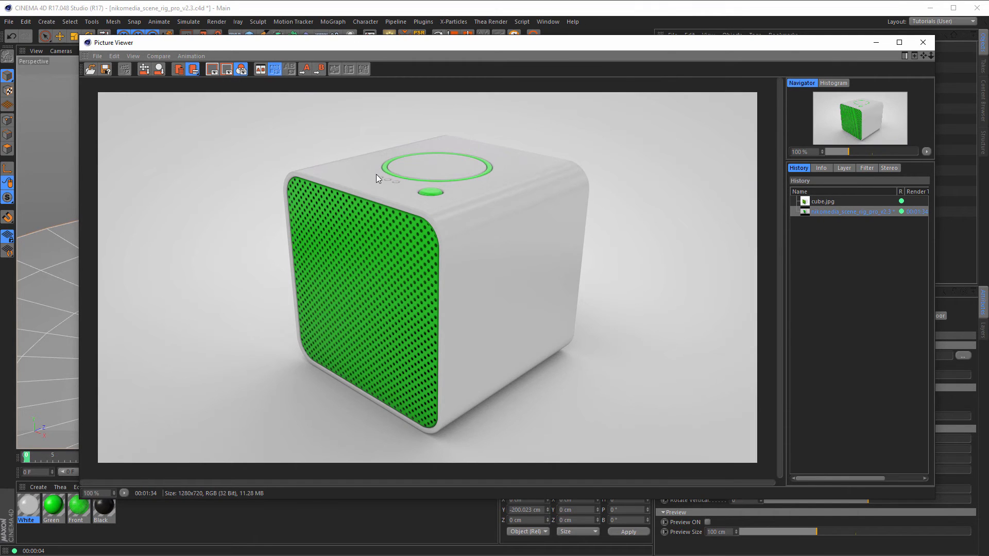
pyautogui.click(923, 43)
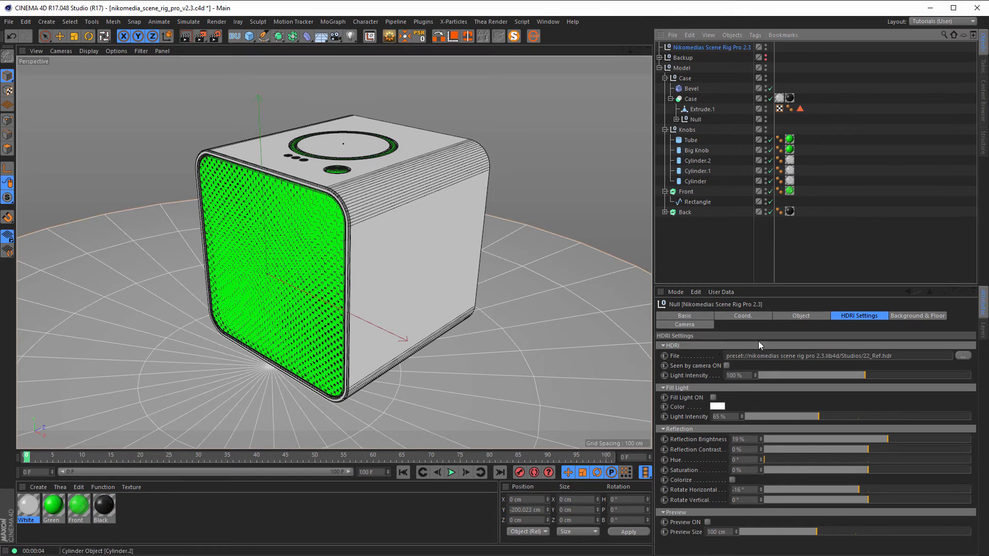
# Step: Activate the scene rig's camera and set its Z-Depth to -937, Up/Down to -201 and Heading to 52.5°
pyautogui.click(683, 324)
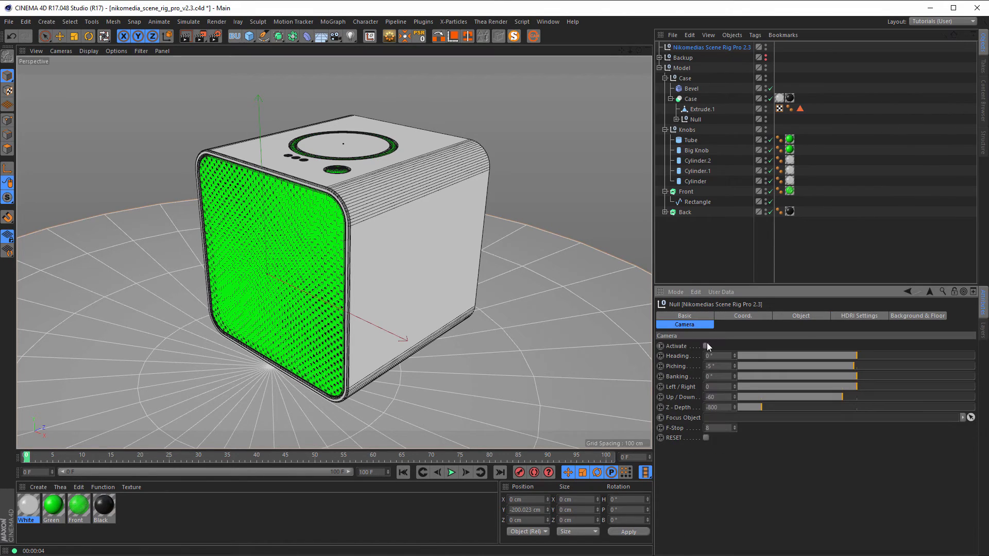
pyautogui.click(705, 345)
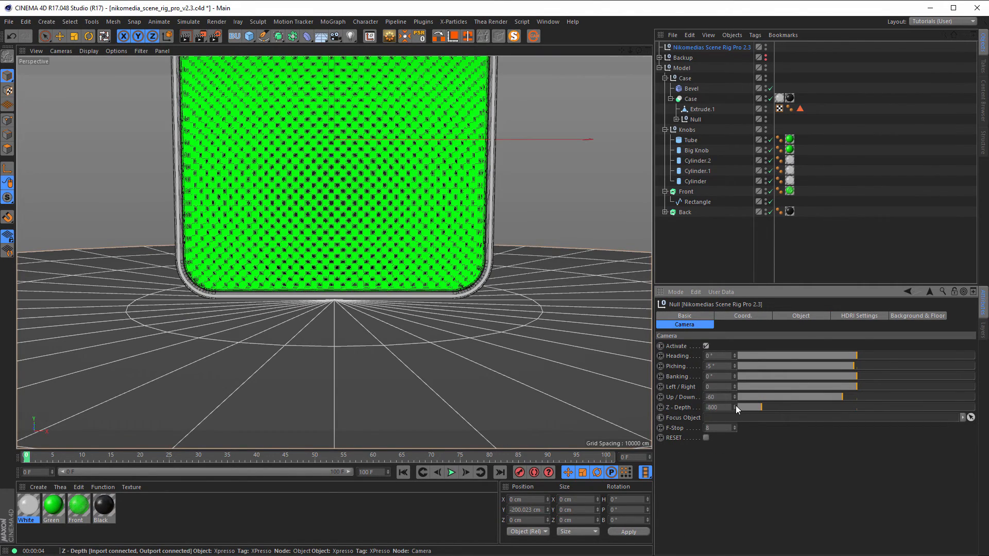
pyautogui.moveTo(734, 407)
pyautogui.mouseDown()
pyautogui.moveTo(735, 426)
pyautogui.moveTo(739, 399)
pyautogui.mouseUp()
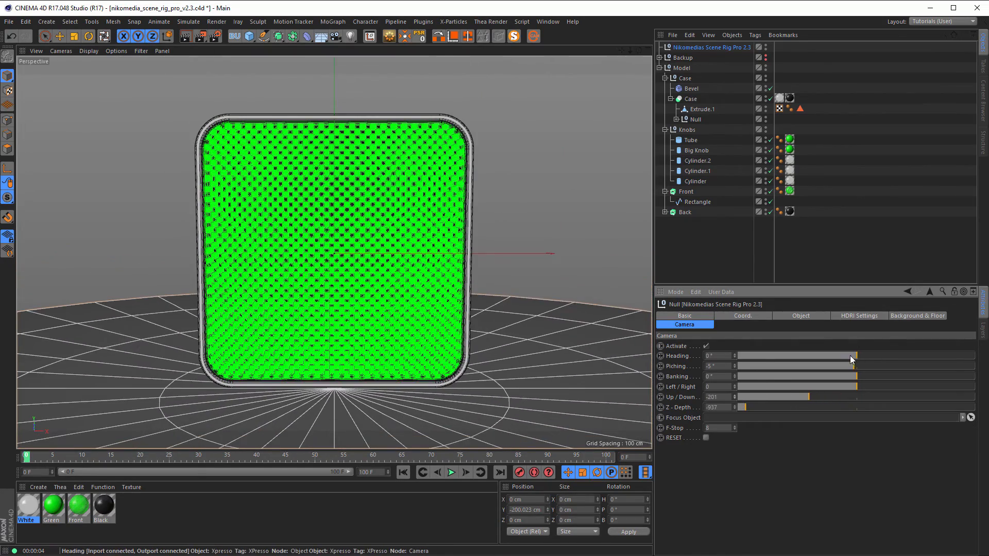
pyautogui.moveTo(857, 355); pyautogui.dragTo(892, 351)
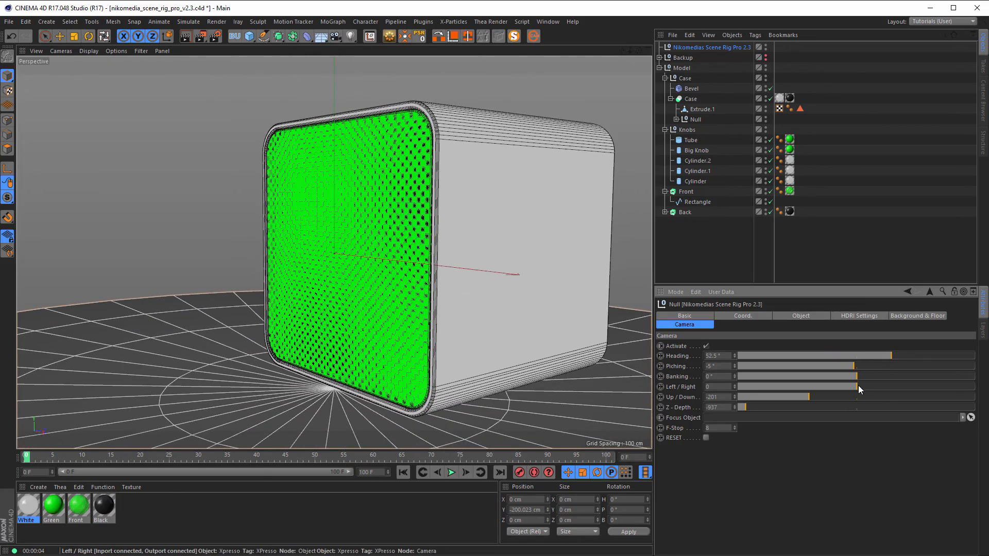
# Step: Set the rig camera's Left/Right to -148, Pitching to -31°, Z-Depth to -1305 and Heading to 55°
pyautogui.moveTo(857, 386); pyautogui.dragTo(831, 369)
pyautogui.click(854, 365)
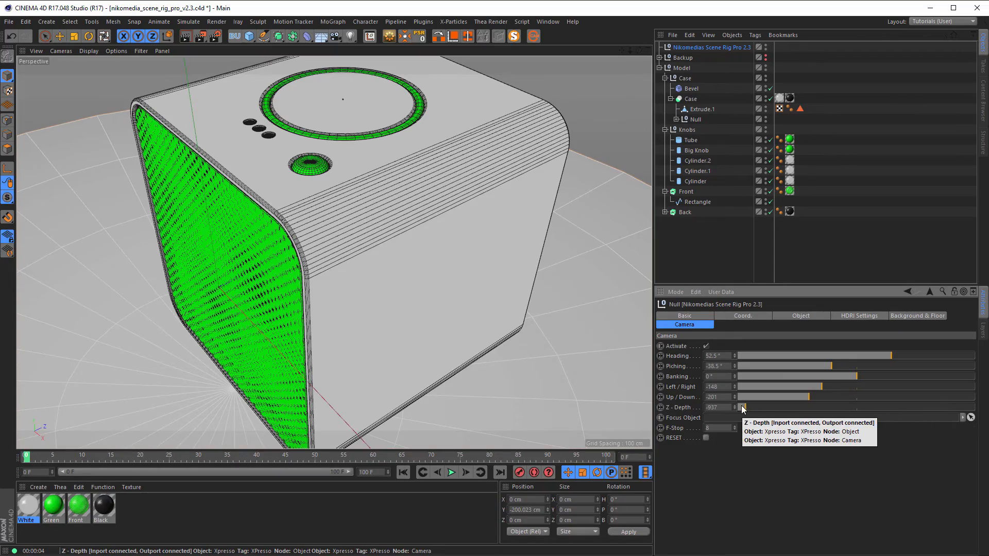
pyautogui.moveTo(742, 407); pyautogui.dragTo(739, 407)
pyautogui.moveTo(735, 407); pyautogui.dragTo(734, 323)
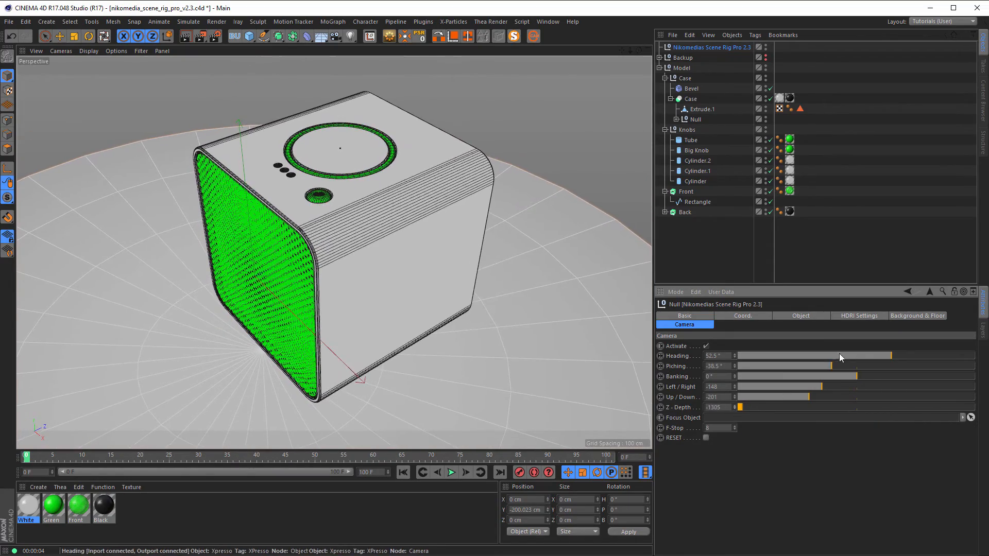
pyautogui.moveTo(894, 356); pyautogui.dragTo(893, 356)
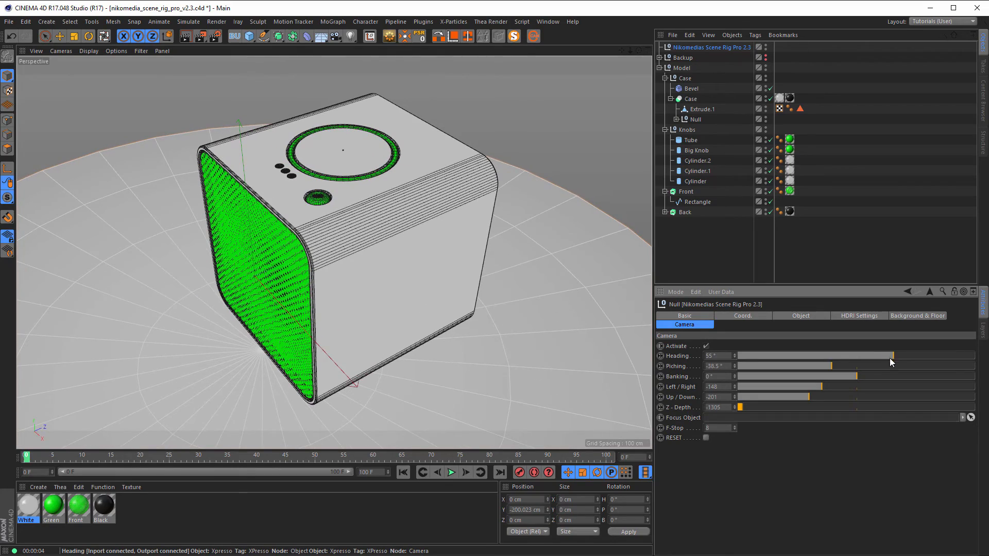
pyautogui.moveTo(833, 365); pyautogui.dragTo(836, 365)
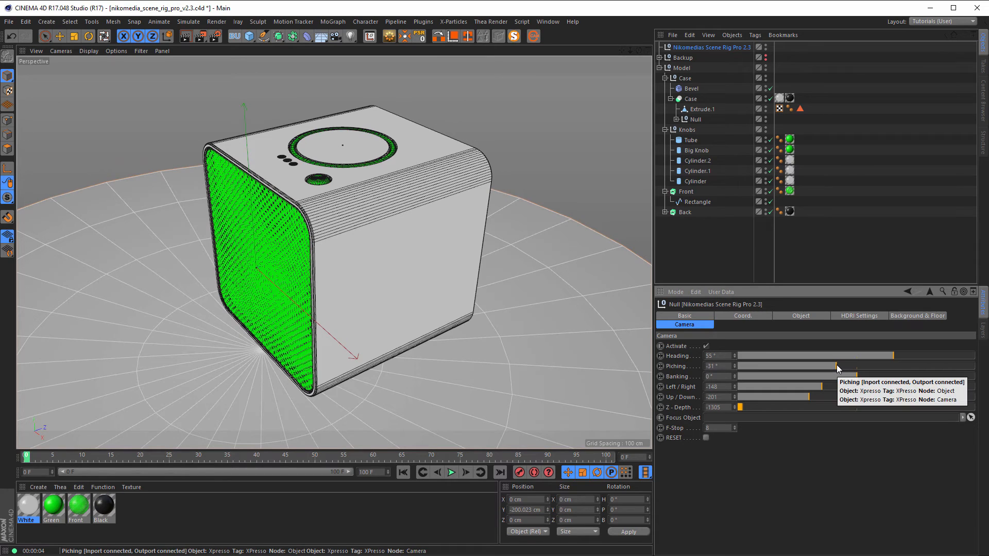
# Step: Check the cube.jpg reference and refine the rig camera to Heading 48°, Up/Down -211 and Z-Depth -1242
pyautogui.hotkey('shift', 'r')
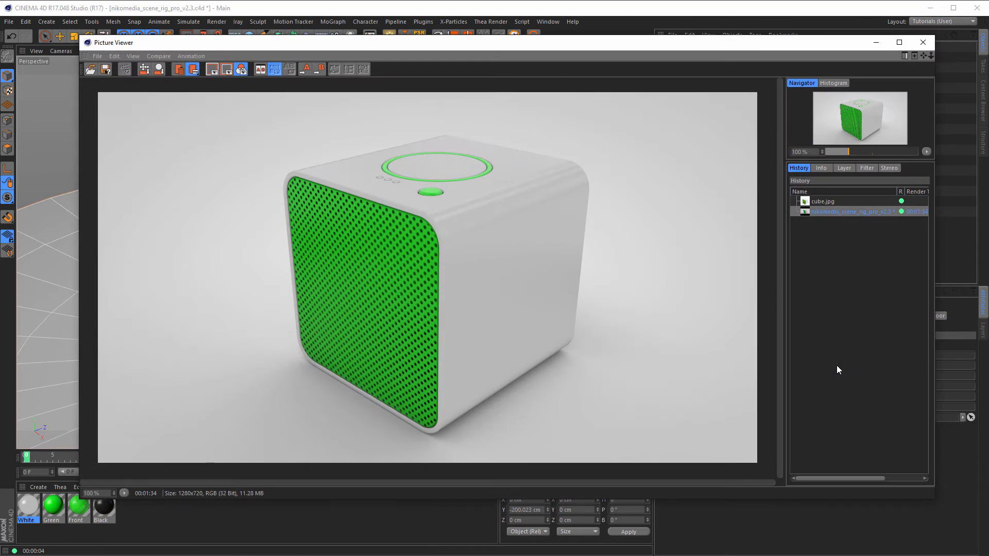
pyautogui.click(830, 201)
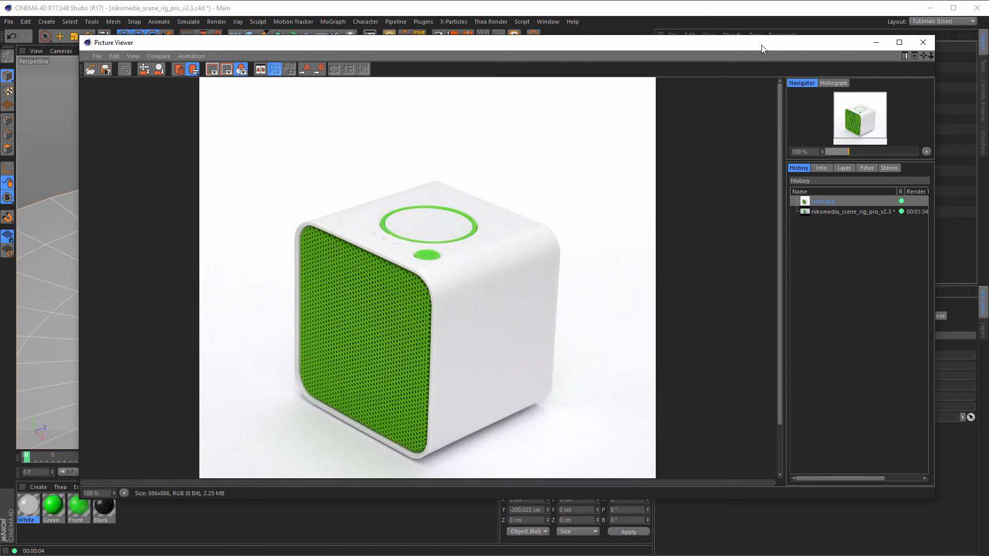
pyautogui.moveTo(761, 45); pyautogui.dragTo(782, 33)
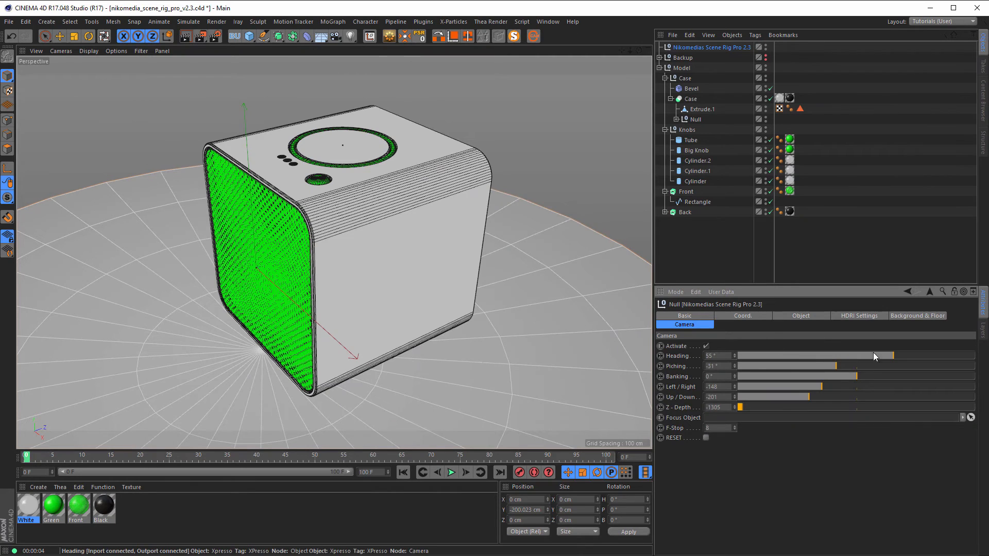
pyautogui.moveTo(893, 355); pyautogui.dragTo(888, 355)
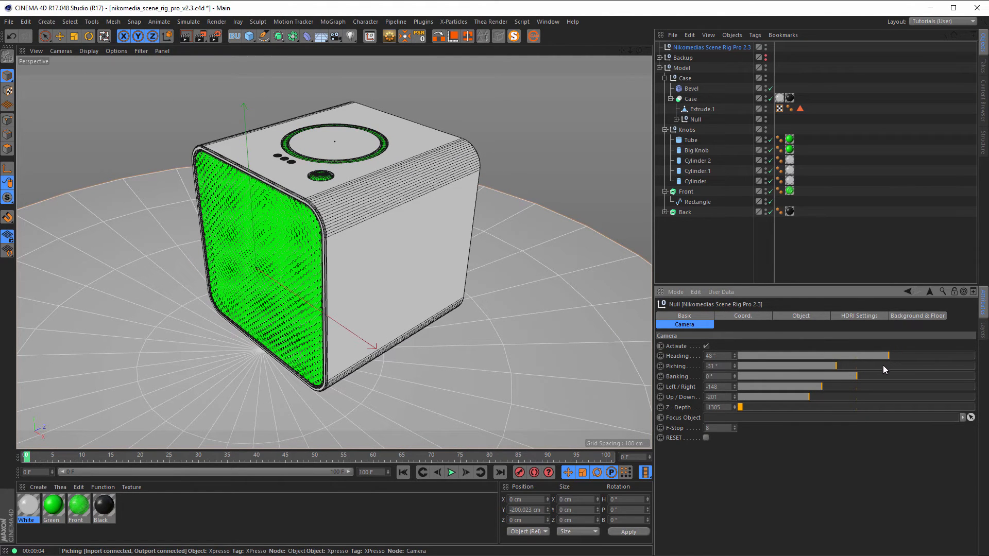
pyautogui.moveTo(738, 398); pyautogui.dragTo(739, 406)
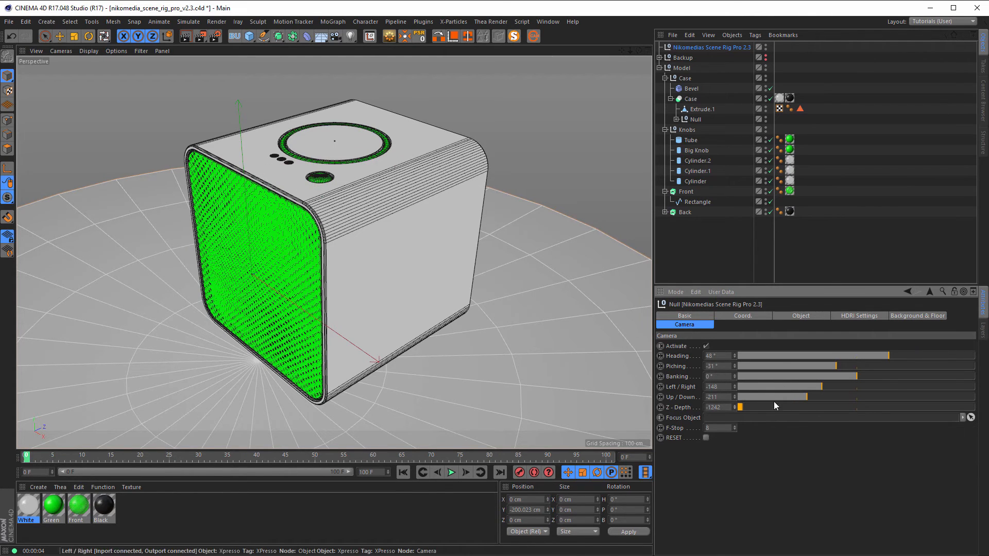
# Step: Deactivate the rig camera and expand the Null of cutting cylinders inside the Case boole
pyautogui.click(707, 345)
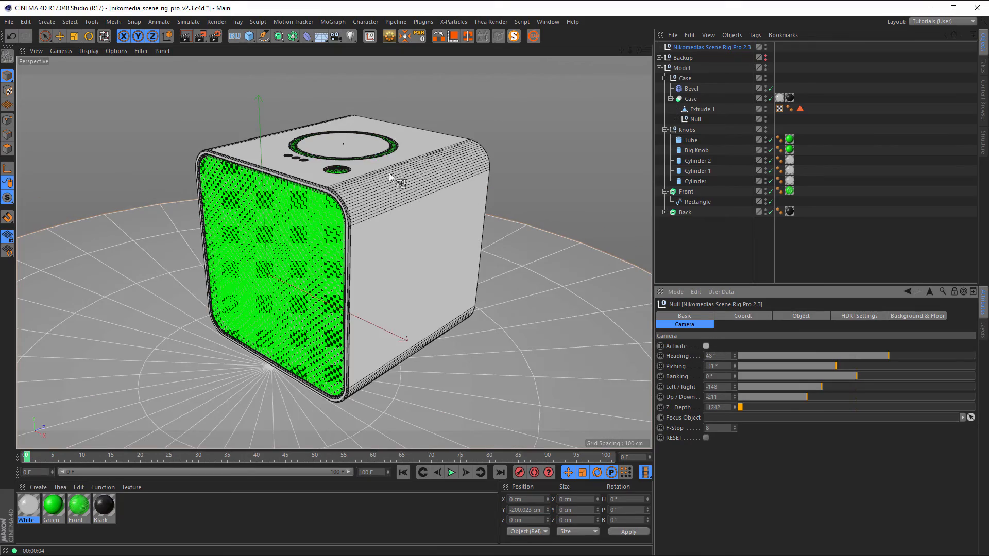
pyautogui.scroll(6, 341, 135)
pyautogui.keyDown('alt'); pyautogui.moveTo(325, 148); pyautogui.dragTo(317, 131); pyautogui.keyUp('alt')
pyautogui.scroll(5, 342, 214)
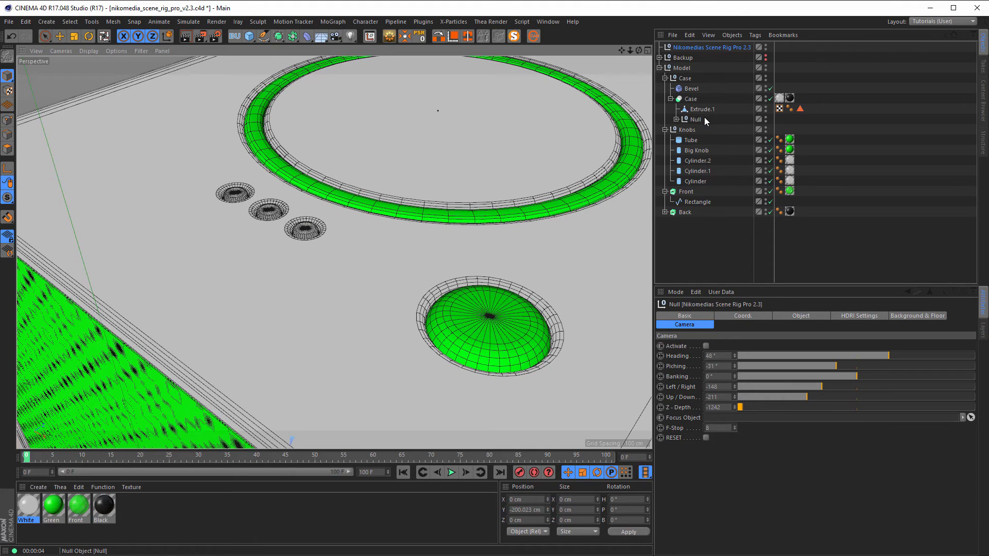
pyautogui.click(674, 122)
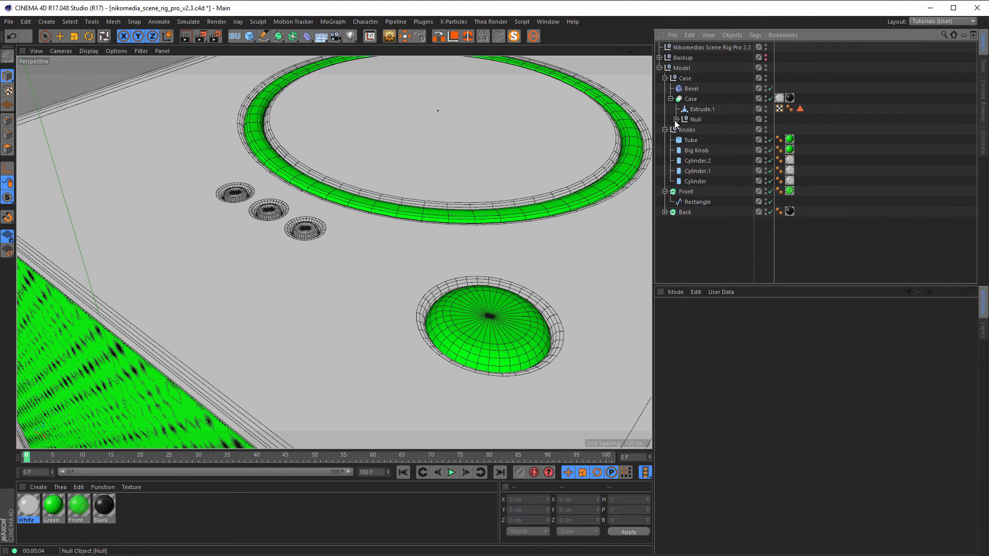
pyautogui.click(675, 119)
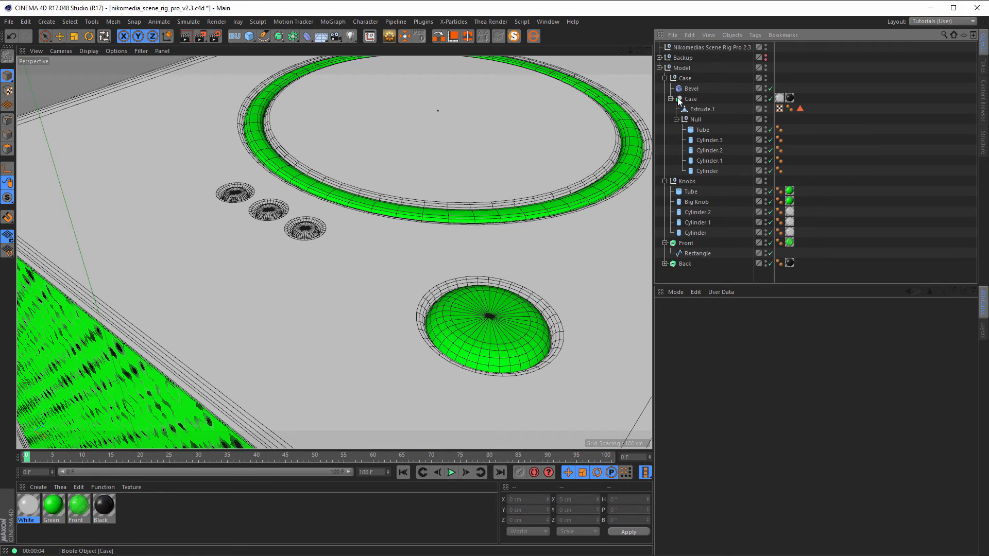
# Step: Try to spread the three small knobs and their cutout cylinders apart by scaling them along X, and undo the scaling
pyautogui.click(704, 210)
pyautogui.keyDown('shift'); pyautogui.click(702, 232); pyautogui.keyUp('shift')
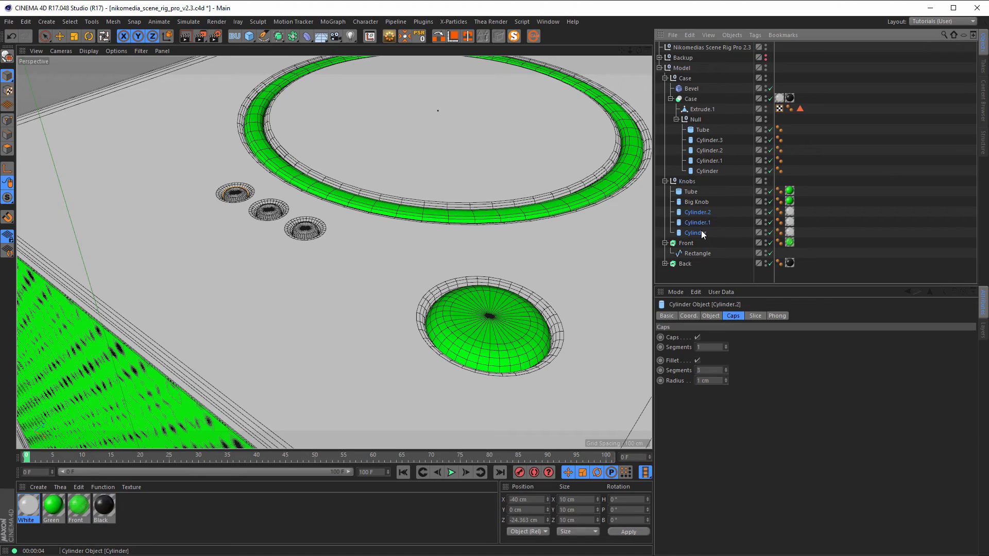
pyautogui.keyDown('ctrl'); pyautogui.click(715, 151); pyautogui.keyUp('ctrl')
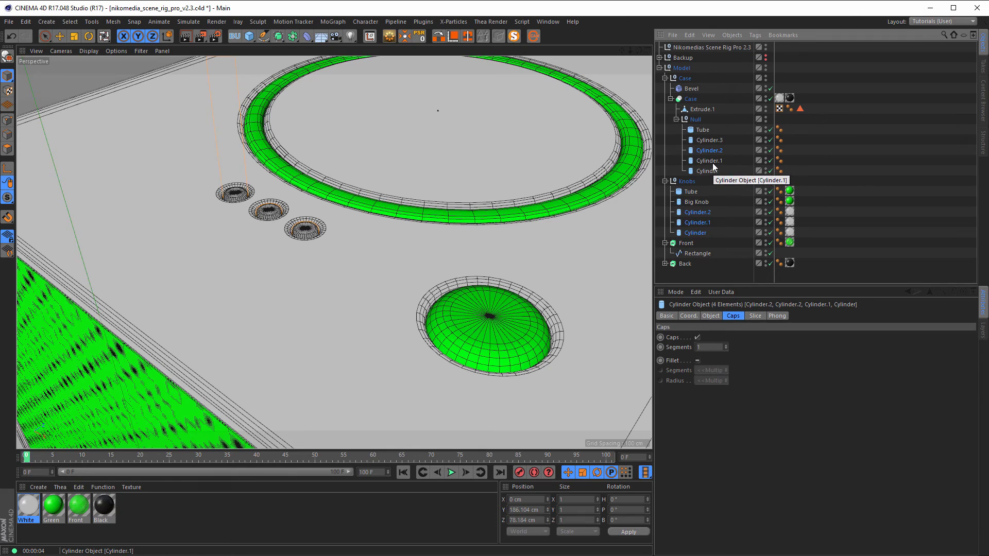
pyautogui.keyDown('ctrl'); pyautogui.click(712, 160); pyautogui.keyUp('ctrl')
pyautogui.keyDown('ctrl'); pyautogui.click(710, 172); pyautogui.keyUp('ctrl')
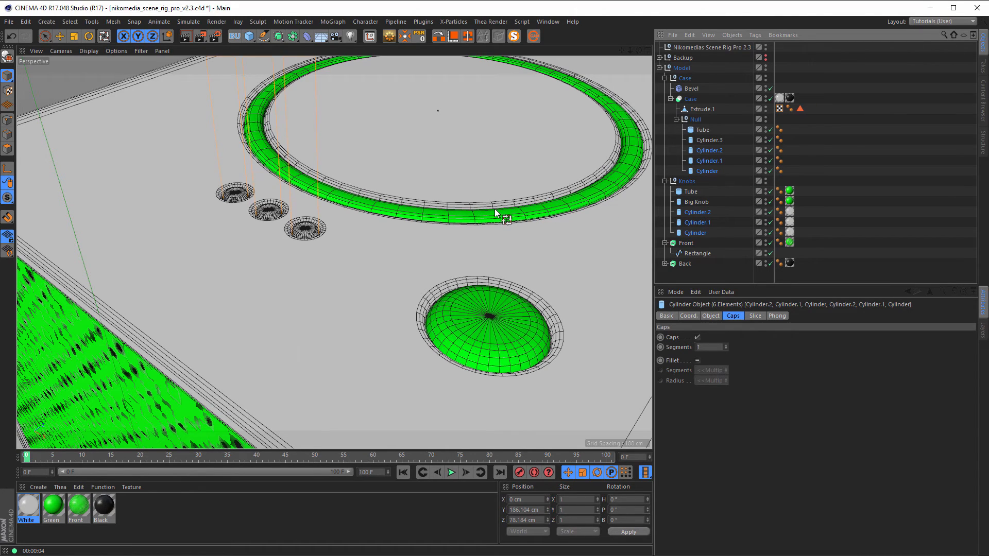
pyautogui.press('t')
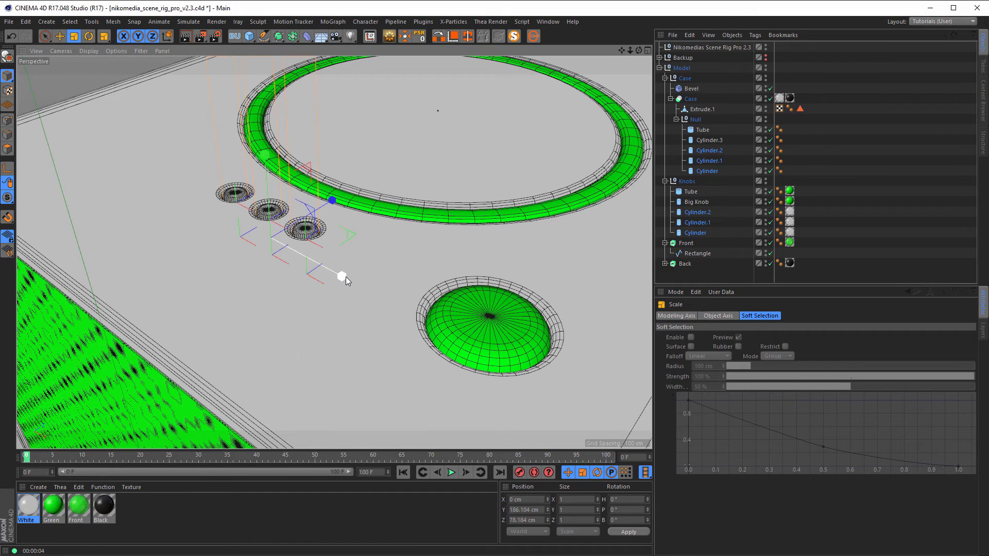
pyautogui.moveTo(345, 277)
pyautogui.mouseDown()
pyautogui.moveTo(379, 305)
pyautogui.moveTo(360, 274)
pyautogui.mouseUp()
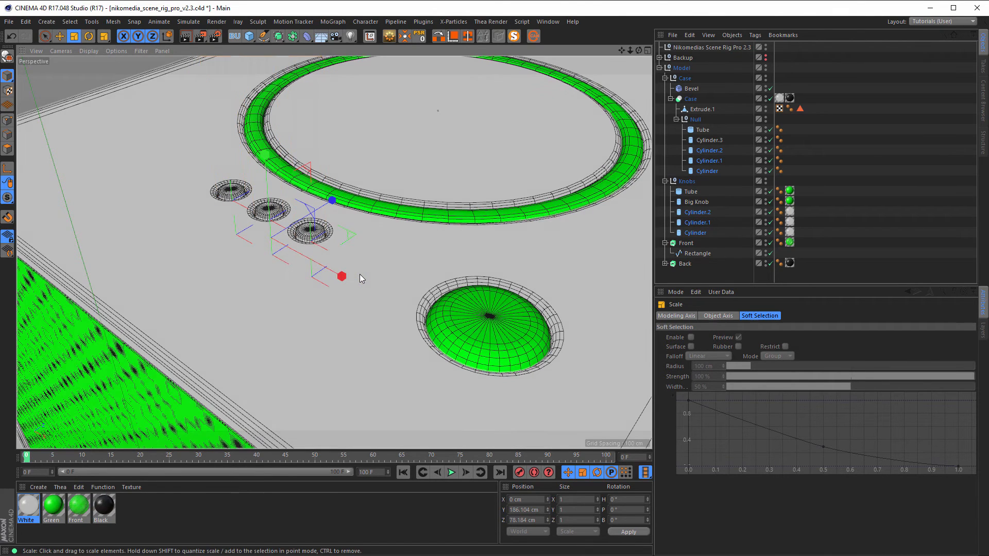
pyautogui.hotkey('ctrl', 'z')
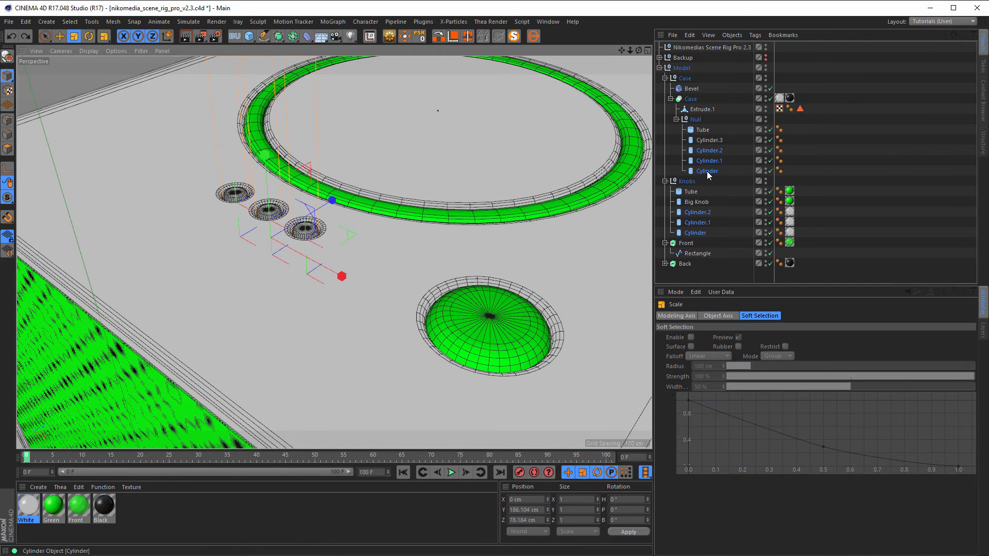
# Step: Move the small knob Cylinder.2 together with its matching cutout cylinder along X to -30 cm
pyautogui.click(715, 151)
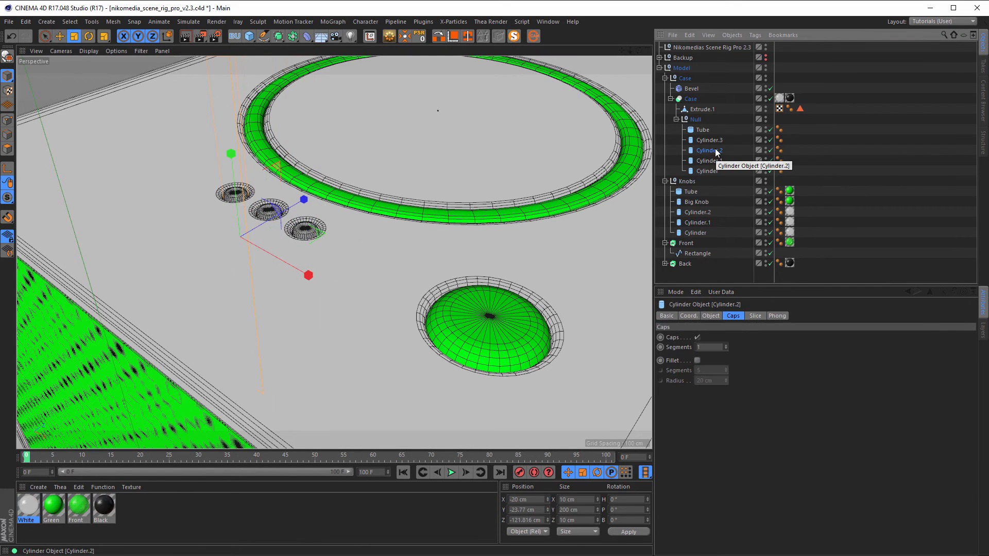
pyautogui.keyDown('ctrl'); pyautogui.click(697, 212); pyautogui.keyUp('ctrl')
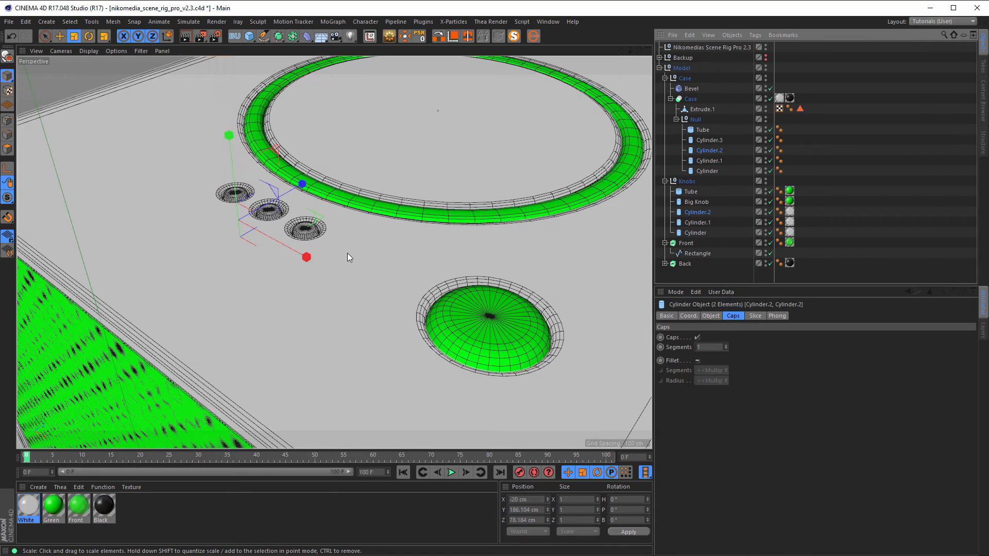
pyautogui.press('e')
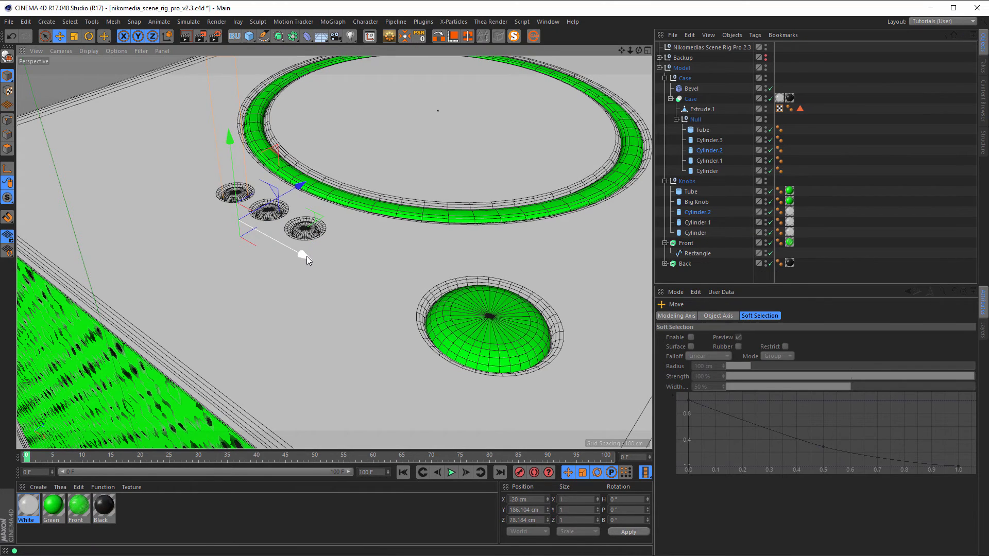
pyautogui.moveTo(307, 256); pyautogui.dragTo(288, 250)
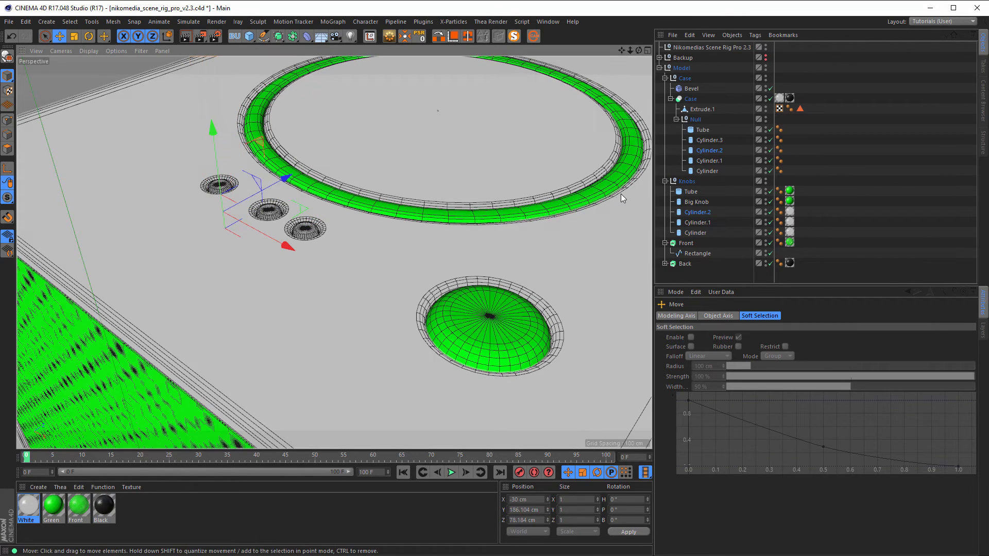
# Step: Move the small knob Cylinder.1 together with its matching cutout cylinder along X to 30 cm
pyautogui.click(711, 171)
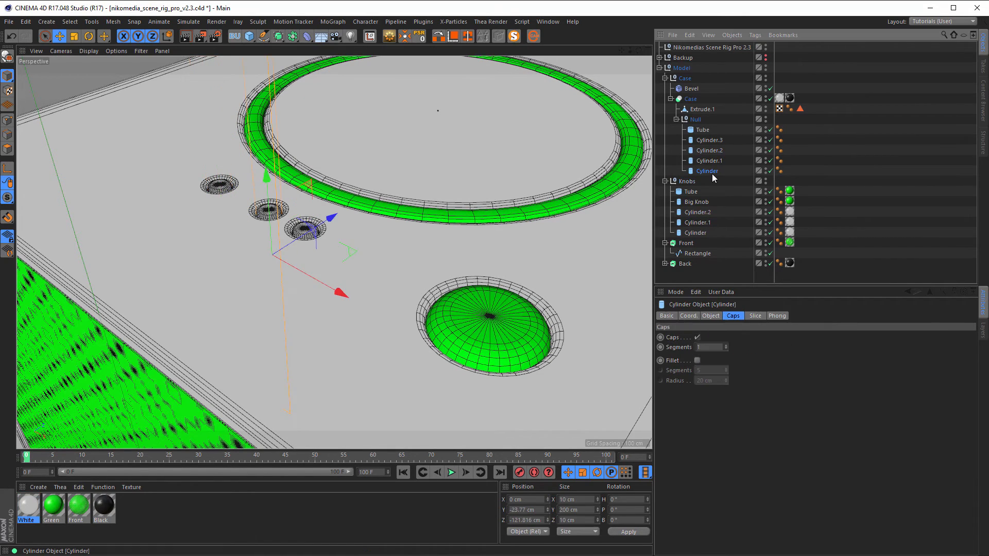
pyautogui.click(710, 161)
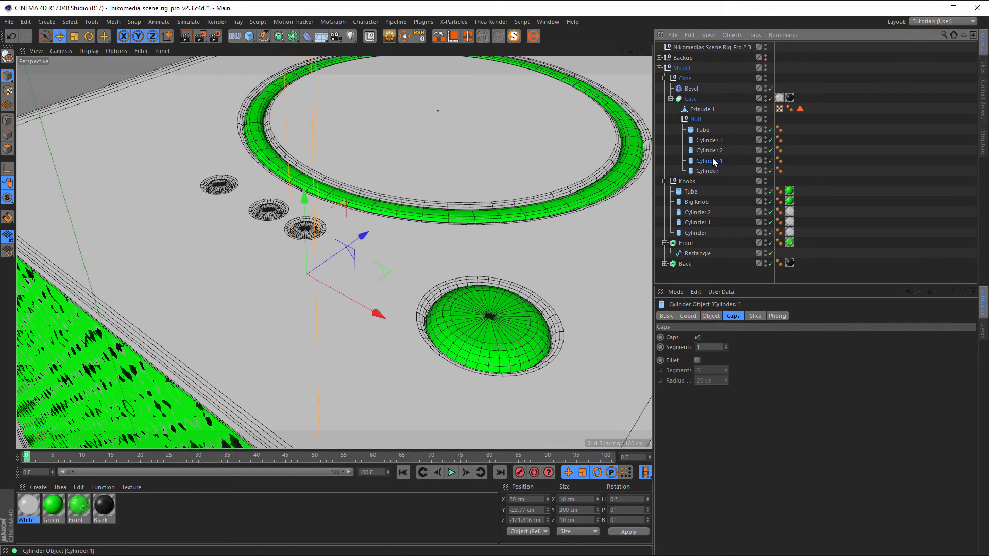
pyautogui.keyDown('ctrl'); pyautogui.click(703, 224); pyautogui.keyUp('ctrl')
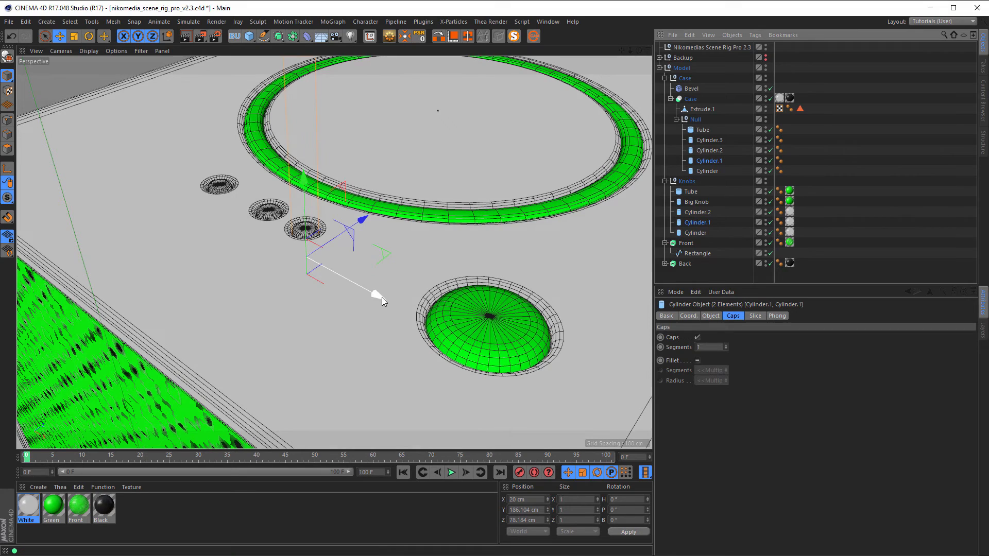
pyautogui.moveTo(381, 298); pyautogui.dragTo(402, 310)
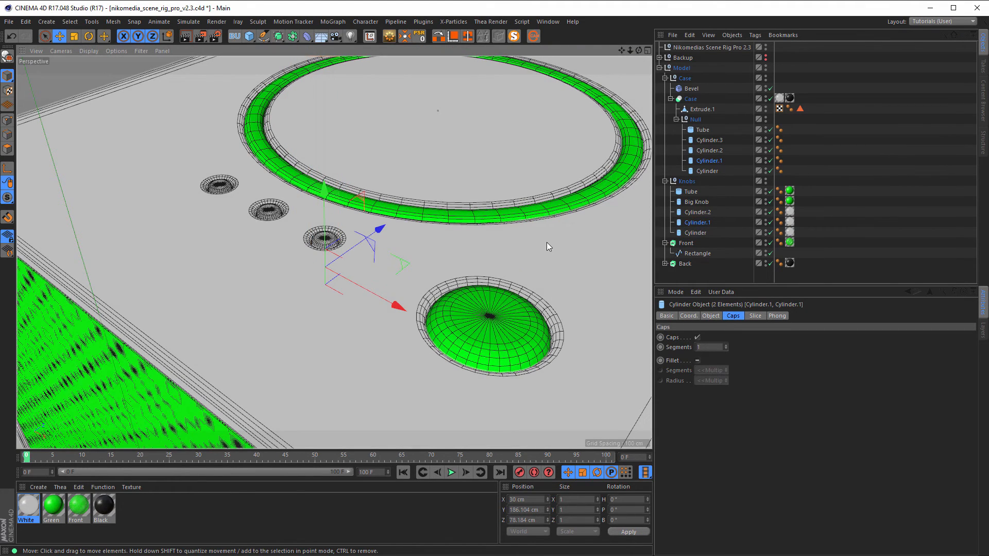
# Step: Reactivate the scene rig's camera and bring up the cube.jpg reference in the Picture Viewer for comparison
pyautogui.click(720, 47)
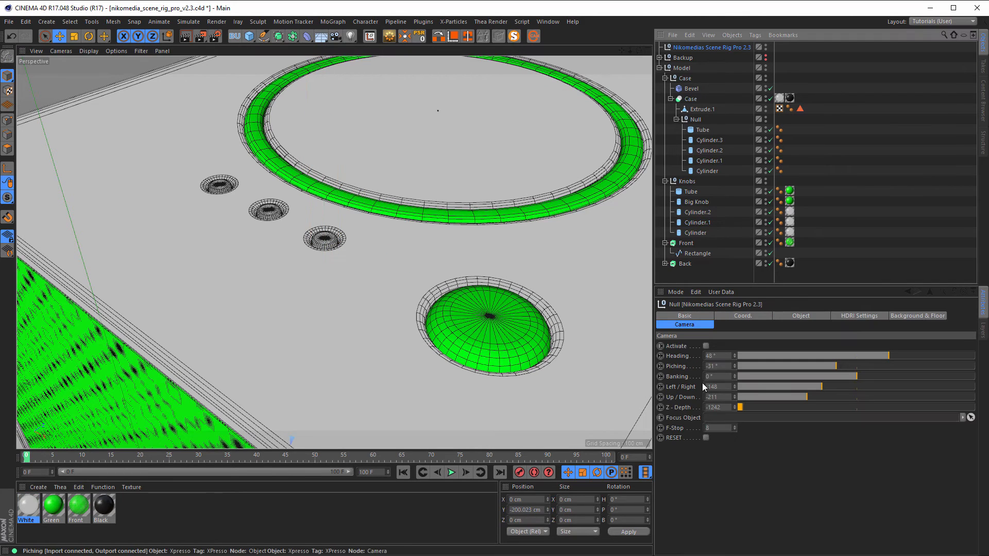
pyautogui.click(706, 345)
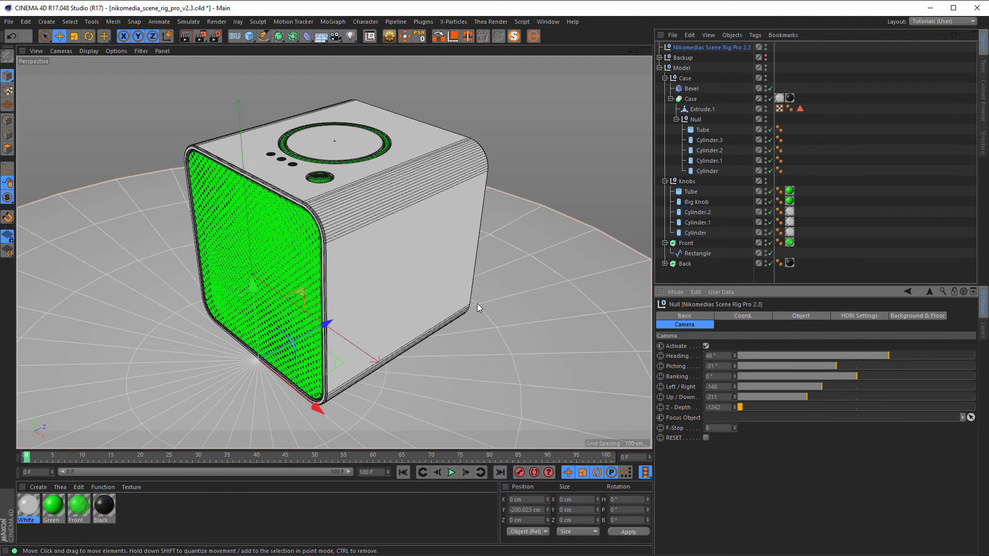
pyautogui.hotkey('shift', 'F6')
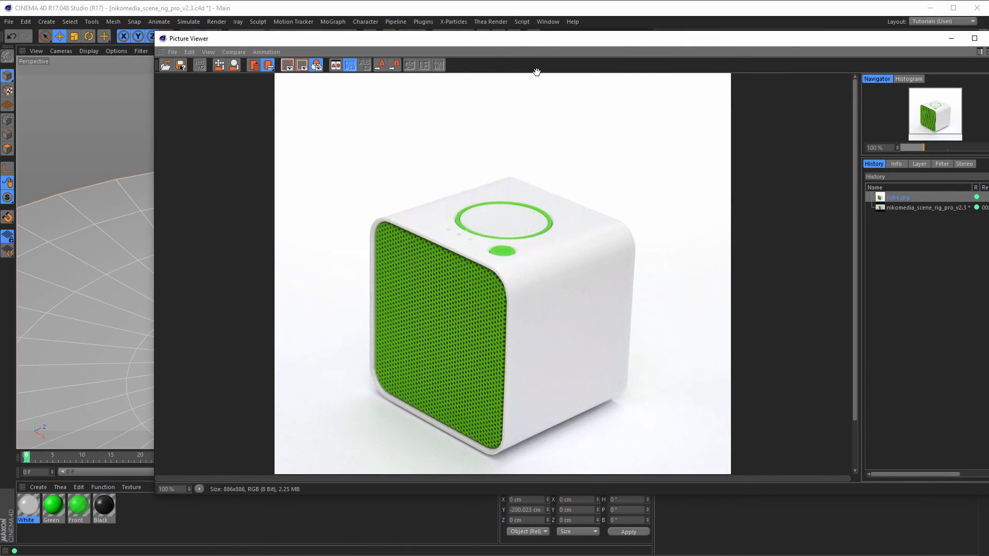
pyautogui.moveTo(528, 39)
pyautogui.mouseDown()
pyautogui.moveTo(700, 36)
pyautogui.moveTo(575, 41)
pyautogui.moveTo(545, 31)
pyautogui.mouseUp()
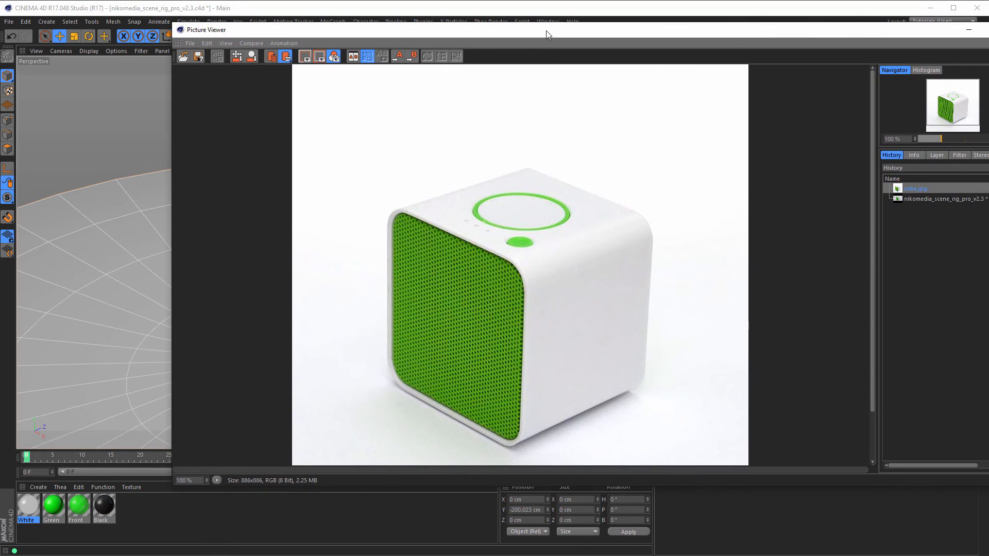
# Step: Compare the latest render with the cube.jpg reference in the Picture Viewer, and close the viewer and the Material Editor
pyautogui.click(988, 29)
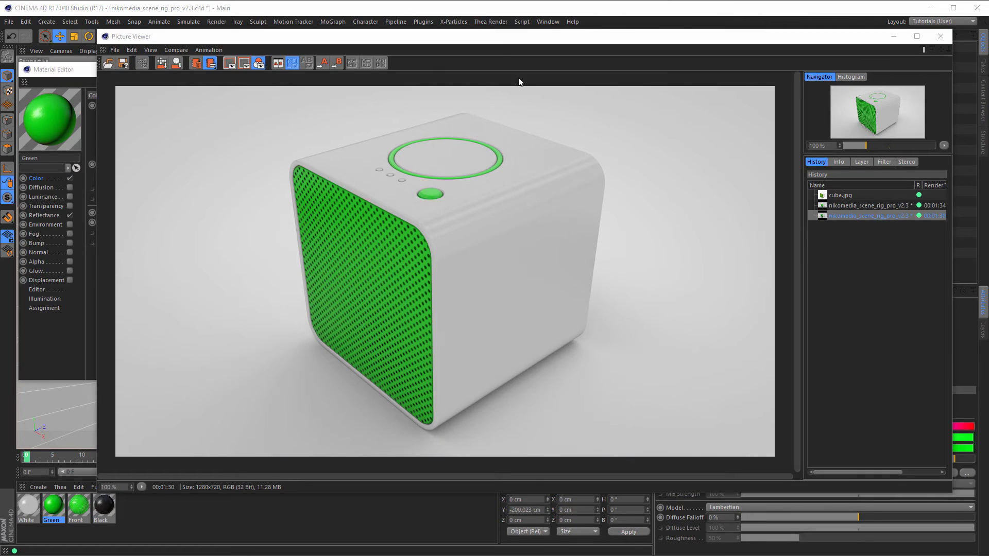
pyautogui.moveTo(483, 43); pyautogui.dragTo(444, 35)
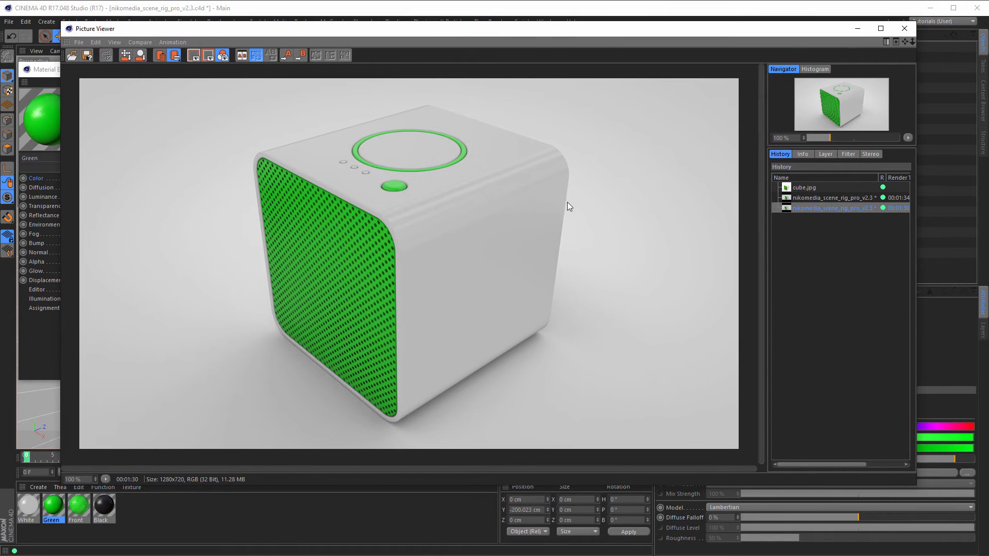
pyautogui.click(801, 189)
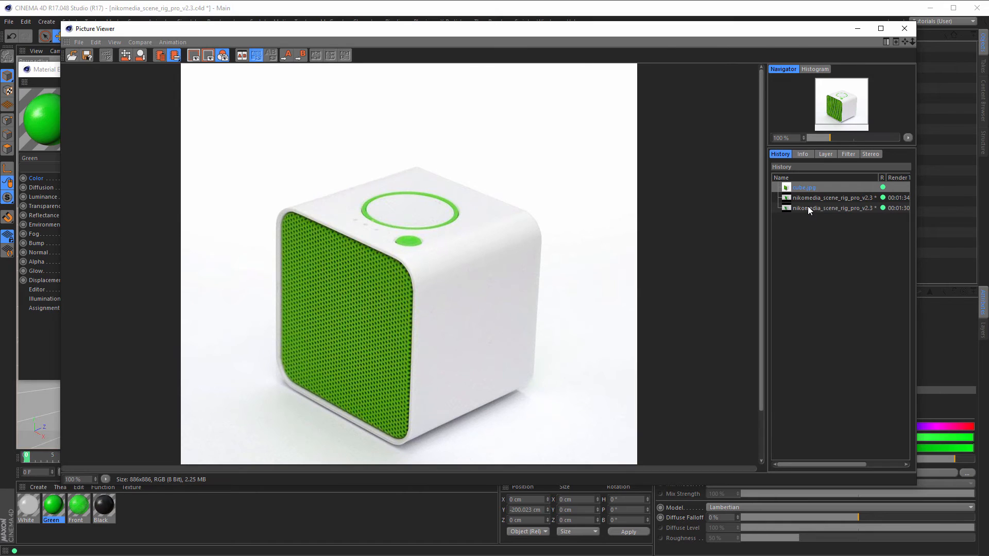
pyautogui.click(807, 208)
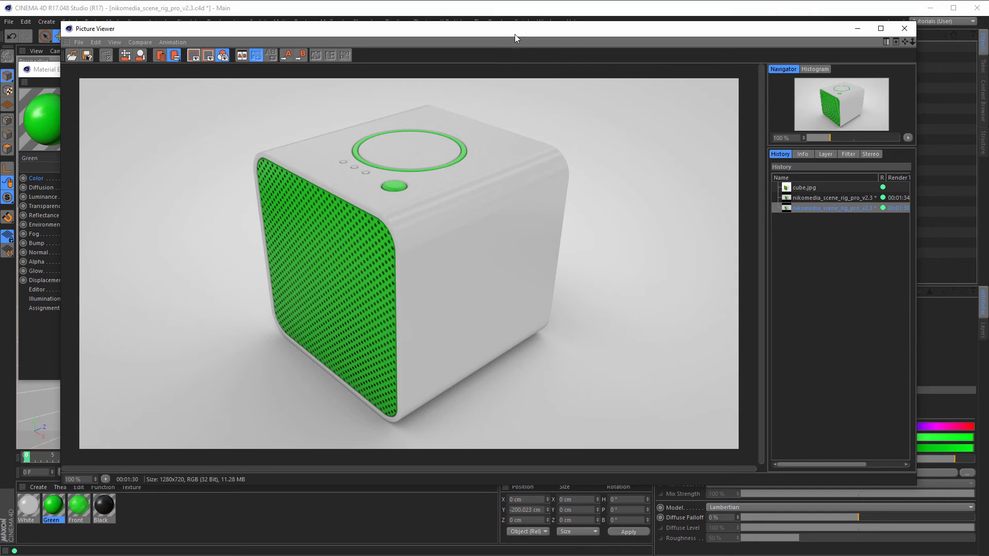
pyautogui.moveTo(508, 26); pyautogui.dragTo(503, 54)
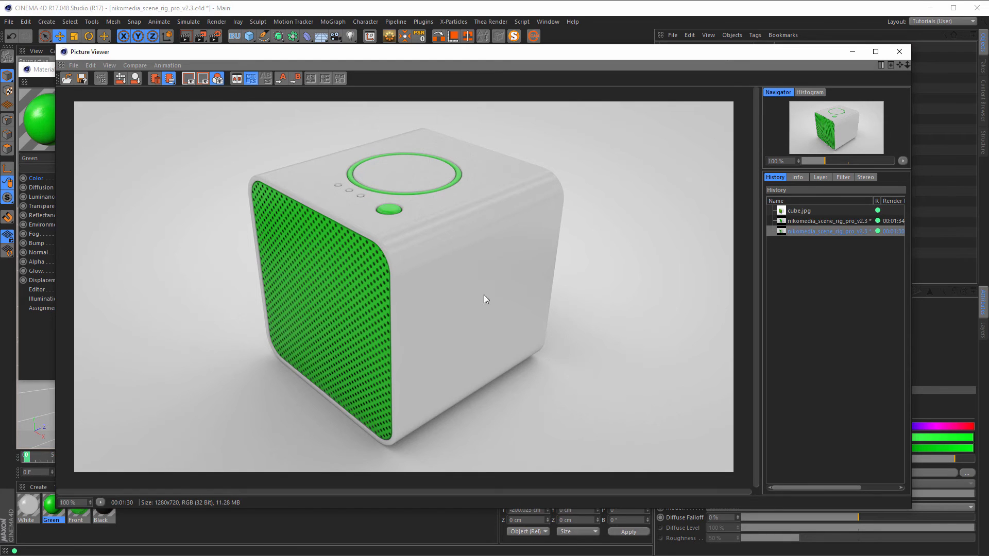
pyautogui.click(899, 58)
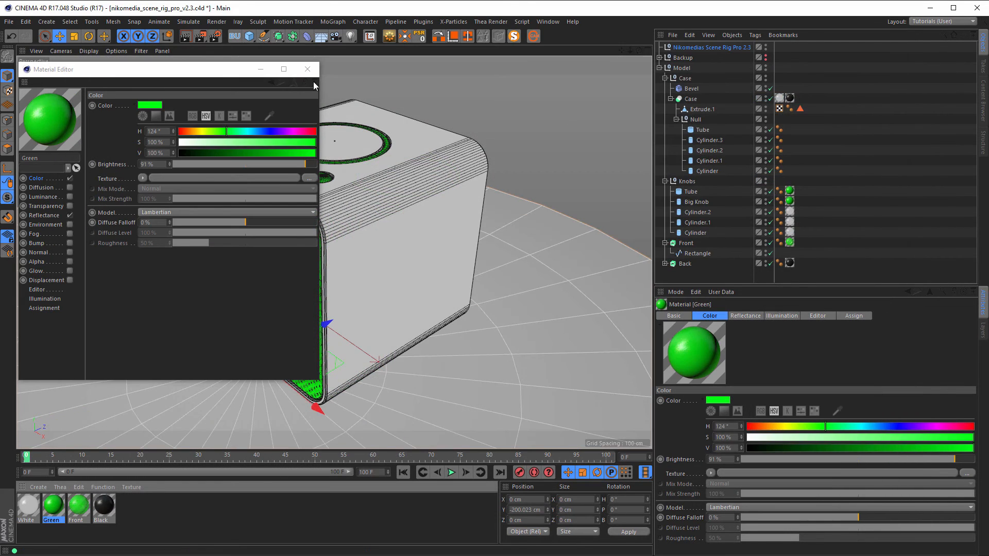
pyautogui.click(311, 69)
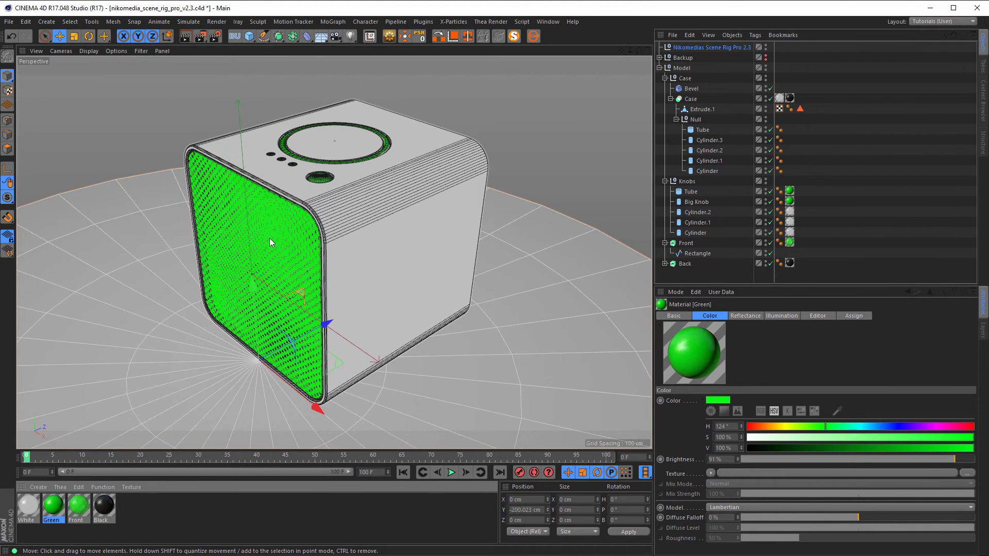
# Step: Create a new empty project and add a Plane primitive with its orientation set to +Z
pyautogui.click(9, 22)
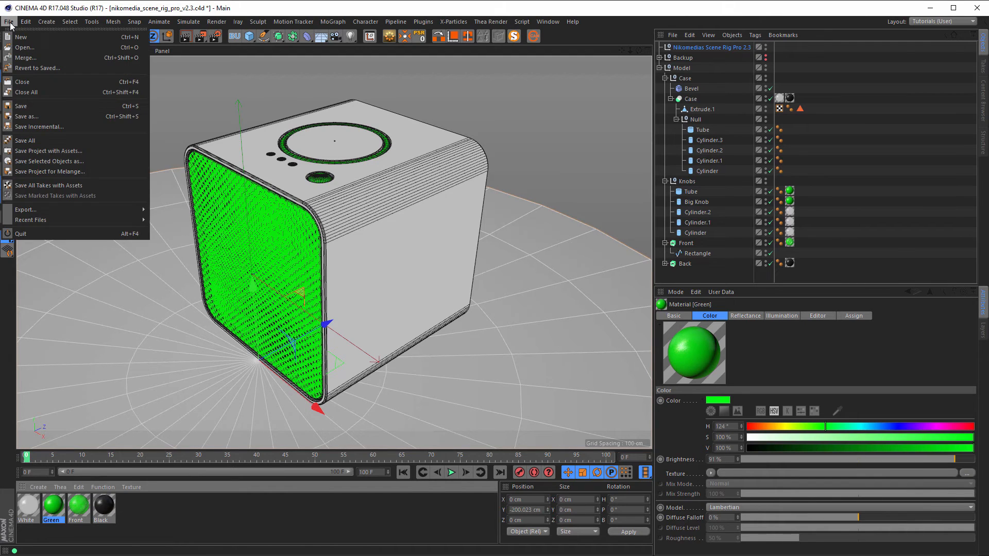
pyautogui.click(57, 37)
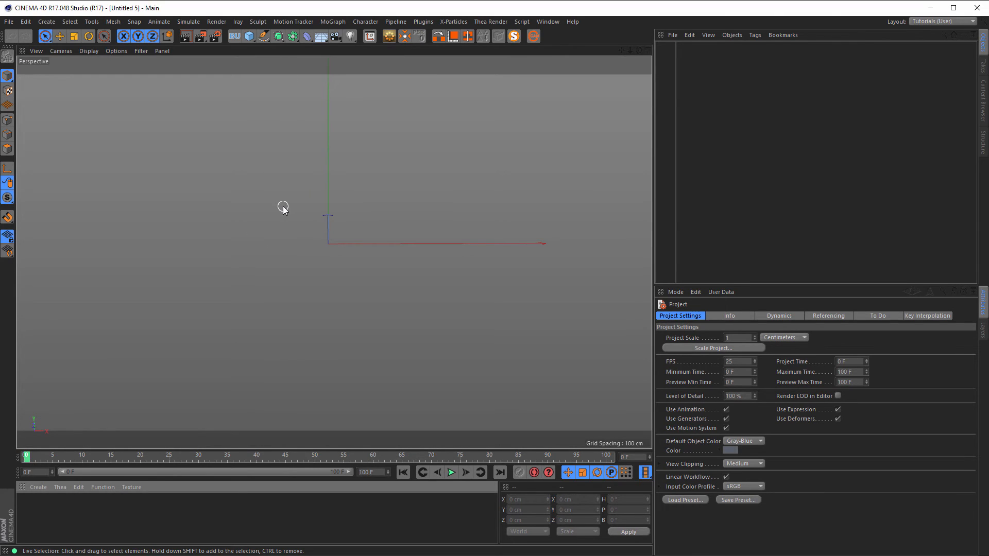
pyautogui.click(249, 37)
pyautogui.click(340, 69)
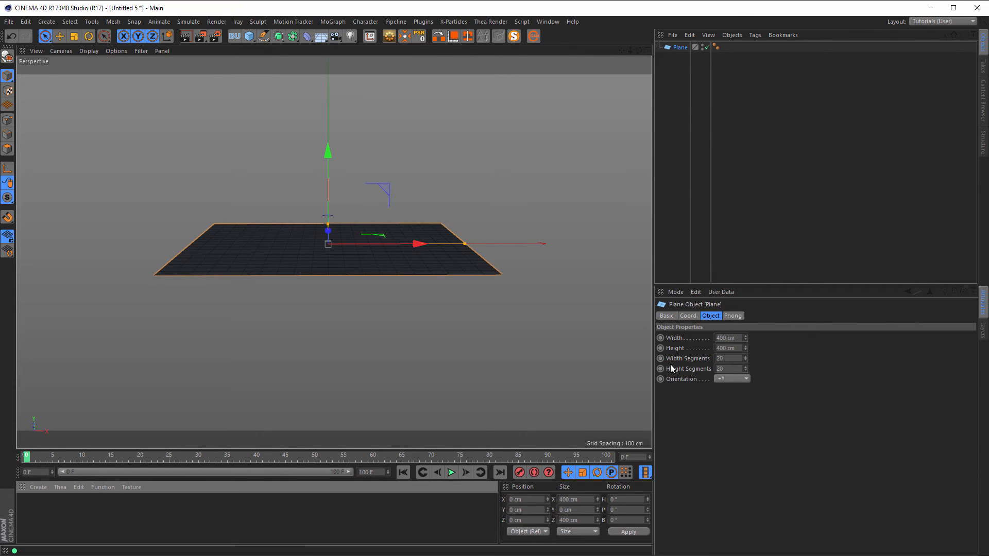
pyautogui.click(734, 379)
pyautogui.click(735, 434)
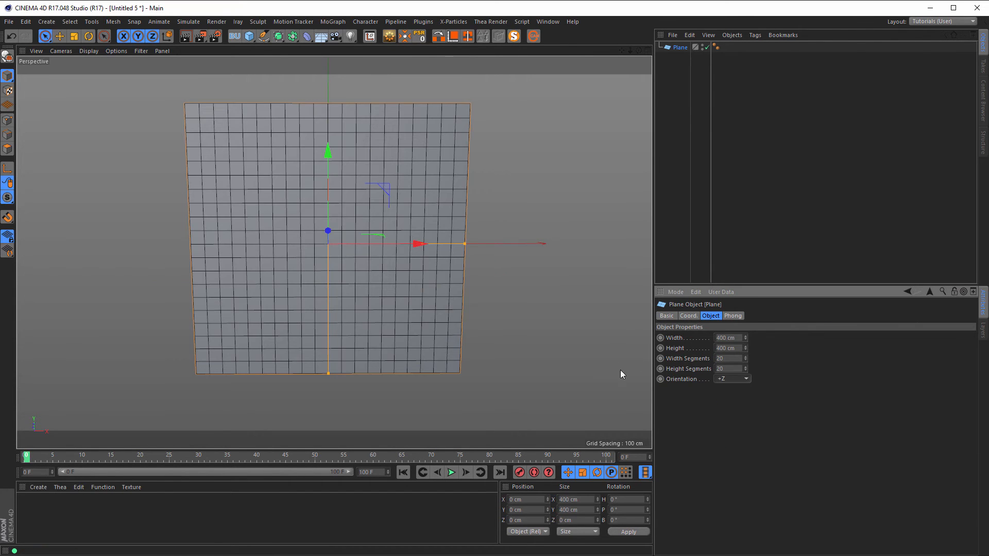
# Step: Set the plane's width segments and height segments to 30 each
pyautogui.keyDown('alt'); pyautogui.moveTo(369, 170); pyautogui.dragTo(410, 175); pyautogui.keyUp('alt')
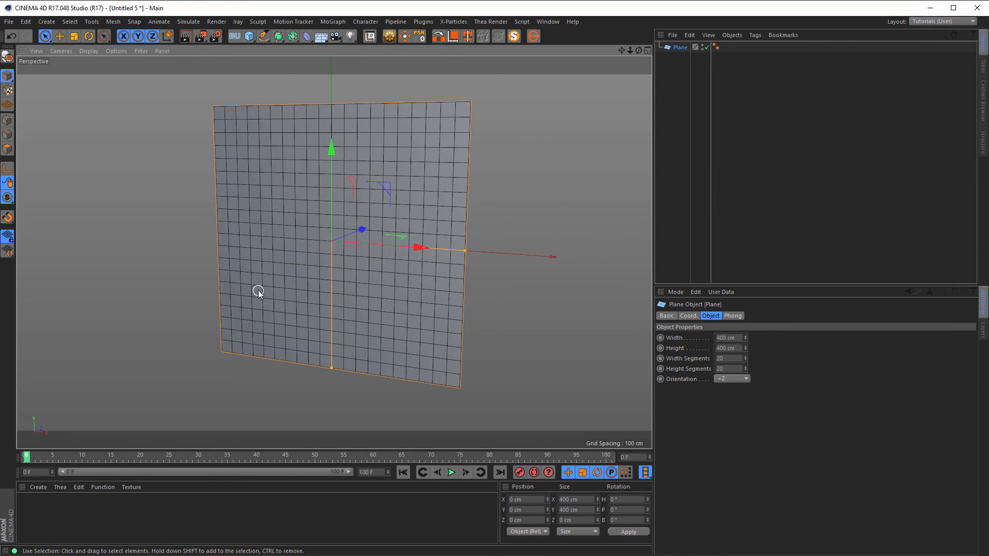
pyautogui.doubleClick(734, 358)
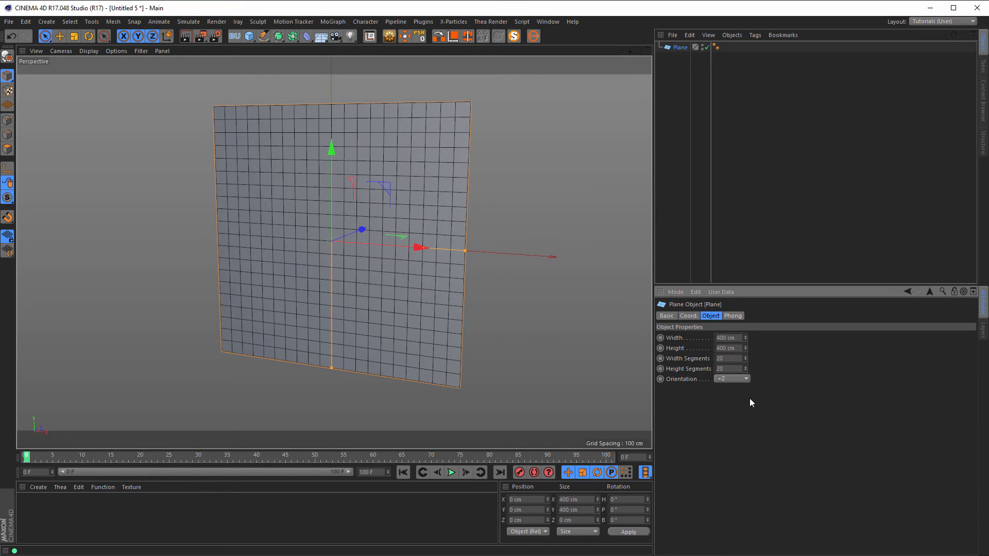
pyautogui.moveTo(299, 126)
pyautogui.keyDown('alt'); pyautogui.mouseDown()
pyautogui.moveTo(279, 128)
pyautogui.moveTo(312, 133)
pyautogui.mouseUp(); pyautogui.keyUp('alt')
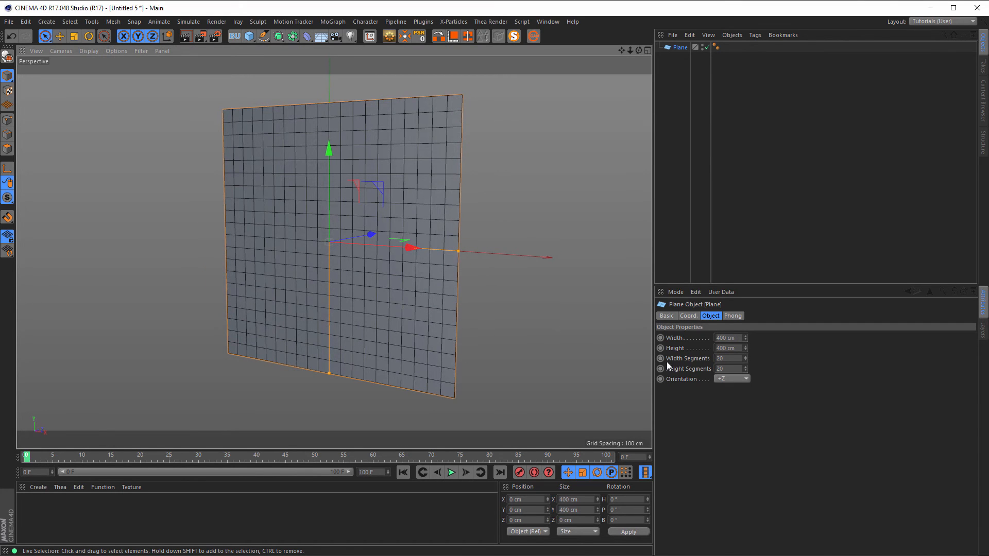
pyautogui.click(727, 359)
pyautogui.write('30')
pyautogui.press('Tab')
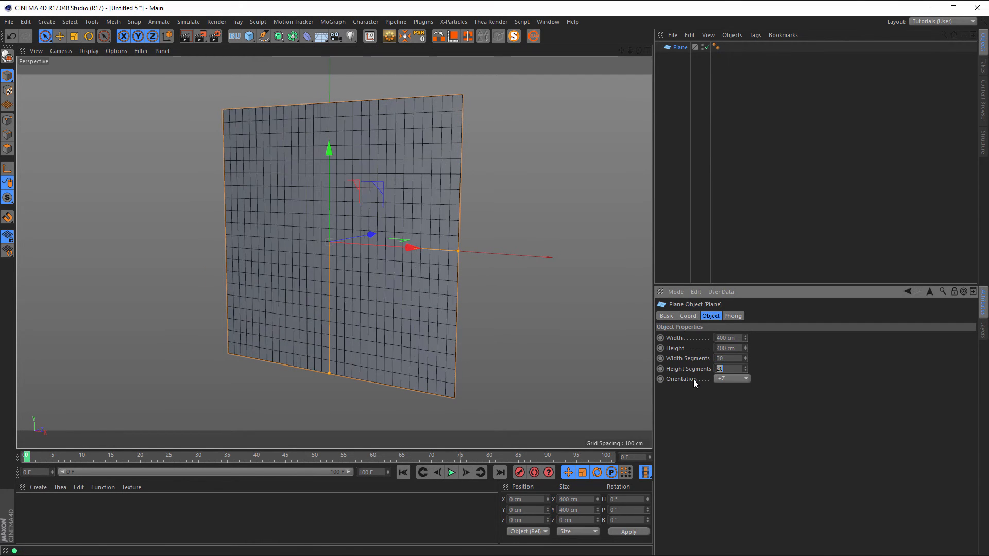
pyautogui.write('30')
pyautogui.press('Return')
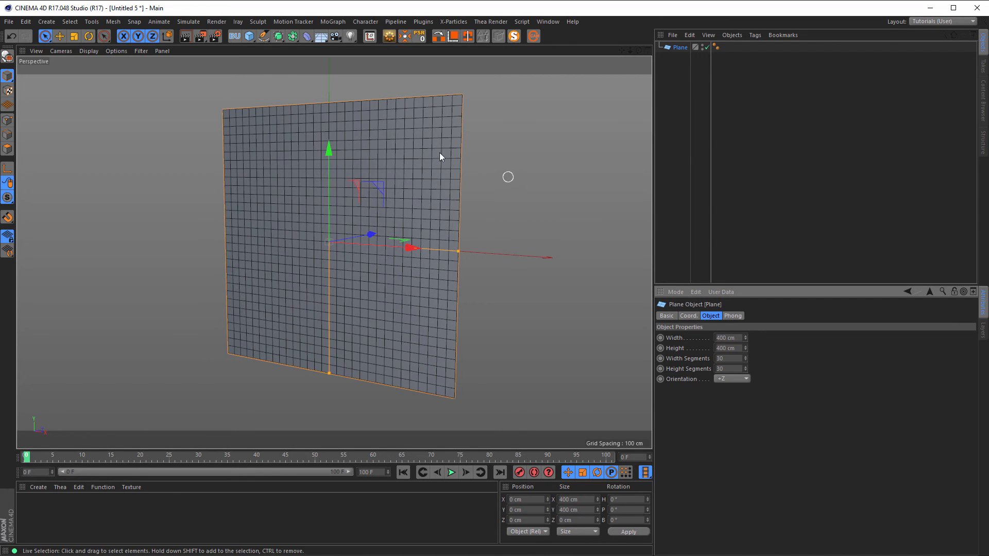
# Step: Convert the plane to an editable polygon object and select all of its points
pyautogui.moveTo(324, 116)
pyautogui.keyDown('alt'); pyautogui.mouseDown()
pyautogui.moveTo(285, 109)
pyautogui.moveTo(328, 116)
pyautogui.mouseUp(); pyautogui.keyUp('alt')
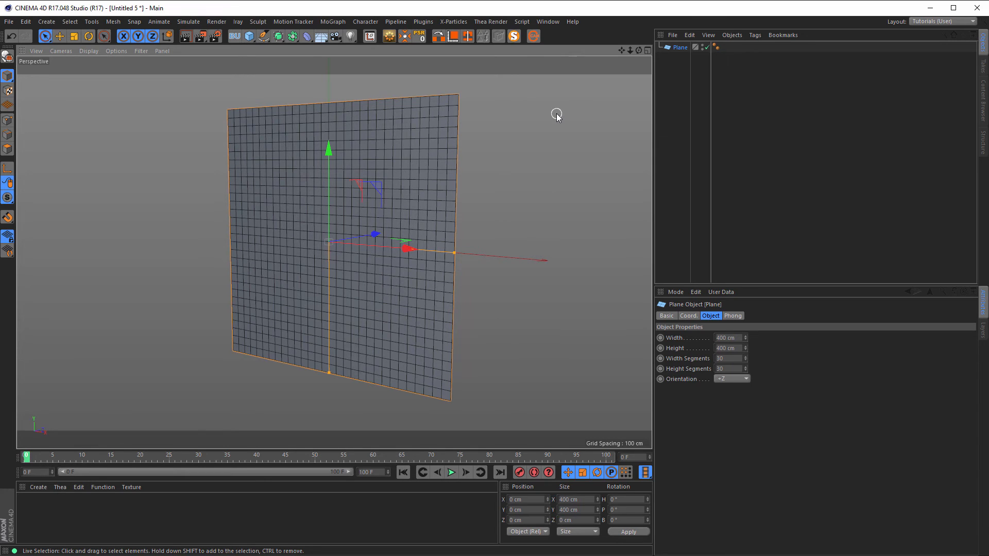
pyautogui.press('c')
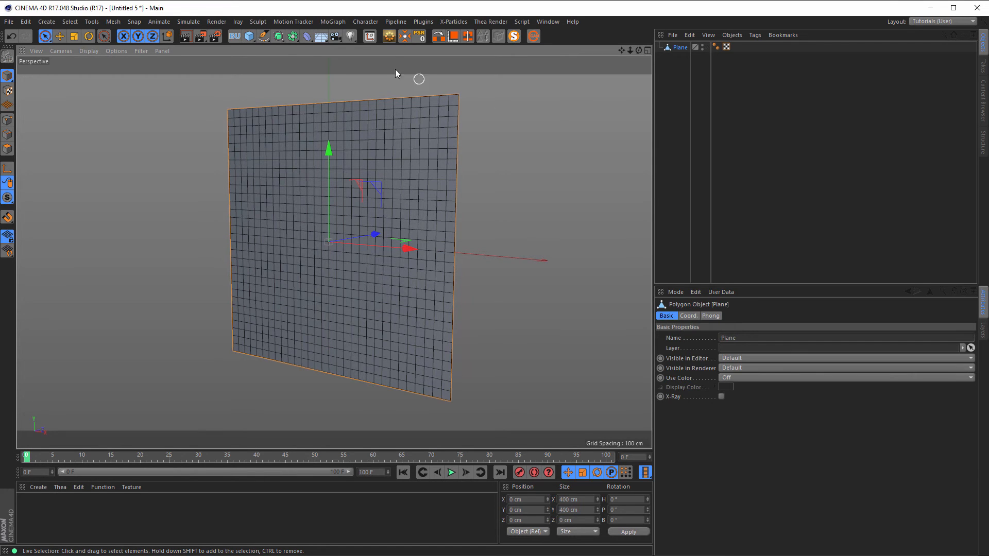
pyautogui.scroll(6, 247, 113)
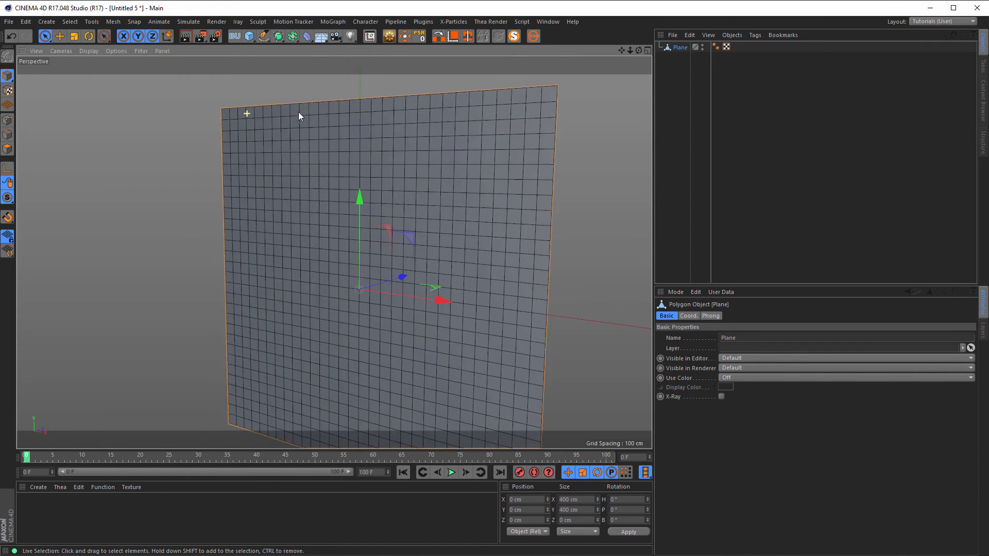
pyautogui.click(8, 120)
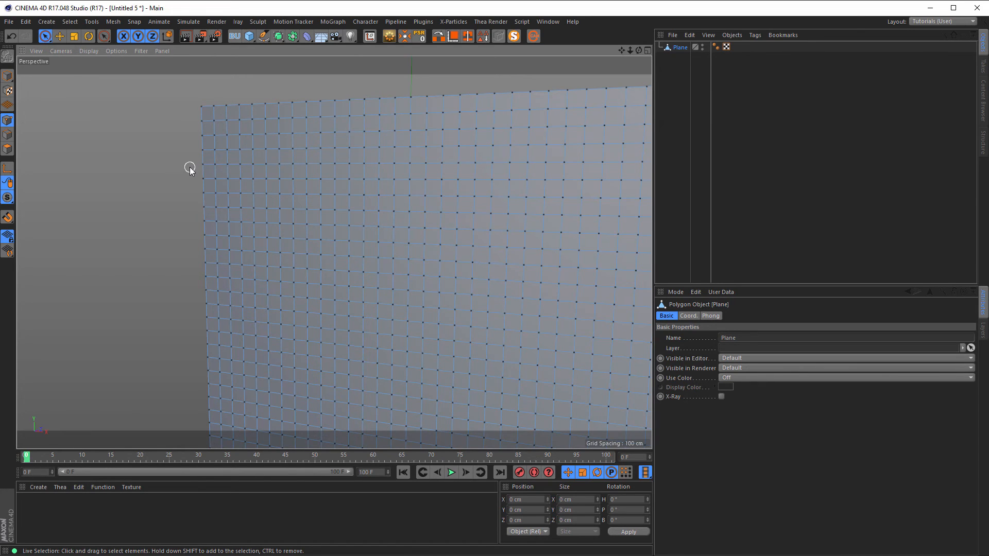
pyautogui.hotkey('ctrl', 'a')
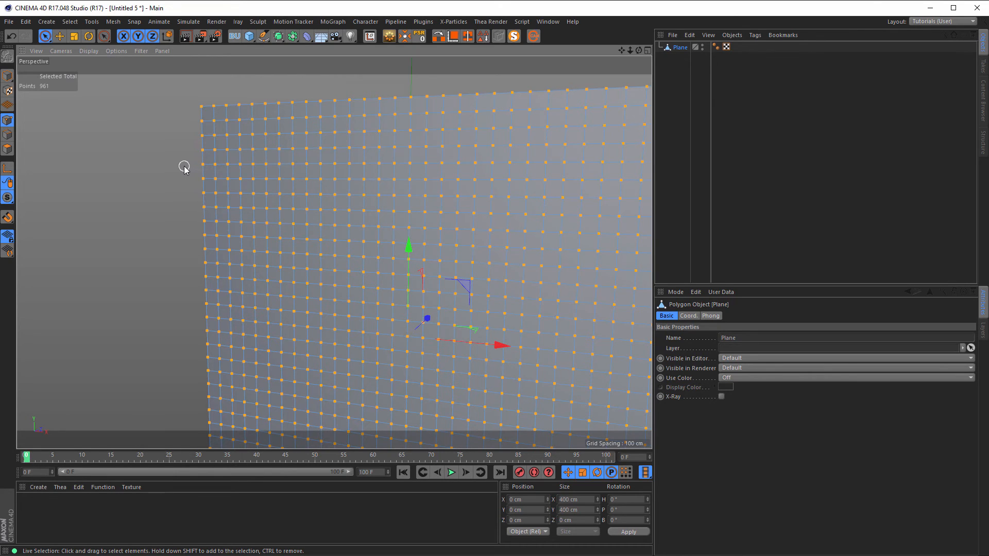
# Step: Remove the plane's outer border points from the selection using Loop Selection with Stop at Boundary Edges and Select Boundary Loop enabled
pyautogui.press('u')
pyautogui.press('l')
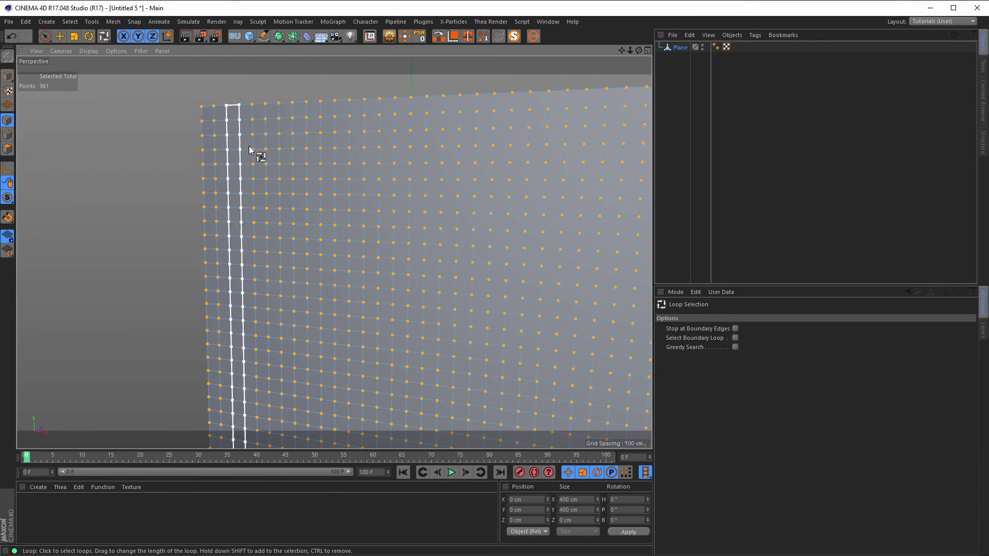
pyautogui.keyDown('alt'); pyautogui.moveTo(245, 146); pyautogui.dragTo(217, 163, button='right'); pyautogui.keyUp('alt')
pyautogui.keyDown('alt'); pyautogui.moveTo(360, 158); pyautogui.dragTo(412, 152); pyautogui.keyUp('alt')
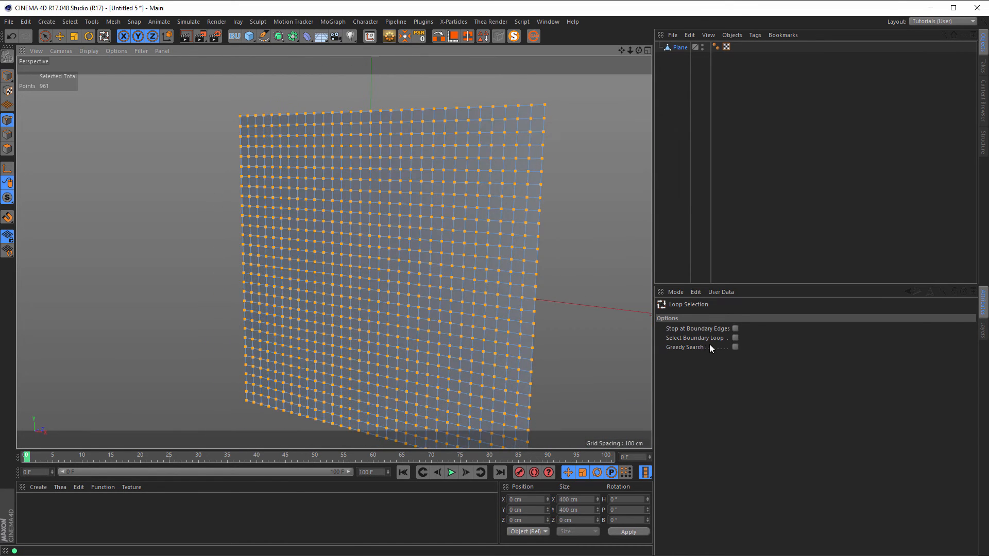
pyautogui.click(734, 329)
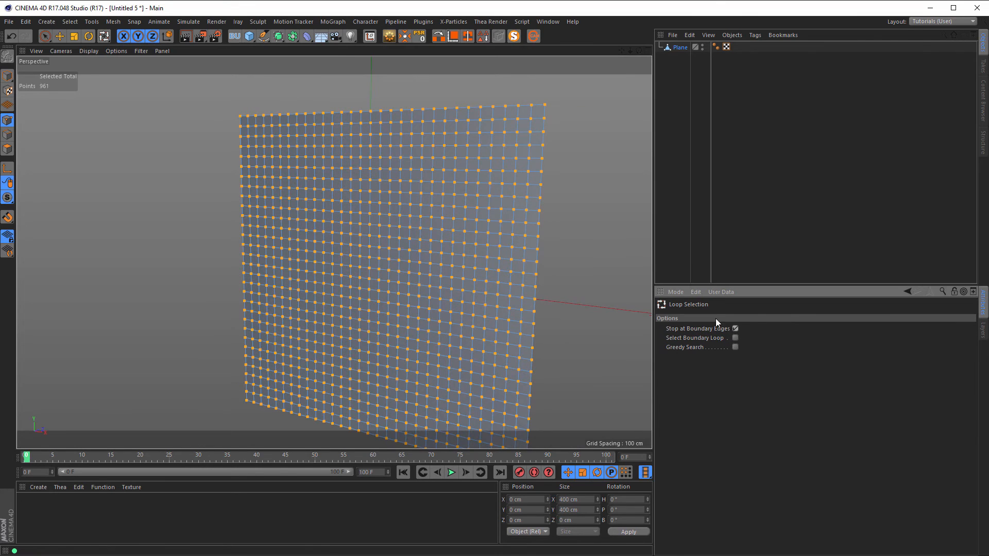
pyautogui.click(735, 337)
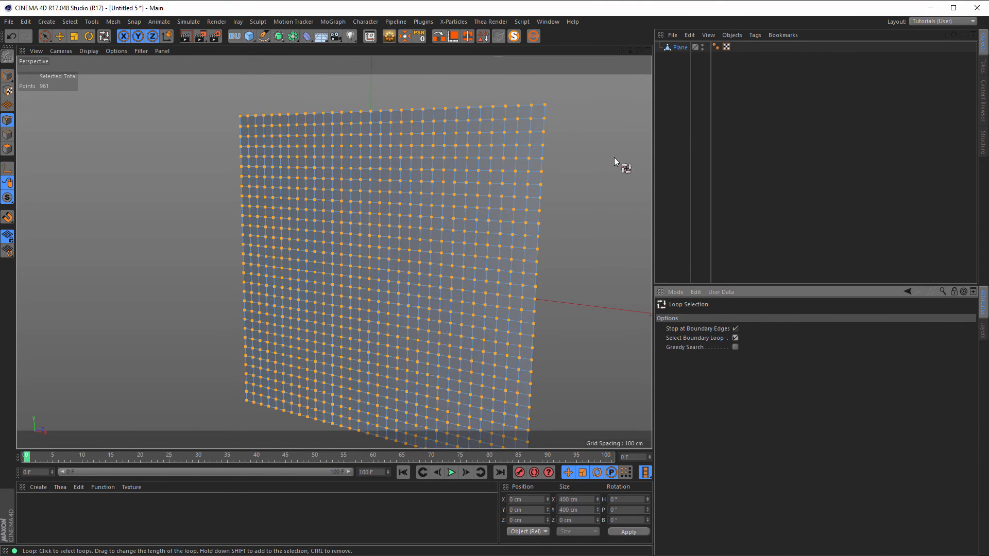
pyautogui.click(543, 114)
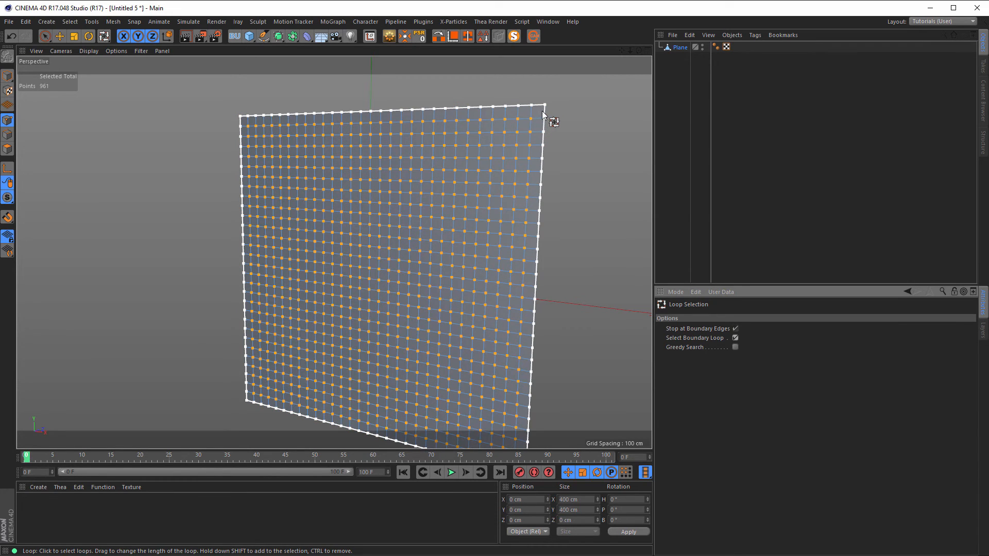
pyautogui.hotkey('ctrl', 'z')
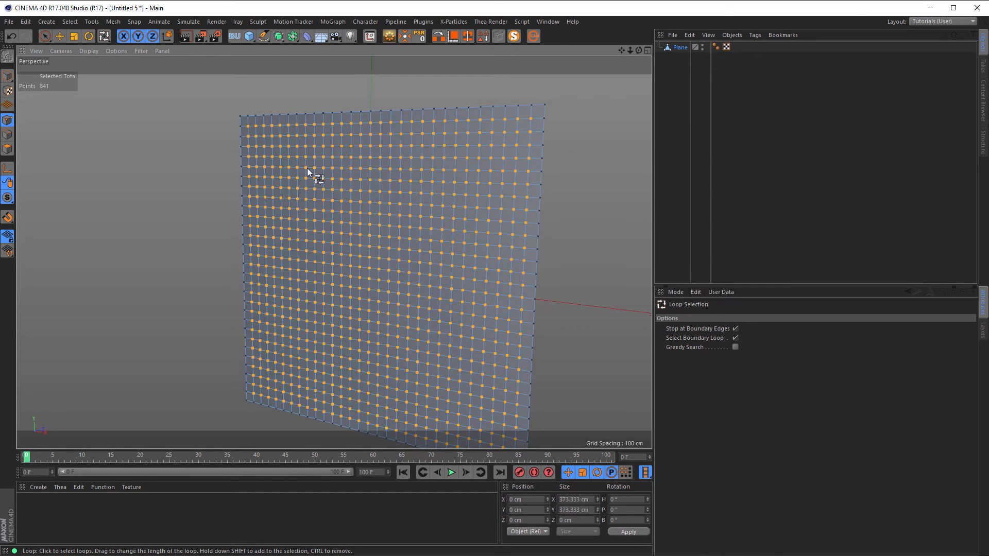
# Step: Bevel the plane's selected inner points with an offset of about 4.6 cm
pyautogui.scroll(10, 553, 123)
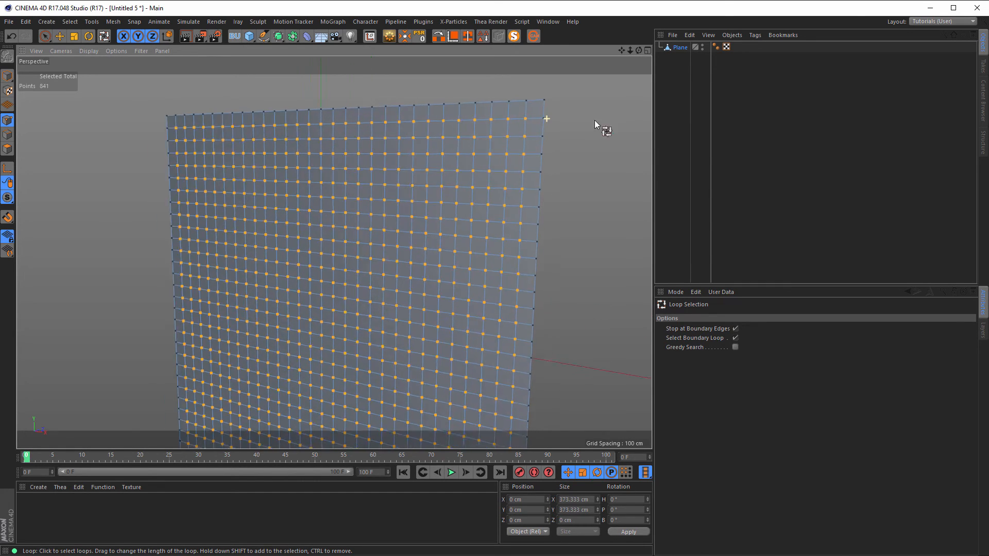
pyautogui.keyDown('alt'); pyautogui.moveTo(542, 124); pyautogui.dragTo(433, 169); pyautogui.keyUp('alt')
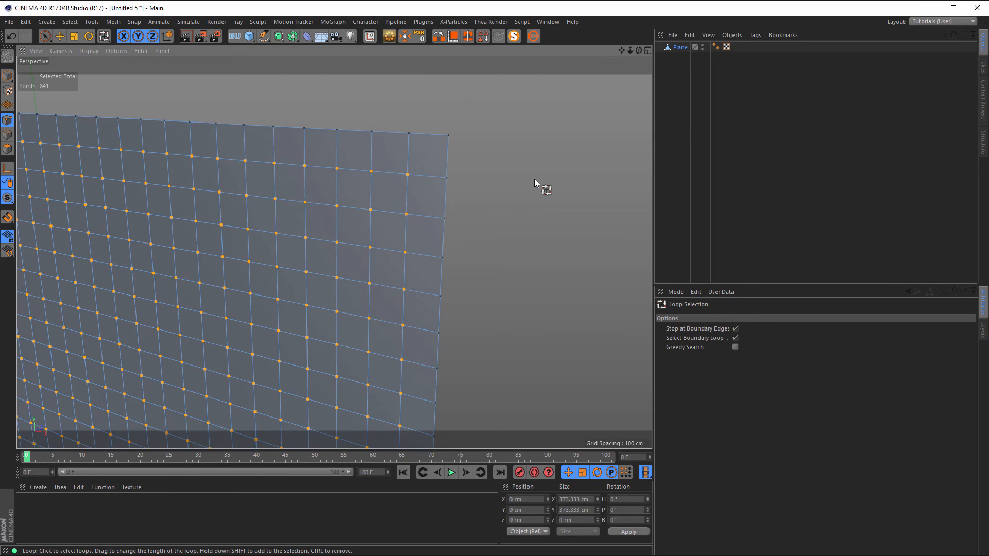
pyautogui.press('m')
pyautogui.press('s')
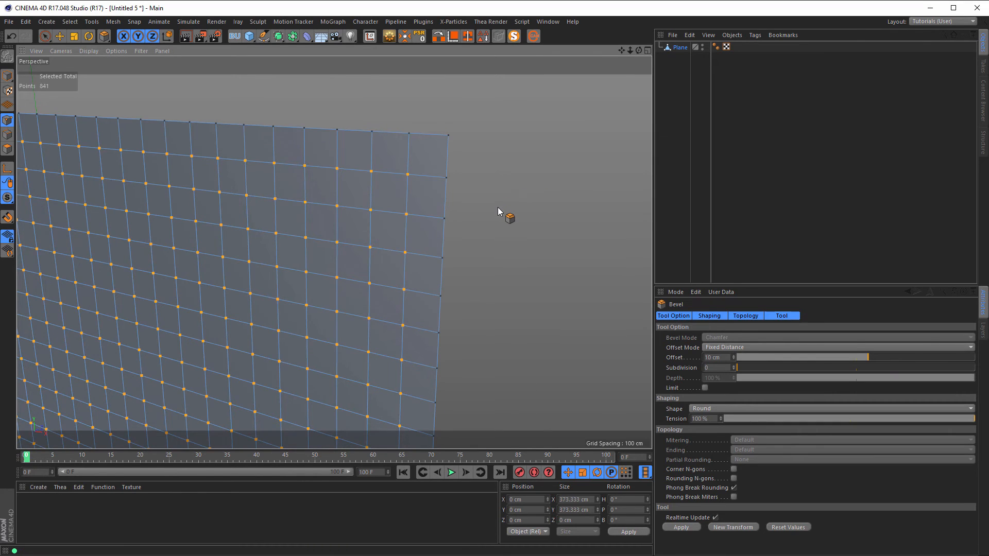
pyautogui.moveTo(498, 207); pyautogui.dragTo(519, 207)
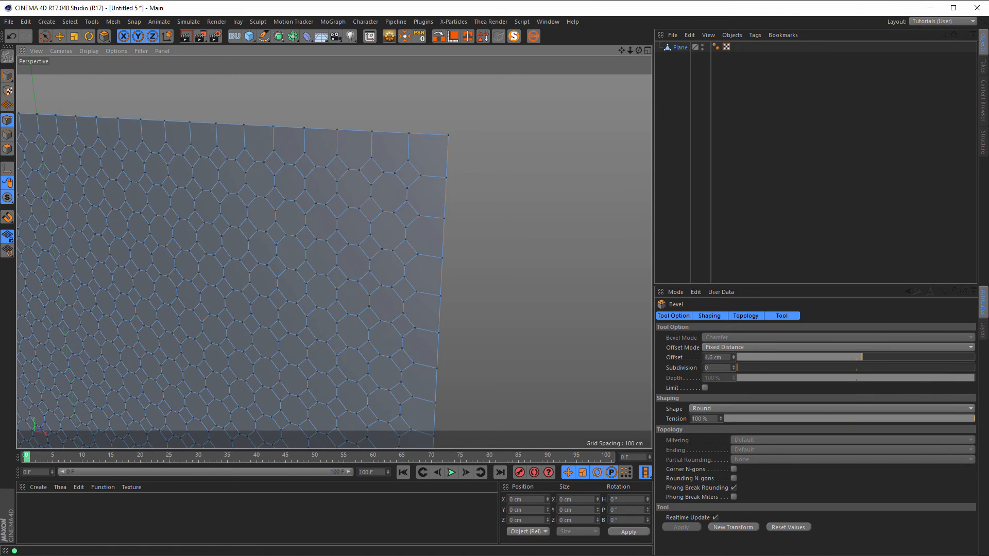
# Step: Set the point bevel's offset to 5 cm and its subdivision to 1
pyautogui.click(712, 316)
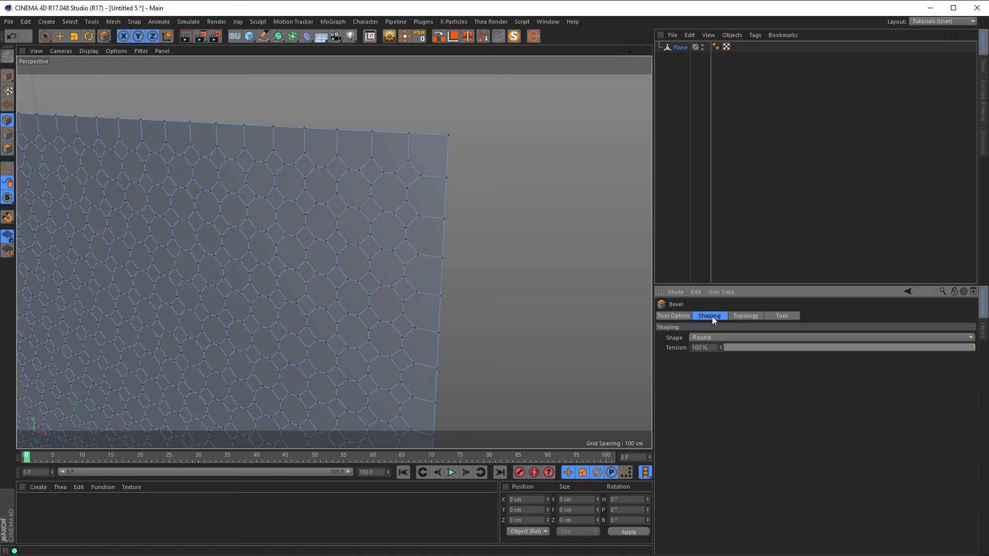
pyautogui.click(683, 318)
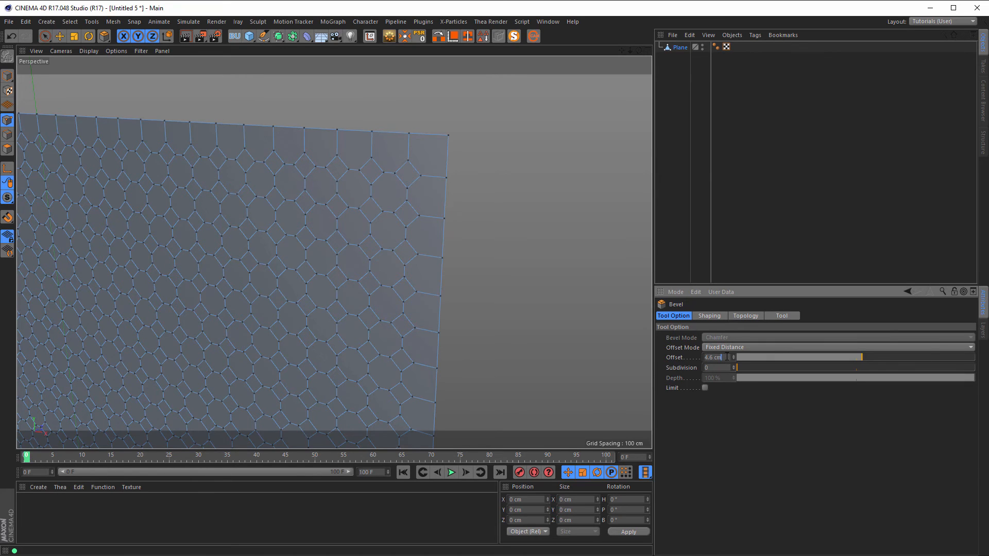
pyautogui.moveTo(727, 357); pyautogui.dragTo(688, 366)
pyautogui.write('5')
pyautogui.press('Return')
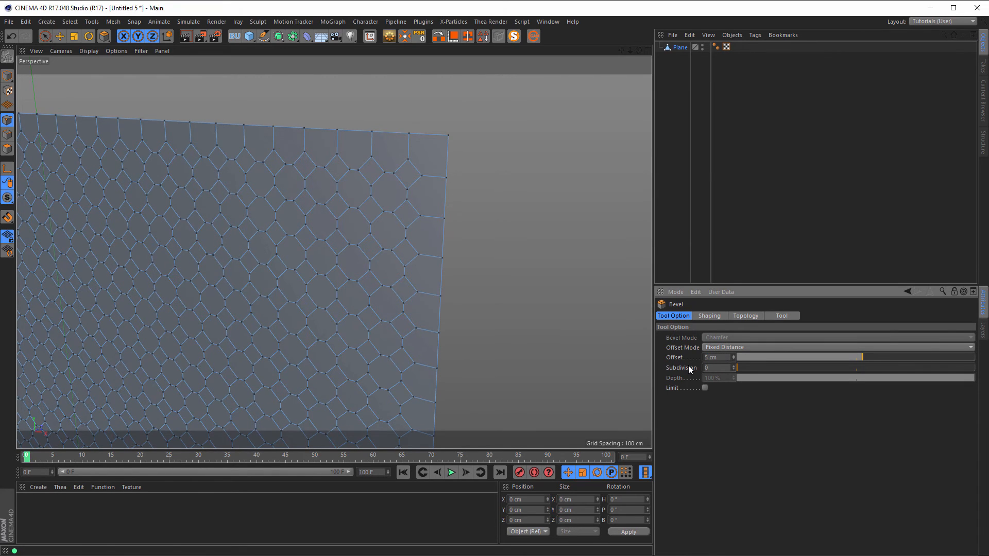
pyautogui.click(733, 366)
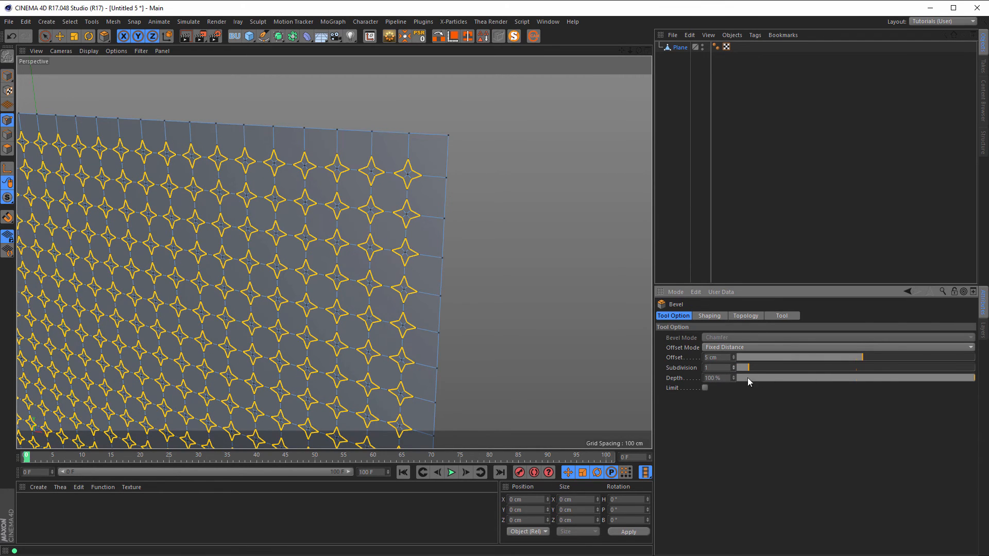
# Step: Set the depth of the plane's point bevel to -100% and leave the Bevel tool
pyautogui.moveTo(972, 380); pyautogui.dragTo(708, 380)
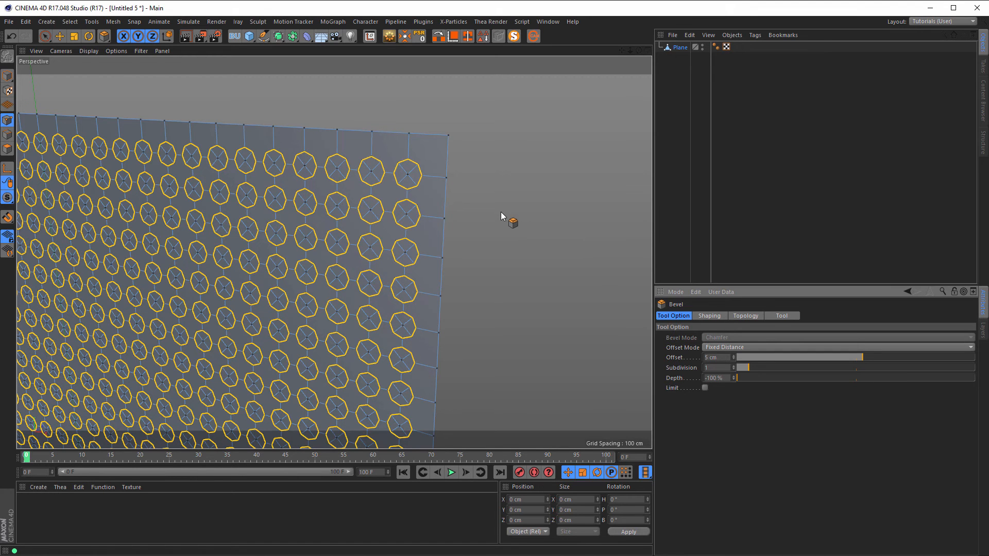
pyautogui.keyDown('alt'); pyautogui.moveTo(459, 205); pyautogui.dragTo(487, 202); pyautogui.keyUp('alt')
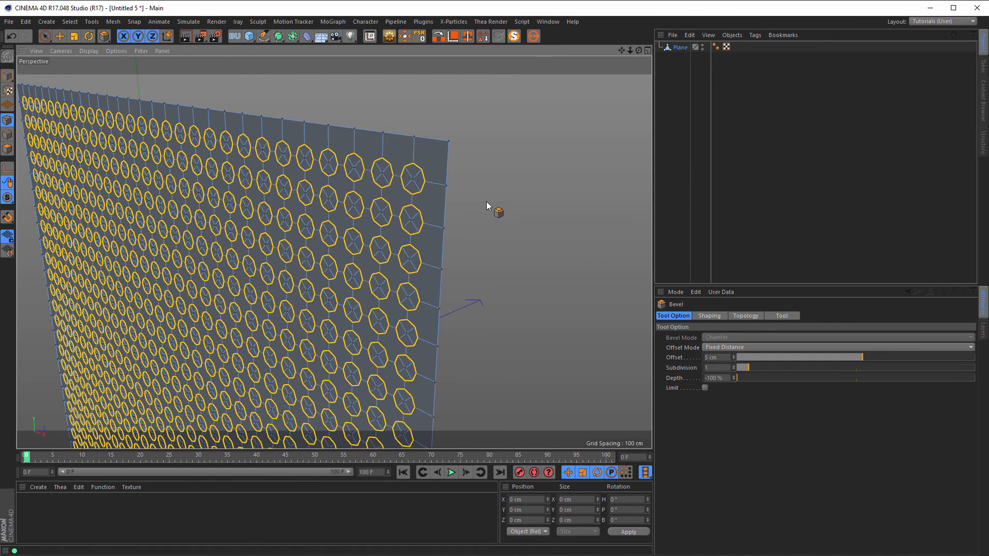
pyautogui.press('e')
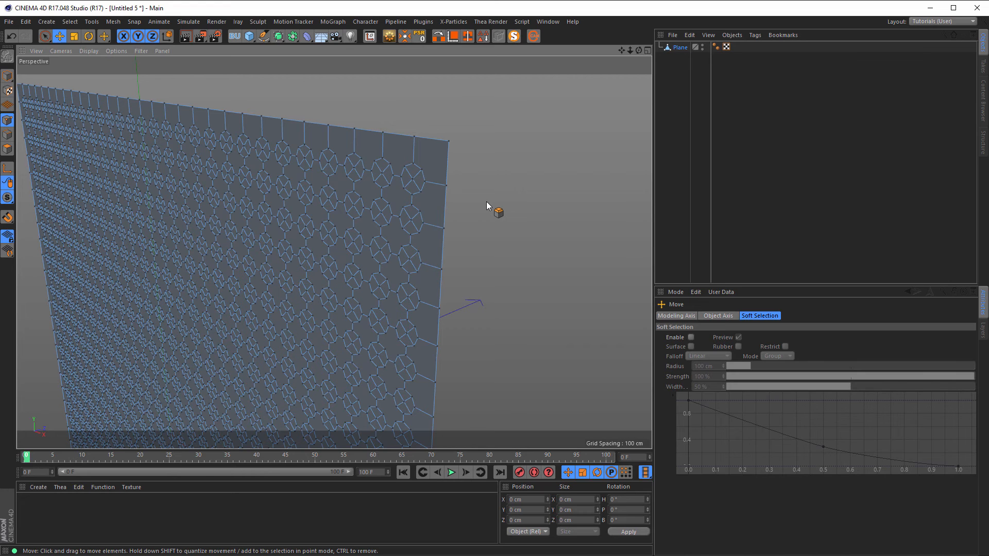
# Step: Undo the point bevel on the plane
pyautogui.keyDown('alt'); pyautogui.moveTo(436, 229); pyautogui.dragTo(318, 252, button='right'); pyautogui.keyUp('alt')
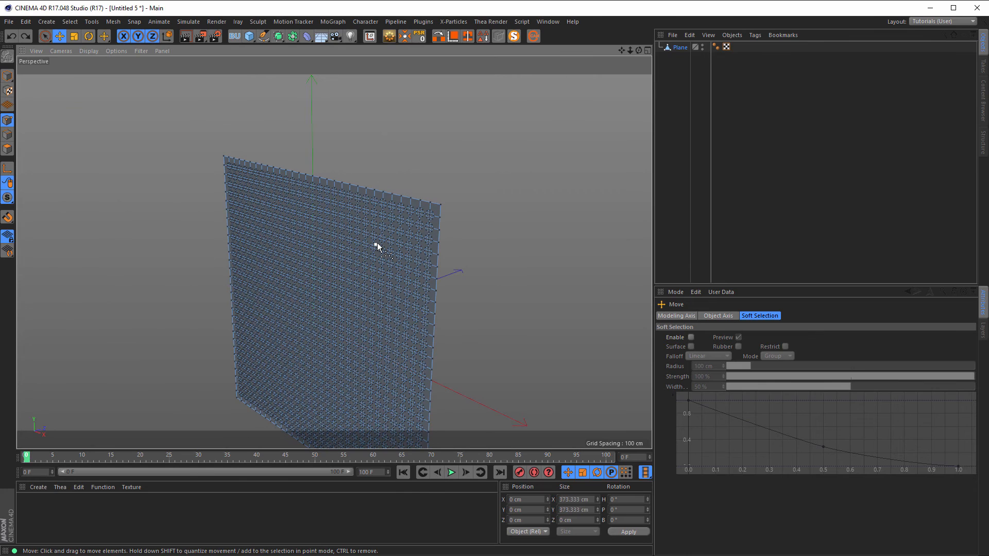
pyautogui.hotkey('ctrl', 'a')
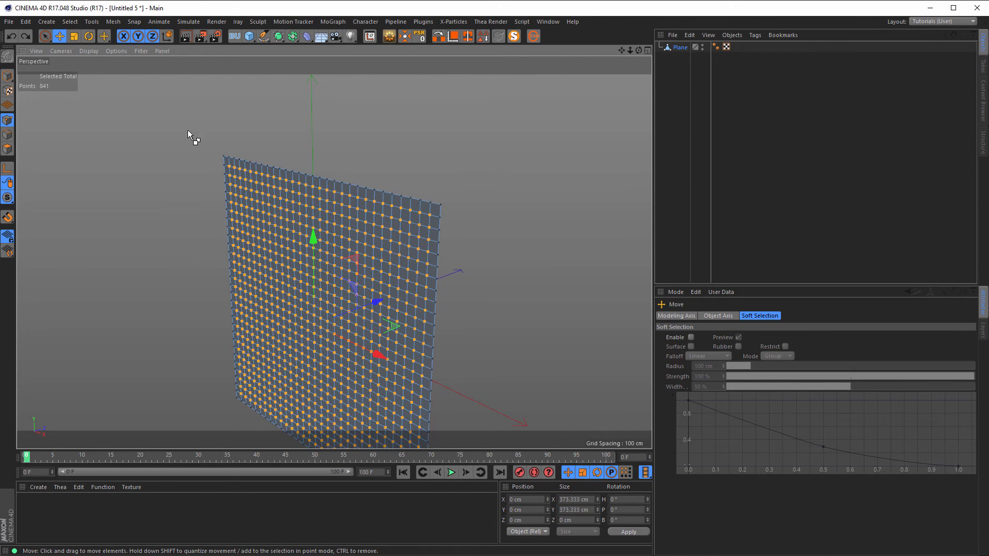
pyautogui.hotkey('ctrl', 'shift', 'a')
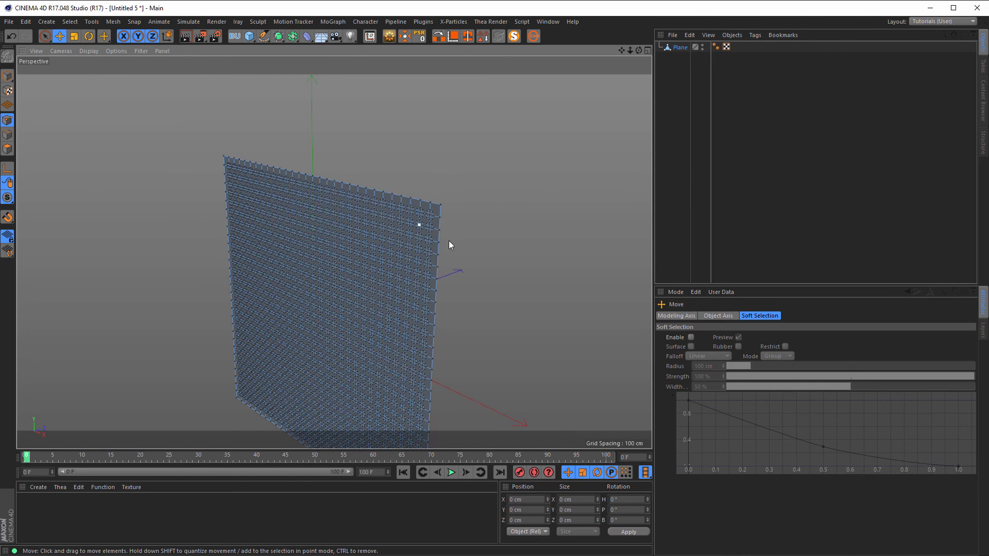
pyautogui.keyDown('alt'); pyautogui.moveTo(449, 245); pyautogui.dragTo(544, 201, button='right'); pyautogui.keyUp('alt')
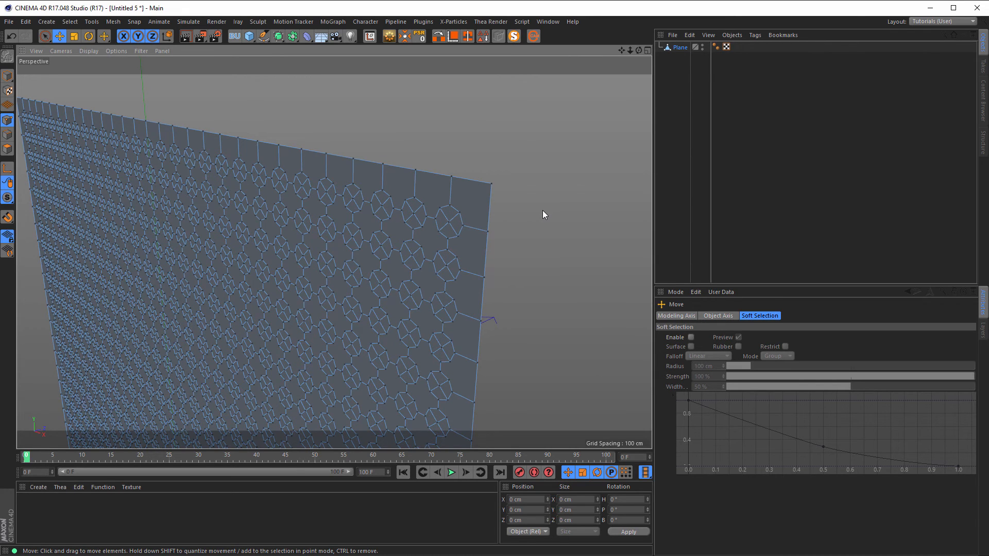
pyautogui.hotkey('ctrl', 'a')
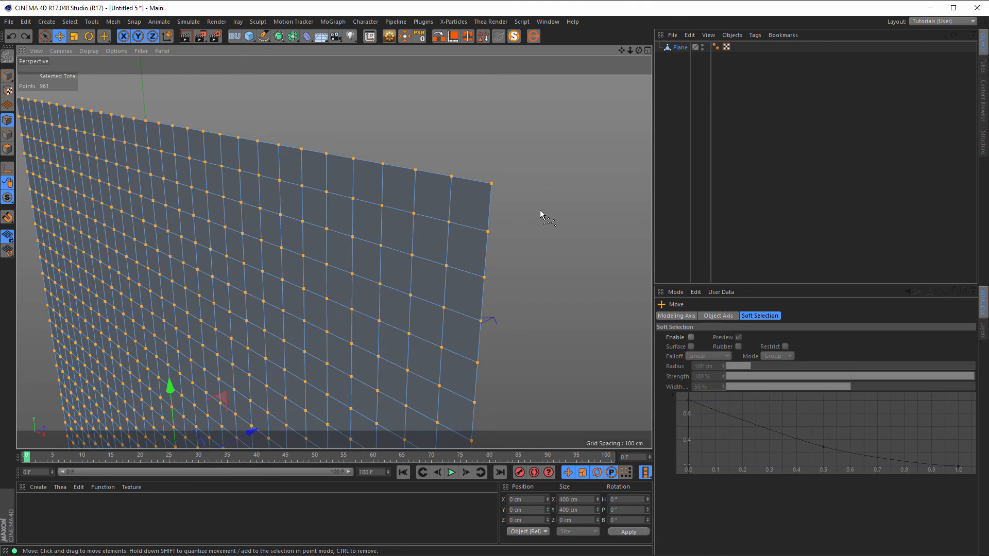
# Step: Try beveling the plane's inner points again with a 5 cm offset, subdivision 1 and depth -100%
pyautogui.press('u')
pyautogui.press('k')
pyautogui.press('m')
pyautogui.press('s')
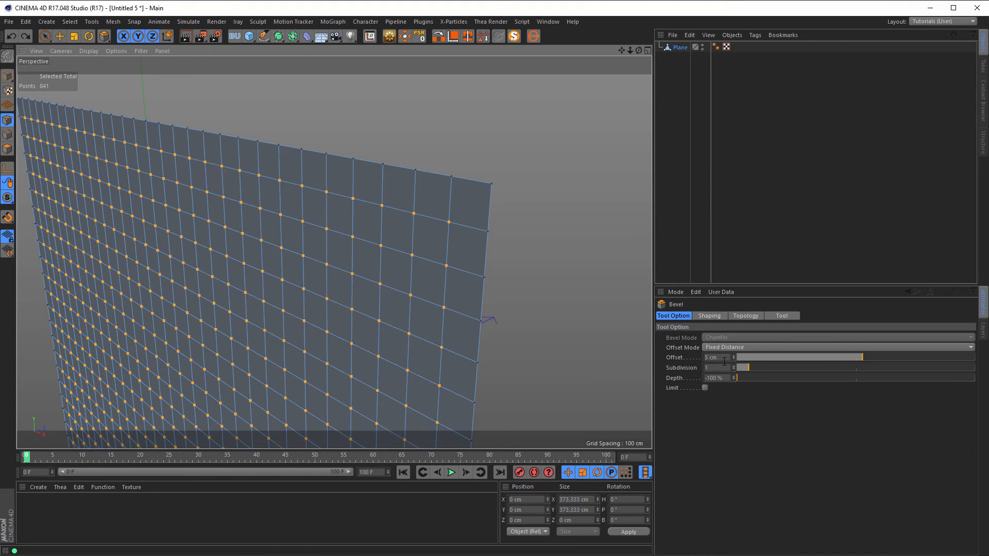
pyautogui.click(723, 358)
pyautogui.press('Return')
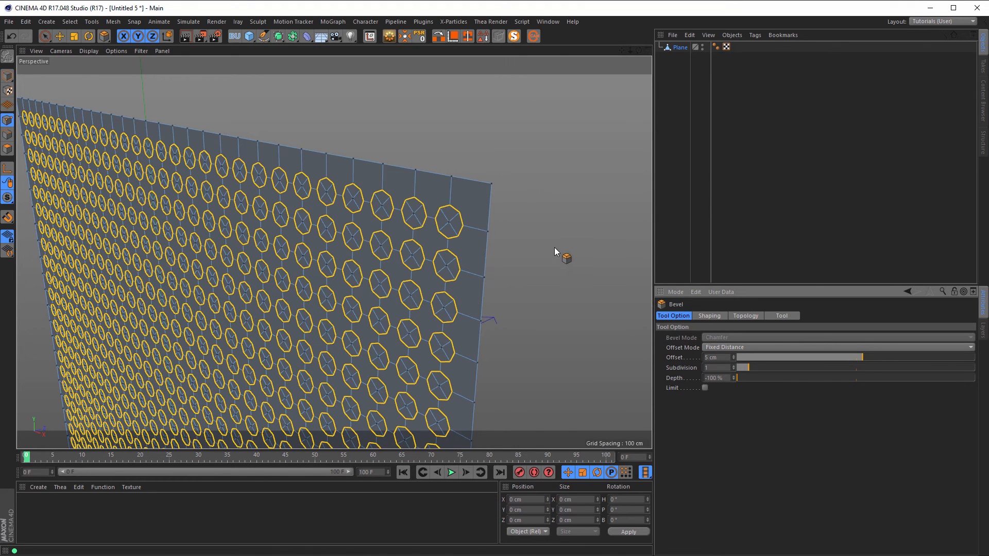
# Step: Leave the Bevel tool and undo the repeated bevel of the inner points
pyautogui.scroll(-5, 554, 247)
pyautogui.keyDown('alt'); pyautogui.moveTo(548, 246); pyautogui.dragTo(418, 283); pyautogui.keyUp('alt')
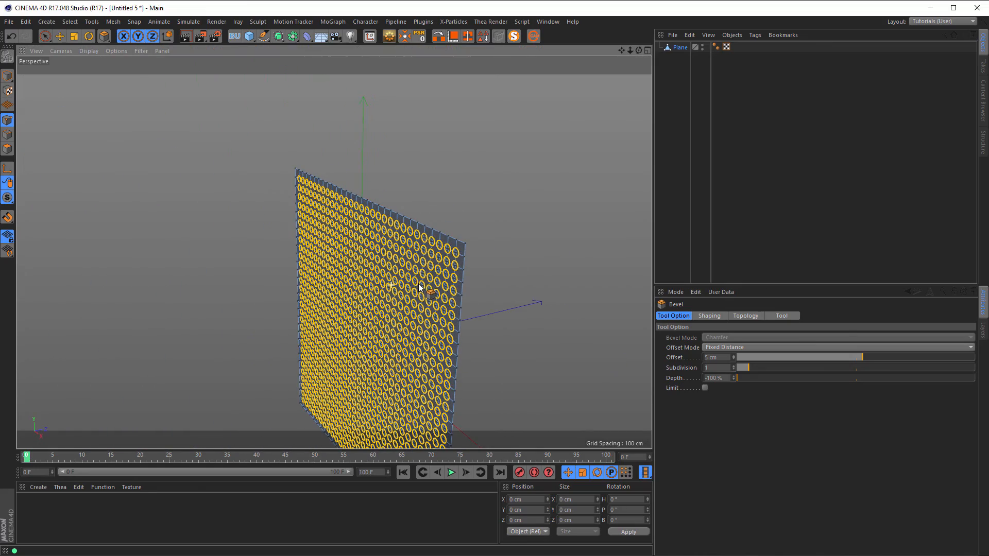
pyautogui.click(60, 37)
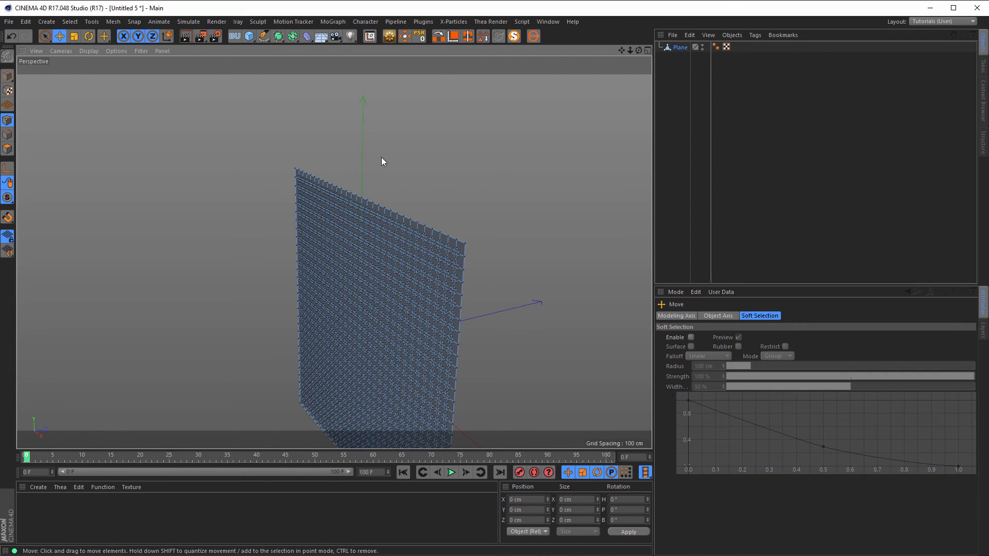
pyautogui.hotkey('ctrl', 'a')
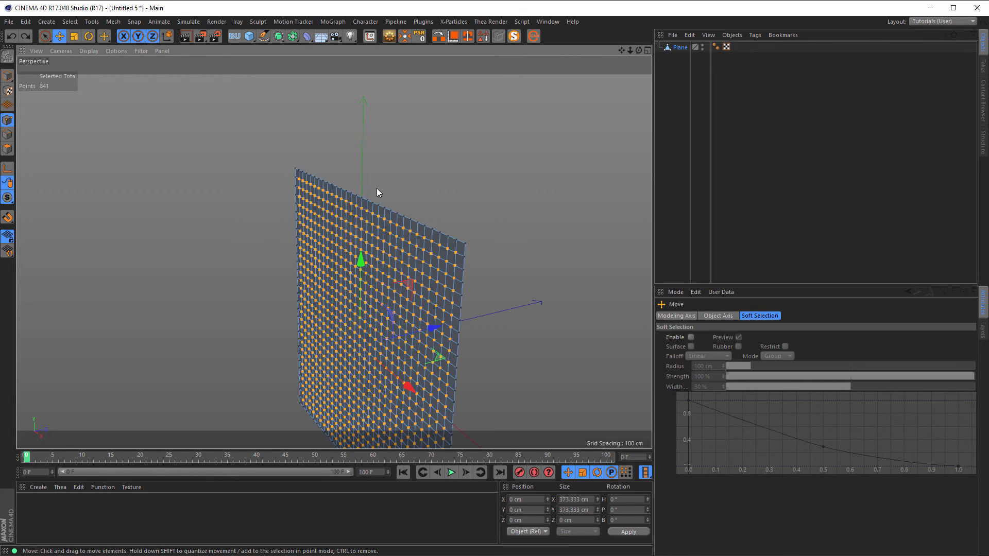
# Step: Bevel the plane's selected inner points with a fixed-distance offset of 5 cm, subdivision 1 and depth -100%
pyautogui.keyDown('alt'); pyautogui.moveTo(401, 208); pyautogui.dragTo(464, 242); pyautogui.keyUp('alt')
pyautogui.keyDown('alt'); pyautogui.moveTo(521, 239); pyautogui.dragTo(576, 234, button='right'); pyautogui.keyUp('alt')
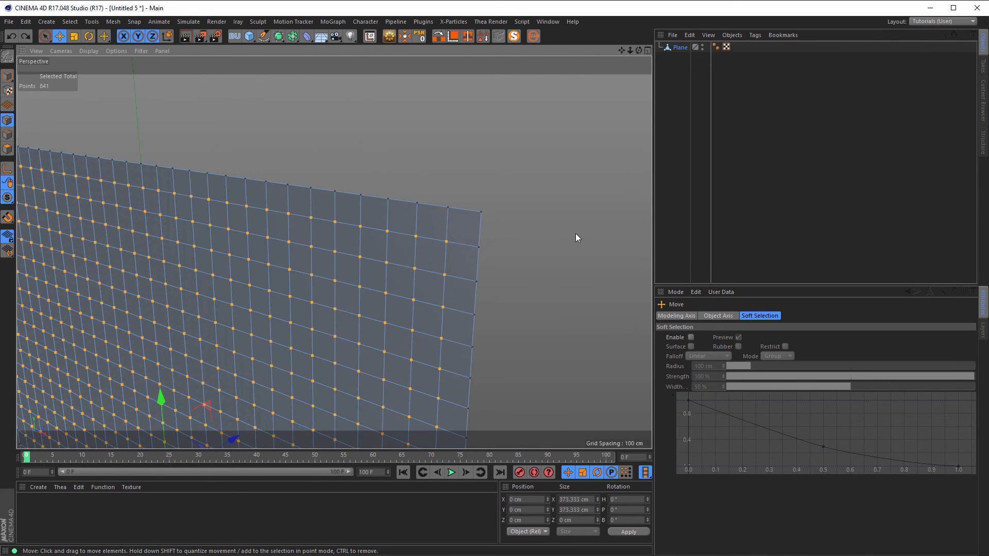
pyautogui.rightClick(569, 236)
pyautogui.click(592, 412)
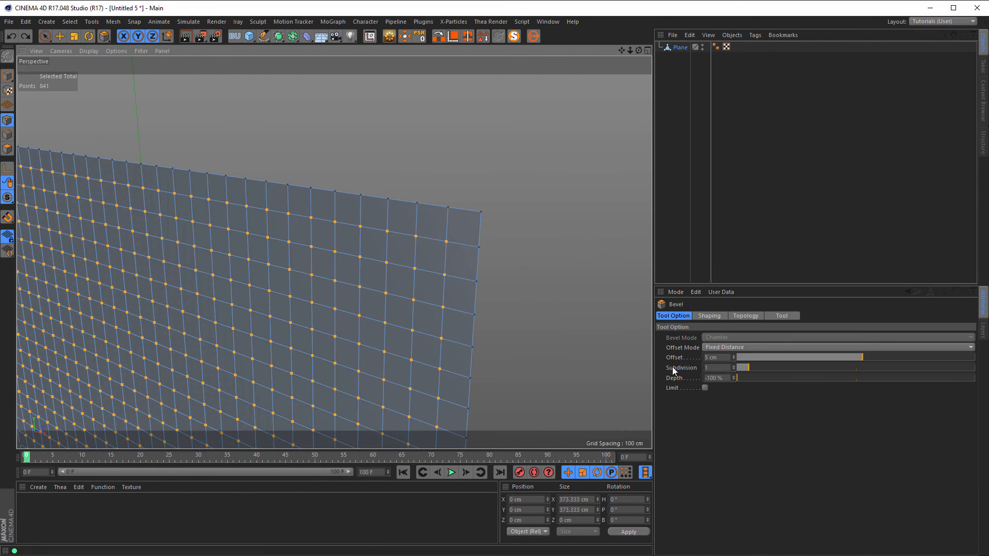
pyautogui.click(721, 367)
pyautogui.write('1')
pyautogui.press('Return')
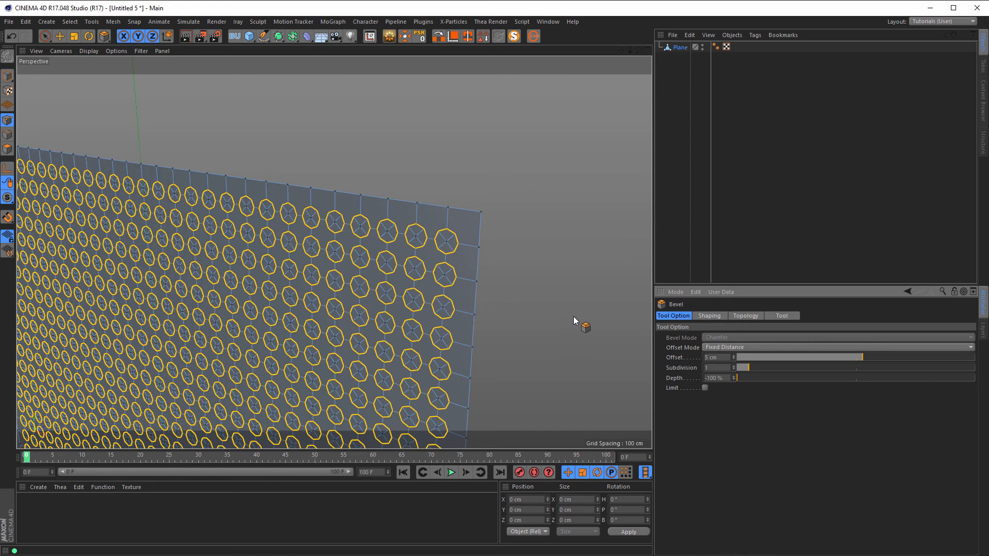
# Step: Open the plugin dialog for selecting polygons by size tolerance and move it clear of the mesh
pyautogui.keyDown('alt'); pyautogui.moveTo(463, 248); pyautogui.dragTo(496, 241, button='right'); pyautogui.keyUp('alt')
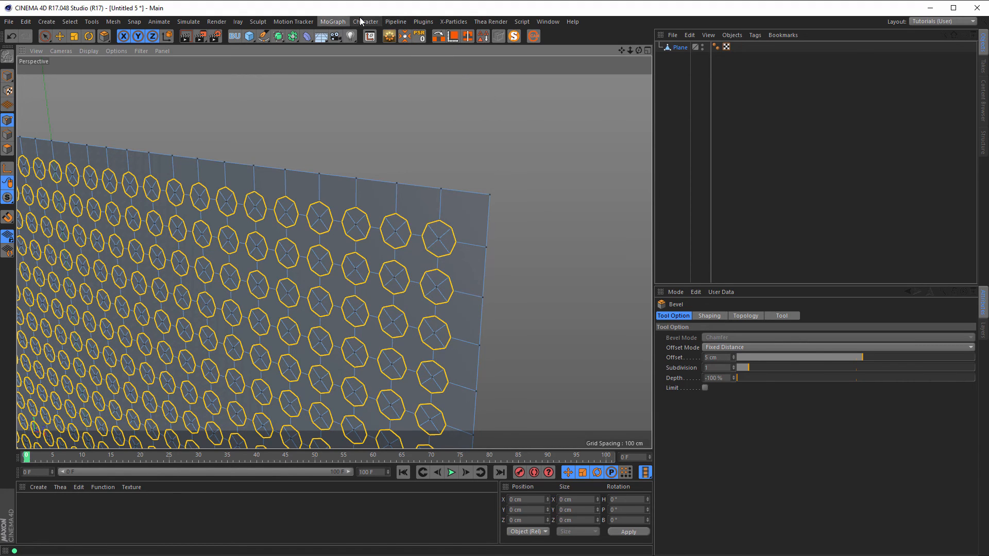
pyautogui.click(423, 21)
pyautogui.moveTo(431, 113)
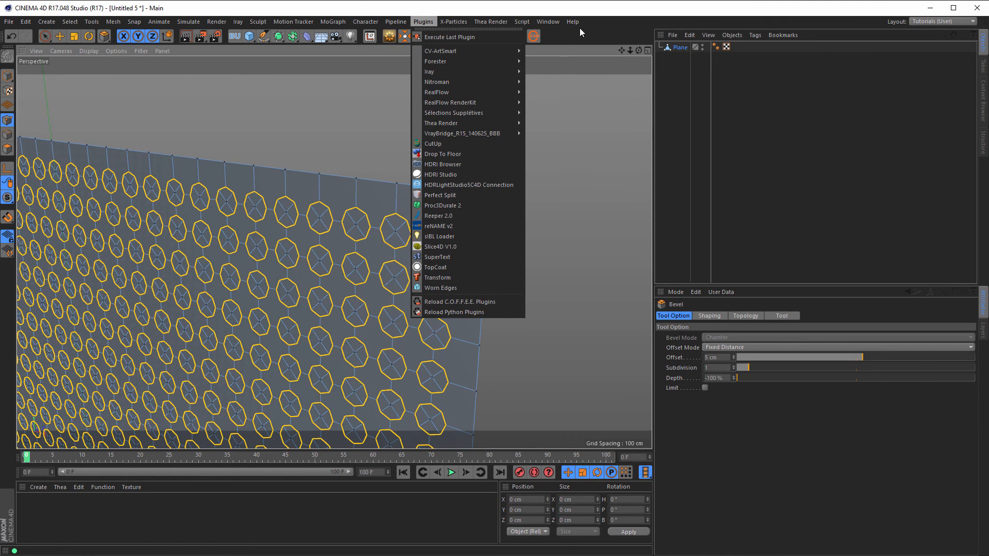
pyautogui.click(633, 8)
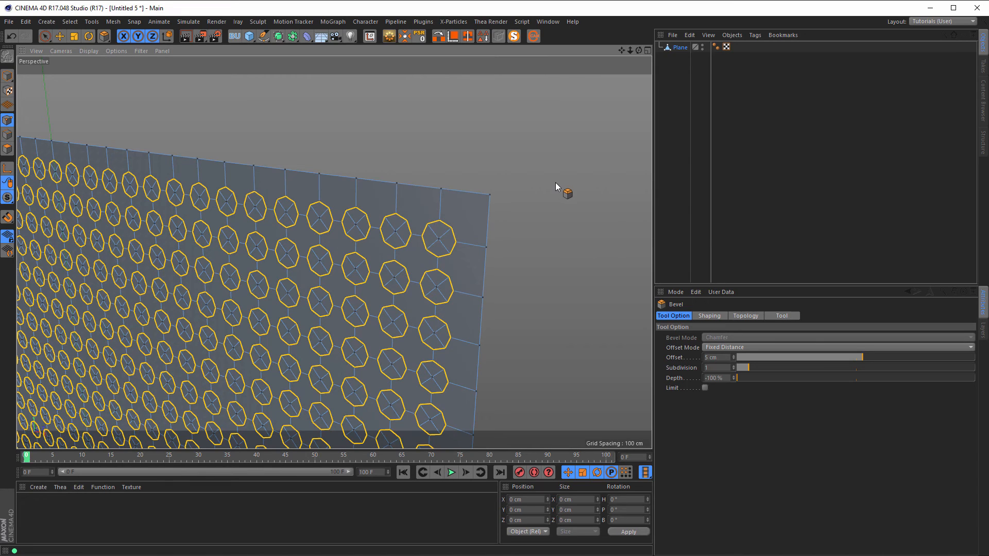
pyautogui.click(451, 39)
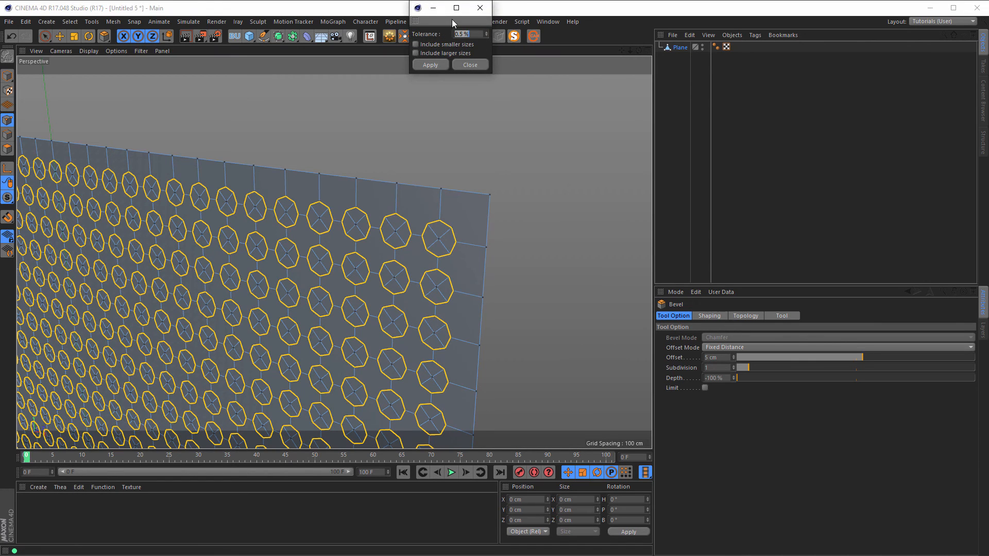
pyautogui.moveTo(413, 19); pyautogui.dragTo(552, 138)
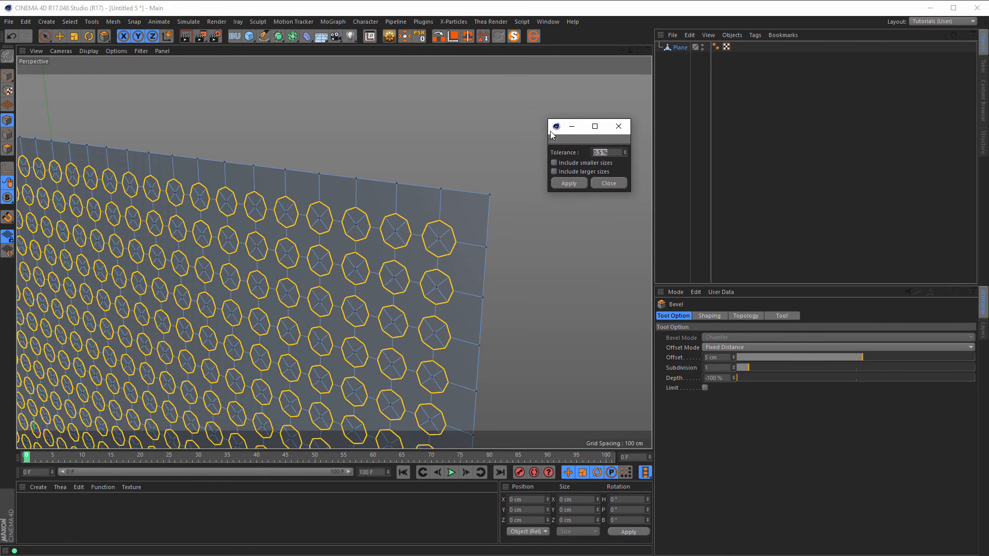
# Step: Switch to polygon editing and select one wedge polygon of the plane's upper corner octagon with Live Selection
pyautogui.click(8, 149)
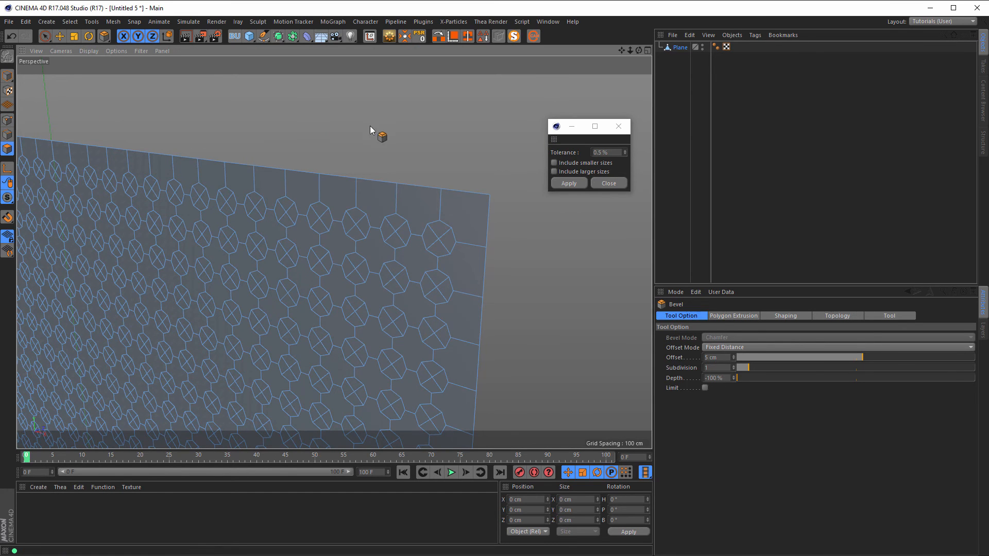
pyautogui.click(44, 37)
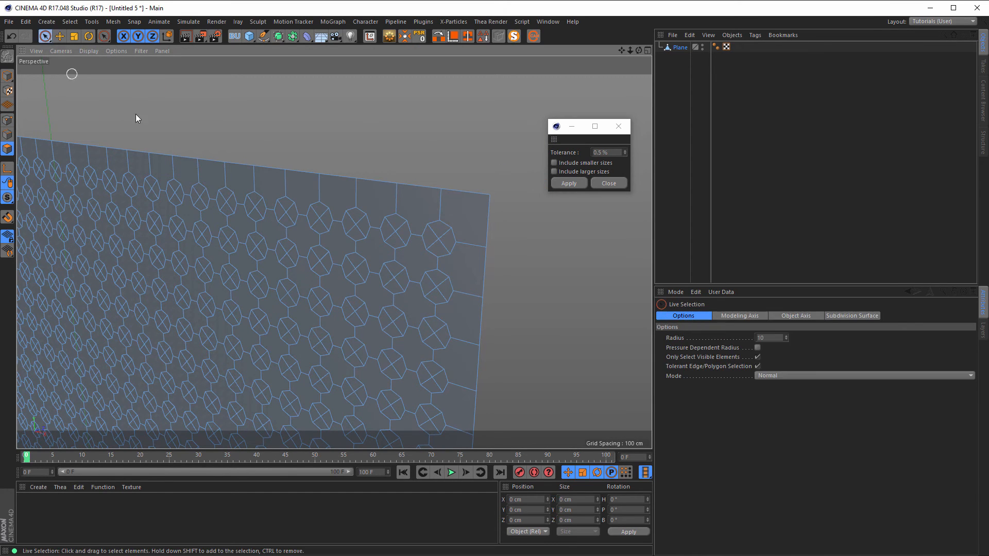
pyautogui.click(447, 239)
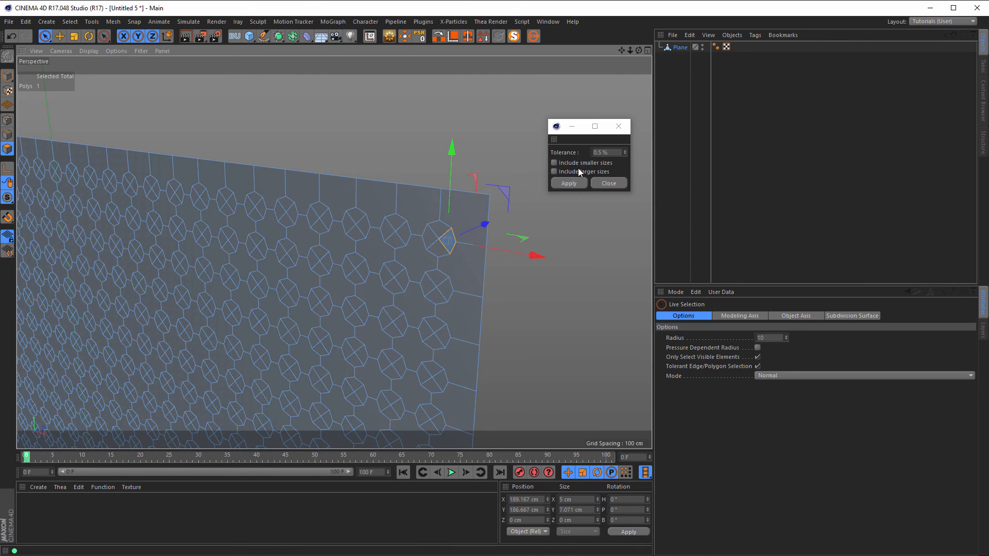
# Step: Try selecting all polygons of similar size with a 0.5% tolerance, and clear the resulting selection
pyautogui.click(569, 183)
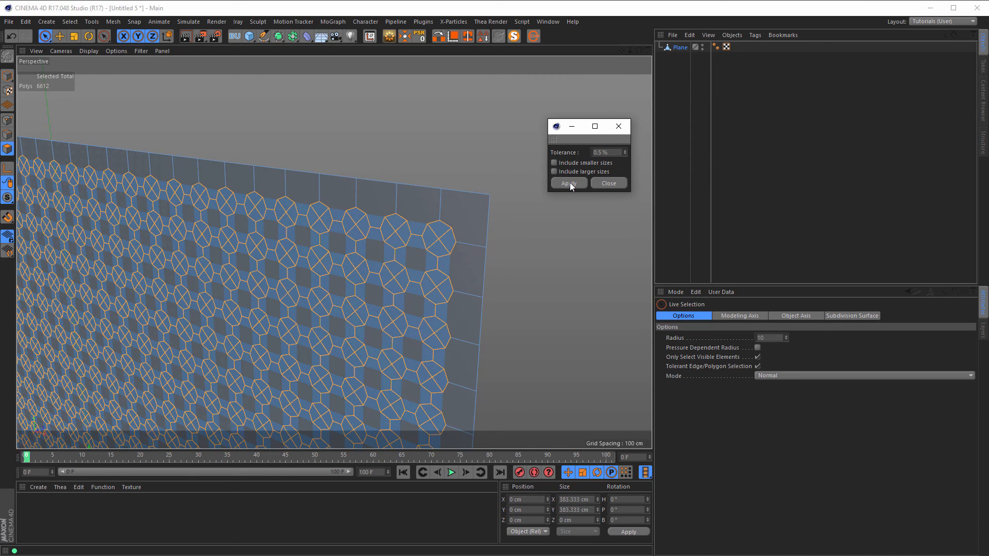
pyautogui.scroll(5, 476, 236)
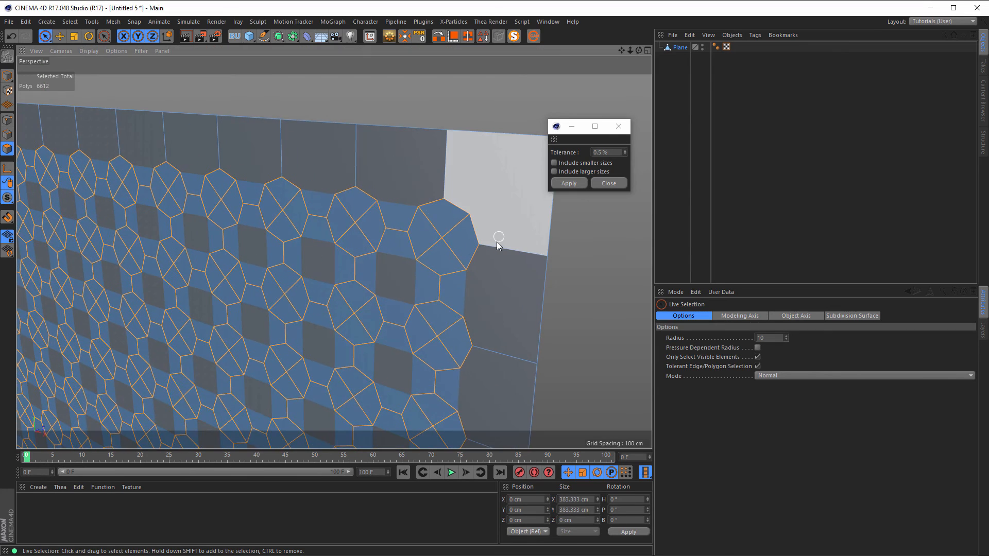
pyautogui.hotkey('ctrl', 'shift', 'a')
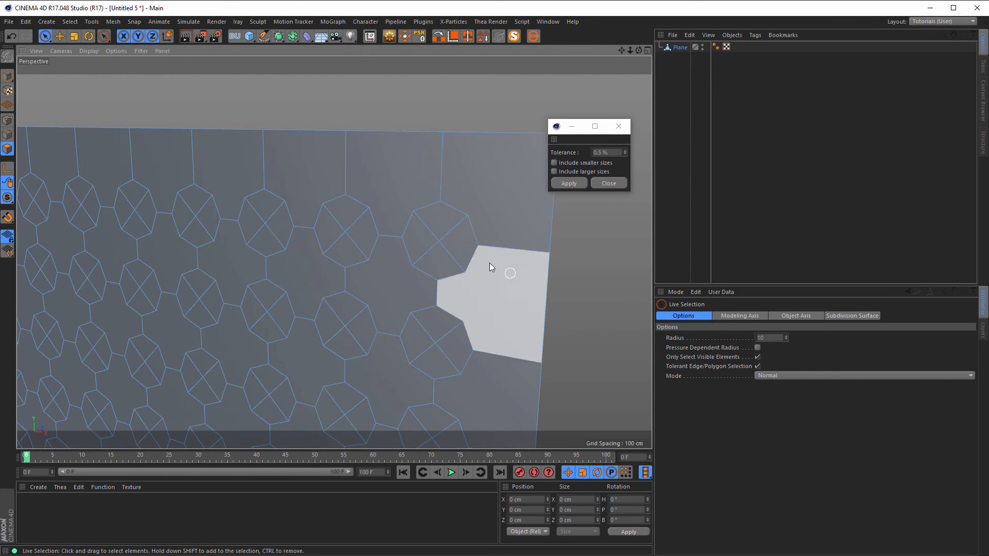
# Step: Try selecting equally sized polygons from the corner octagon's wedge with the tolerance set to 0%
pyautogui.click(456, 243)
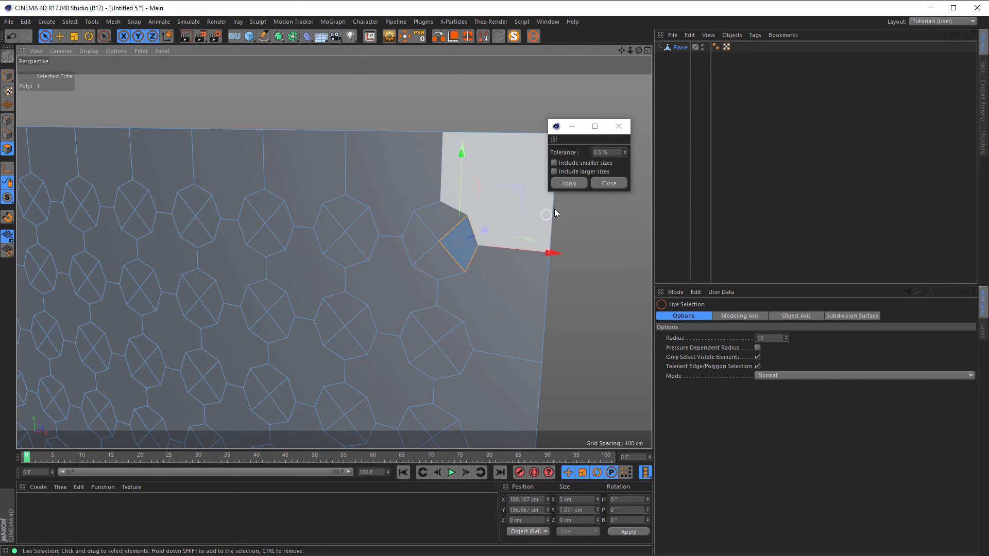
pyautogui.click(624, 154)
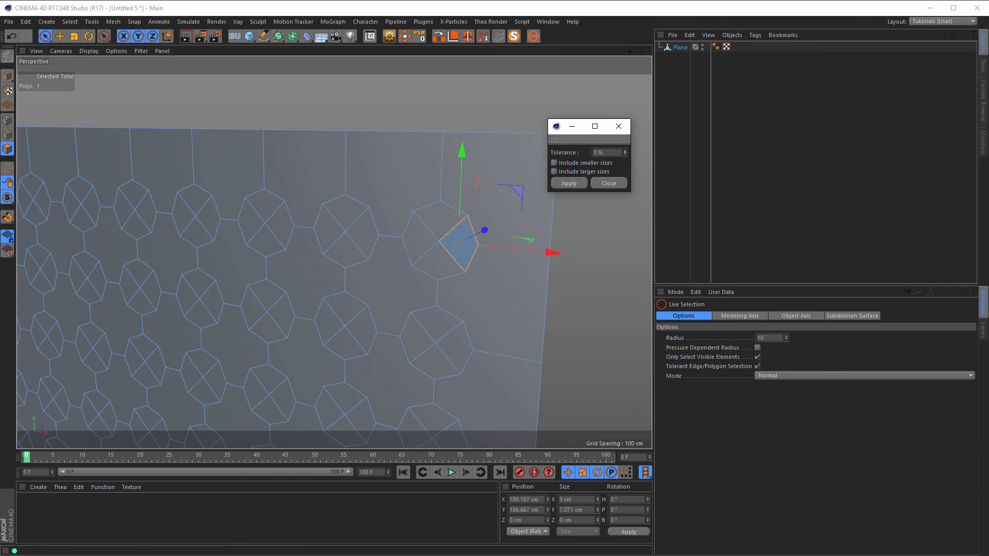
pyautogui.click(568, 183)
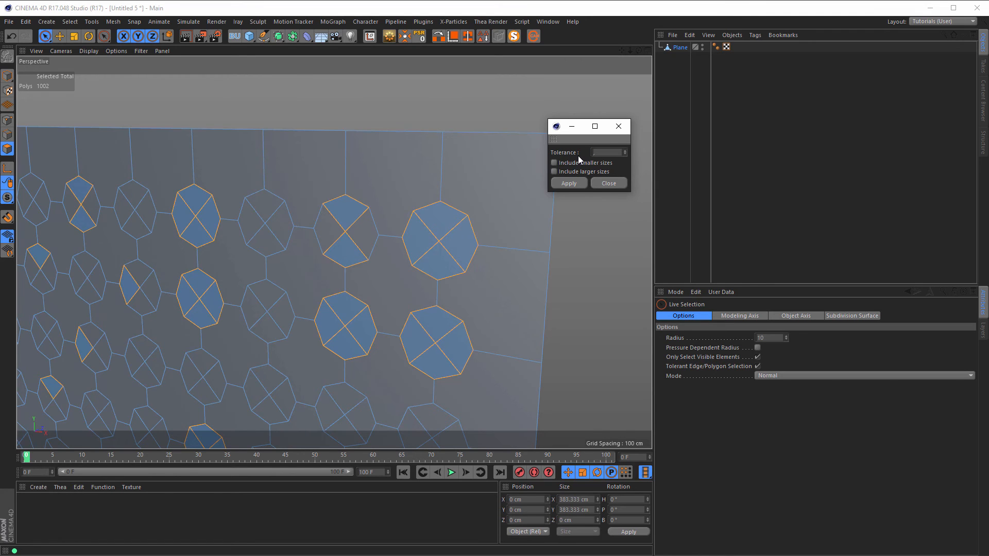
# Step: Select all octagon polygons by size from one corner wedge with a 0.3% tolerance, and delete them to open the holes
pyautogui.click(564, 184)
pyautogui.click(574, 232)
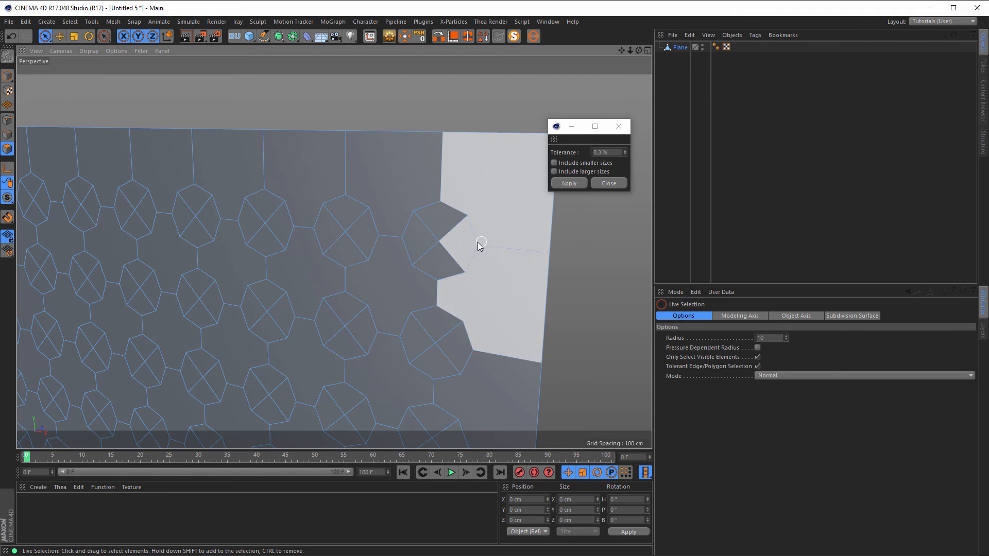
pyautogui.click(460, 245)
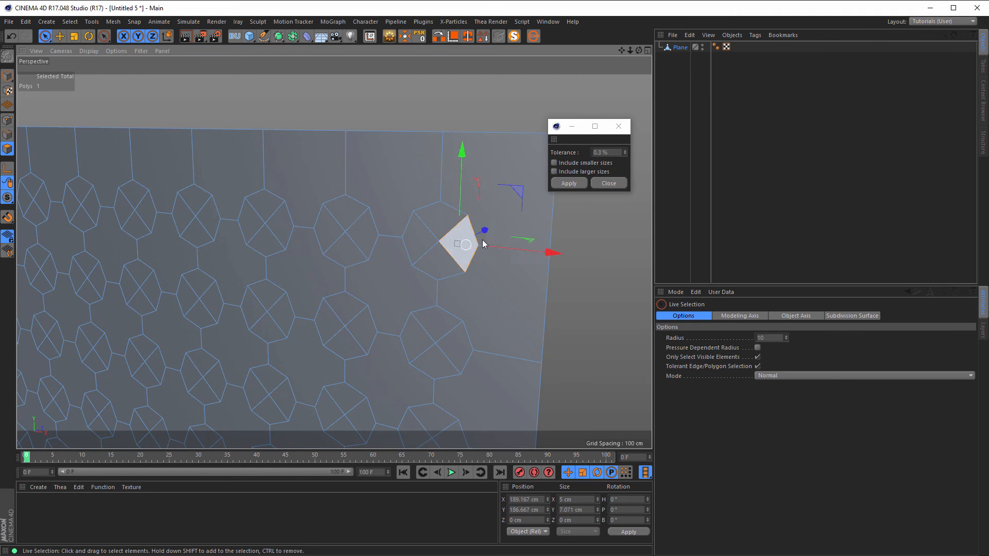
pyautogui.click(575, 184)
pyautogui.scroll(-10, 381, 272)
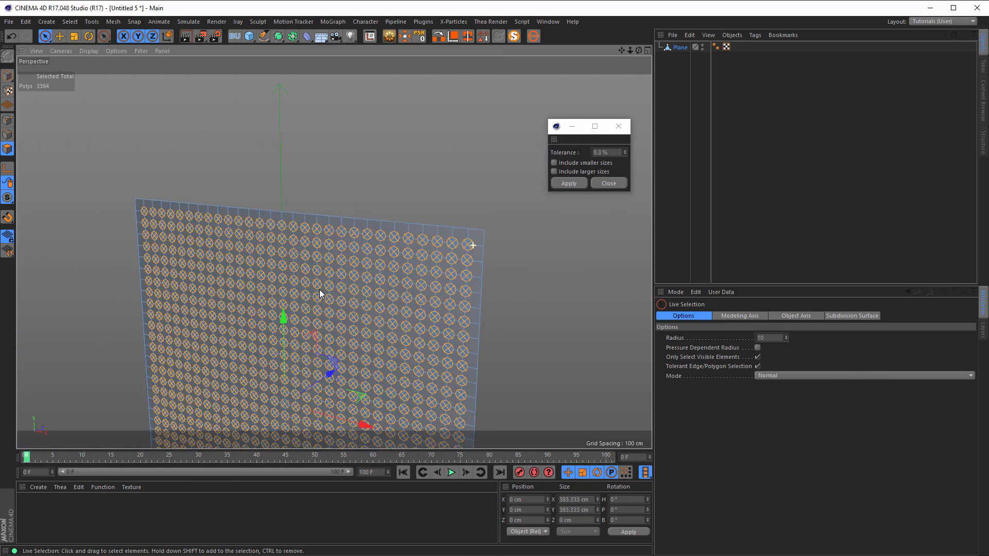
pyautogui.scroll(10, 439, 264)
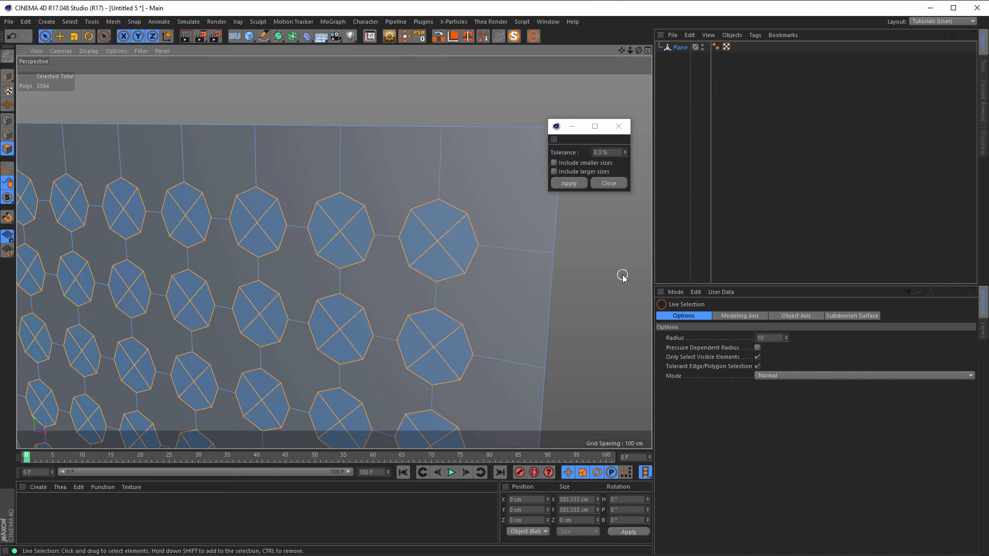
pyautogui.press('Delete')
pyautogui.scroll(-4, 369, 278)
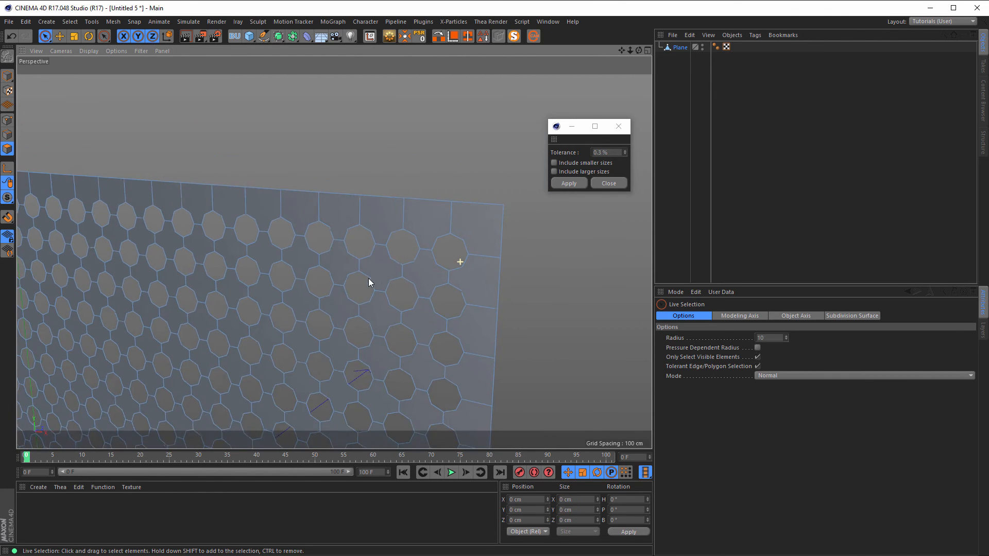
# Step: Switch to point editing and run Optimize on the plane to remove the stray points left inside the holes
pyautogui.click(625, 127)
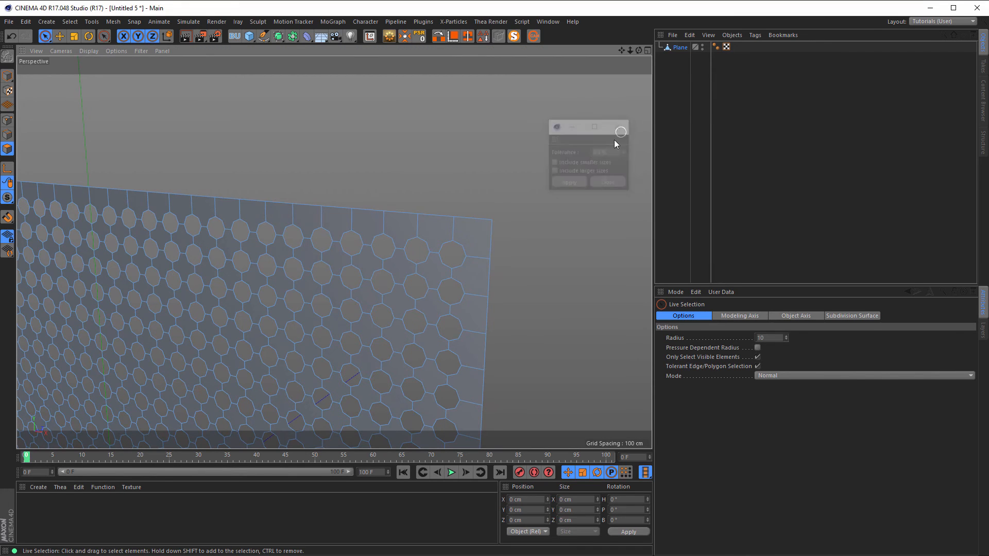
pyautogui.keyDown('alt'); pyautogui.moveTo(368, 283); pyautogui.dragTo(365, 202, button='middle'); pyautogui.keyUp('alt')
pyautogui.keyDown('alt'); pyautogui.moveTo(365, 202); pyautogui.dragTo(397, 202); pyautogui.keyUp('alt')
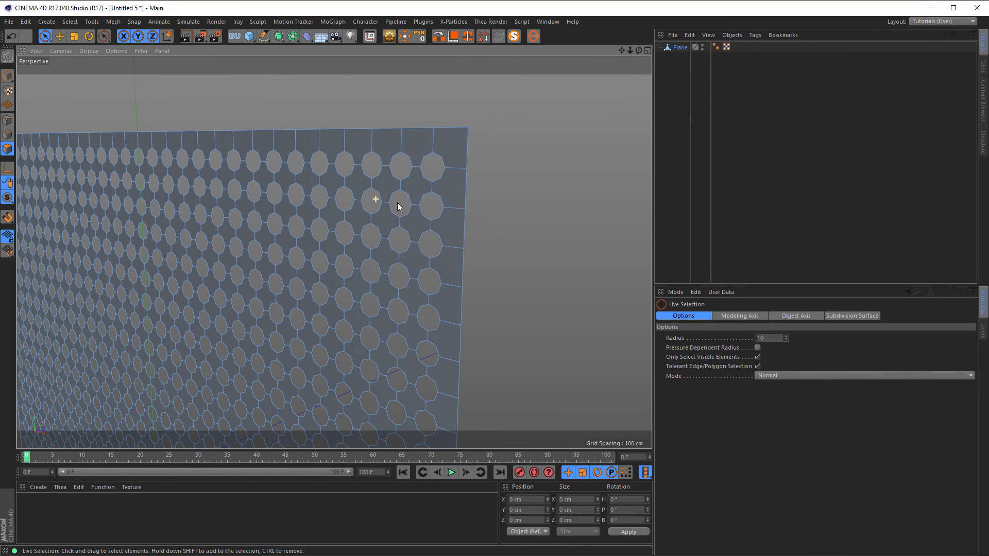
pyautogui.click(8, 120)
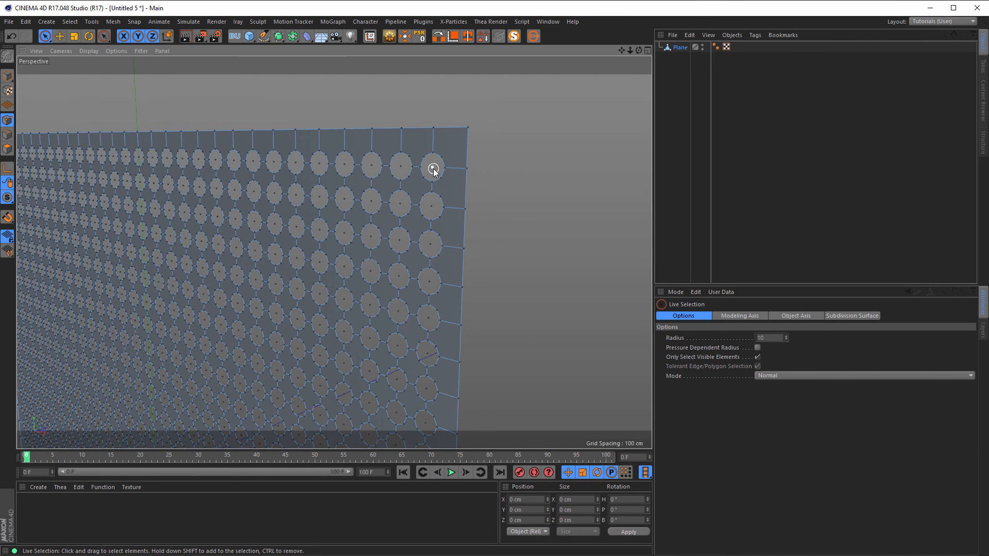
pyautogui.rightClick(530, 169)
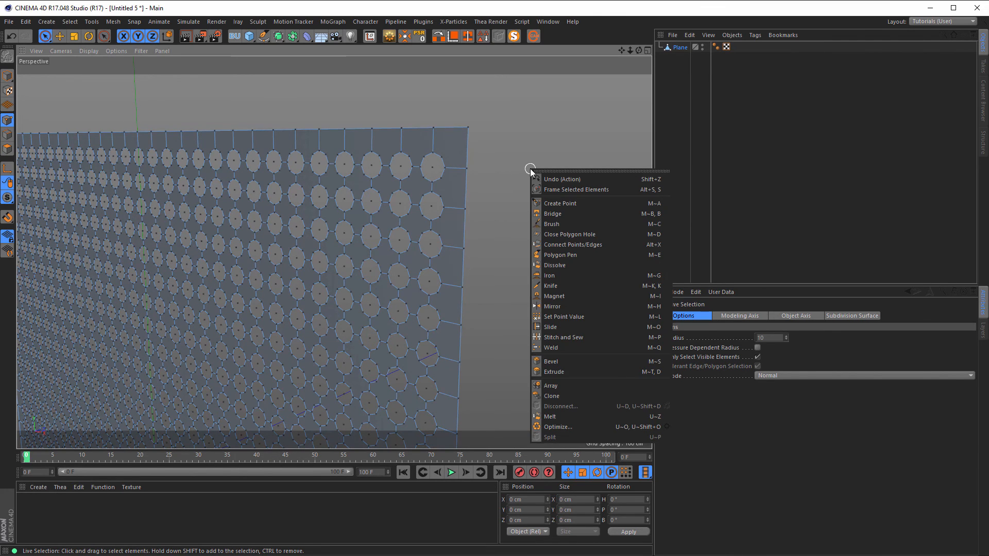
pyautogui.click(567, 427)
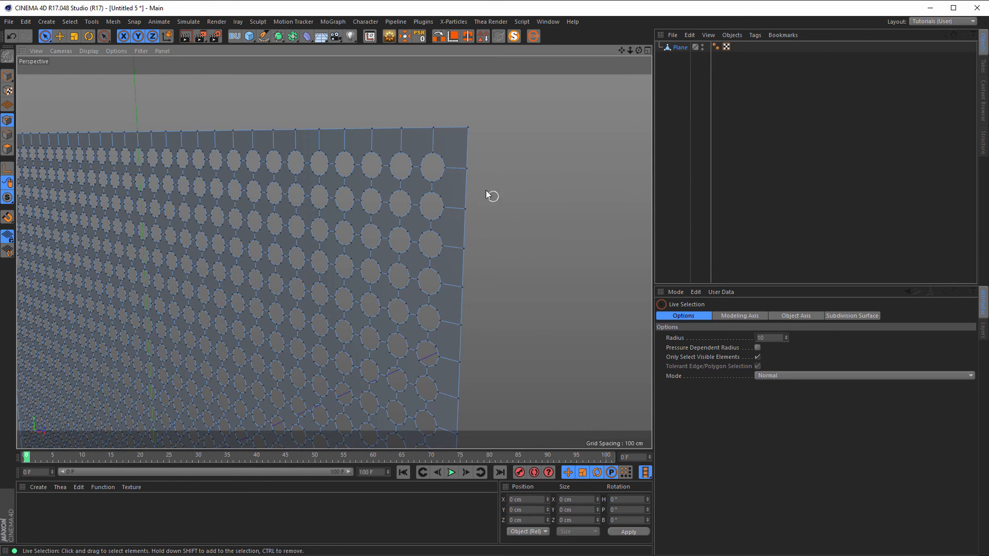
pyautogui.keyDown('alt'); pyautogui.moveTo(486, 190); pyautogui.dragTo(462, 169); pyautogui.keyUp('alt')
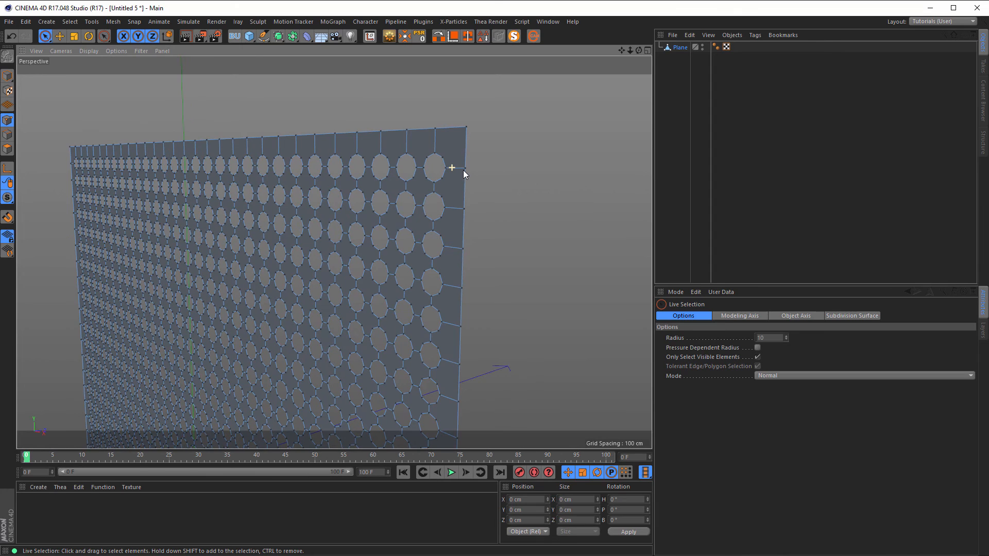
# Step: Select all of the plane's polygons and extrude them about 5.1 cm with Create Caps enabled
pyautogui.click(7, 150)
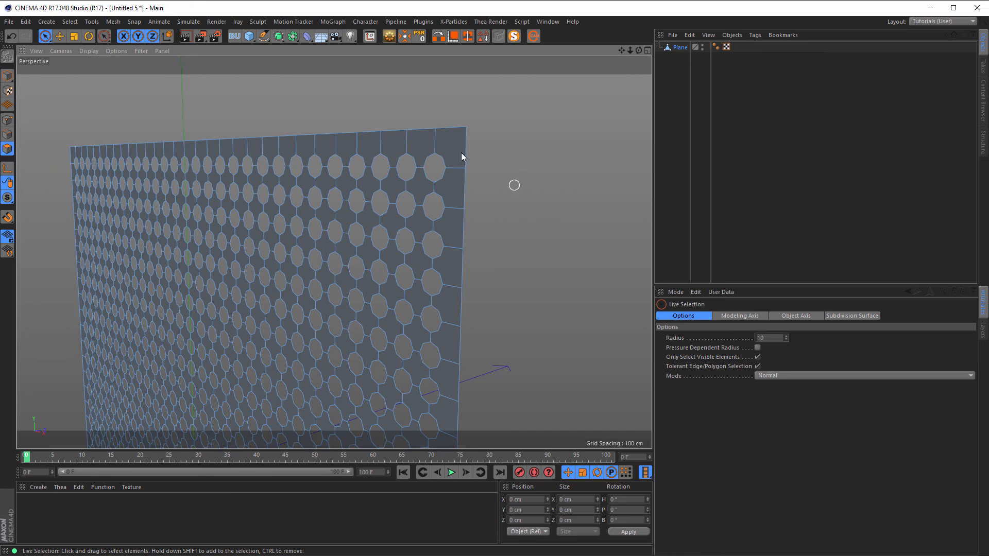
pyautogui.hotkey('ctrl', 'a')
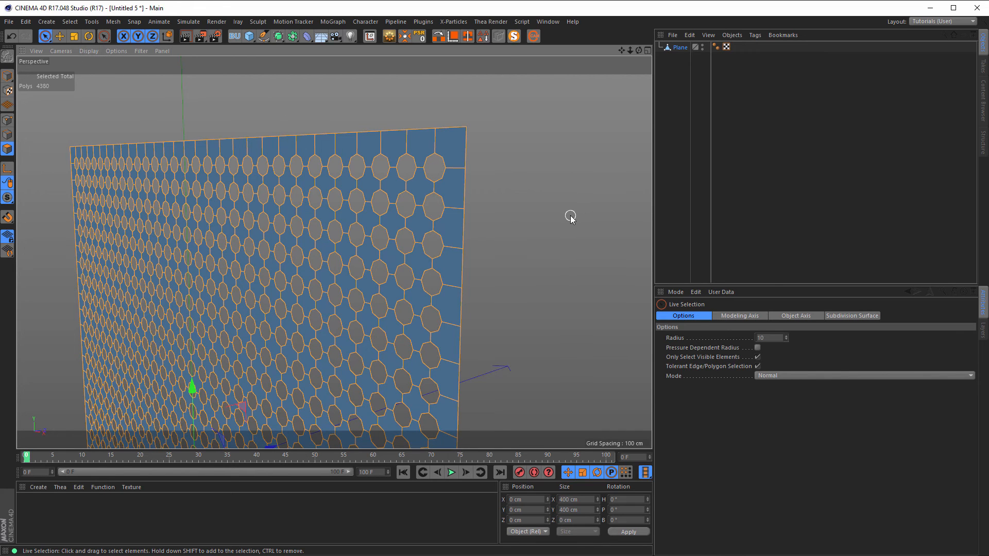
pyautogui.press('u')
pyautogui.press('o')
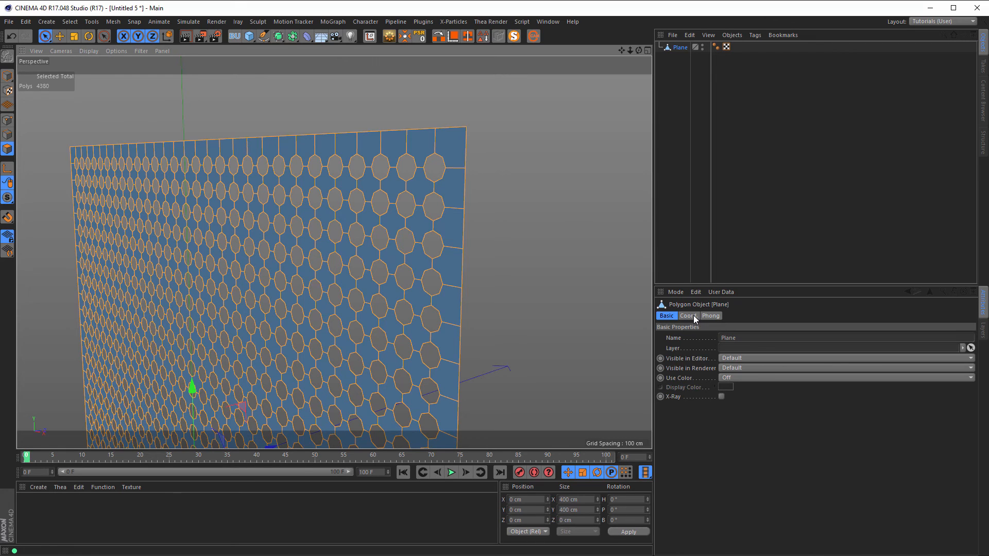
pyautogui.press('d')
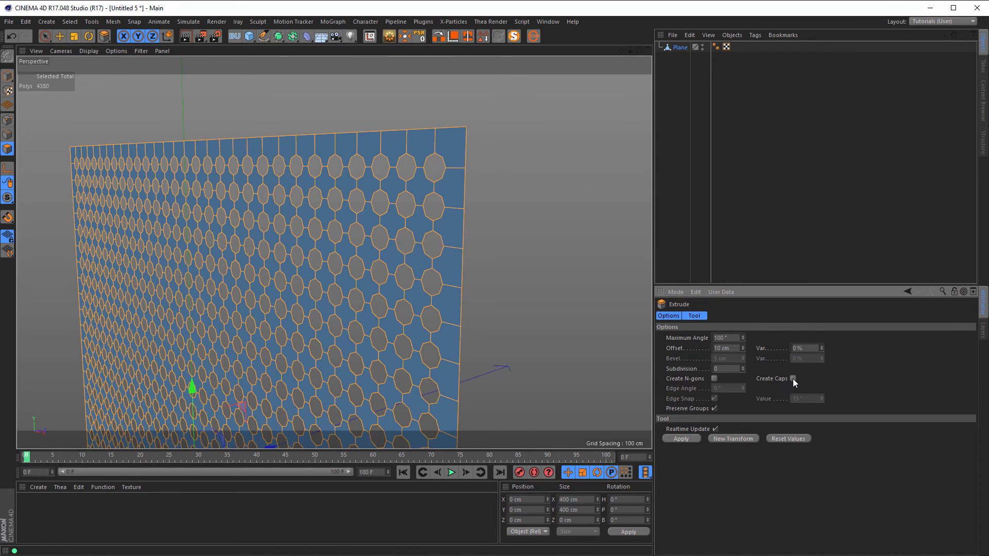
pyautogui.keyDown('alt'); pyautogui.moveTo(522, 190); pyautogui.dragTo(412, 161); pyautogui.keyUp('alt')
pyautogui.keyDown('alt'); pyautogui.moveTo(426, 151); pyautogui.dragTo(514, 146, button='right'); pyautogui.keyUp('alt')
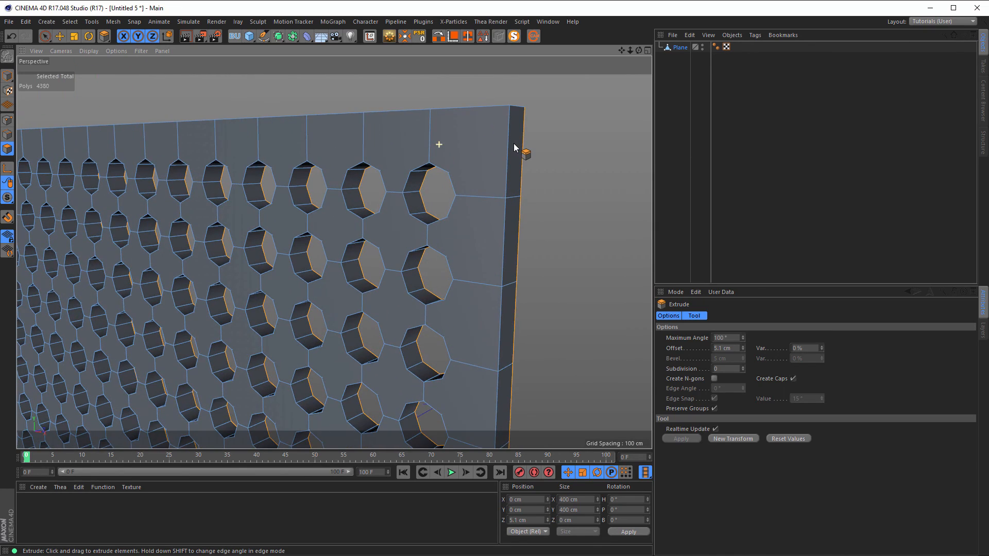
# Step: Select all of the panel's phong break edges with Phong Break Selection in edge mode, and store them as an edge selection
pyautogui.keyDown('alt'); pyautogui.moveTo(514, 143); pyautogui.dragTo(541, 143); pyautogui.keyUp('alt')
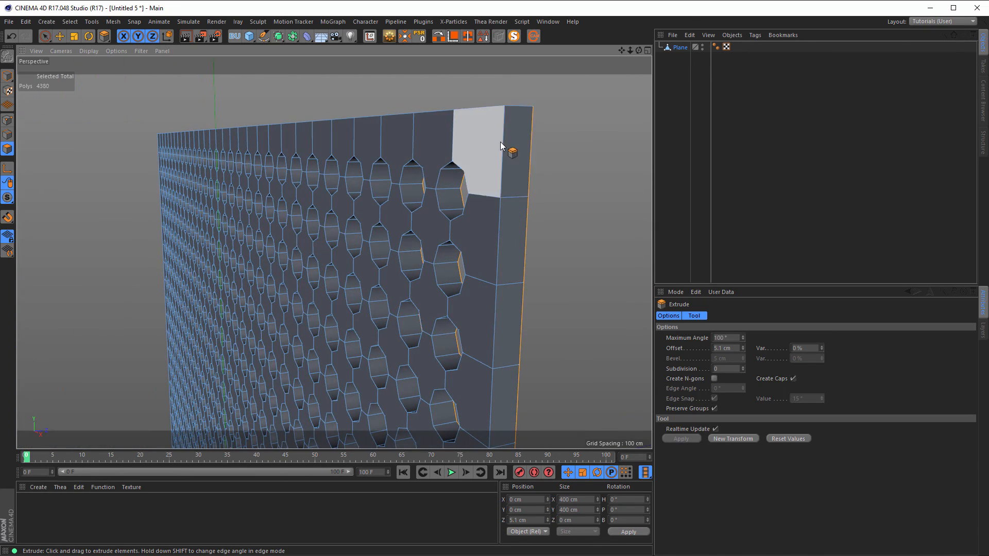
pyautogui.keyDown('alt'); pyautogui.moveTo(452, 208); pyautogui.dragTo(393, 192); pyautogui.keyUp('alt')
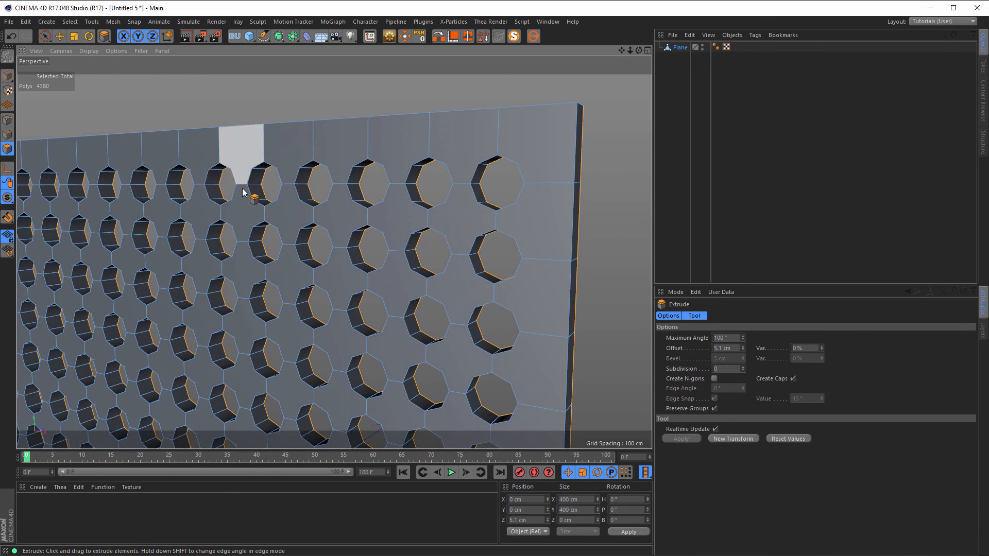
pyautogui.scroll(-5, 387, 243)
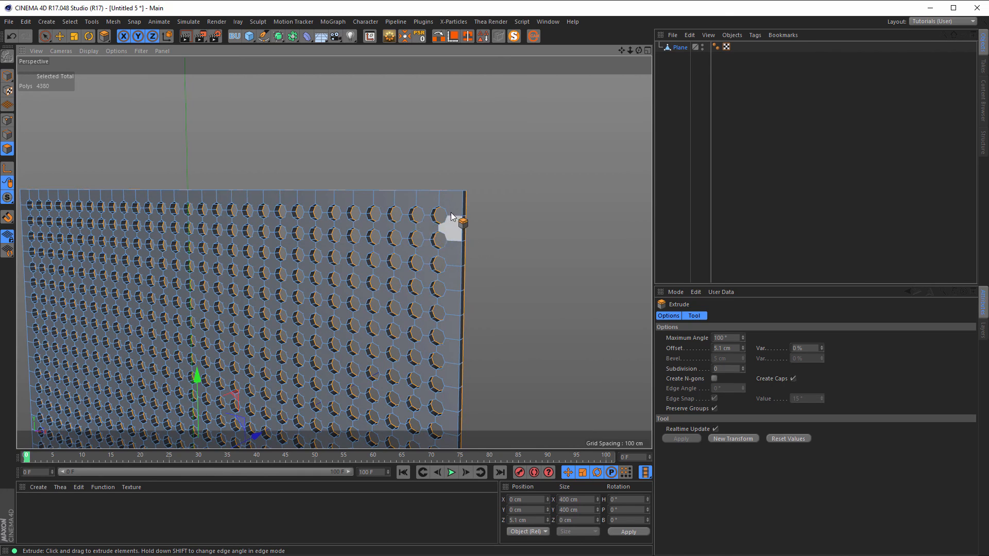
pyautogui.keyDown('alt'); pyautogui.moveTo(452, 206); pyautogui.dragTo(529, 203, button='right'); pyautogui.keyUp('alt')
pyautogui.keyDown('alt'); pyautogui.moveTo(463, 209); pyautogui.dragTo(485, 205); pyautogui.keyUp('alt')
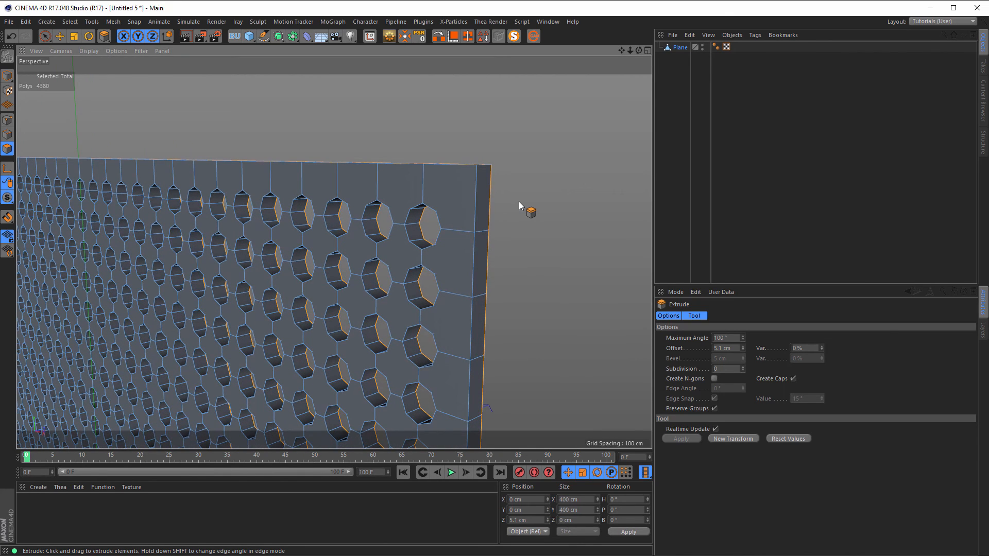
pyautogui.keyDown('alt'); pyautogui.moveTo(539, 159); pyautogui.dragTo(511, 156); pyautogui.keyUp('alt')
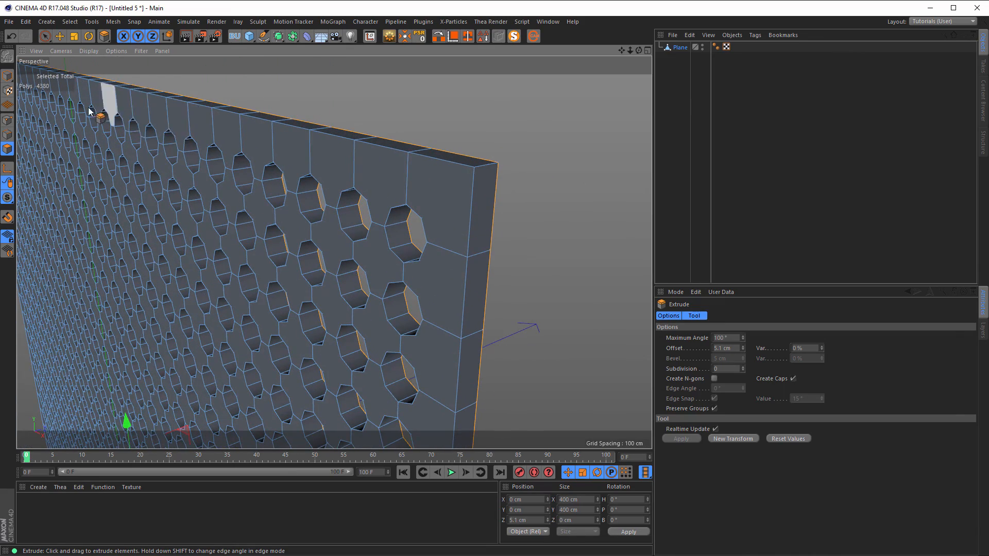
pyautogui.click(7, 134)
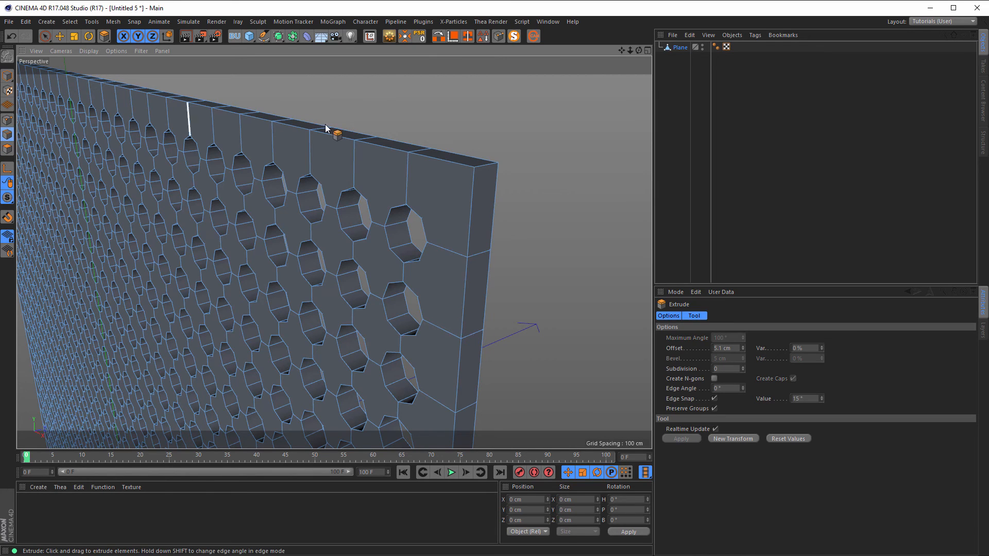
pyautogui.press('space')
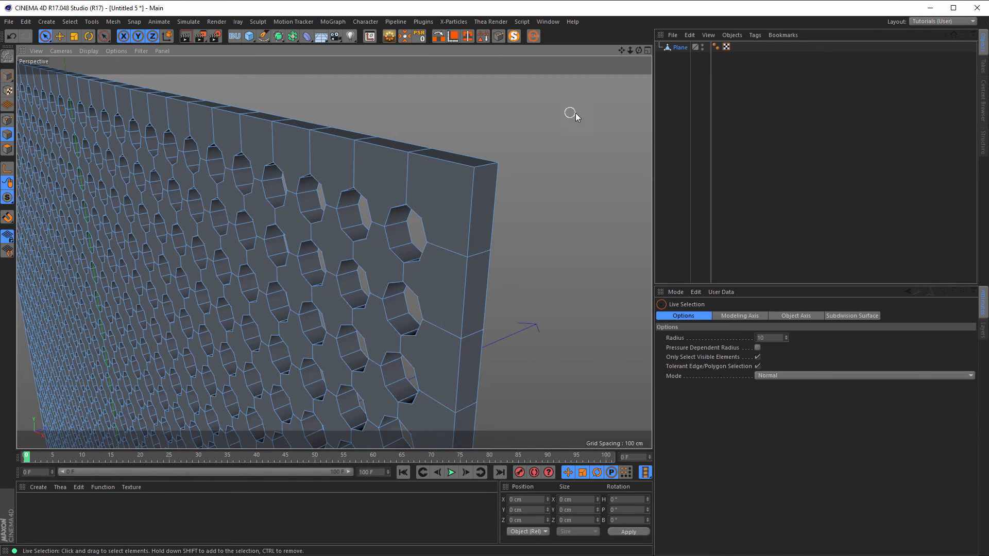
pyautogui.press('v')
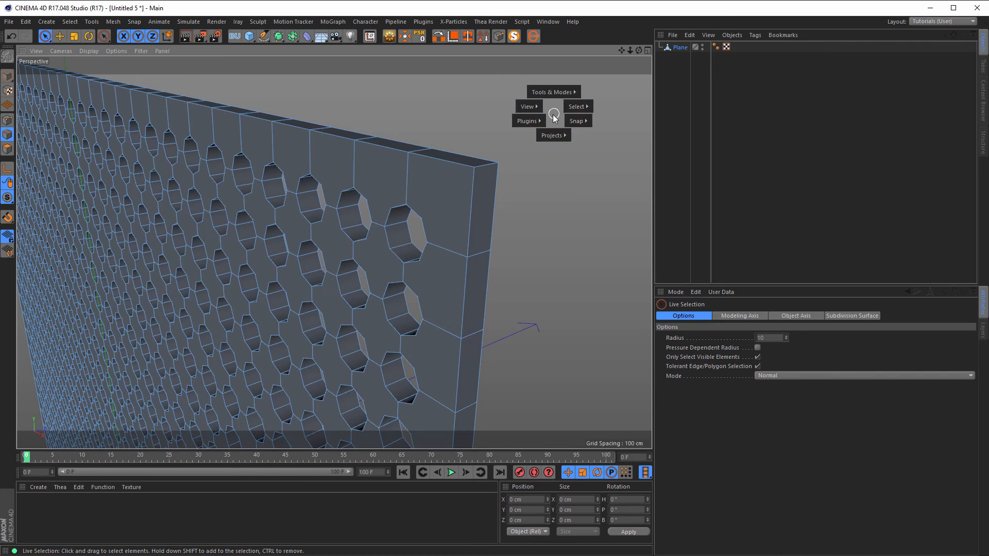
pyautogui.moveTo(583, 105)
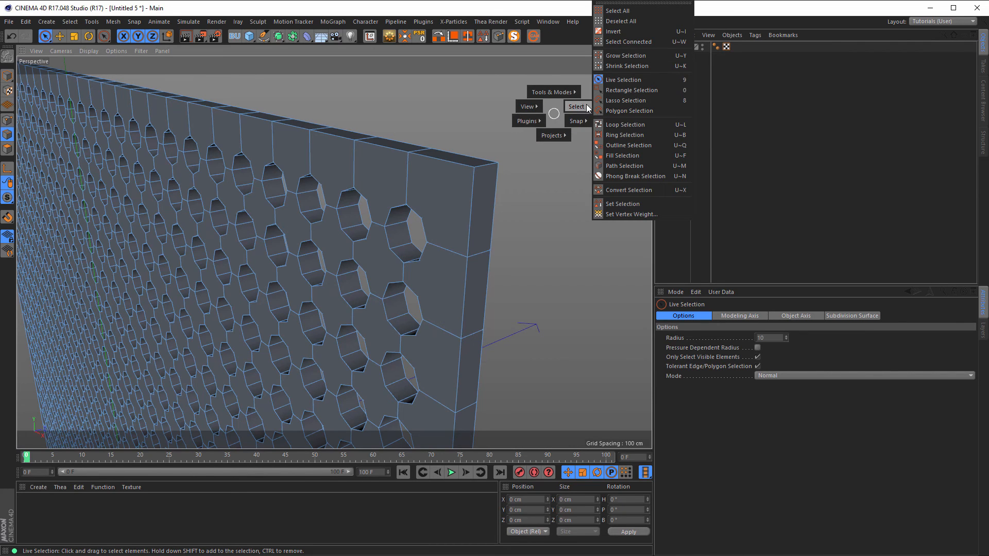
pyautogui.click(634, 177)
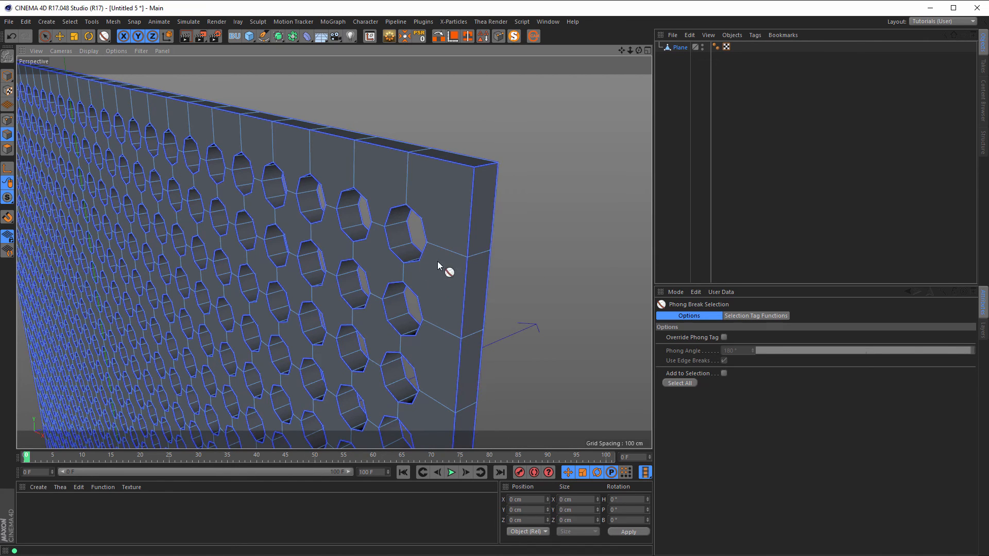
pyautogui.click(680, 383)
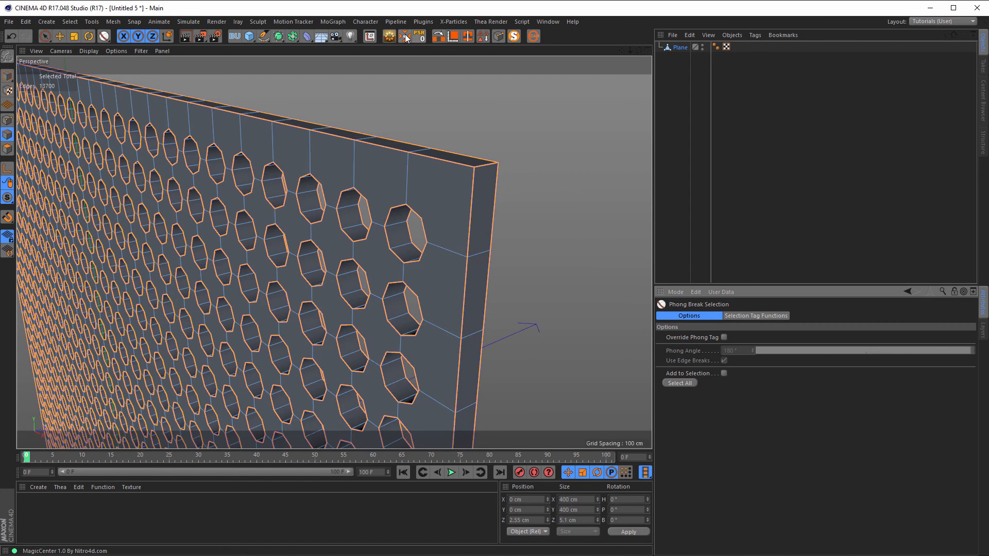
pyautogui.click(481, 36)
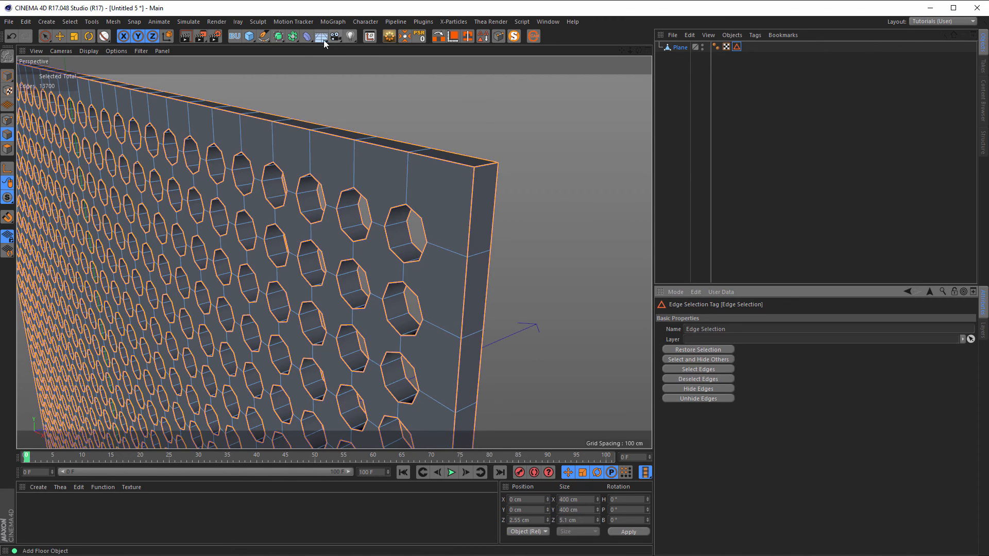
# Step: Add a Bevel deformer, restrict it to the stored Edge Selection, and turn off Use Angle
pyautogui.click(305, 37)
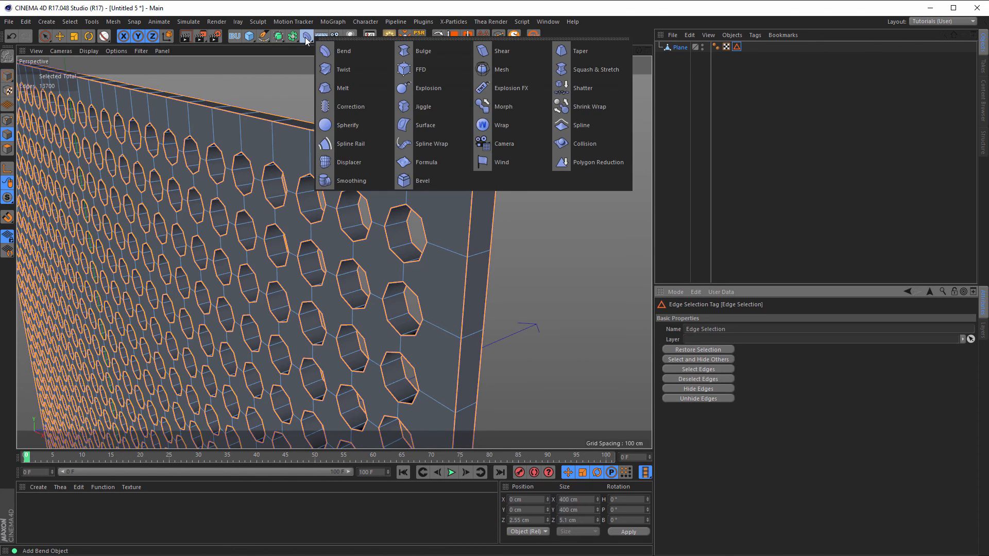
pyautogui.click(421, 179)
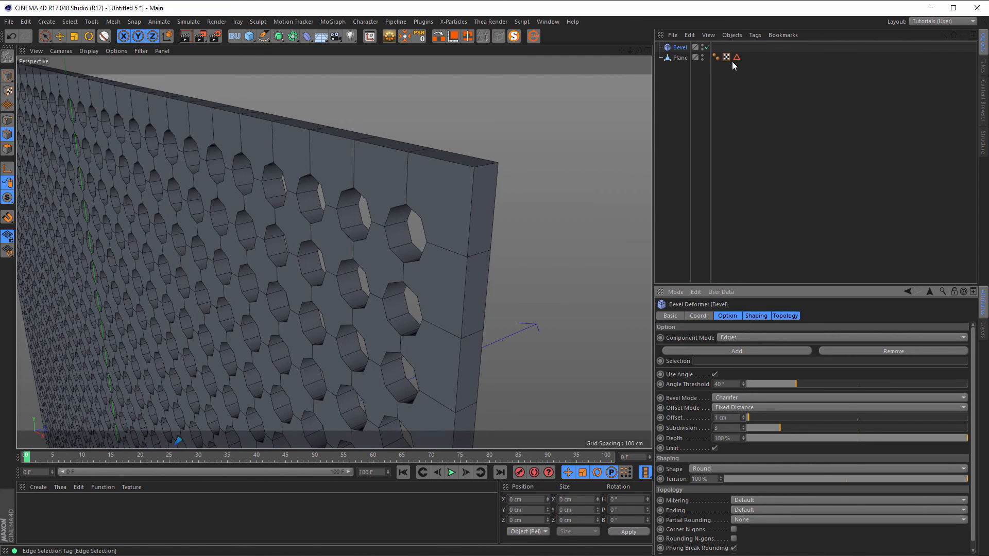
pyautogui.moveTo(735, 60); pyautogui.dragTo(721, 361)
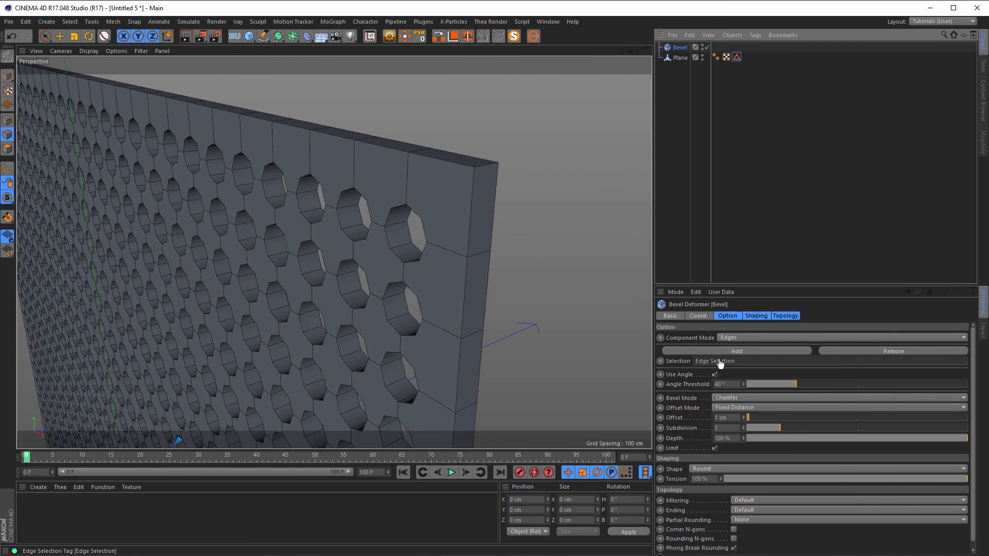
pyautogui.click(714, 374)
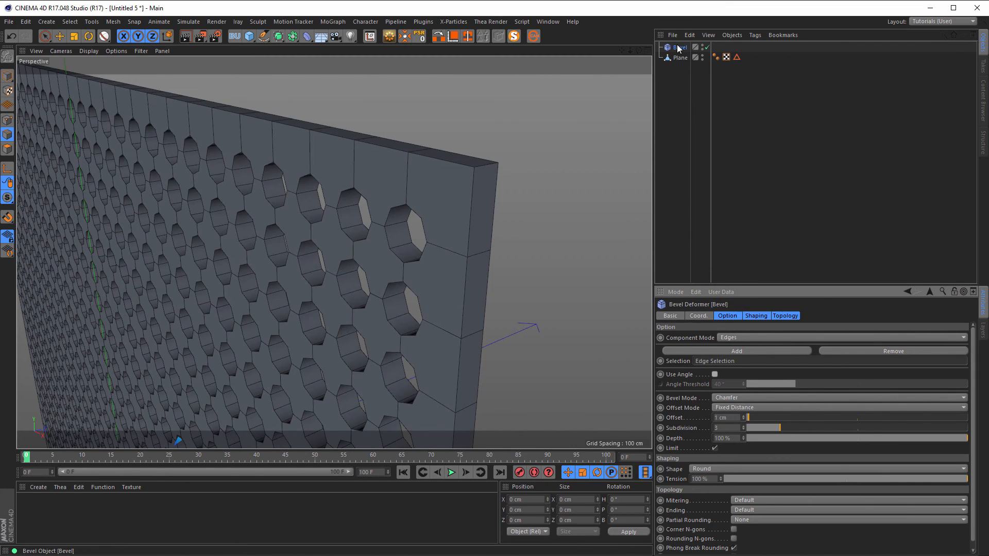
# Step: Set the Bevel deformer's subdivision to 2 and make the deformer a child of the Plane
pyautogui.doubleClick(731, 428)
pyautogui.write('2')
pyautogui.press('Return')
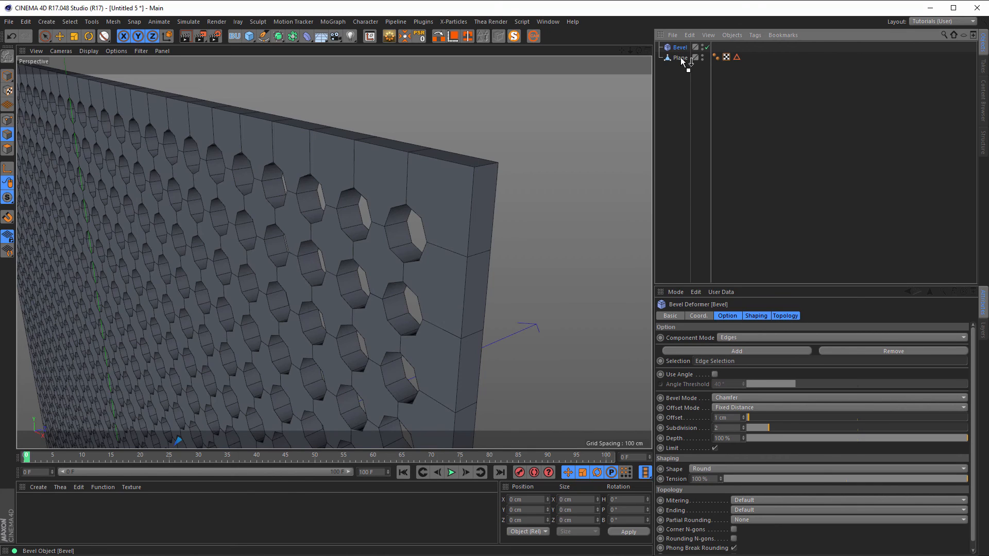
pyautogui.moveTo(681, 58); pyautogui.dragTo(681, 57)
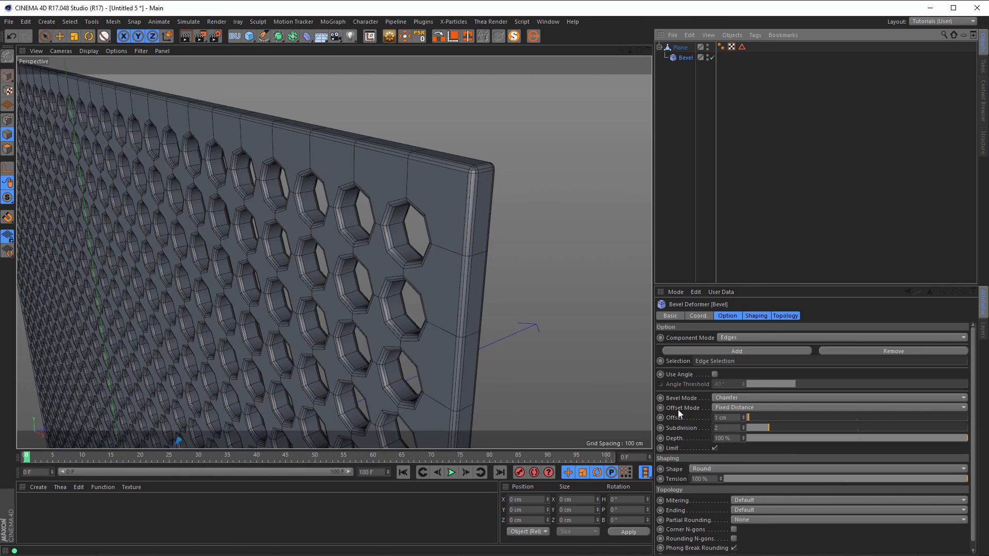
# Step: Set the Bevel deformer's offset to 0.5 cm
pyautogui.moveTo(728, 419); pyautogui.dragTo(671, 426)
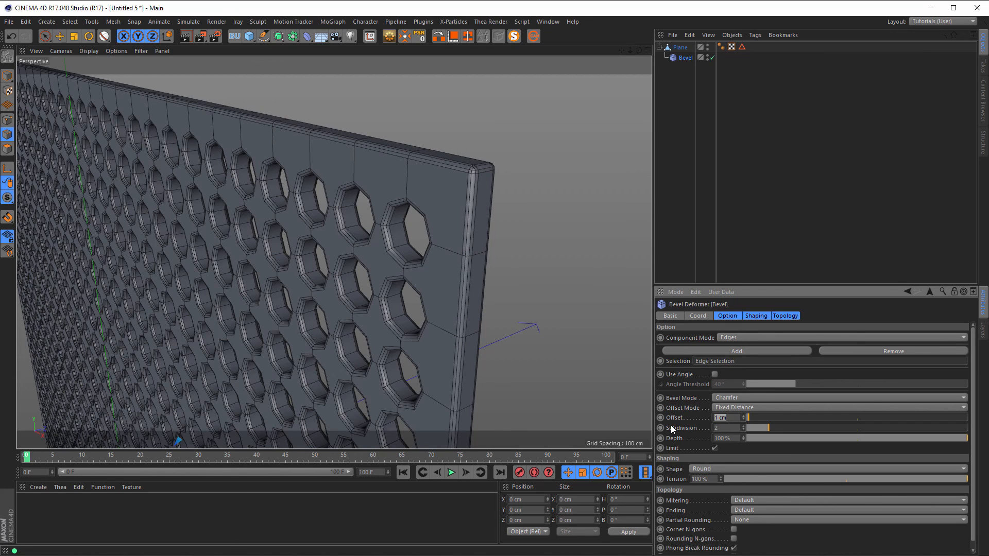
pyautogui.write('0.5')
pyautogui.press('Return')
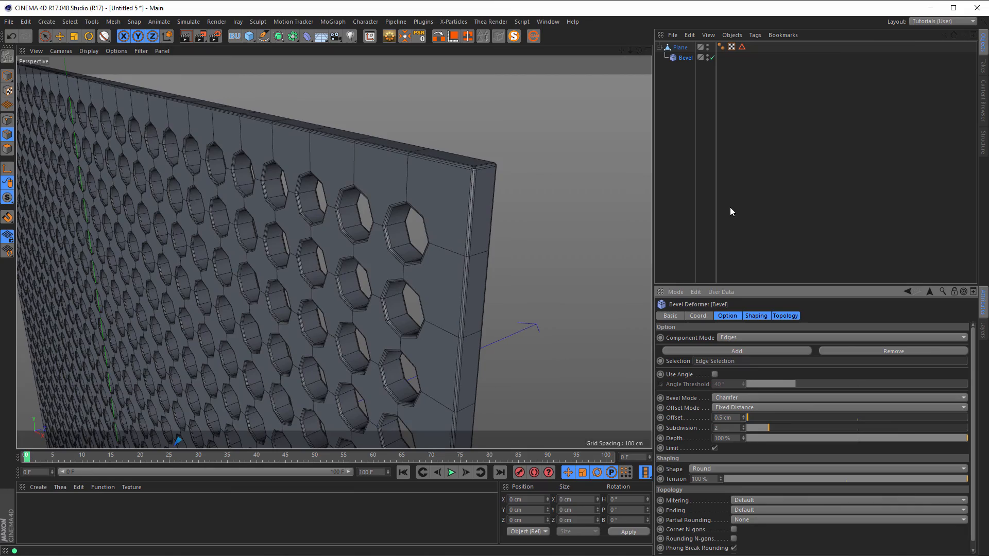
# Step: Place the Plane under a new Subdivision Surface to smooth the holes, and switch to Model mode
pyautogui.keyDown('alt'); pyautogui.moveTo(427, 206); pyautogui.dragTo(346, 228, button='right'); pyautogui.keyUp('alt')
pyautogui.moveTo(386, 222)
pyautogui.keyDown('alt'); pyautogui.mouseDown()
pyautogui.moveTo(353, 247)
pyautogui.moveTo(319, 253)
pyautogui.moveTo(393, 220)
pyautogui.mouseUp(); pyautogui.keyUp('alt')
pyautogui.keyDown('alt'); pyautogui.moveTo(419, 201); pyautogui.dragTo(543, 192, button='right'); pyautogui.keyUp('alt')
pyautogui.keyDown('alt'); pyautogui.moveTo(484, 211); pyautogui.dragTo(502, 213); pyautogui.keyUp('alt')
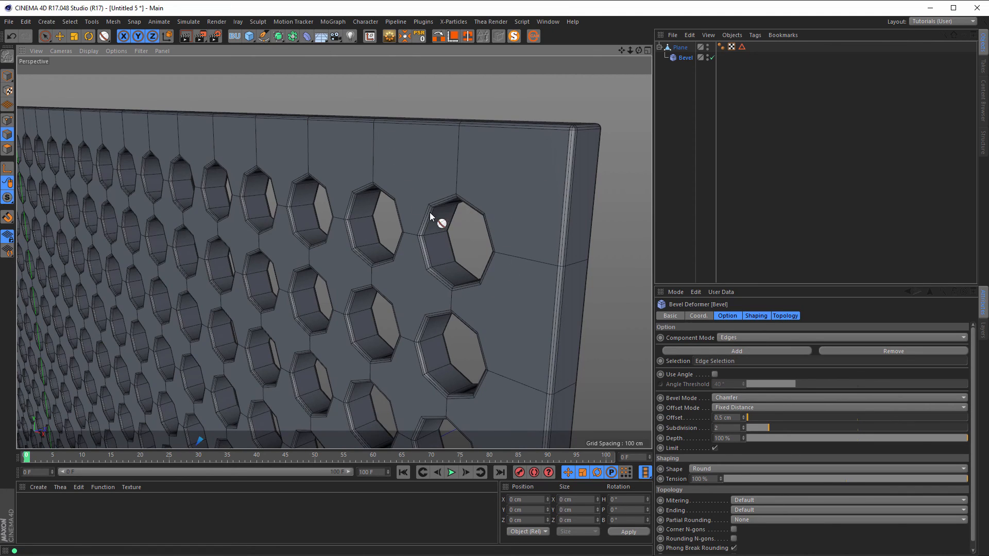
pyautogui.click(680, 47)
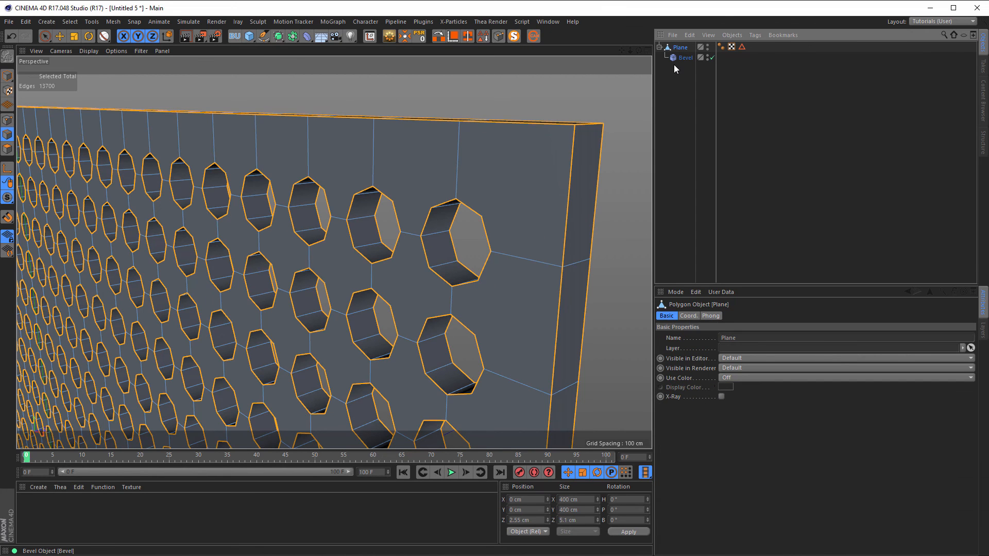
pyautogui.click(279, 37)
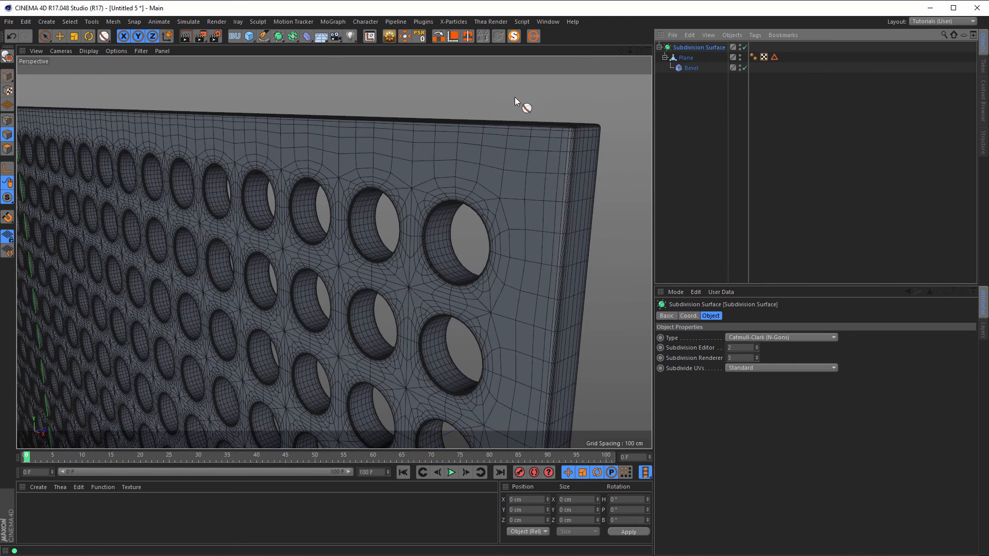
pyautogui.click(7, 76)
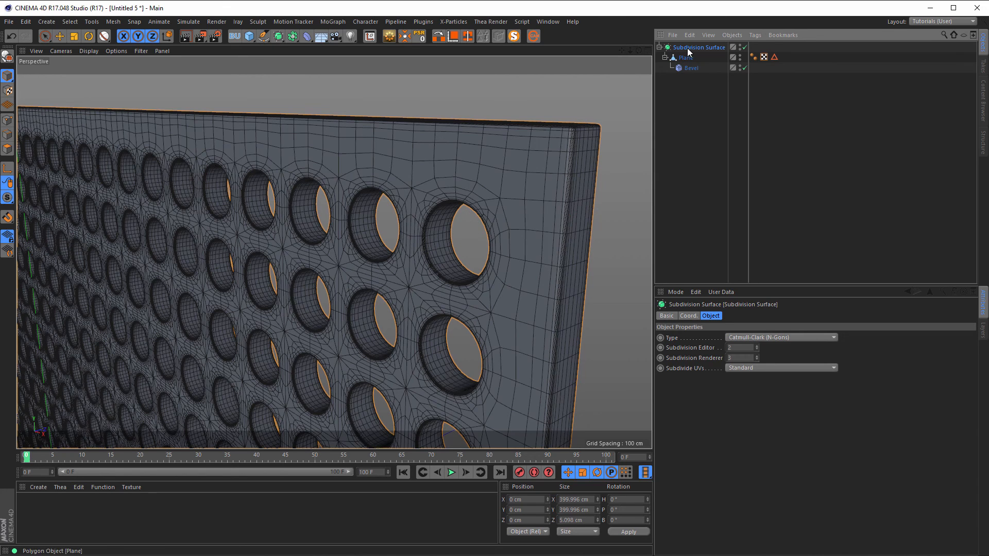
# Step: Set the Subdivision Surface type to Catmull-Clark and render the viewport to check the perforated panel
pyautogui.click(755, 338)
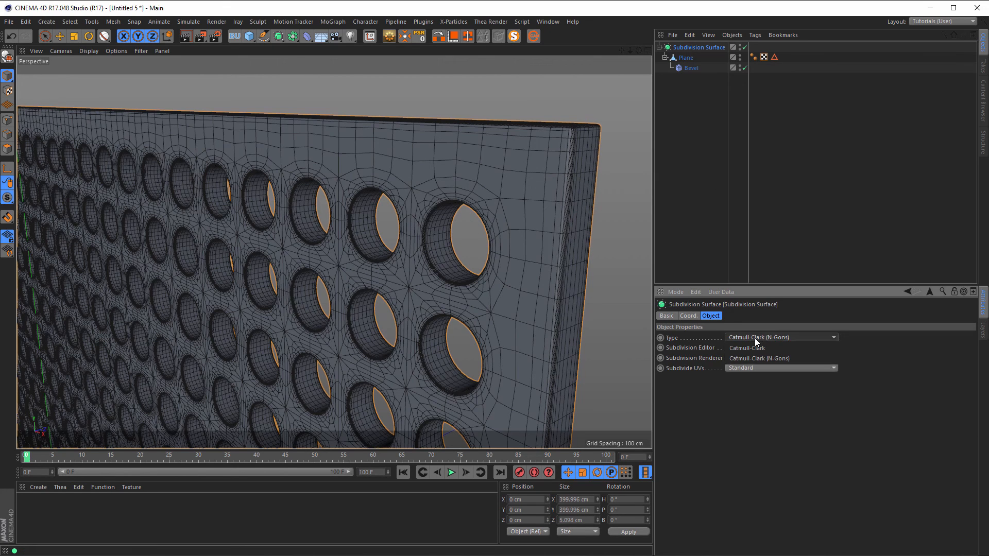
pyautogui.click(781, 348)
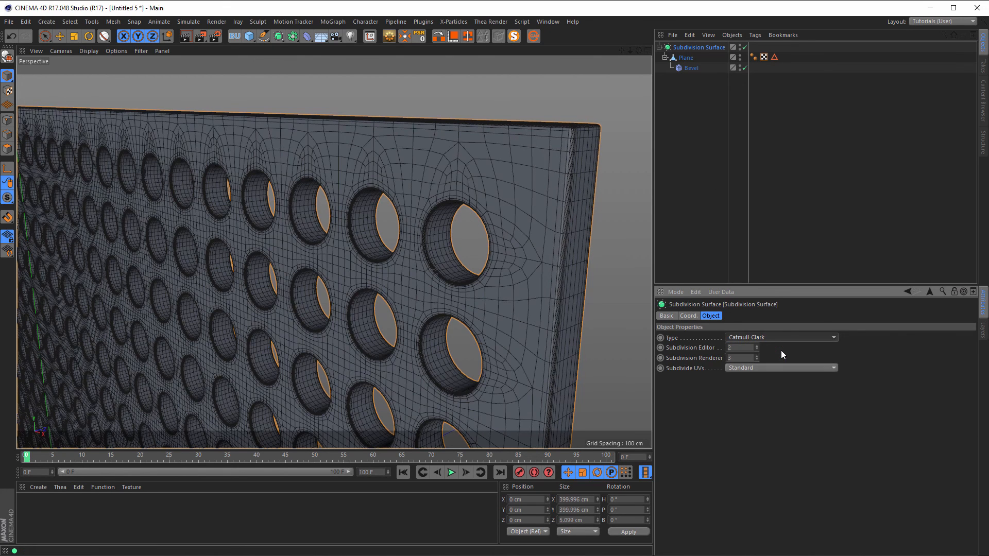
pyautogui.moveTo(463, 249)
pyautogui.keyDown('alt'); pyautogui.mouseDown(button='right')
pyautogui.moveTo(415, 257)
pyautogui.moveTo(421, 268)
pyautogui.mouseUp(button='right'); pyautogui.keyUp('alt')
pyautogui.keyDown('alt'); pyautogui.moveTo(421, 268); pyautogui.dragTo(433, 220); pyautogui.keyUp('alt')
pyautogui.hotkey('ctrl', 'r')
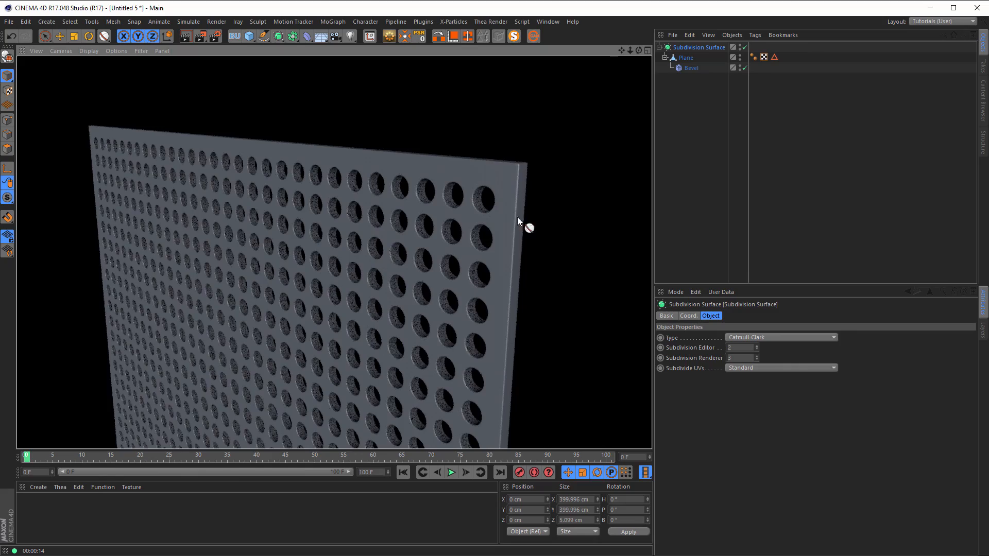
# Step: Delete the Subdivision Surface together with its Plane and Bevel children to empty the scene
pyautogui.moveTo(467, 220)
pyautogui.keyDown('alt'); pyautogui.mouseDown(button='right')
pyautogui.moveTo(404, 237)
pyautogui.moveTo(388, 252)
pyautogui.mouseUp(button='right'); pyautogui.keyUp('alt')
pyautogui.keyDown('alt'); pyautogui.moveTo(388, 253); pyautogui.dragTo(331, 182); pyautogui.keyUp('alt')
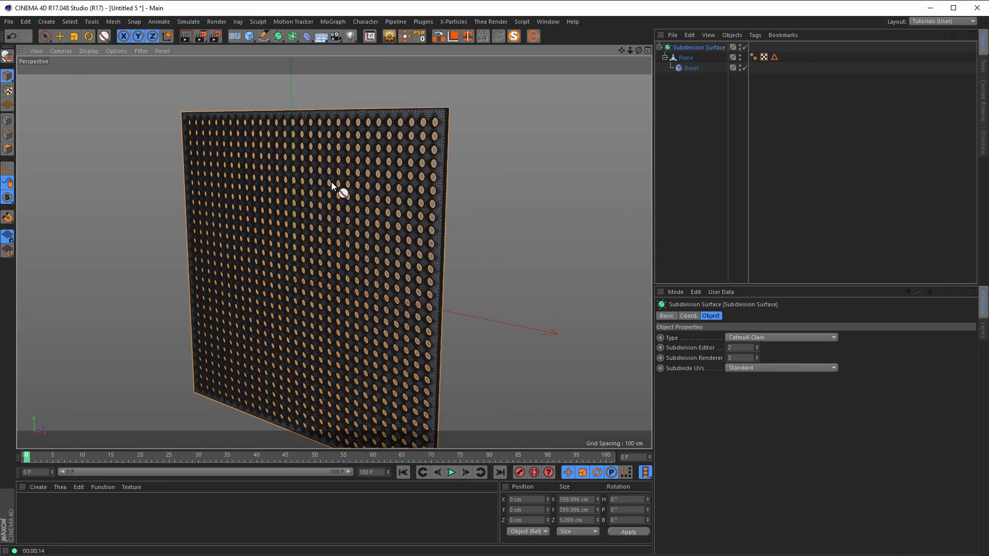
pyautogui.moveTo(333, 181)
pyautogui.keyDown('alt'); pyautogui.mouseDown()
pyautogui.moveTo(403, 176)
pyautogui.moveTo(474, 123)
pyautogui.moveTo(548, 128)
pyautogui.moveTo(415, 185)
pyautogui.moveTo(299, 192)
pyautogui.moveTo(327, 187)
pyautogui.moveTo(322, 163)
pyautogui.moveTo(337, 157)
pyautogui.mouseUp(); pyautogui.keyUp('alt')
pyautogui.keyDown('alt'); pyautogui.moveTo(379, 147); pyautogui.dragTo(555, 143, button='right'); pyautogui.keyUp('alt')
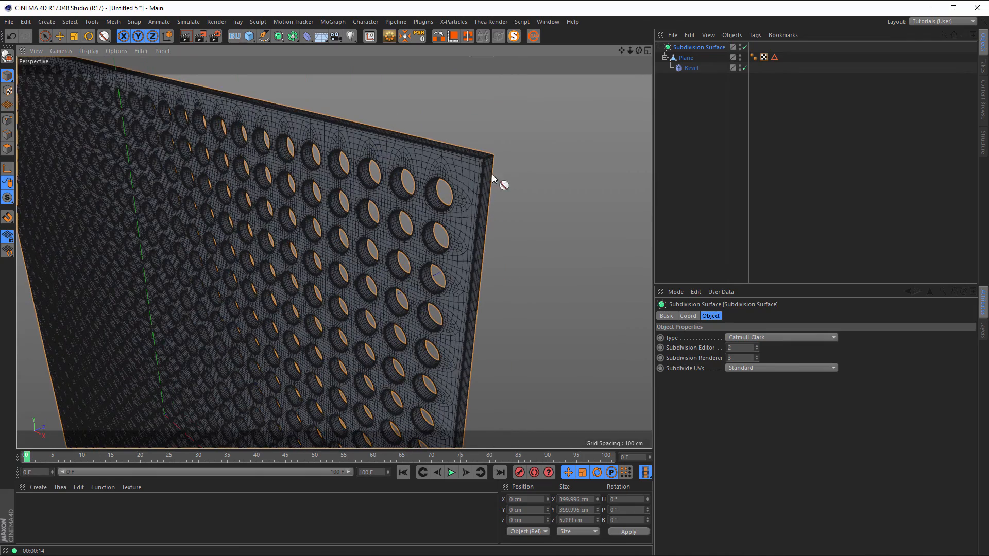
pyautogui.keyDown('alt'); pyautogui.moveTo(492, 174); pyautogui.dragTo(589, 153); pyautogui.keyUp('alt')
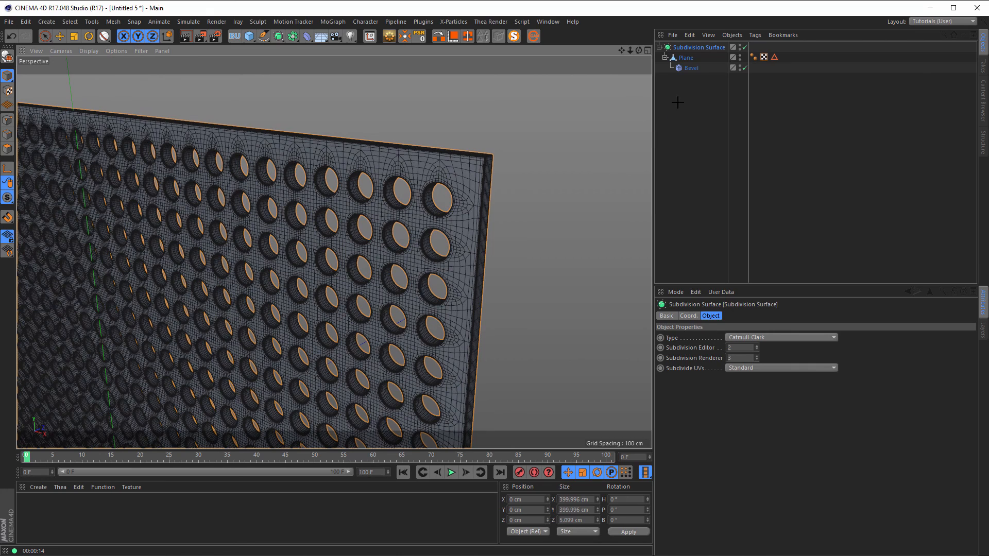
pyautogui.middleClick(693, 48)
pyautogui.press('Delete')
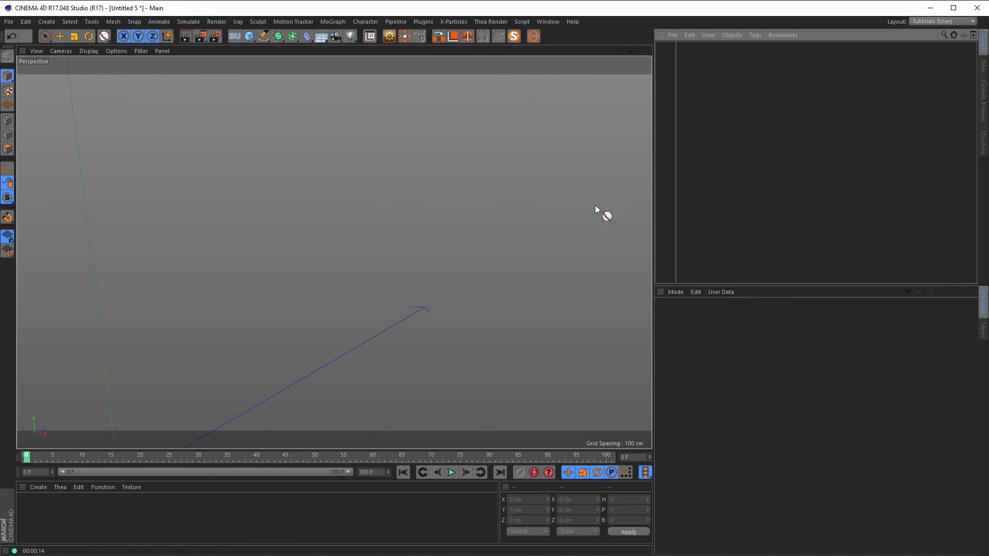
# Step: Add a Rectangle spline in the Front view with Rounding enabled at a 50 cm radius
pyautogui.middleClick(459, 239)
pyautogui.middleClick(460, 317)
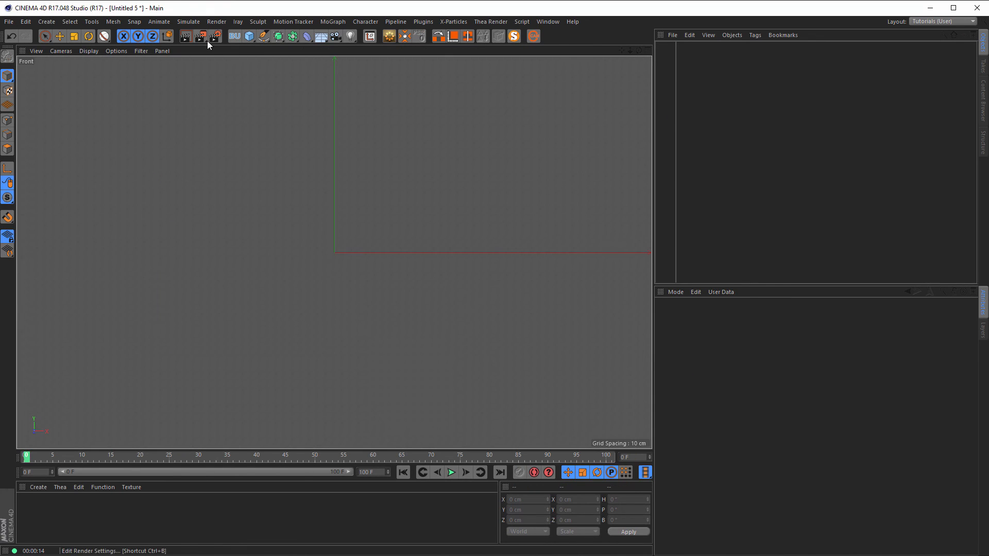
pyautogui.click(263, 37)
pyautogui.click(363, 125)
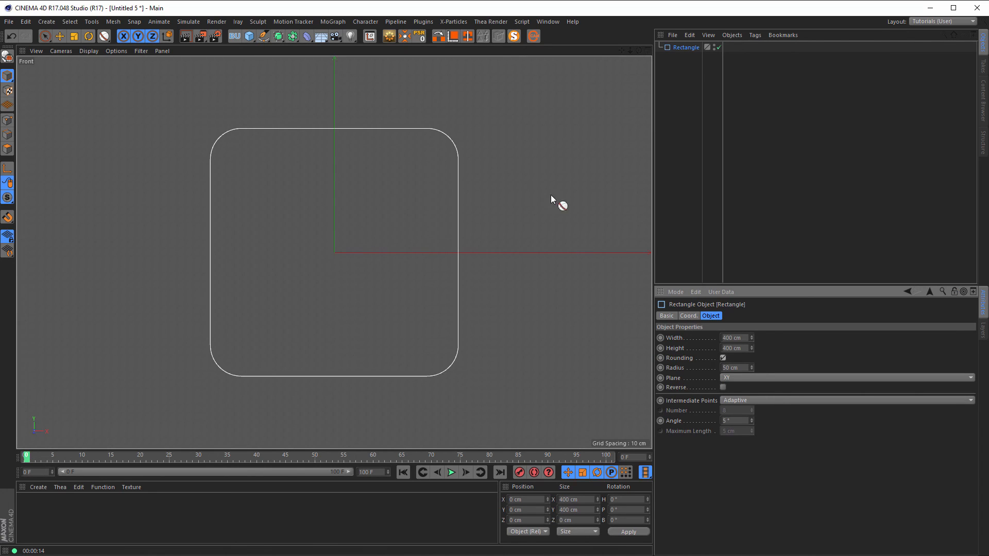
# Step: Add a Circle spline and scale it down to a radius of about 7.6 cm
pyautogui.click(264, 36)
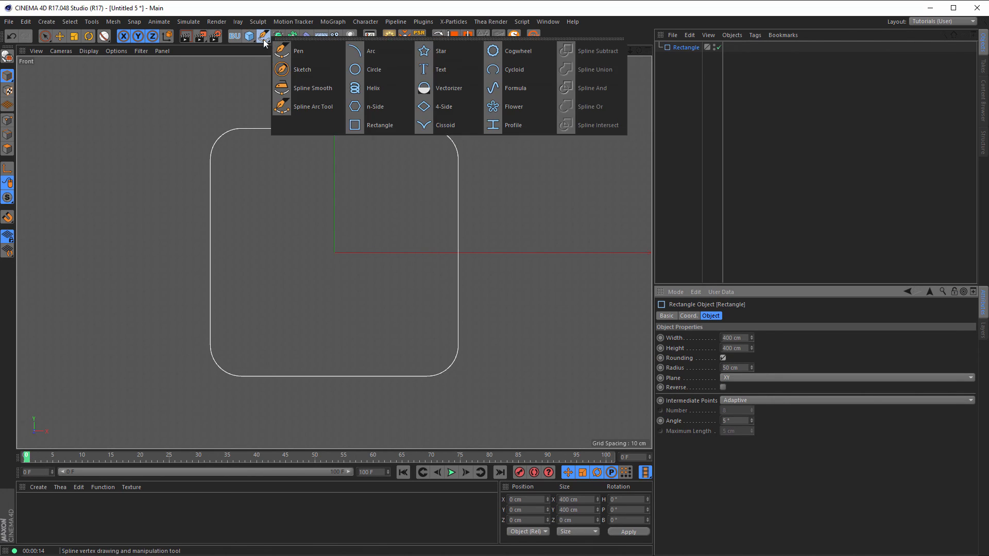
pyautogui.click(371, 69)
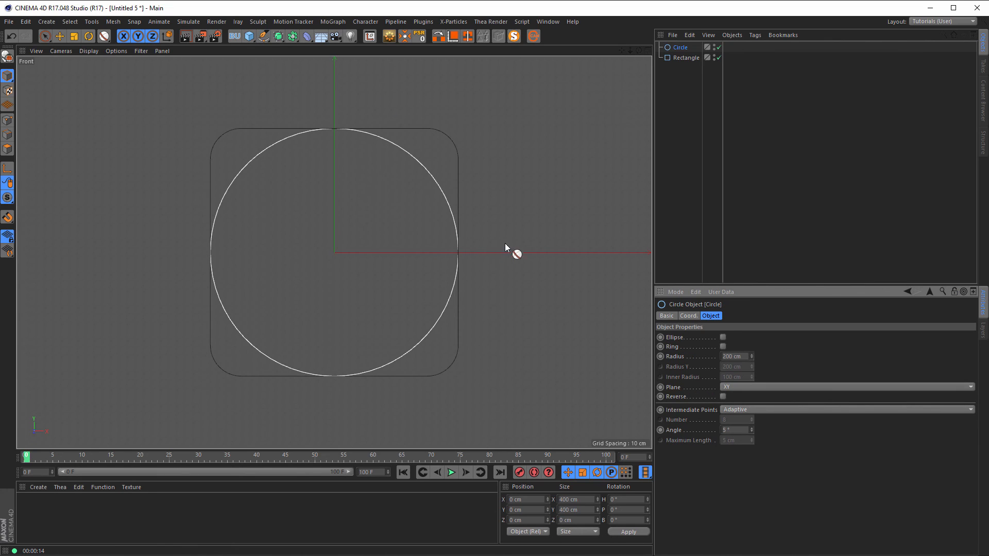
pyautogui.press('t')
pyautogui.moveTo(557, 242); pyautogui.dragTo(277, 425)
pyautogui.click(679, 47)
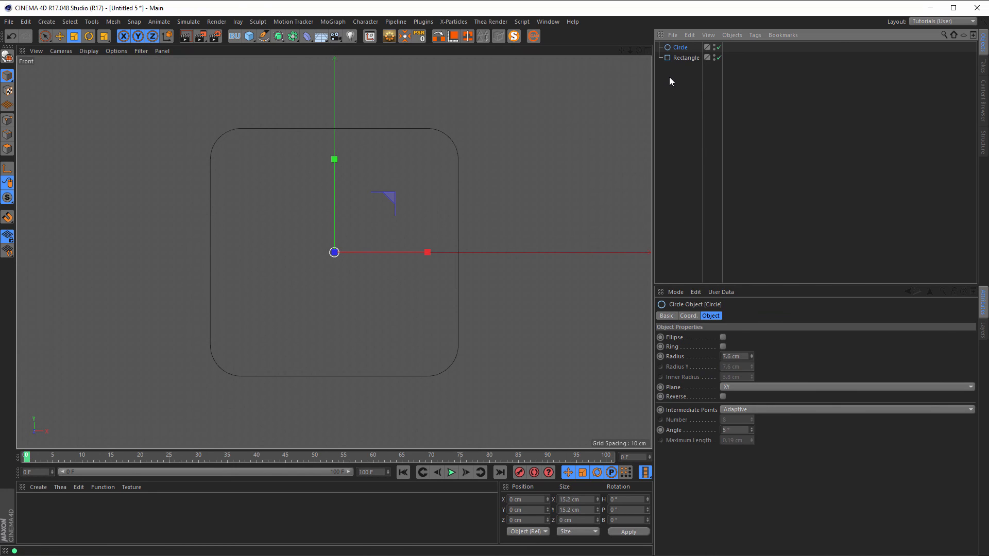
# Step: Place the Circle in a new MoGraph Cloner, set it to Grid Array mode, and set the Z count to 1
pyautogui.click(326, 23)
pyautogui.keyDown('alt'); pyautogui.click(343, 99); pyautogui.keyUp('alt')
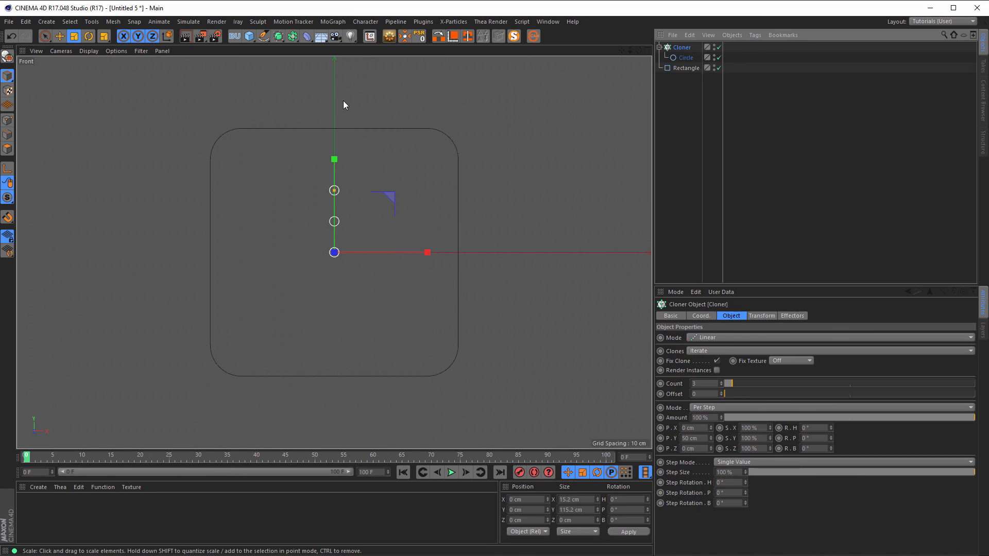
pyautogui.click(705, 338)
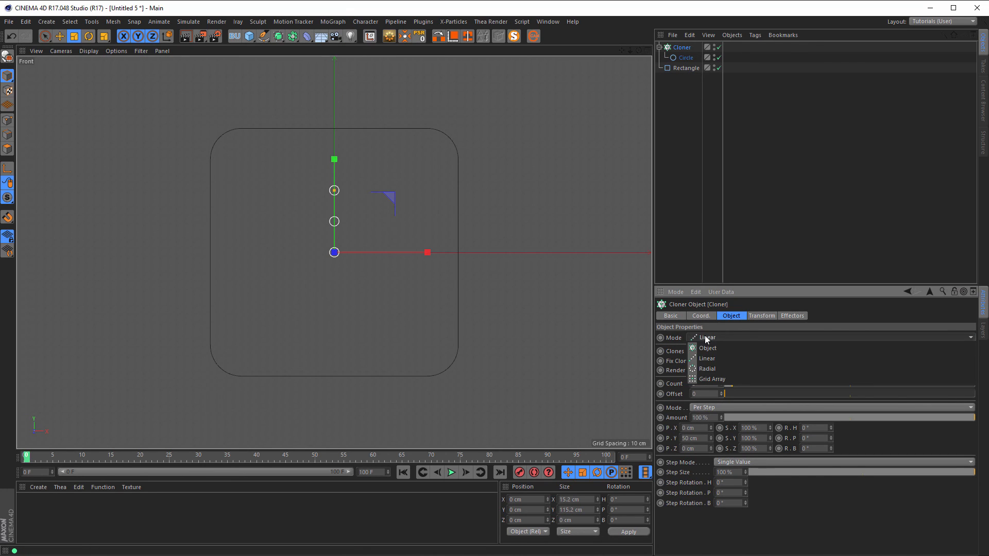
pyautogui.click(726, 382)
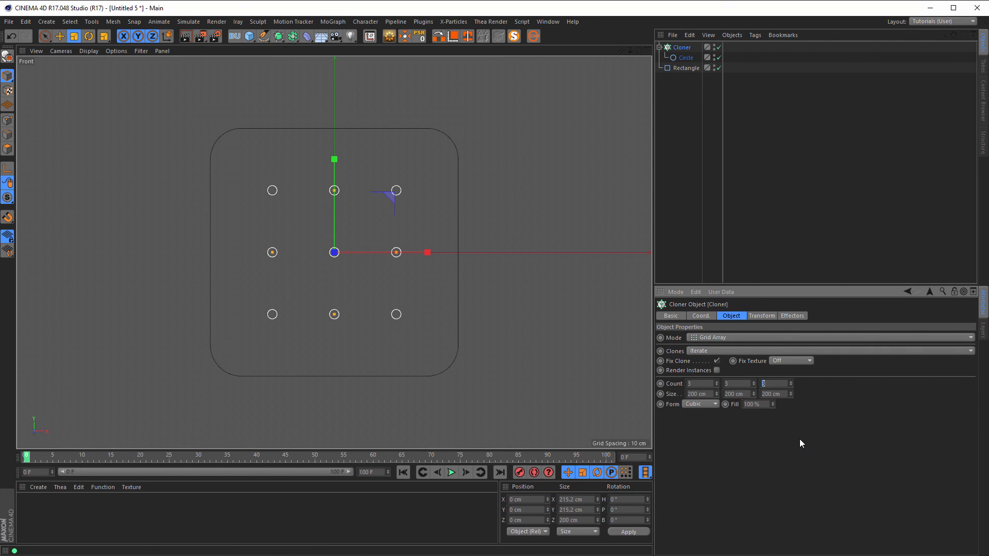
pyautogui.write('1')
pyautogui.press('Return')
# Step: Set the Cloner's grid size to 366 cm on all three axes so the circles stay within the rectangle
pyautogui.moveTo(718, 394); pyautogui.dragTo(803, 394)
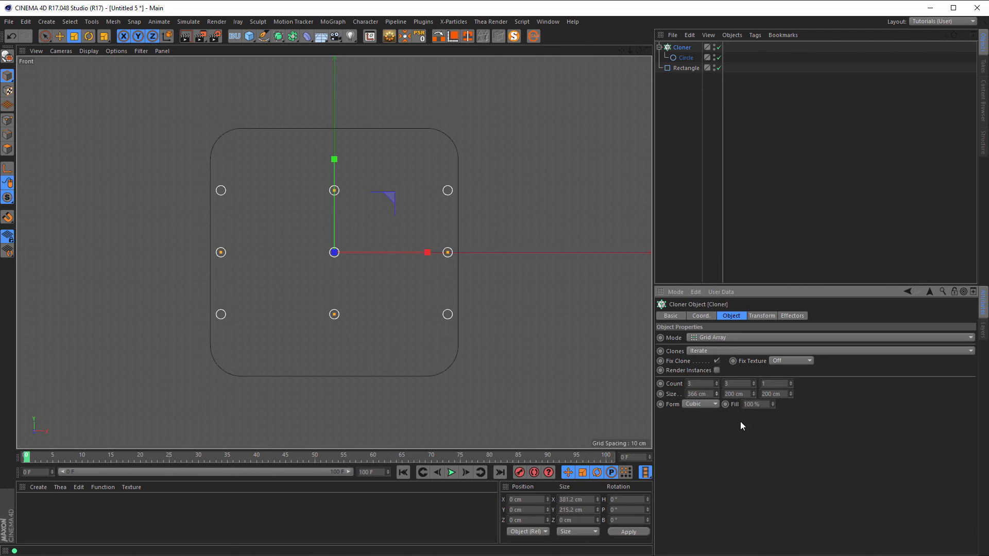
pyautogui.click(782, 394)
pyautogui.write('366')
pyautogui.press('Return')
pyautogui.moveTo(747, 394); pyautogui.dragTo(669, 411)
pyautogui.write('366')
pyautogui.press('Return')
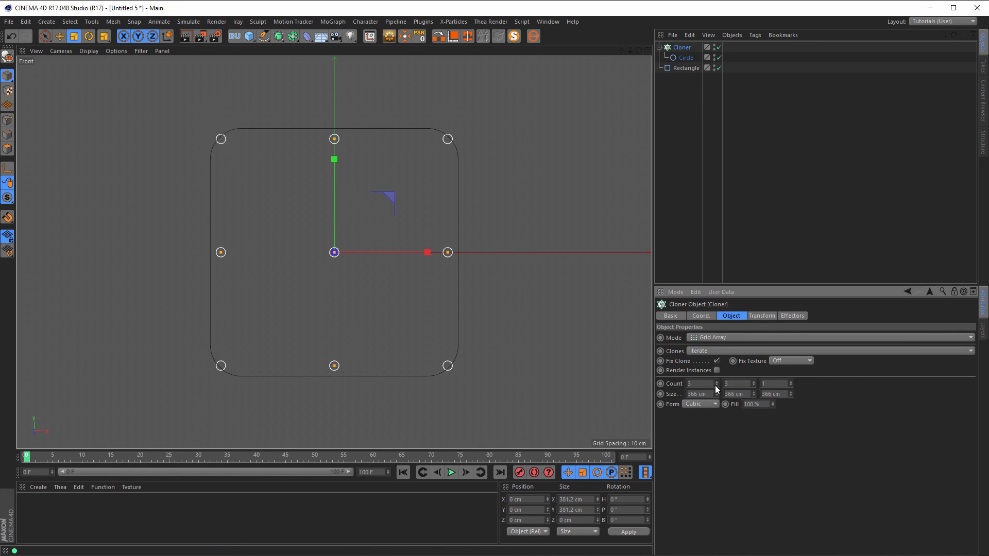
# Step: Set the Cloner's count to 18 in both X and Y
pyautogui.moveTo(716, 384); pyautogui.dragTo(733, 381)
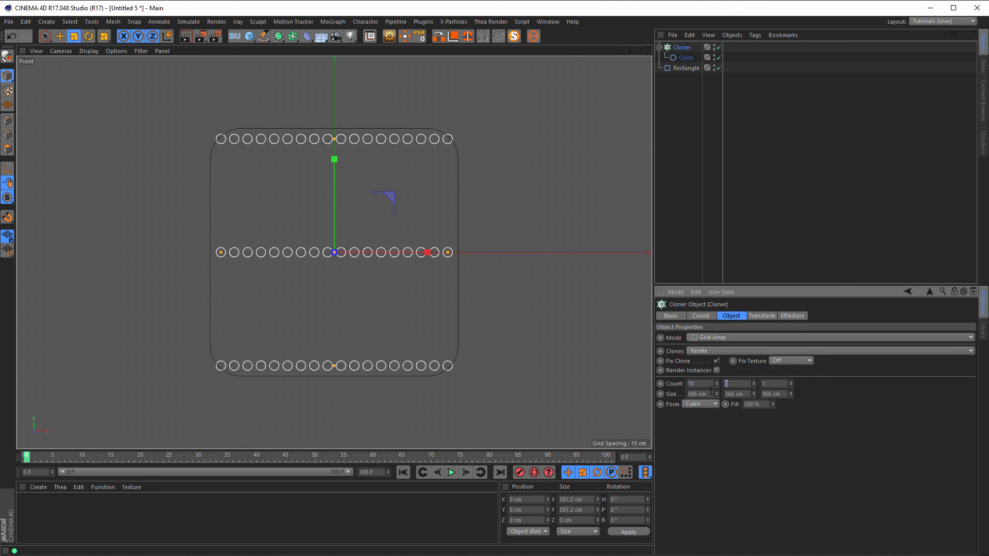
pyautogui.write('18')
pyautogui.press('Return')
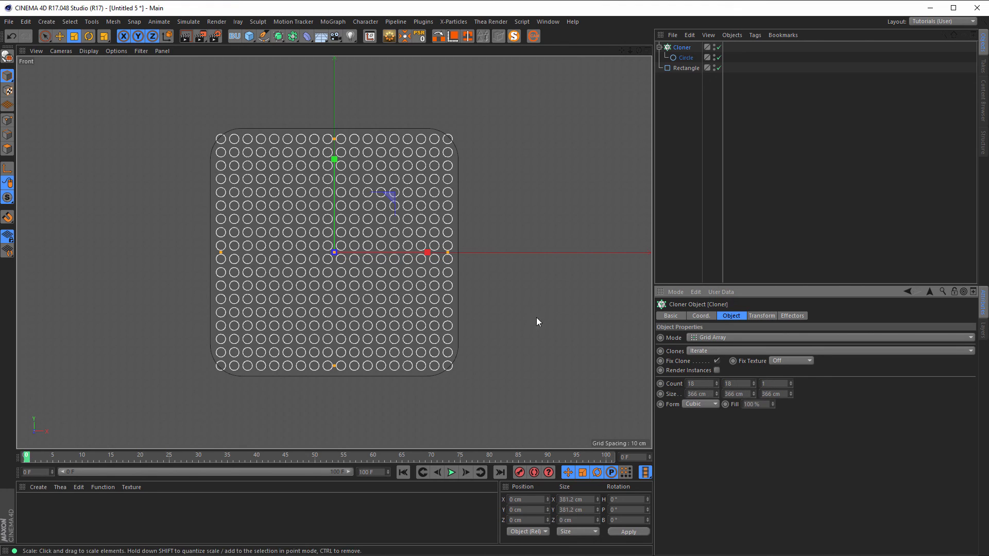
# Step: Return to the Perspective view and add a Spline Mask object
pyautogui.middleClick(505, 308)
pyautogui.middleClick(242, 205)
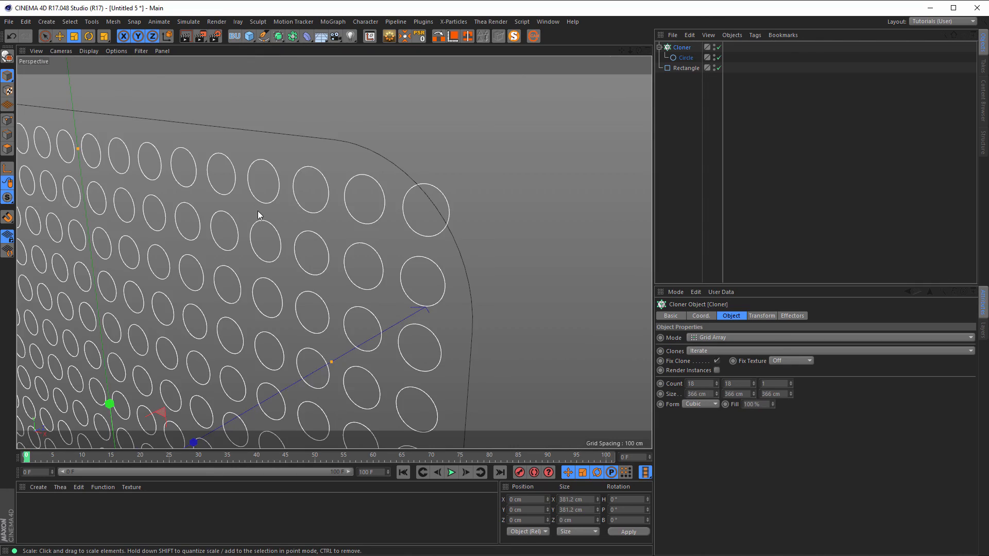
pyautogui.keyDown('alt'); pyautogui.moveTo(280, 266); pyautogui.dragTo(317, 257); pyautogui.keyUp('alt')
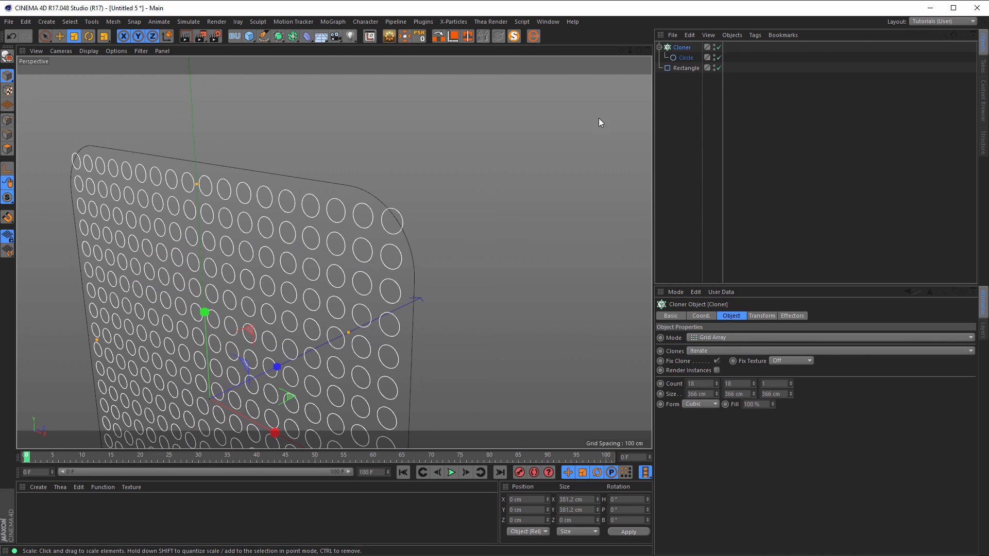
pyautogui.click(278, 38)
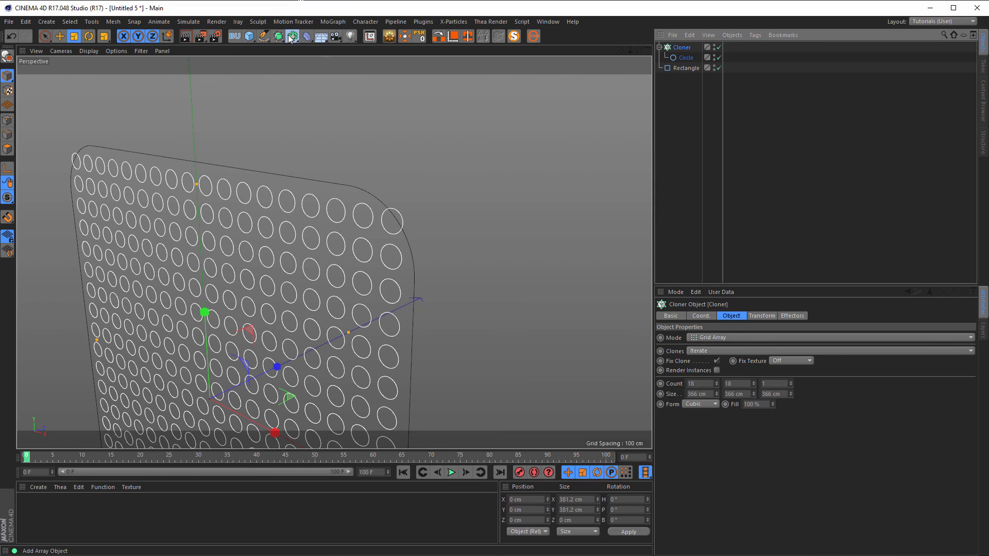
pyautogui.moveTo(292, 36); pyautogui.dragTo(295, 71)
pyautogui.click(312, 70)
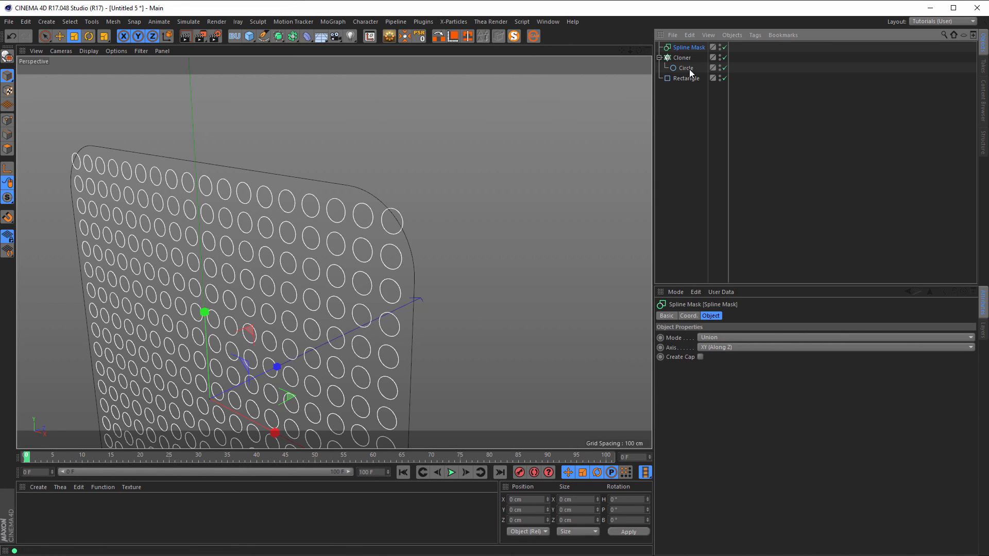
# Step: Make the Rectangle and the Cloner children of the Spline Mask, with the Rectangle first
pyautogui.click(659, 58)
pyautogui.moveTo(692, 46)
pyautogui.mouseDown()
pyautogui.moveTo(684, 68)
pyautogui.moveTo(688, 54)
pyautogui.mouseUp()
pyautogui.click(688, 46)
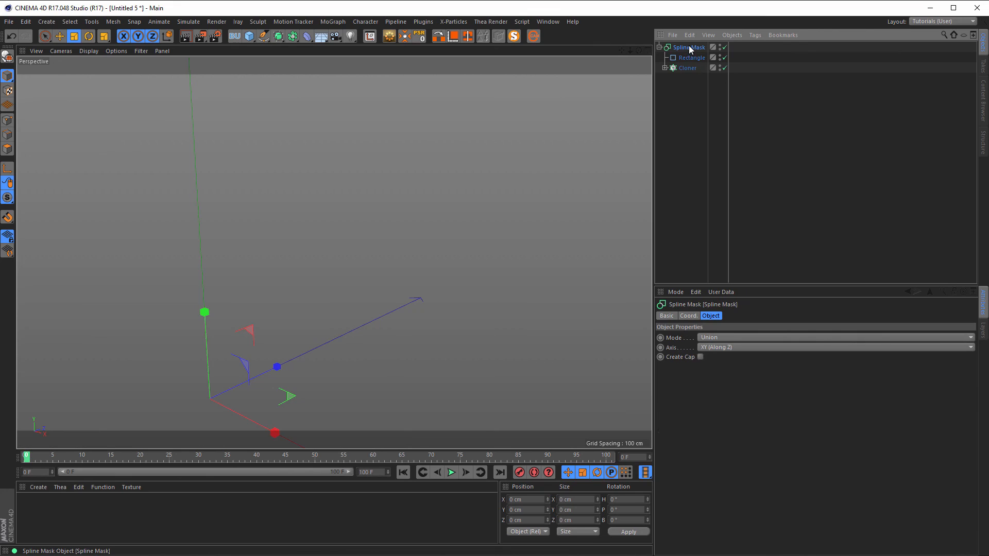
# Step: Set the Spline Mask's mode to Or and its axis to XZ (Along Y), trying ZY (Along X) on the way
pyautogui.click(724, 337)
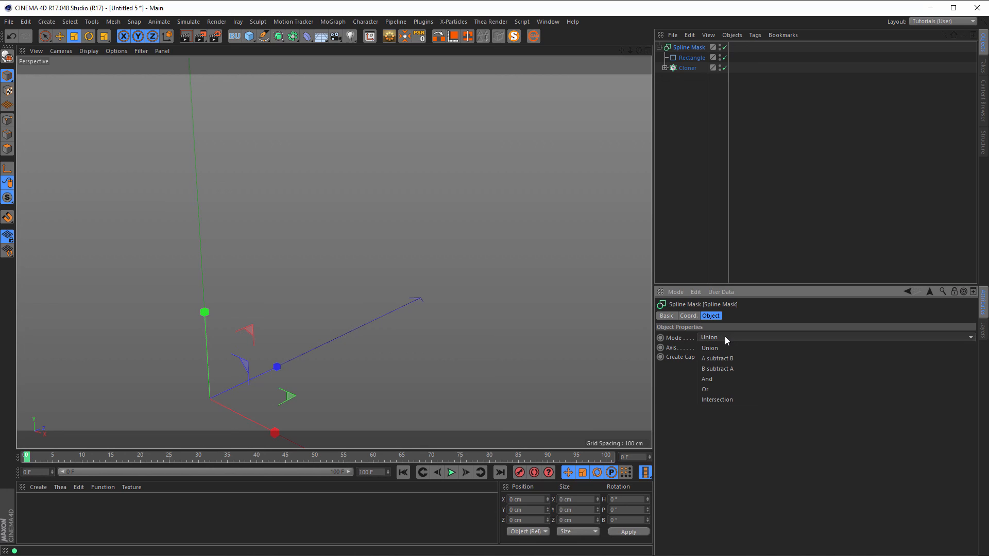
pyautogui.click(716, 390)
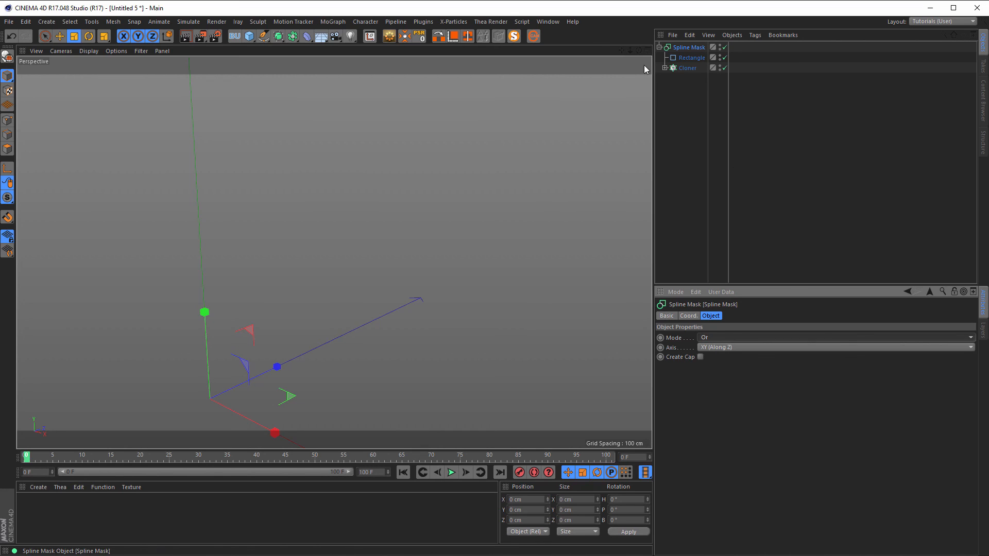
pyautogui.keyDown('alt'); pyautogui.moveTo(370, 273); pyautogui.dragTo(366, 275); pyautogui.keyUp('alt')
pyautogui.keyDown('alt'); pyautogui.moveTo(344, 338); pyautogui.dragTo(380, 290, button='middle'); pyautogui.keyUp('alt')
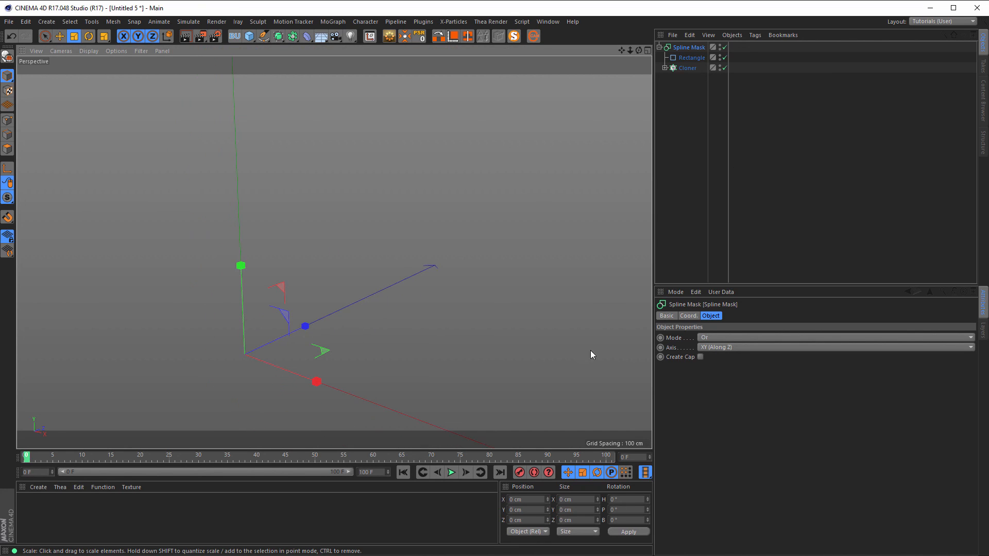
pyautogui.click(715, 347)
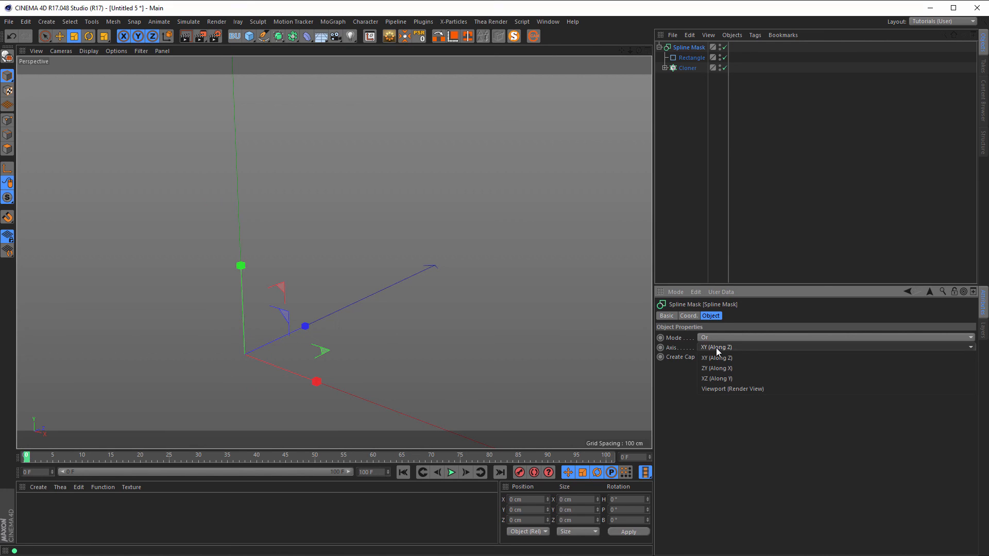
pyautogui.click(748, 368)
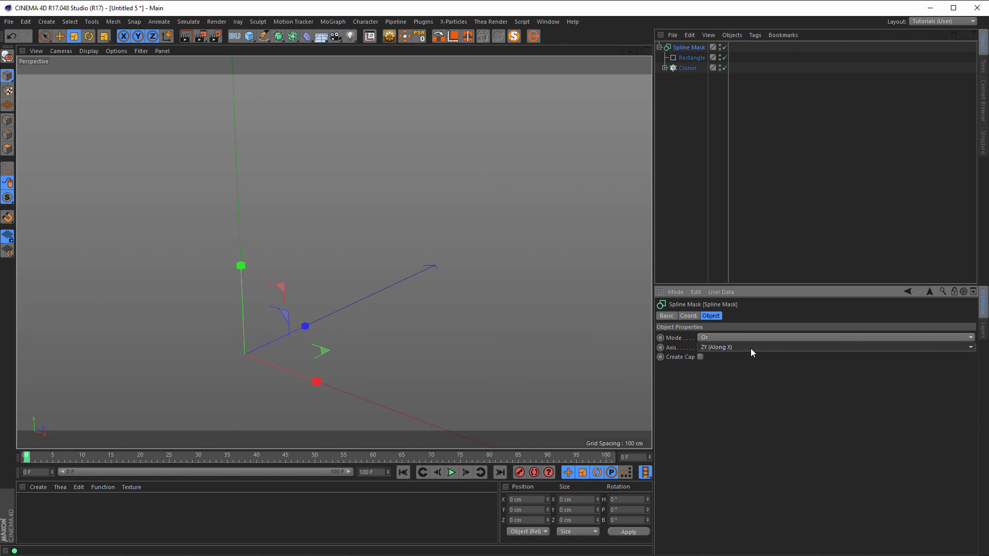
pyautogui.click(750, 348)
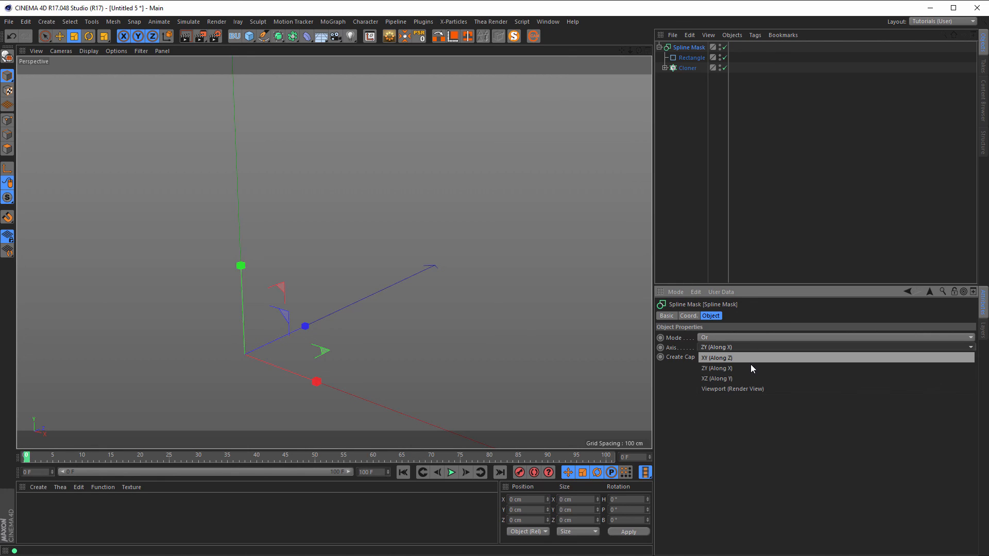
pyautogui.click(750, 377)
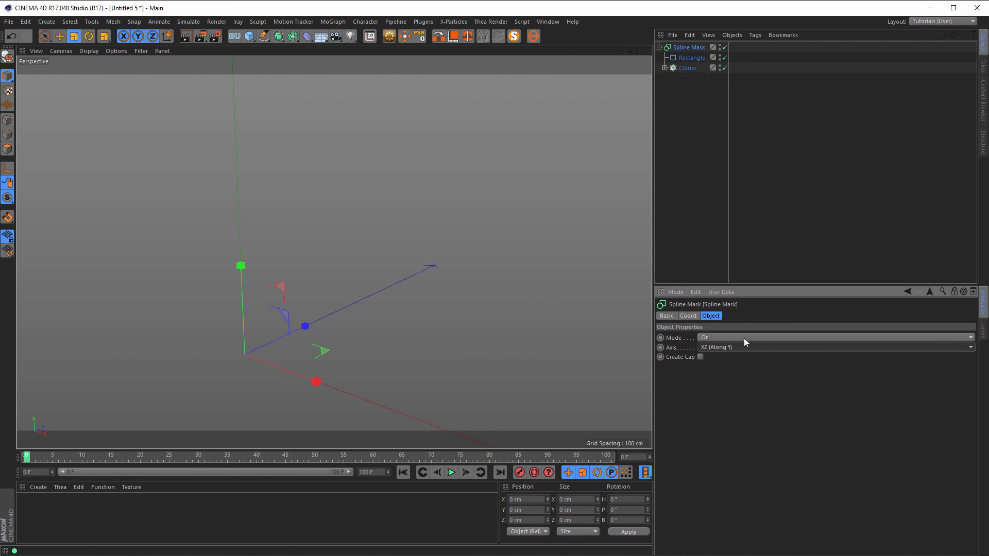
# Step: Take the Cloner out of the Spline Mask and collapse it into a single spline object
pyautogui.click(664, 67)
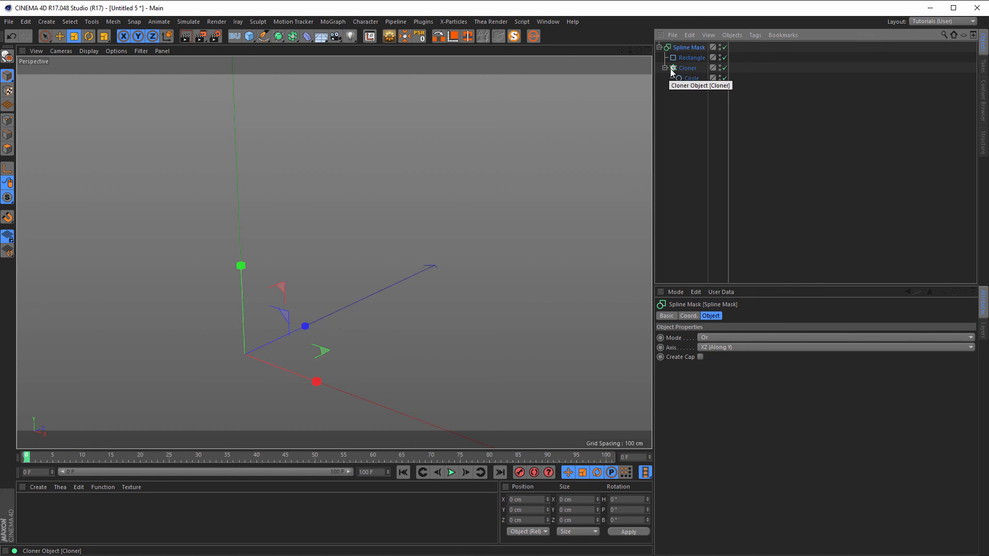
pyautogui.click(682, 70)
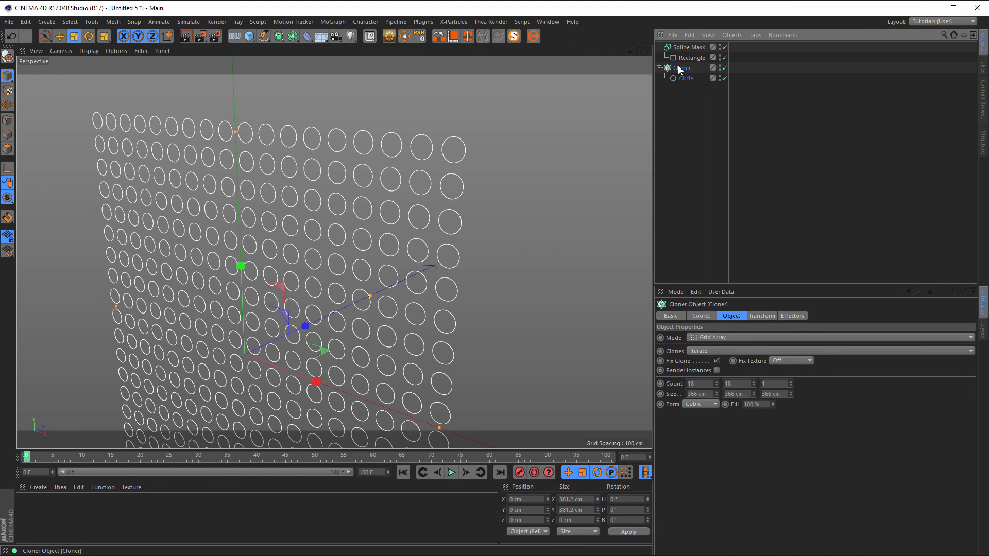
pyautogui.click(392, 38)
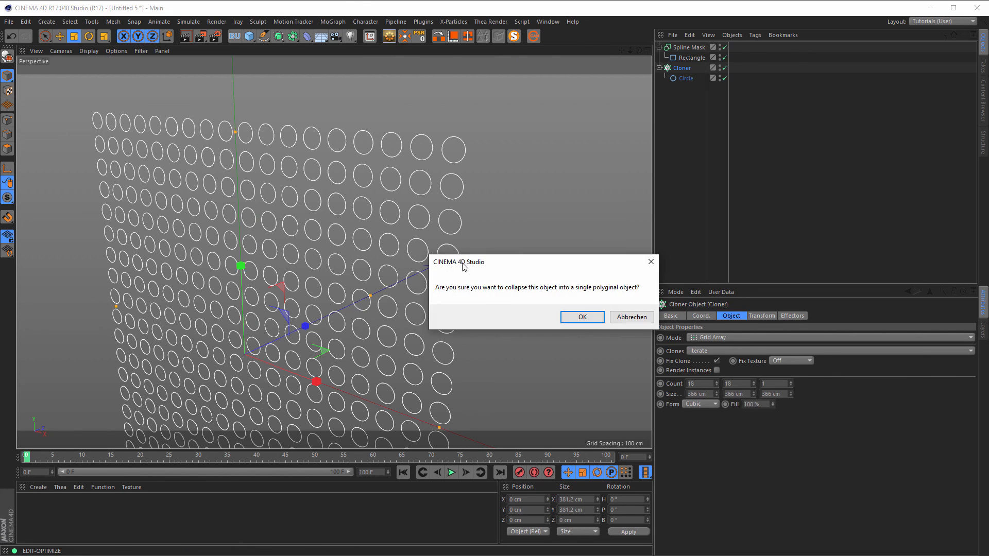
pyautogui.click(570, 318)
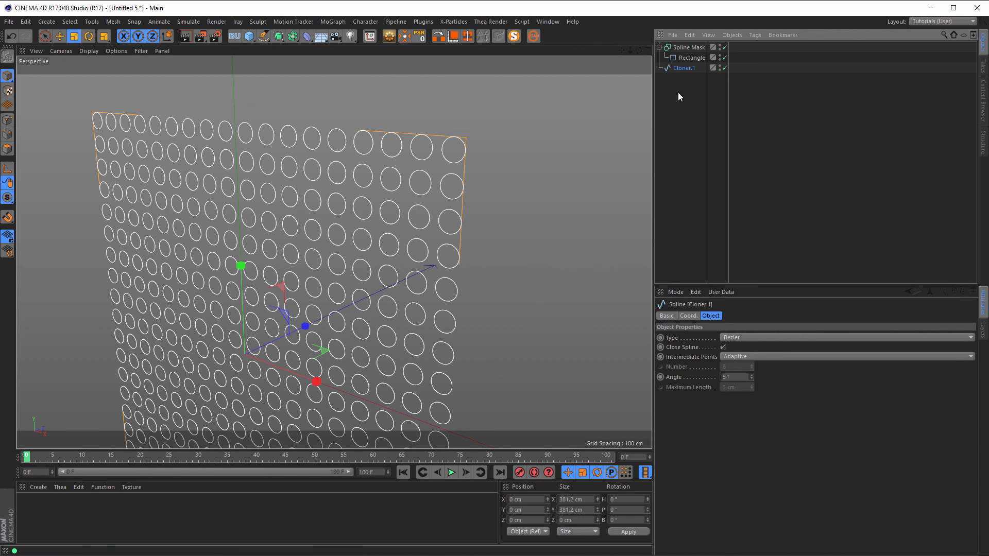
# Step: Make the collapsed circle spline a child of the Spline Mask beside the Rectangle and set the mask's axis to XY (Along Z)
pyautogui.moveTo(681, 69); pyautogui.dragTo(690, 62)
pyautogui.click(690, 48)
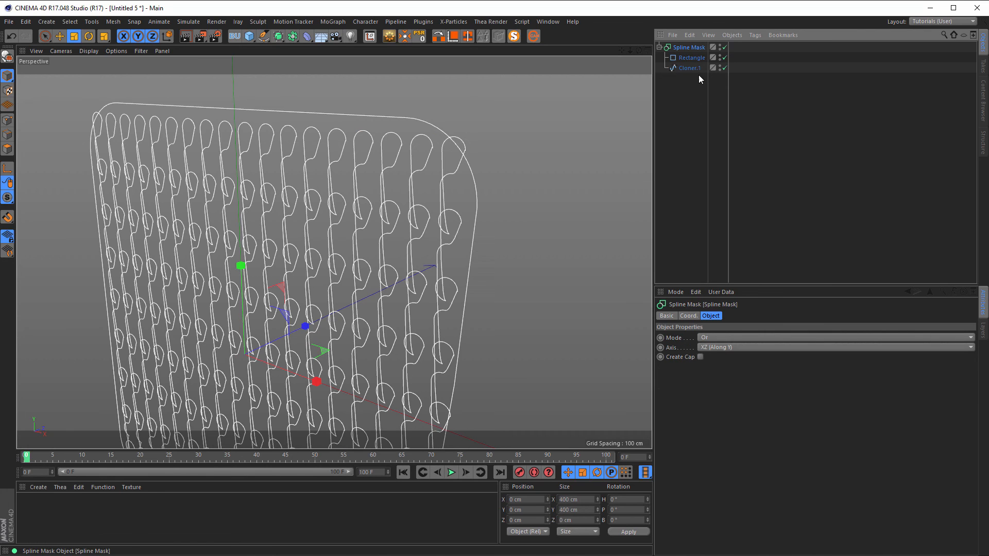
pyautogui.click(737, 347)
pyautogui.click(739, 356)
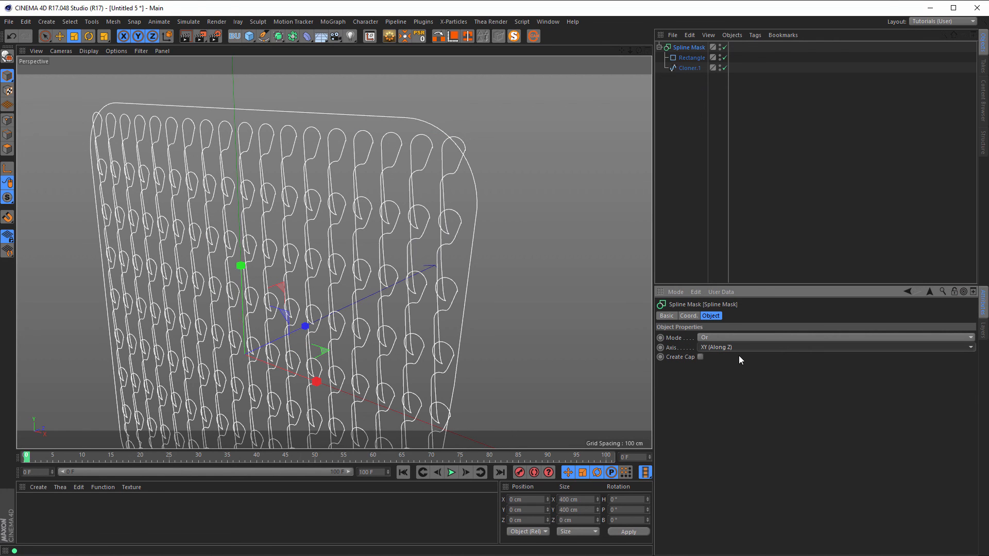
pyautogui.keyDown('alt'); pyautogui.moveTo(441, 176); pyautogui.dragTo(457, 189); pyautogui.keyUp('alt')
# Step: Try the Spline Mask's Union and And modes and set the mode back to Or
pyautogui.click(711, 336)
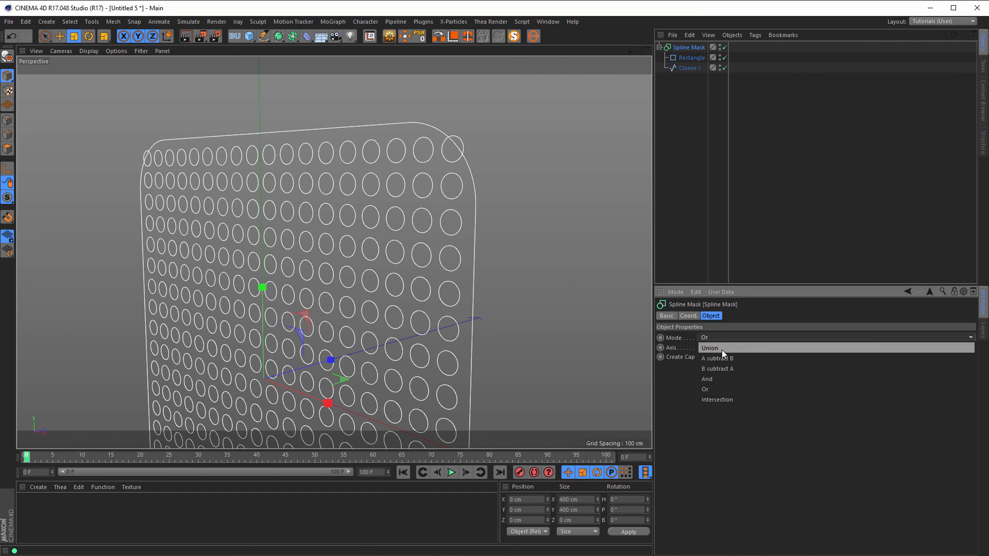
pyautogui.click(722, 352)
pyautogui.click(727, 337)
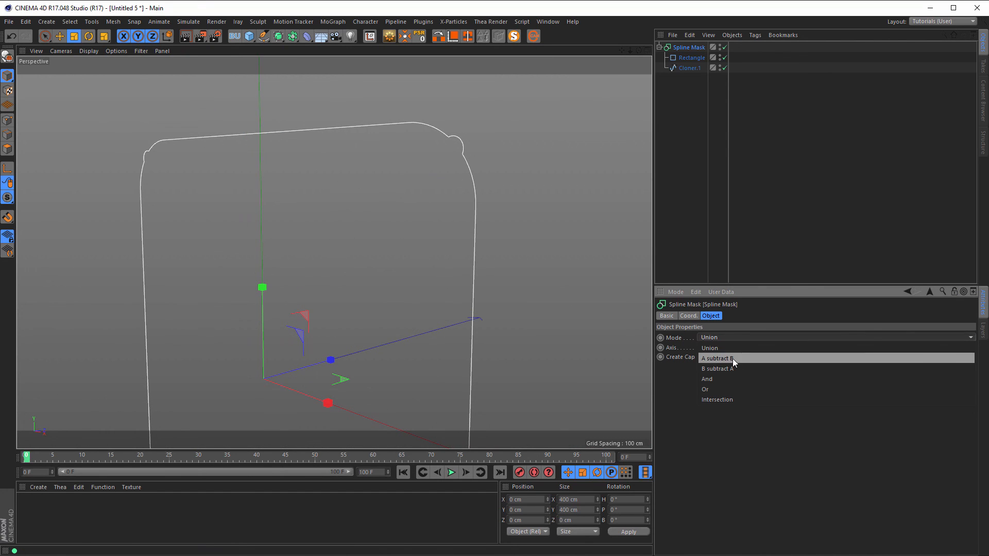
pyautogui.click(739, 379)
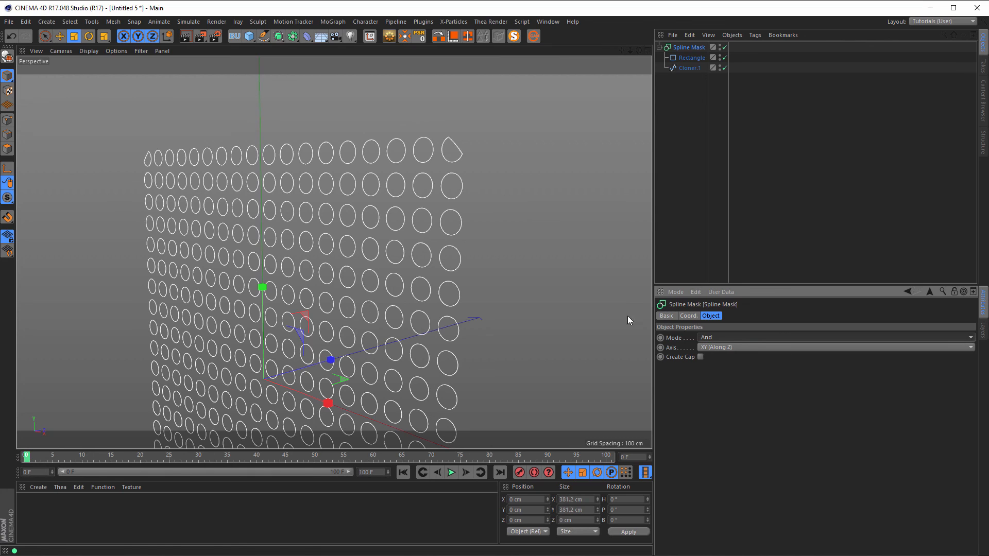
pyautogui.scroll(-5, 419, 215)
pyautogui.keyDown('alt'); pyautogui.moveTo(381, 220); pyautogui.dragTo(366, 204, button='middle'); pyautogui.keyUp('alt')
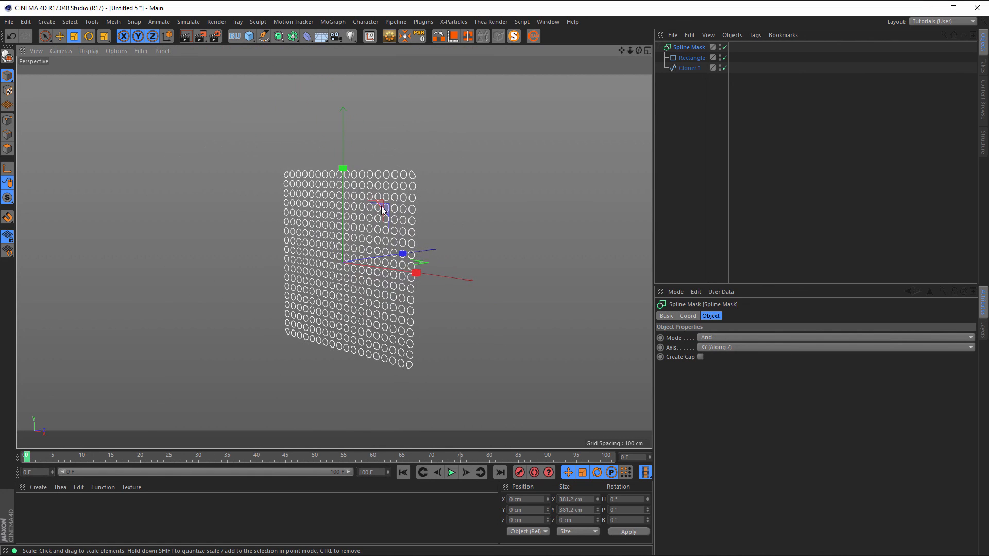
pyautogui.moveTo(384, 210)
pyautogui.keyDown('alt'); pyautogui.mouseDown()
pyautogui.moveTo(416, 209)
pyautogui.moveTo(393, 210)
pyautogui.mouseUp(); pyautogui.keyUp('alt')
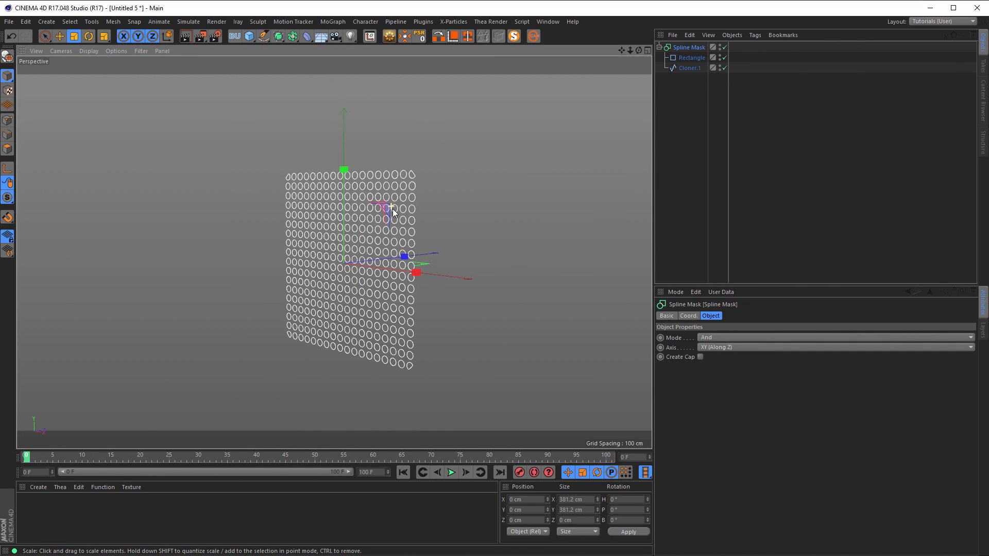
pyautogui.click(713, 348)
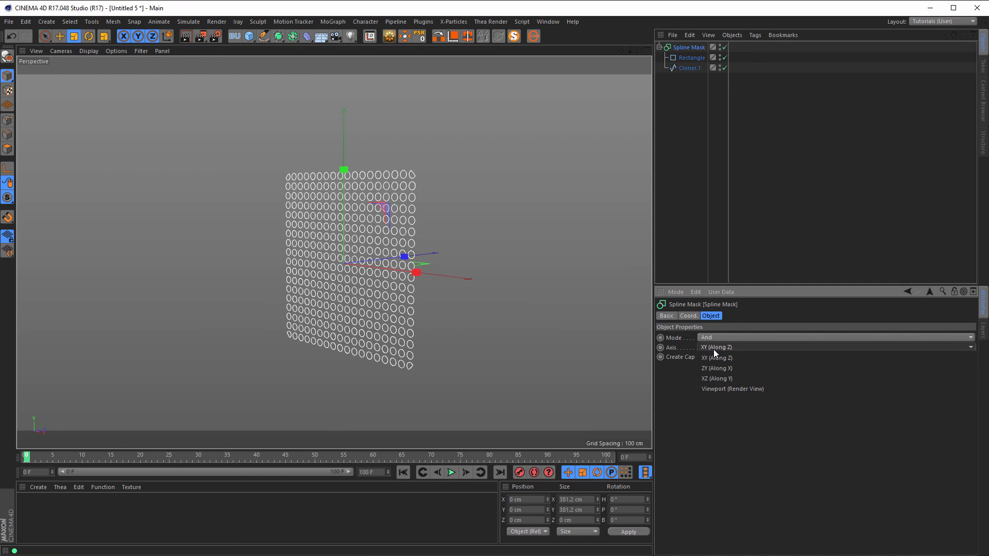
pyautogui.click(730, 337)
pyautogui.click(730, 337)
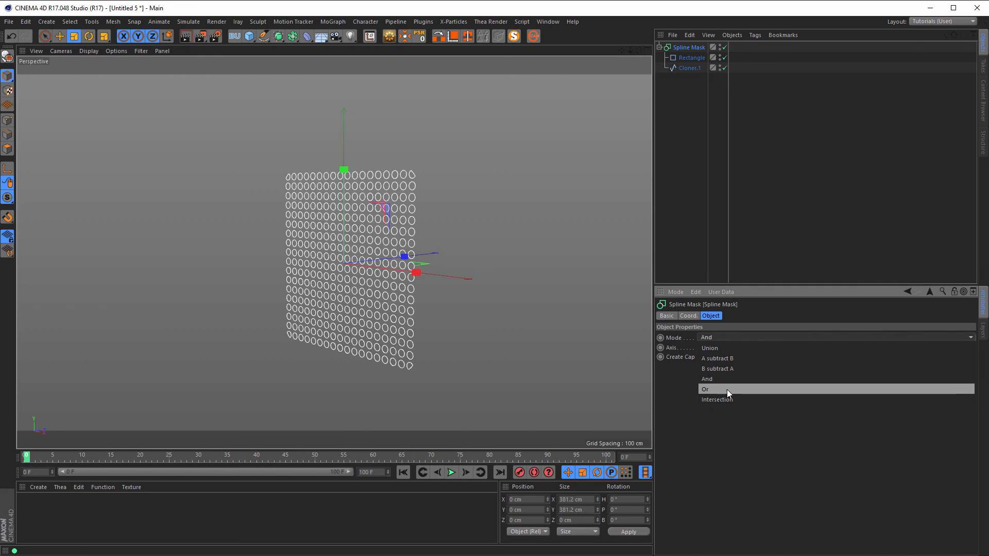
pyautogui.click(727, 389)
# Step: Collapse the Spline Mask with its children into a single spline object
pyautogui.scroll(5, 518, 173)
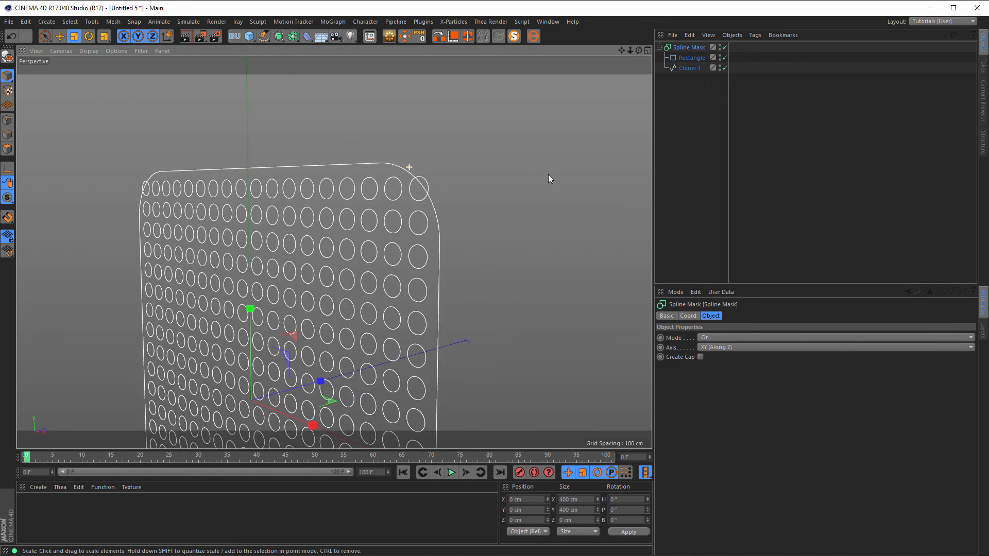
pyautogui.scroll(2, 548, 174)
pyautogui.scroll(3, 396, 173)
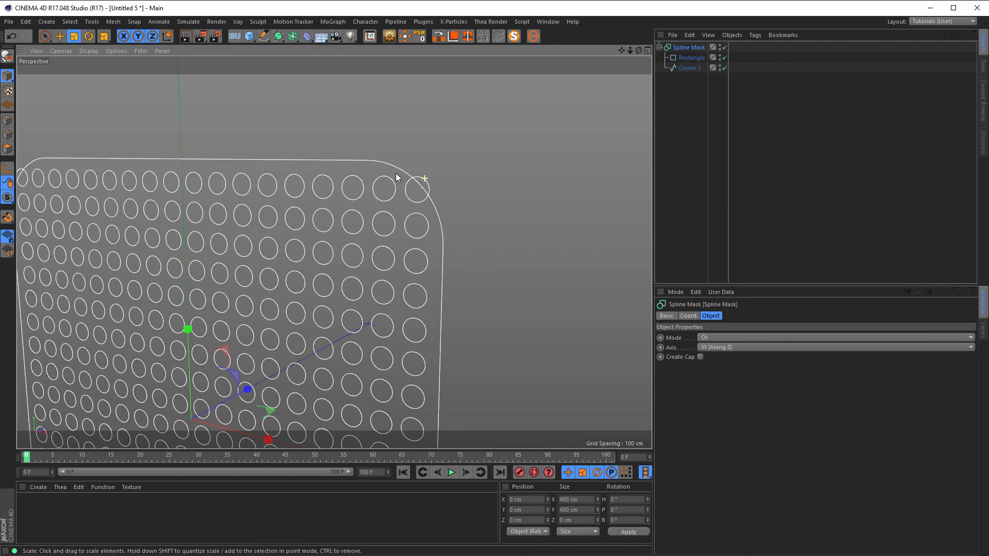
pyautogui.scroll(1, 396, 174)
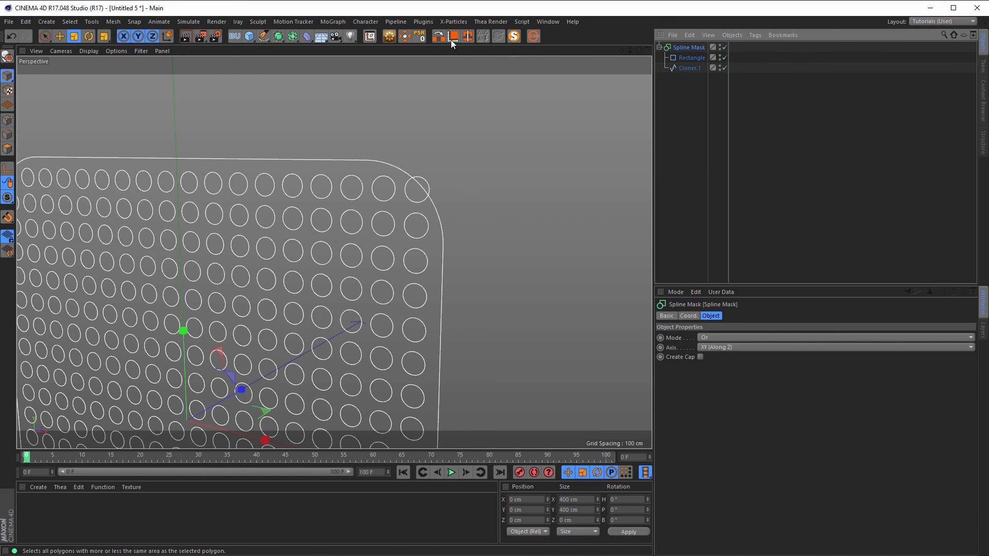
pyautogui.click(389, 36)
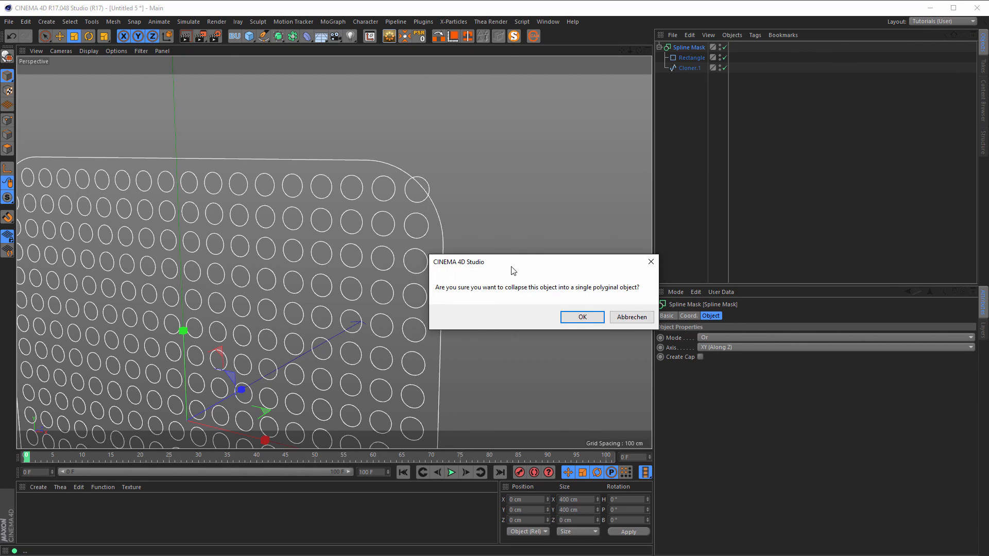
pyautogui.click(581, 317)
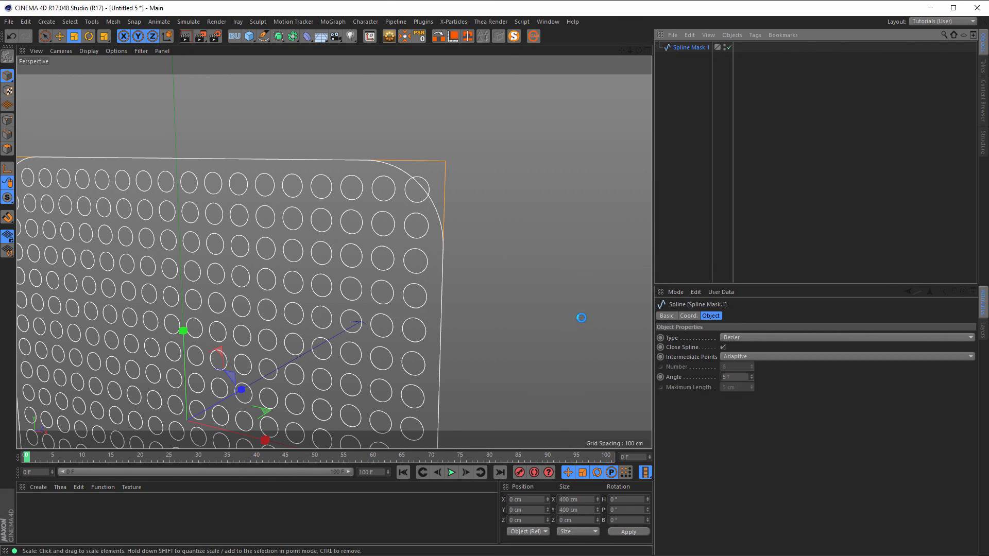
# Step: Delete the four points of the circle that overlaps the outline's upper-right rounded corner
pyautogui.click(7, 120)
pyautogui.scroll(3, 401, 201)
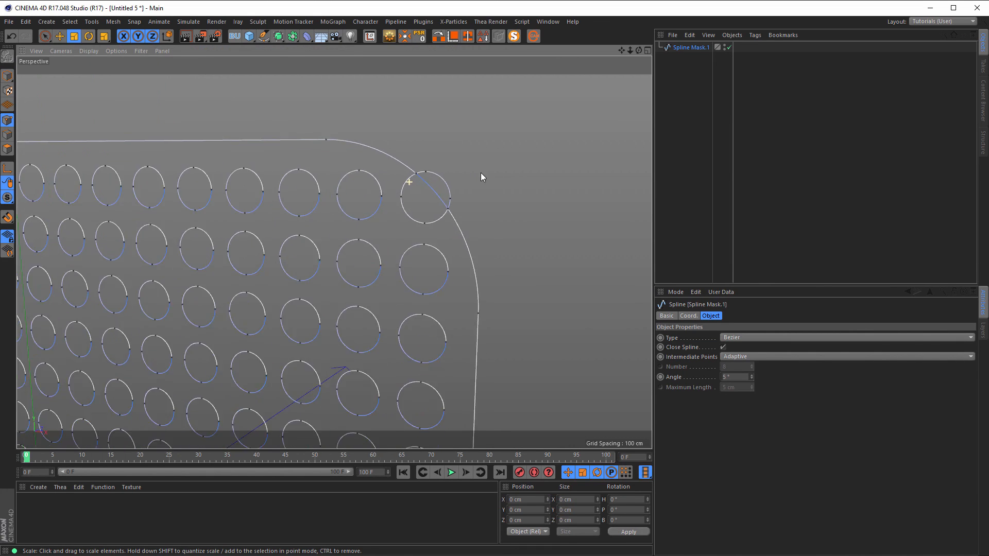
pyautogui.scroll(2, 480, 172)
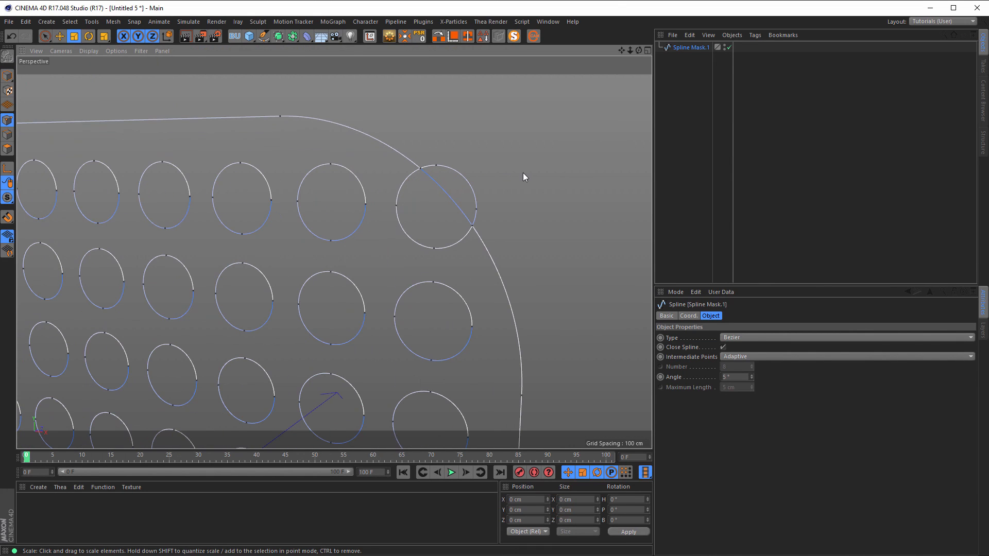
pyautogui.press('9')
pyautogui.click(476, 210)
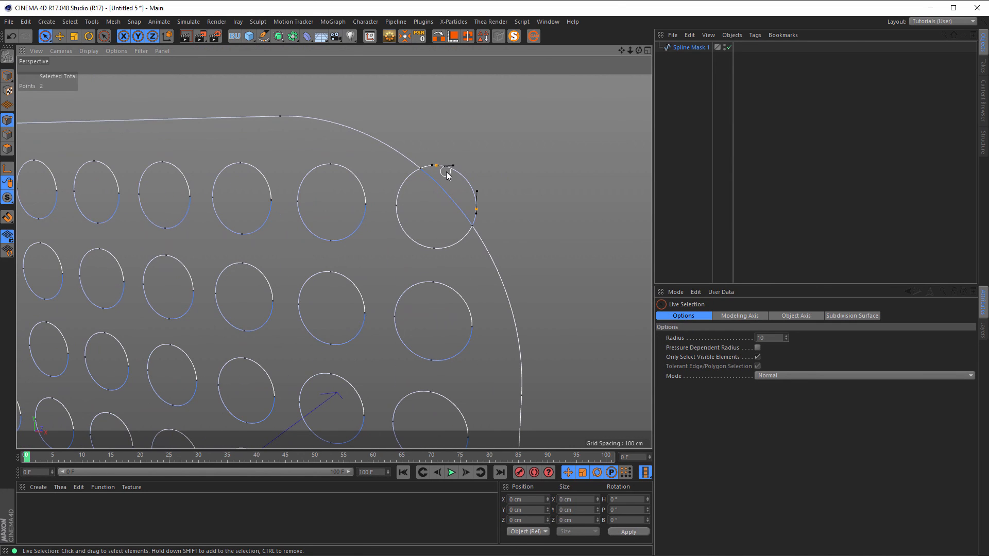
pyautogui.keyDown('shift'); pyautogui.click(436, 165); pyautogui.keyUp('shift')
pyautogui.keyDown('shift'); pyautogui.click(396, 206); pyautogui.keyUp('shift')
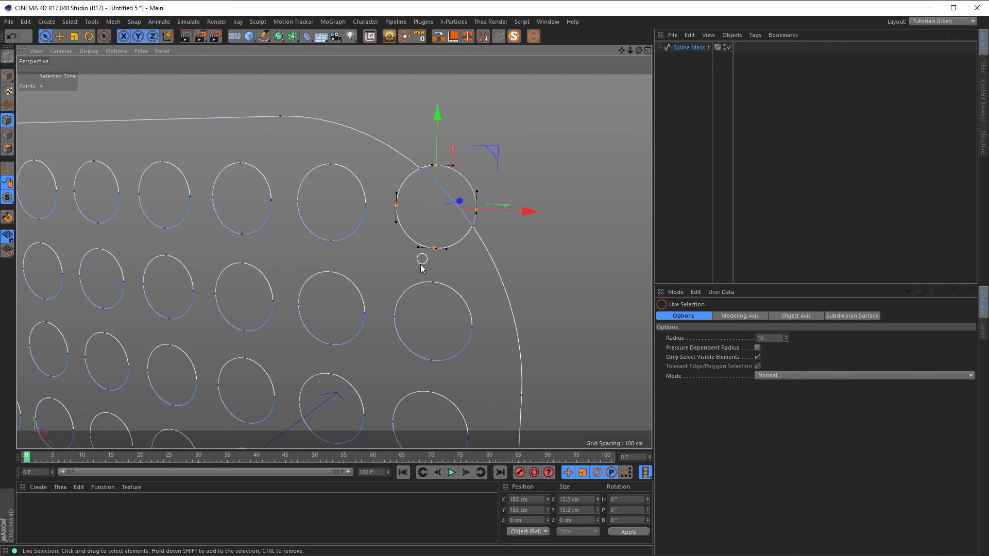
pyautogui.press('Delete')
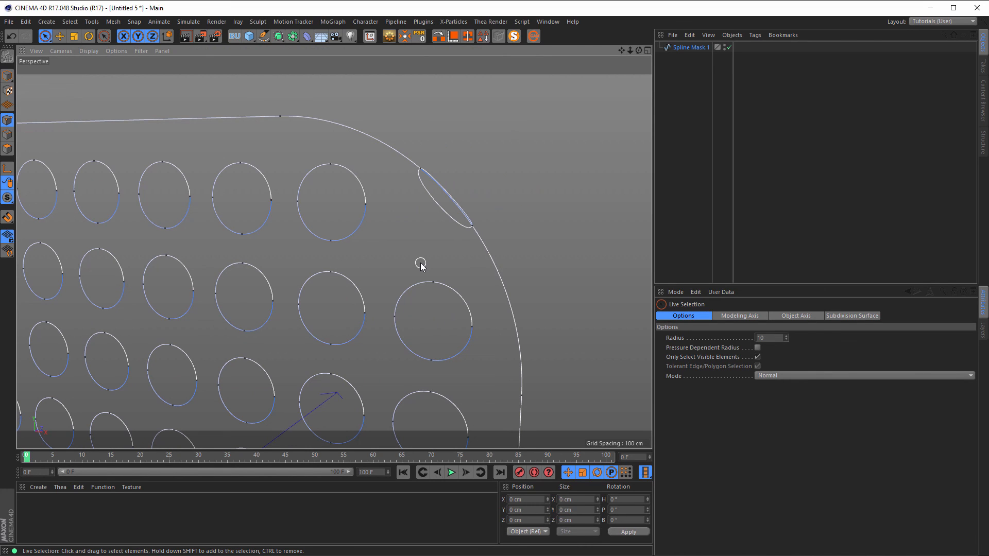
# Step: Delete the two intersection points on the corner outline and the leftover spline segment beside it
pyautogui.click(420, 169)
pyautogui.keyDown('shift'); pyautogui.click(472, 225); pyautogui.keyUp('shift')
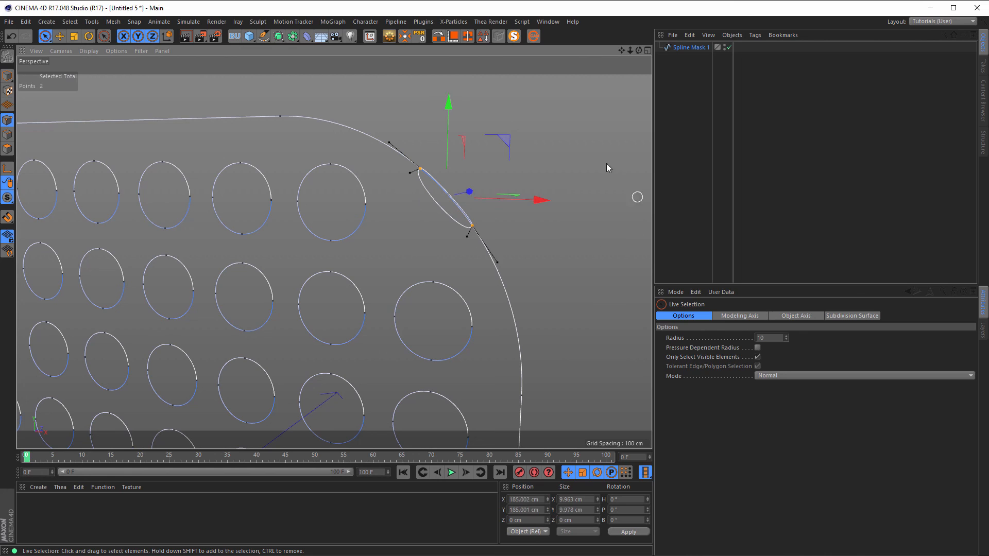
pyautogui.press('Delete')
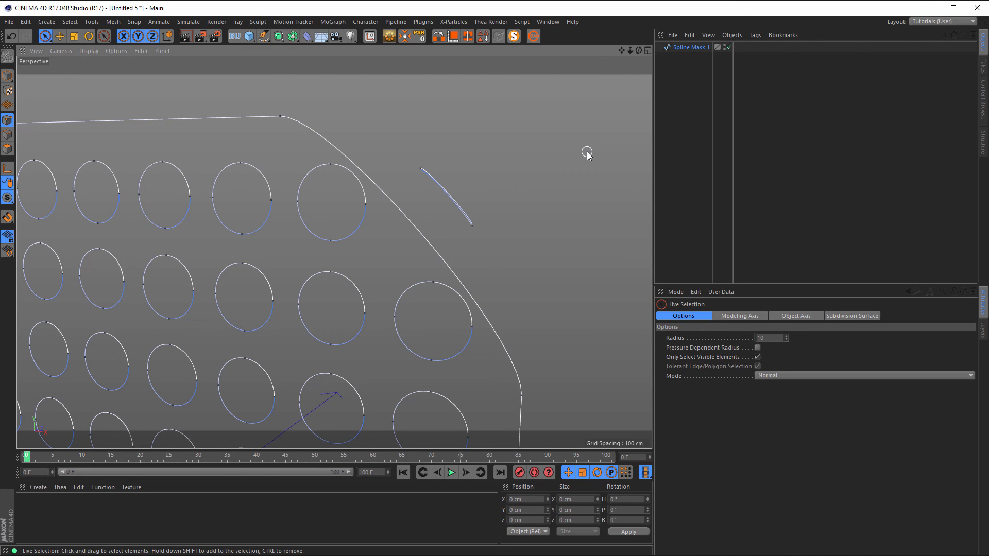
pyautogui.click(472, 224)
pyautogui.hotkey('ctrl', 'a')
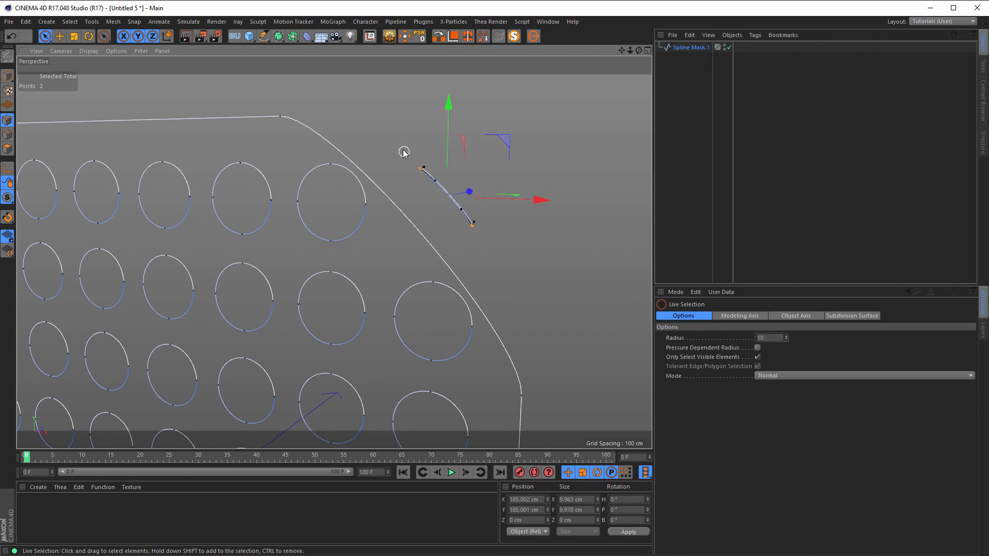
pyautogui.press('Delete')
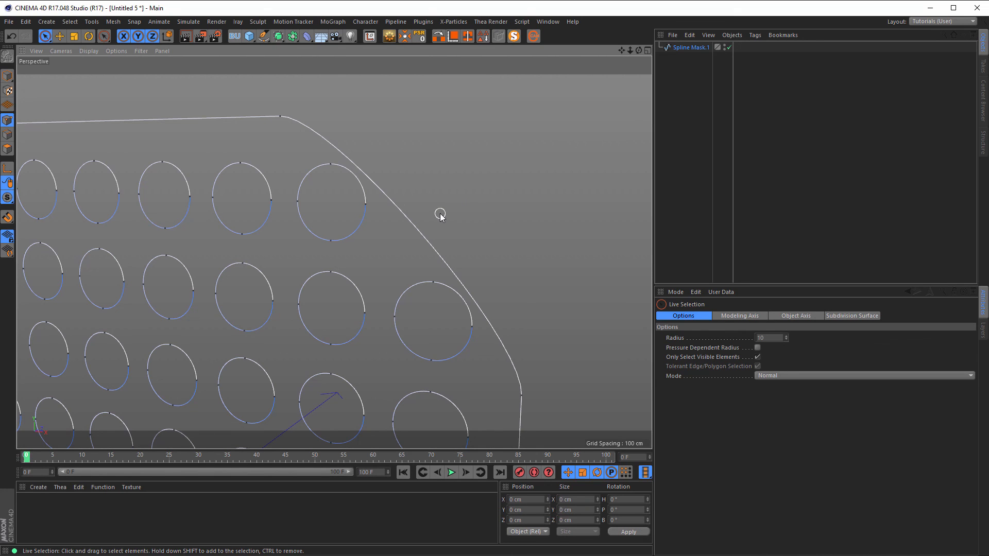
# Step: Add a point to the flattened corner curve with the Knife and move it outward in the Front view to about X 190 cm, Y 185 cm
pyautogui.press('k')
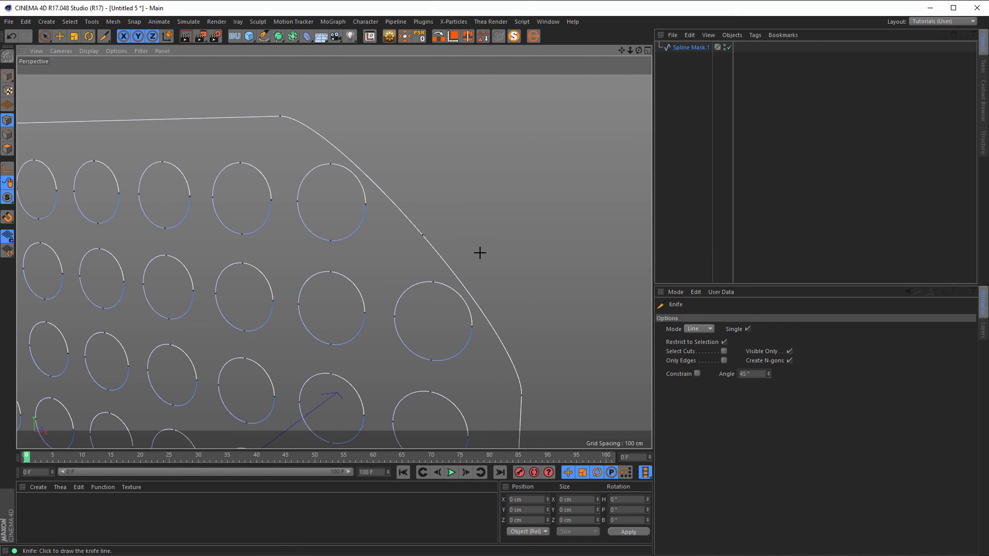
pyautogui.press('space')
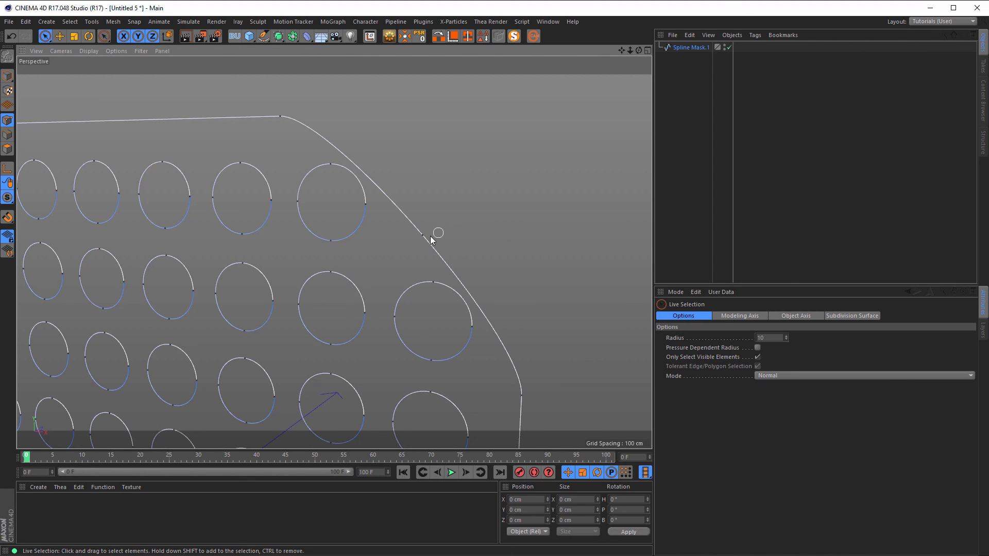
pyautogui.click(423, 236)
pyautogui.middleClick(452, 237)
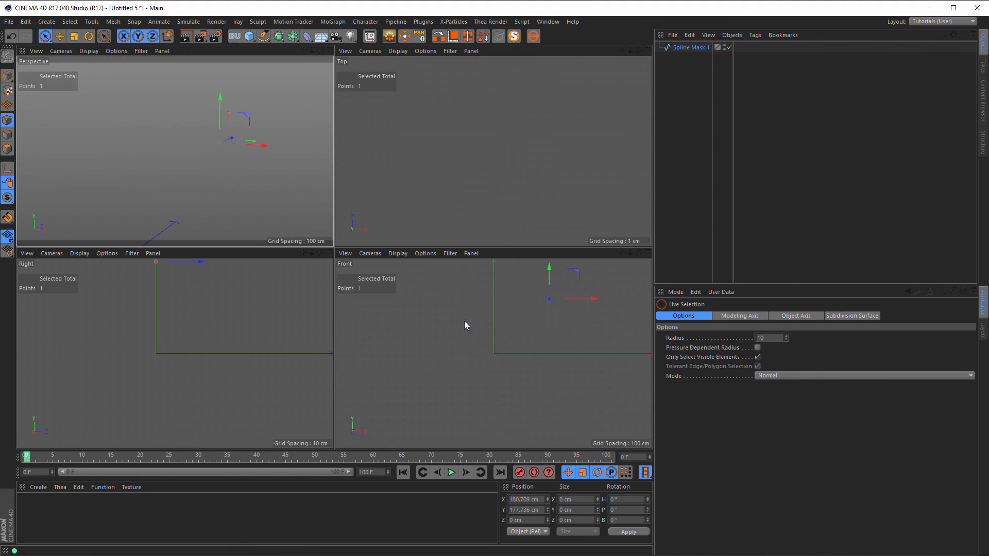
pyautogui.middleClick(467, 324)
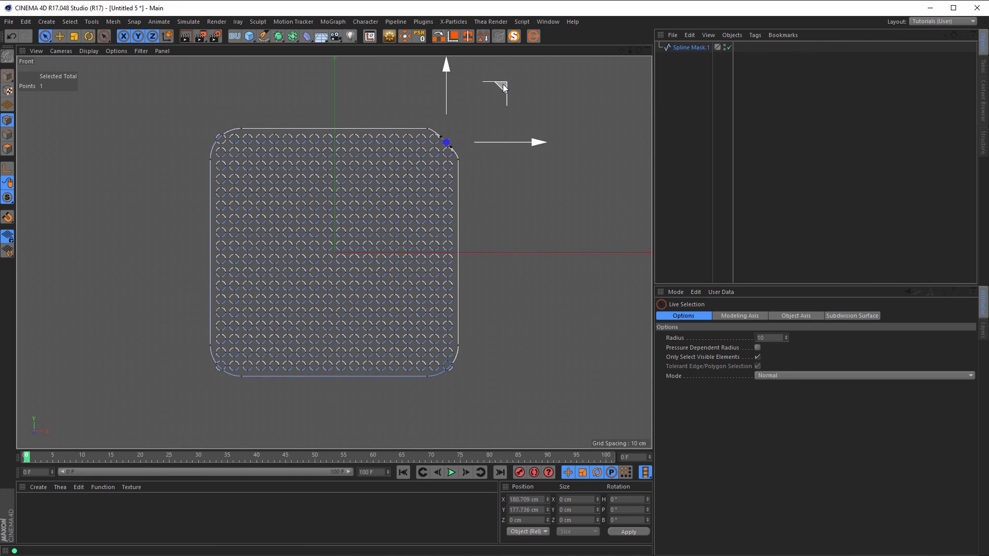
pyautogui.moveTo(502, 84); pyautogui.dragTo(509, 80)
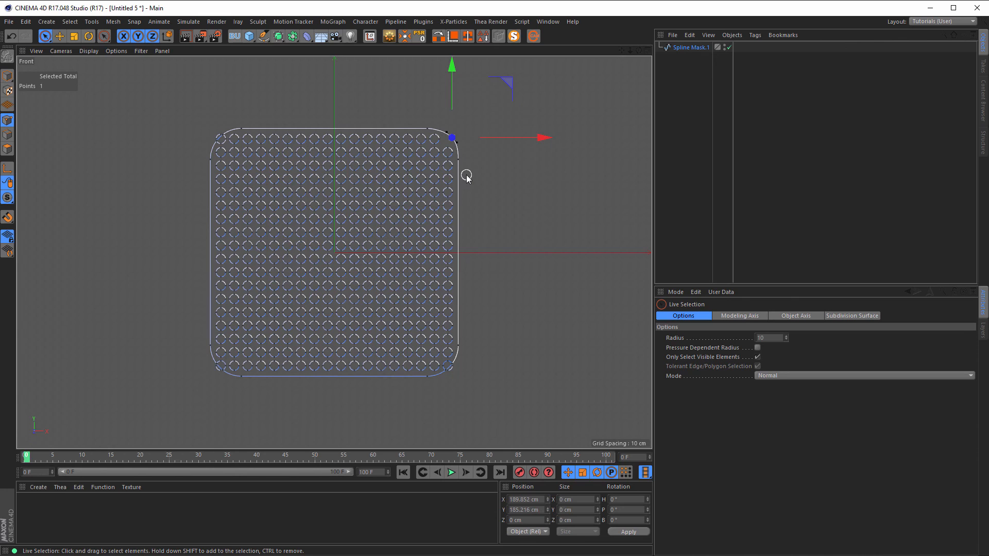
# Step: Return to the Perspective view and deselect the repaired corner's point
pyautogui.middleClick(243, 163)
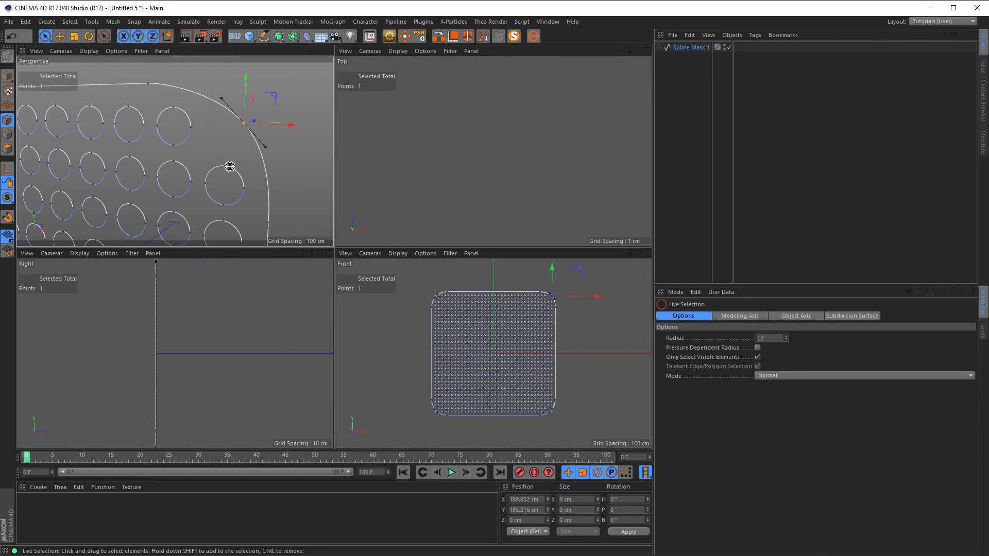
pyautogui.middleClick(230, 167)
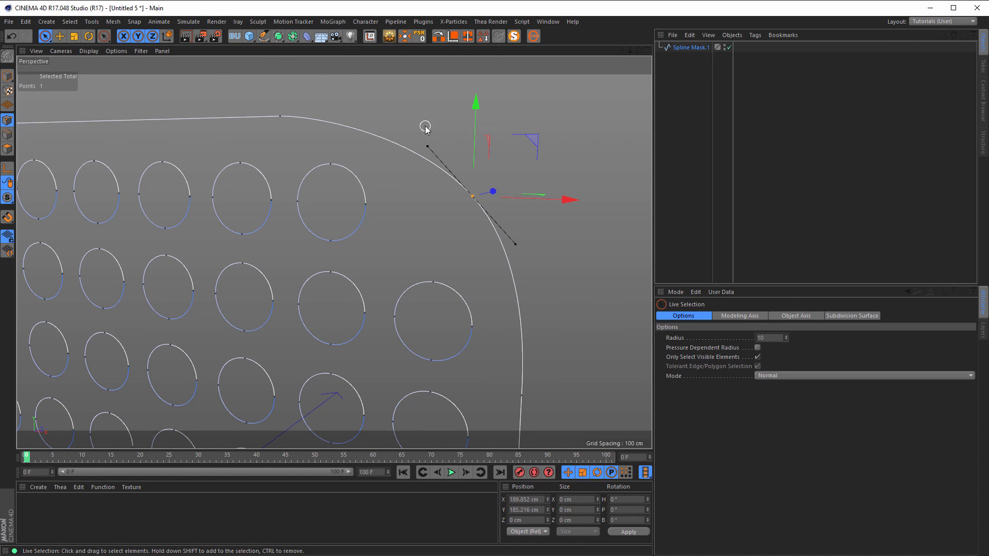
pyautogui.click(380, 121)
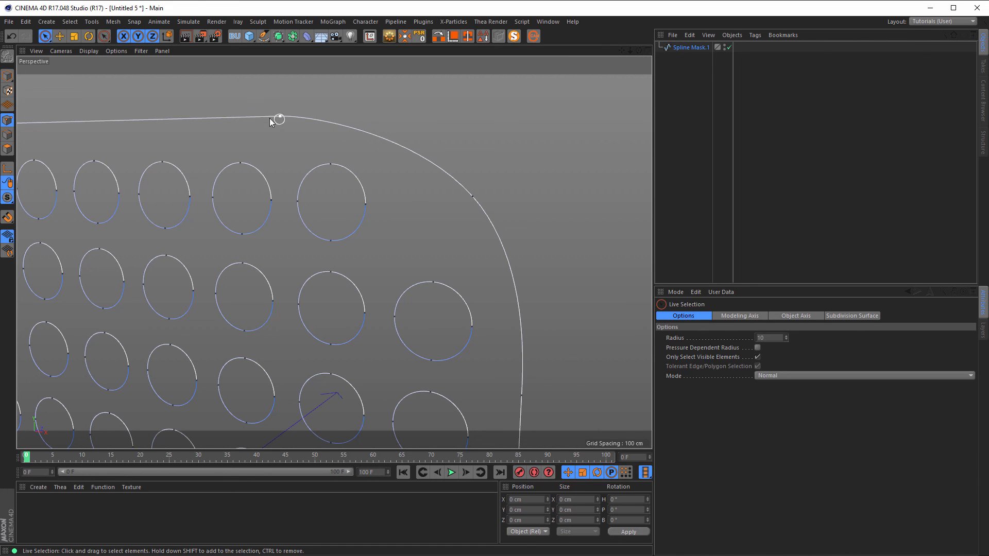
pyautogui.keyDown('alt'); pyautogui.moveTo(384, 190); pyautogui.dragTo(105, 292, button='right'); pyautogui.keyUp('alt')
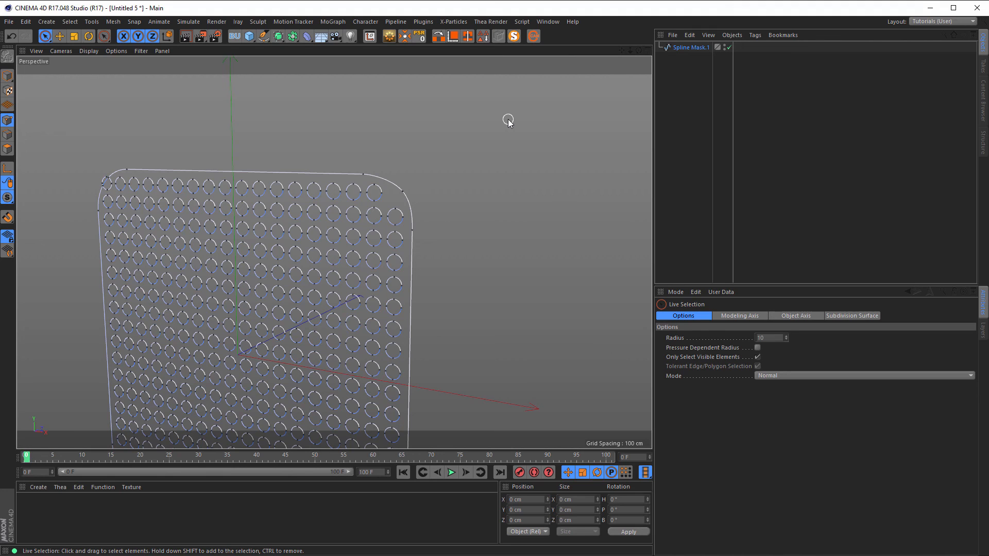
# Step: Close the untitled grille project without saving and return to the nikomedia_scene_rig_pro_v2.3 scene
pyautogui.hotkey('ctrl', 'F4')
pyautogui.press('Tab')
pyautogui.press('Return')
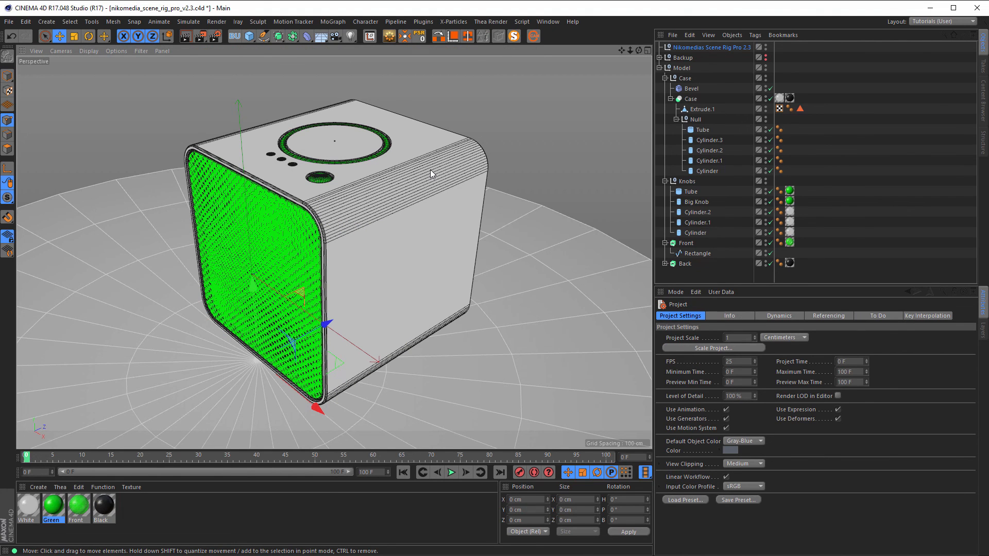
# Step: Render the finished speaker model to the Picture Viewer
pyautogui.hotkey('shift', 'r')
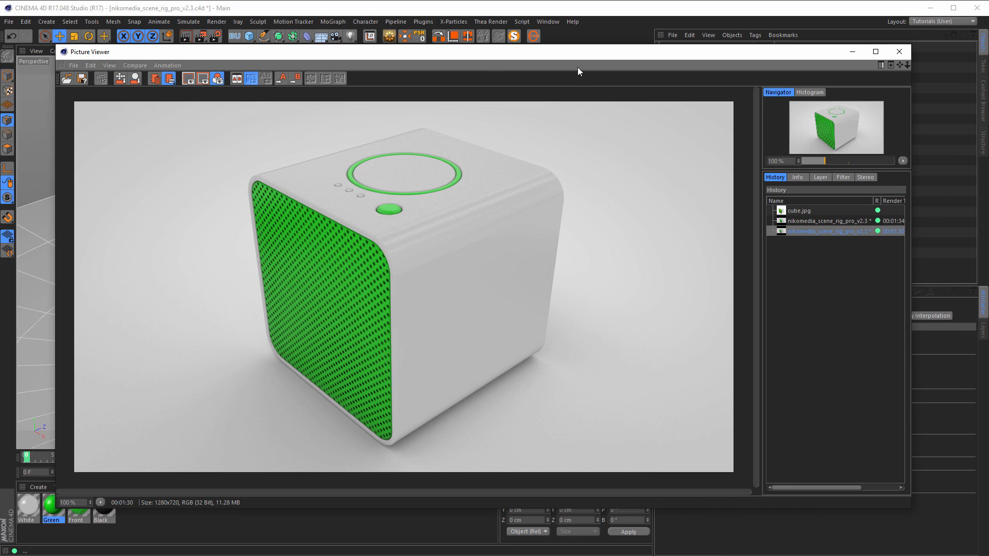
pyautogui.moveTo(596, 53)
pyautogui.mouseDown()
pyautogui.moveTo(605, 45)
pyautogui.moveTo(588, 49)
pyautogui.mouseUp()
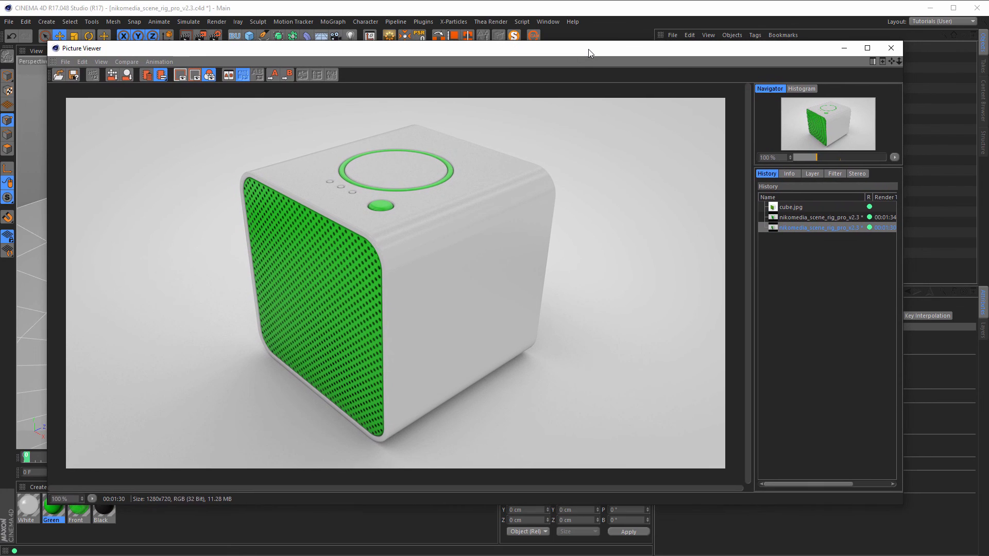